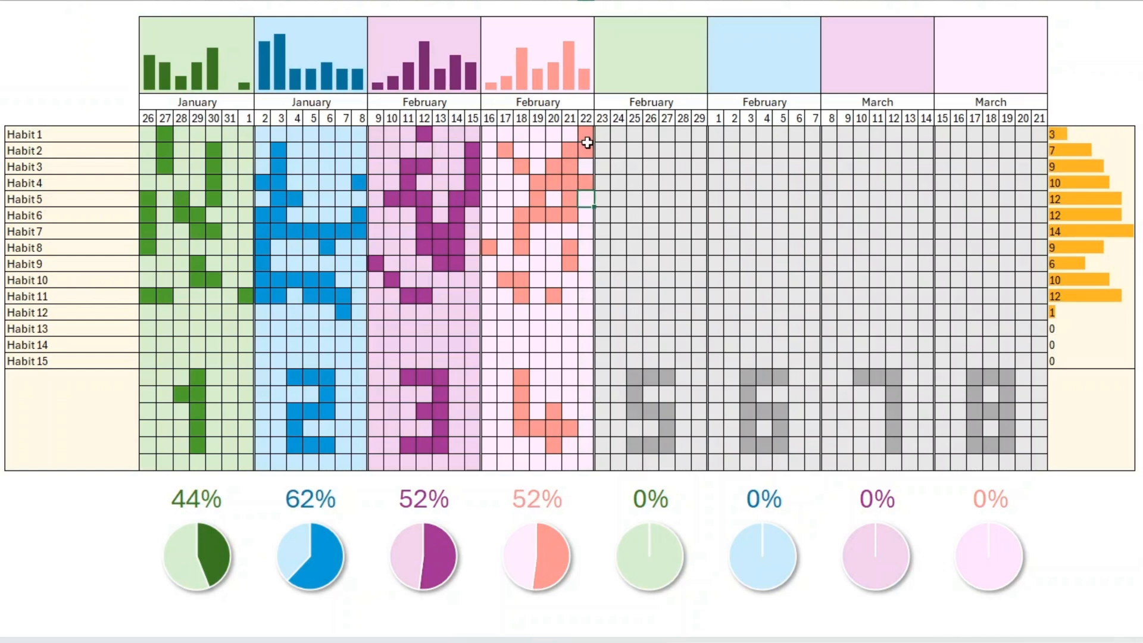
Mark habits 5 through 13 as completed on February 23 by entering 1 for each.
left_click(598, 197)
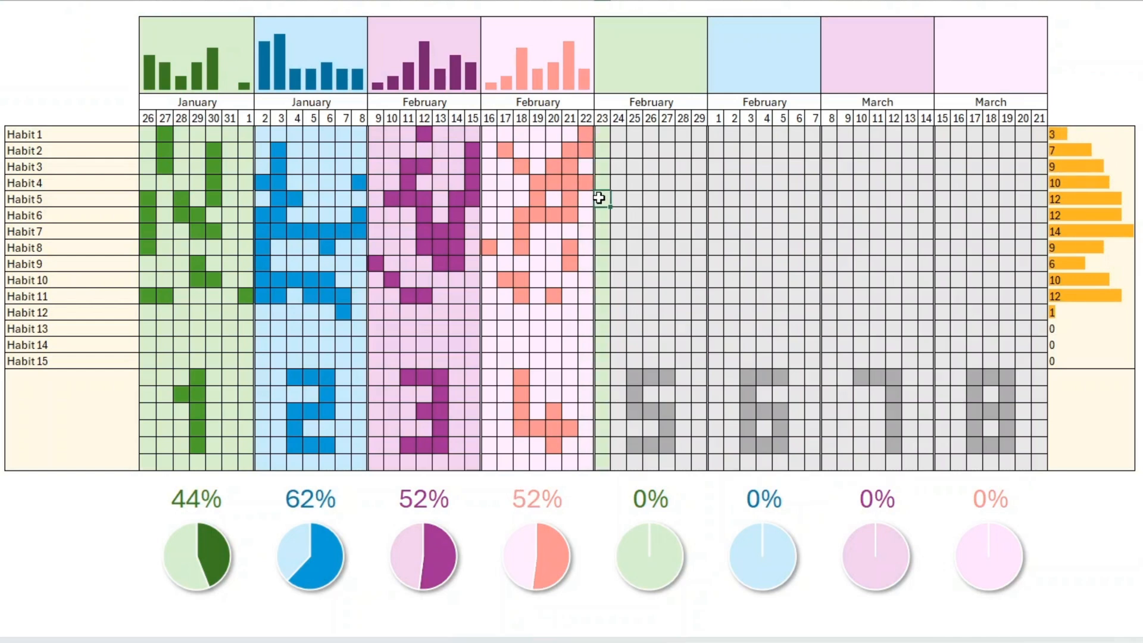
type("1 1 1 1 1 1 1 1")
key("Return")
type("1")
key("Return")
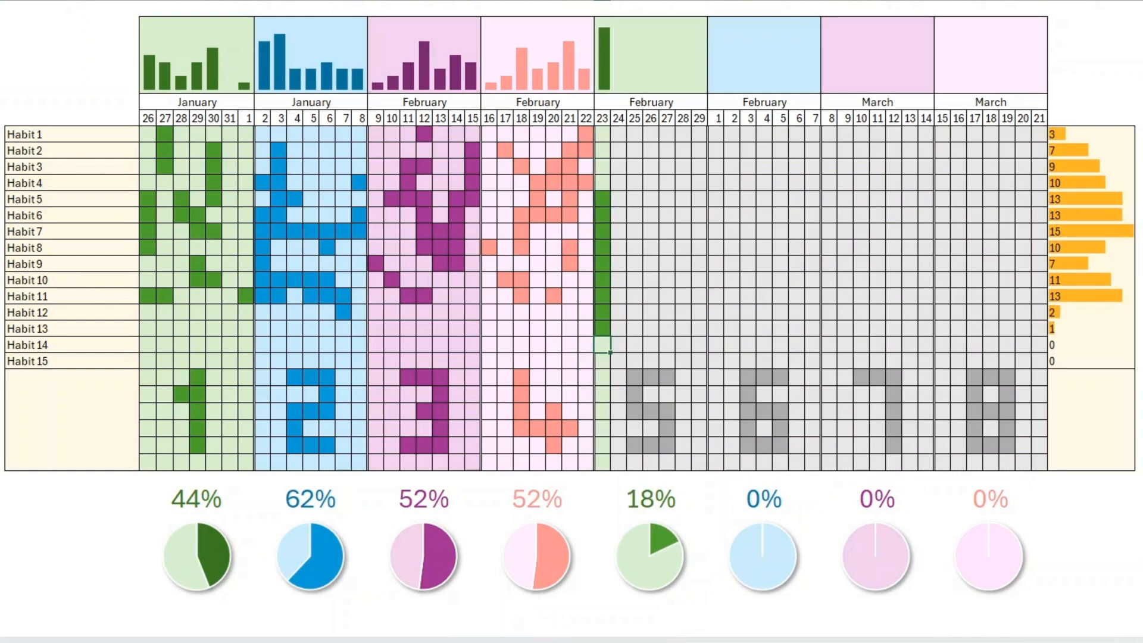
Enter 1 for habits 2, 3, 5–7 and 9–11 on February 24 and habits 2–8 on February 25, and start February 26.
left_click(619, 204)
type("1 1 1  1 1 1")
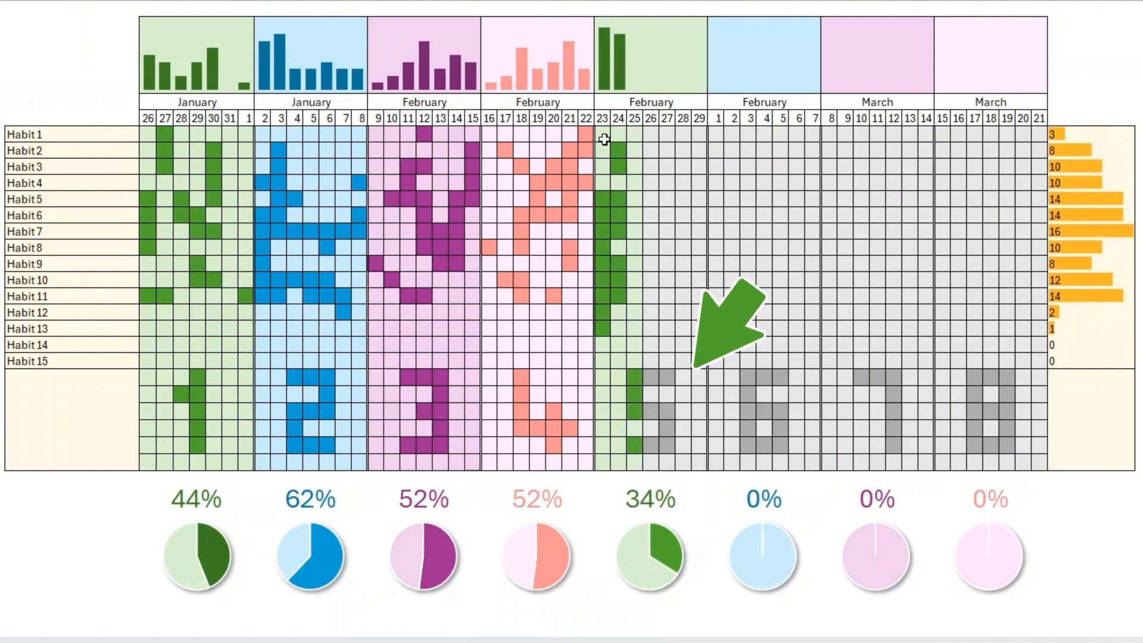
left_click(641, 148)
type("1 1 1 1 1 1 1")
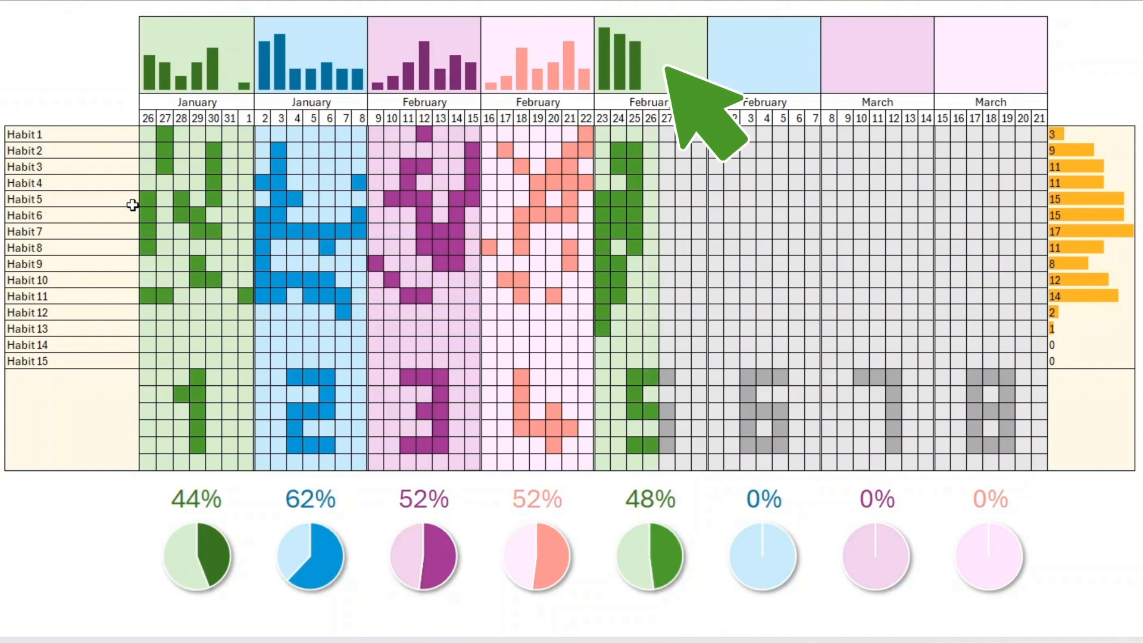
left_click(654, 178)
type("1")
key("Return")
Fill the Color row with seven 1s, seven 2s, seven 3s and seven 4s across consecutive days.
type("1 1 1 1 1 1 1 2 2 2 2 2 2 2 3 3 3 3 3 3 3 4 4 4 4 4 4 4")
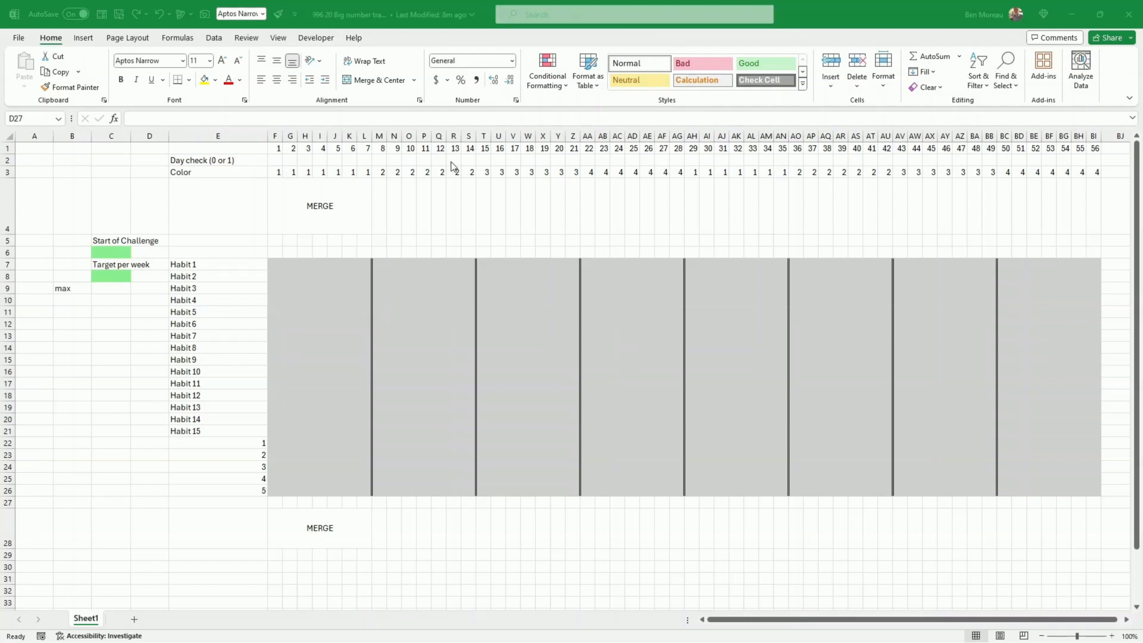
Examine the 56 day columns F through BI, including the day numbers and the Day check row.
left_click(276, 137)
left_click_drag(276, 140, 1095, 154)
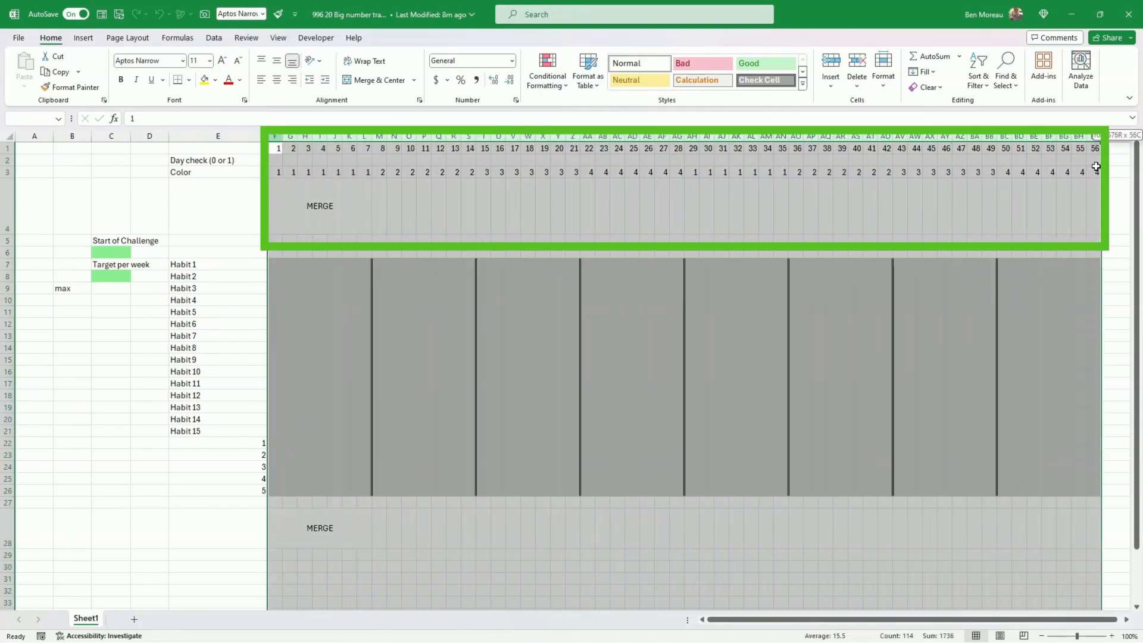
left_click(1095, 172)
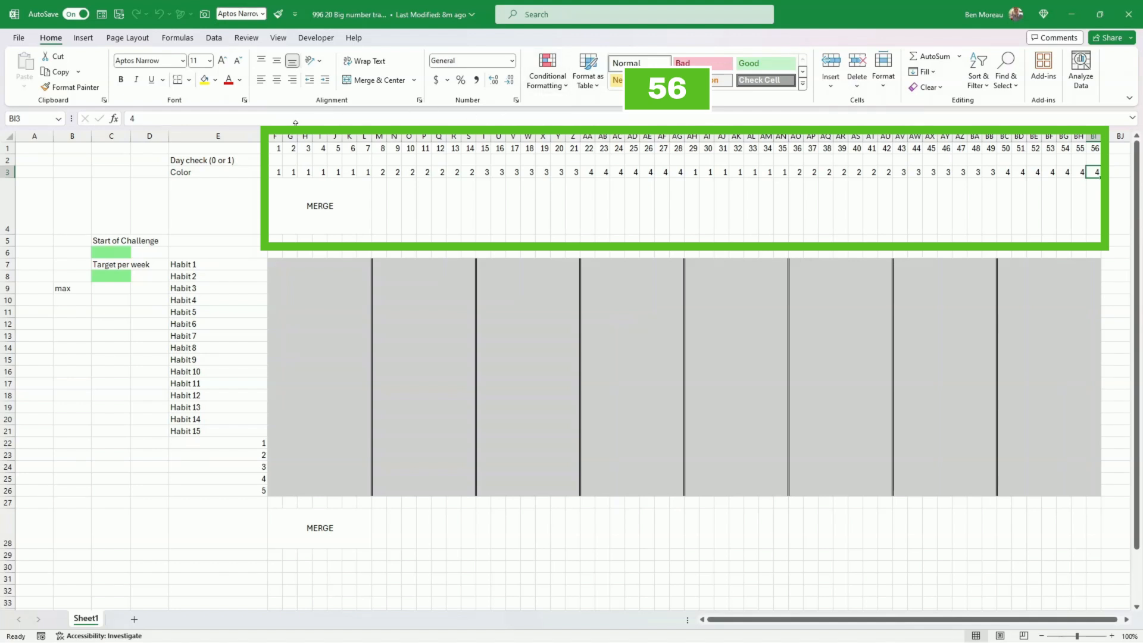
left_click(280, 150)
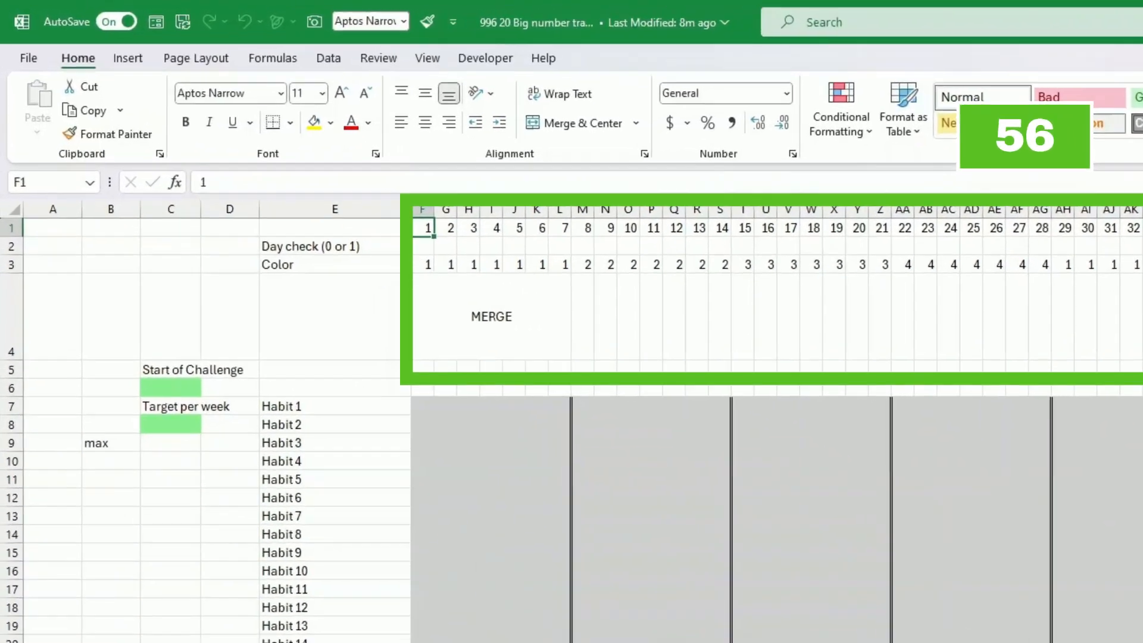
key("Down")
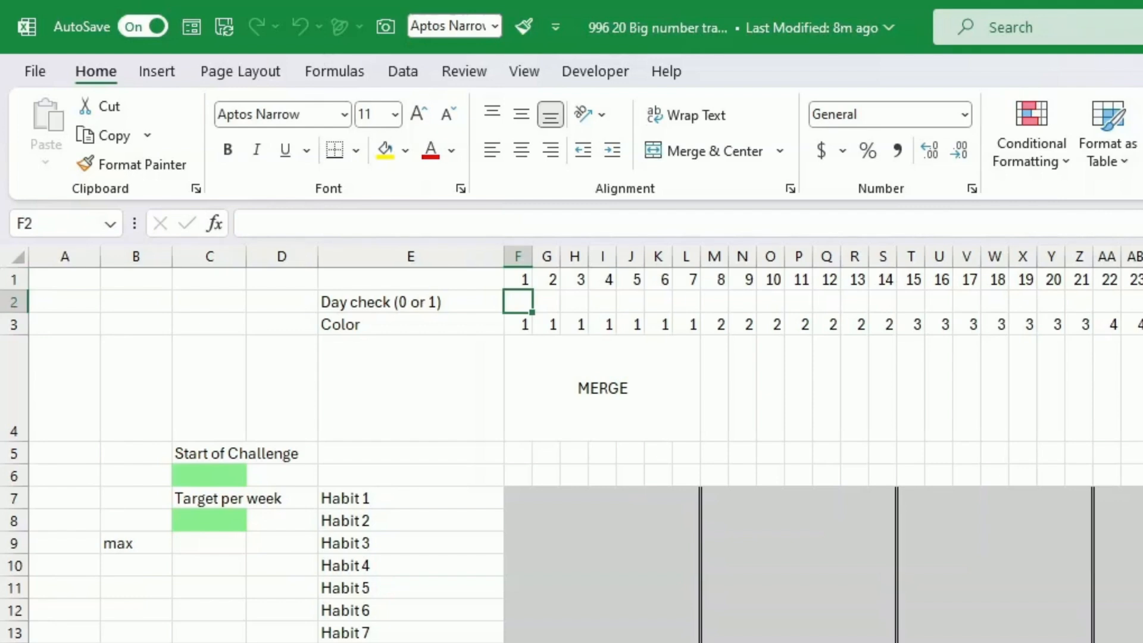
key("Down")
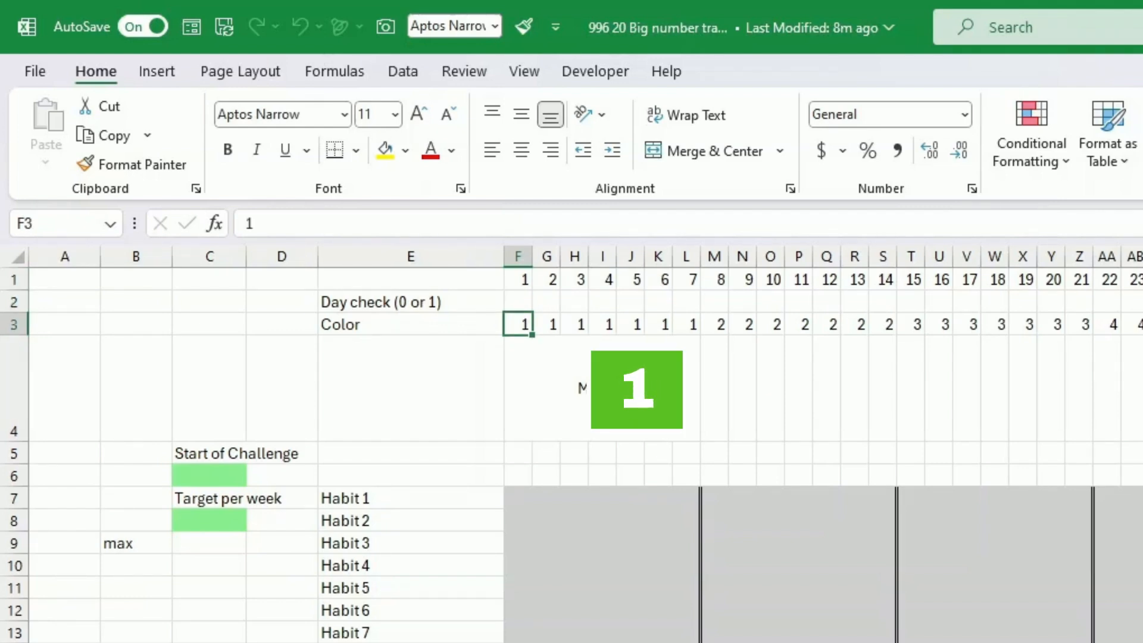
Review the weekly color codes in the Color row from F3 through AA3.
key("Right")
key("Right")
key("Right")
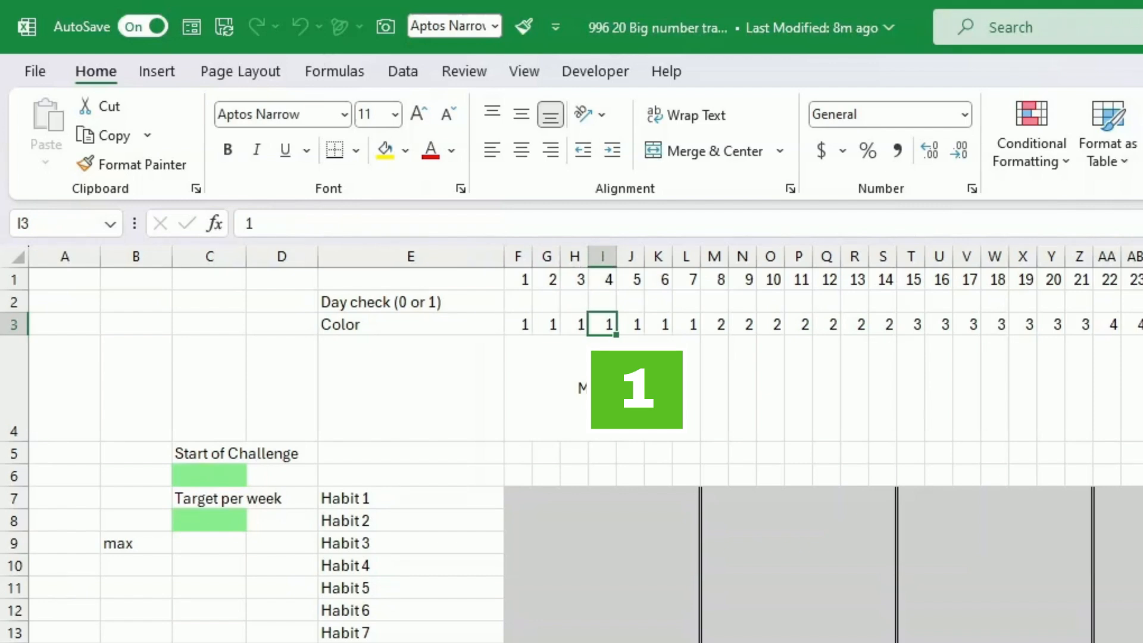
key("Left")
key("Left")
key("Left")
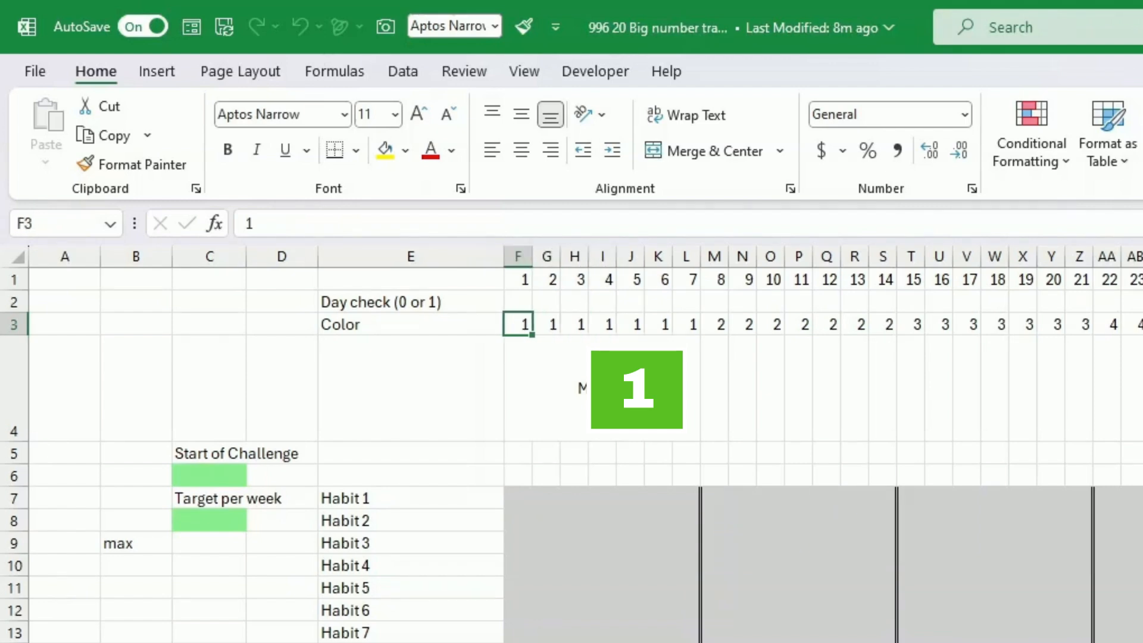
key("Right")
key("Right")
key("Right")
key("Right")
key("Right")
key("Right")
key("Right")
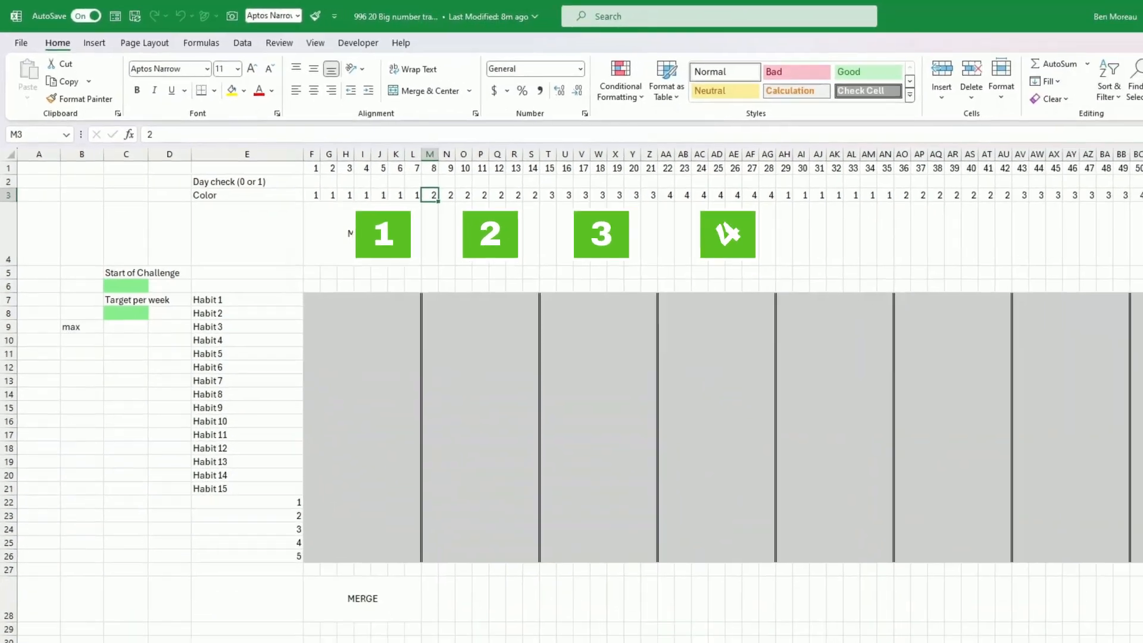
key("Right")
key("Right")
key("Right")
key("Right")
key("Right")
key("Right")
key("Right")
key("Right")
key("Right")
key("Right")
key("Right")
key("Right")
key("Right")
key("Right")
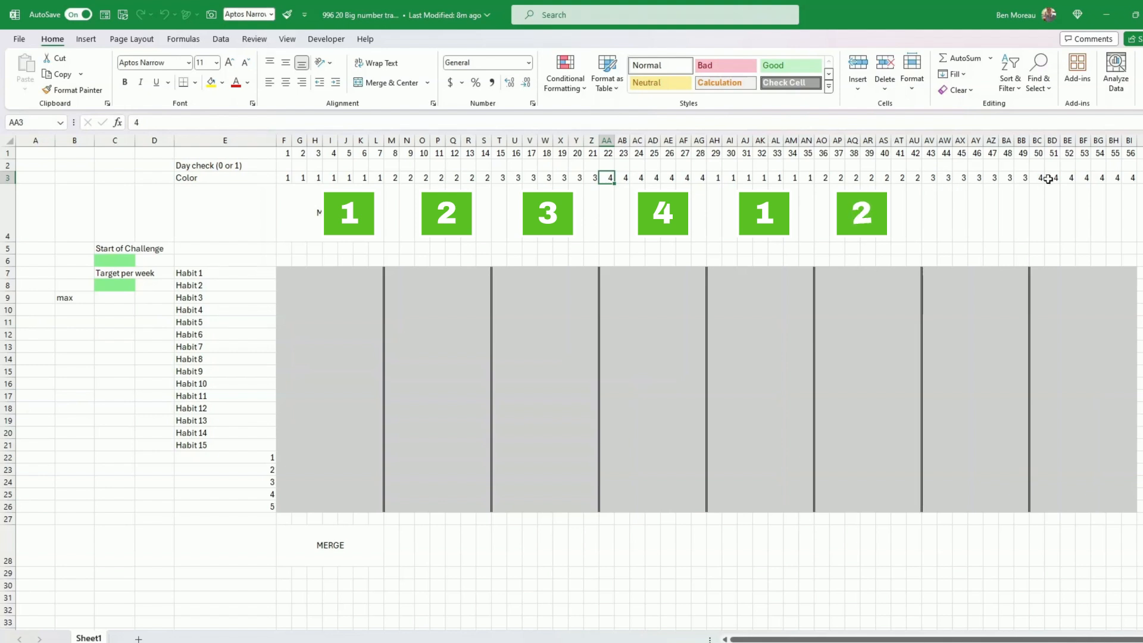
Copy the merged seven-column MERGE cell in row 4 to each of the seven remaining weeks through BI.
left_click(342, 256)
left_click(301, 204)
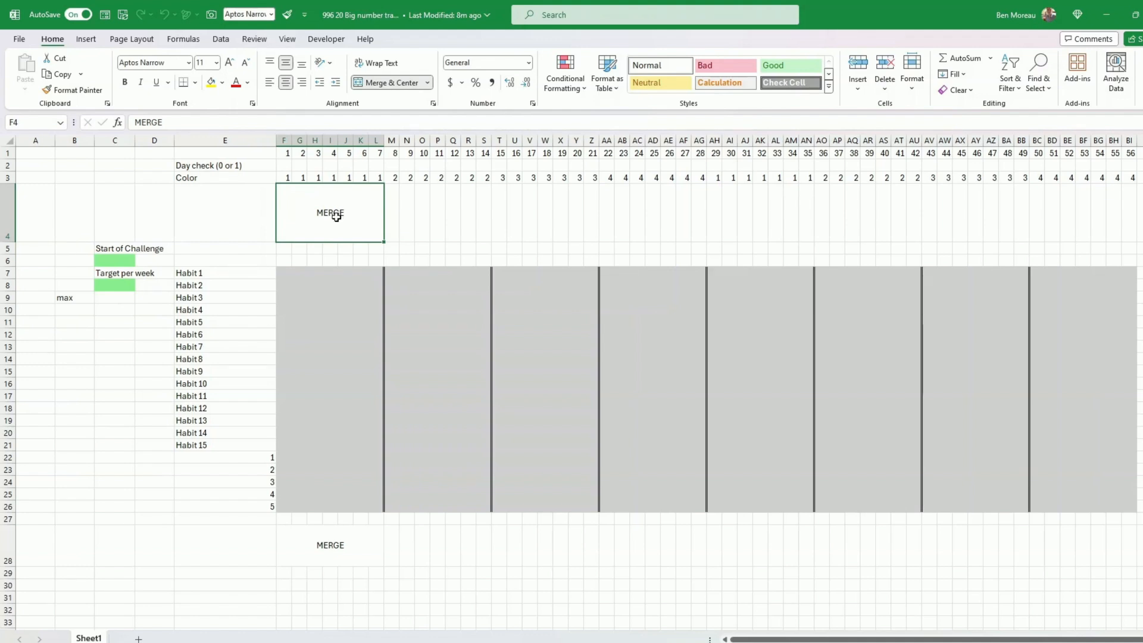
left_click(8, 213)
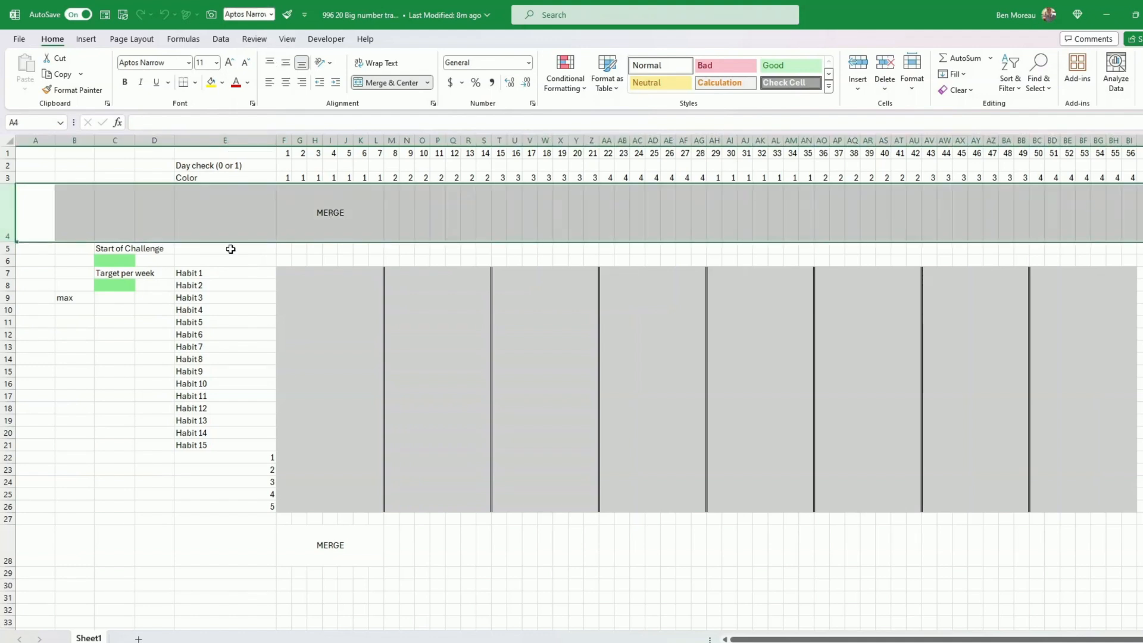
left_click(314, 216)
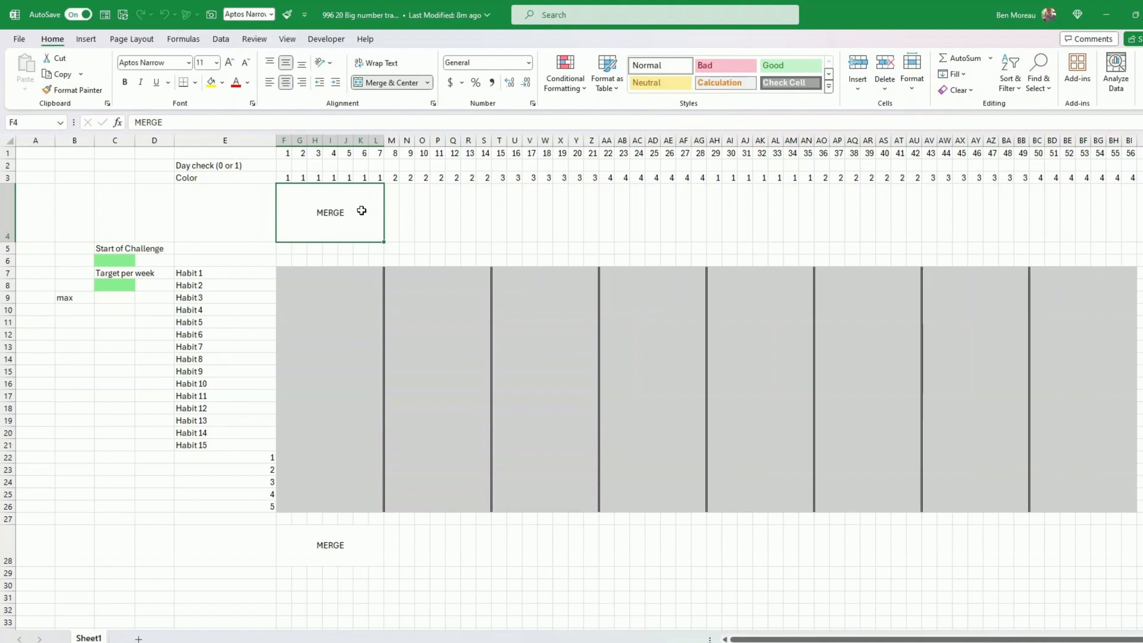
key("ctrl+c")
key("Right")
key("ctrl+v")
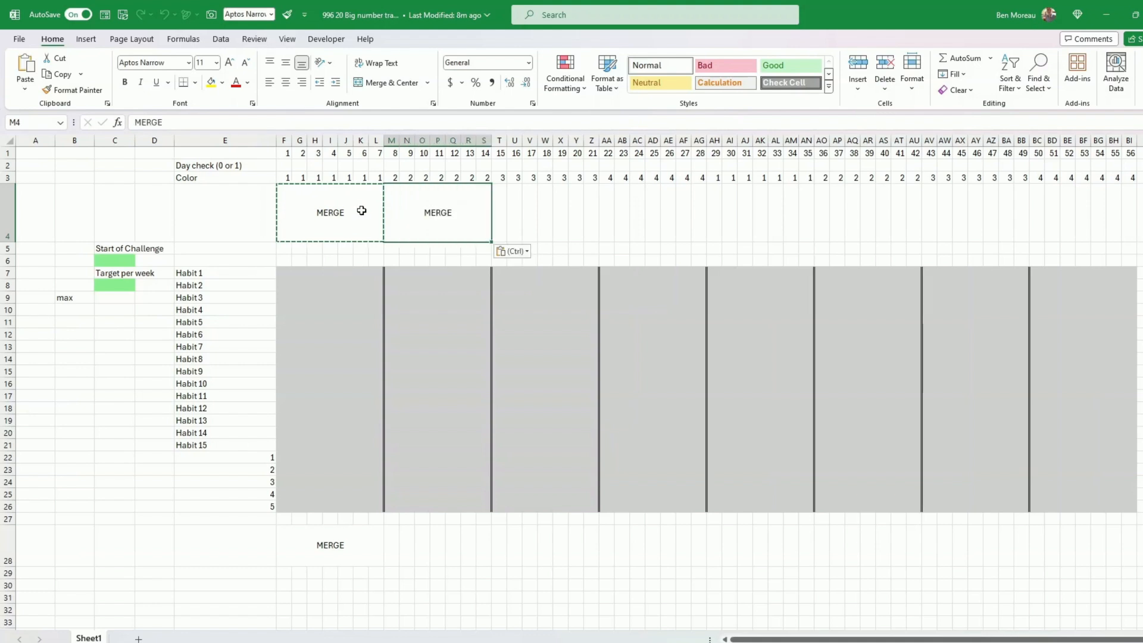
key("Right")
key("ctrl+v")
key("Right")
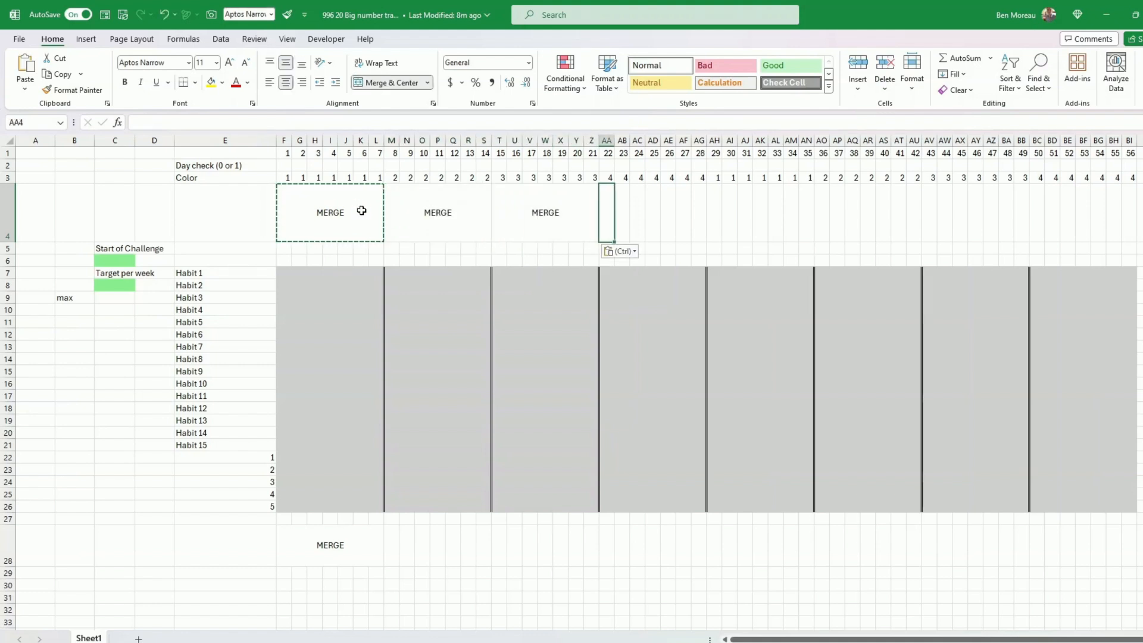
key("ctrl+v")
key("Right")
key("ctrl+v")
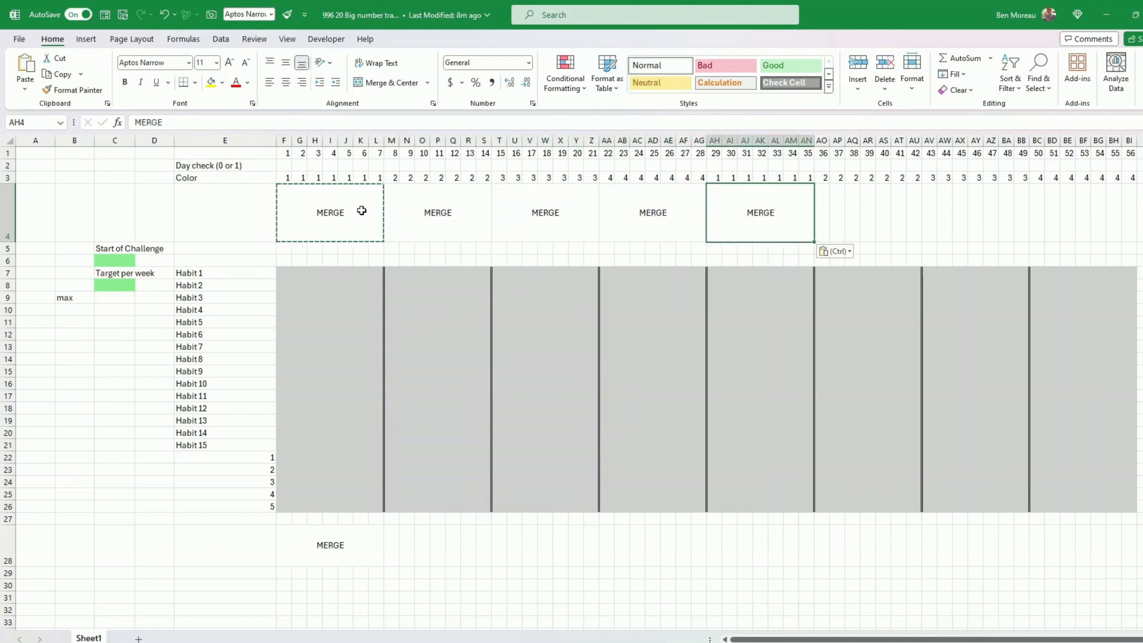
key("Right")
key("ctrl+v")
key("Right")
key("ctrl+v")
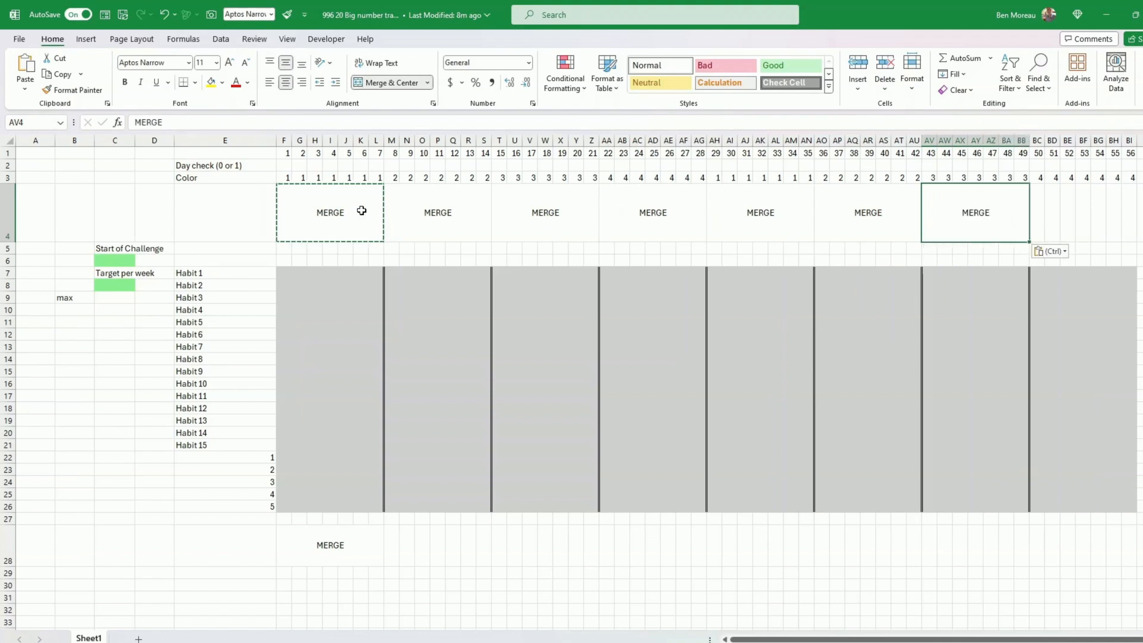
key("Right")
key("ctrl+v")
Label cells E5 and E6, above the habit names, as Days.
key("Left")
key("Left")
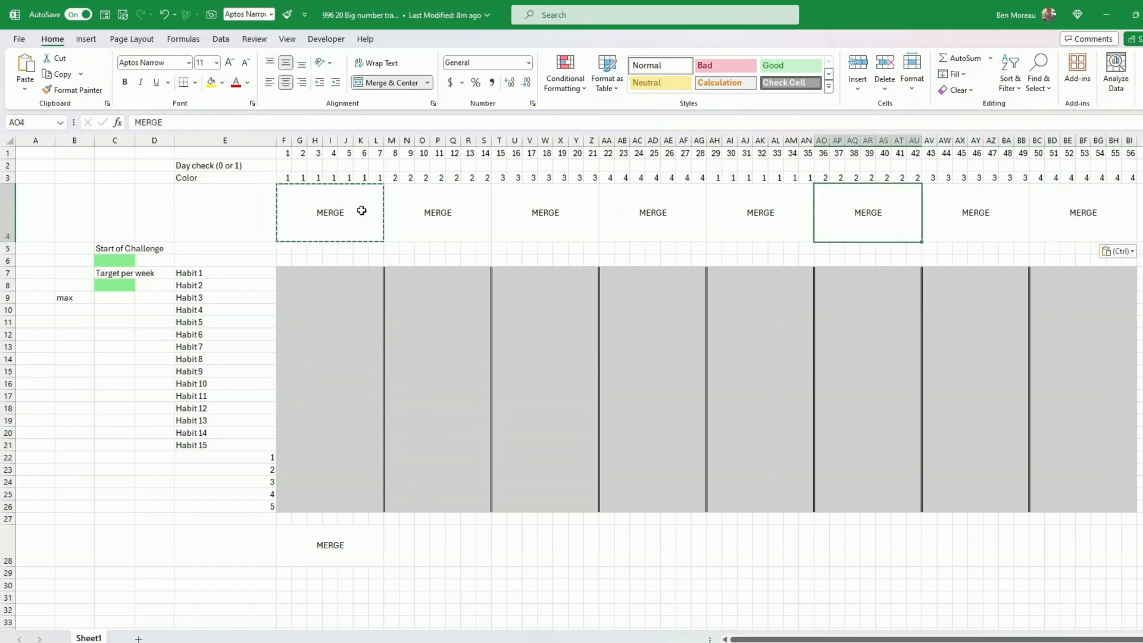
key("Left")
key("Left")
key("Left")
key("Left")
key("Left")
key("Left")
key("Down")
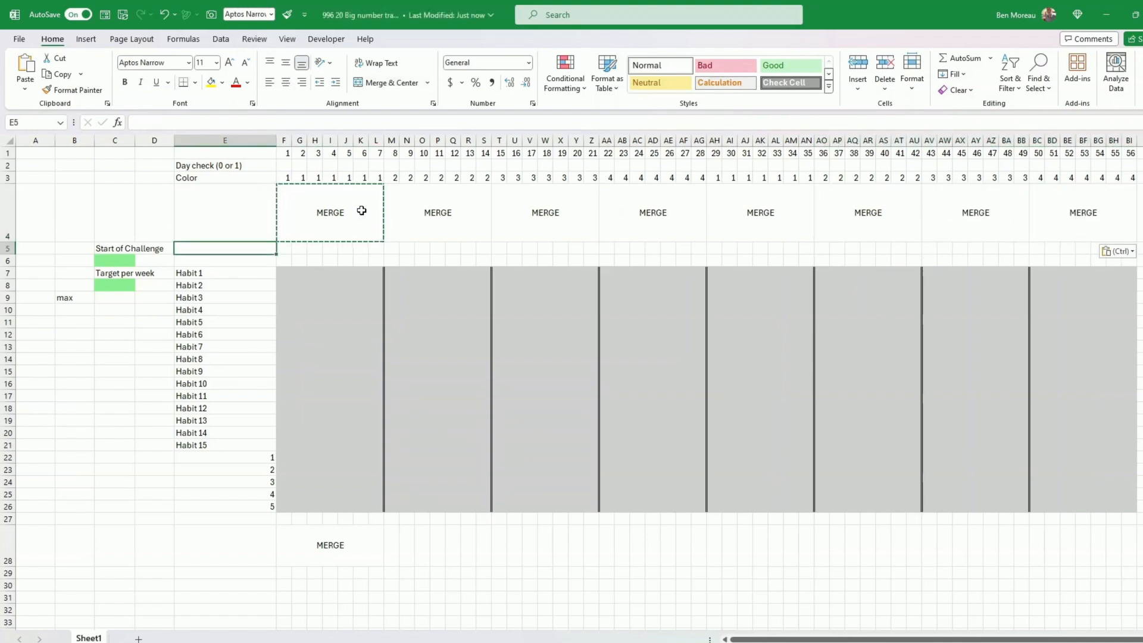
key("Right")
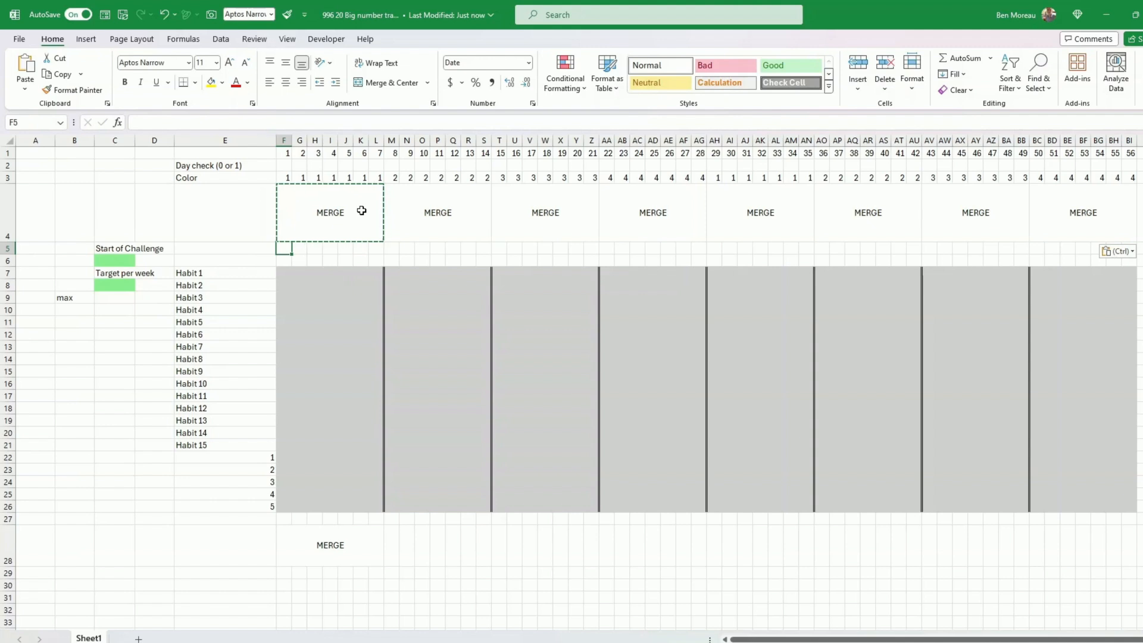
key("Left")
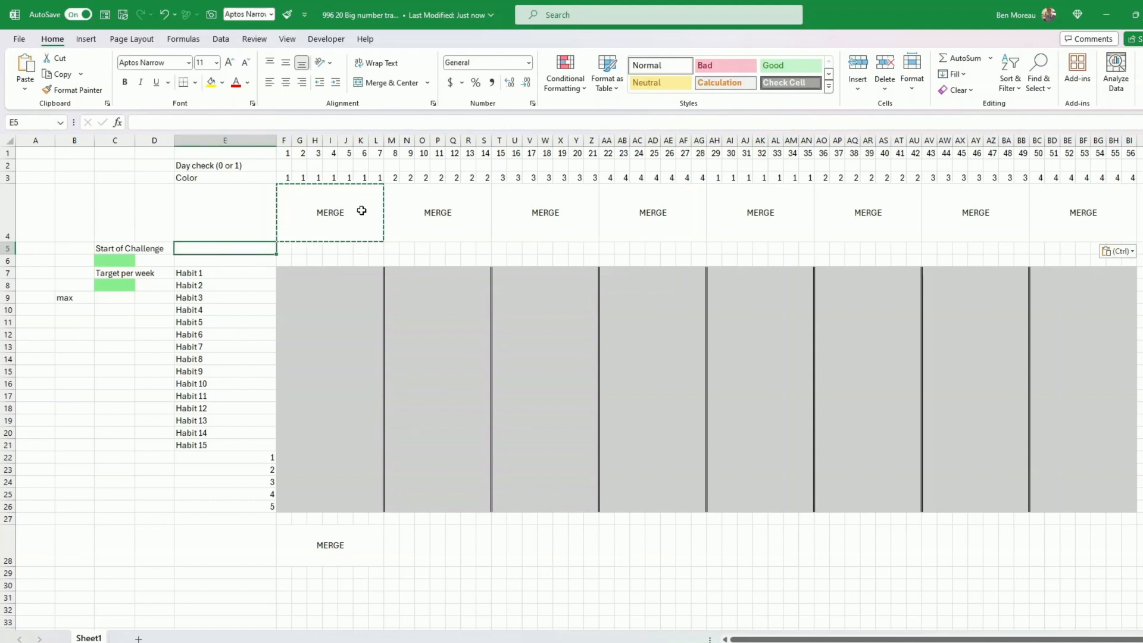
type("Days")
key("Return")
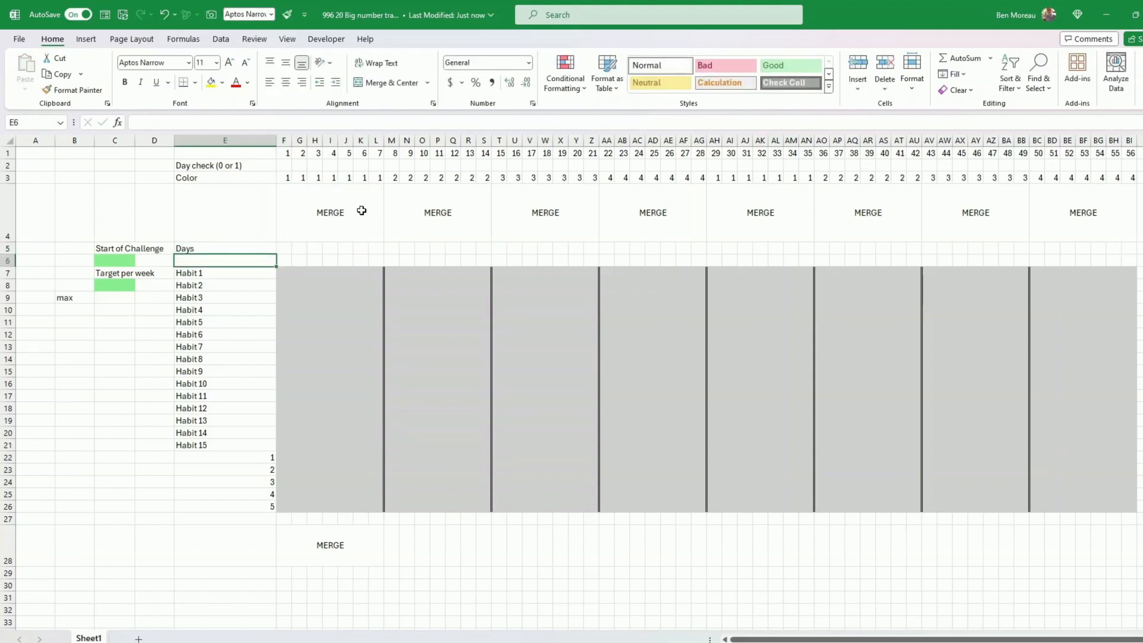
type("Days")
key("Return")
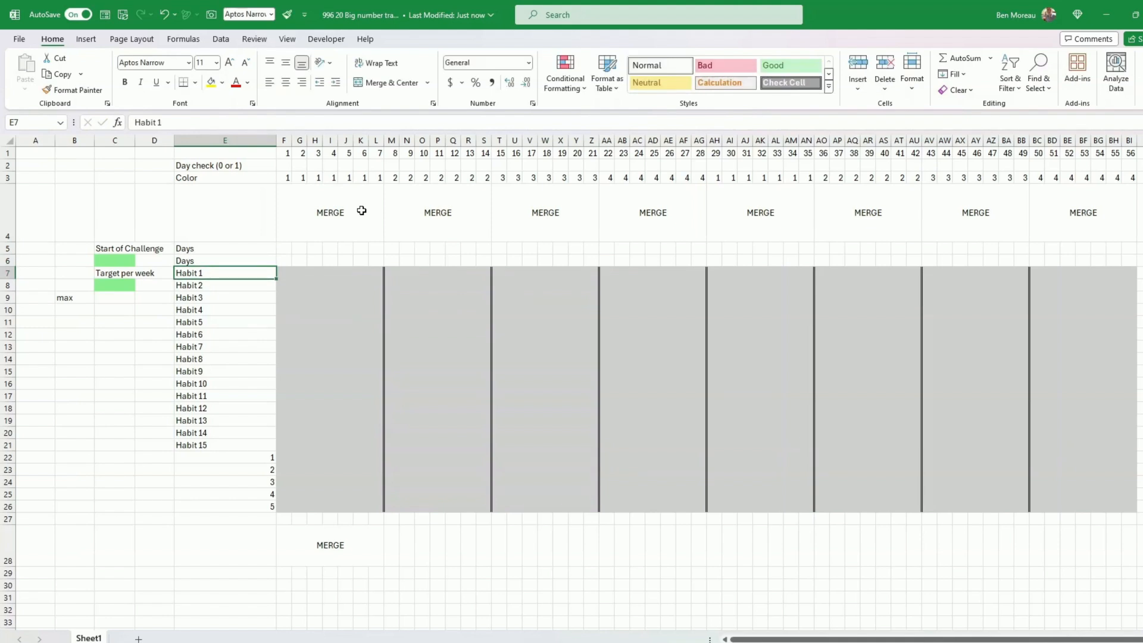
Review the row labels in column E: the Days rows, the habit names and the numbered rows below them.
key("Up")
key("Up")
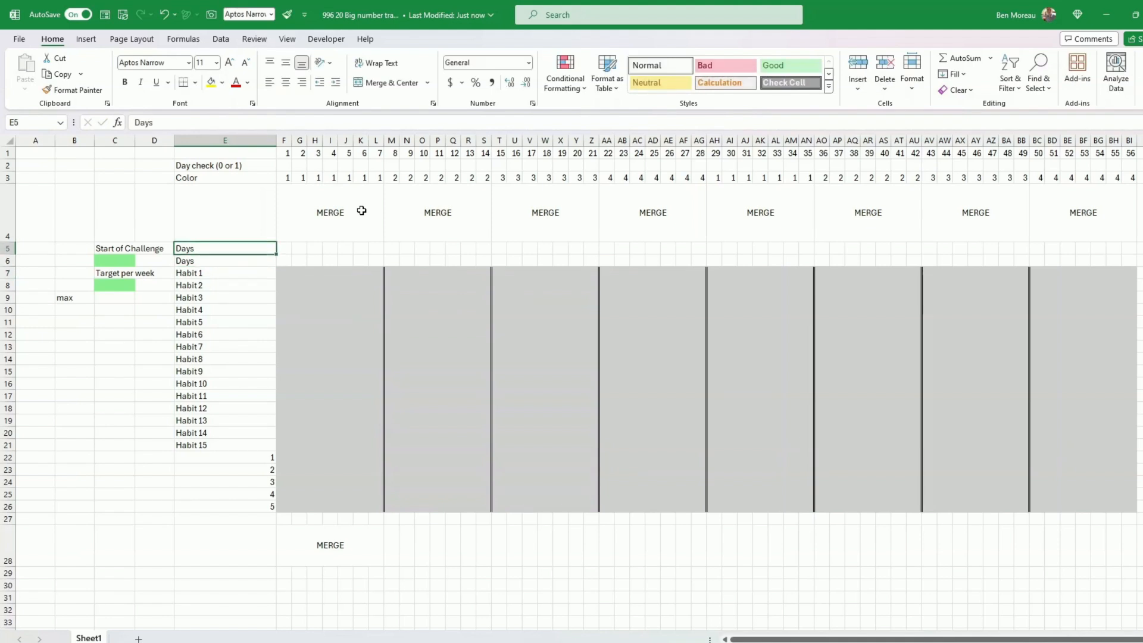
key("Down")
key("Down")
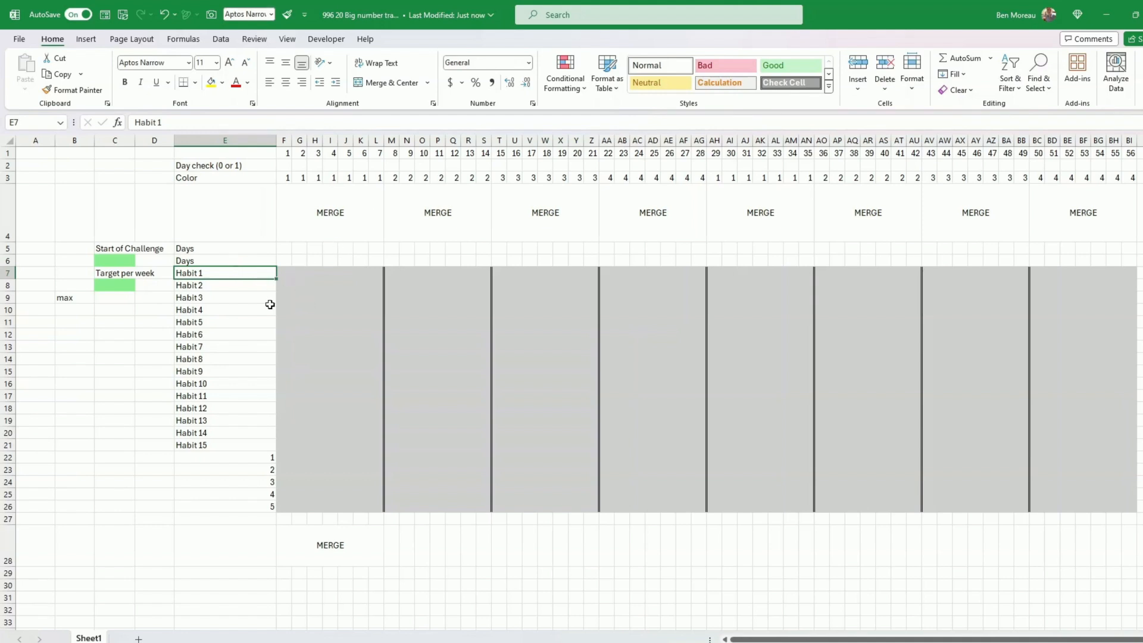
left_click_drag(191, 273, 180, 444)
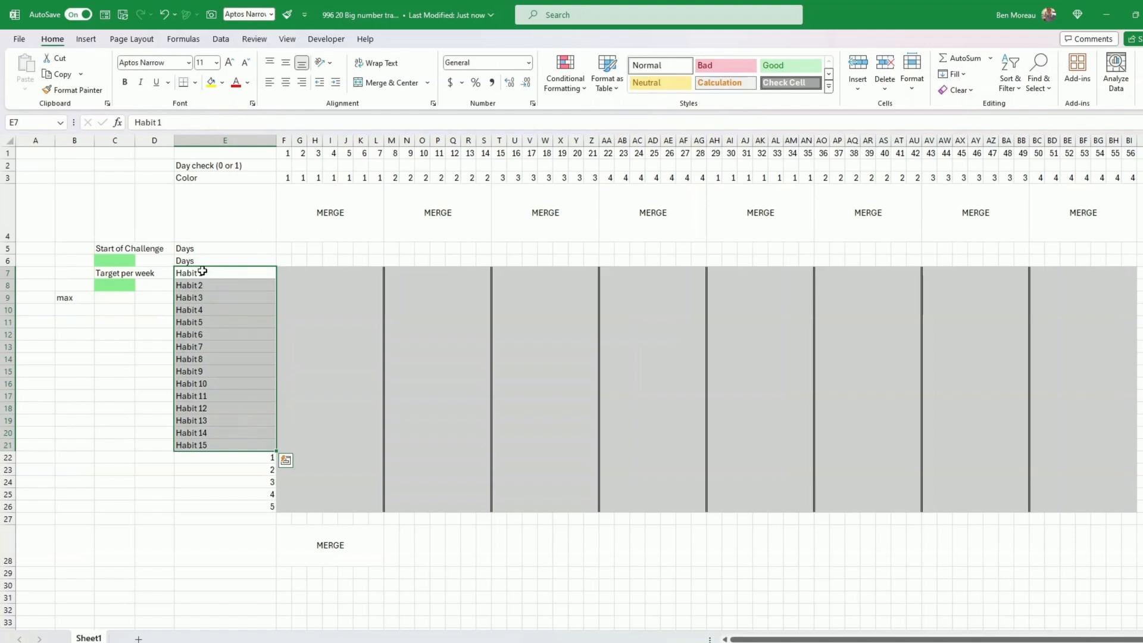
left_click_drag(203, 273, 195, 441)
left_click_drag(269, 459, 262, 513)
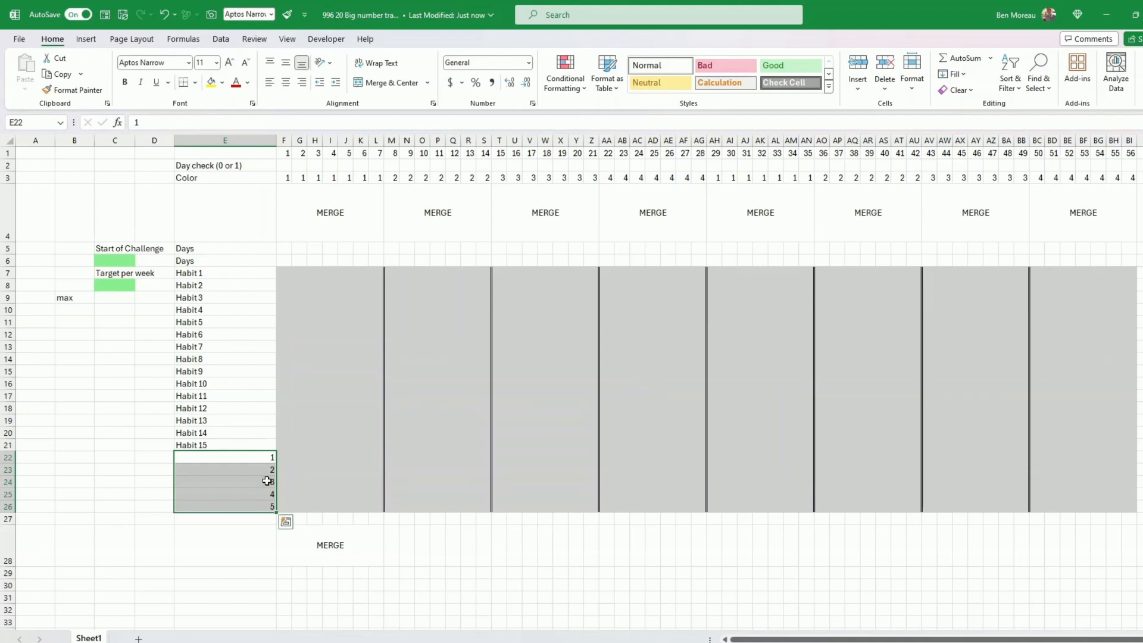
left_click_drag(259, 458, 257, 507)
Copy the merged seven-column MERGE cell in row 28 to each of the seven remaining weeks through BI.
left_click(328, 542)
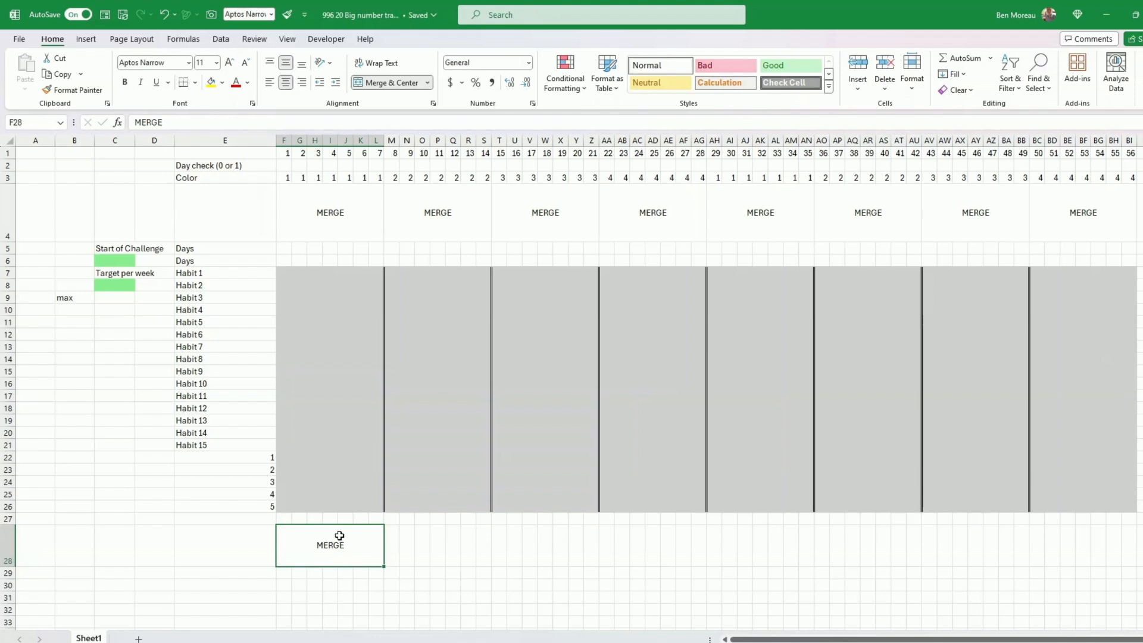
key("ctrl+c")
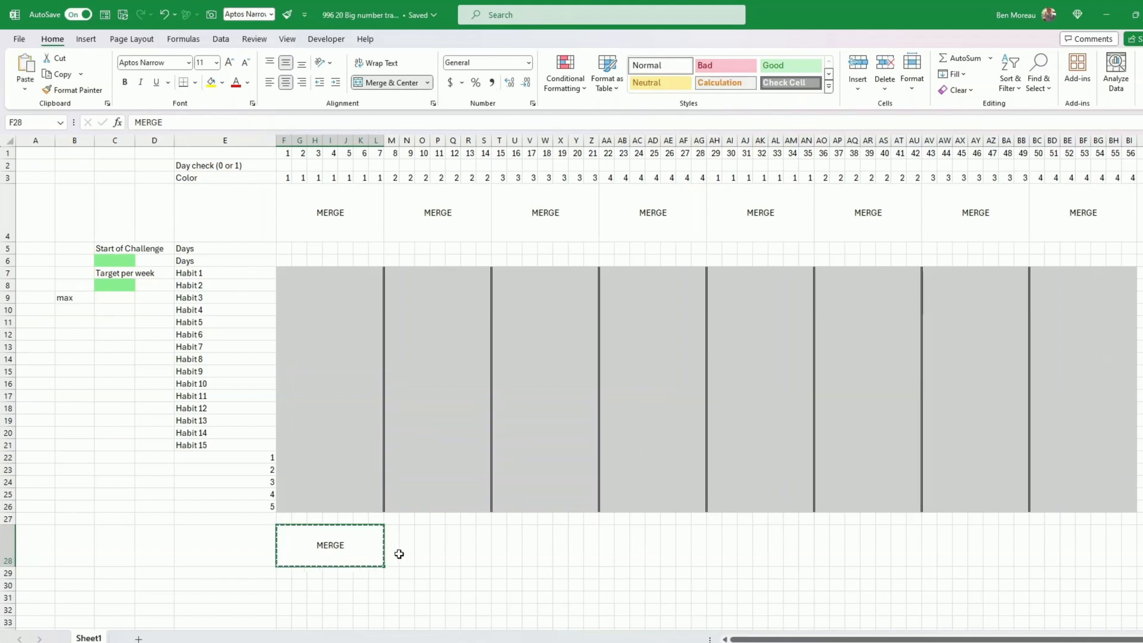
left_click(398, 548)
key("ctrl+v")
left_click(494, 545)
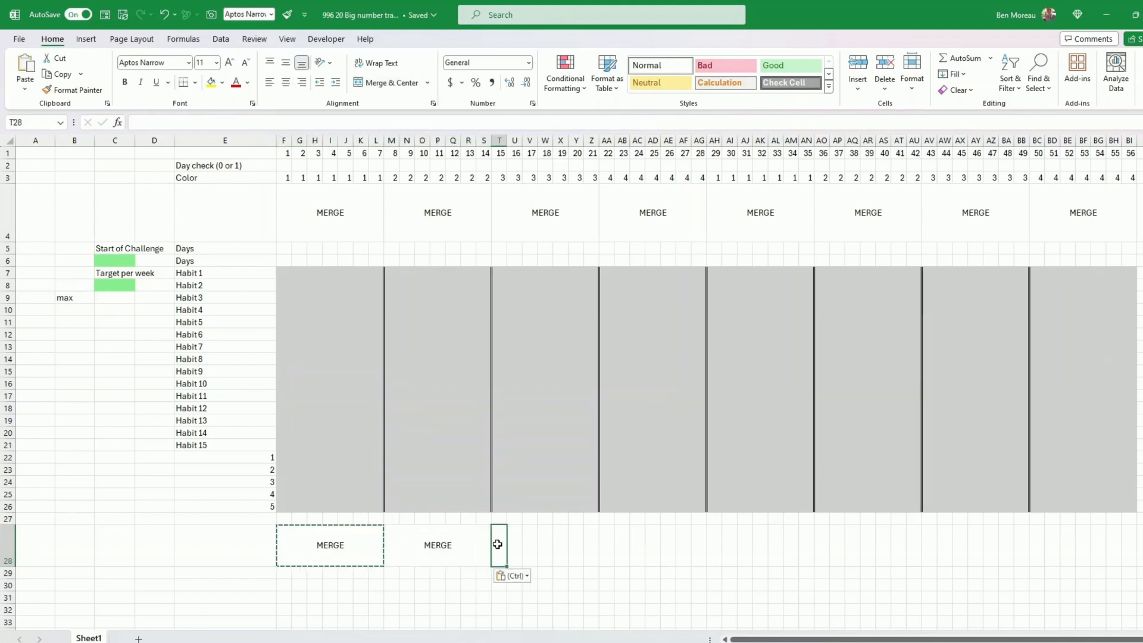
key("ctrl+v")
left_click(605, 545)
key("ctrl+v")
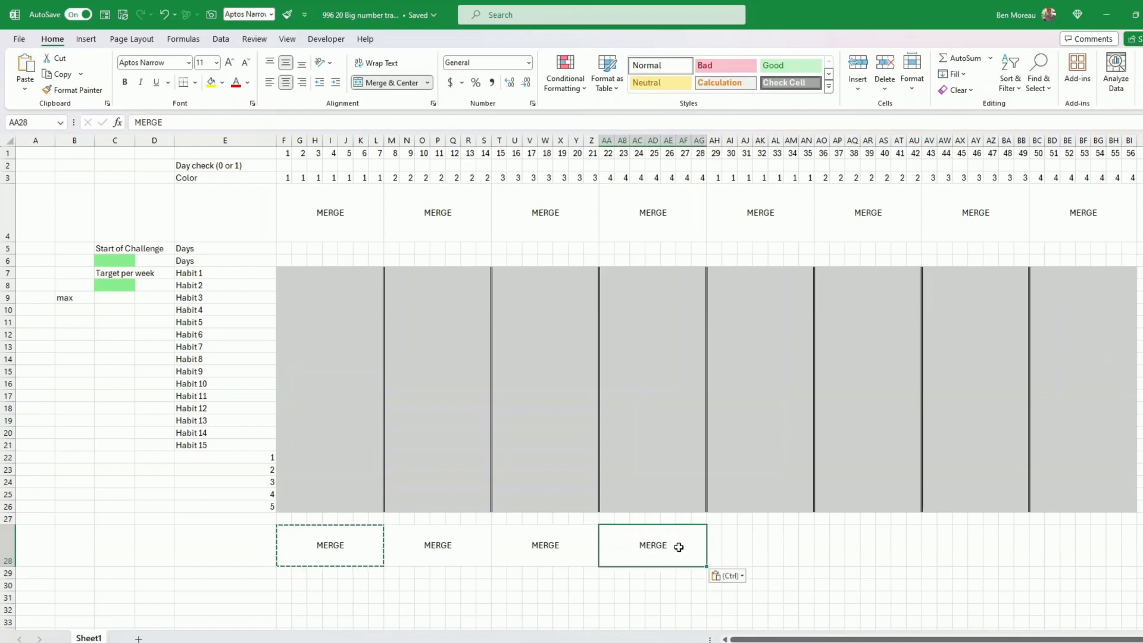
left_click(712, 546)
key("ctrl+v")
left_click(824, 547)
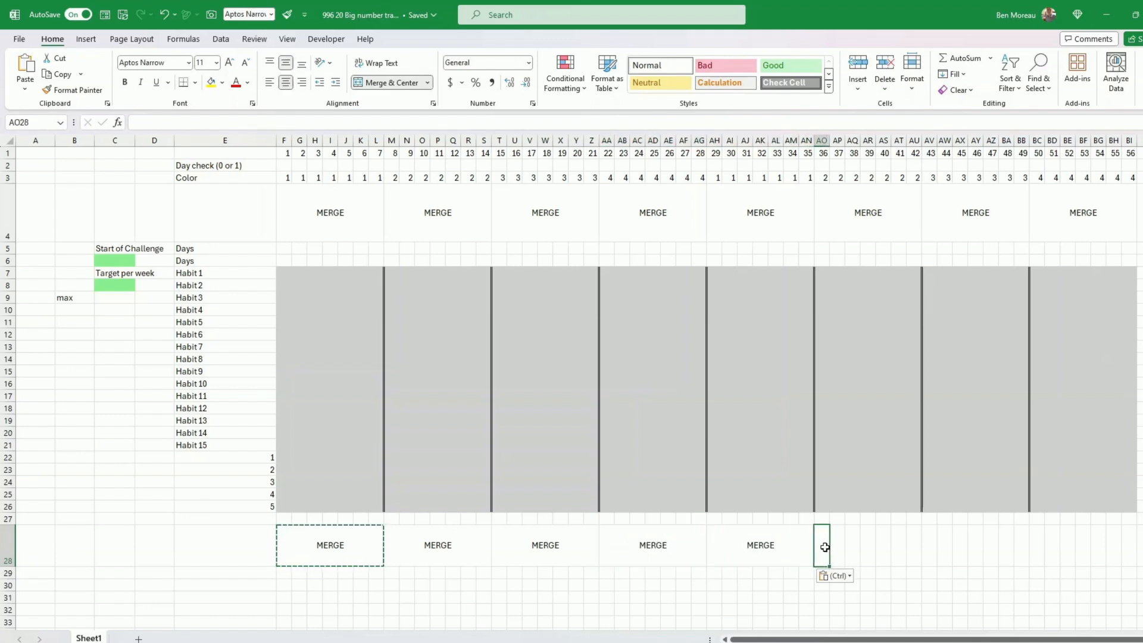
key("ctrl+v")
left_click(936, 551)
key("ctrl+v")
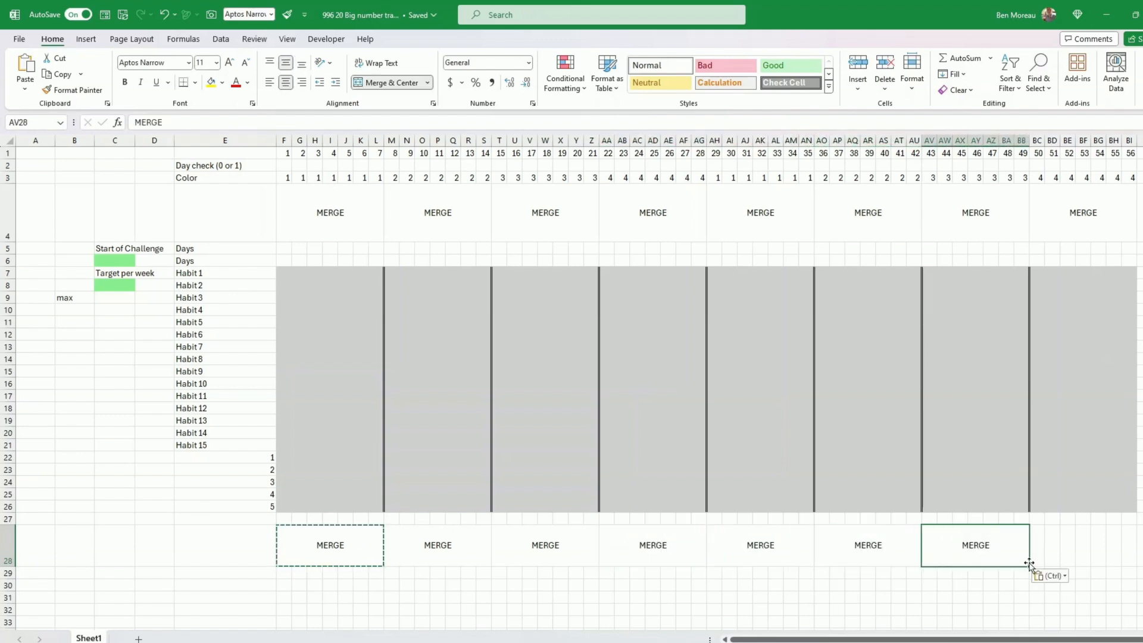
left_click(1033, 560)
key("ctrl+v")
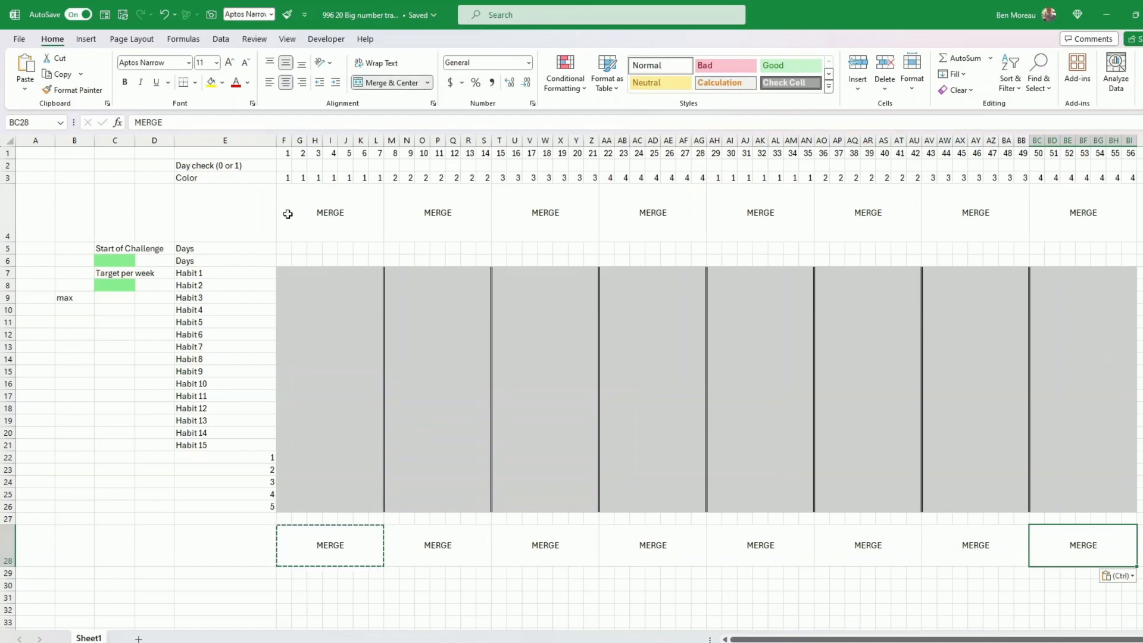
Right-align the Start of Challenge label in C5.
left_click_drag(286, 248, 379, 248)
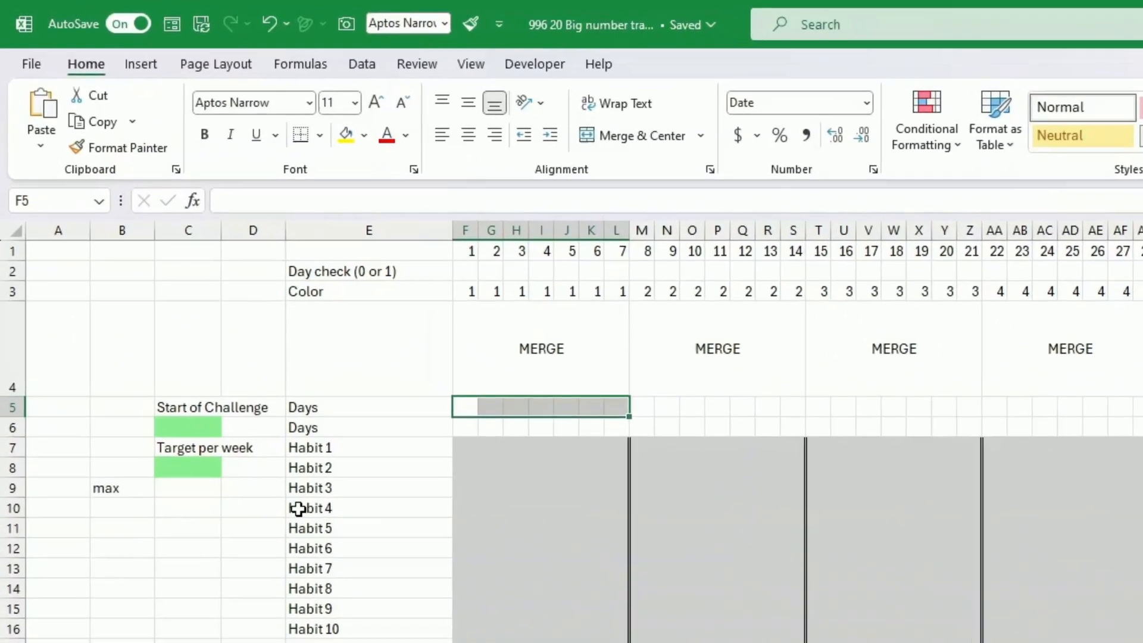
left_click(189, 408)
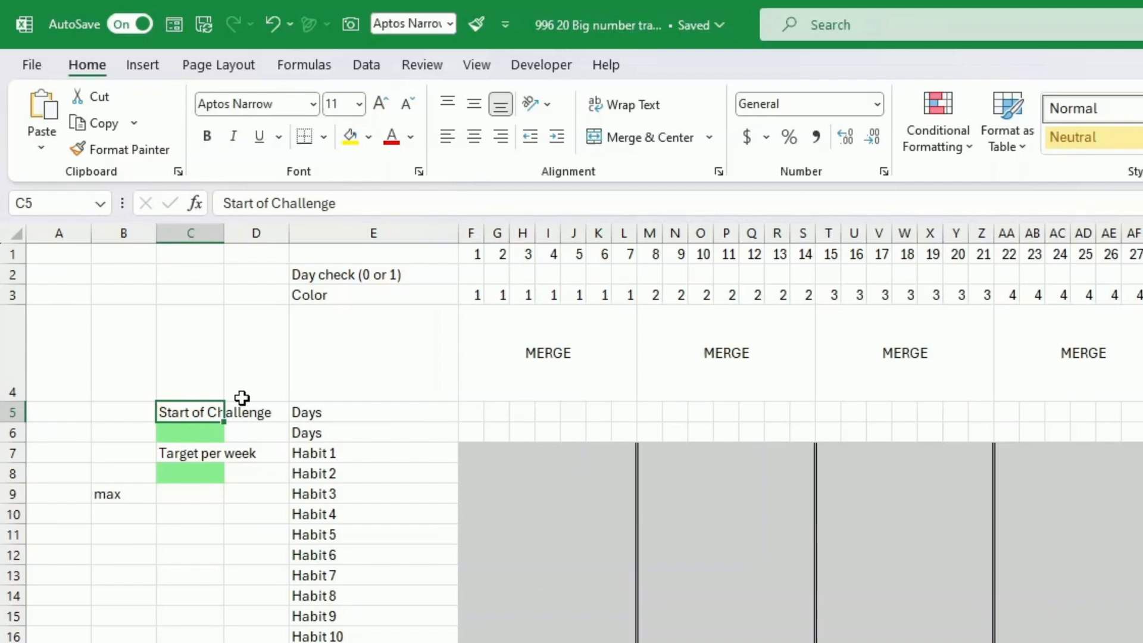
left_click(502, 137)
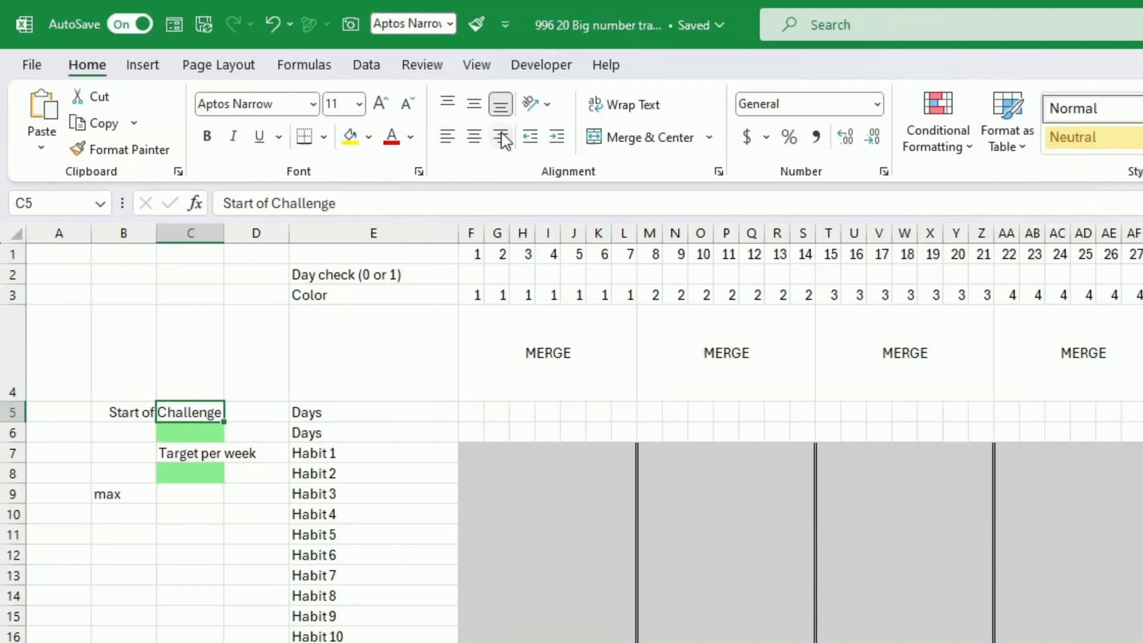
Enter 1/3 as the challenge start date in the green cell C6.
left_click(181, 431)
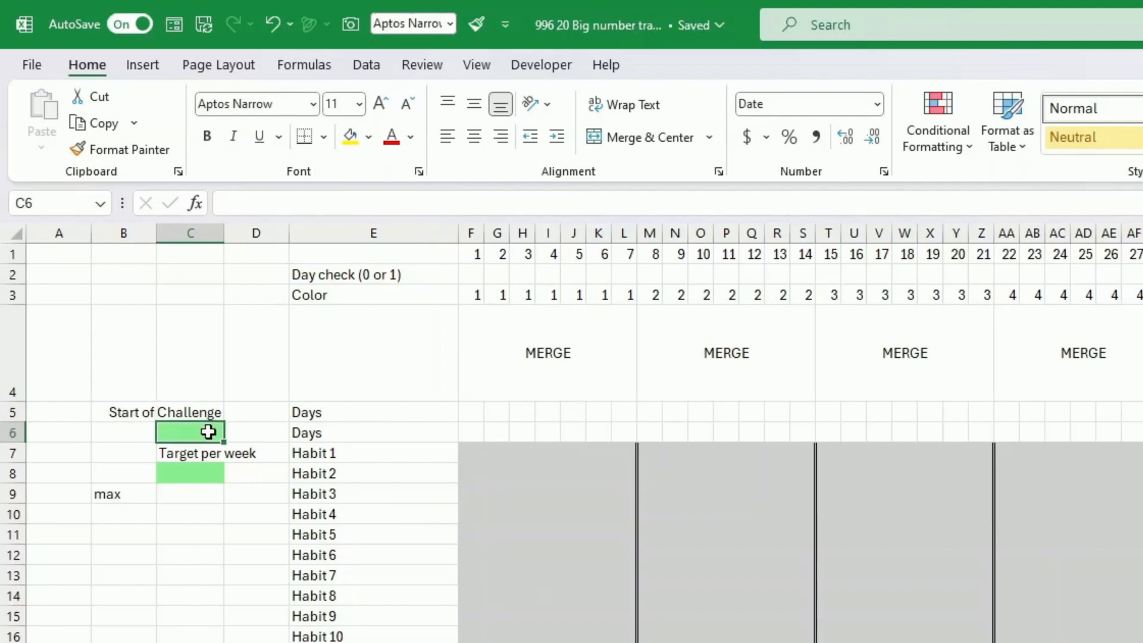
key("Return")
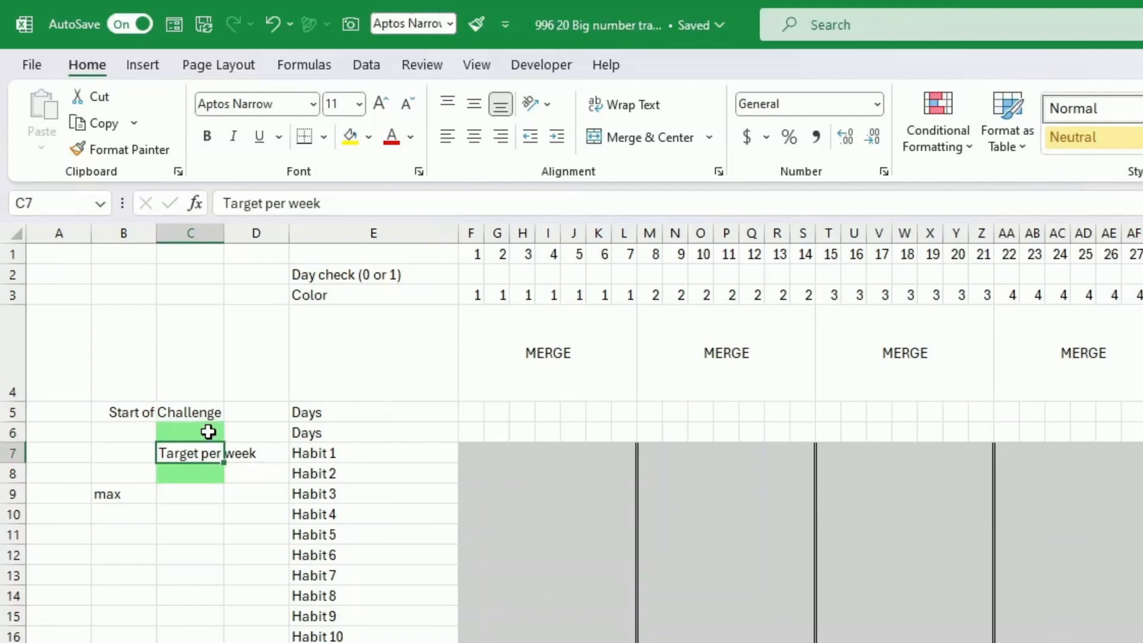
key("Return")
key("Return")
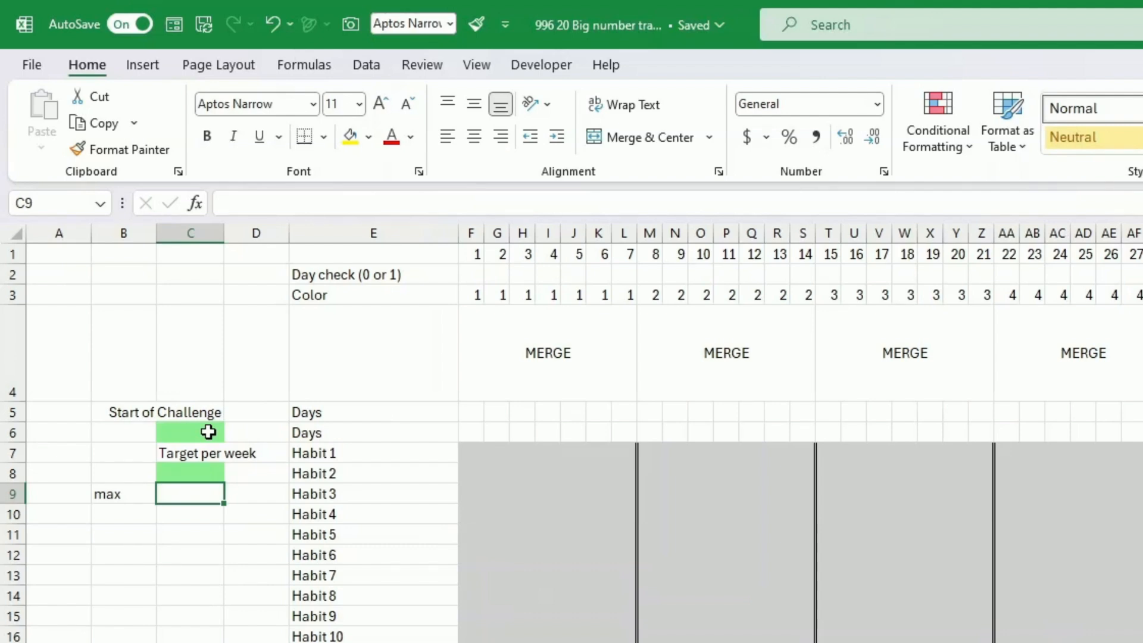
key("Up")
key("Up")
key("Up")
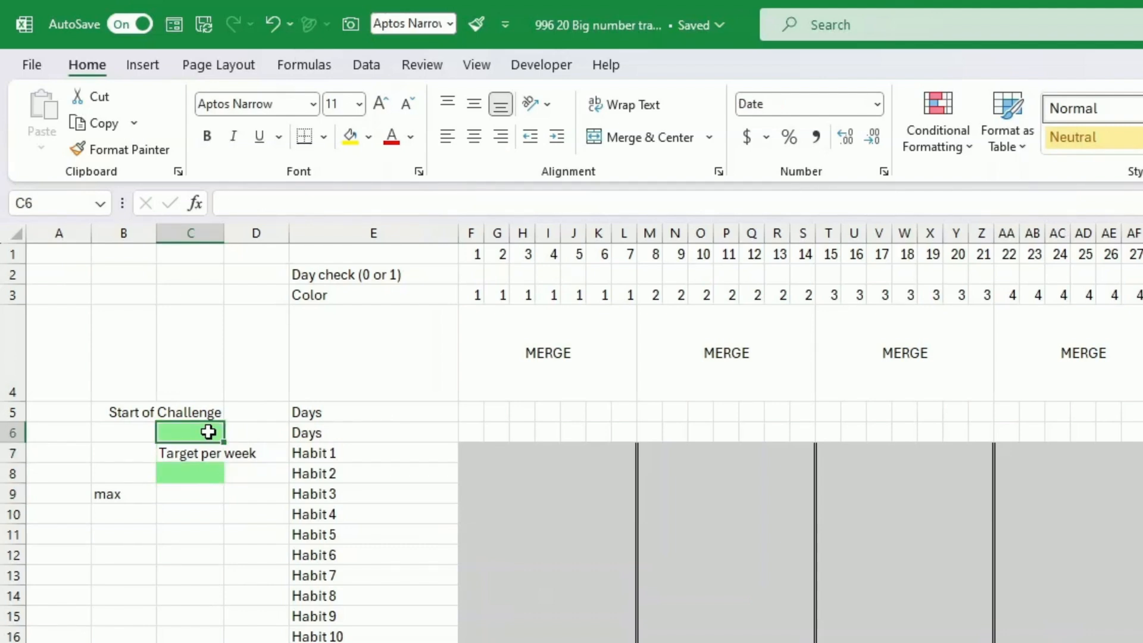
type("1/3")
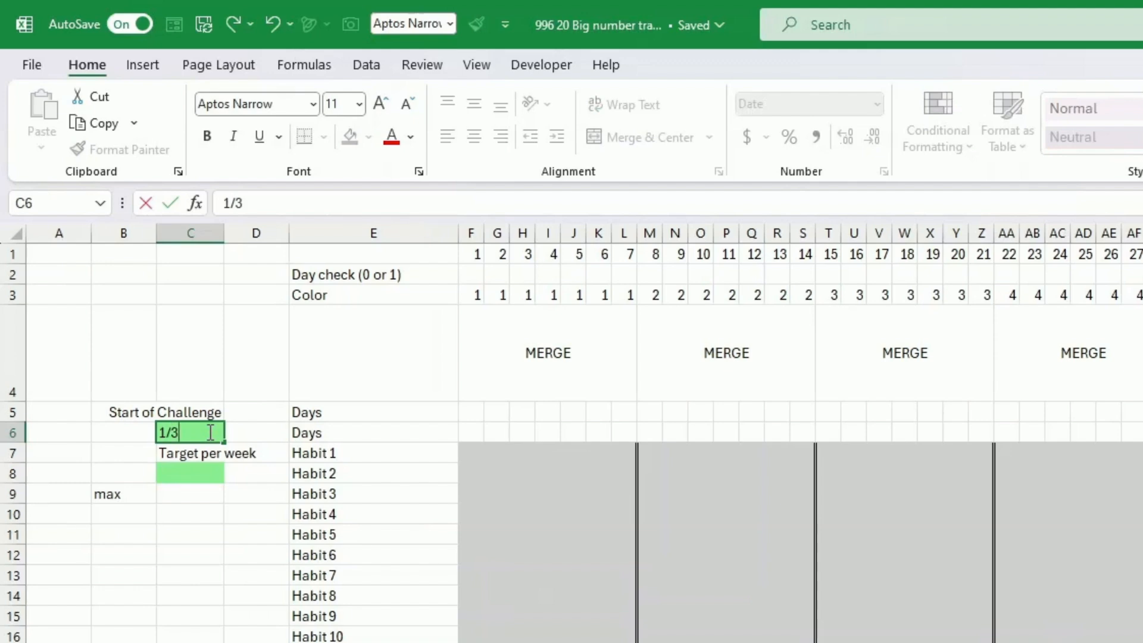
key("Return")
key("Down")
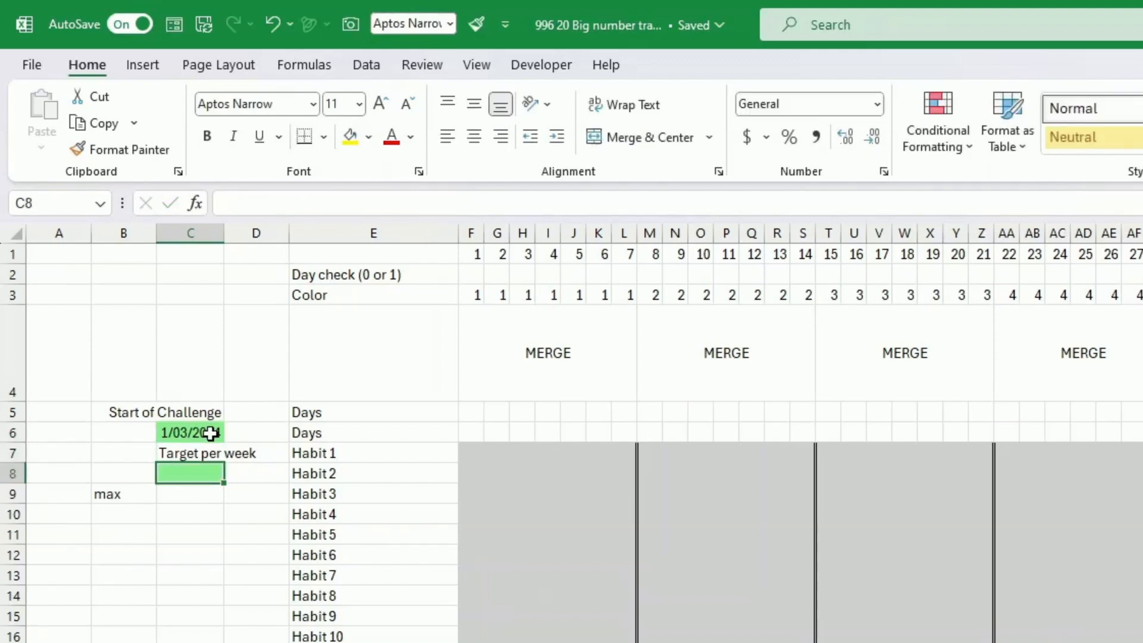
Calculate the weekly maximum in C9 for the 15 habits over seven days with the formula =15*7.
left_click(204, 495)
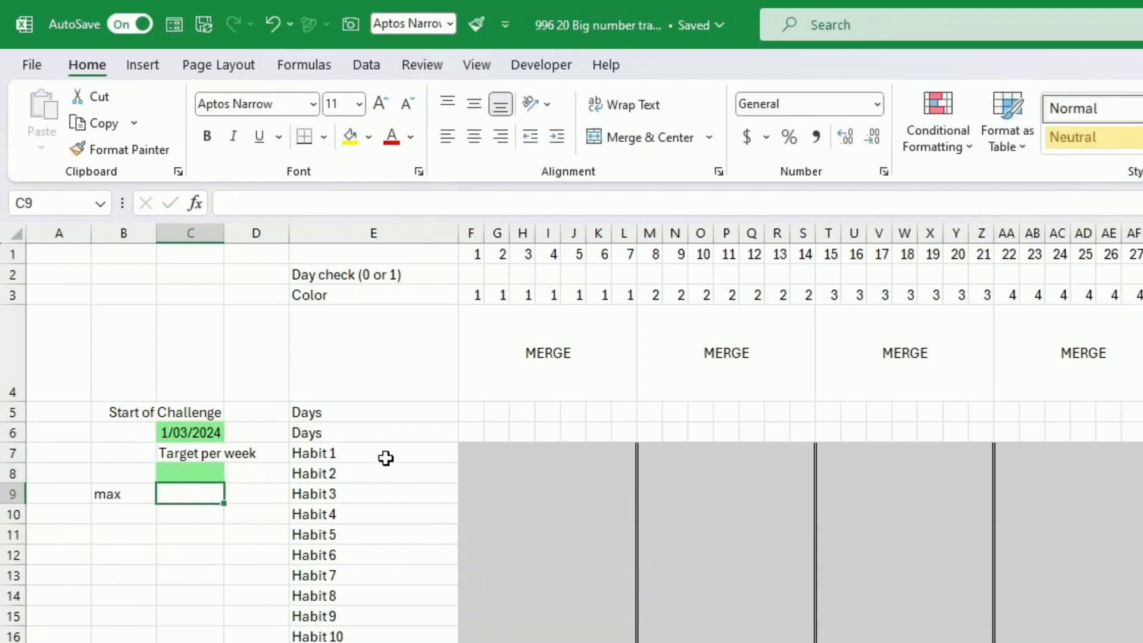
left_click_drag(442, 450, 430, 642)
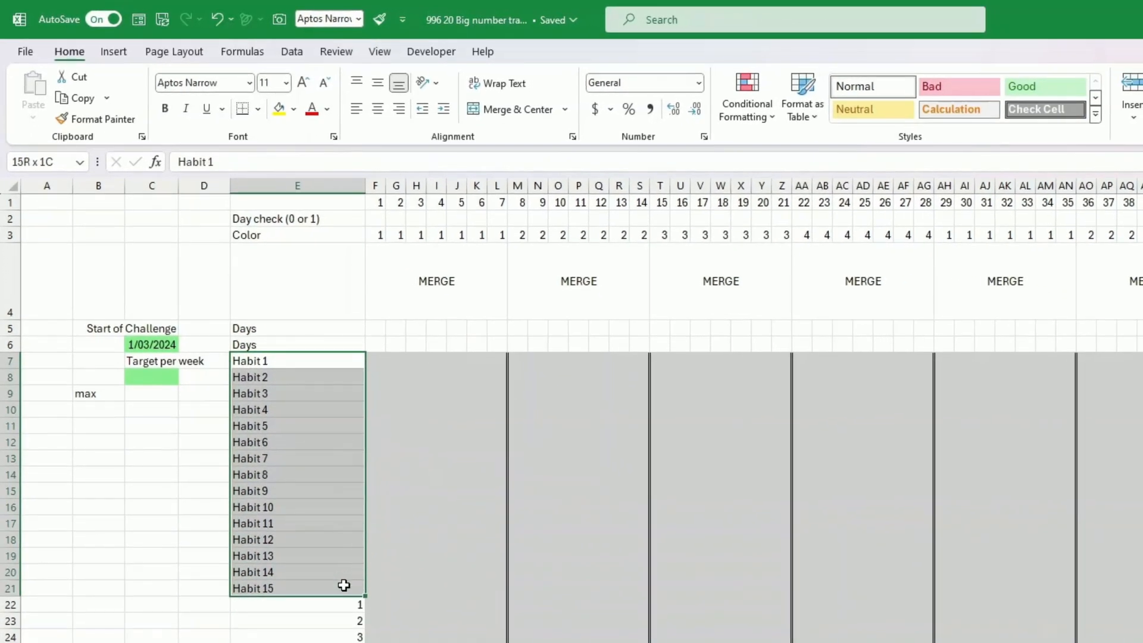
left_click(344, 585)
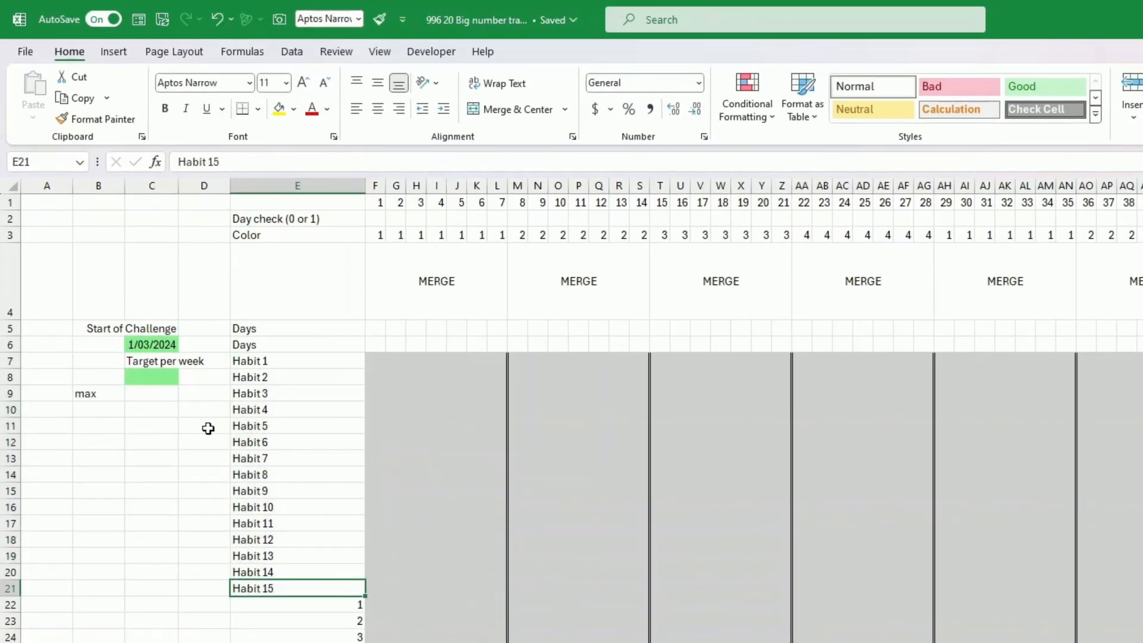
left_click(150, 394)
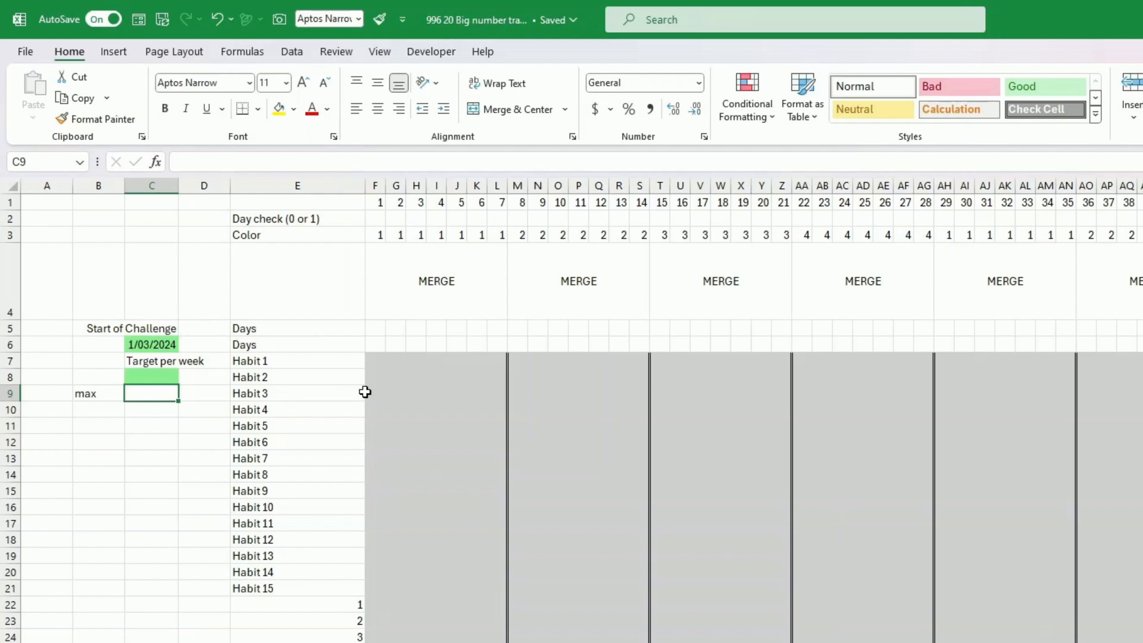
type("=")
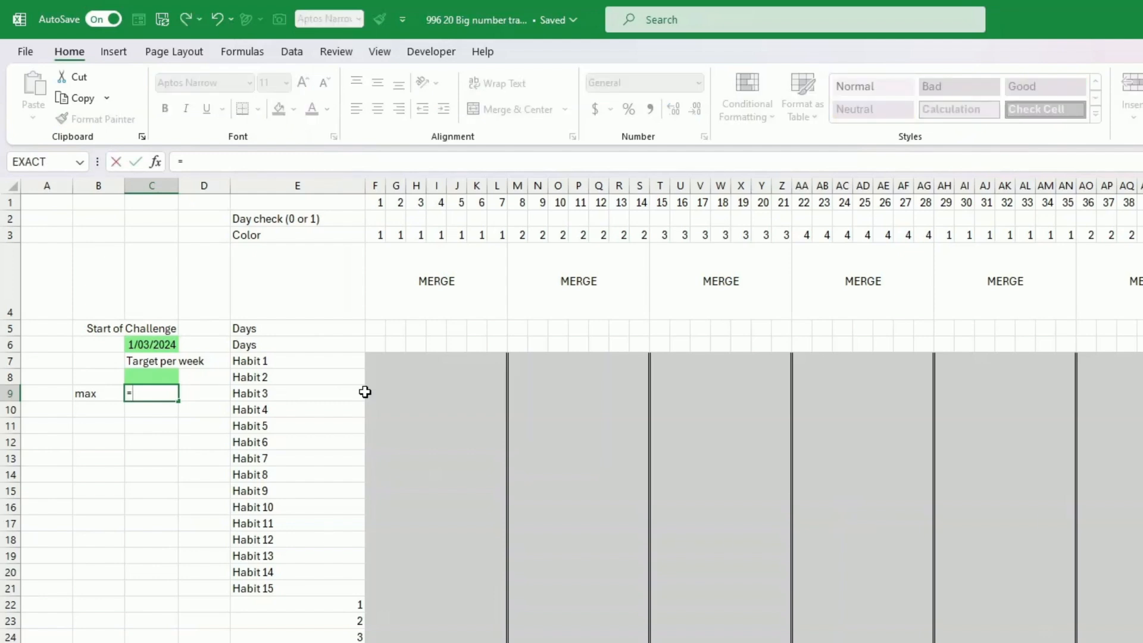
type("15")
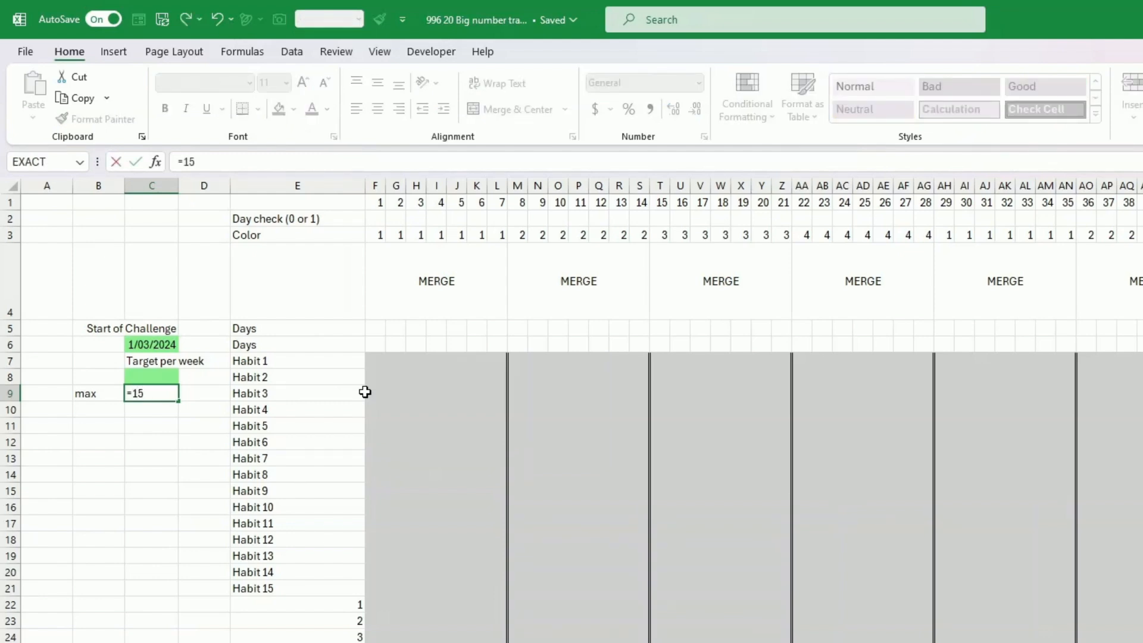
type("*7")
key("ctrl+Return")
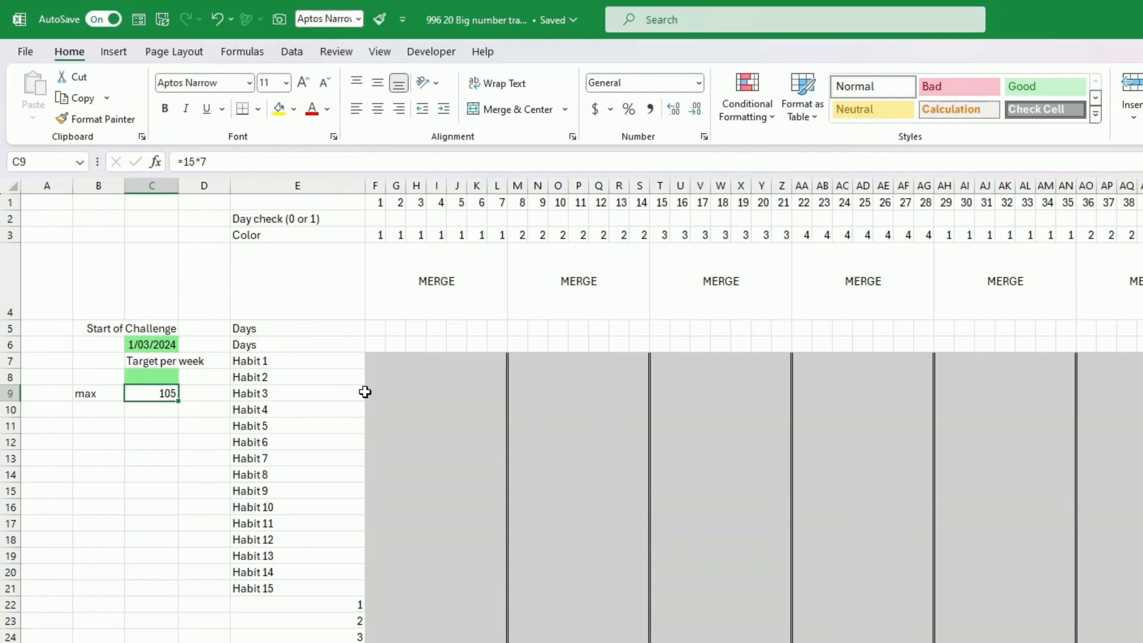
Set the target per week in the green cell C8 to 50.
key("Up")
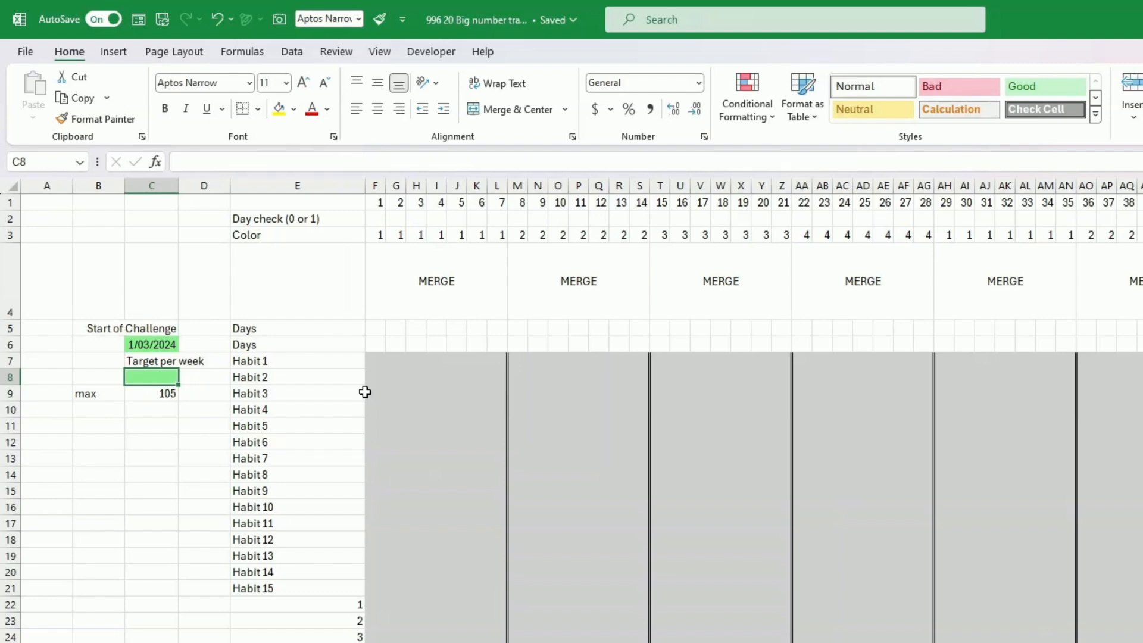
type("50")
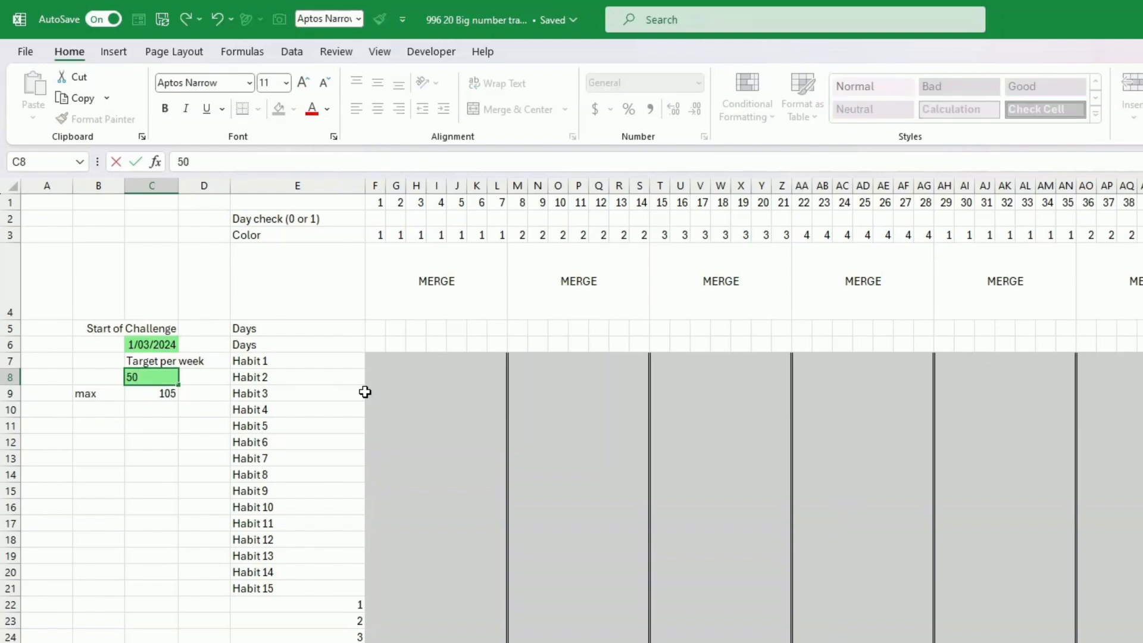
key("ctrl+Return")
key("Down")
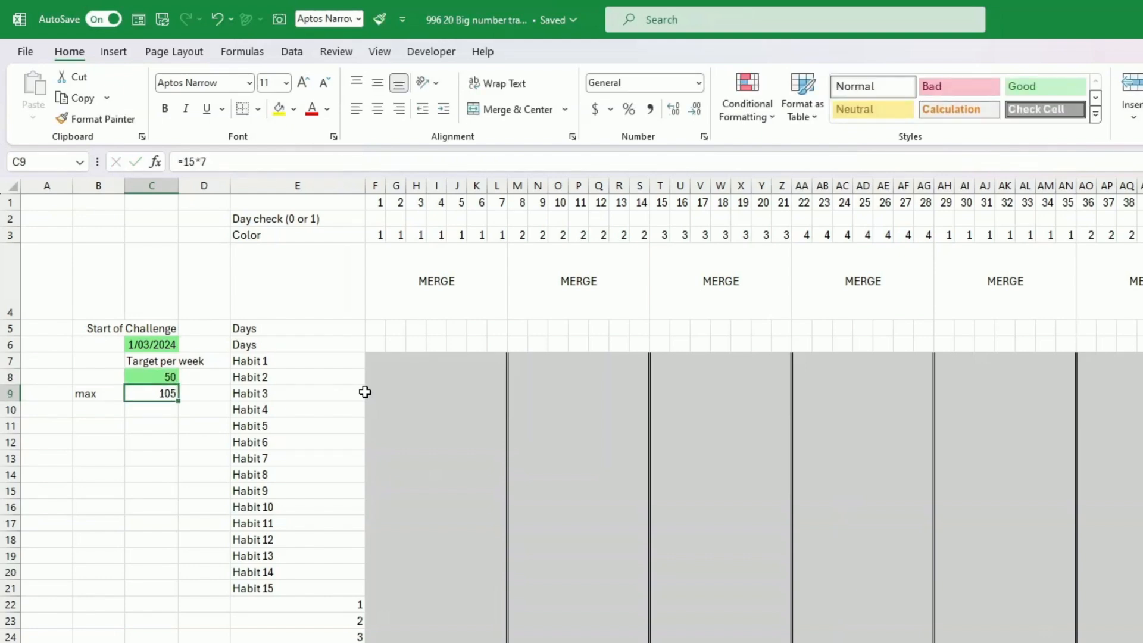
key("Up")
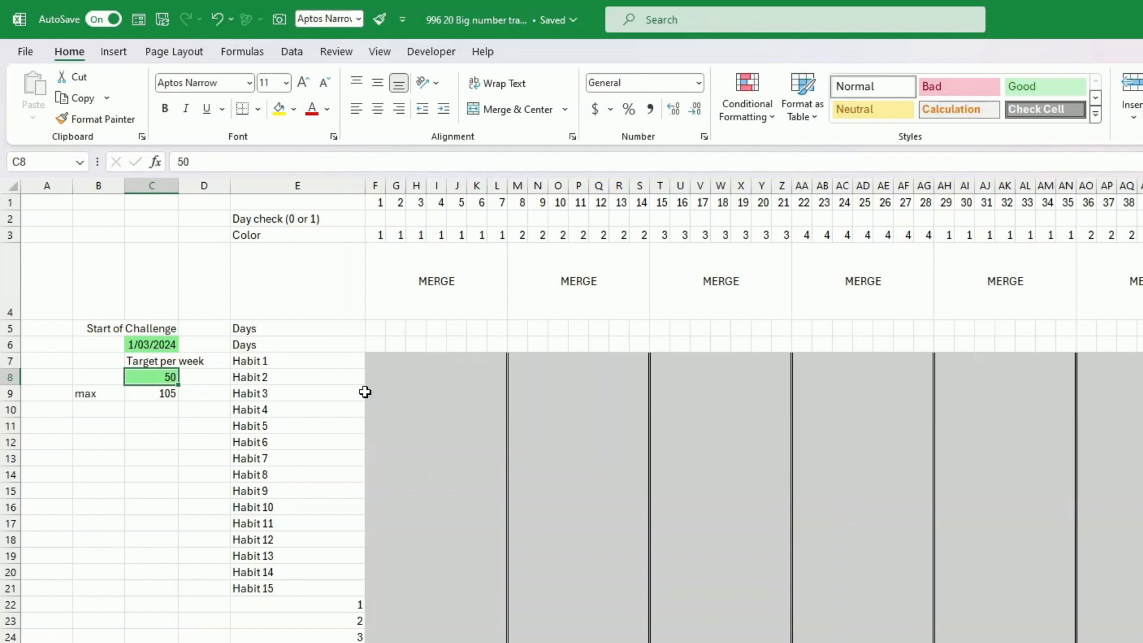
key("Up")
key("Up")
key("Down")
key("Down")
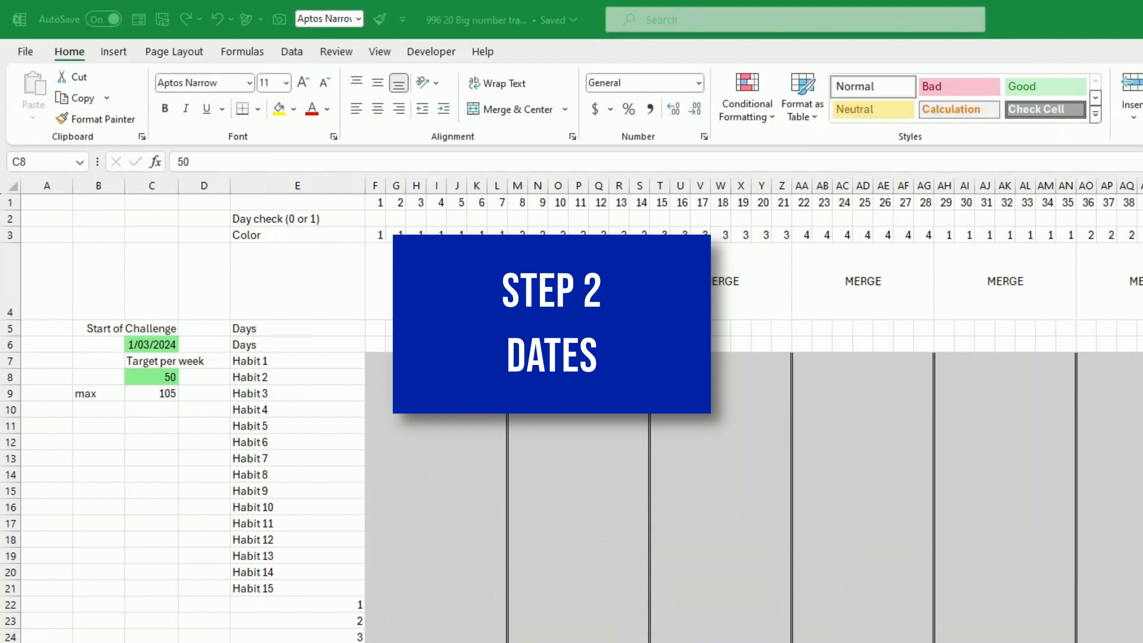
Link the first day cell F5 in the upper Days row to the challenge start date with =C6.
left_click(154, 345)
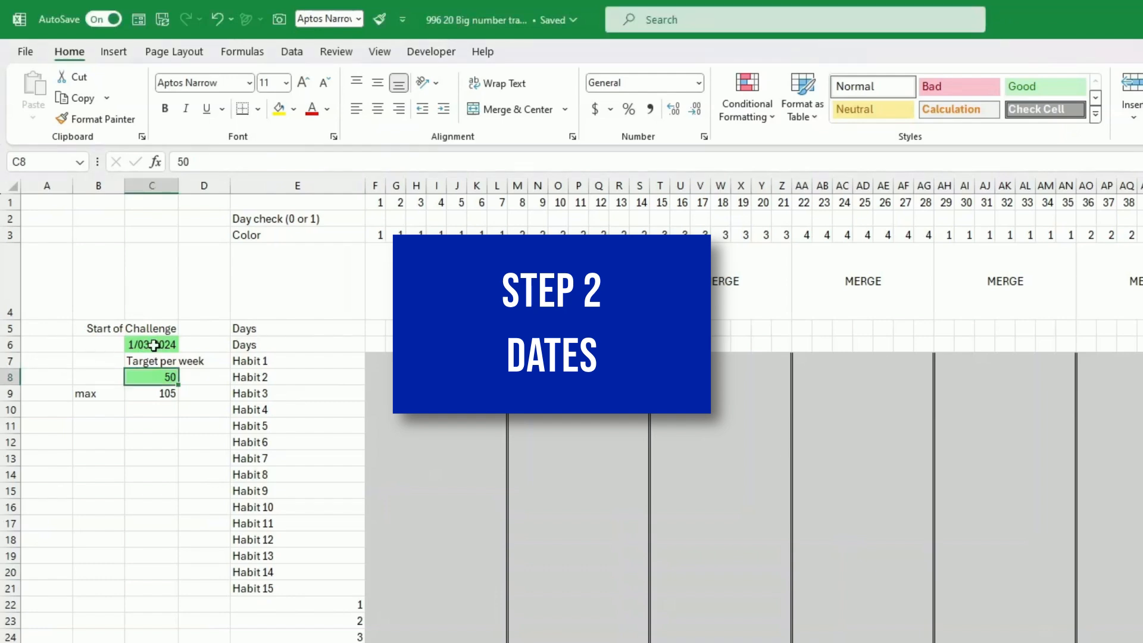
left_click(154, 345)
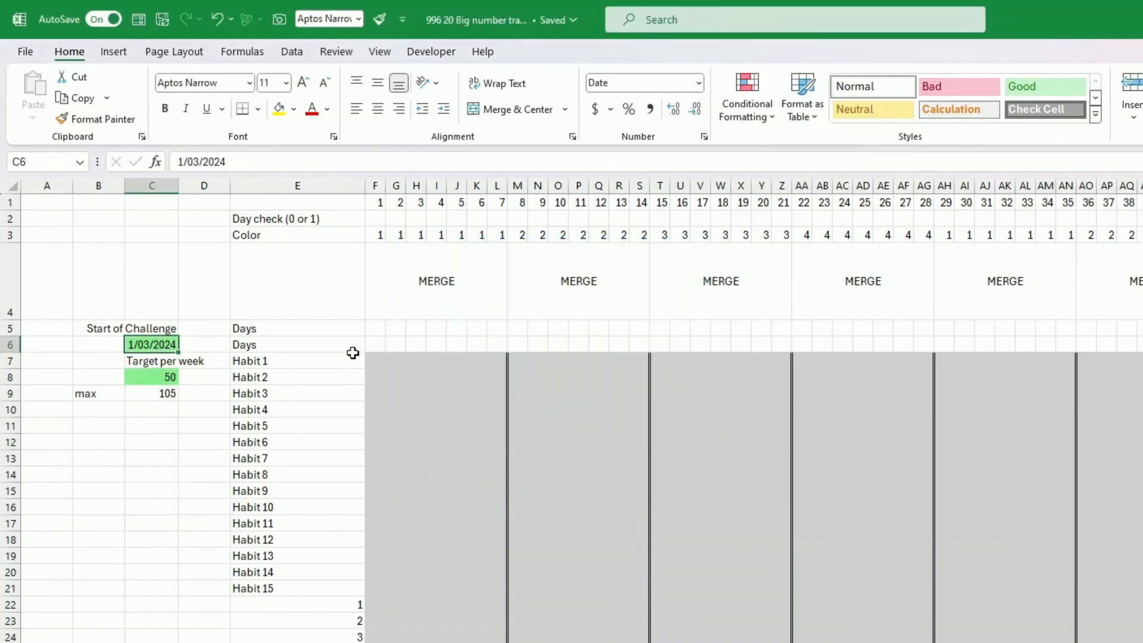
key("Up")
key("Up")
key("Down")
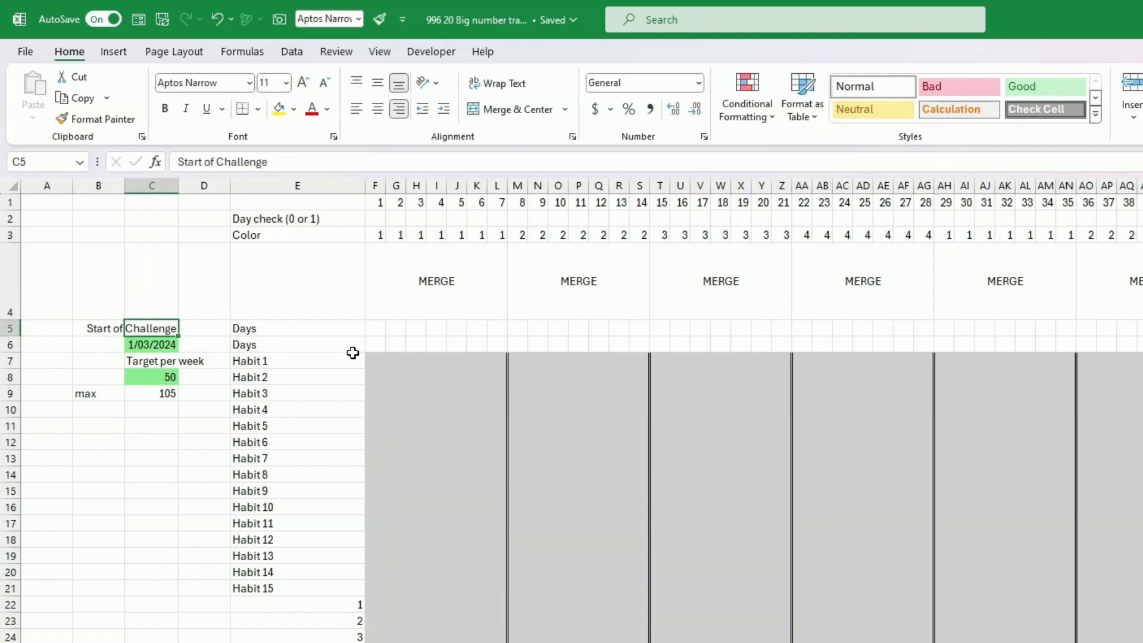
key("Right")
key("Right")
key("Right")
key("Right")
key("Left")
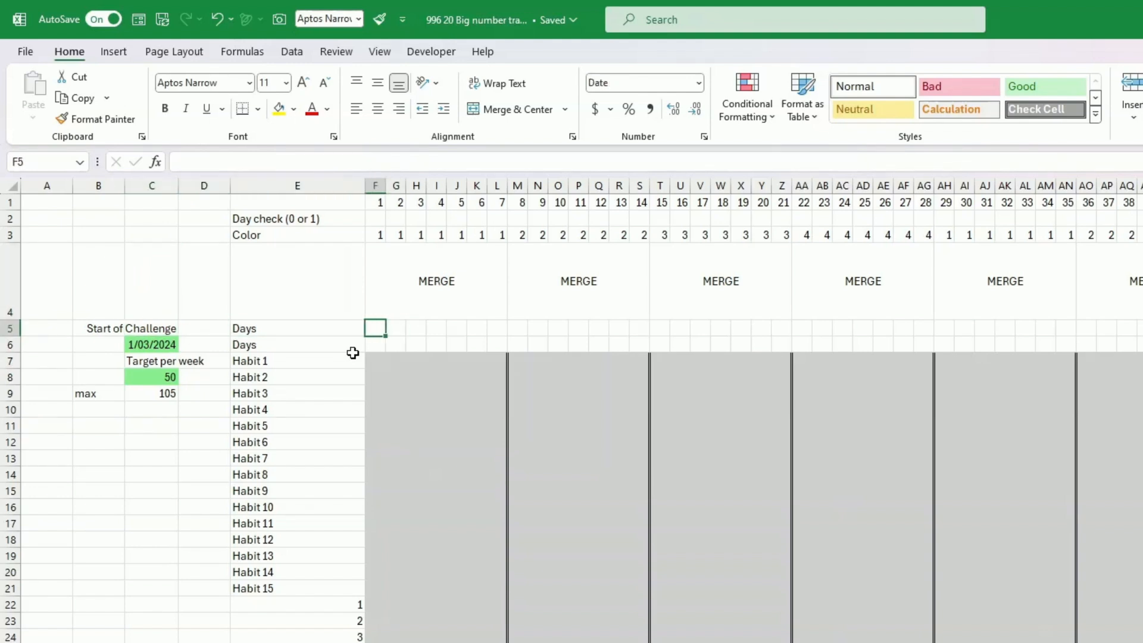
type("=")
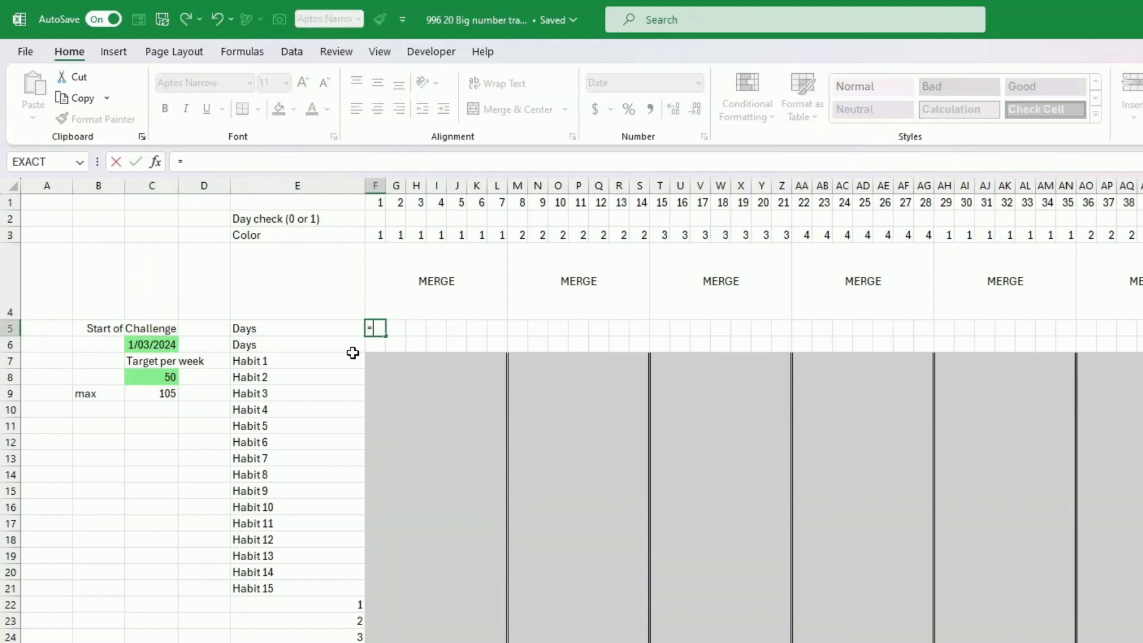
key("Left")
key("Left")
key("Left")
key("Down")
key("Return")
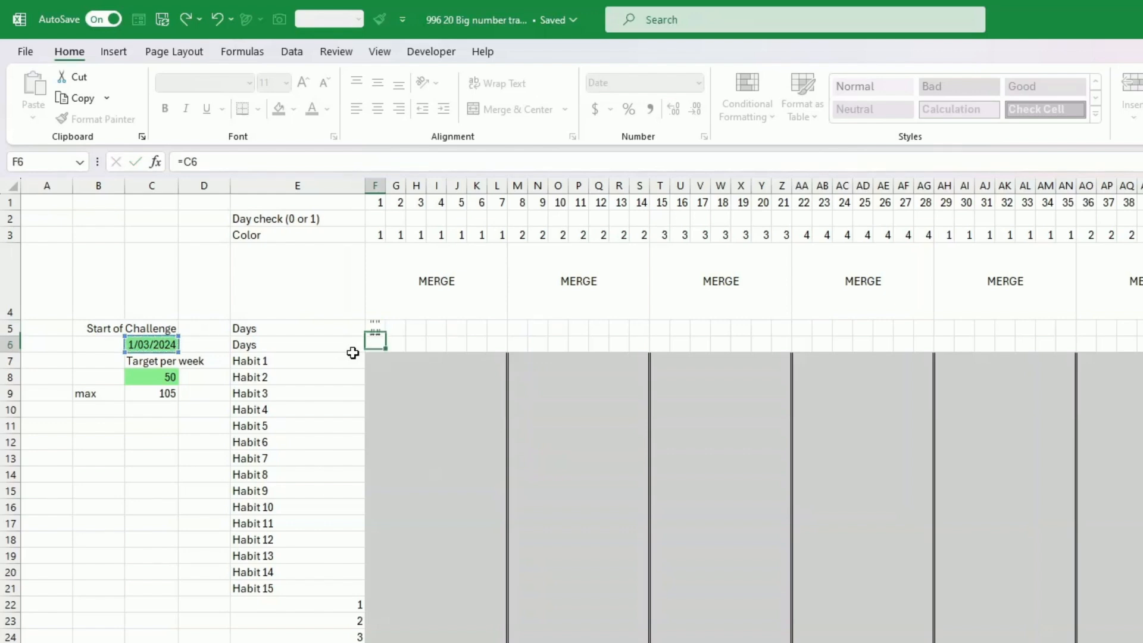
Link the first cell F6 of the lower Days row to the challenge start date with =C6.
type("=")
key("Left")
key("Left")
key("Left")
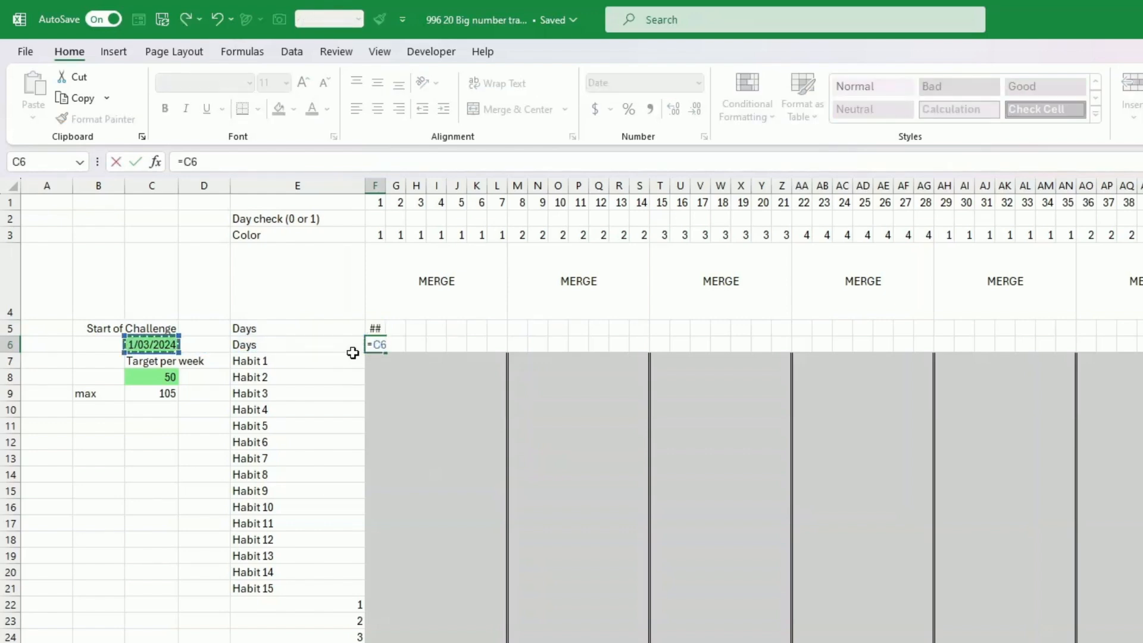
key("Return")
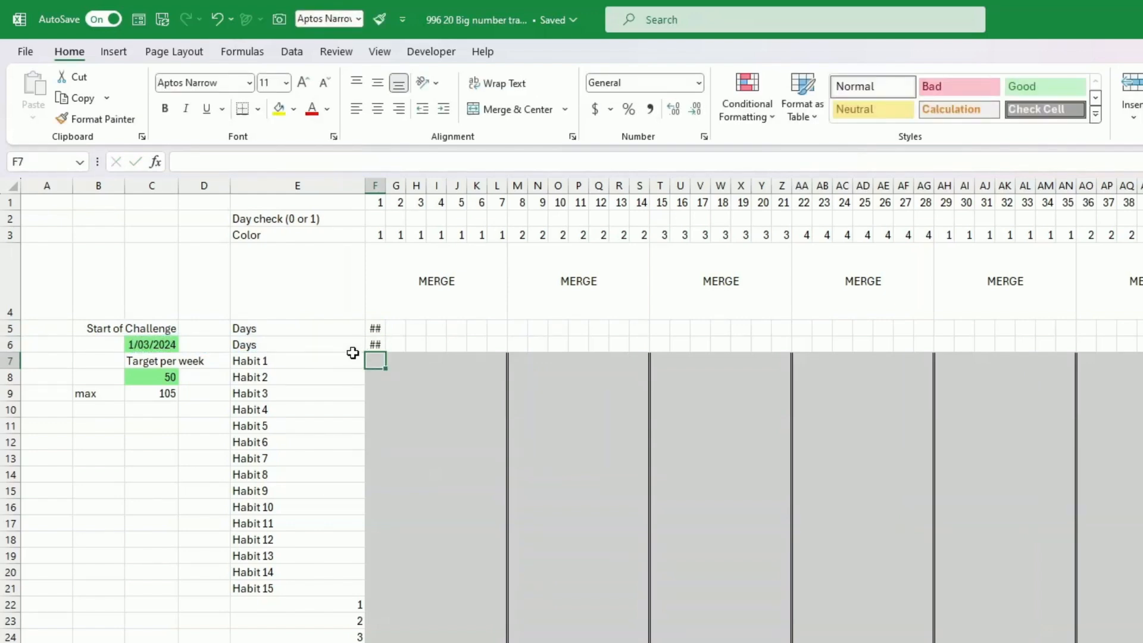
Enter =F6+1 in G6 and fill it across the remaining day columns of the lower Days row.
key("Up")
key("Right")
type("=")
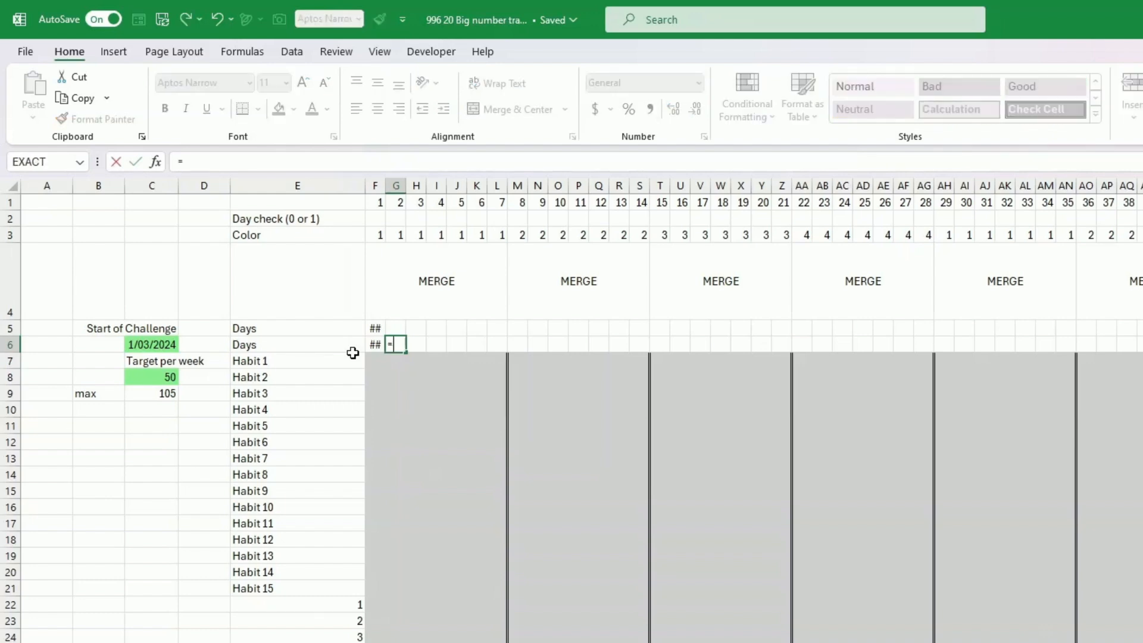
key("Left")
type("+1")
key("Return")
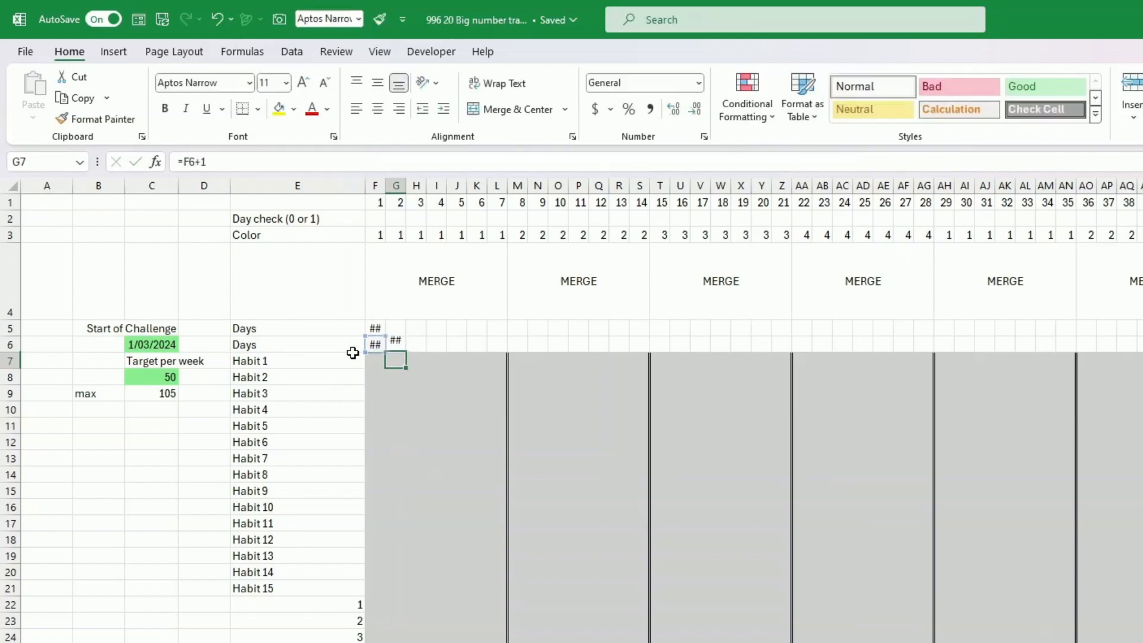
left_click(395, 344)
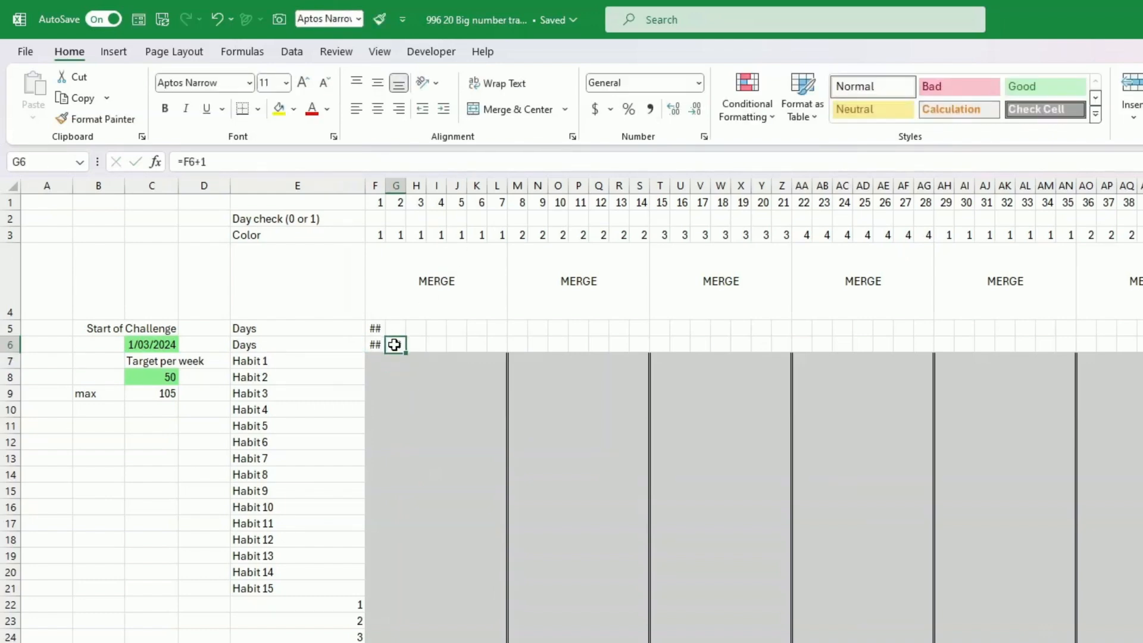
left_click_drag(405, 352, 1137, 344)
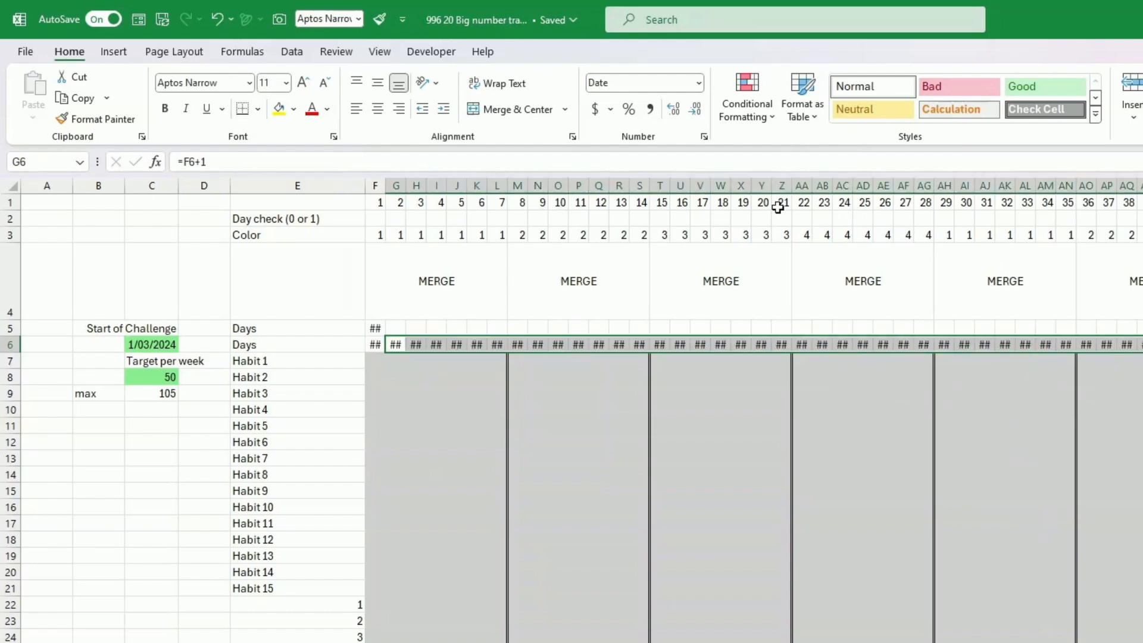
left_click_drag(711, 185, 794, 185)
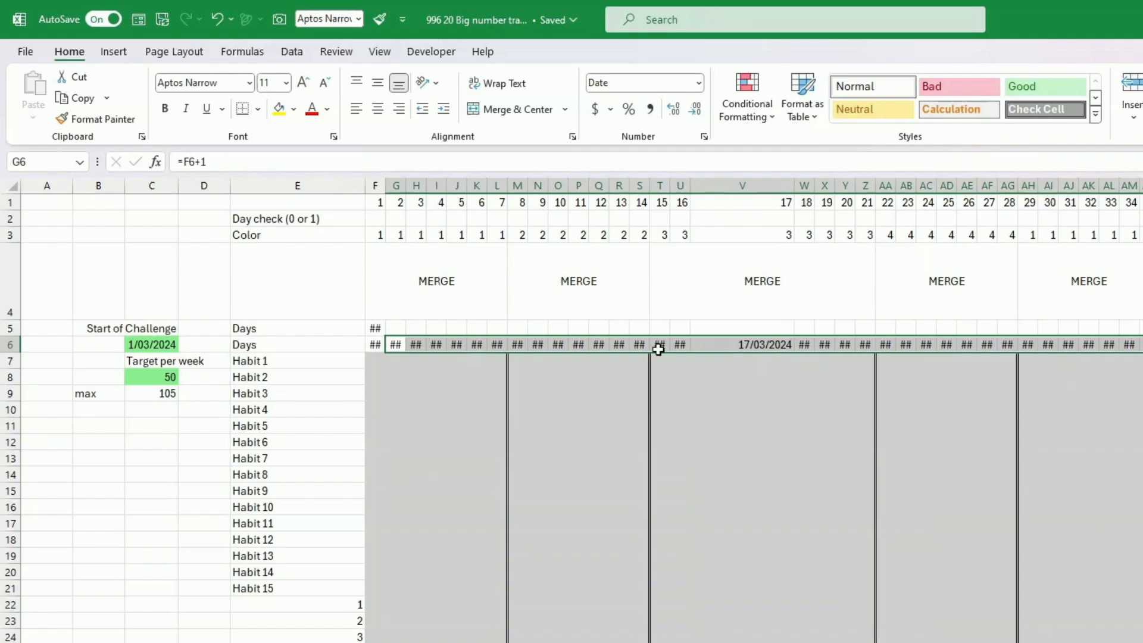
key("ctrl+z")
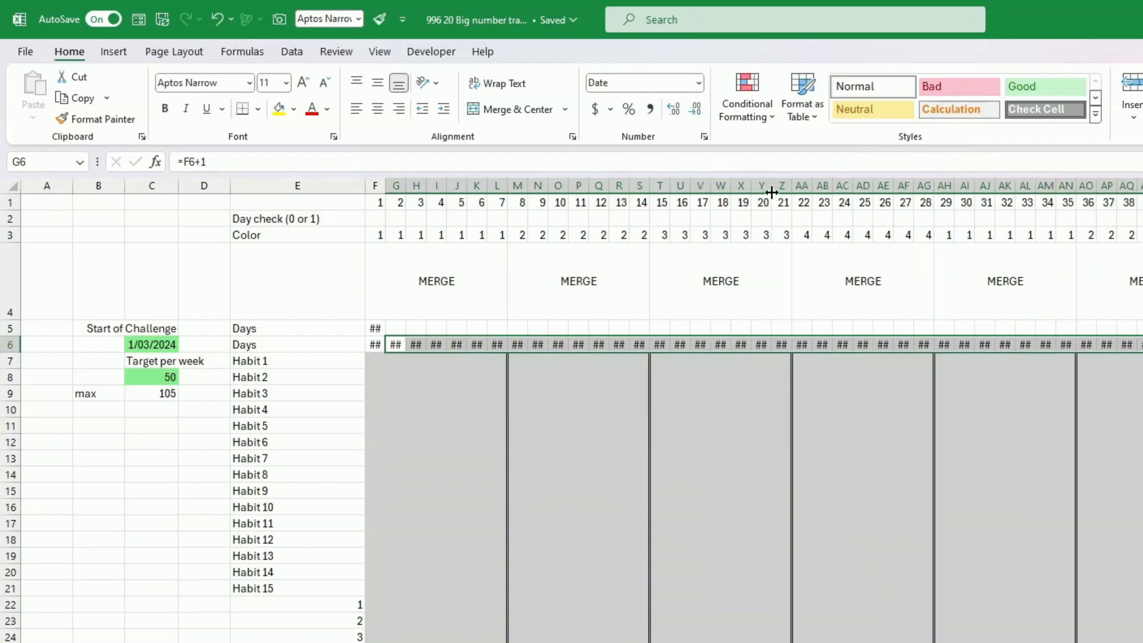
Apply the custom number format d to all dates in row 6, starting from F6, so only day numbers show.
left_click(375, 345)
left_click_drag(375, 345, 1142, 348)
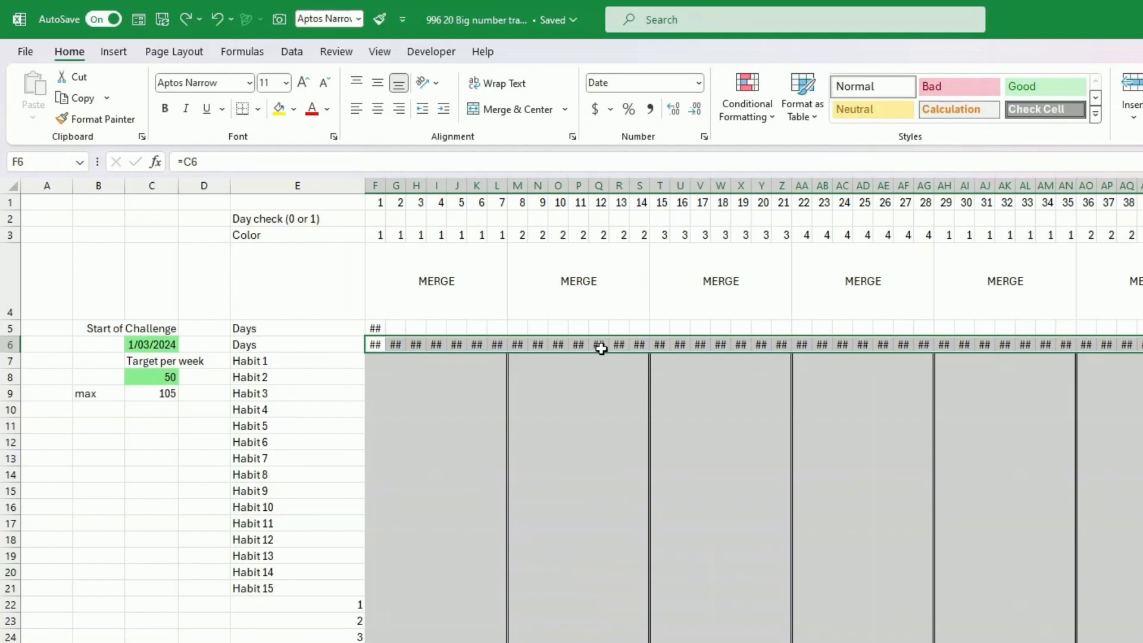
right_click(434, 346)
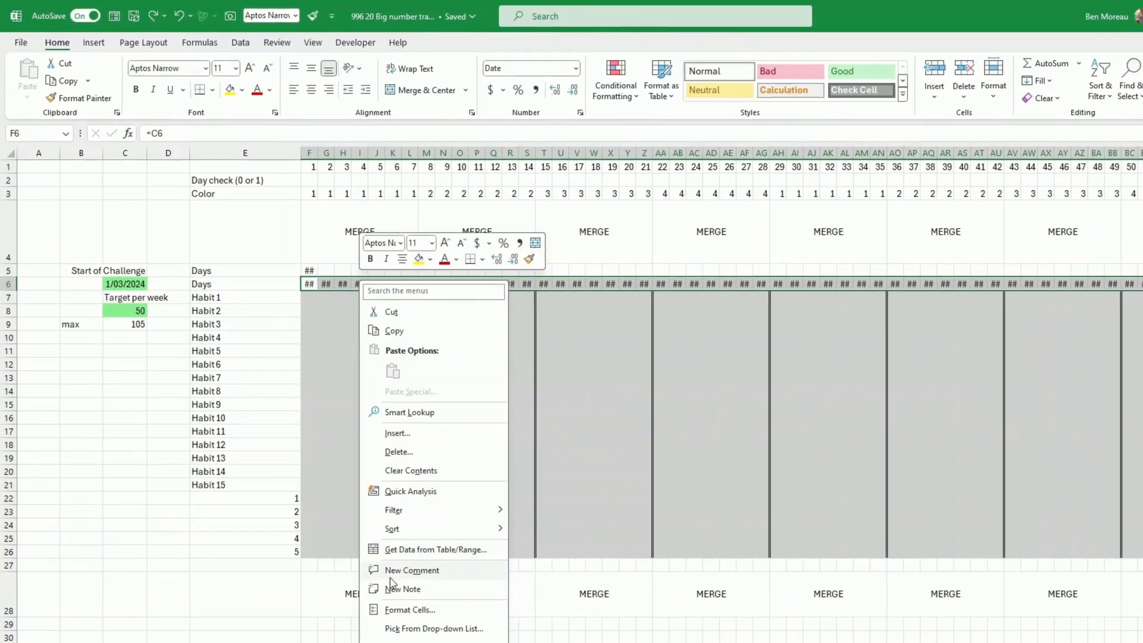
left_click(386, 600)
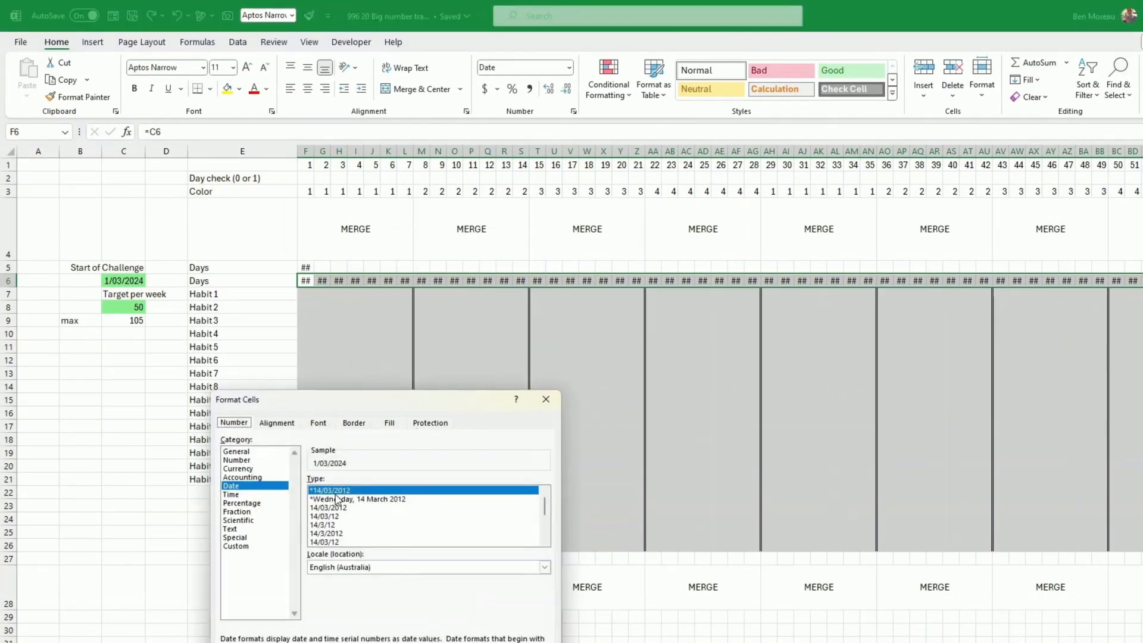
left_click(250, 546)
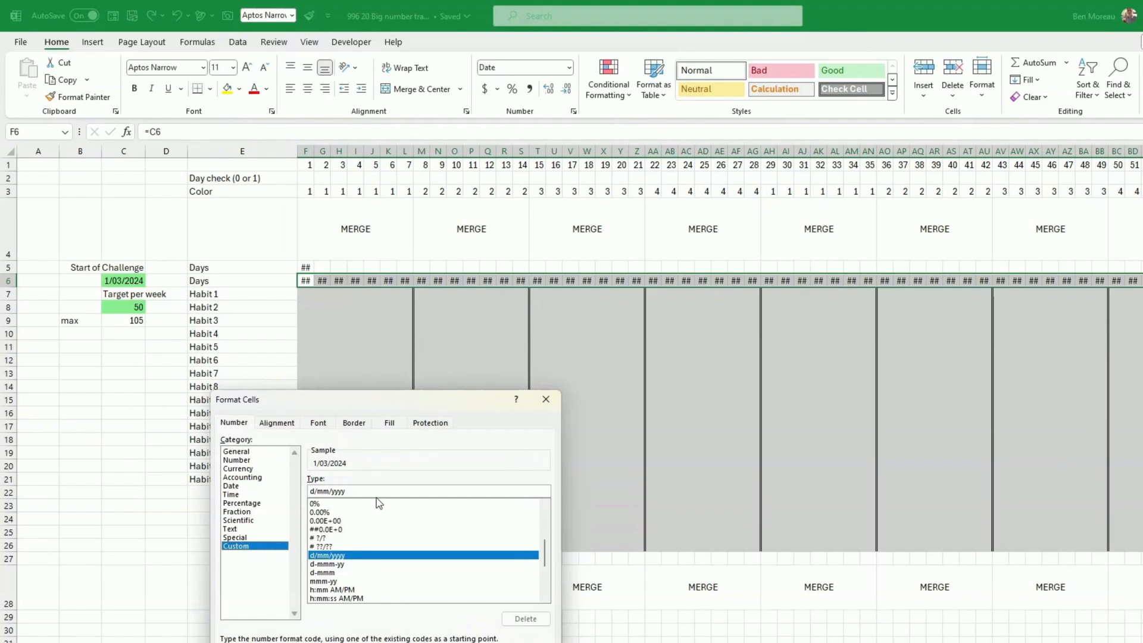
left_click_drag(377, 492, 316, 488)
key("BackSpace")
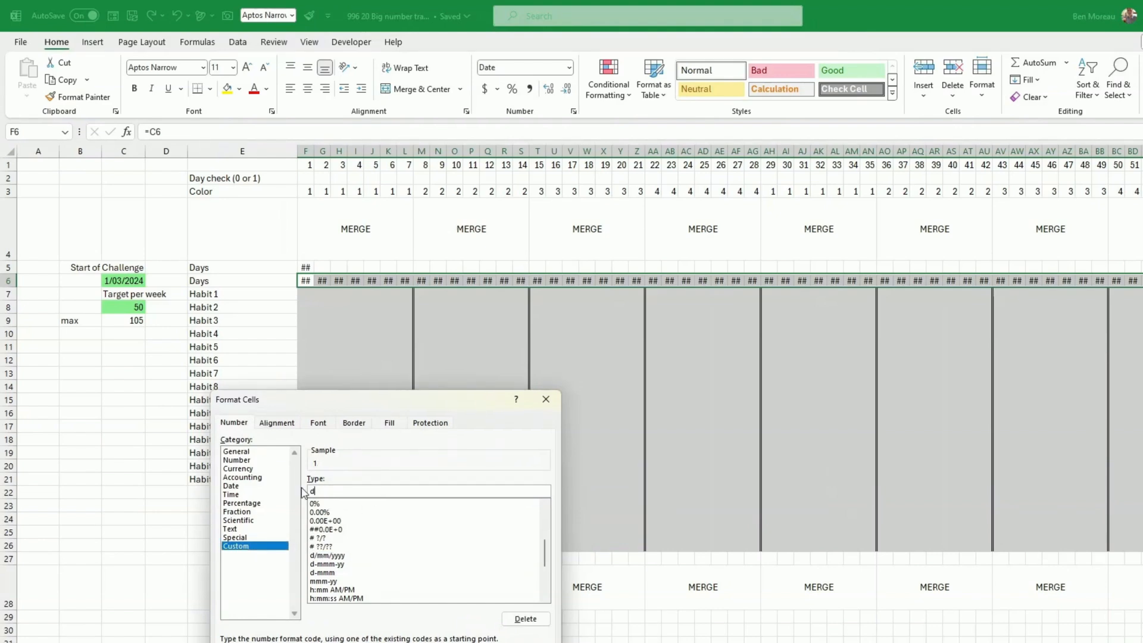
type("d")
key("BackSpace")
key("Return")
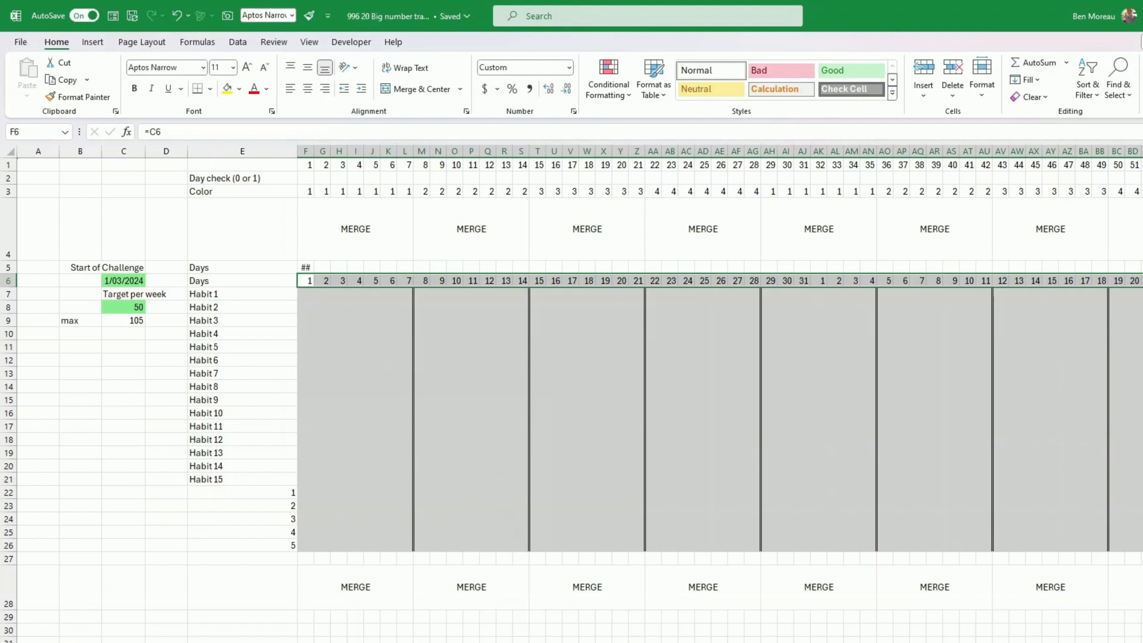
Merge and center the first week's cells F5:L5 in the upper Days row.
left_click(307, 267)
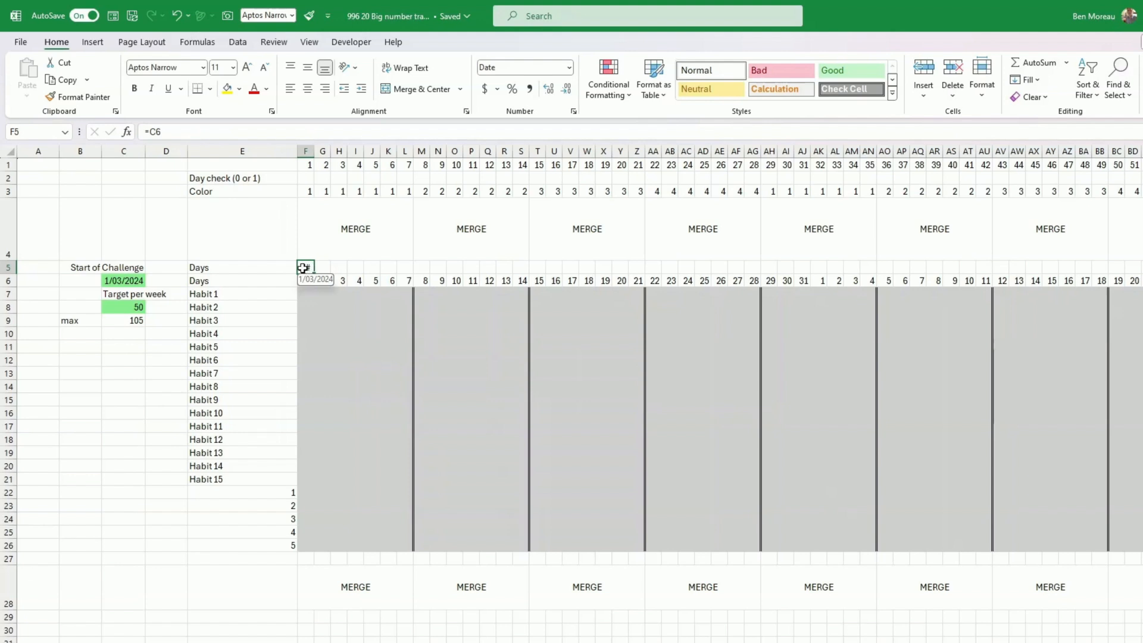
left_click_drag(303, 267, 400, 267)
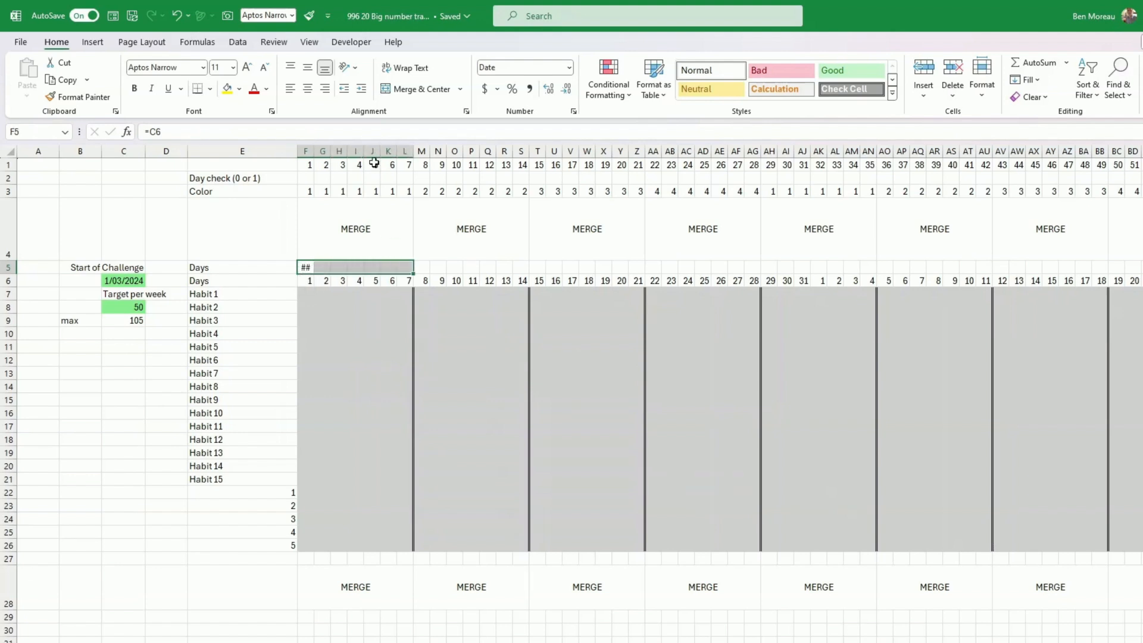
left_click(409, 89)
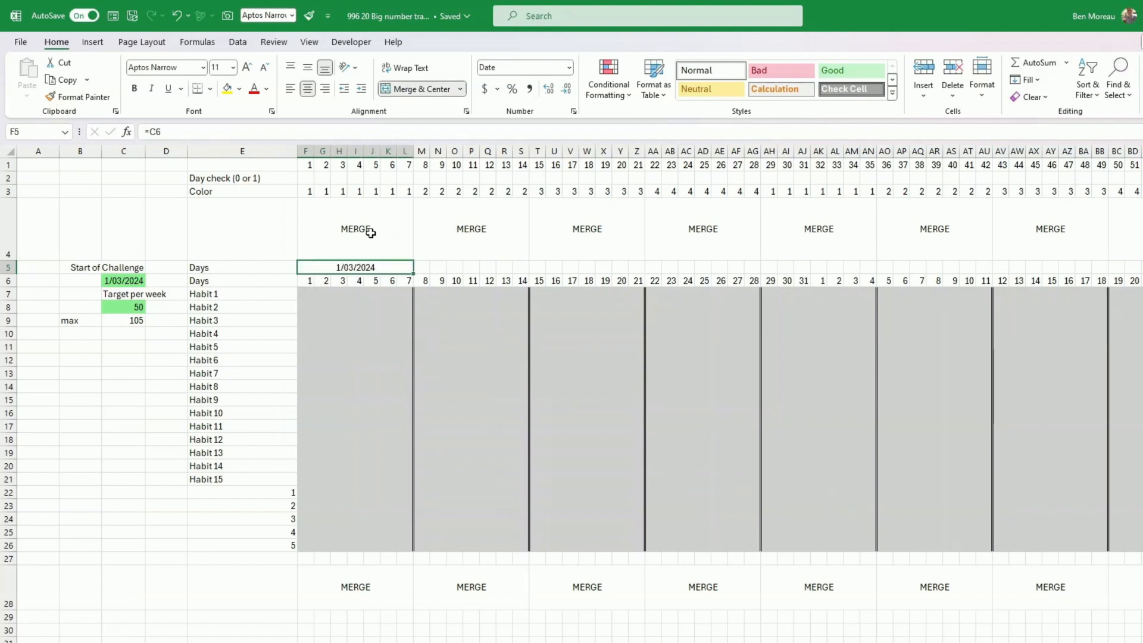
Format the merged date cell F5:L5 with the custom number format mmmm to show the full month name.
right_click(357, 266)
left_click(425, 592)
left_click(275, 546)
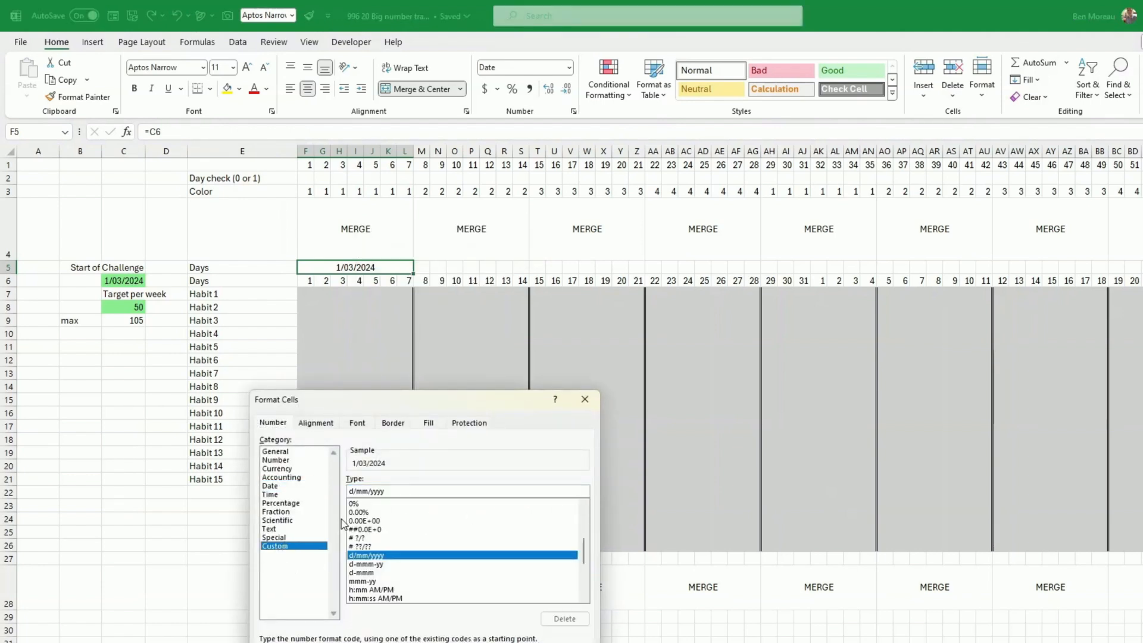
key("Tab")
type("mmm")
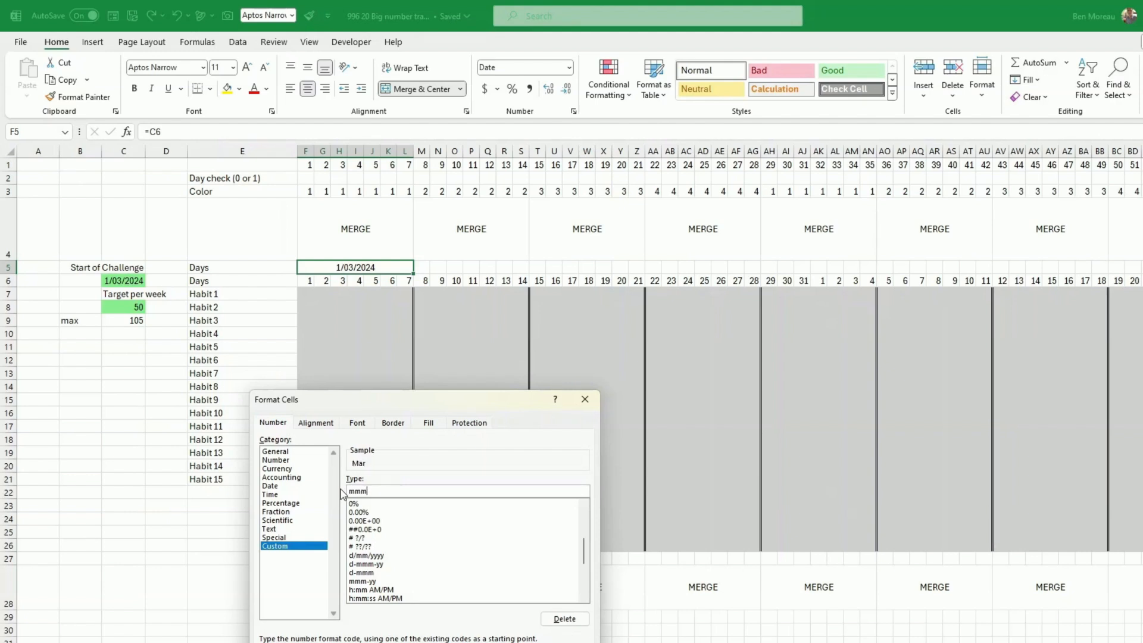
type("m")
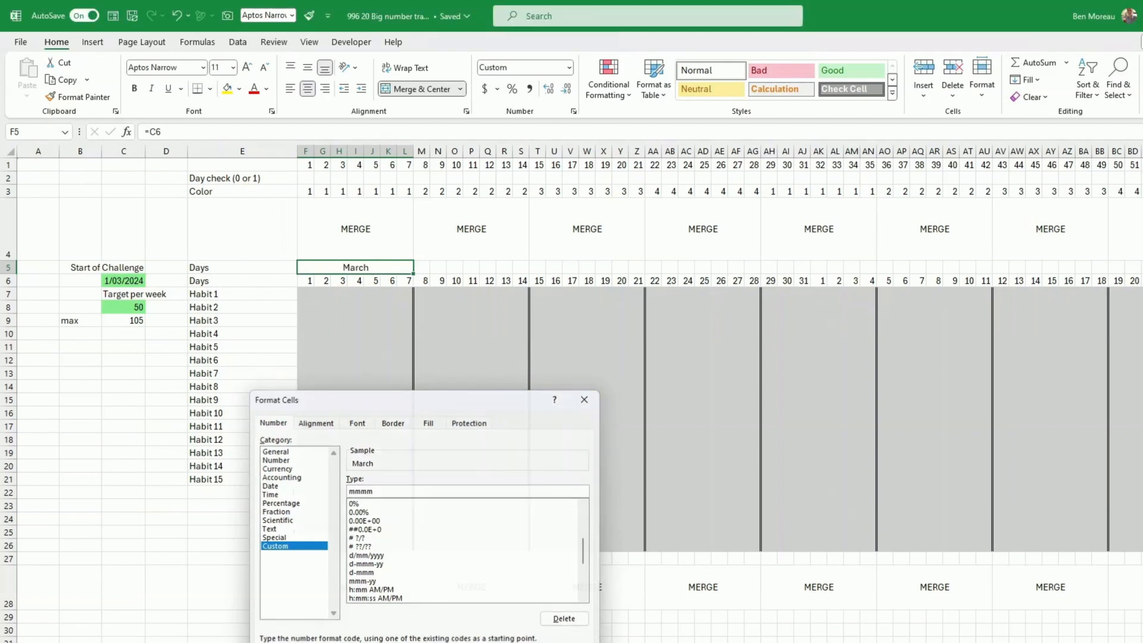
key("Return")
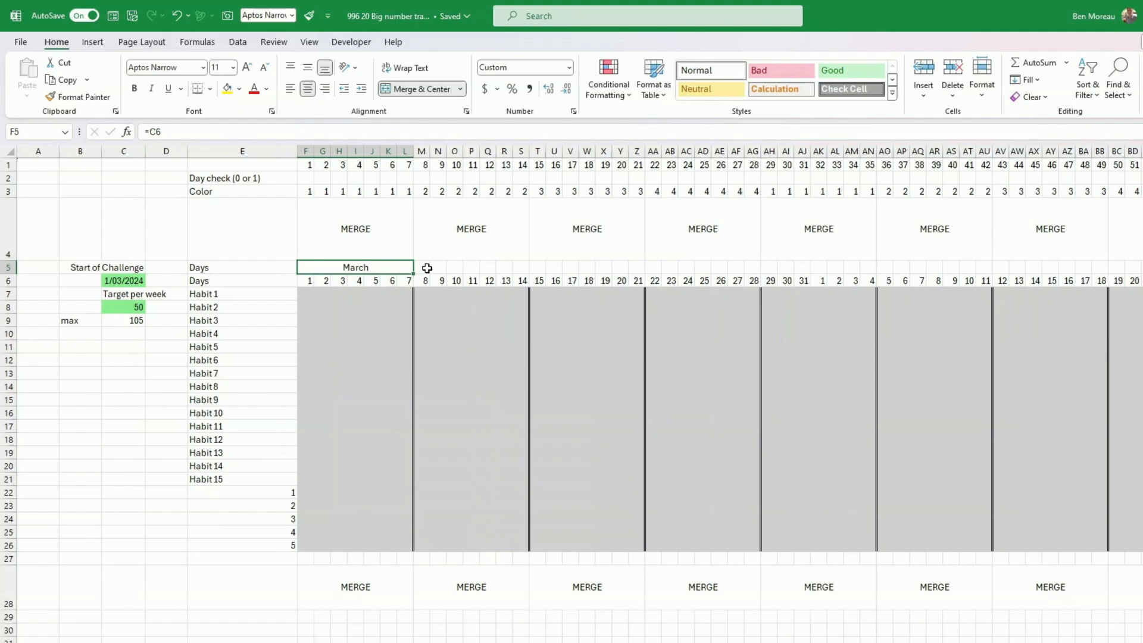
Copy the merged month cell F5 into row 5 above each remaining weekly block, from M5 through BC5.
key("ctrl+c")
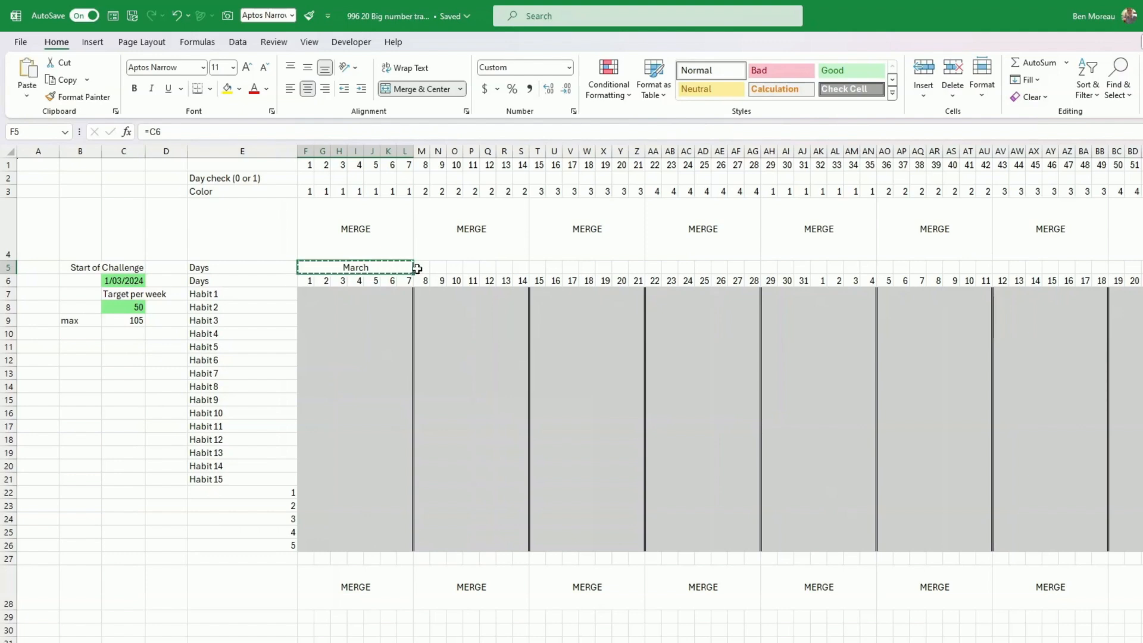
left_click(419, 266)
key("ctrl+v")
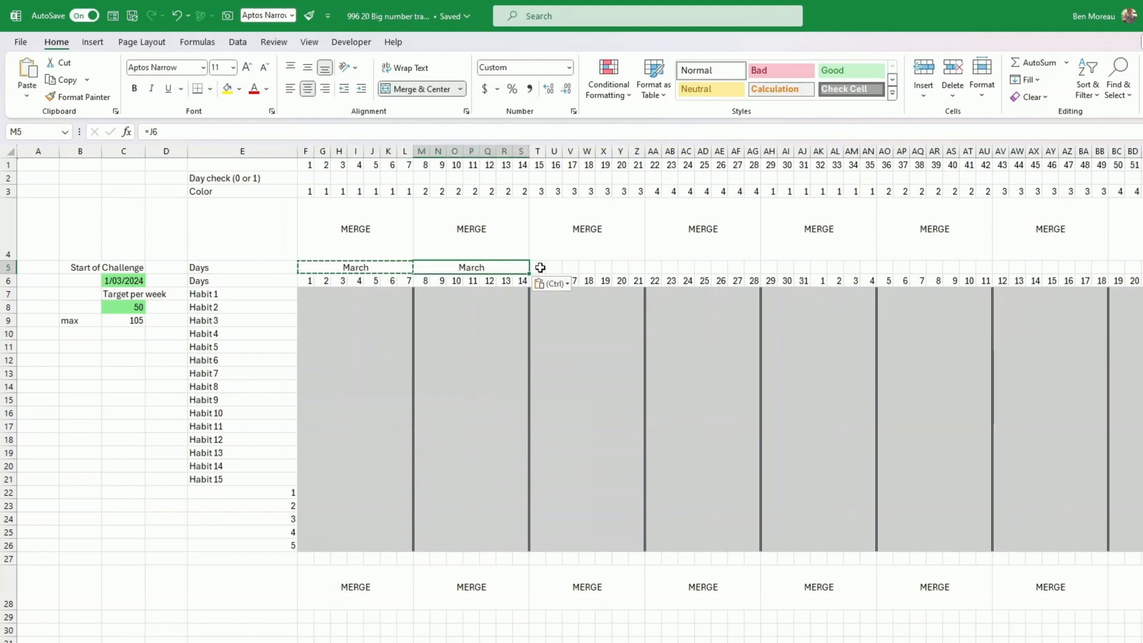
left_click(539, 267)
key("ctrl+v")
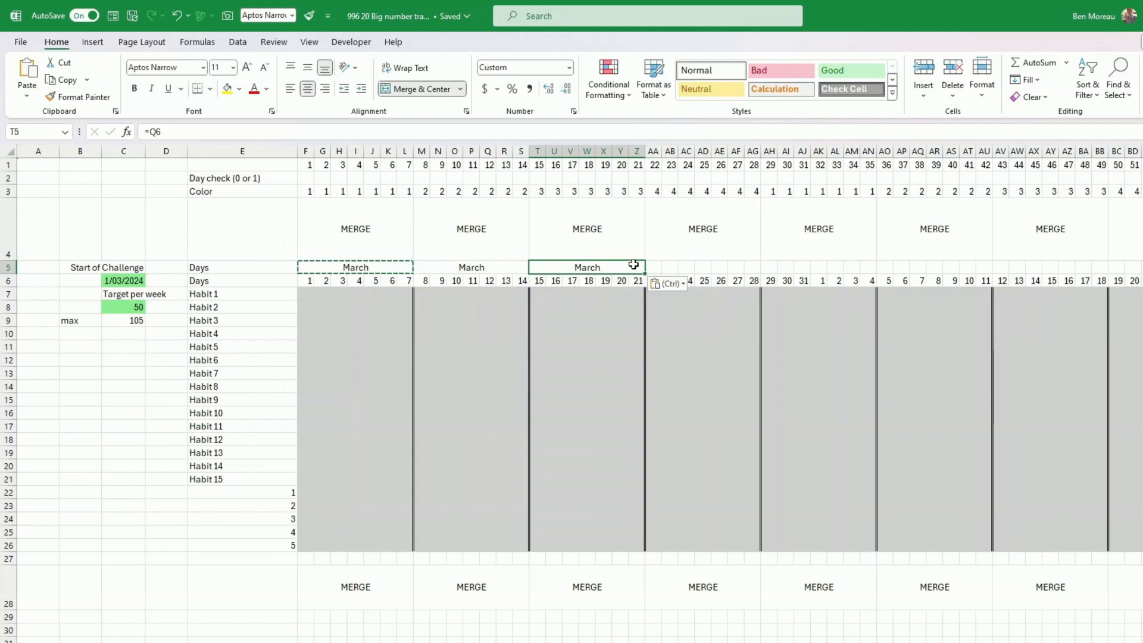
left_click(665, 268)
key("ctrl+v")
left_click(767, 266)
key("ctrl+v")
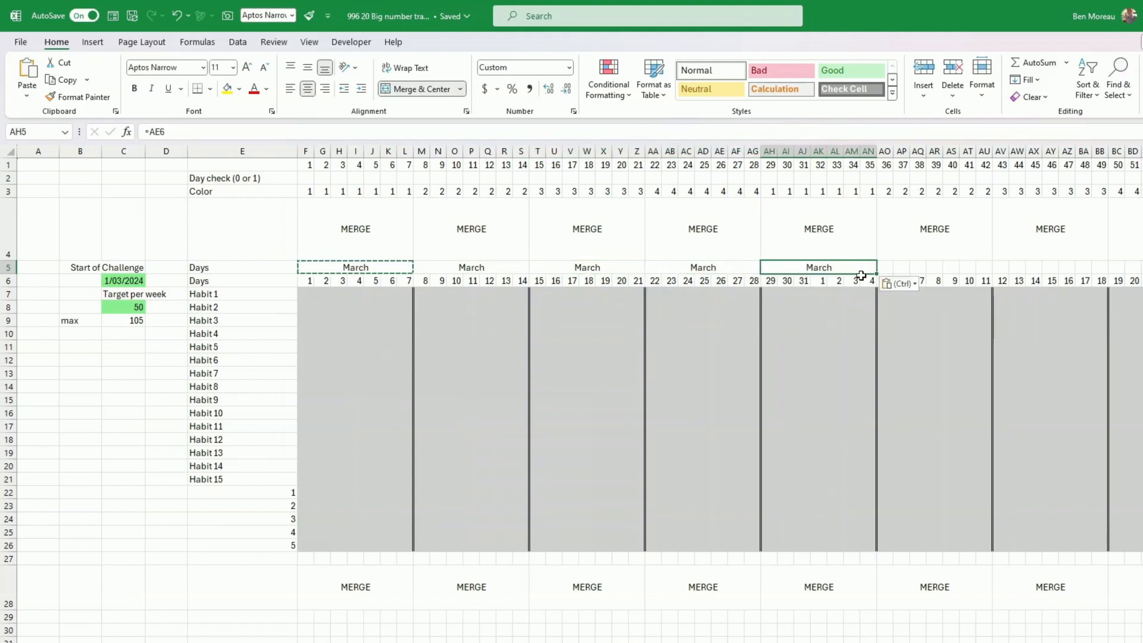
left_click(886, 266)
key("ctrl+v")
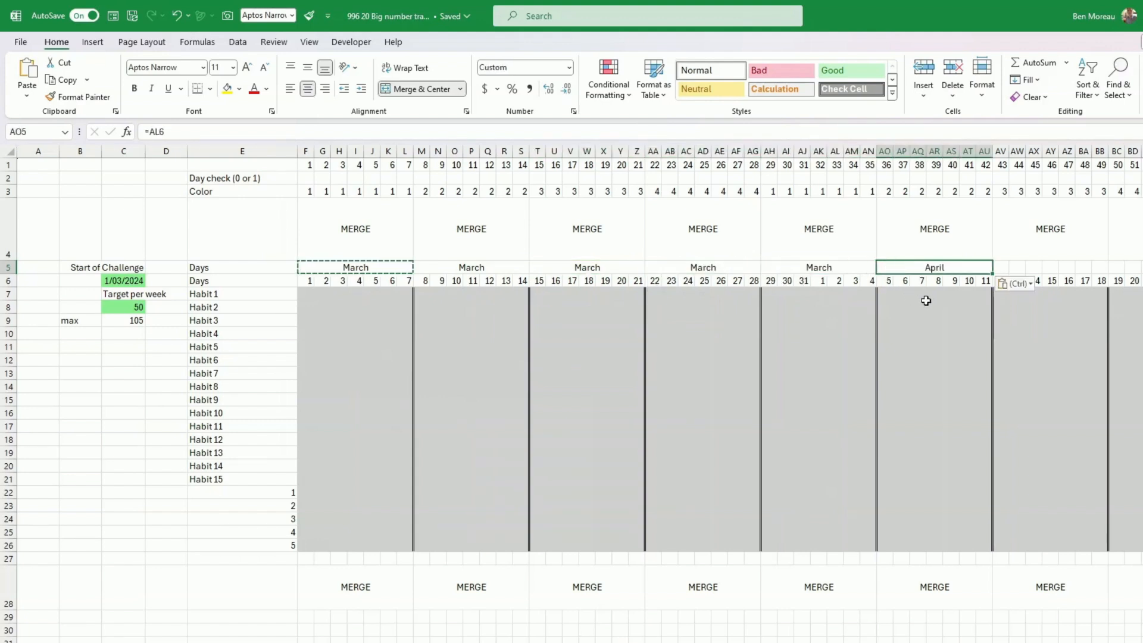
left_click(1001, 265)
key("ctrl+v")
left_click(1116, 266)
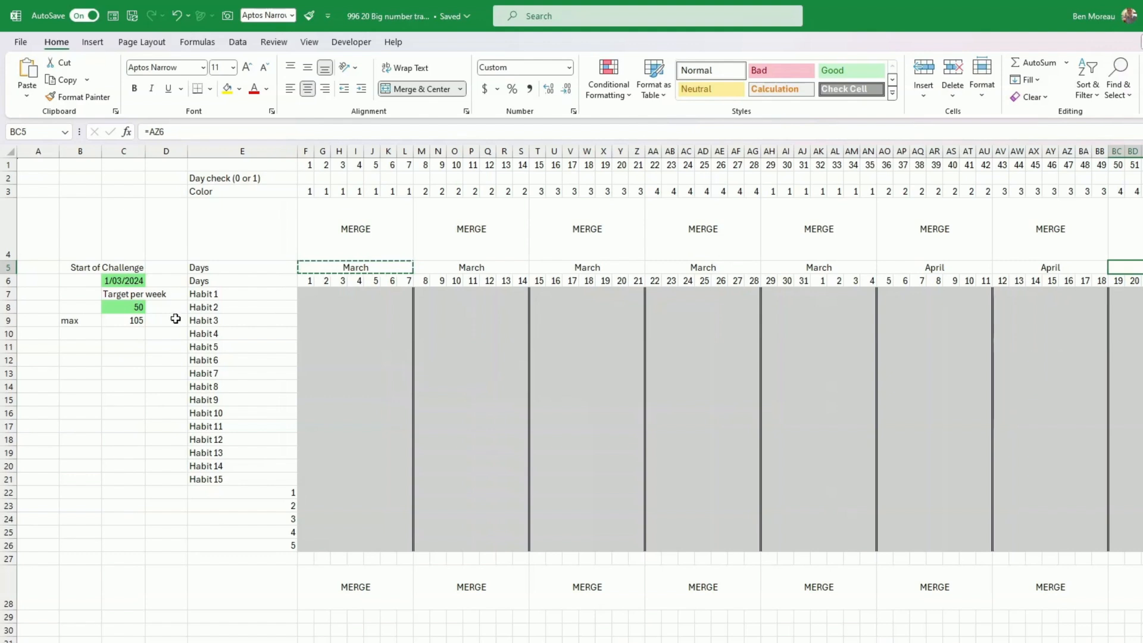
Enter the formula =TODAY() in C11 to supply the current date.
left_click(112, 347)
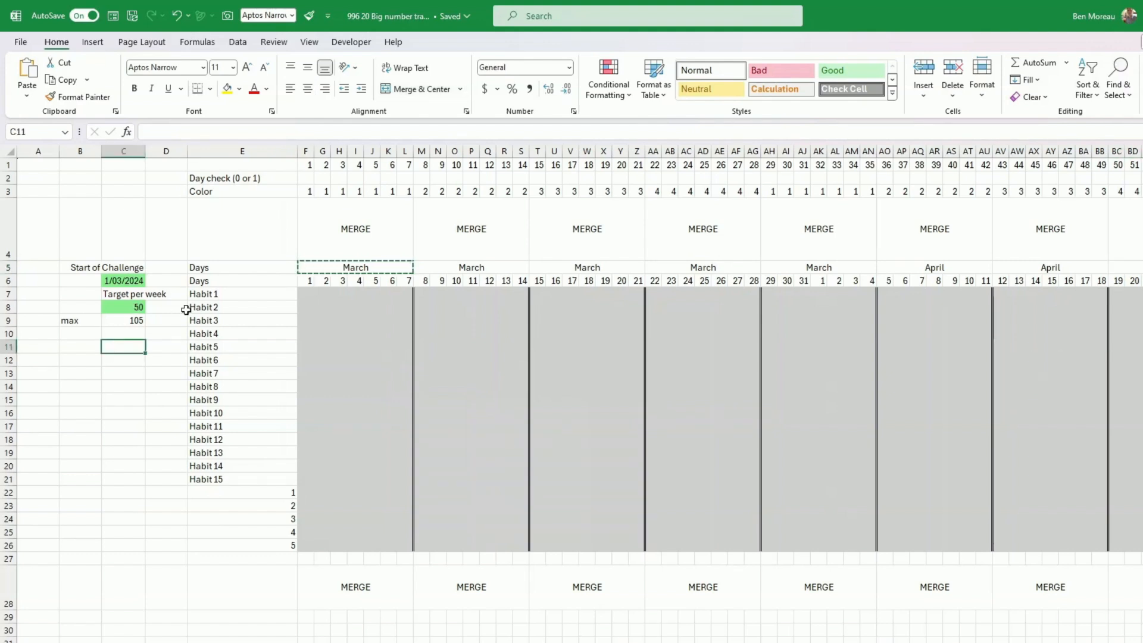
type("=to")
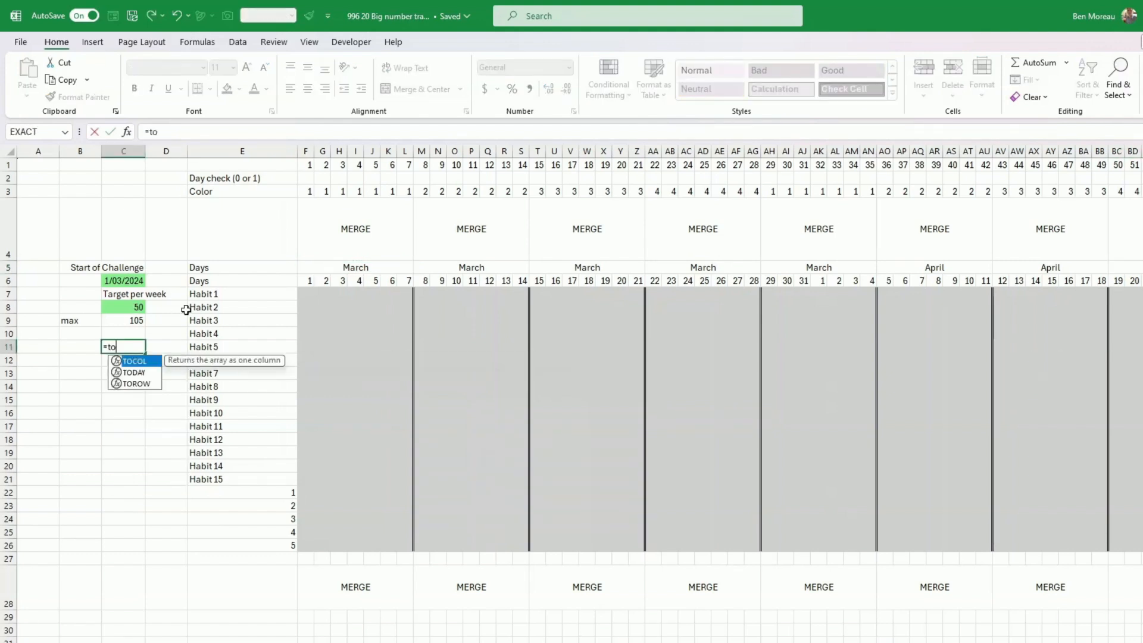
type("day")
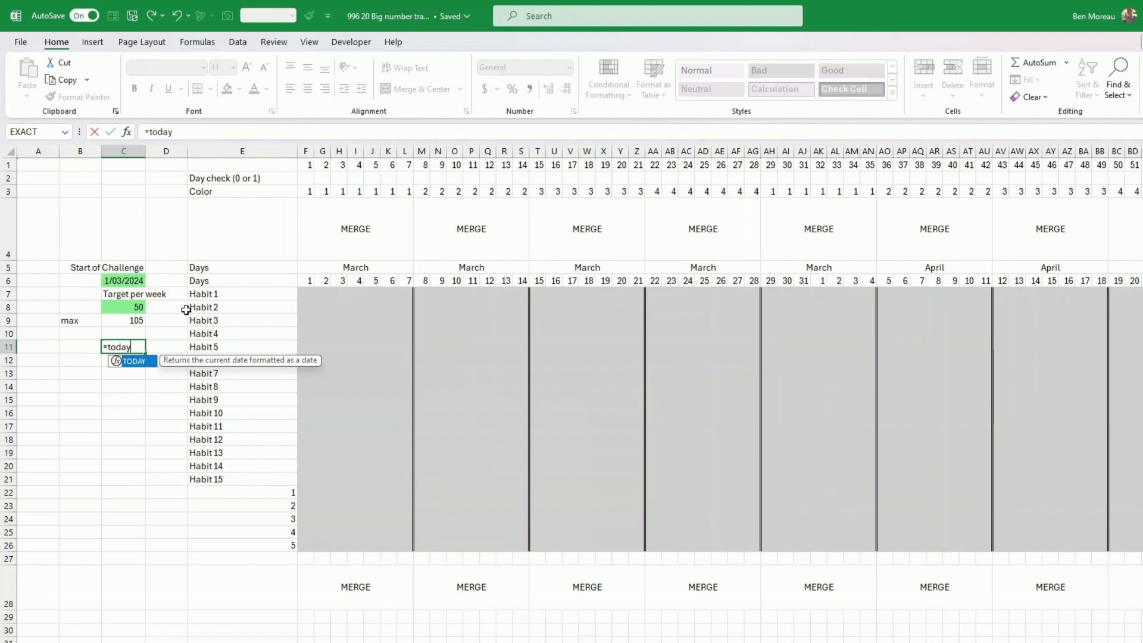
type("()")
key("Return")
key("Up")
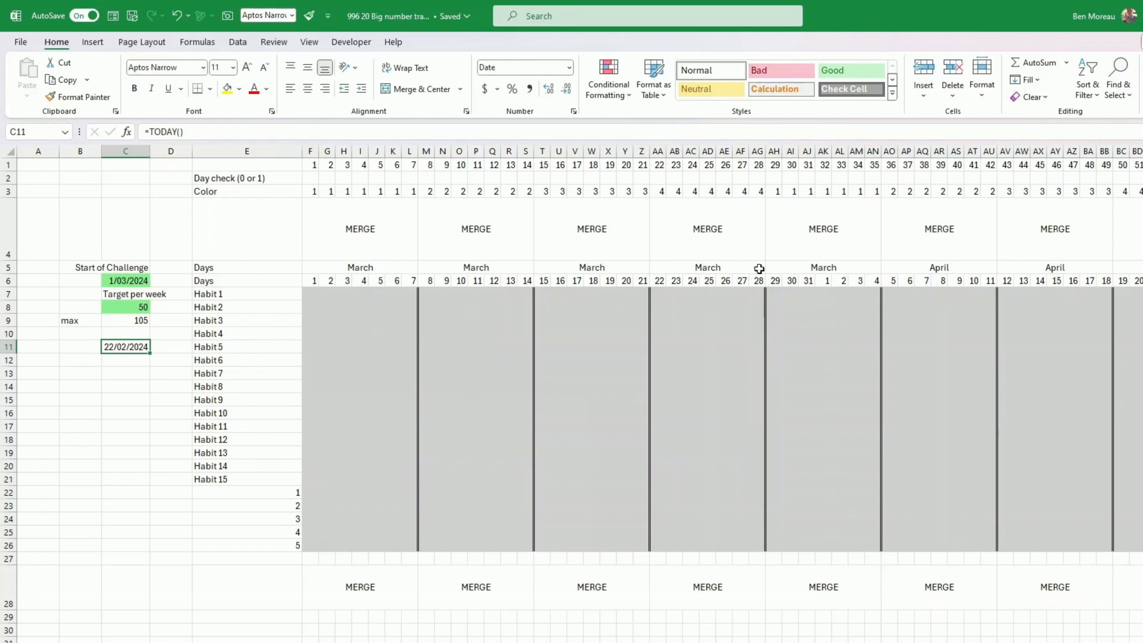
left_click(310, 178)
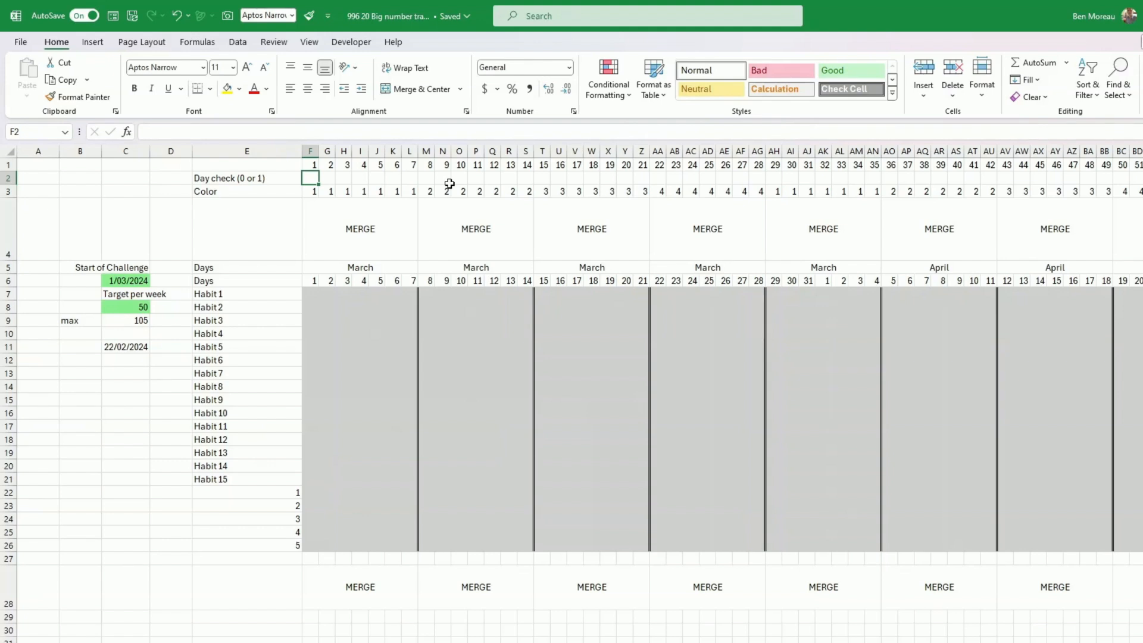
key("Down")
key("Down")
key("Down")
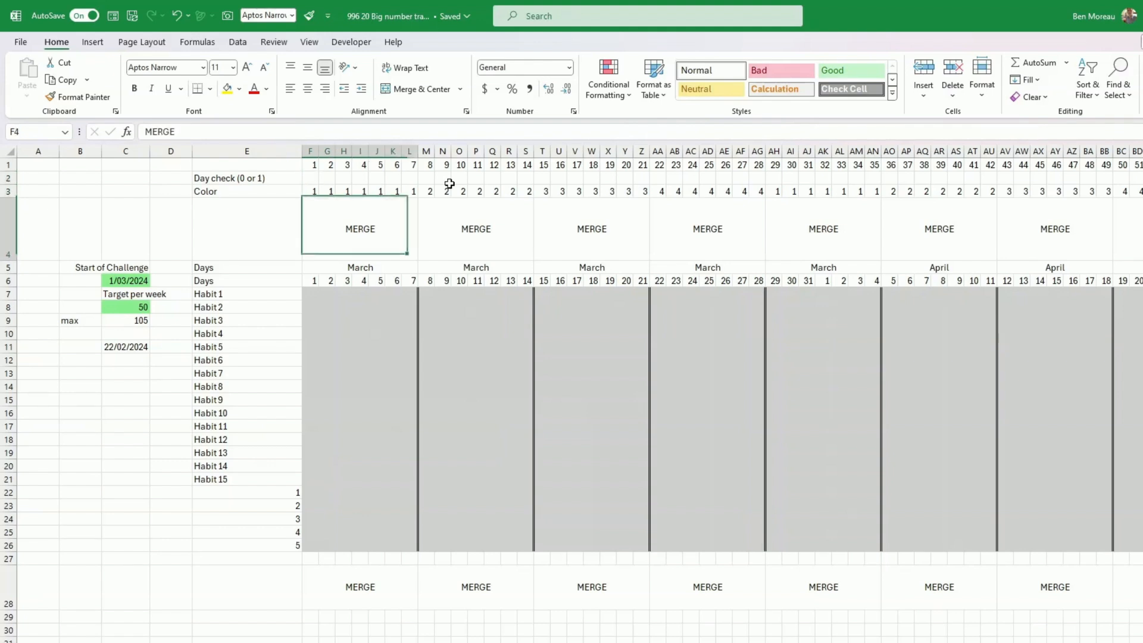
Set the Start of Challenge date in C6 to 10/02/2024.
left_click(144, 281)
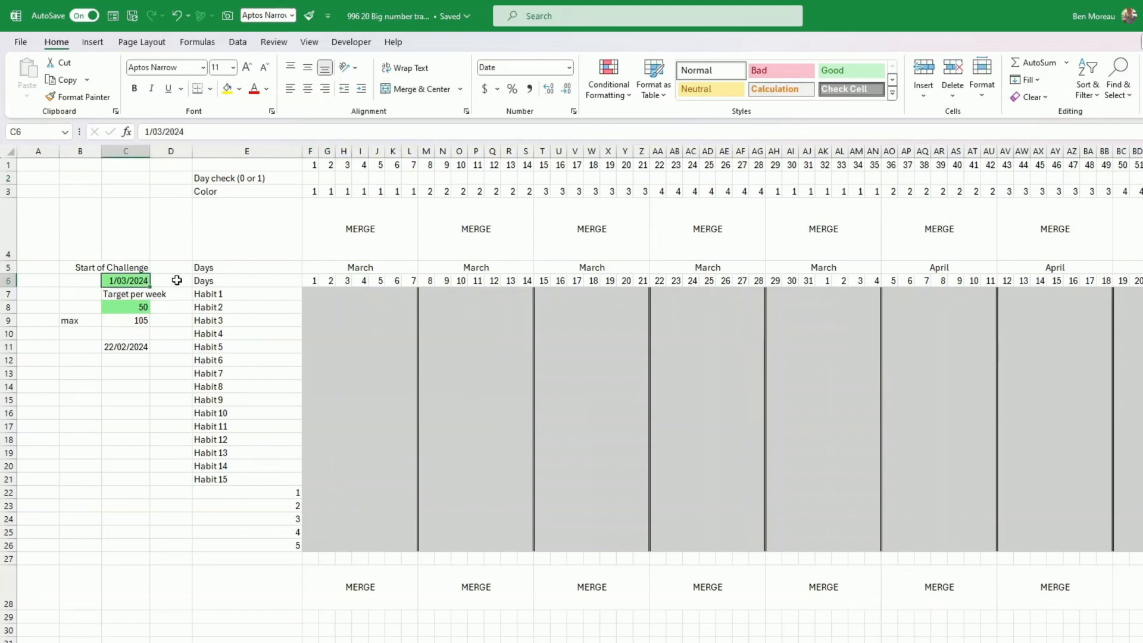
type("10/2")
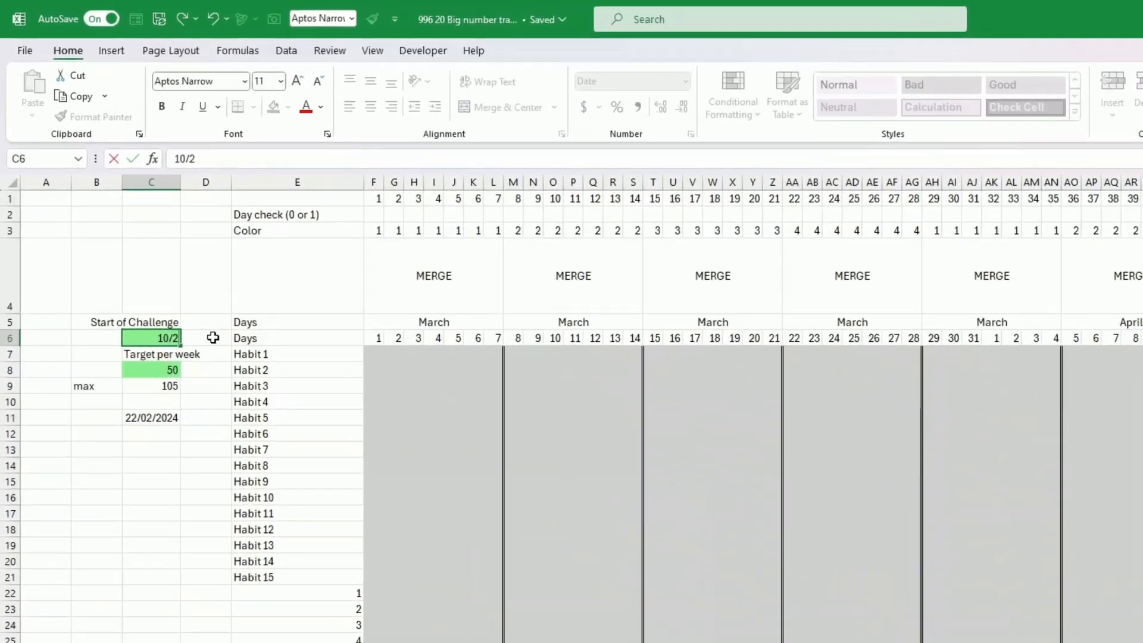
key("Return")
key("Up")
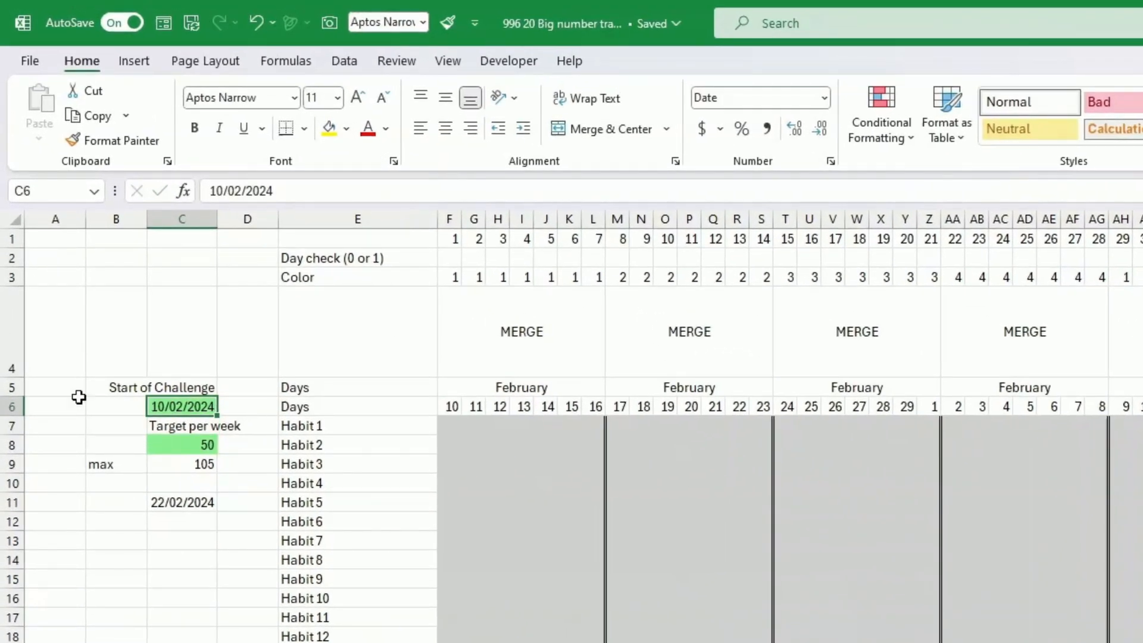
Enter the day check formula =IF($C$11>=F6,1,0) in F2, comparing the current date with the first day.
left_click(447, 258)
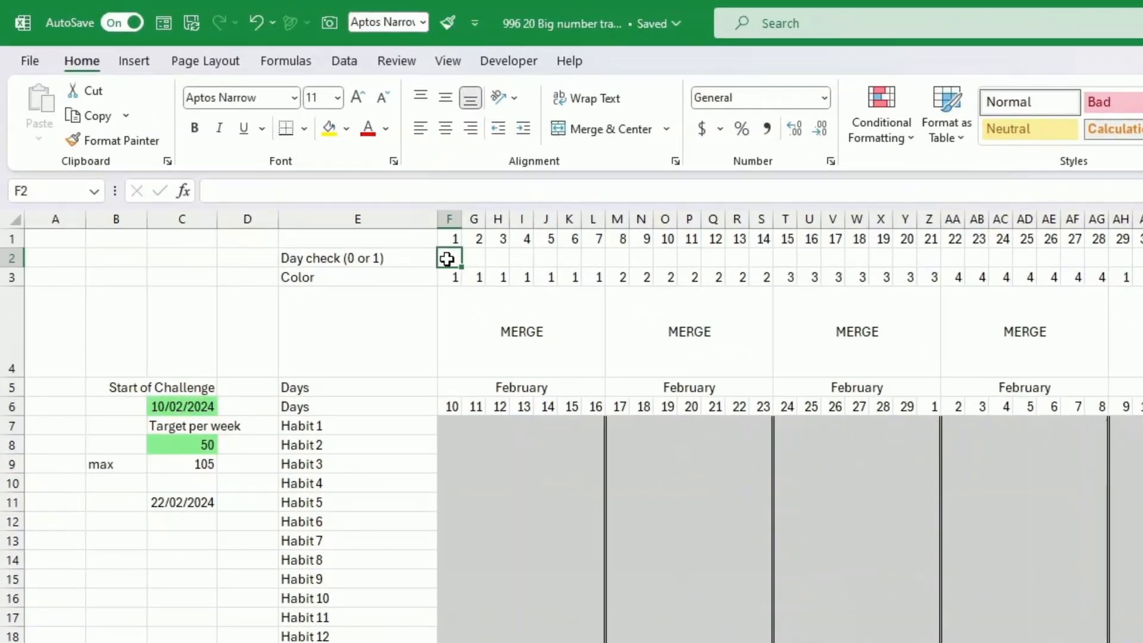
type("=if(")
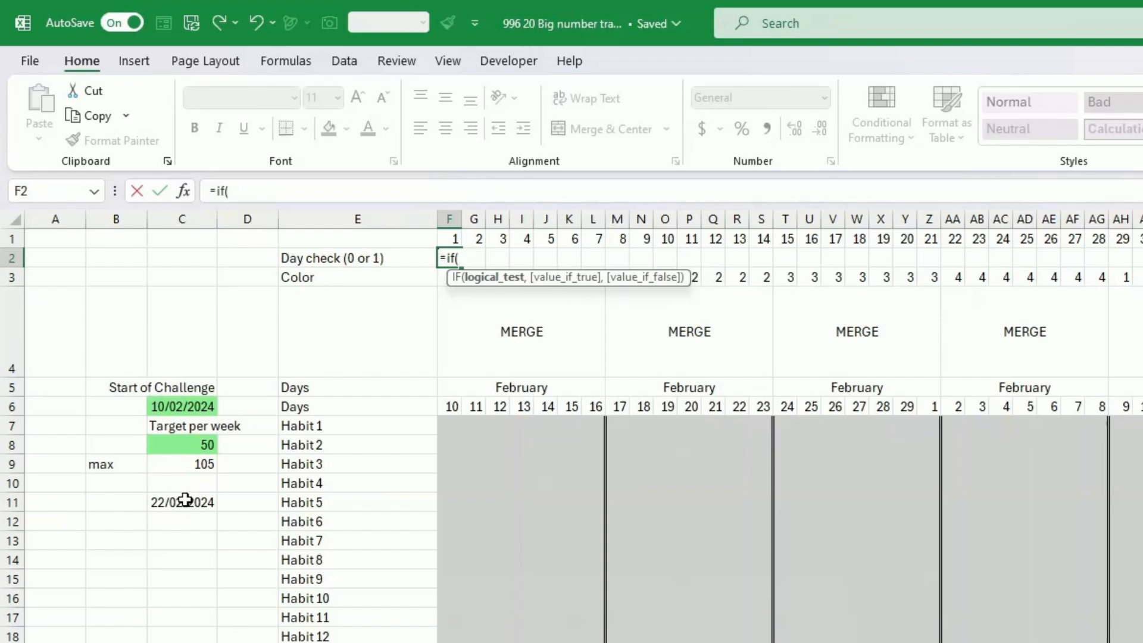
left_click(186, 500)
key("F4")
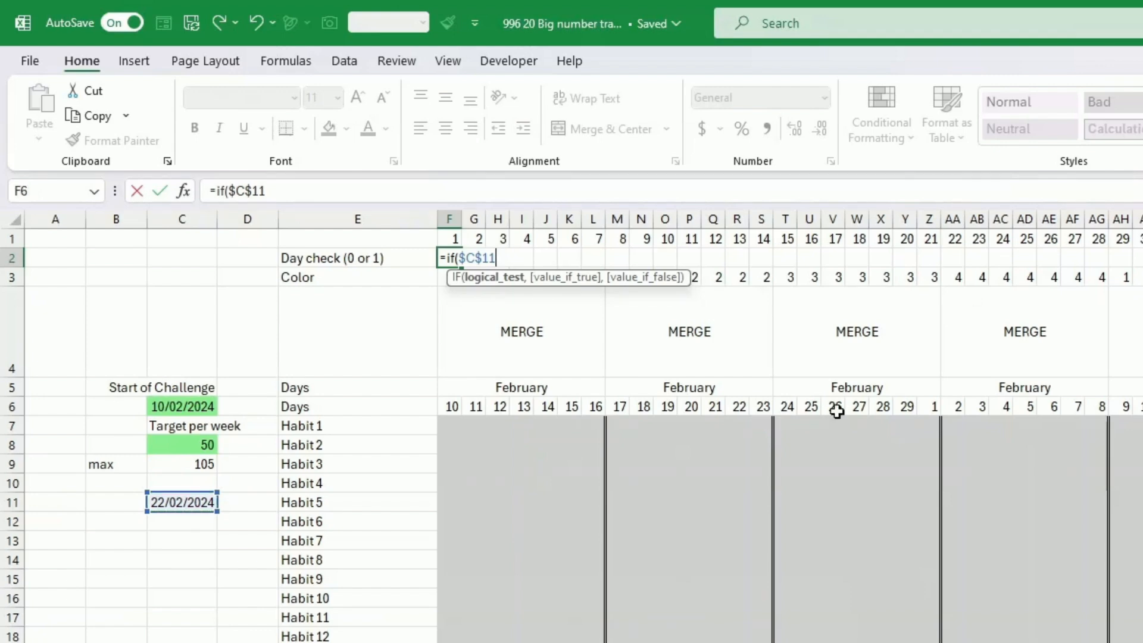
type(">=")
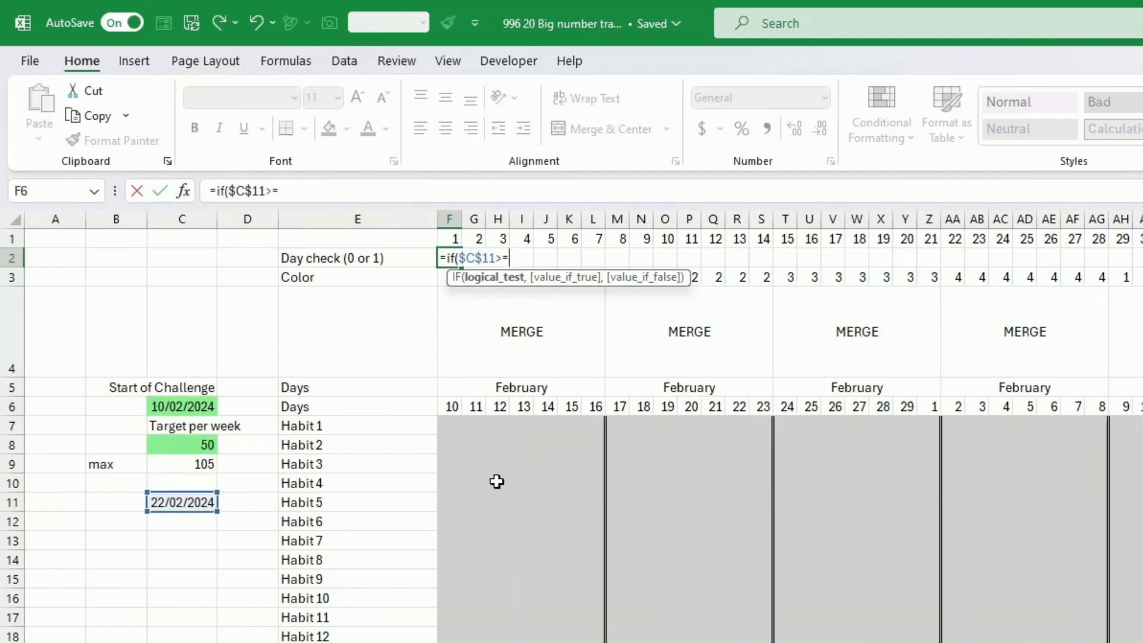
left_click(454, 404)
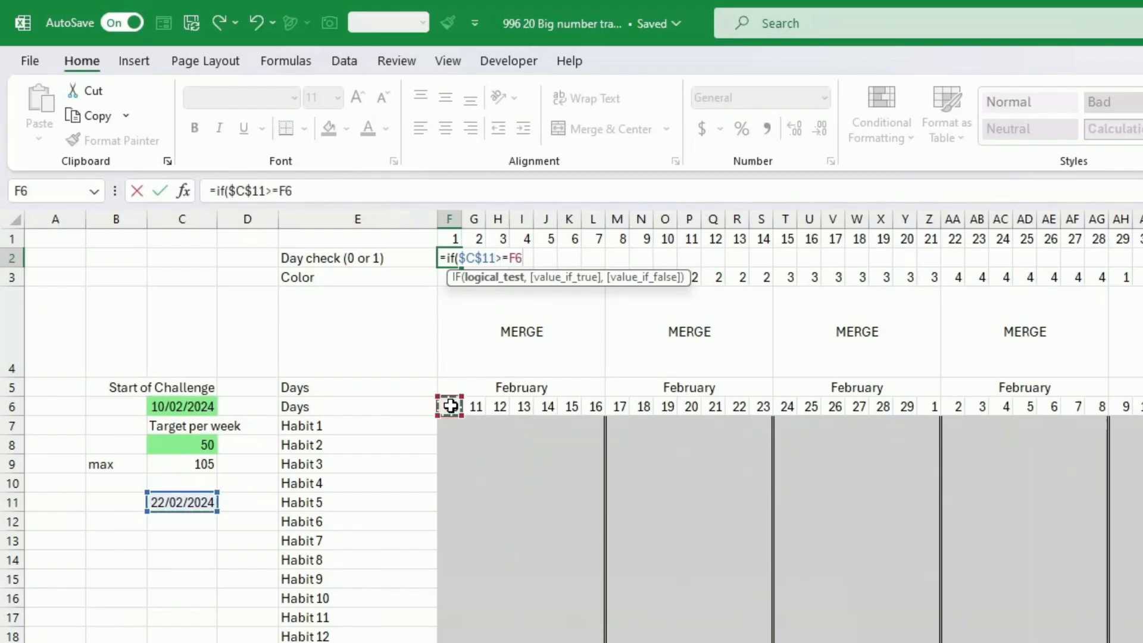
type(",")
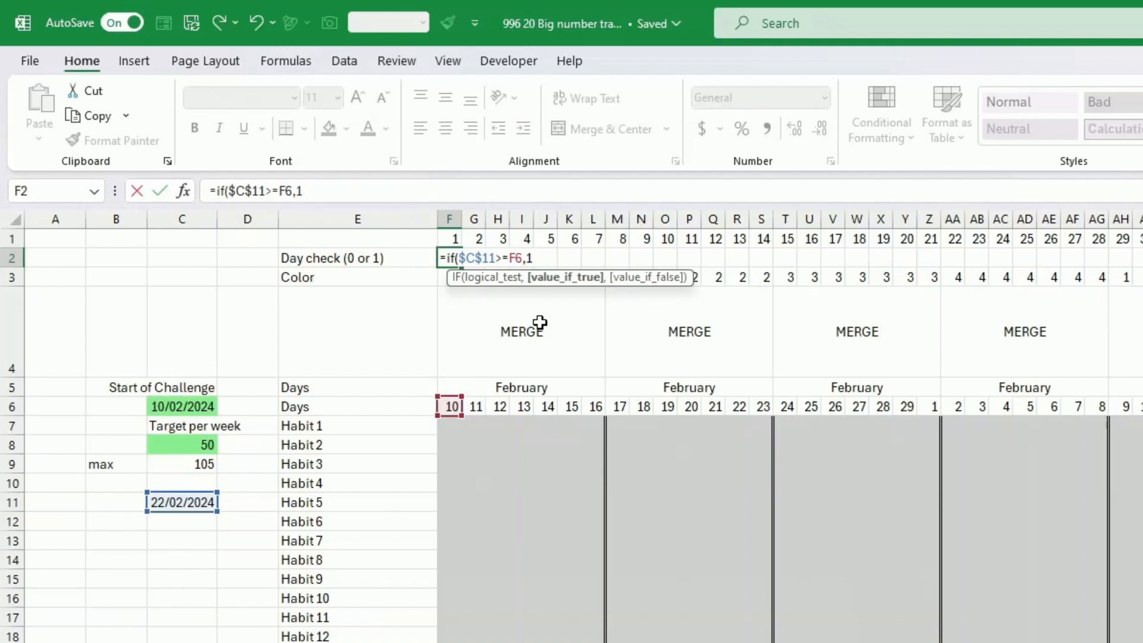
type("1,0")
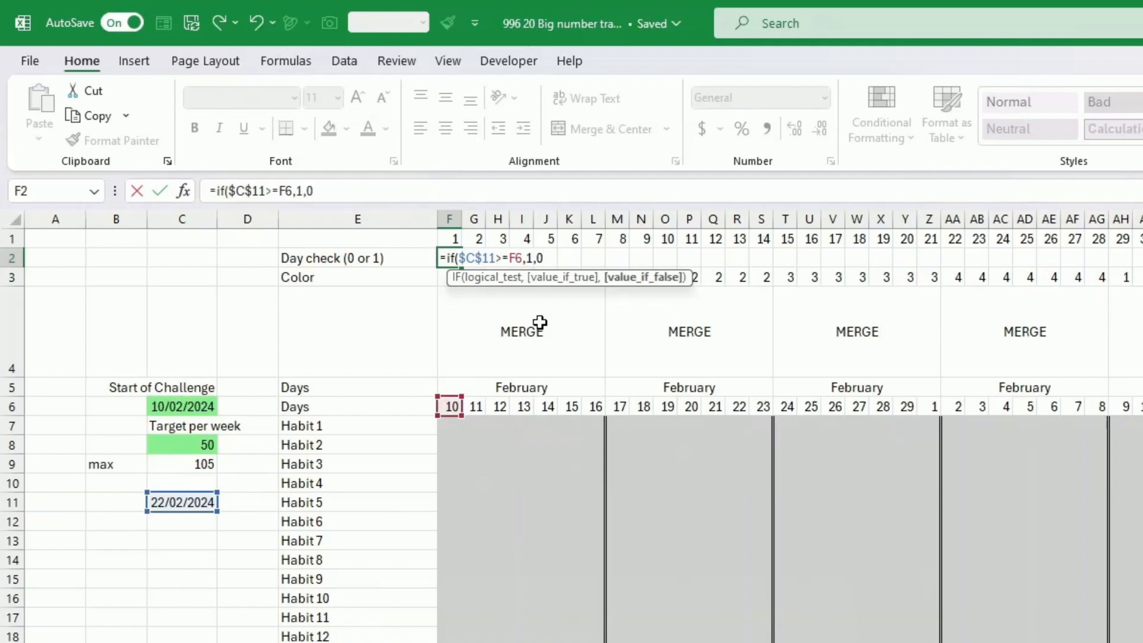
type(")")
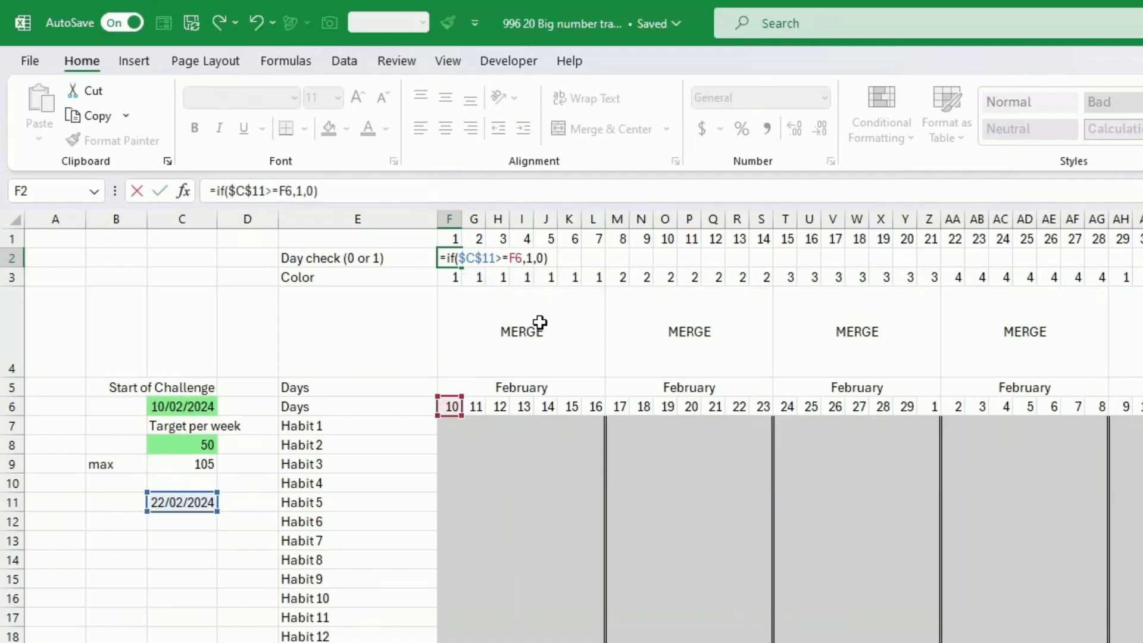
key("Return")
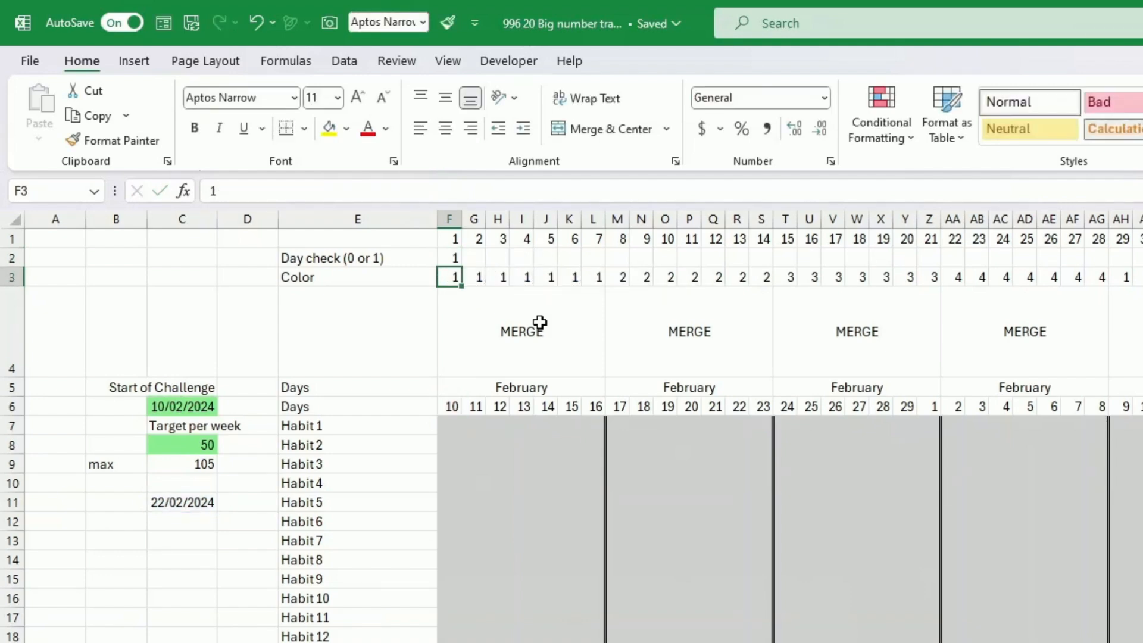
Fill the day check formula from F2 across row 2 to day 56 and check it against the dates in row 6.
left_click(456, 259)
left_click_drag(463, 266, 1140, 262)
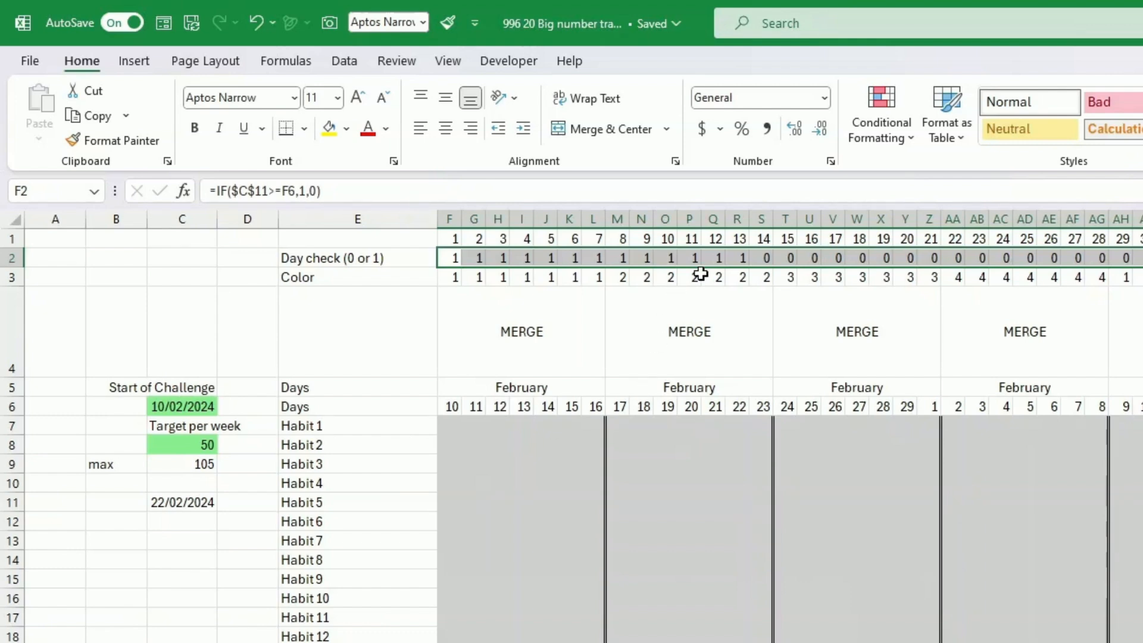
left_click_drag(741, 257, 731, 407)
left_click(732, 407)
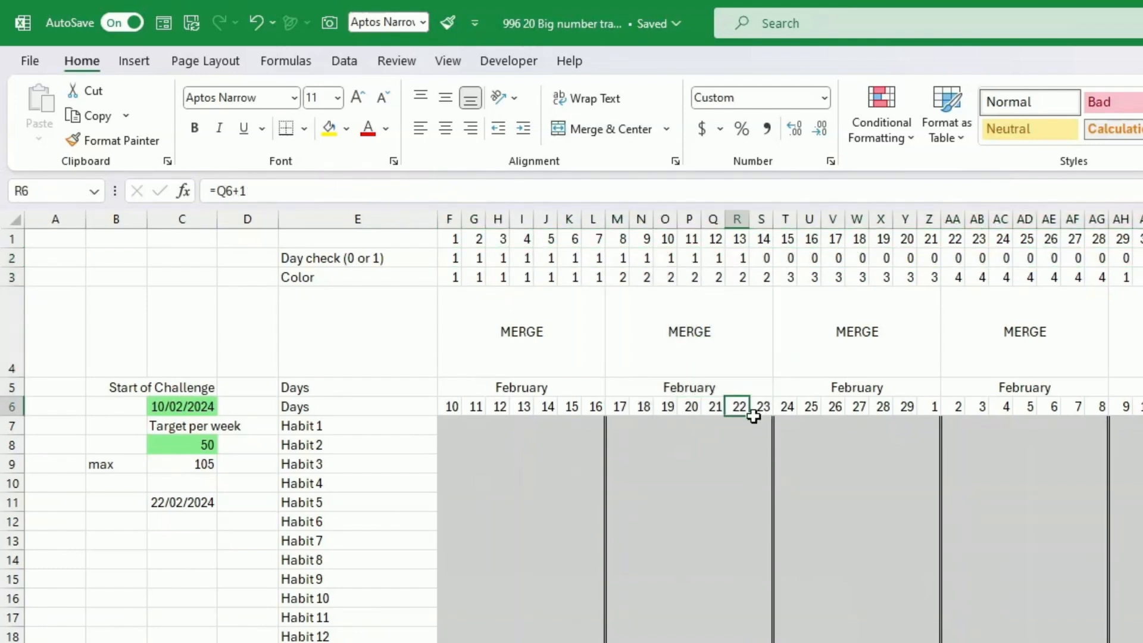
left_click(761, 405)
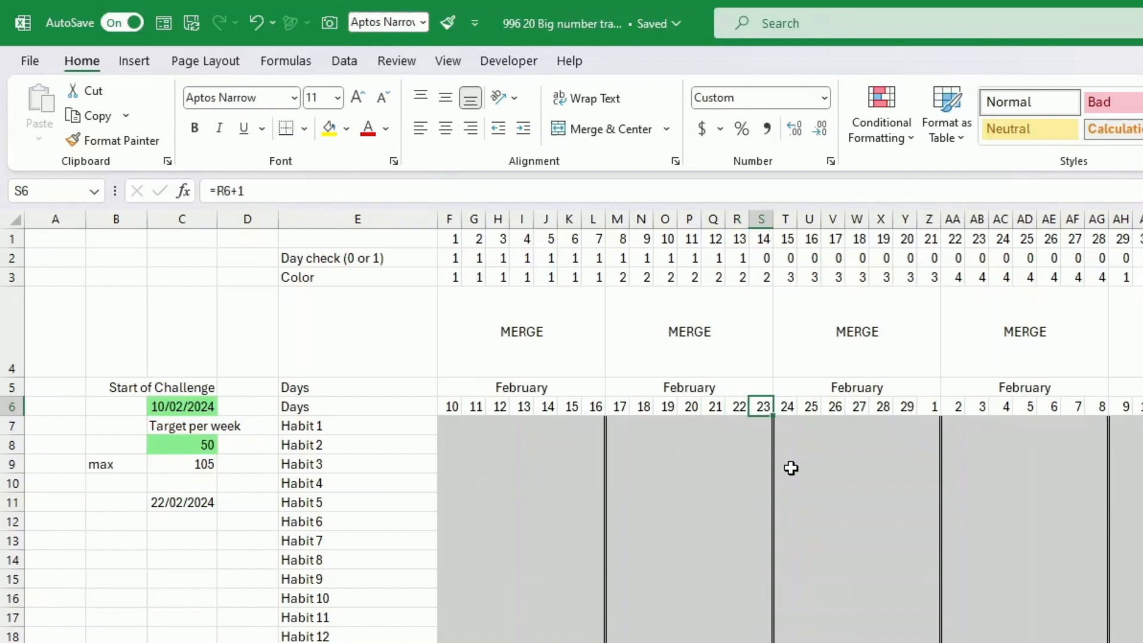
left_click_drag(761, 258, 1140, 257)
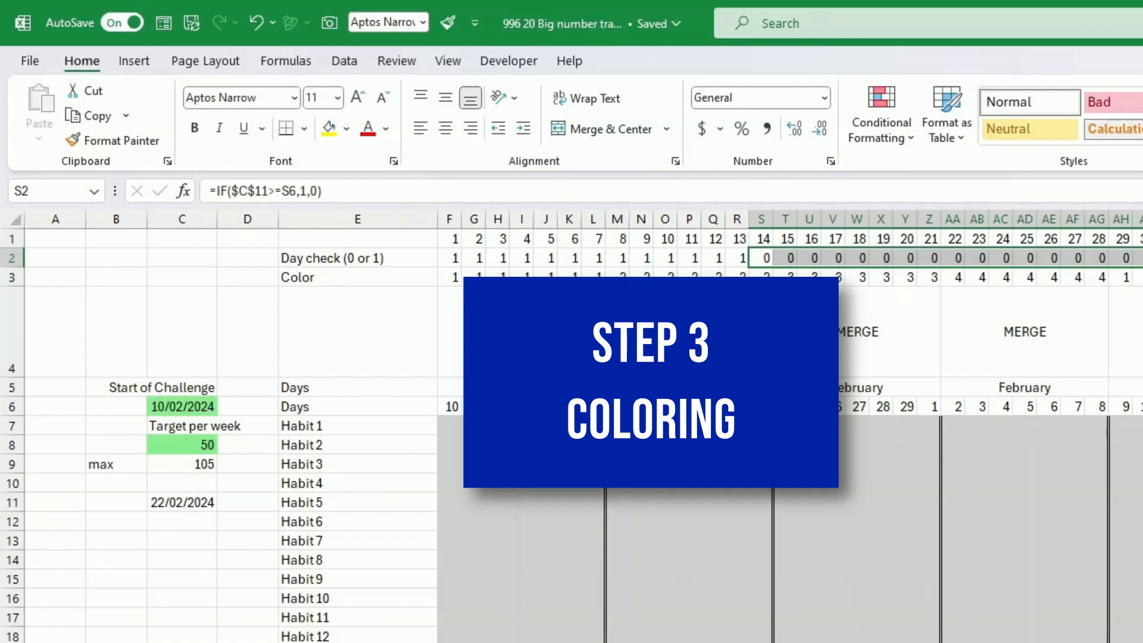
Fill the first week's block F7:L26 with the lightest green theme tint.
left_click(593, 446)
left_click(499, 445)
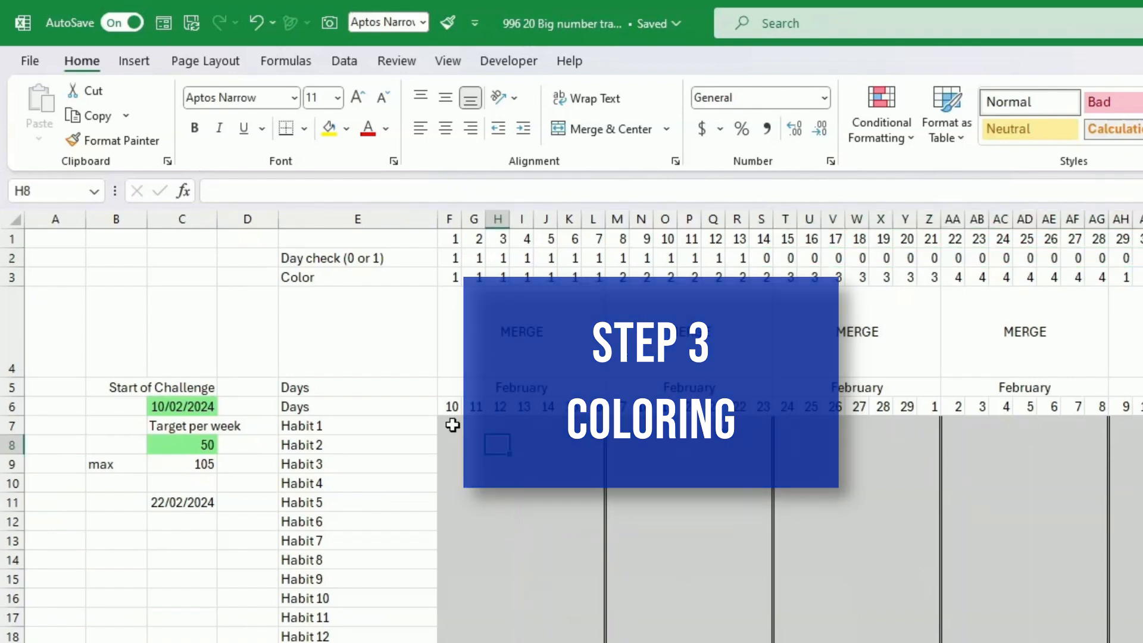
left_click_drag(449, 423, 589, 641)
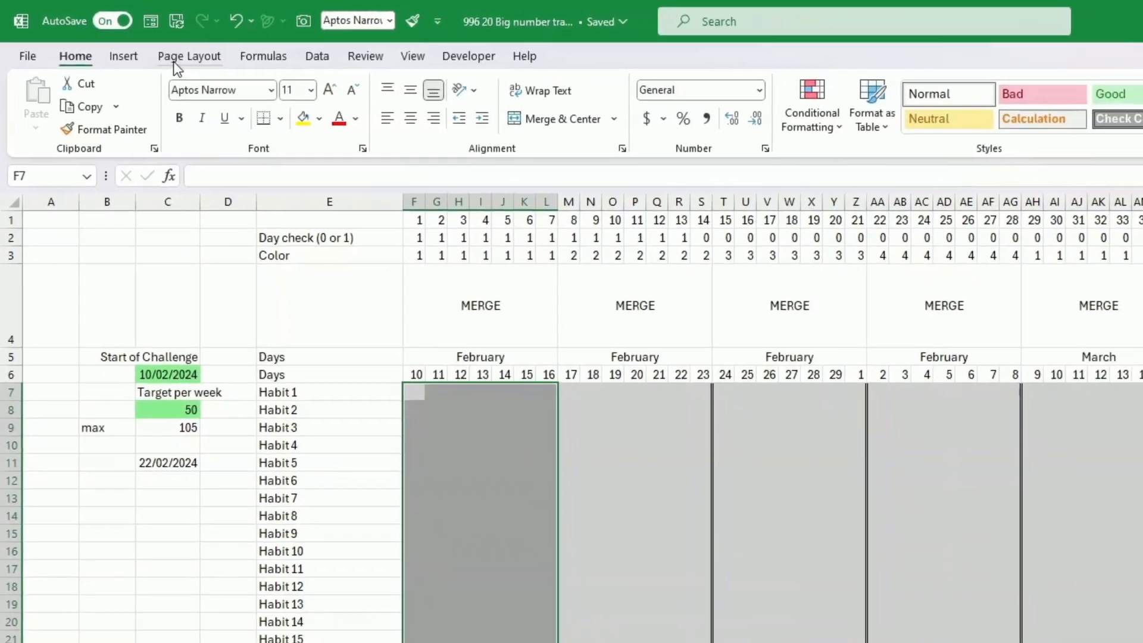
left_click(181, 61)
left_click(82, 58)
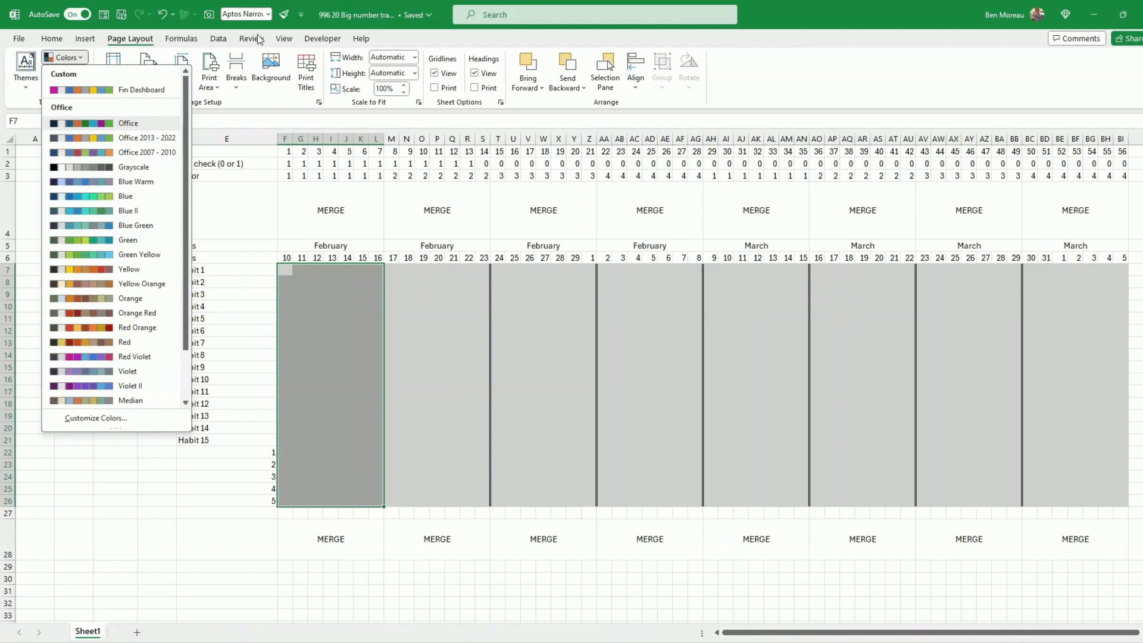
left_click(792, 11)
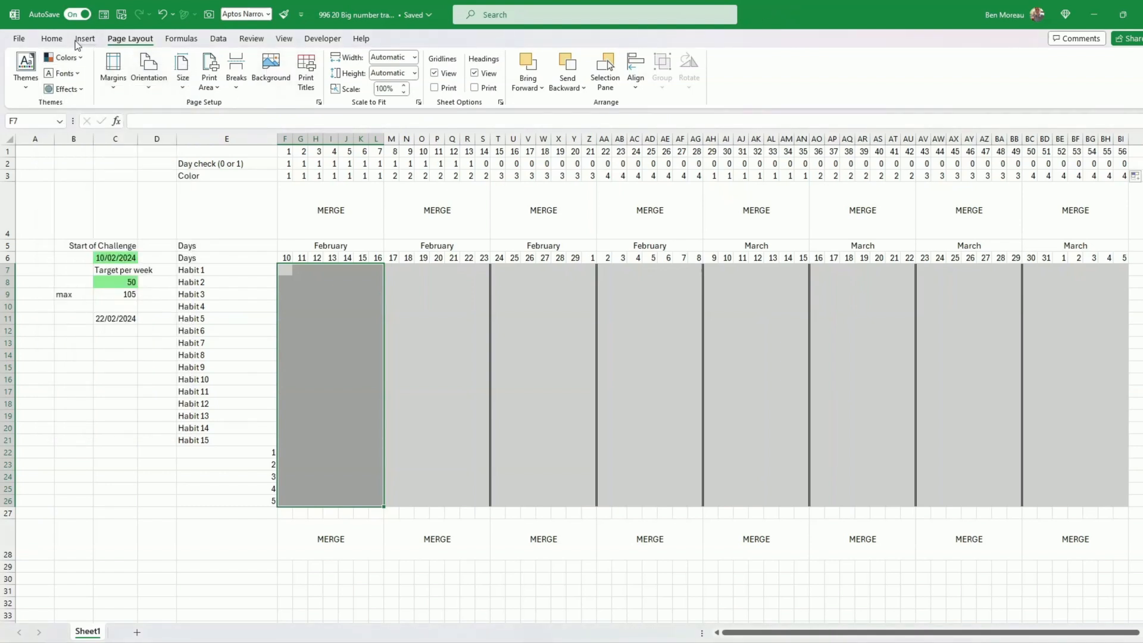
left_click(52, 39)
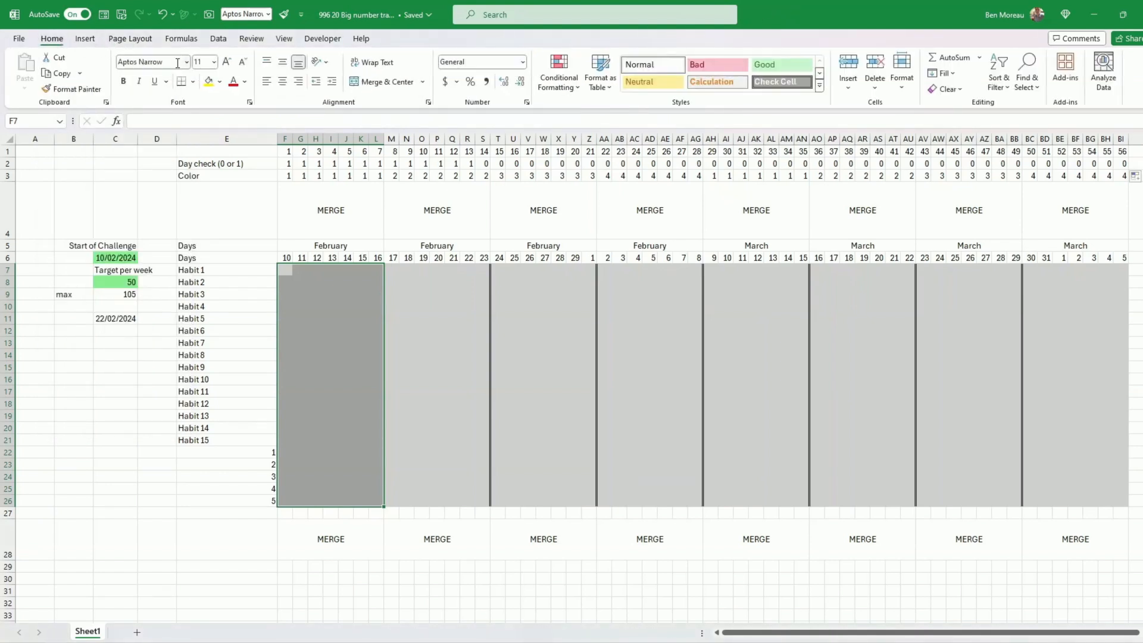
left_click(220, 81)
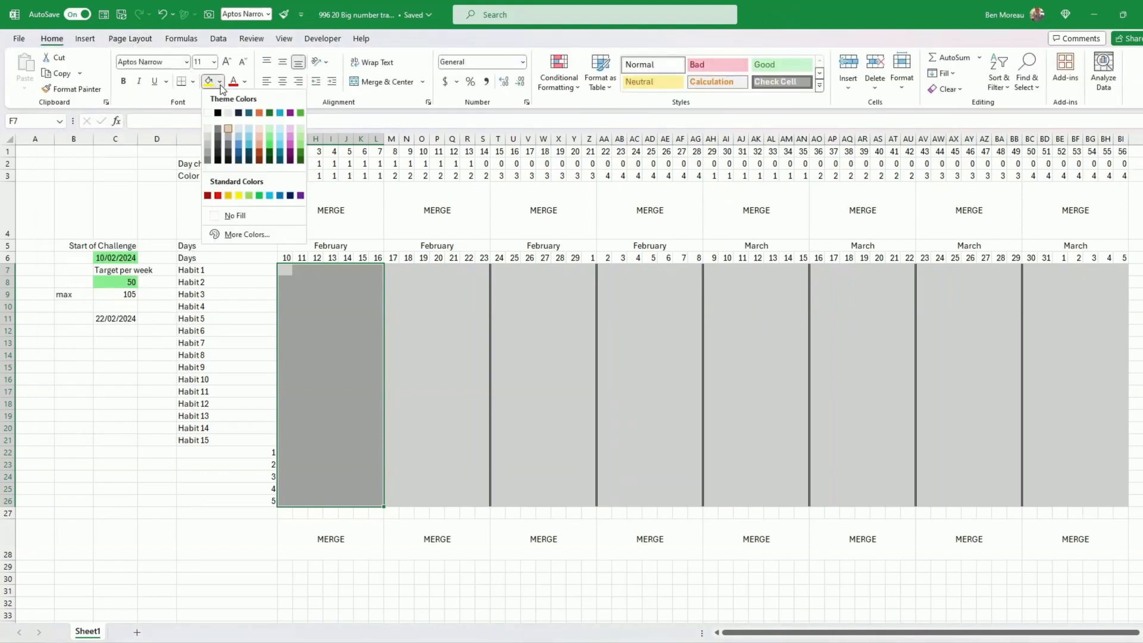
left_click(302, 131)
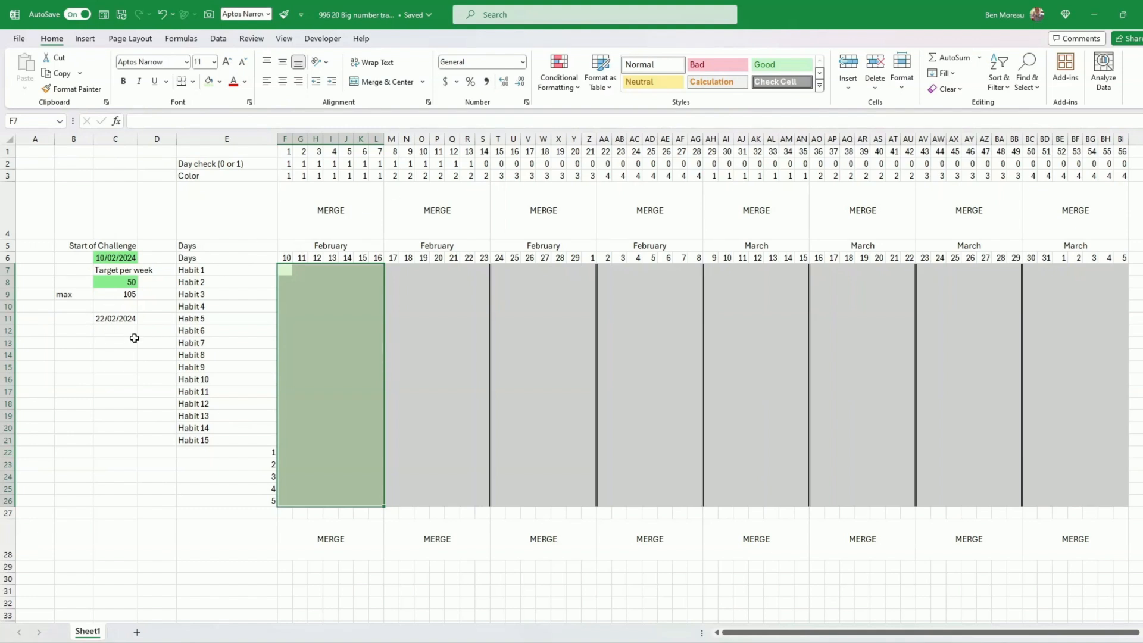
Fill the second week's block M7:S26 with the light blue theme tint.
left_click_drag(388, 269, 480, 502)
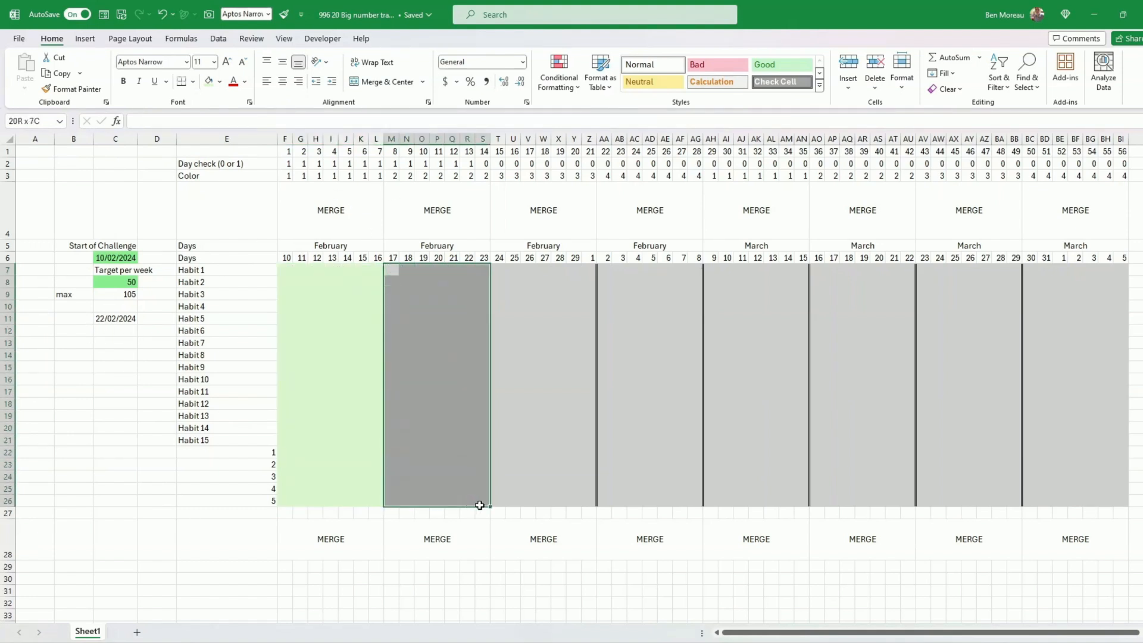
left_click(220, 82)
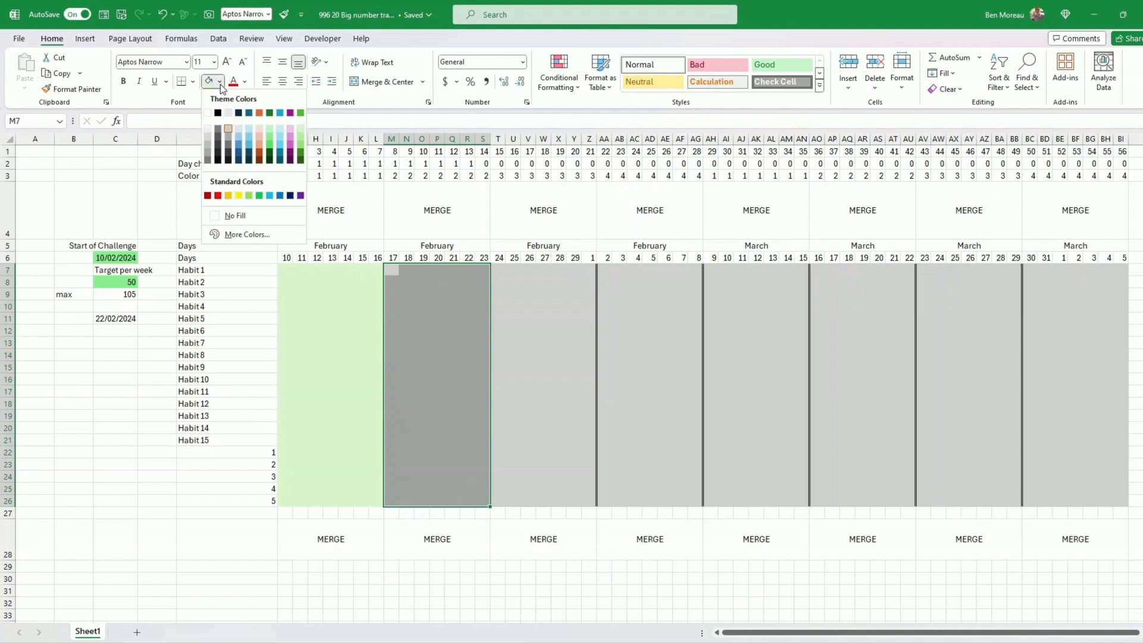
left_click(278, 129)
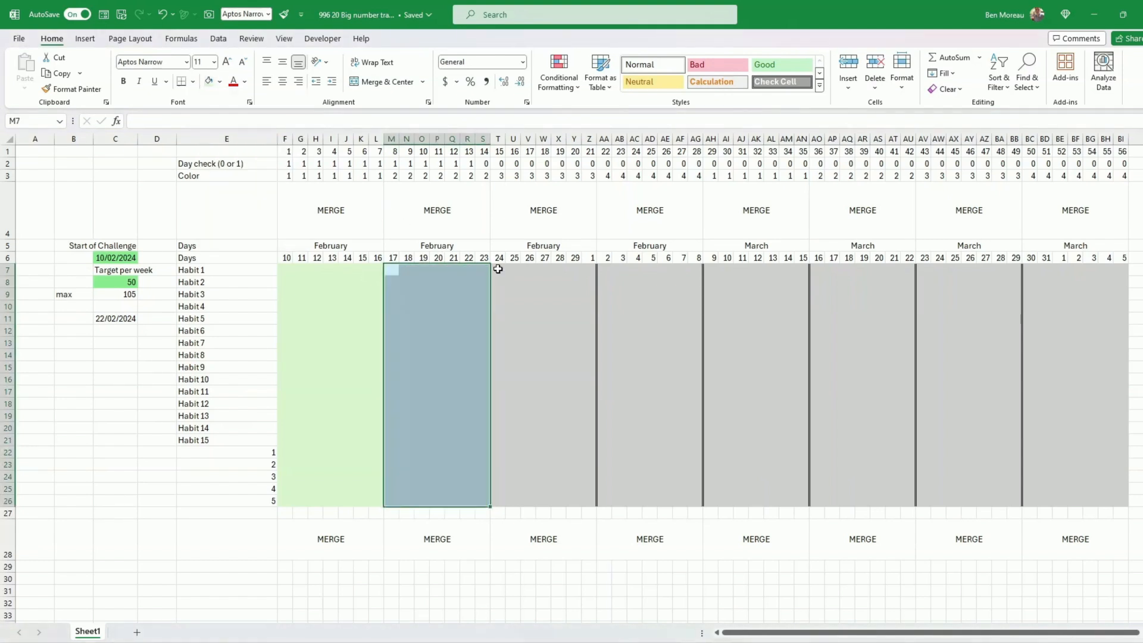
Fill the third week's block T7:Z26 with the light purple theme tint.
left_click(498, 269)
mouse_move(498, 269)
left_mouse_down()
mouse_move(522, 278)
mouse_move(588, 512)
mouse_move(592, 503)
left_mouse_up()
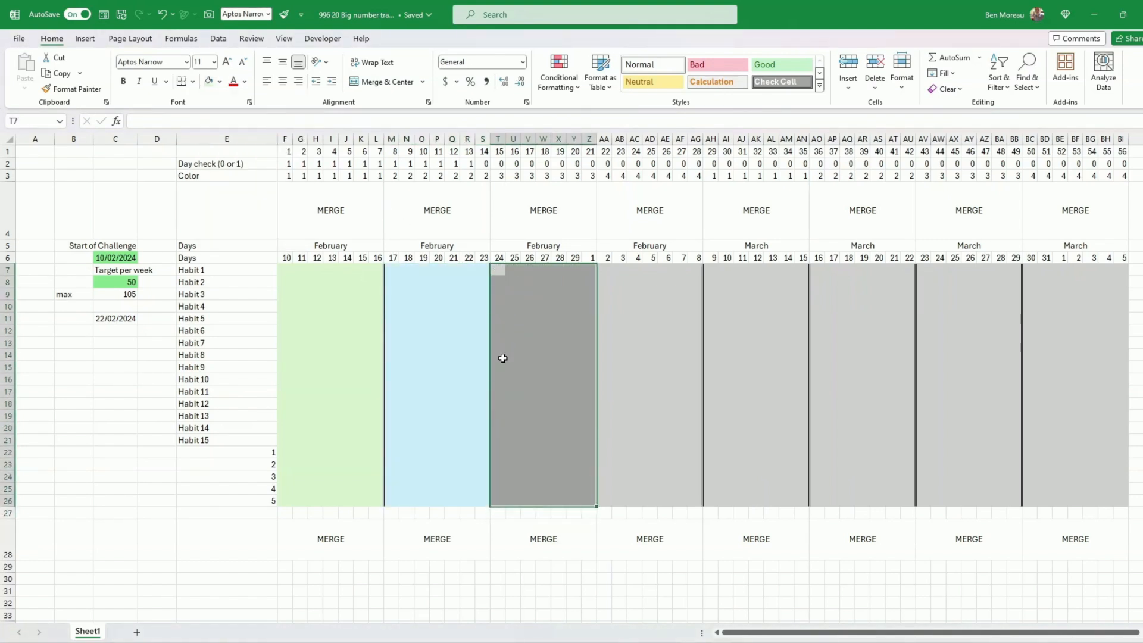
left_click(219, 83)
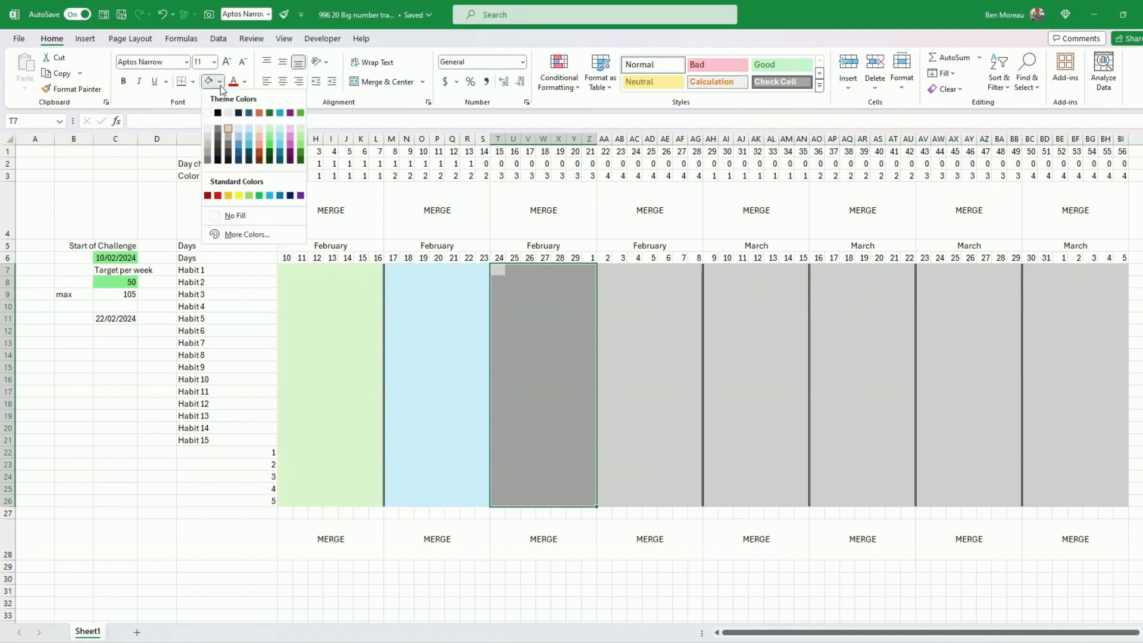
left_click(289, 128)
Fill the fourth week's block AA7:AG26 with the custom light pink colour #FFE1FF.
left_click_drag(601, 271, 691, 501)
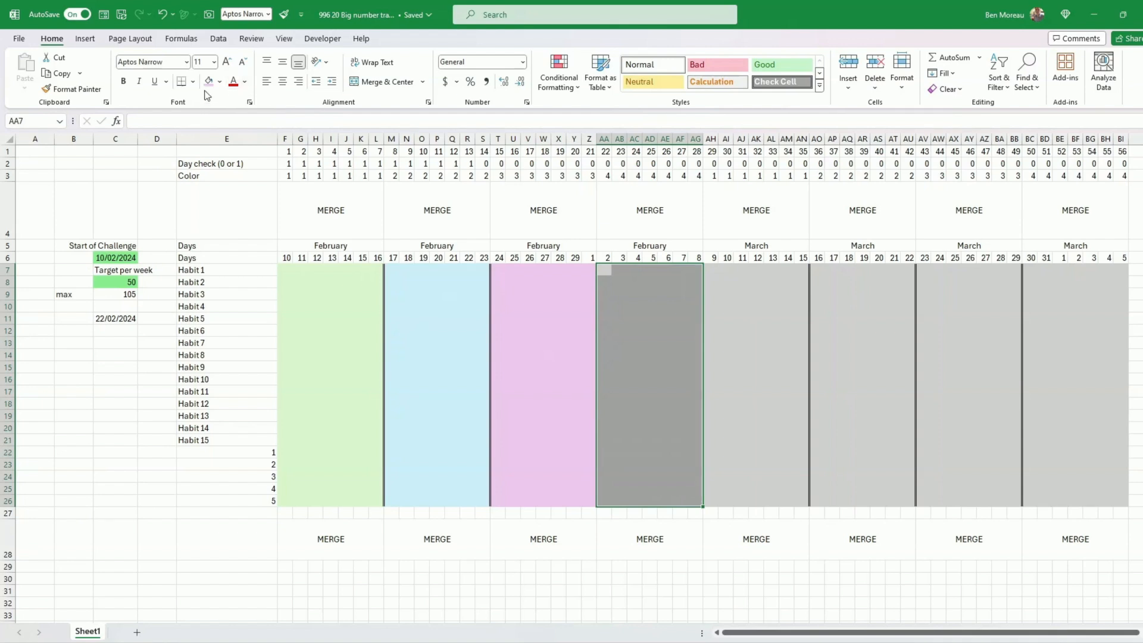
left_click(219, 82)
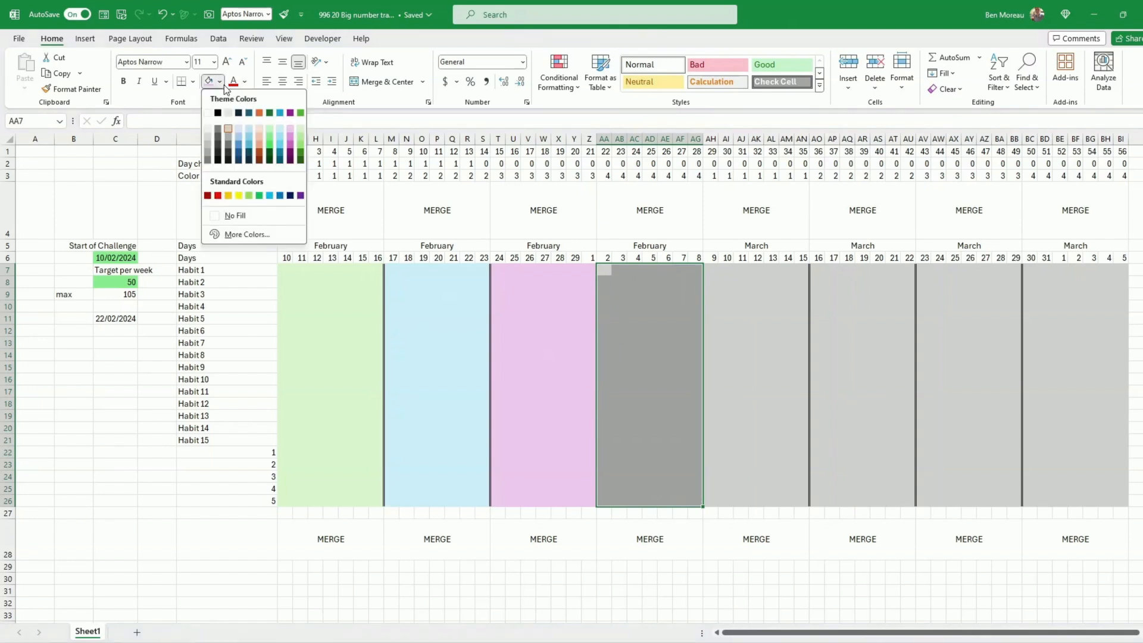
left_click(217, 196)
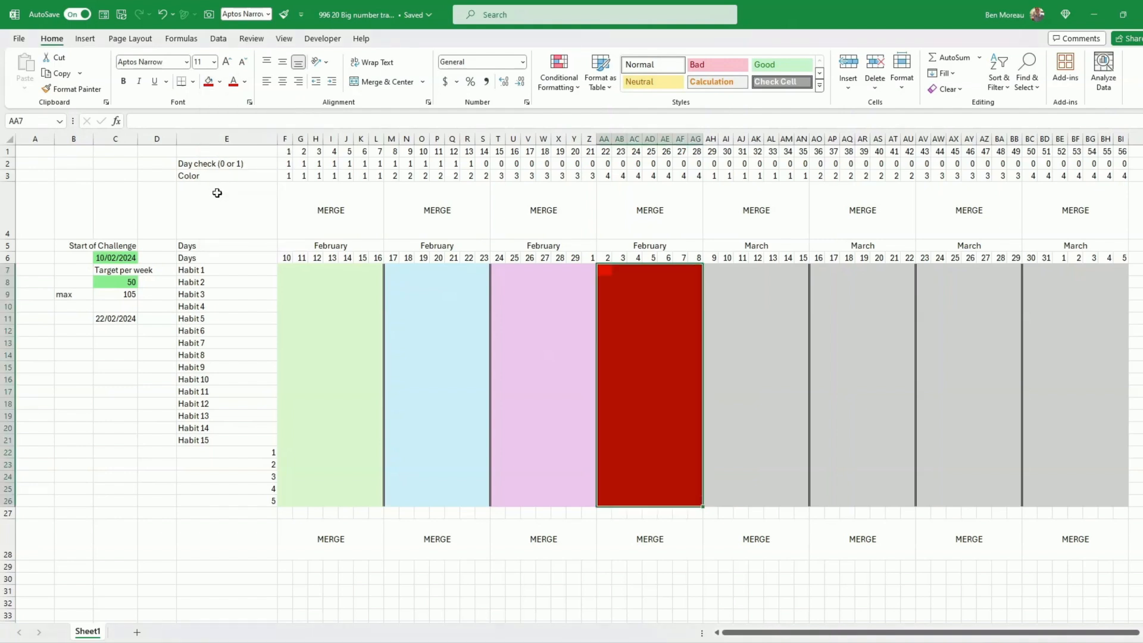
left_click(219, 83)
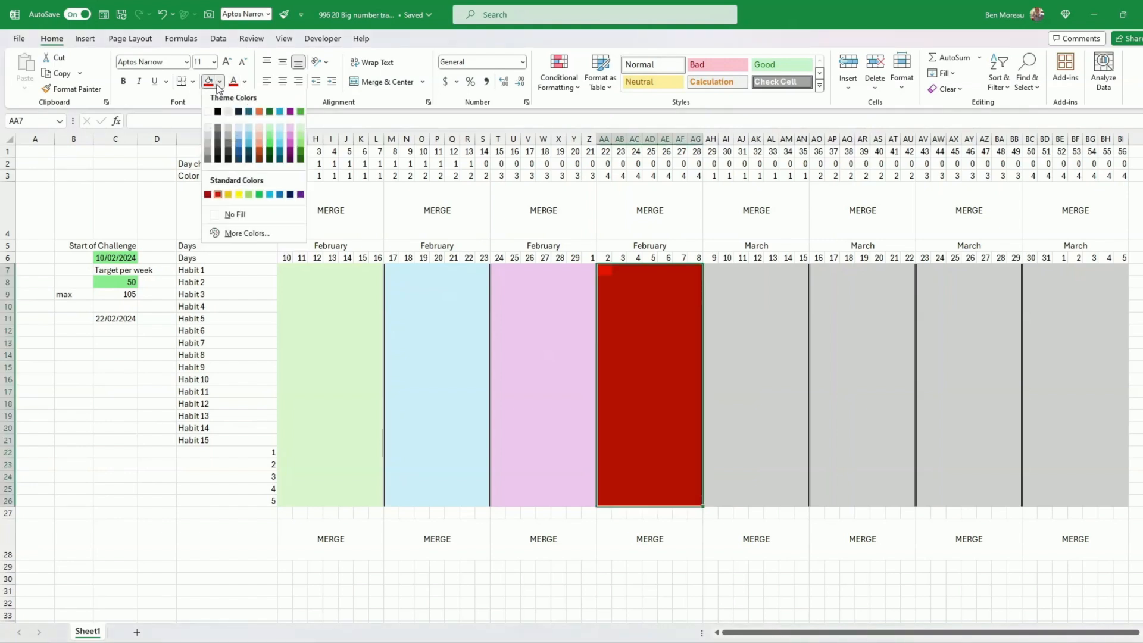
left_click(245, 232)
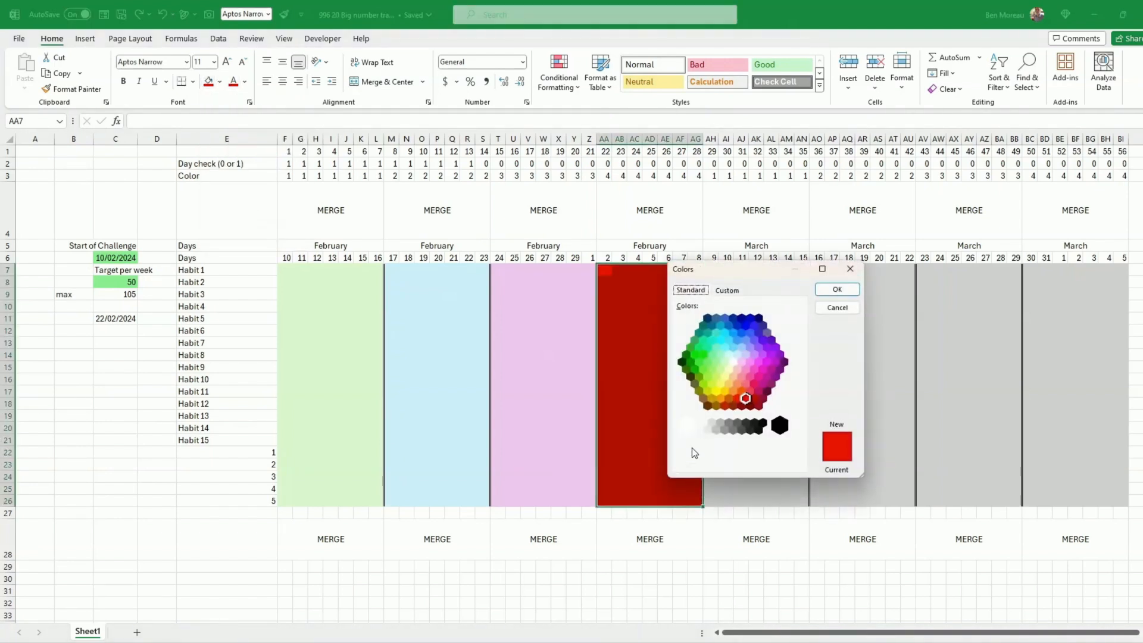
left_click(727, 290)
left_click_drag(798, 328, 801, 319)
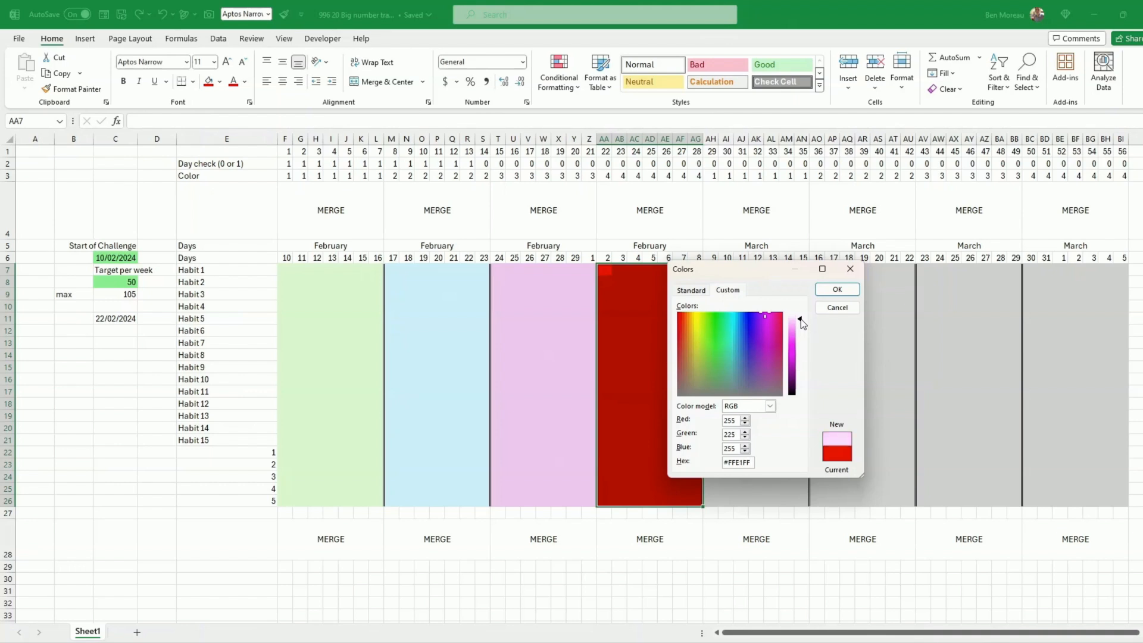
key("Return")
left_click(801, 306)
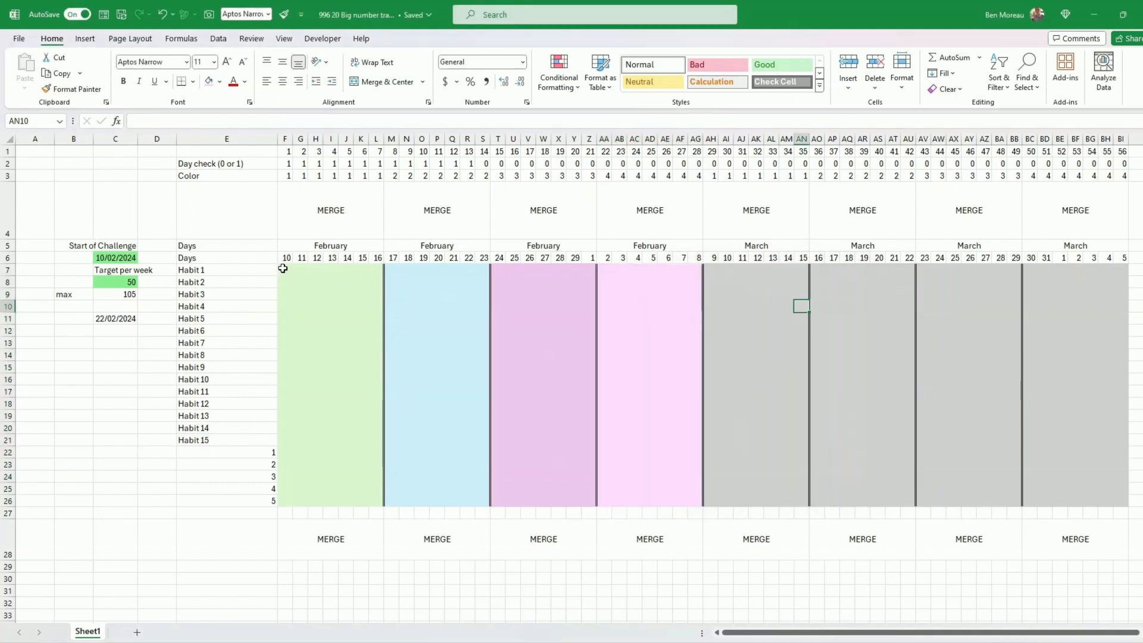
Copy the four coloured week blocks F7:AG26 onto the grey blocks starting at AH7.
mouse_move(283, 268)
left_mouse_down()
mouse_move(520, 322)
mouse_move(655, 482)
mouse_move(691, 505)
left_mouse_up()
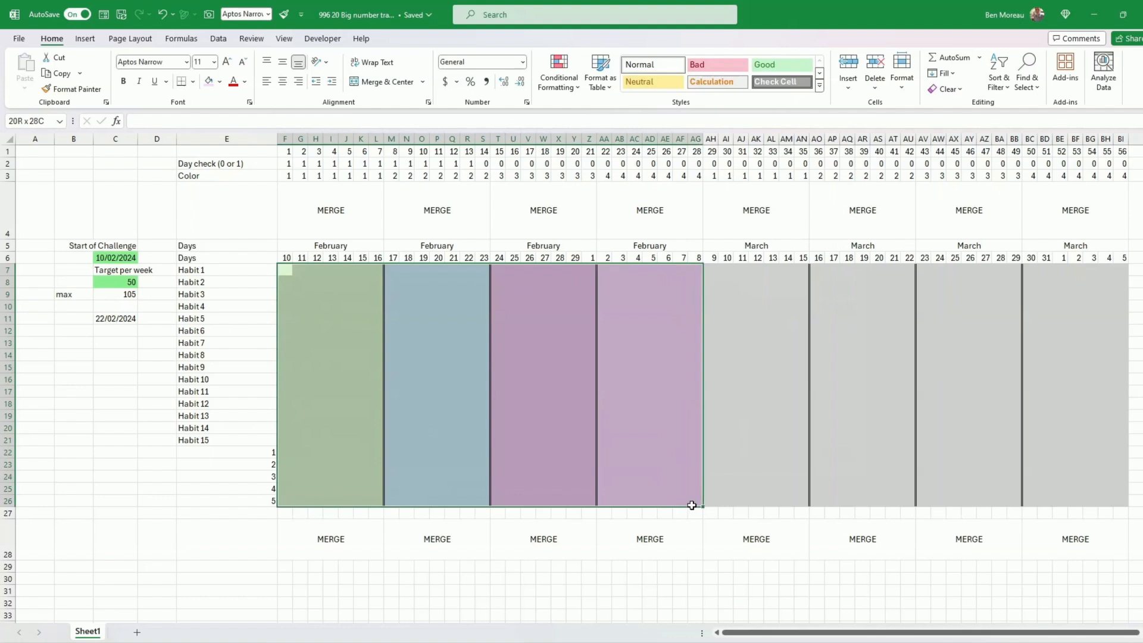
key("ctrl+c")
left_click(714, 269)
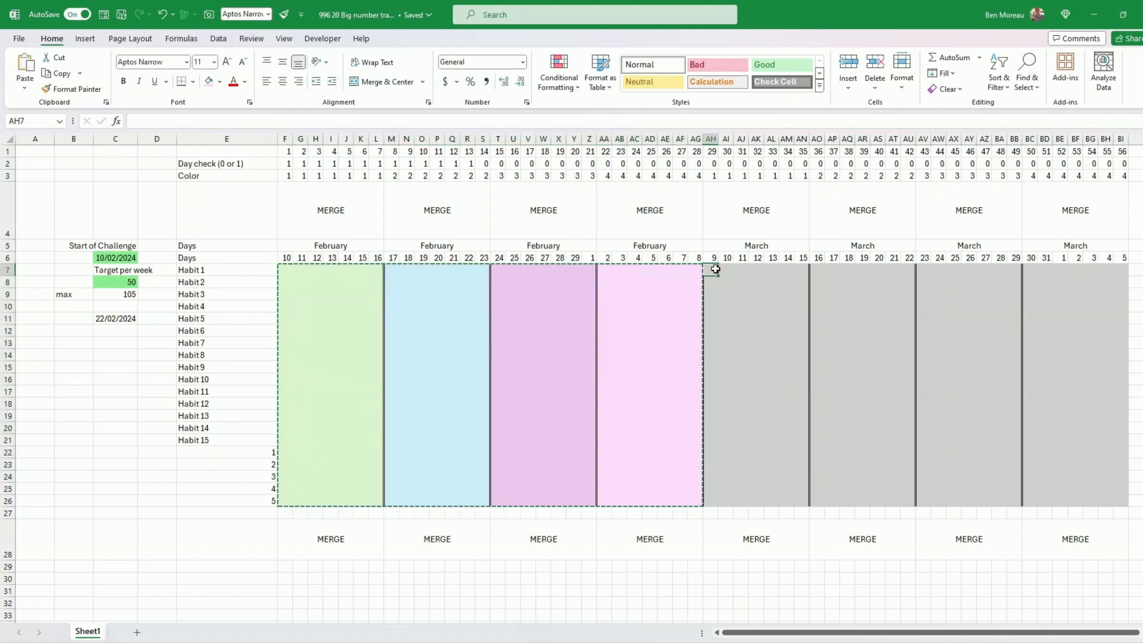
key("ctrl+v")
key("Down")
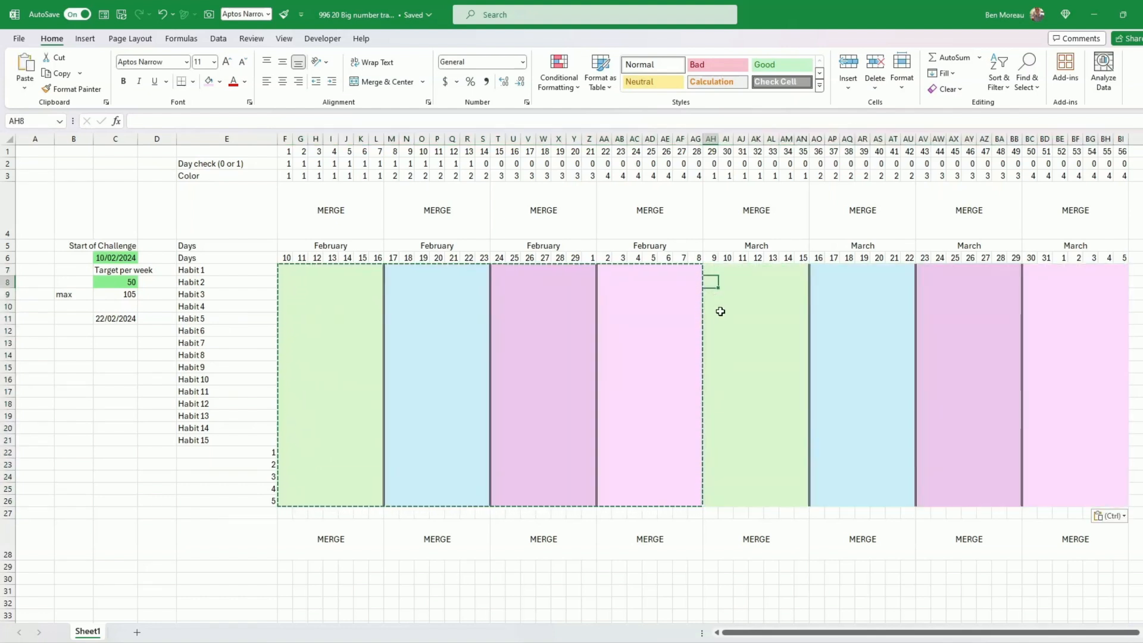
left_click(723, 389)
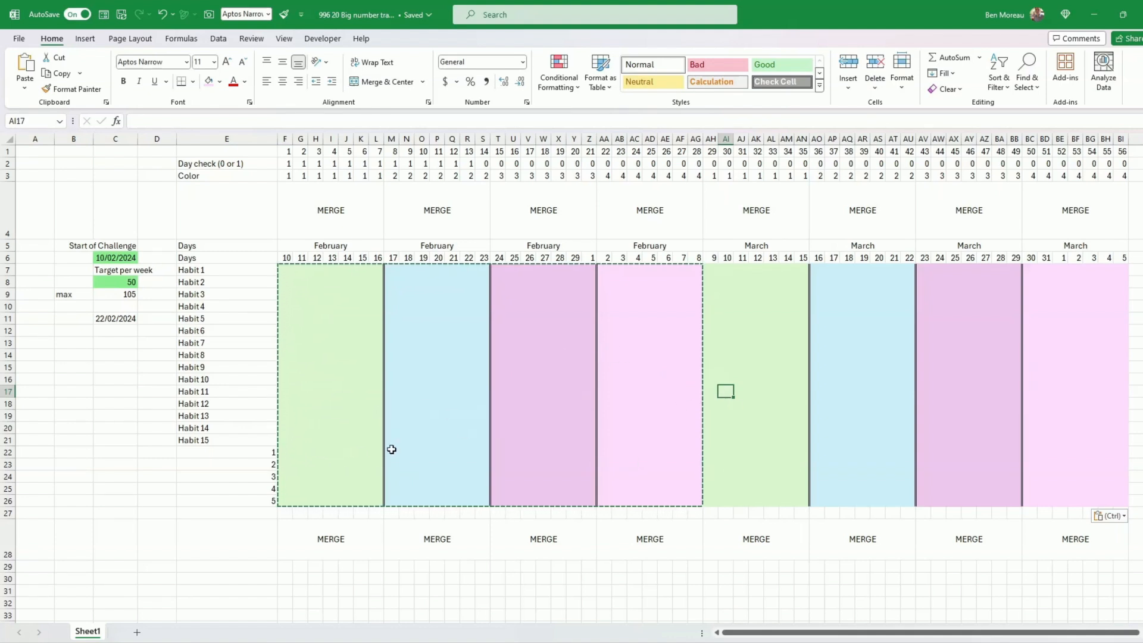
Fill the first four merged week cells in row 4 with the matching light green, light blue, light purple and custom pink.
left_click(293, 218)
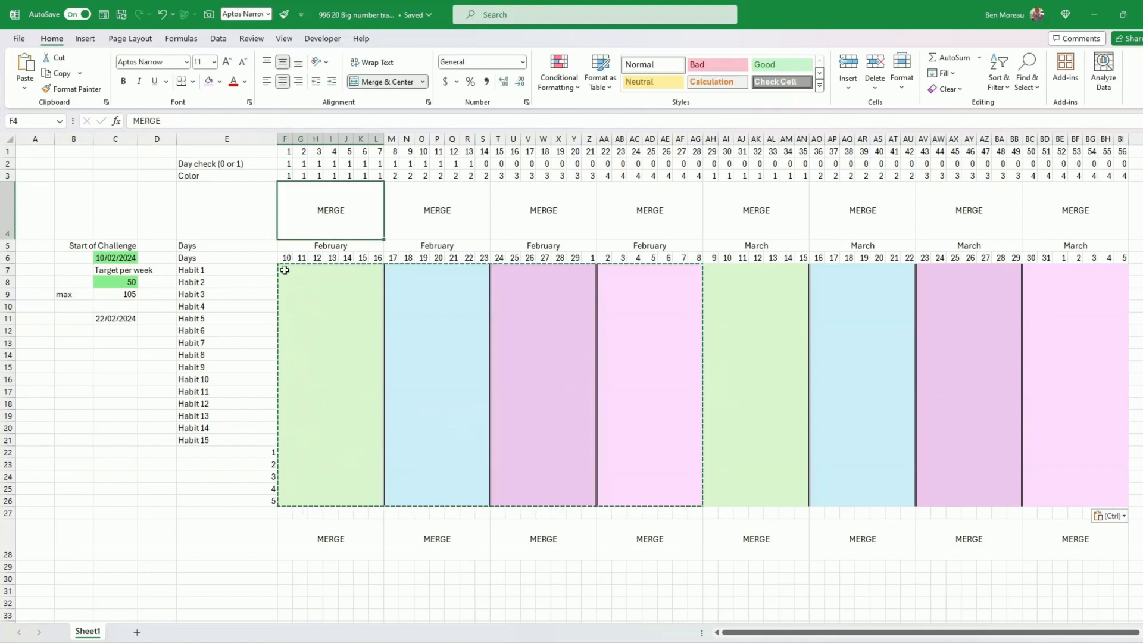
left_click(219, 82)
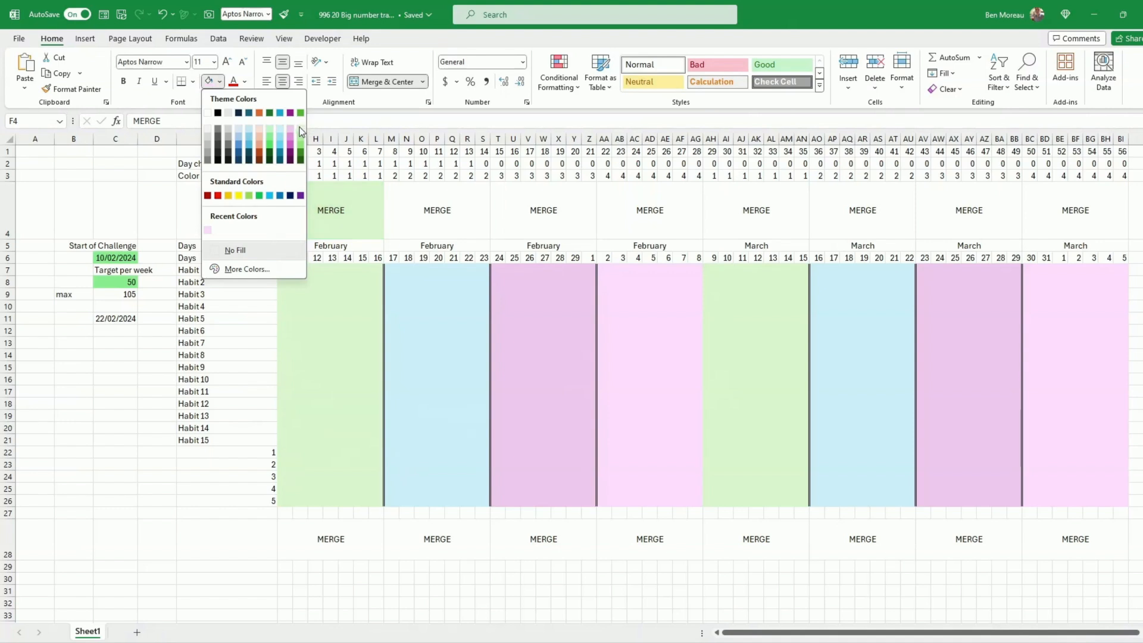
left_click(300, 128)
left_click(420, 206)
left_click(219, 82)
left_click(280, 129)
left_click(530, 206)
left_click(220, 81)
left_click(291, 129)
left_click(634, 207)
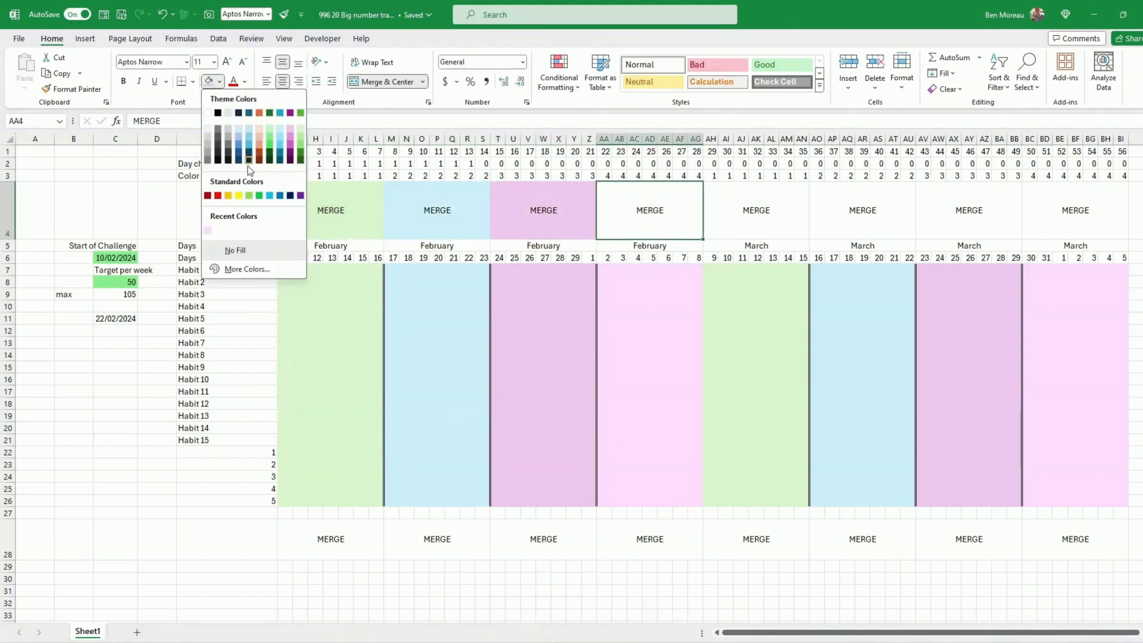
left_click(207, 230)
Copy the four coloured merged cells in row 4 onto the merged cells of weeks five to eight.
left_click_drag(334, 213, 612, 214)
key("ctrl+c")
key("ctrl+v")
left_click_drag(749, 214, 352, 215)
left_click(563, 368)
Delete the MERGE placeholder text from all eight merged week cells in row 4.
left_click(1069, 213)
key("Delete")
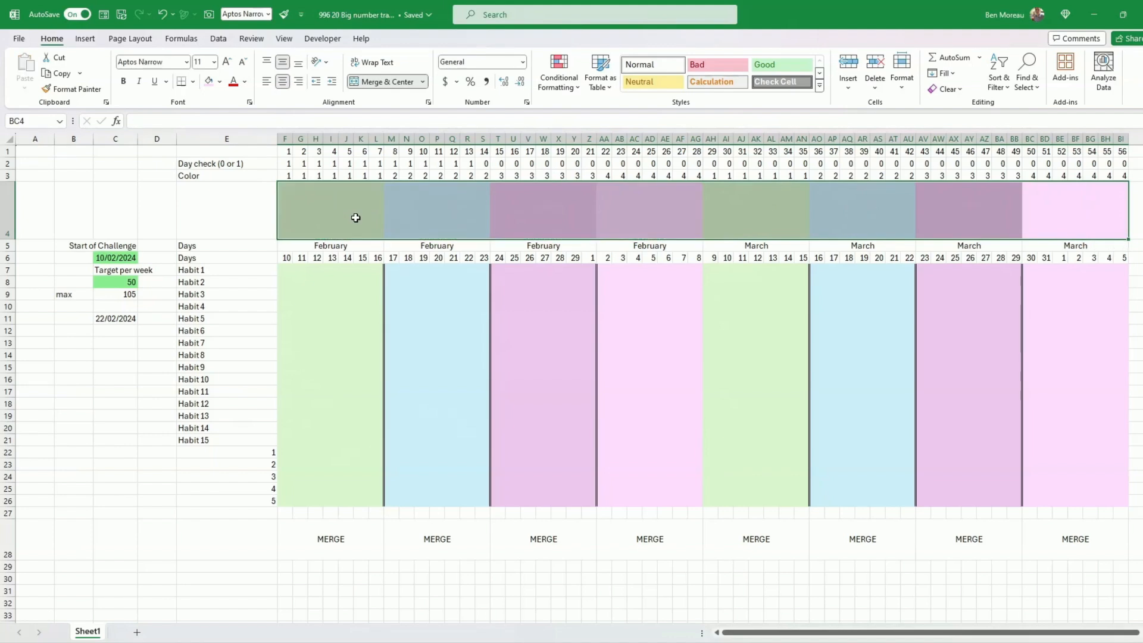
left_click(357, 219)
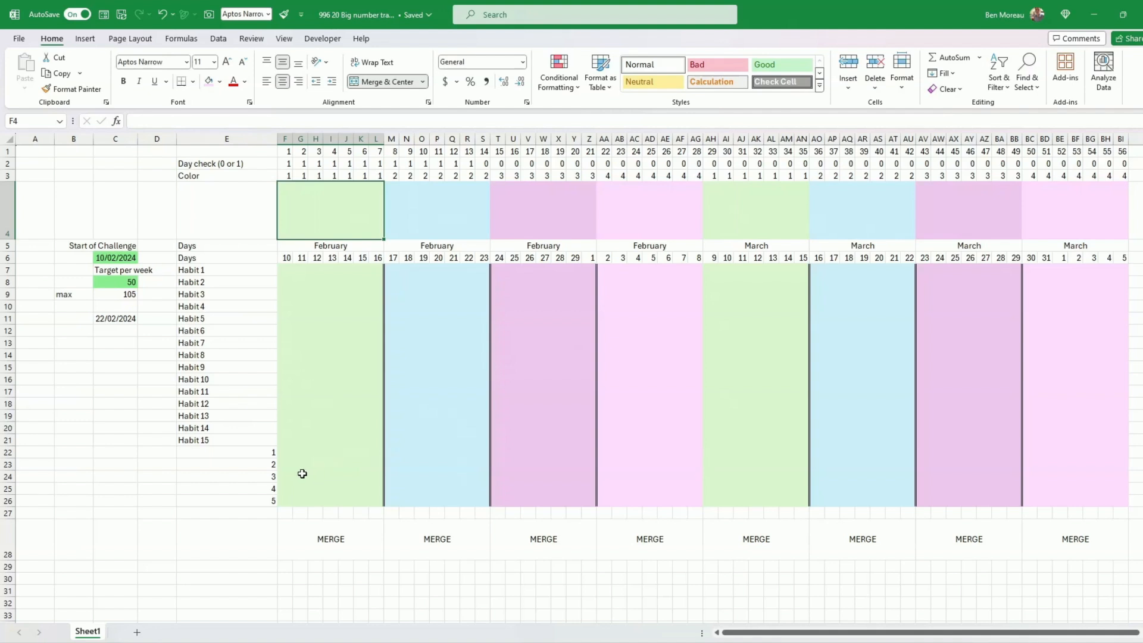
left_click(285, 258)
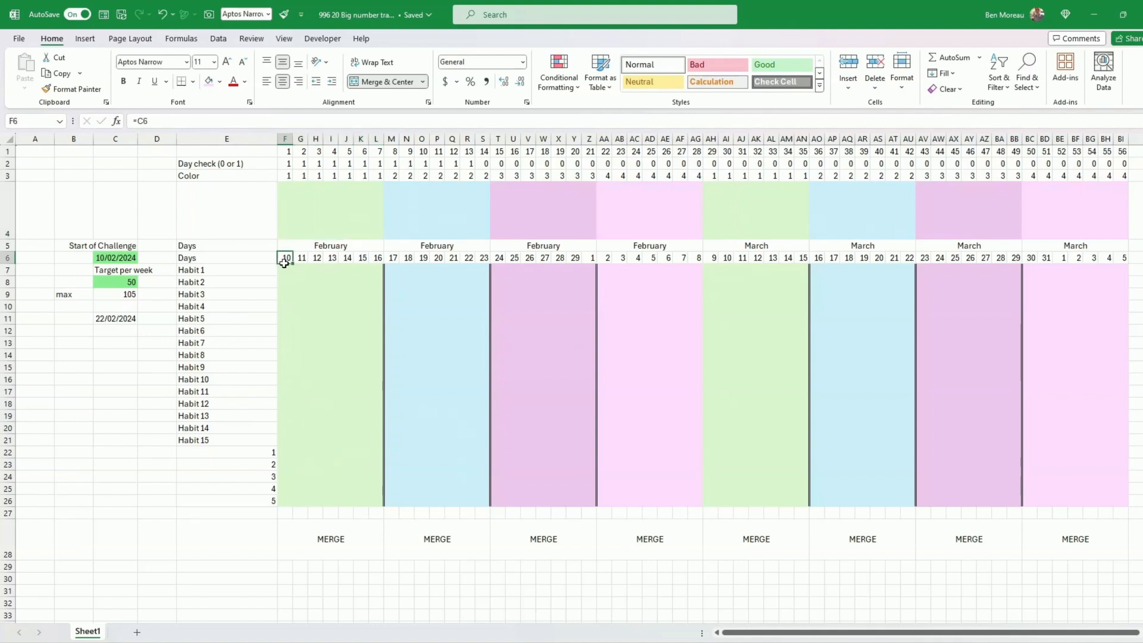
left_click(286, 273)
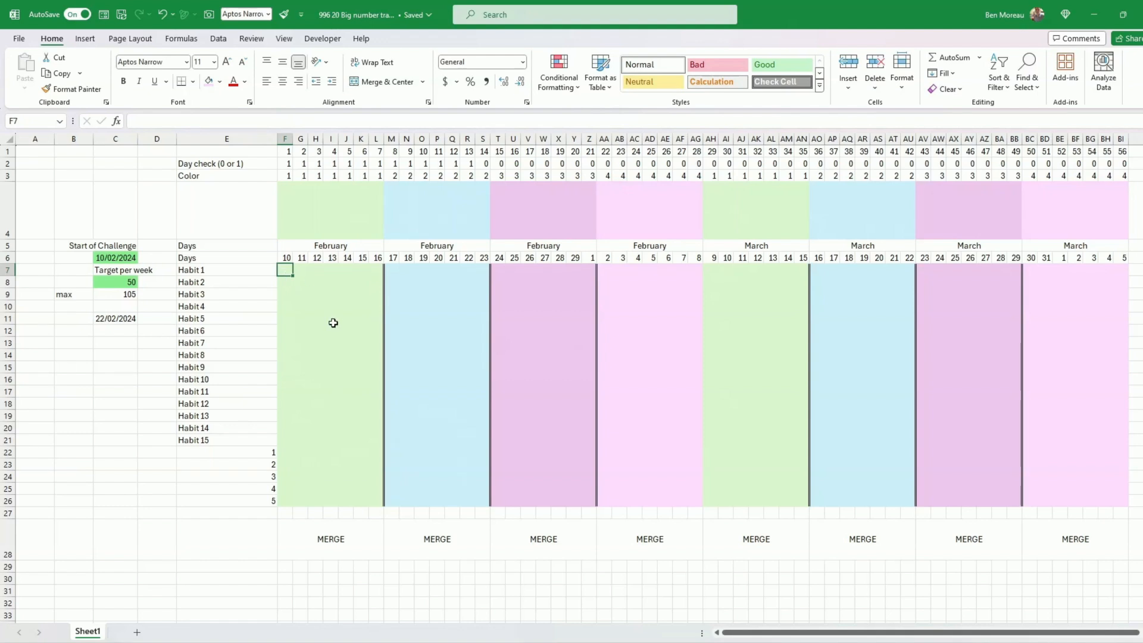
left_click(286, 295)
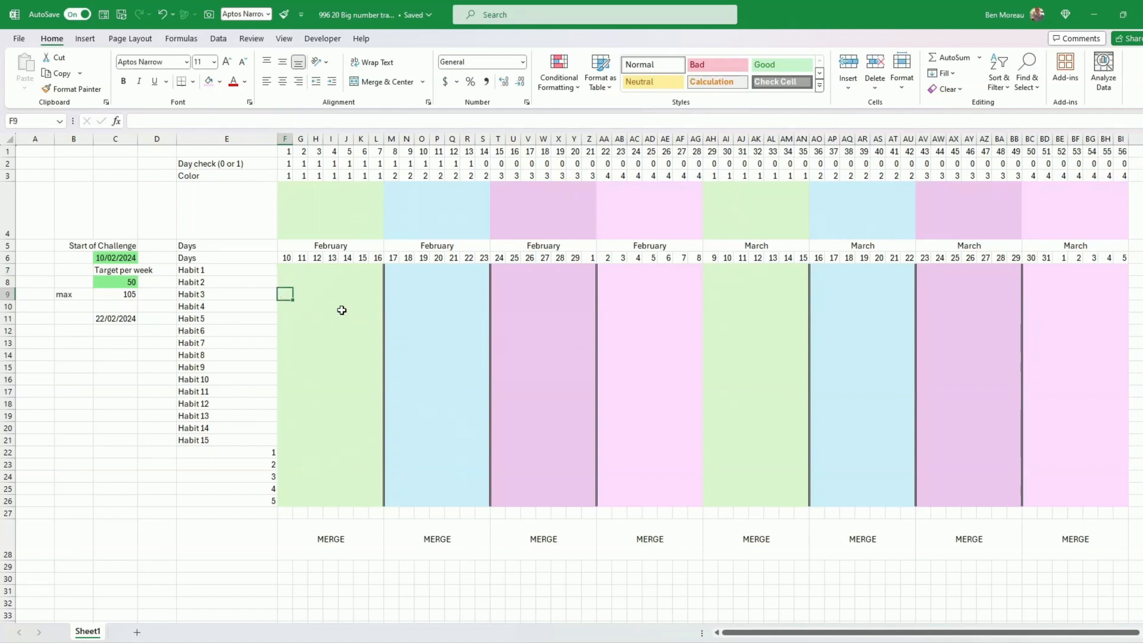
left_click(287, 272)
left_click_drag(284, 451, 284, 501)
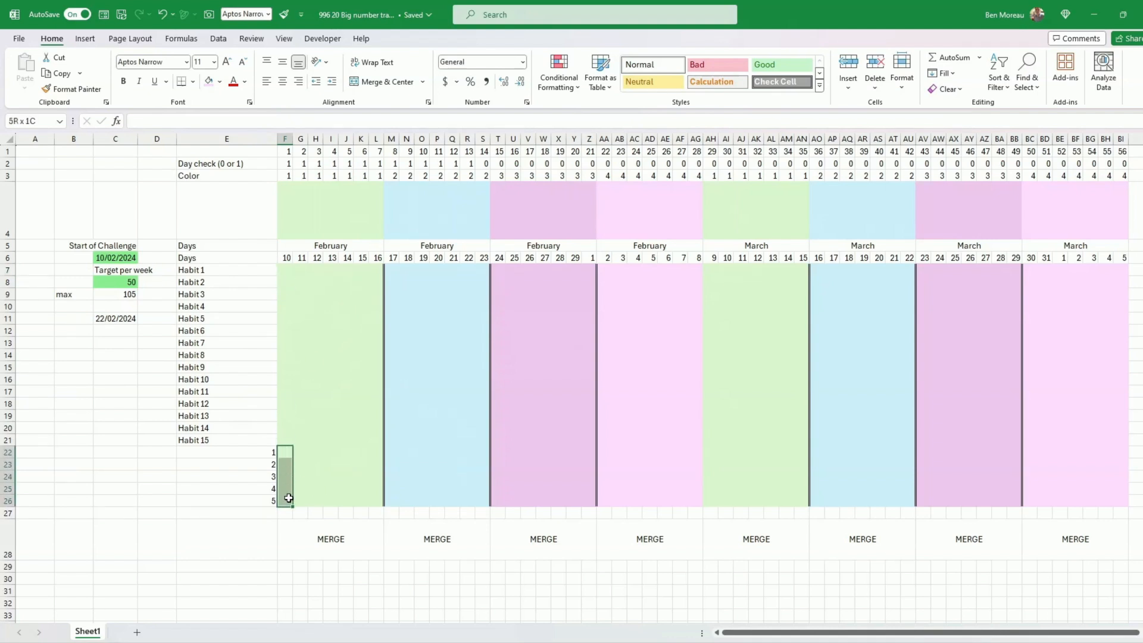
Create a formula-based conditional formatting rule for F7:BI26 with the formula =F7<>"".
left_click_drag(283, 270, 1123, 502)
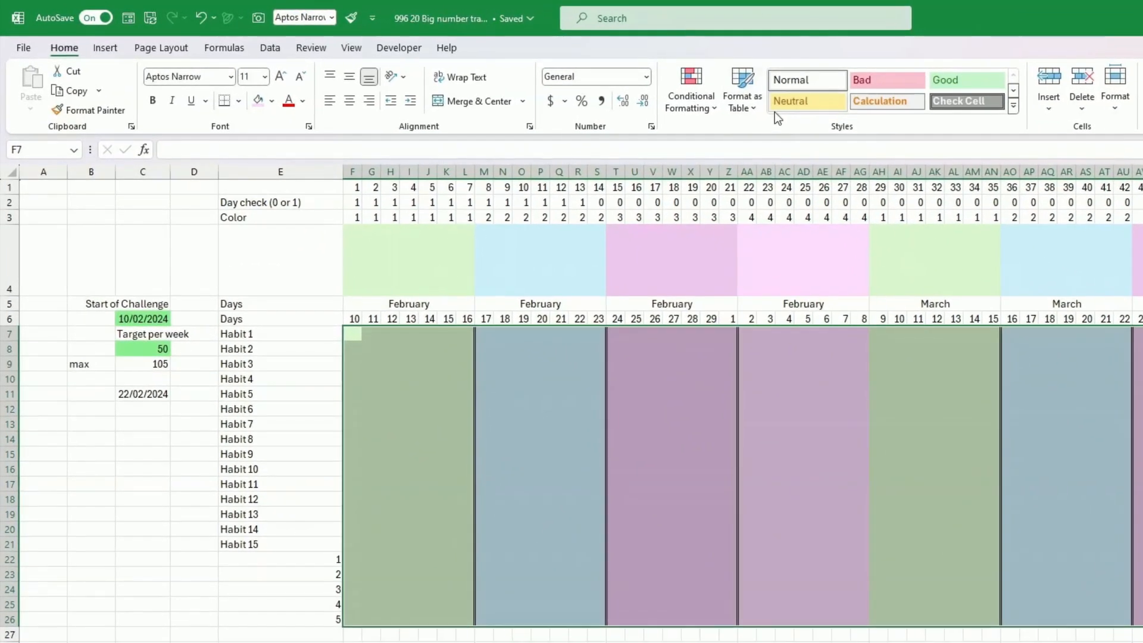
left_click(599, 89)
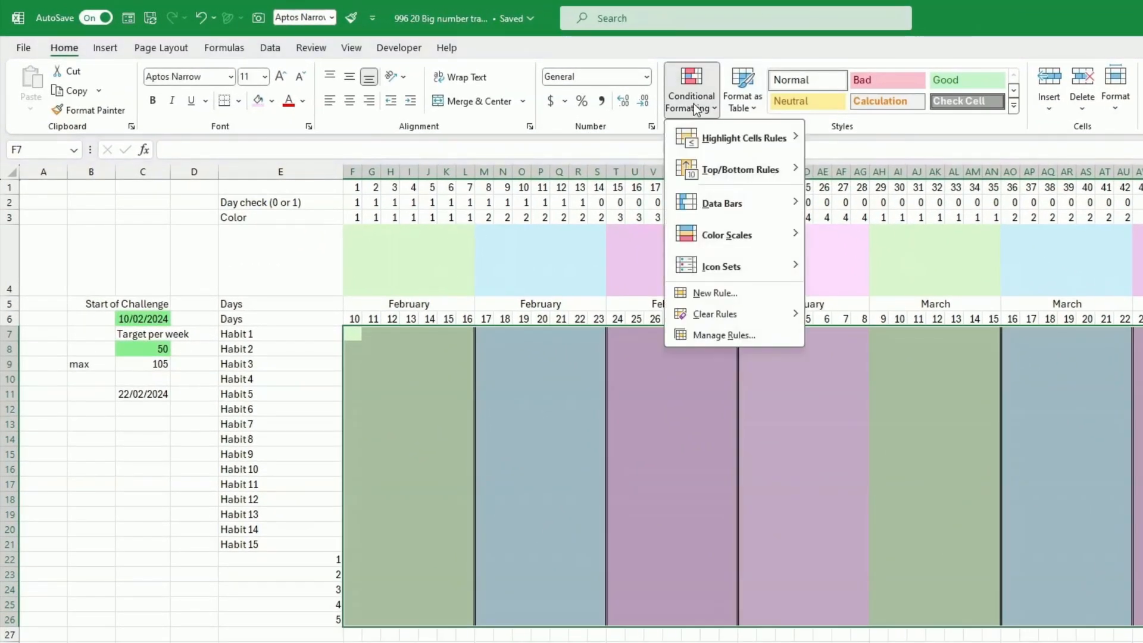
left_click(732, 295)
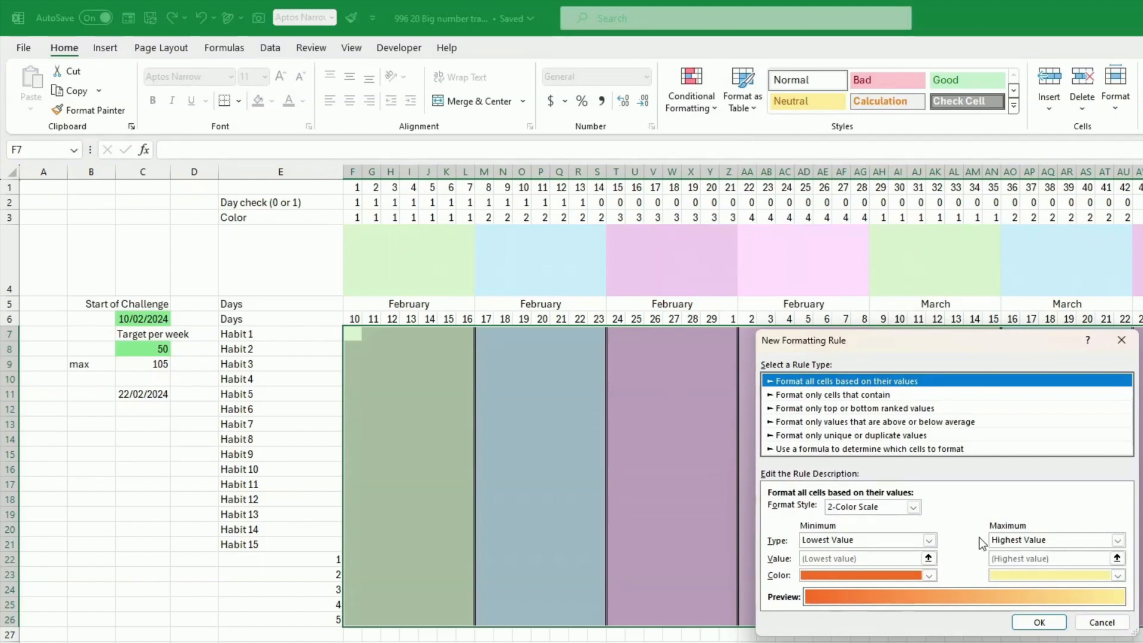
left_click(893, 449)
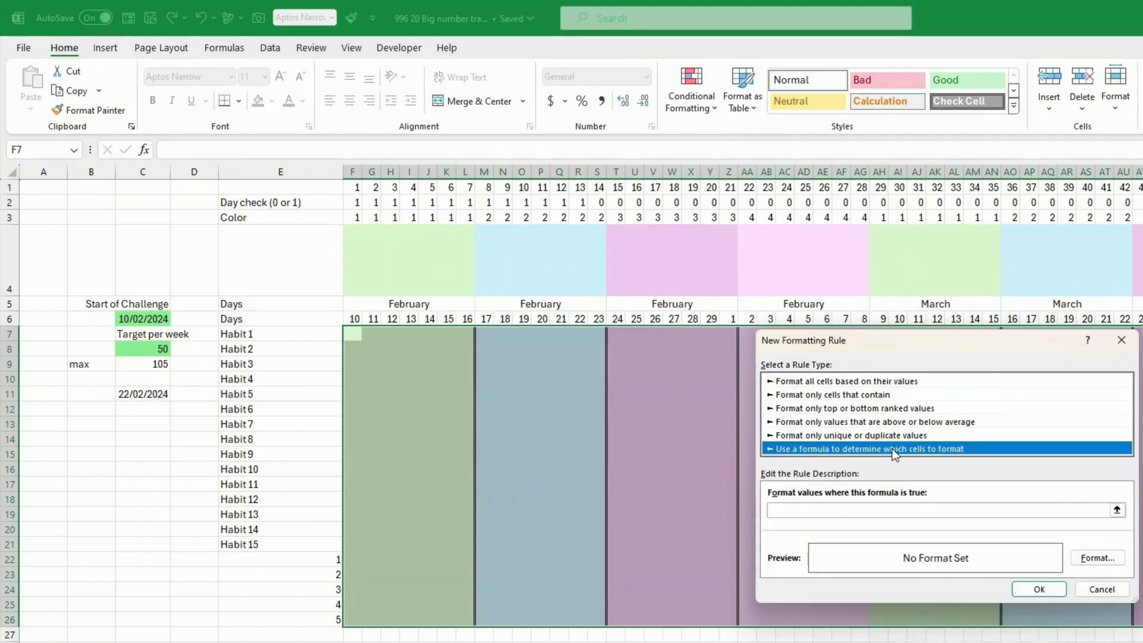
left_click(903, 511)
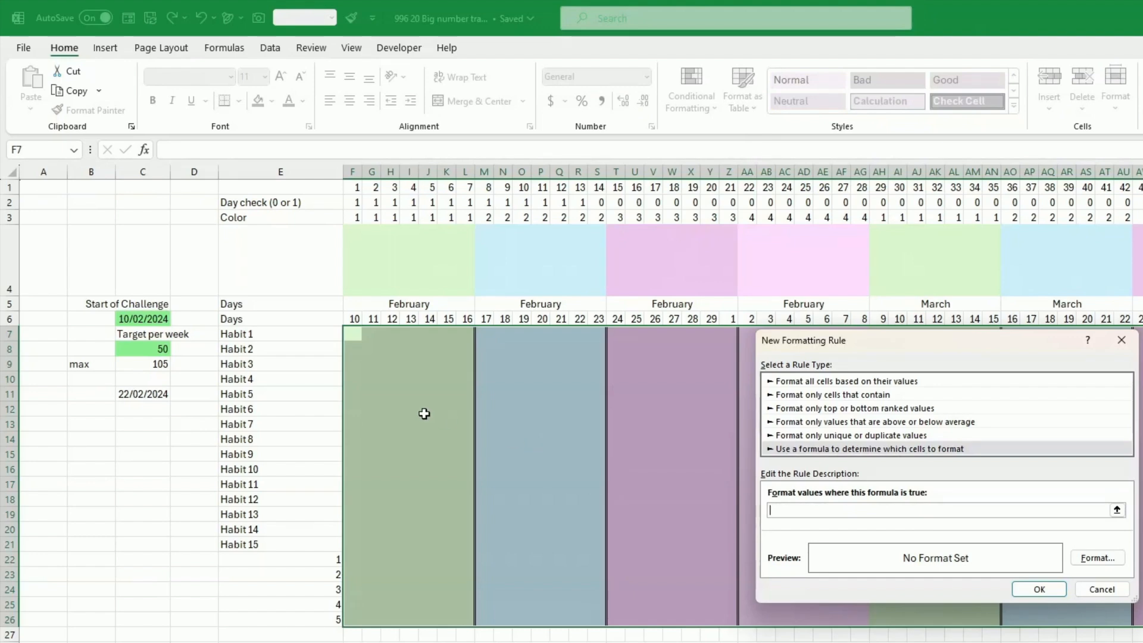
left_click(352, 334)
key("F4")
key("F4")
type("<>")
Give the new rule a solid green theme fill and apply it to the tracker grid.
left_click(1094, 561)
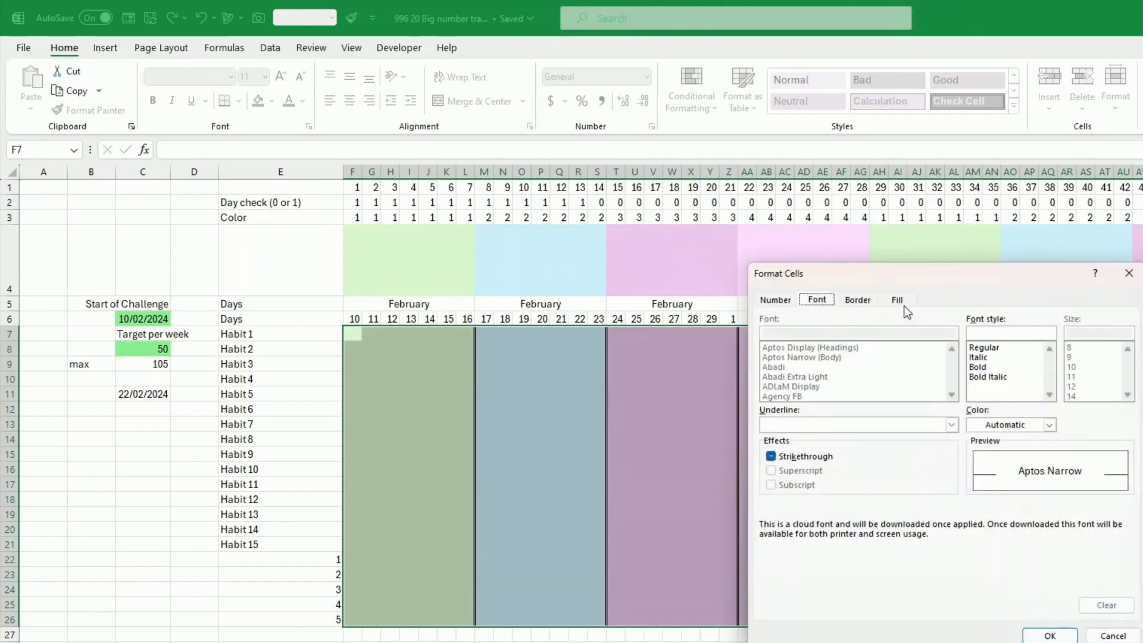
left_click(897, 299)
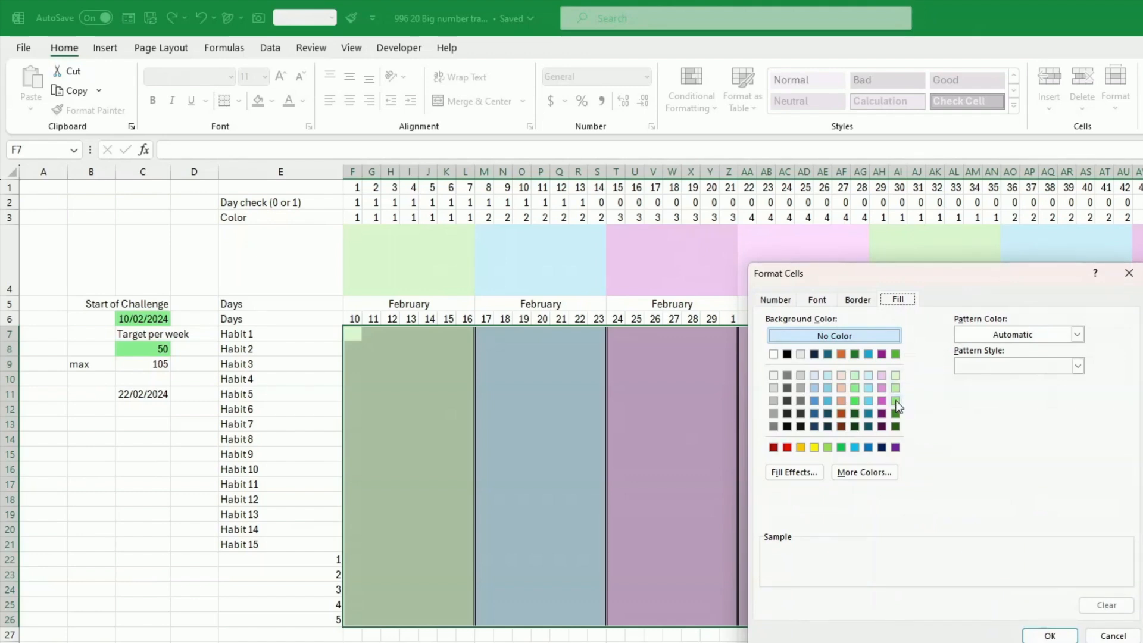
left_click(895, 354)
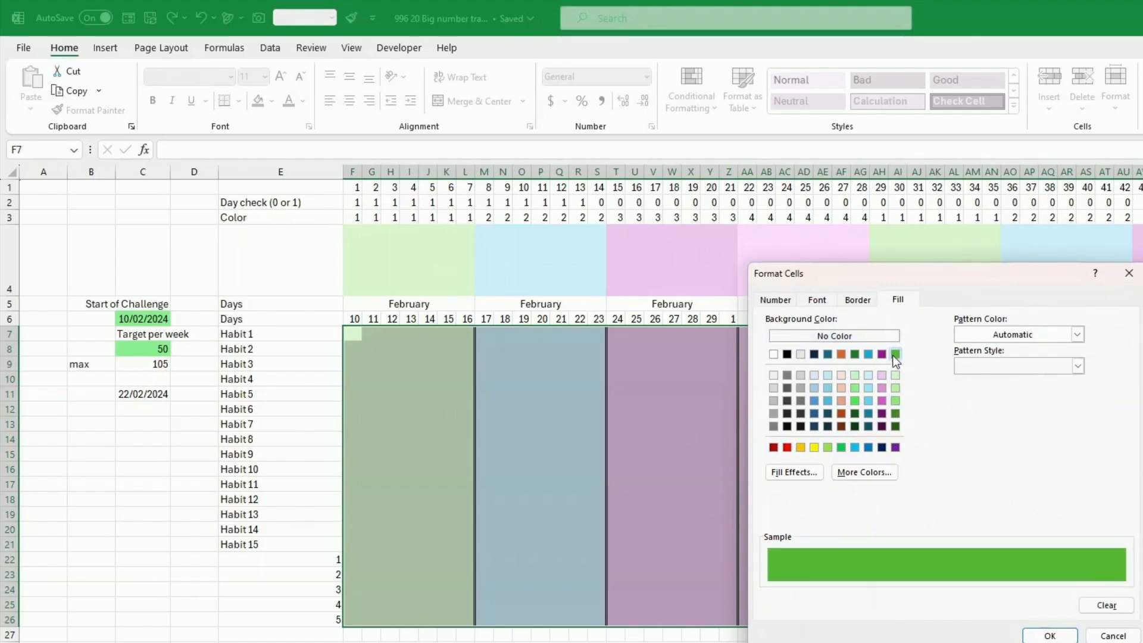
left_click(1050, 636)
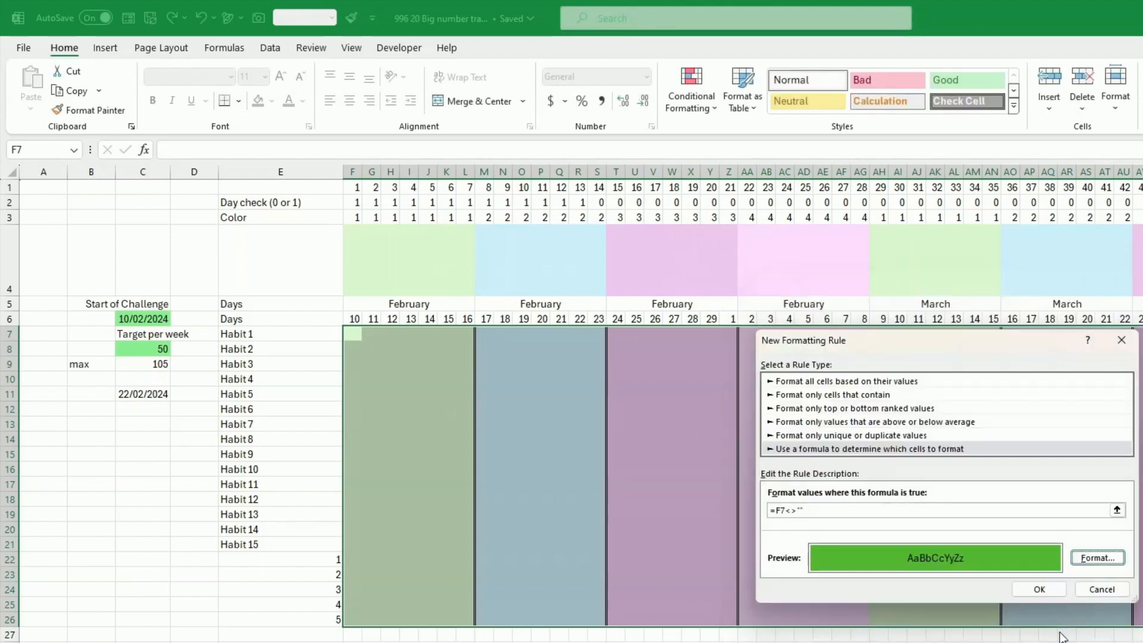
left_click(1039, 589)
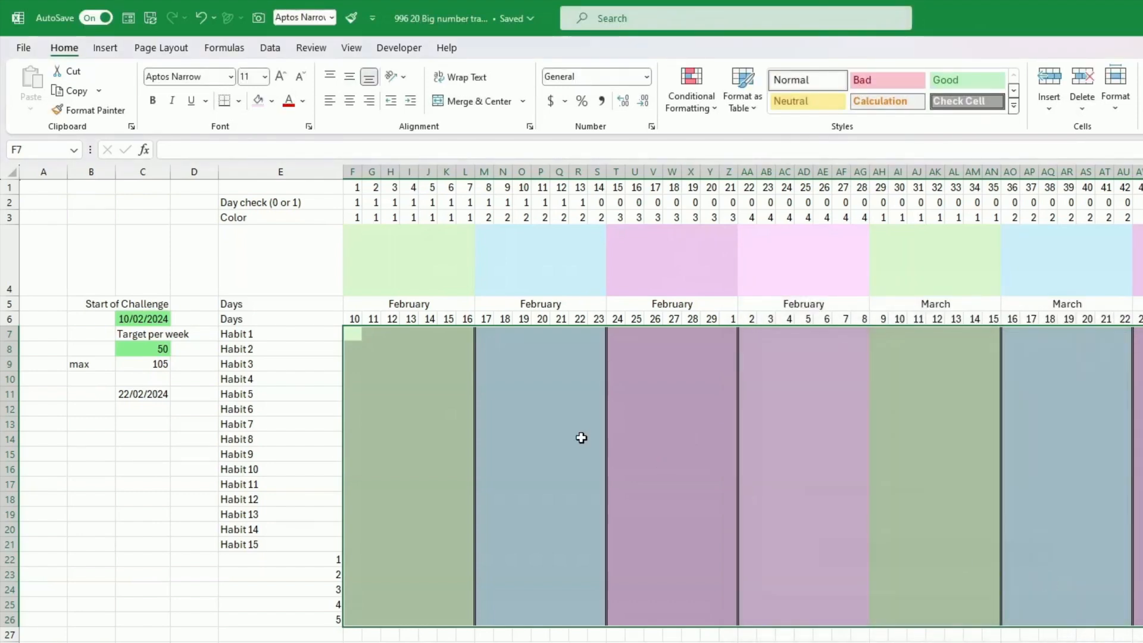
Test the conditional formatting by making entries in G7 and G9 for Habit 1 and Habit 3.
left_click(449, 362)
left_click(367, 335)
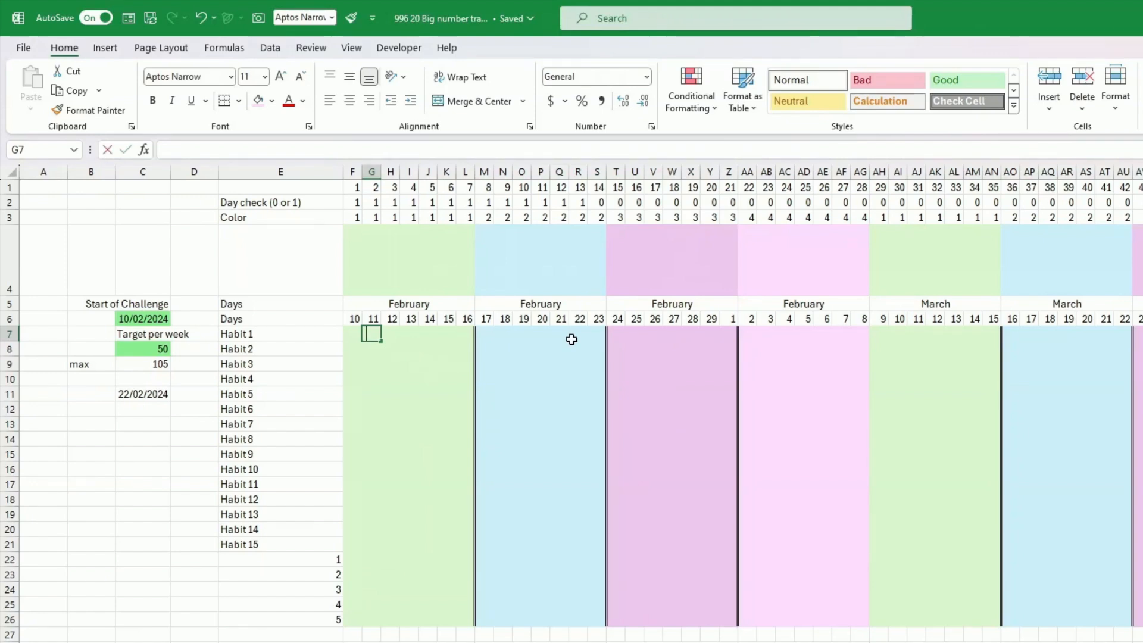
key("Down")
key("Down")
key("Up")
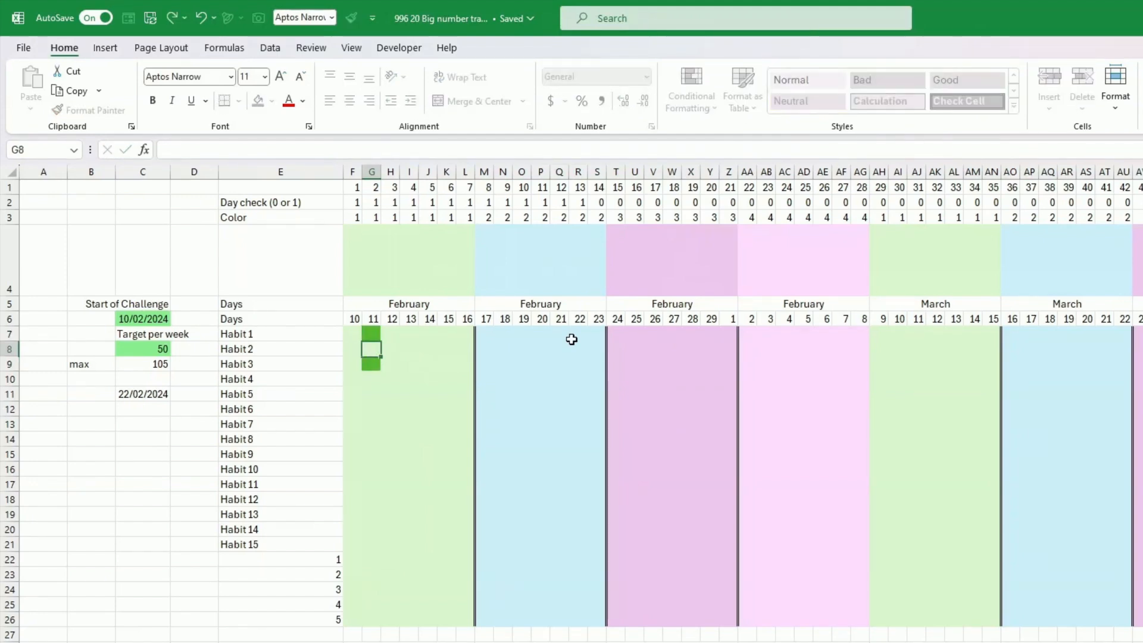
key("Up")
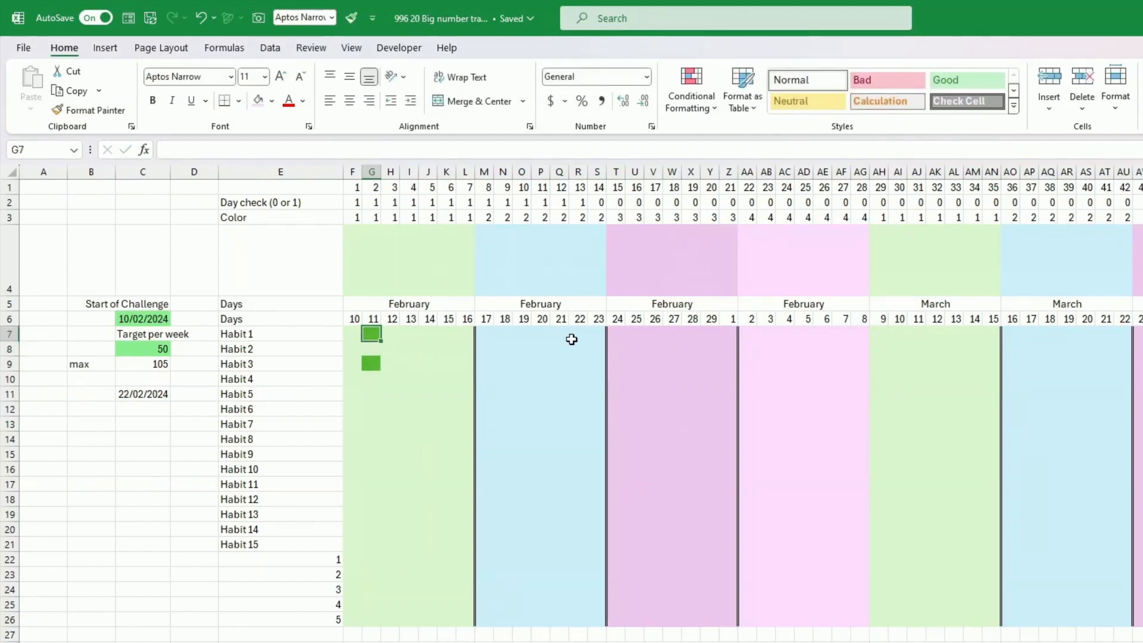
Open the existing conditional formatting rule of the tracker grid F7:BI26 for editing.
left_click(355, 333)
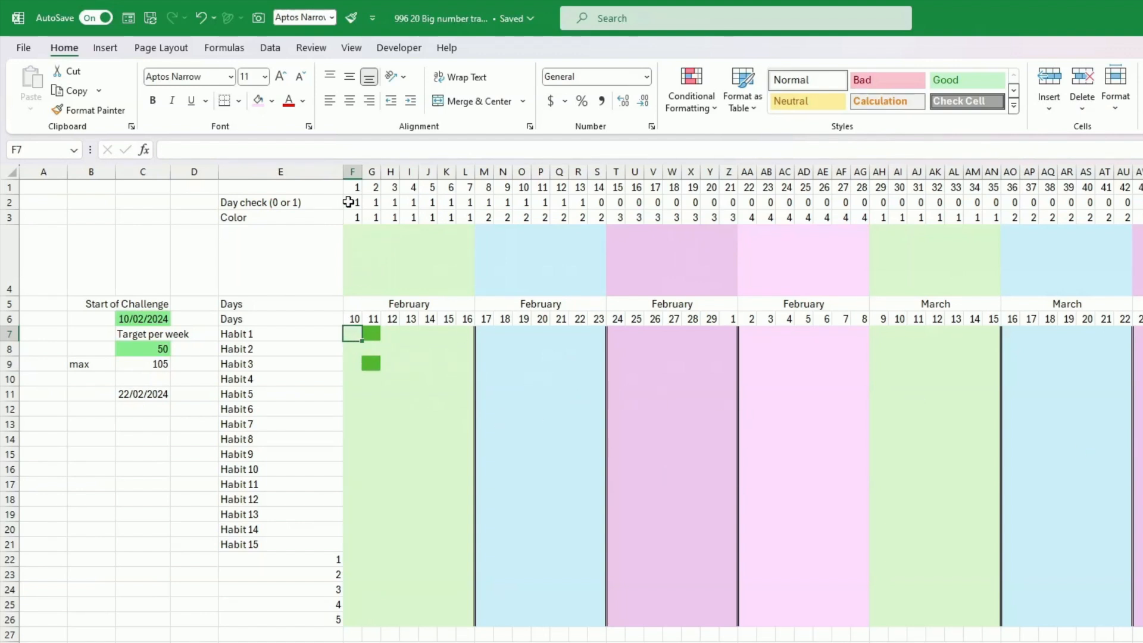
left_click_drag(354, 220, 602, 218)
left_click_drag(354, 334, 1137, 622)
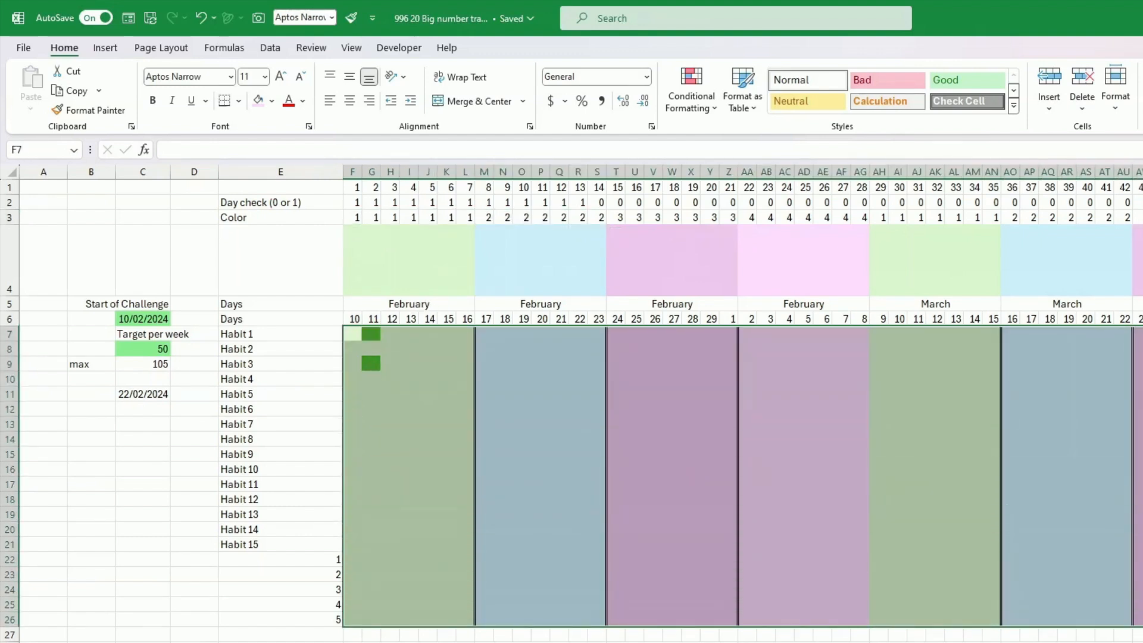
left_click(685, 107)
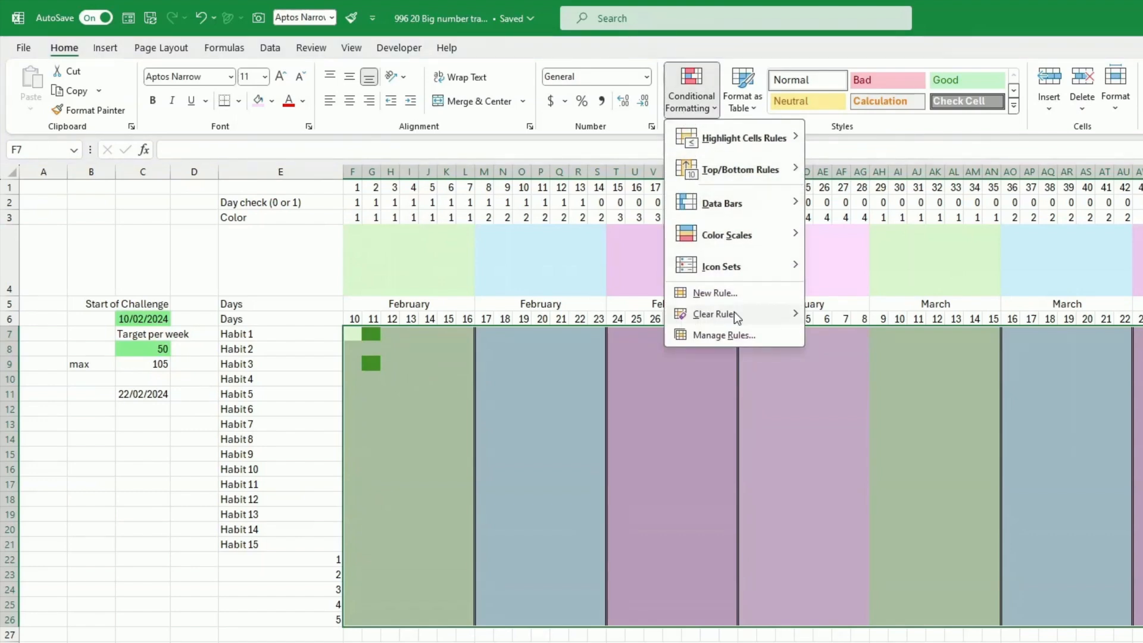
left_click(723, 327)
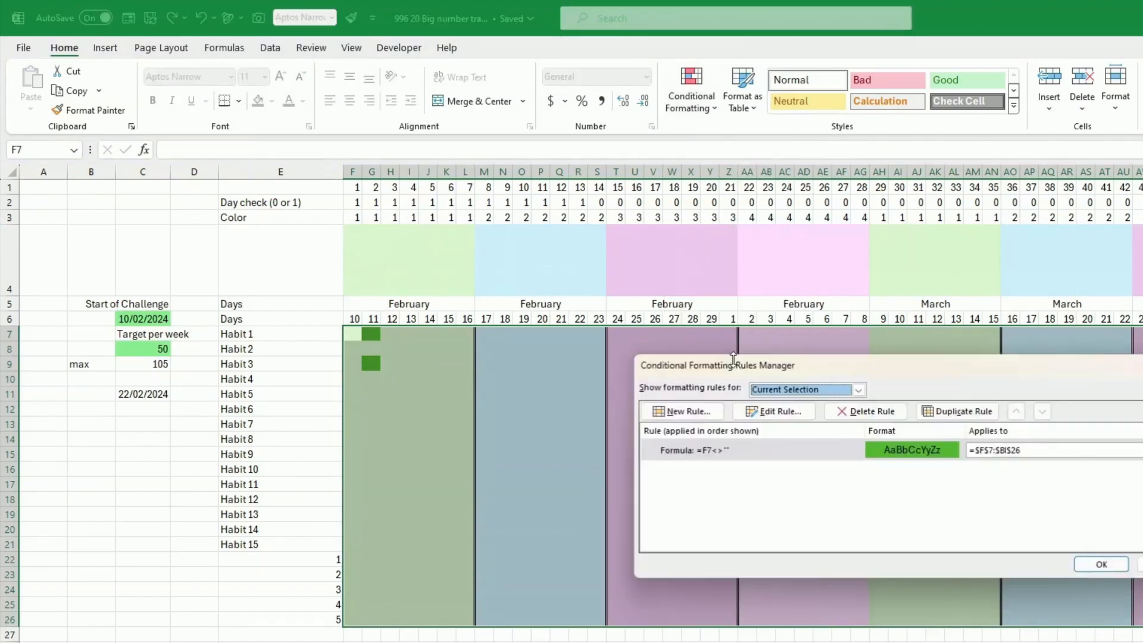
left_click(740, 452)
left_click(774, 411)
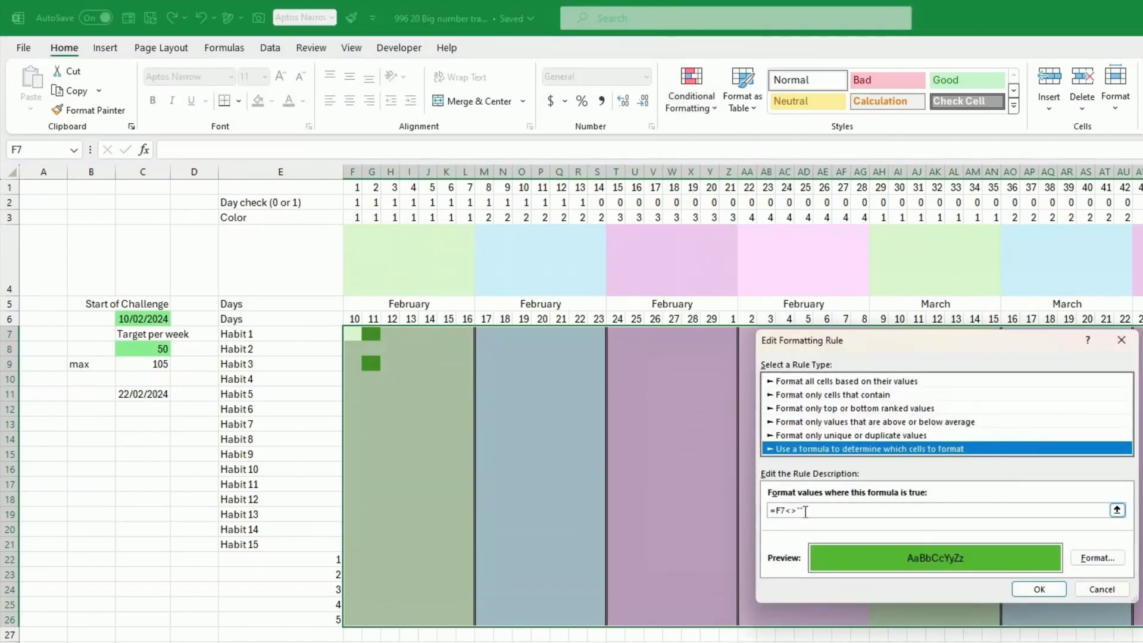
Change the tracker grid rule's formula to =AND(F7<>"",F$3=1) and apply it.
left_click(776, 509)
type("an")
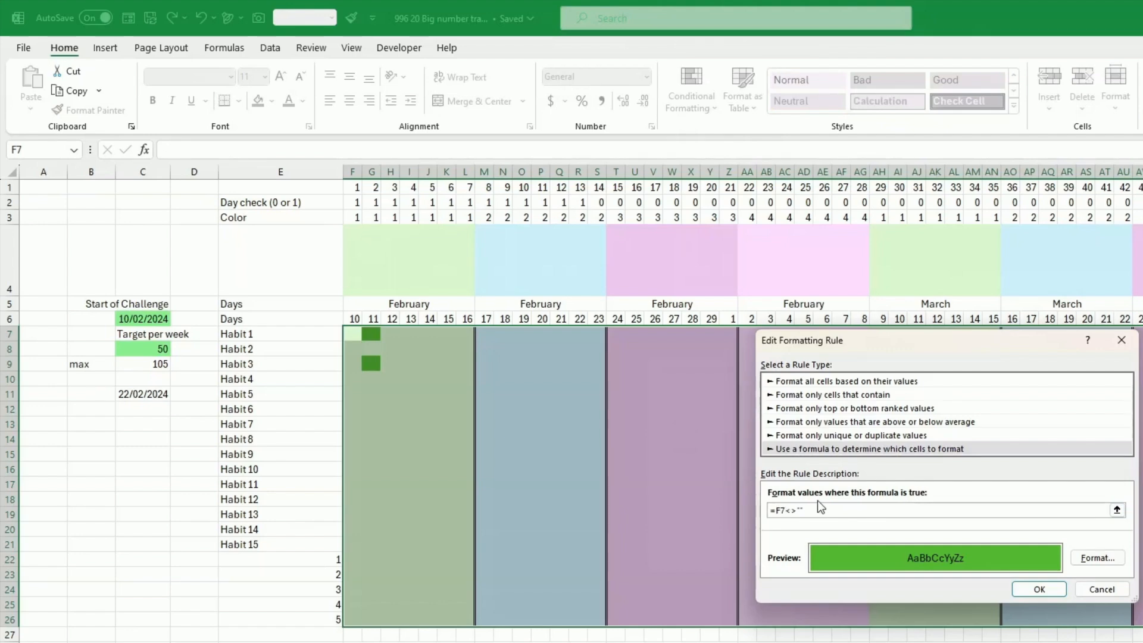
type("d(")
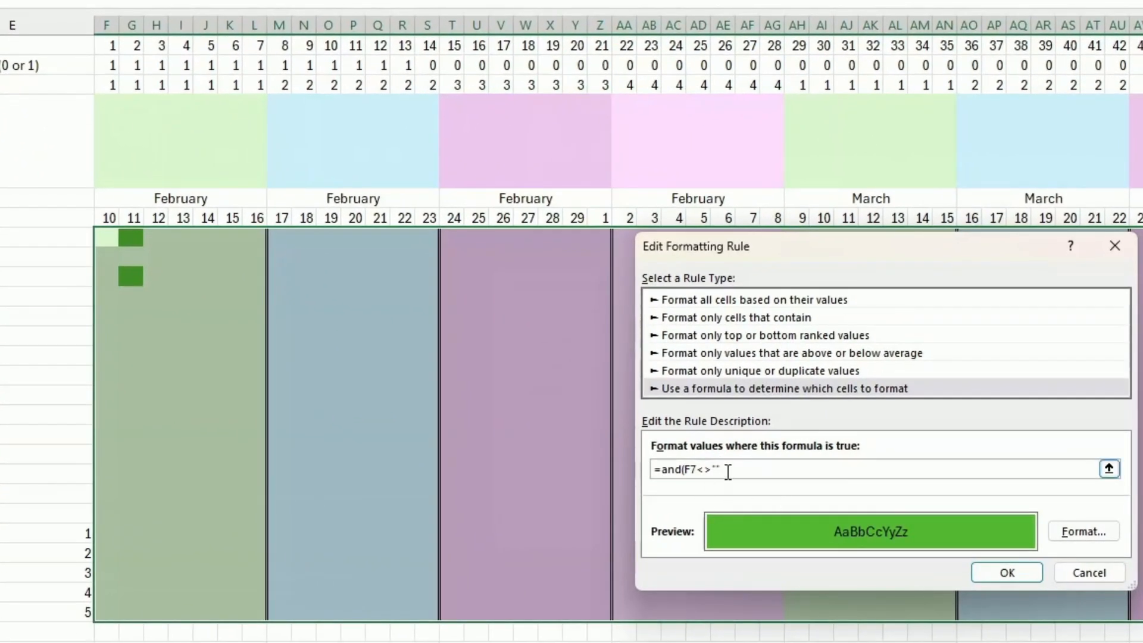
type(",")
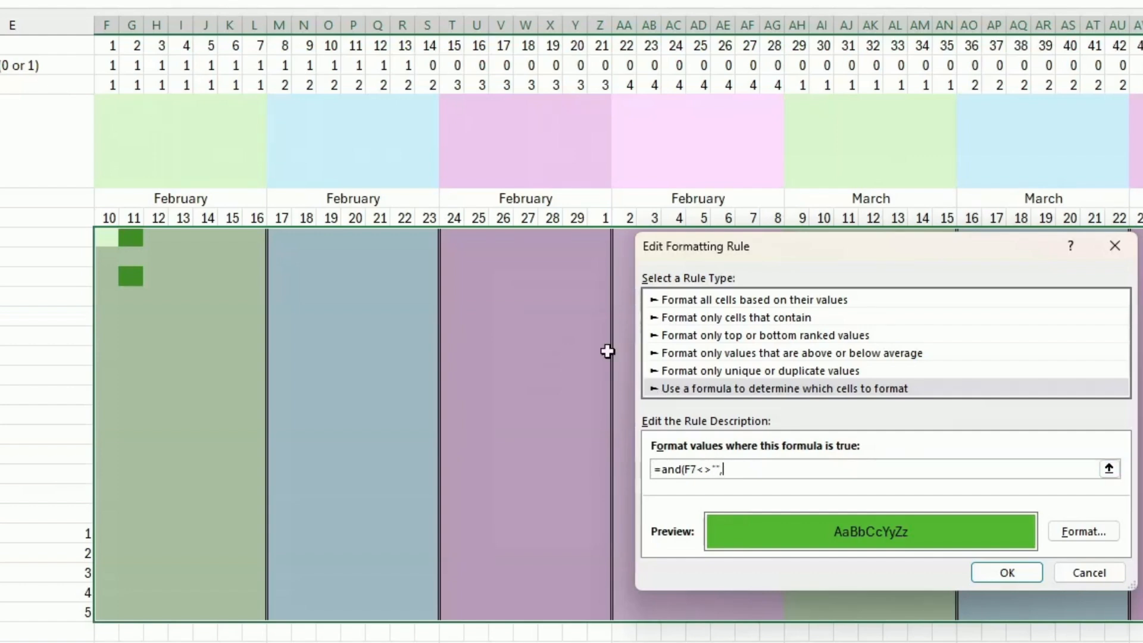
left_click(105, 88)
key("BackSpace")
key("BackSpace")
key("BackSpace")
type("f$3")
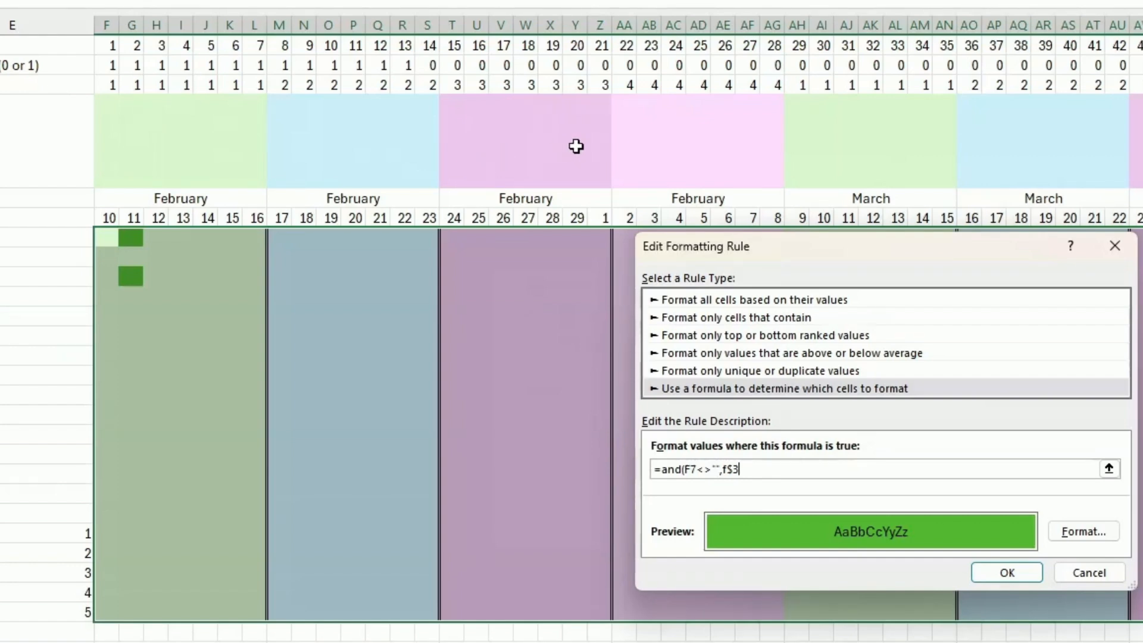
type("1=1)")
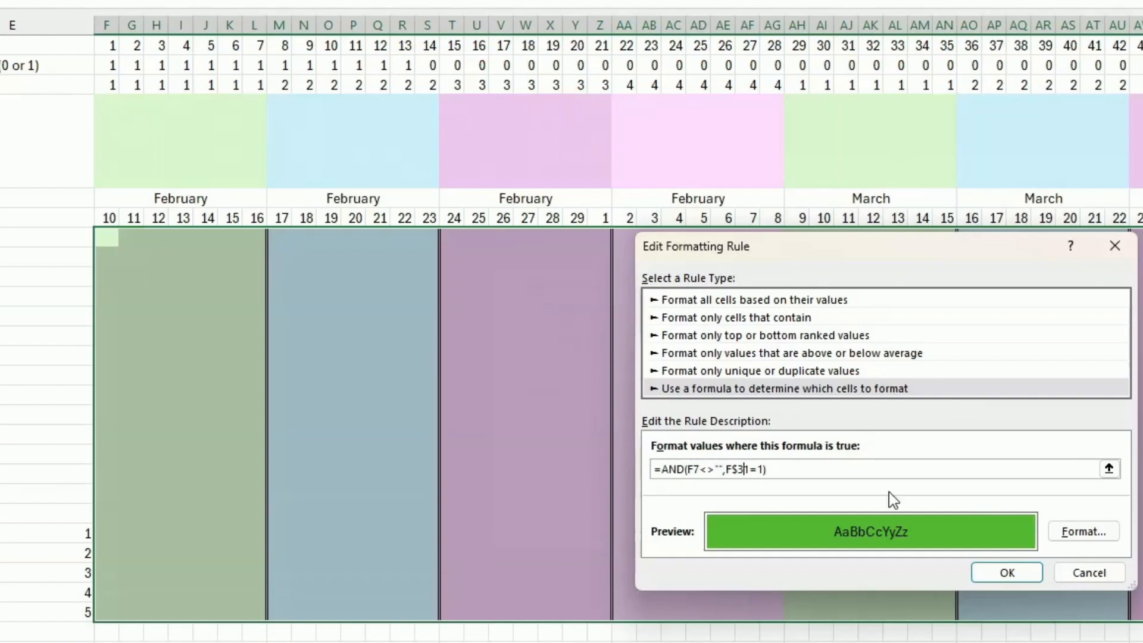
key("Delete")
left_click(982, 575)
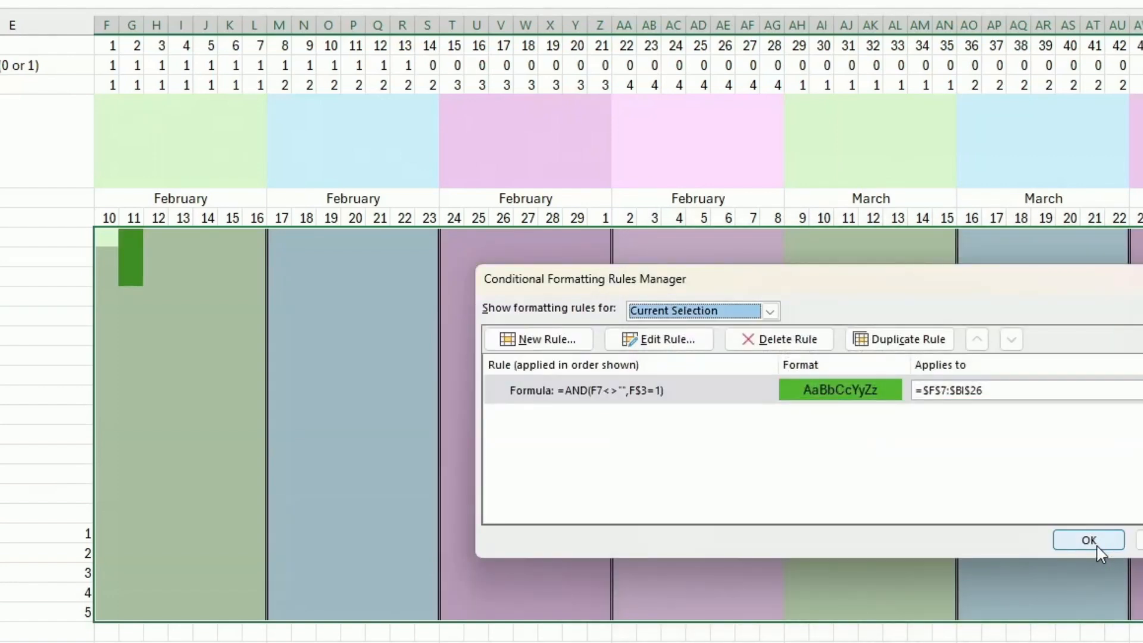
left_click(1090, 539)
Test the revised rule with an entry in AH12, in the second green week block.
left_click(626, 437)
left_click(400, 353)
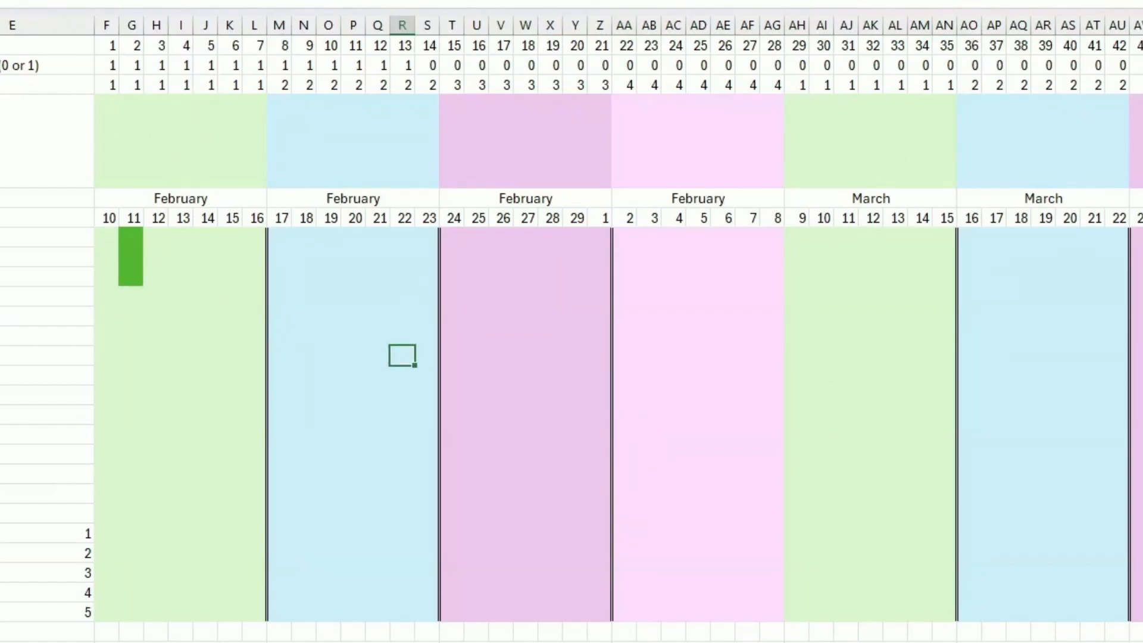
left_click(801, 334)
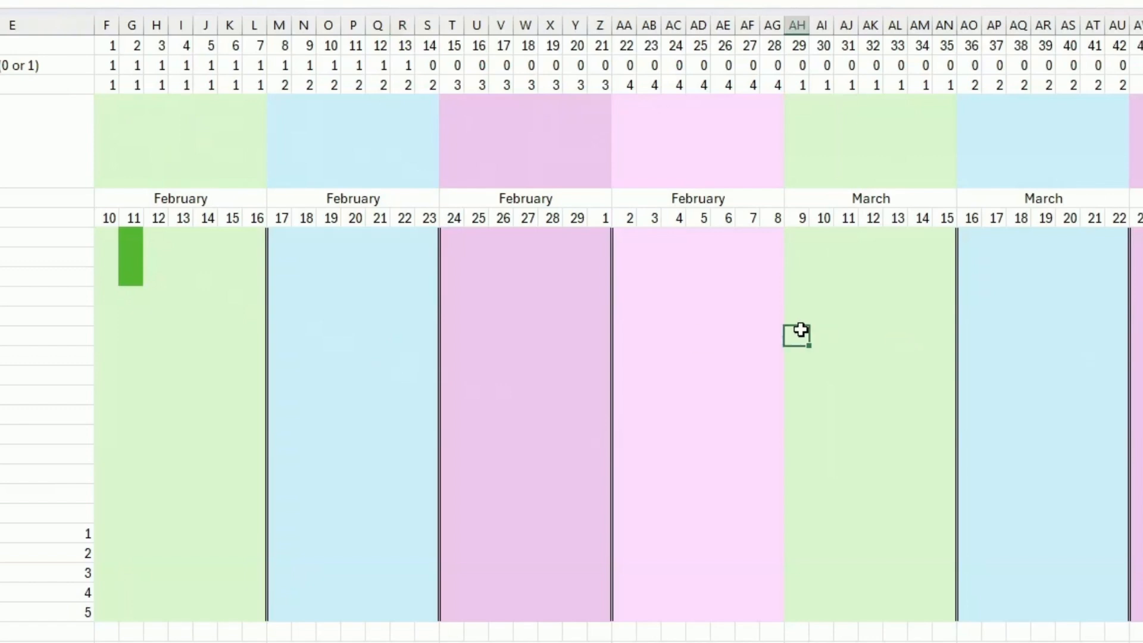
left_click(798, 332)
Bring up the conditional formatting rules of F7:BI26 and duplicate the green rule three times.
mouse_move(105, 235)
left_mouse_down()
mouse_move(1137, 483)
mouse_move(1137, 613)
left_mouse_up()
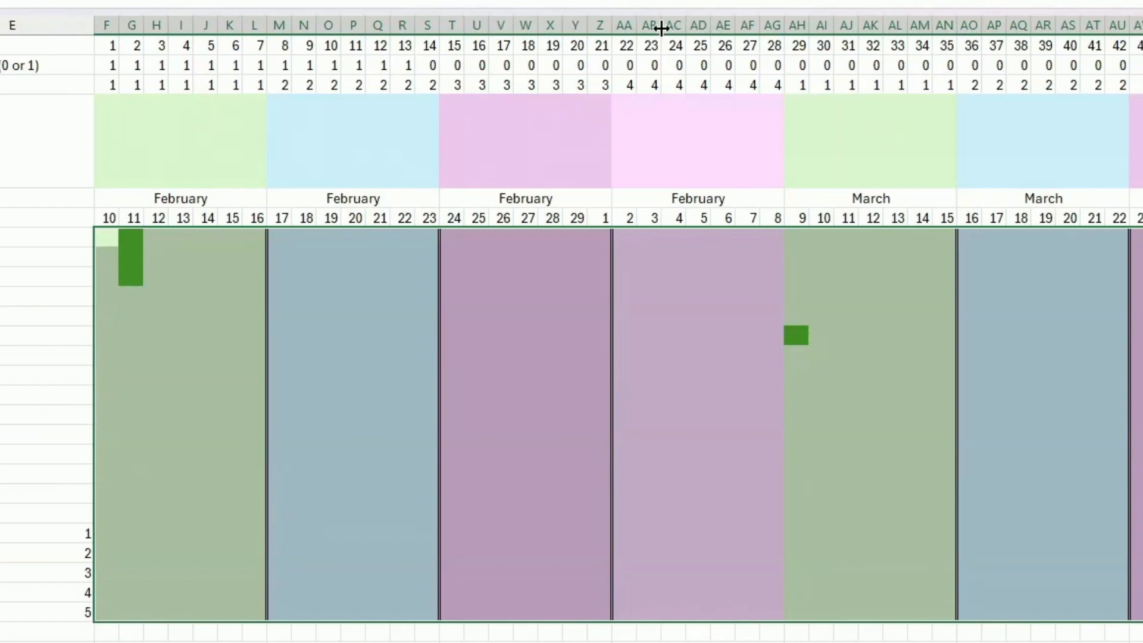
left_click(547, 2)
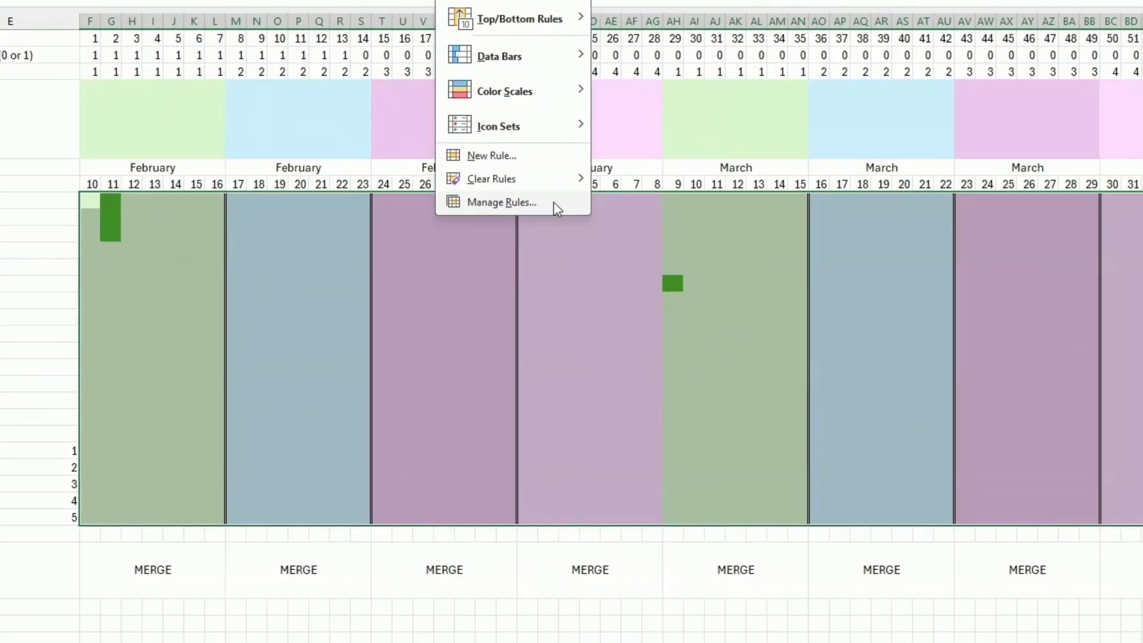
left_click(571, 231)
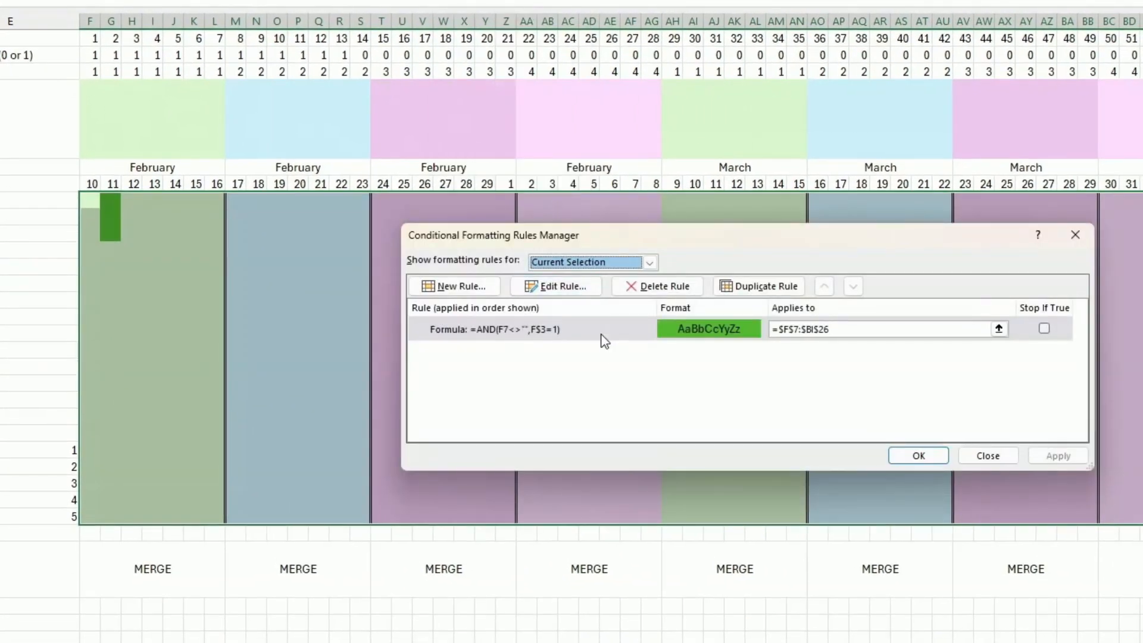
left_click(602, 333)
left_click(748, 287)
left_click(748, 287)
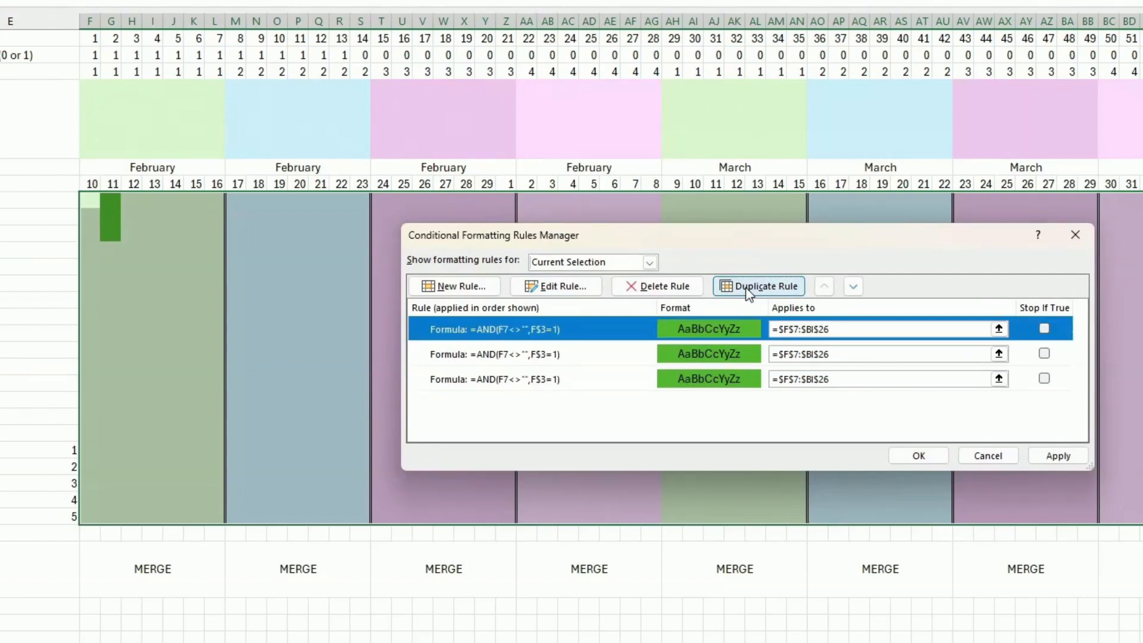
Change the first rule's formula to =AND(F7<>"",F$3=2) and give it a solid blue theme fill.
left_click(570, 287)
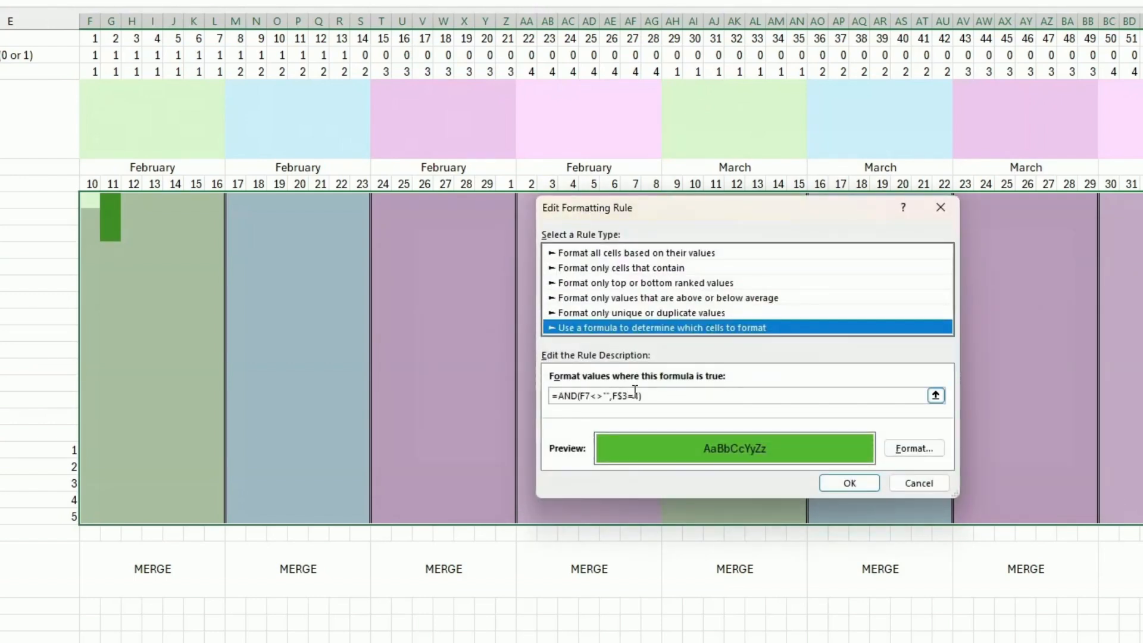
left_click(636, 394)
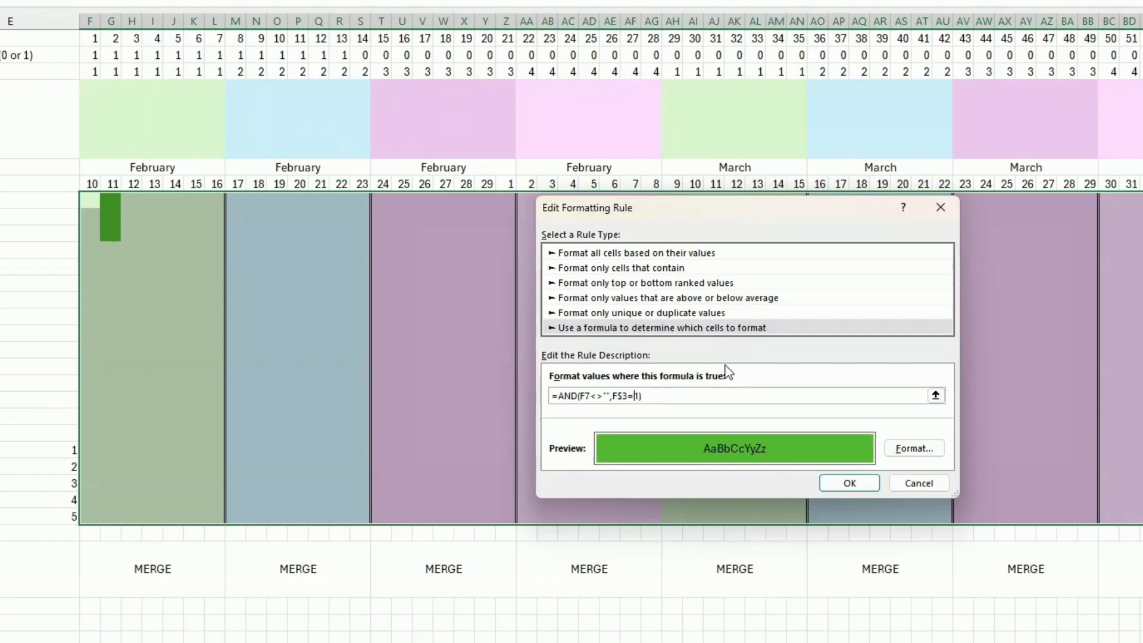
key("alt+f")
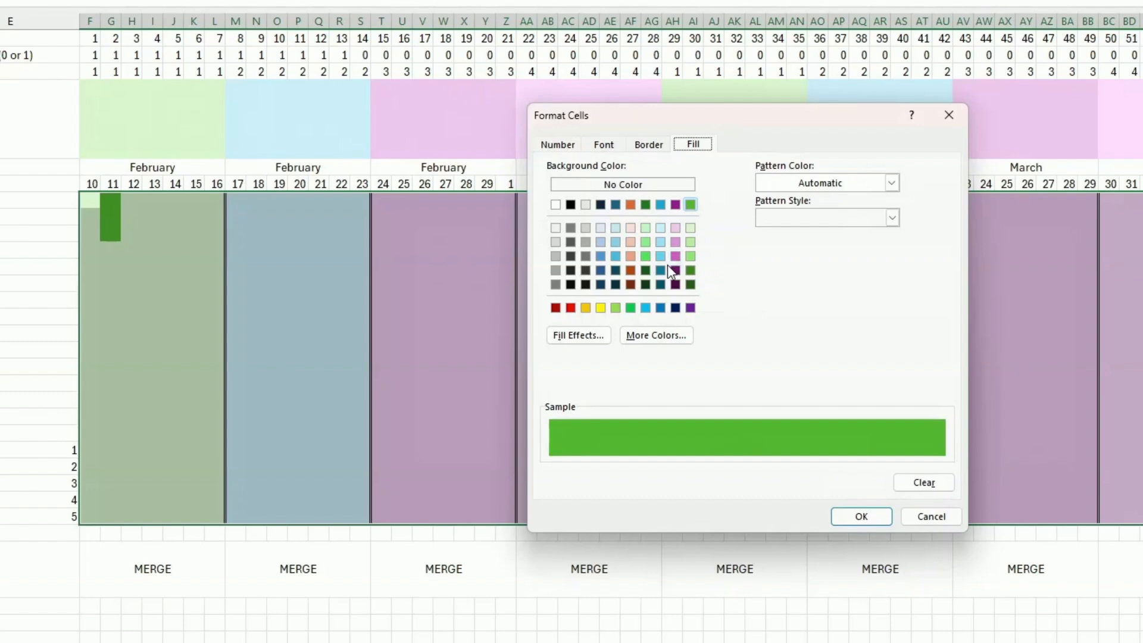
left_click(660, 209)
left_click(860, 517)
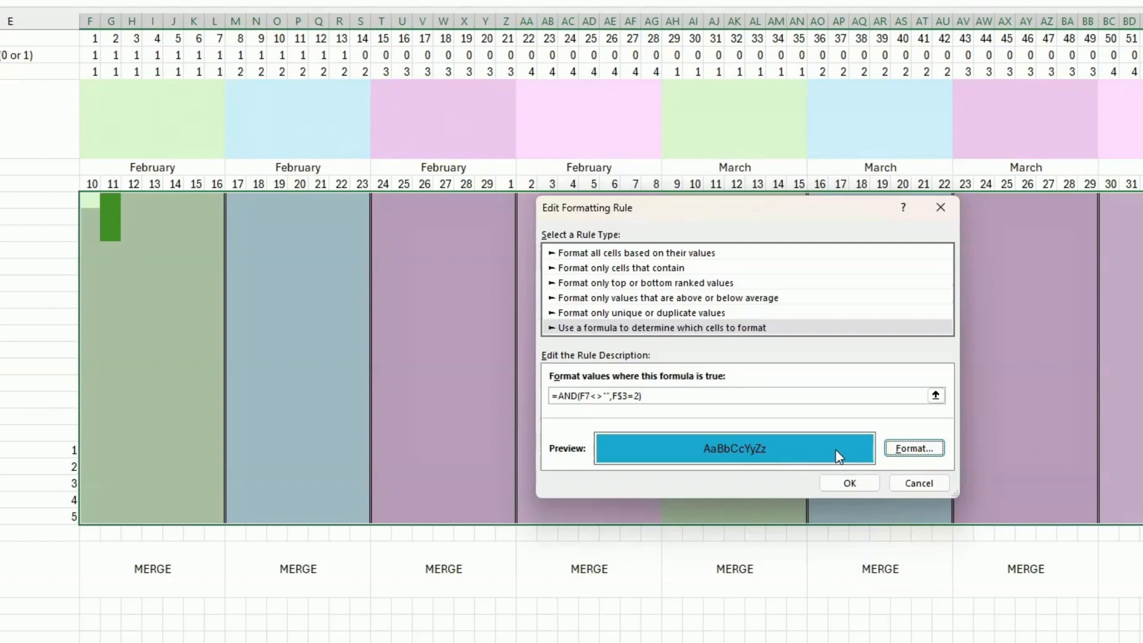
Set the F$3=2 rule's font to the same blue as its fill and save the rule.
left_click(913, 448)
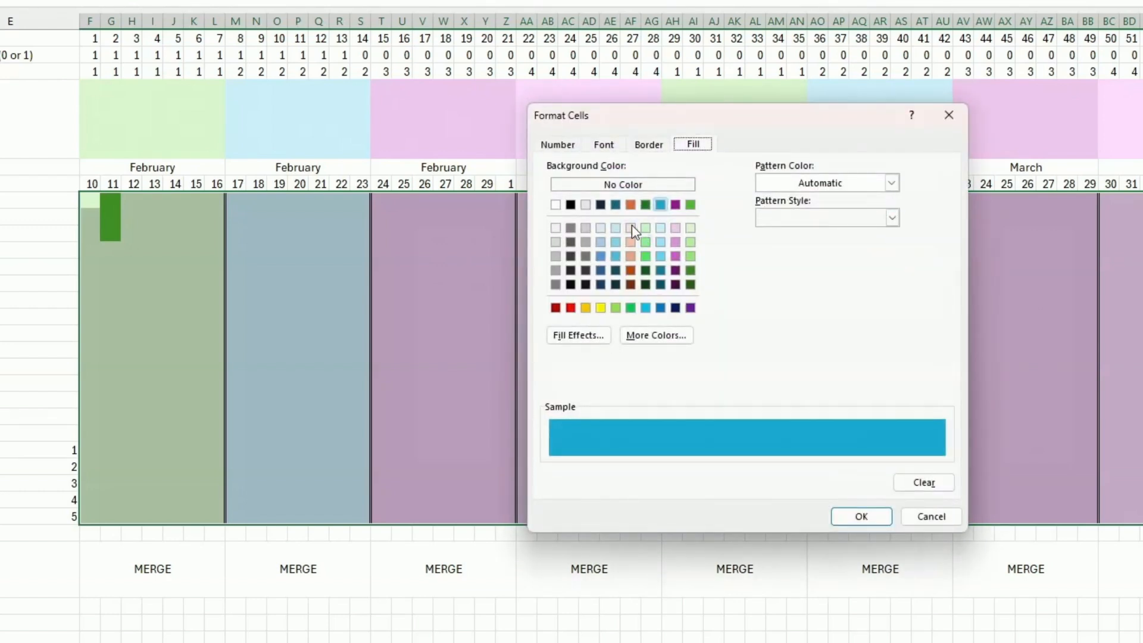
left_click(603, 145)
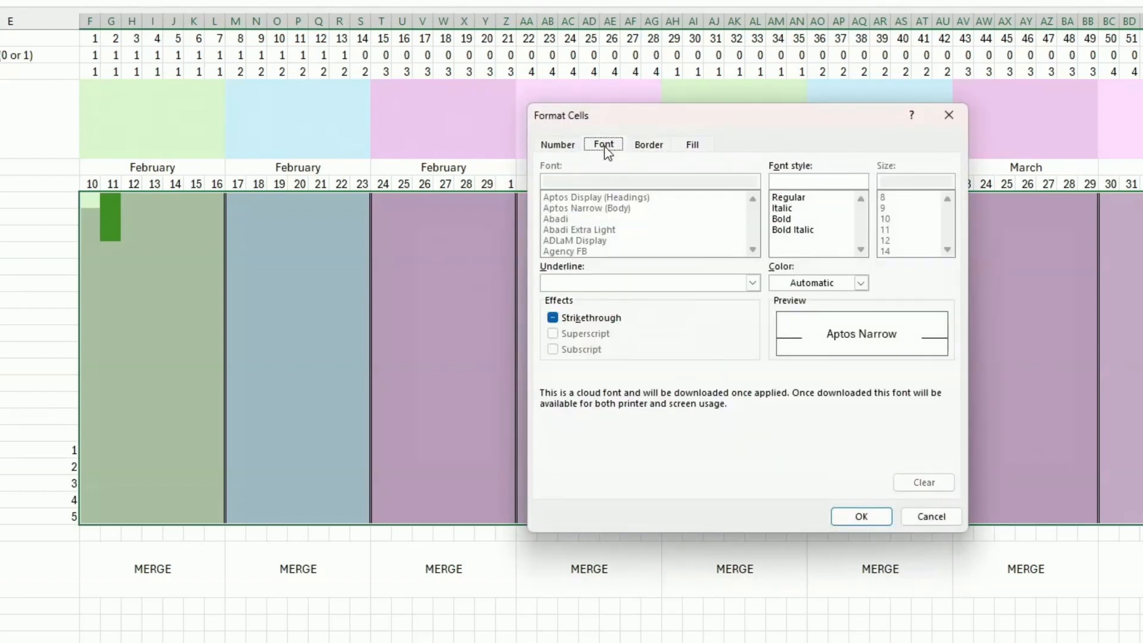
left_click(817, 286)
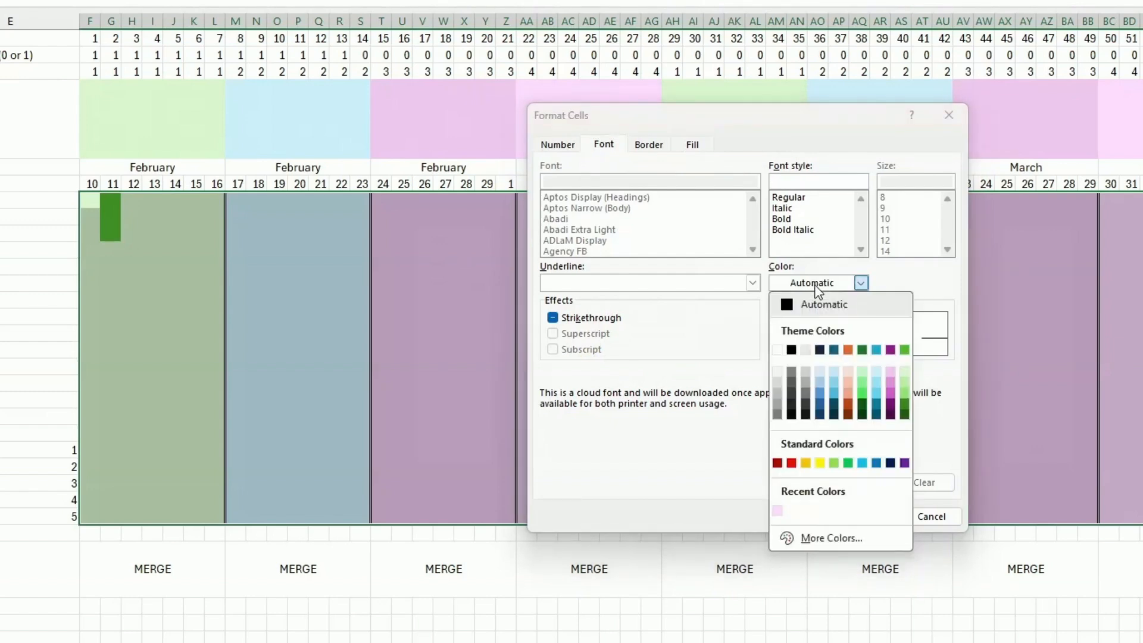
left_click(876, 350)
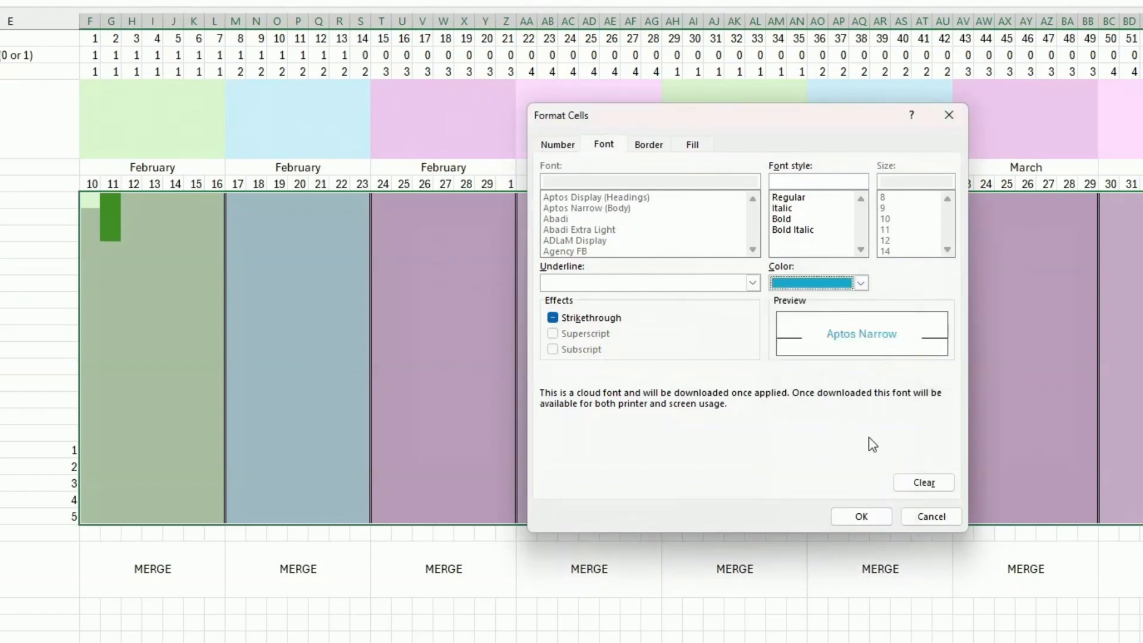
left_click(846, 519)
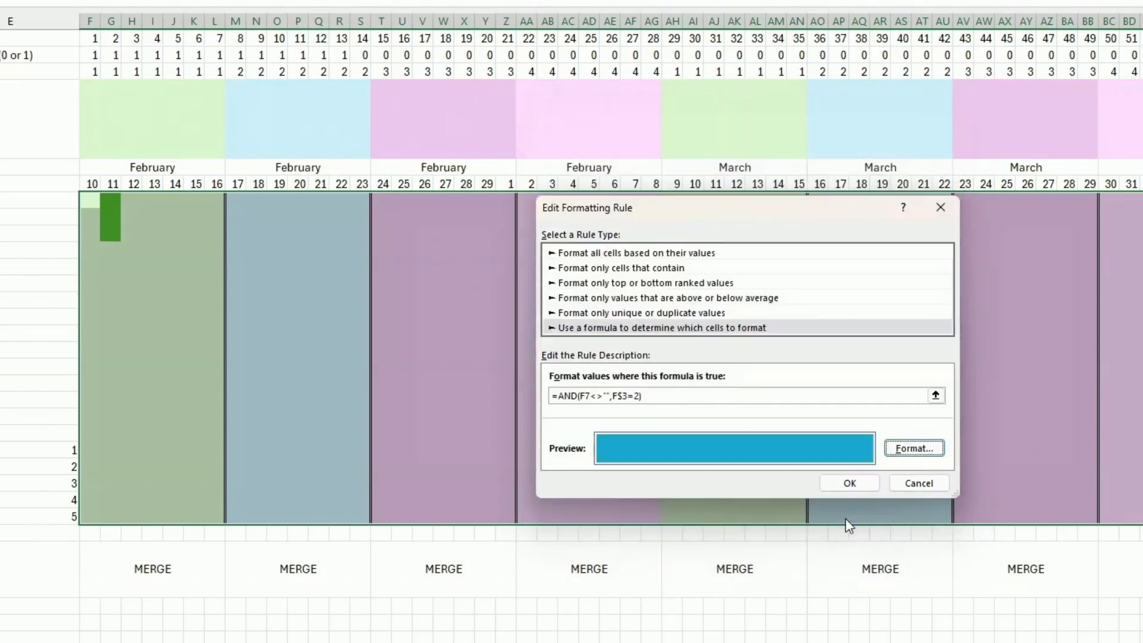
left_click(840, 484)
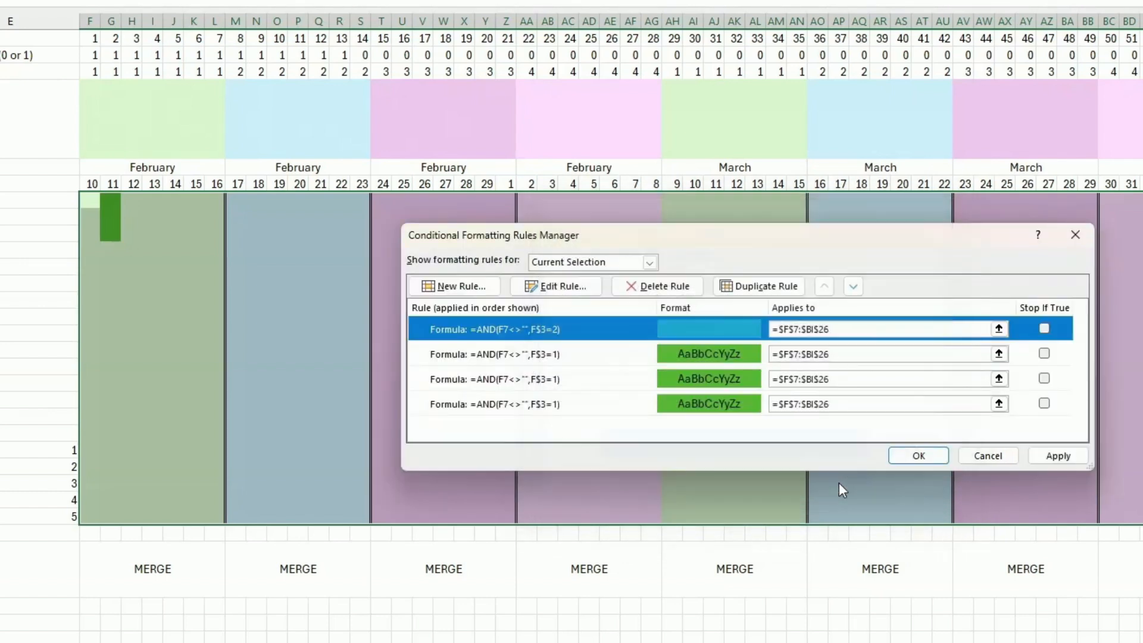
Change the third rule's formula to =AND(F7<>"",F$3=3) with a solid purple theme fill.
left_click(563, 379)
left_click(550, 286)
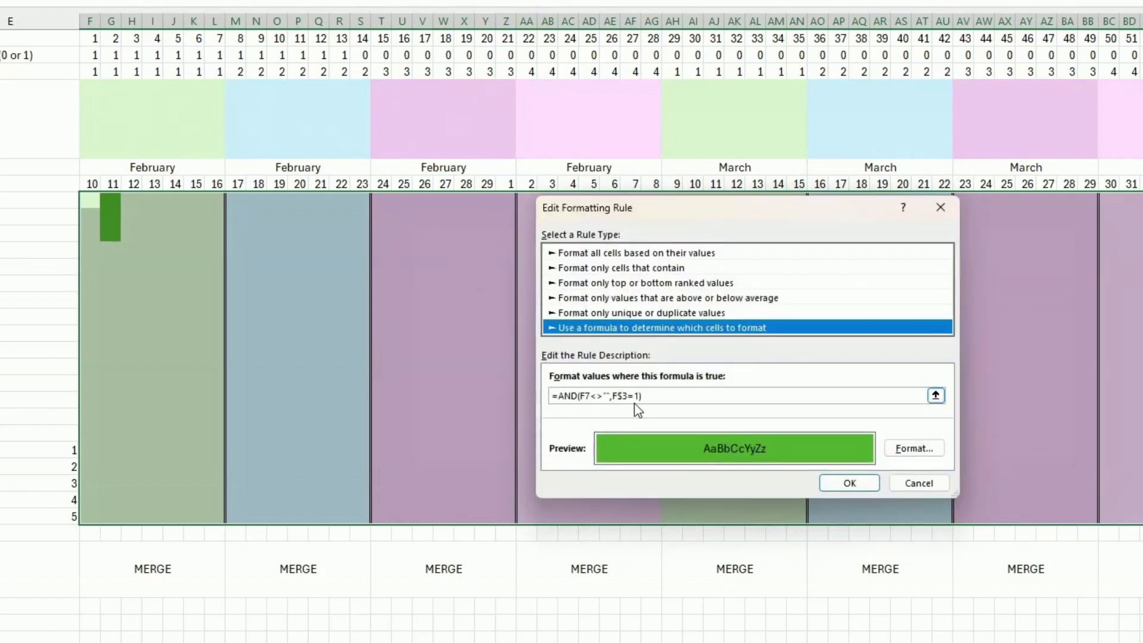
left_click(635, 395)
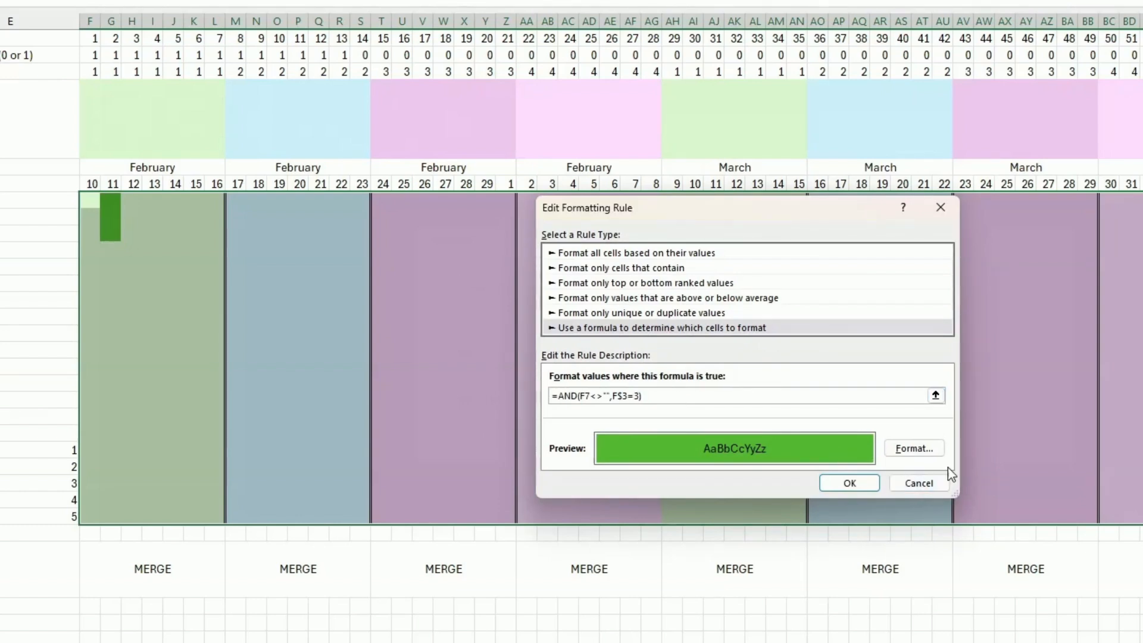
left_click(914, 450)
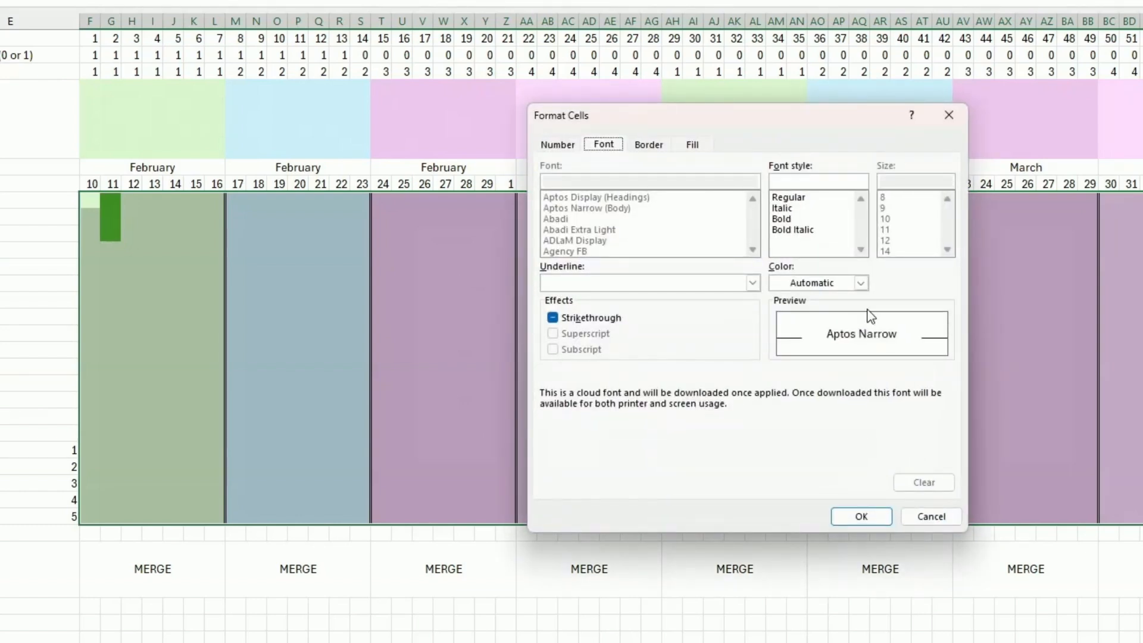
left_click(694, 144)
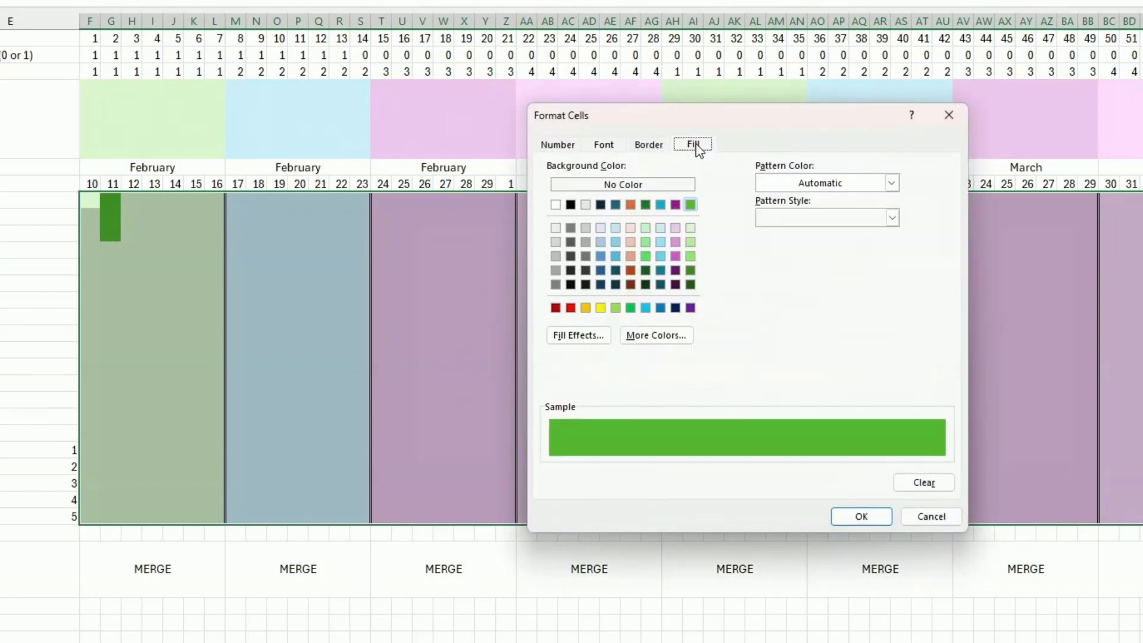
left_click(675, 204)
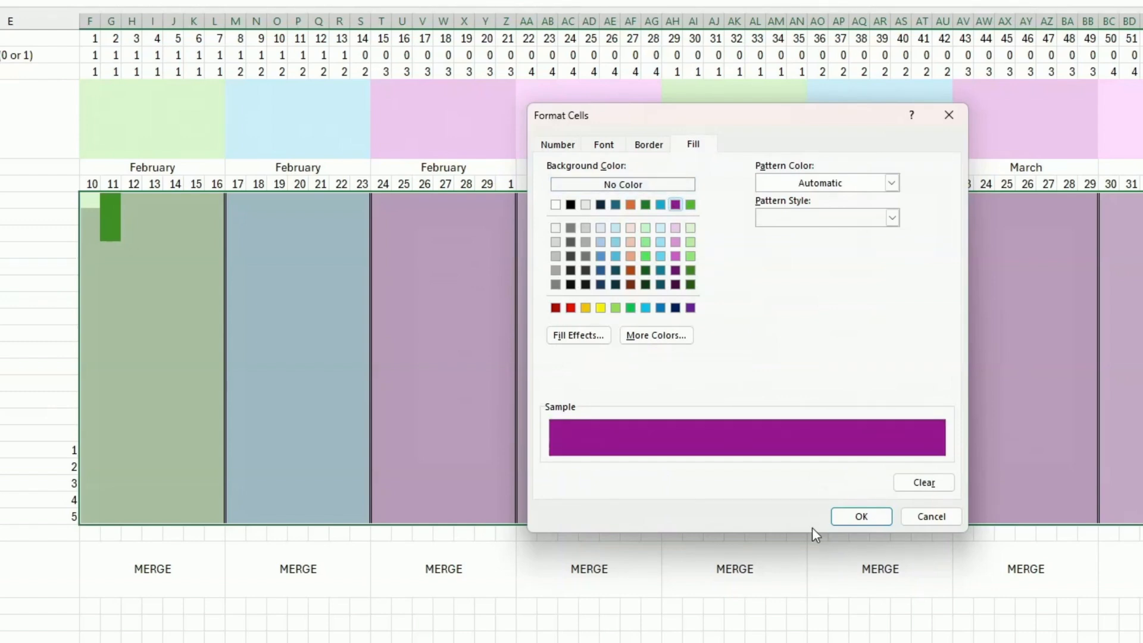
left_click(845, 516)
left_click(849, 483)
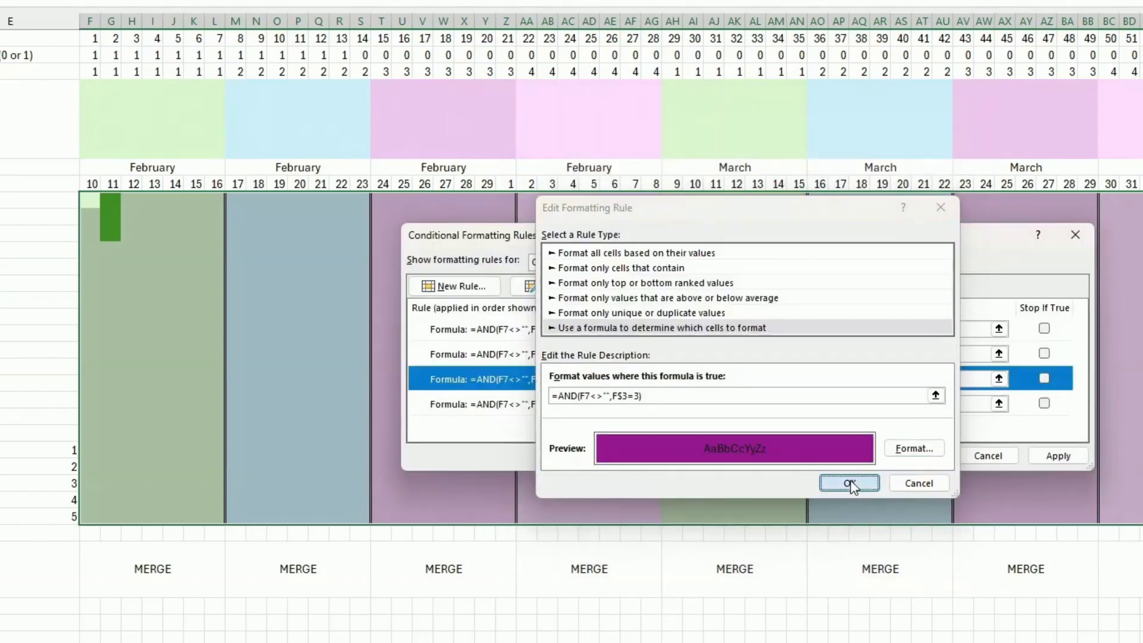
Change the fourth rule's formula to =AND(F7<>"",F$3=4).
left_click(604, 404)
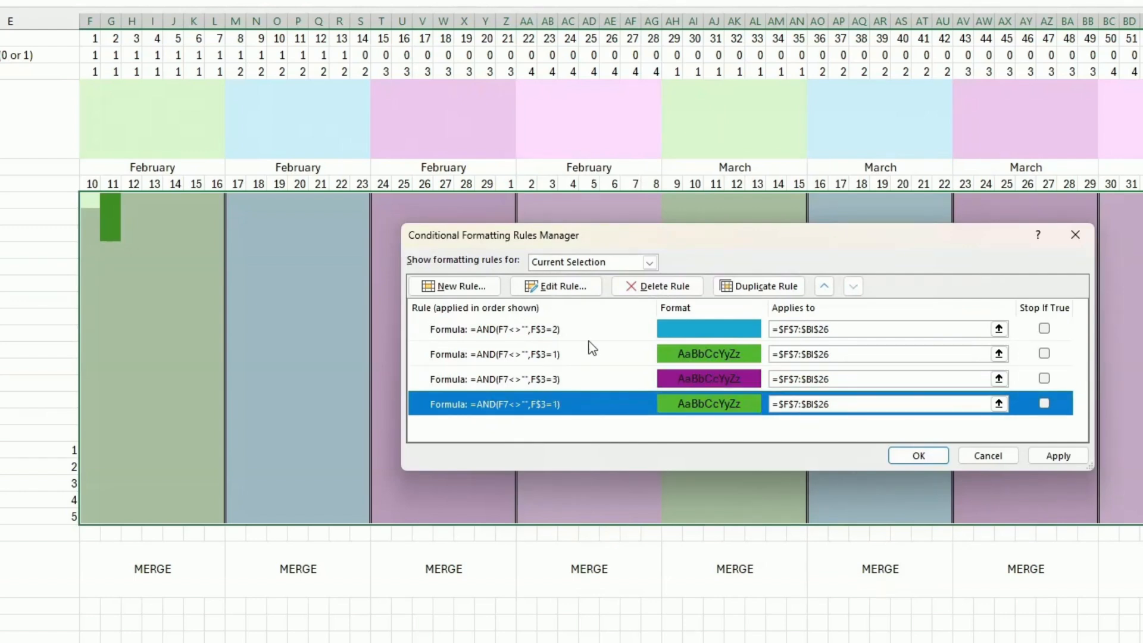
left_click(576, 296)
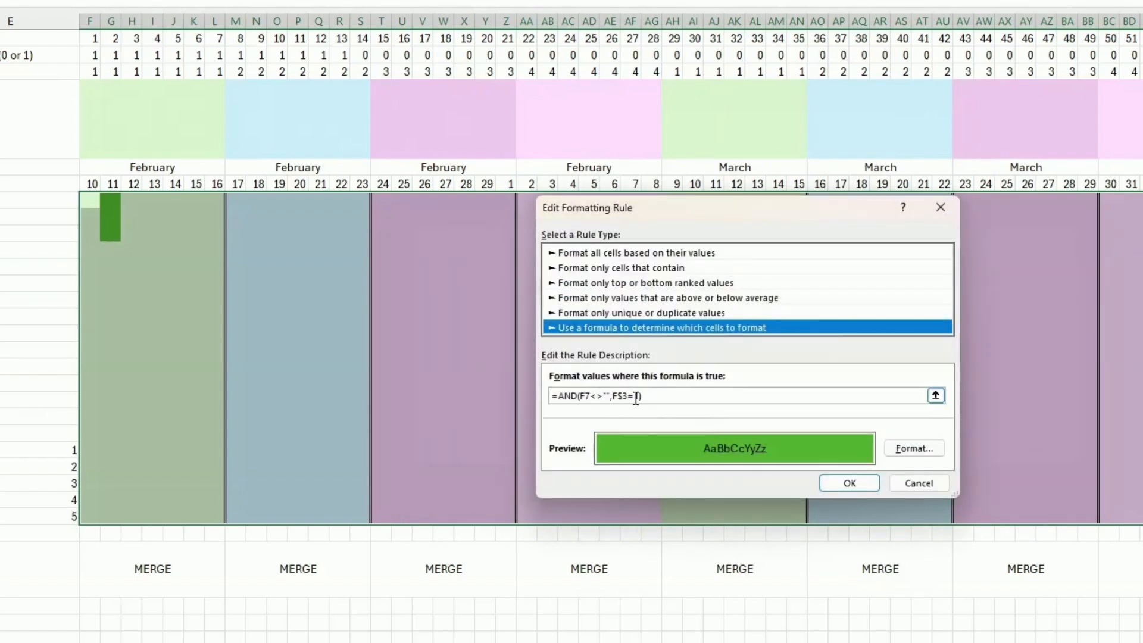
left_click(635, 397)
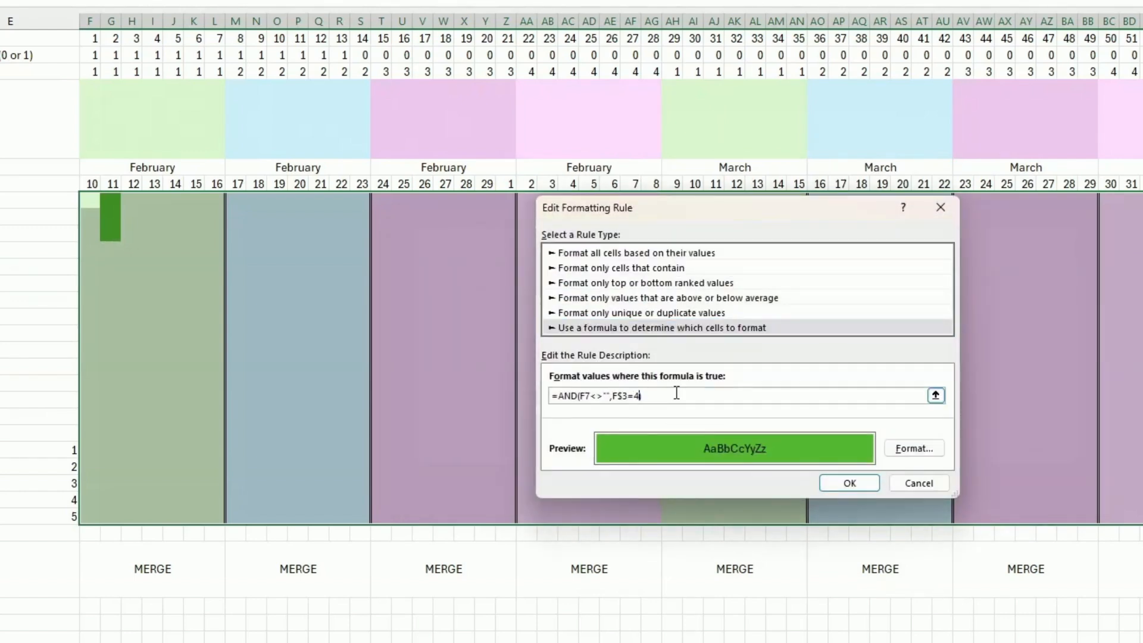
Give the F$3=4 rule a custom light red fill, #FF9393, and apply all the conditional formatting rules.
left_click(901, 447)
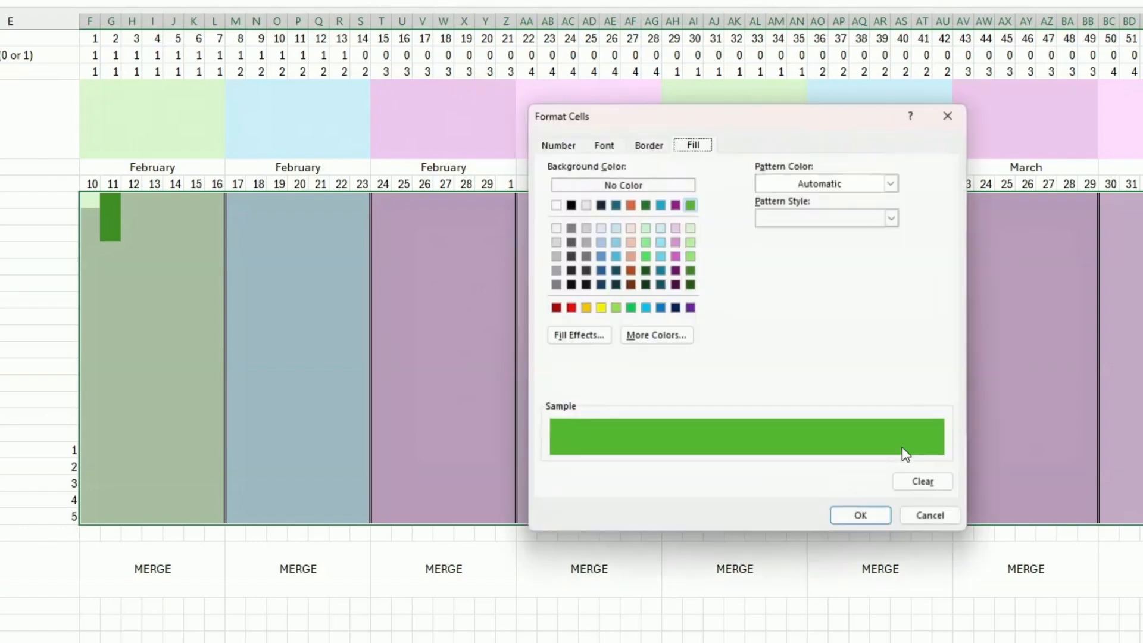
left_click(570, 308)
left_click(657, 334)
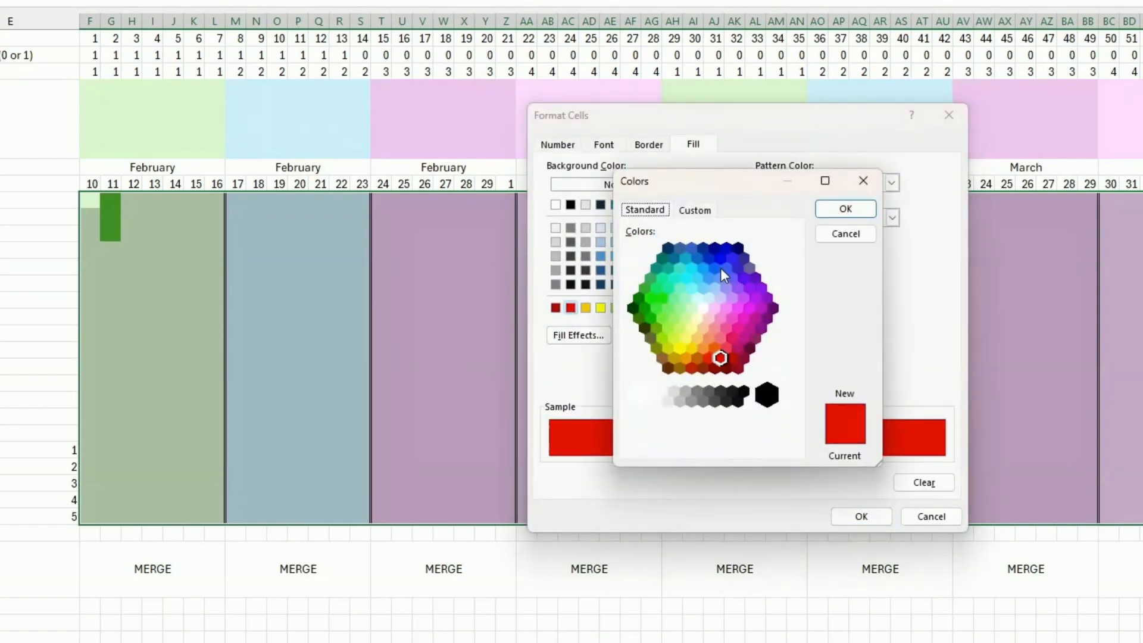
left_click(694, 209)
left_click_drag(792, 295, 794, 265)
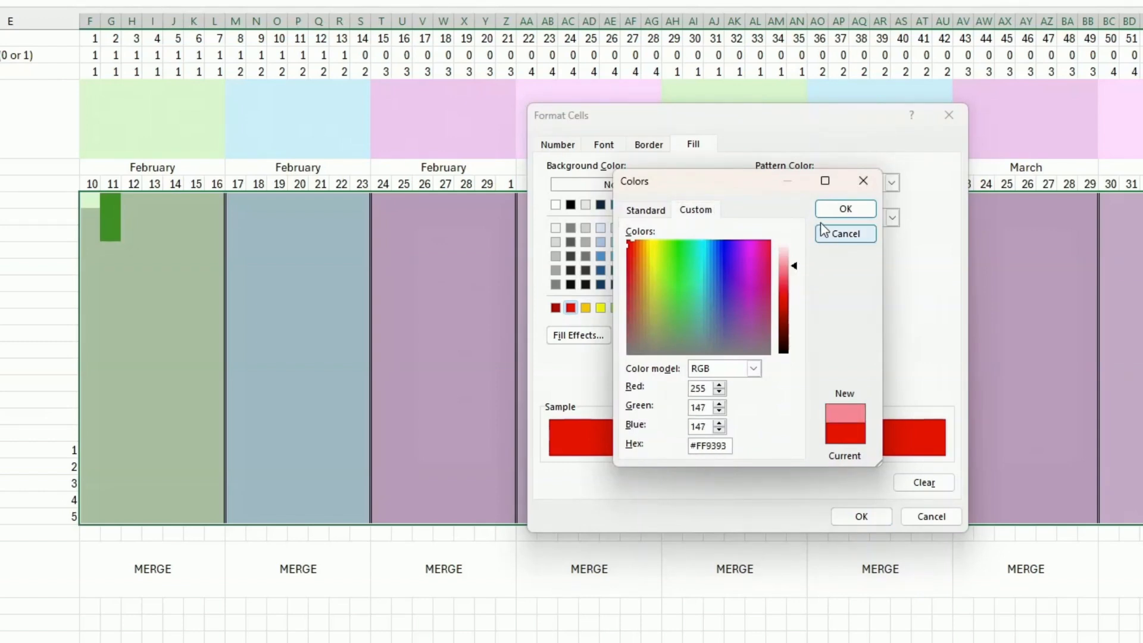
left_click(842, 208)
left_click(862, 516)
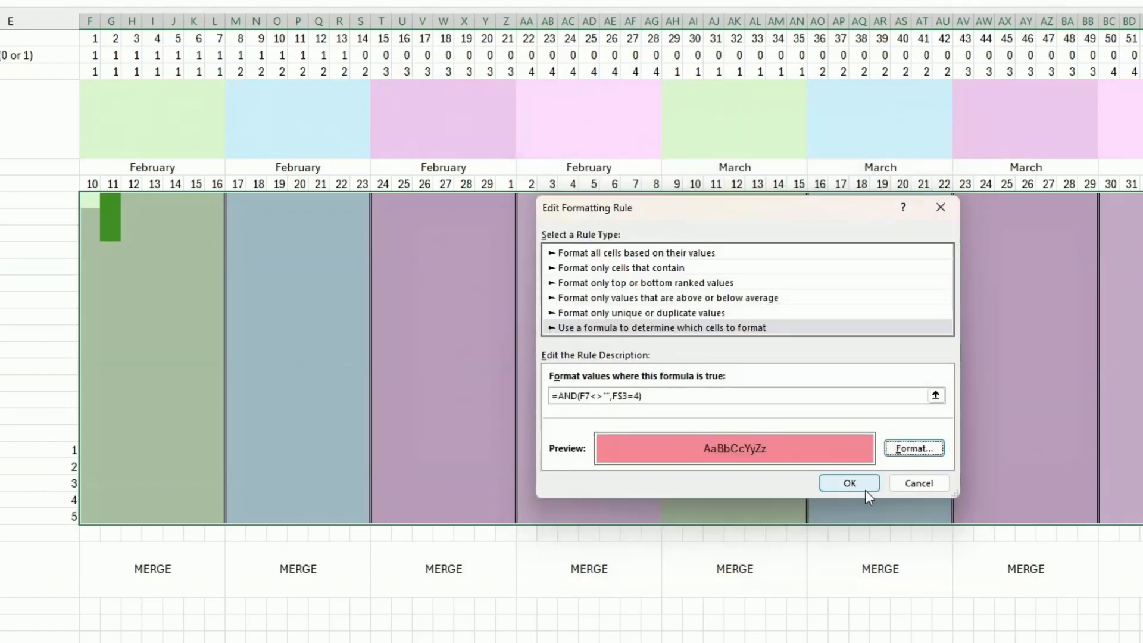
left_click(861, 483)
left_click(1052, 454)
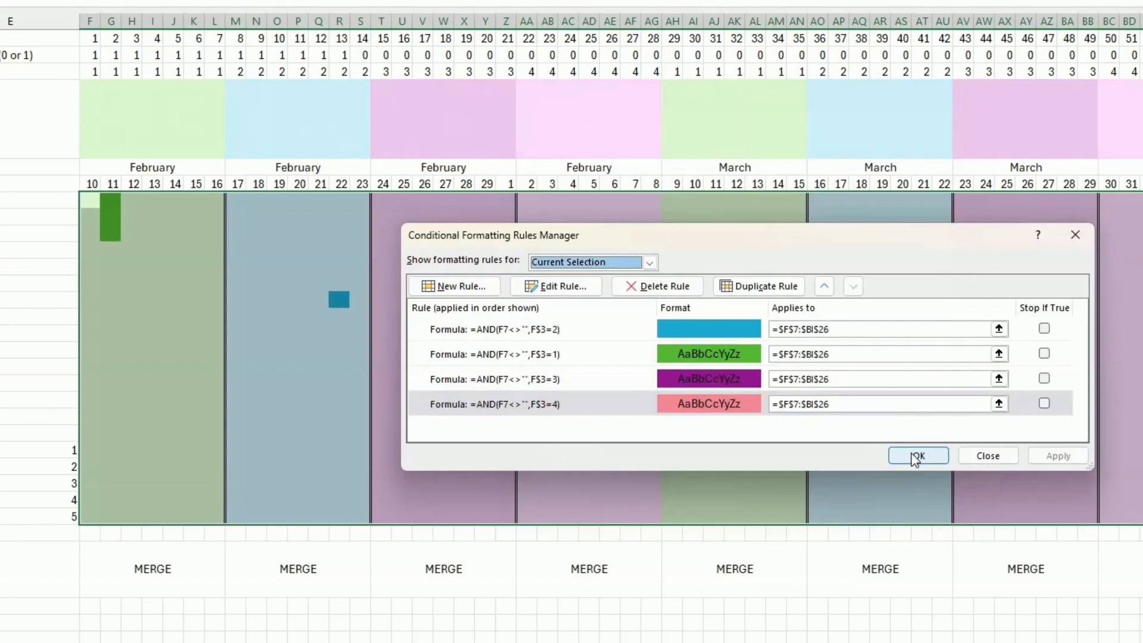
left_click(892, 455)
Enter 1 for Habit 10 in U16 and AB16 to test the purple and light red rules.
left_click(402, 349)
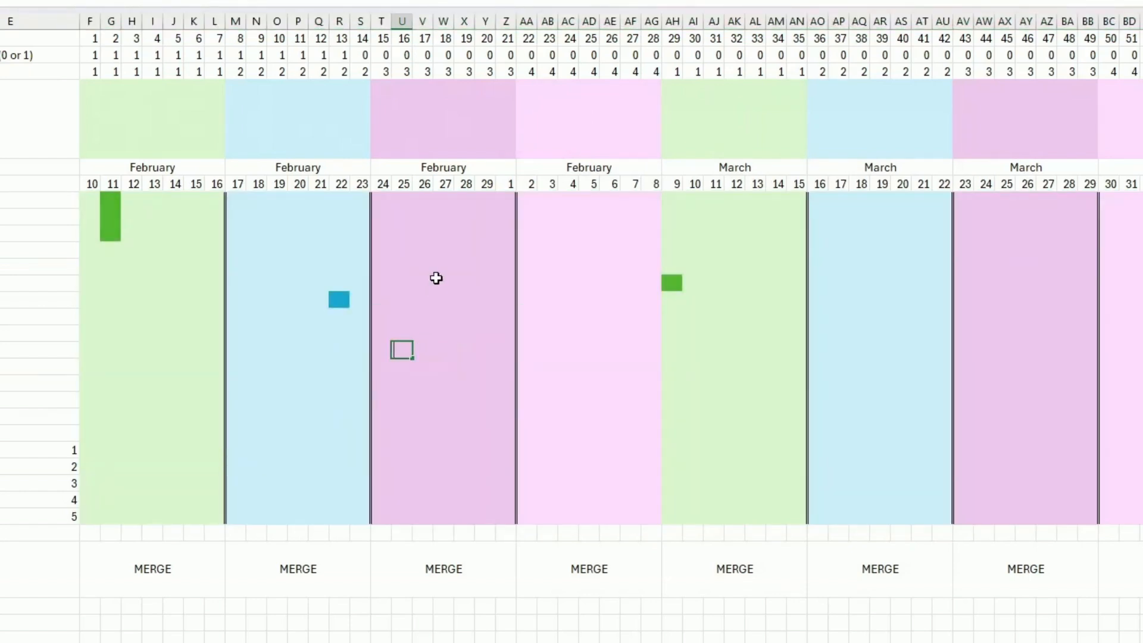
type("1")
key("Right")
key("Right")
key("Right")
key("Right")
key("Right")
key("Right")
key("Right")
type("1")
key("Right")
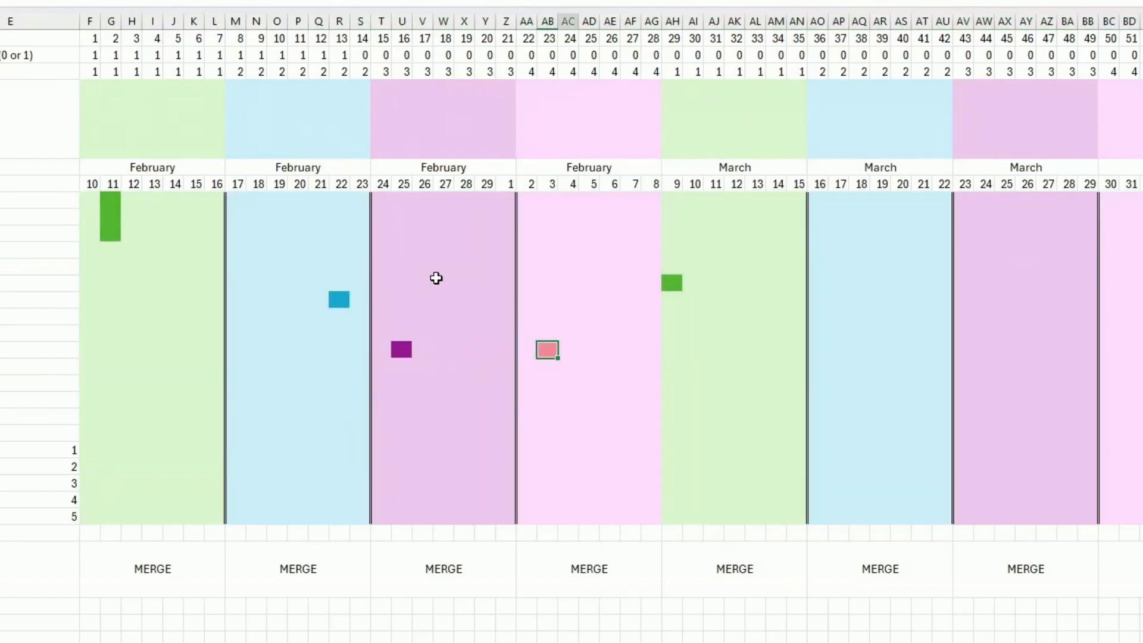
Enter 1 in cells AC16 to AC18 and AC12 to AC14 of the fourth week.
type("1")
key("Down")
type("1")
key("Down")
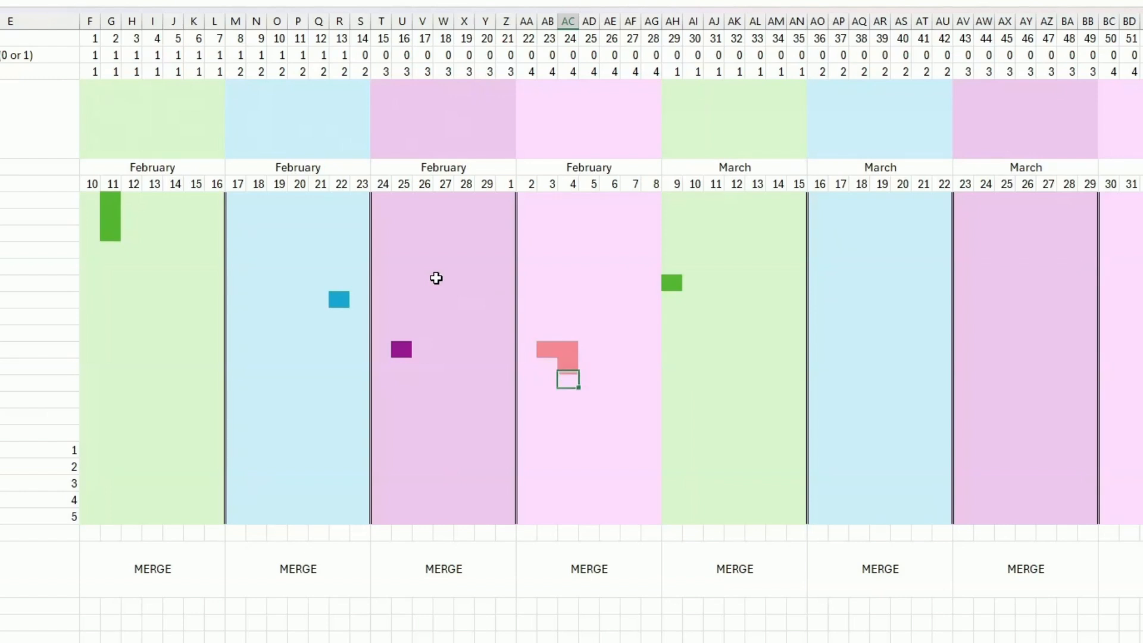
type("1")
key("Up")
key("Up")
key("Up")
key("Up")
type("1")
key("Up")
type("1")
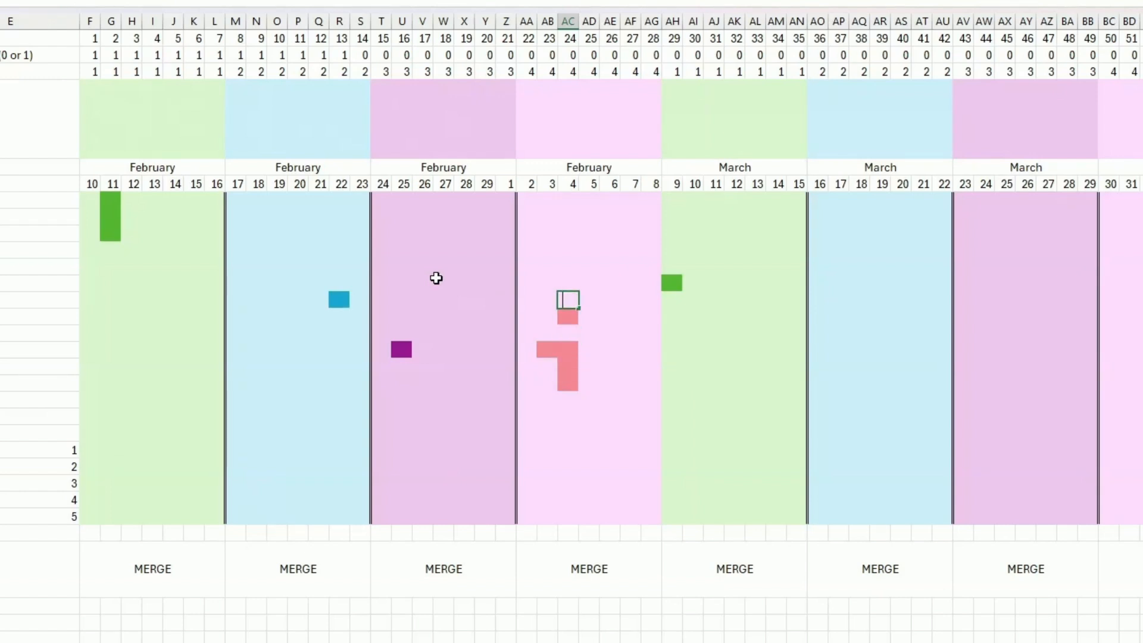
key("Up")
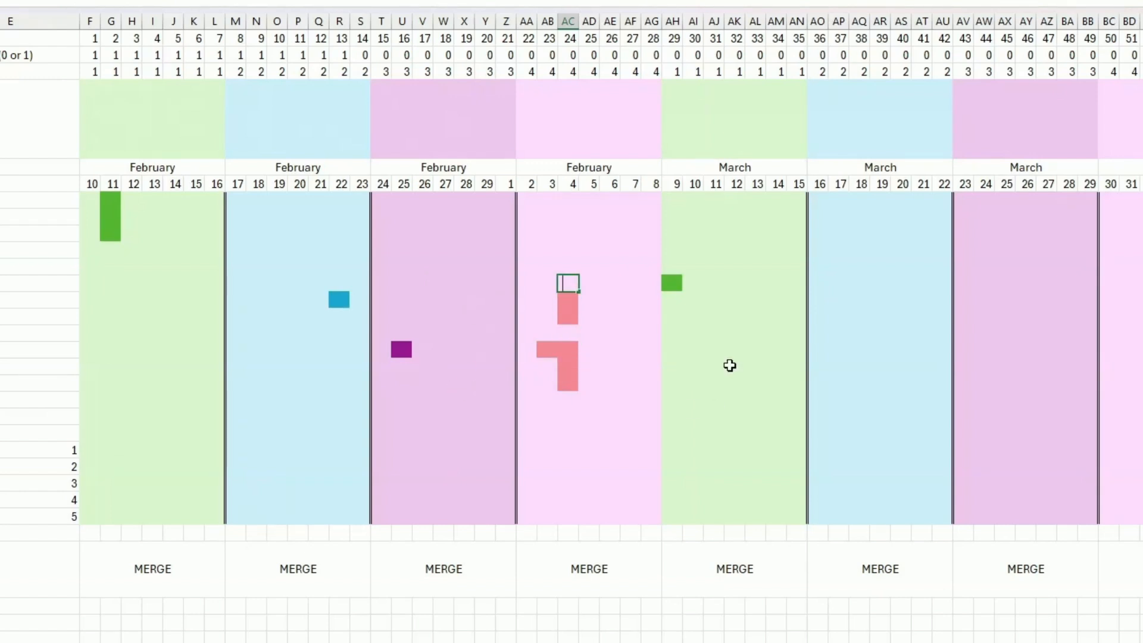
key("Down")
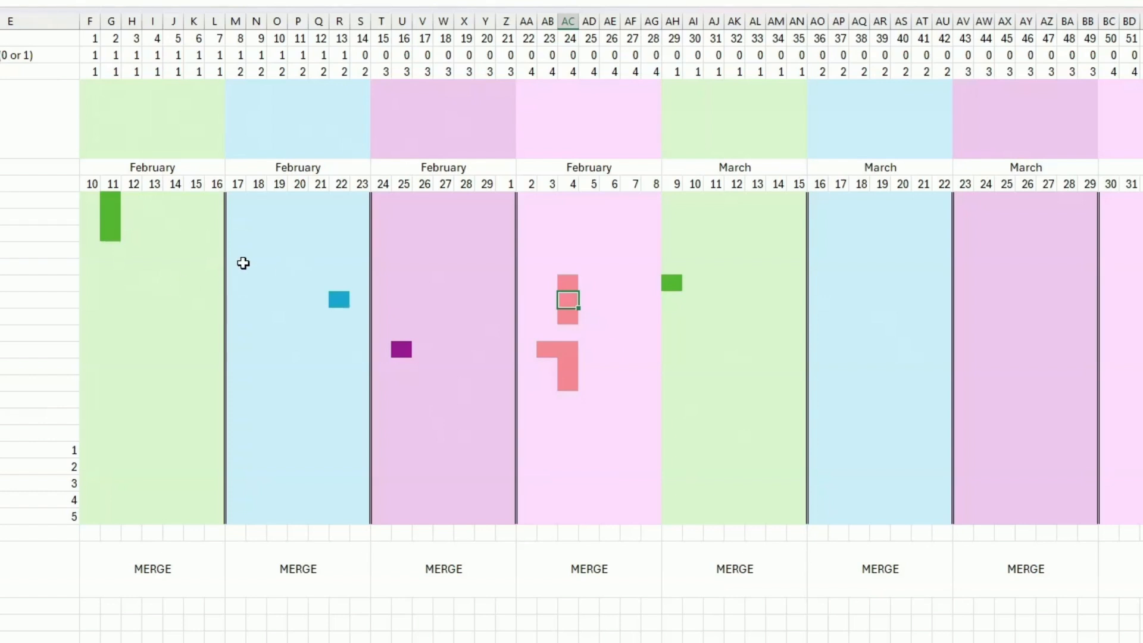
left_click_drag(87, 204, 1136, 519)
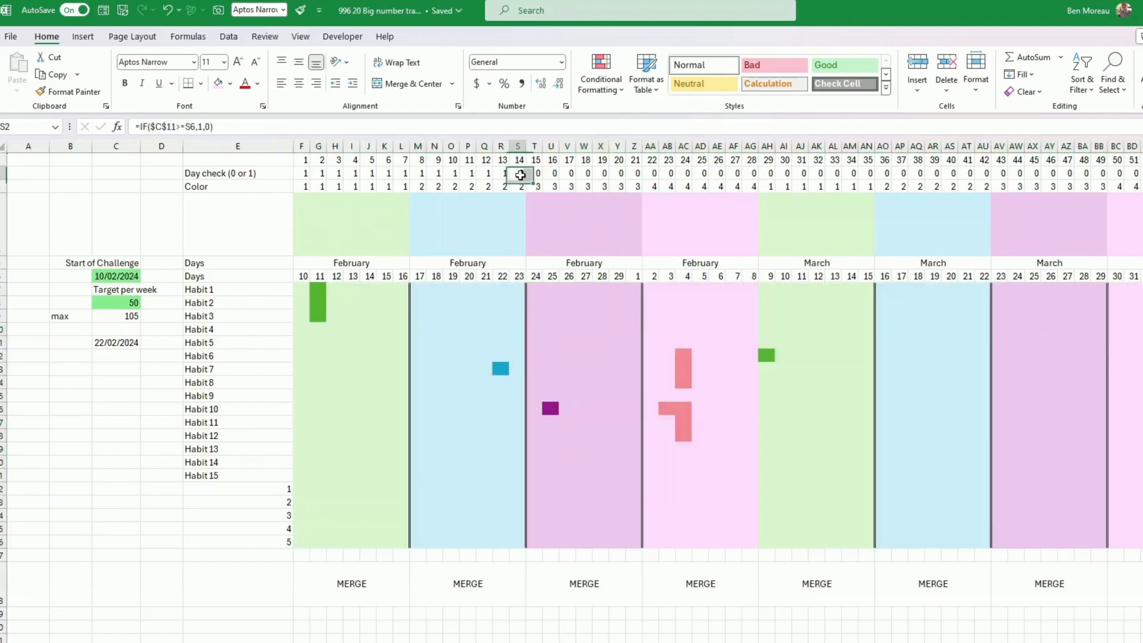
left_click(519, 174)
left_click_drag(520, 174, 520, 250)
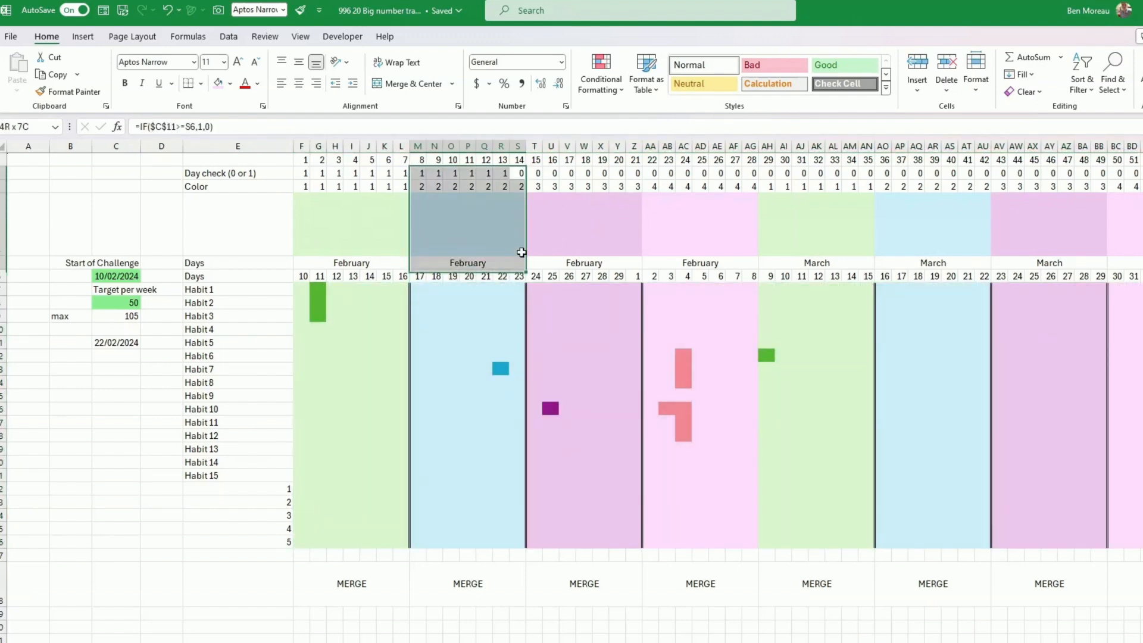
left_click(518, 172)
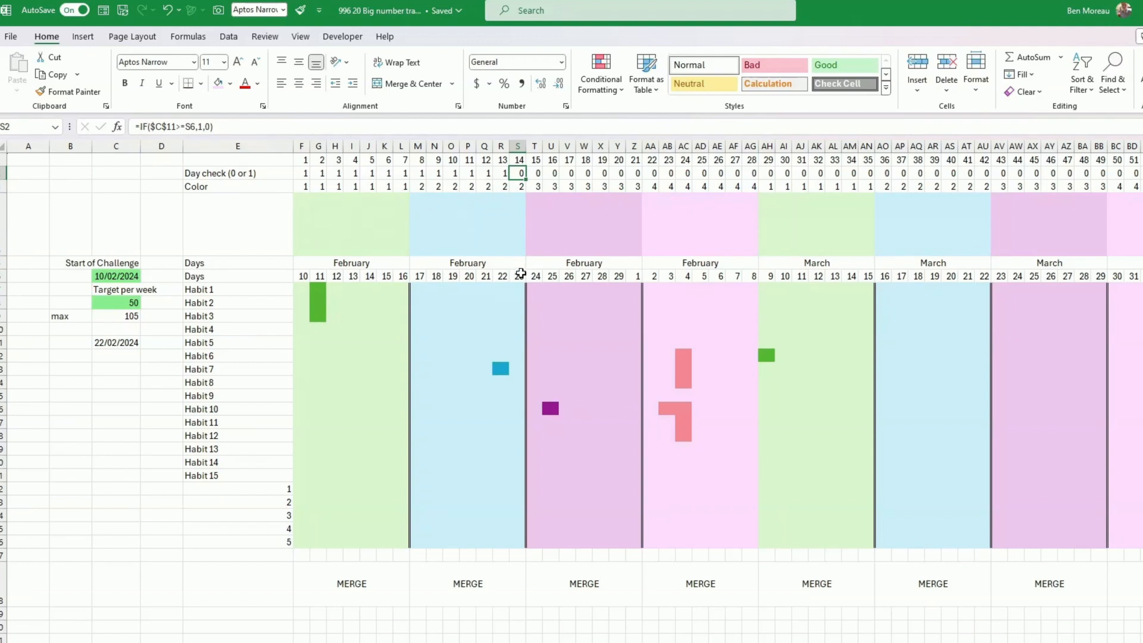
left_click_drag(517, 289, 520, 543)
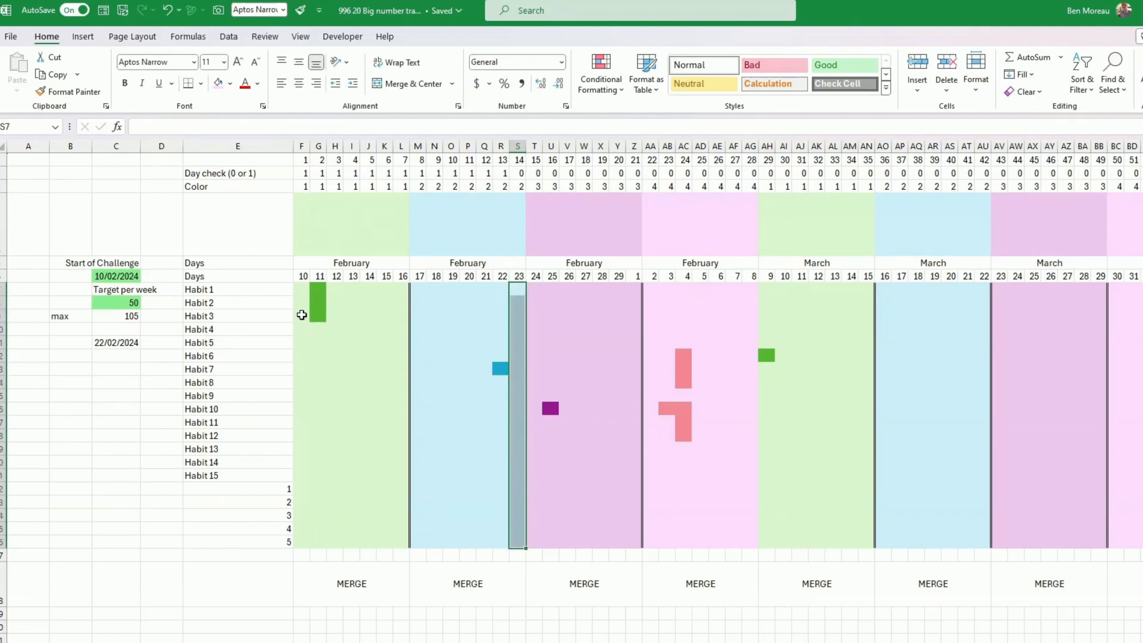
Bring up the conditional formatting rules of F7:BI26 and duplicate the blue F$3=2 rule.
left_click_drag(306, 289, 1140, 541)
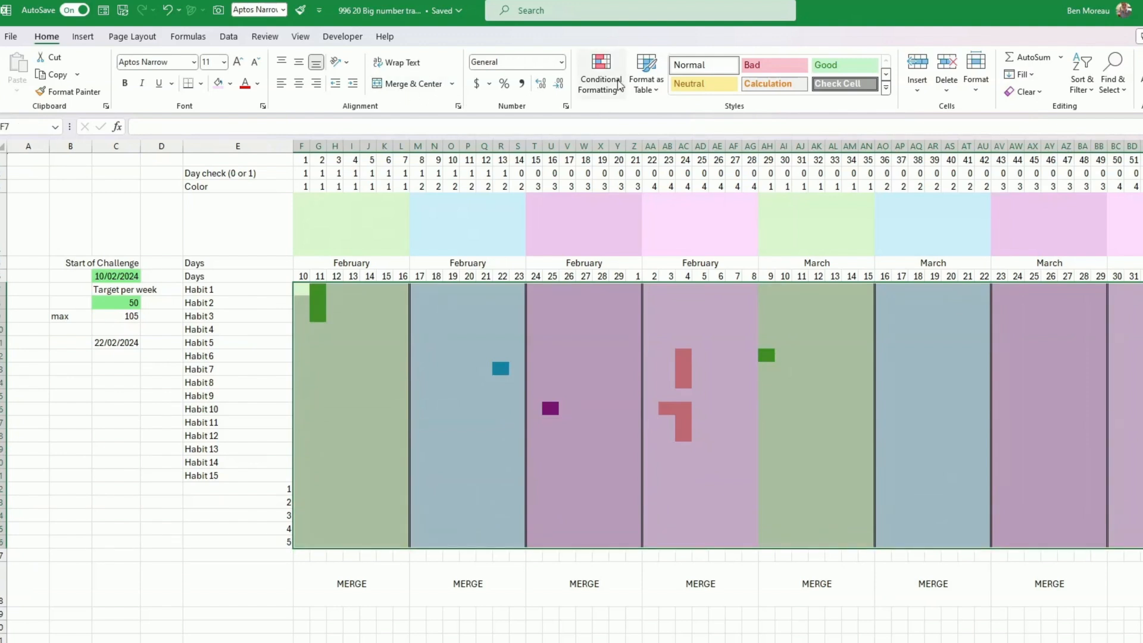
left_click(600, 71)
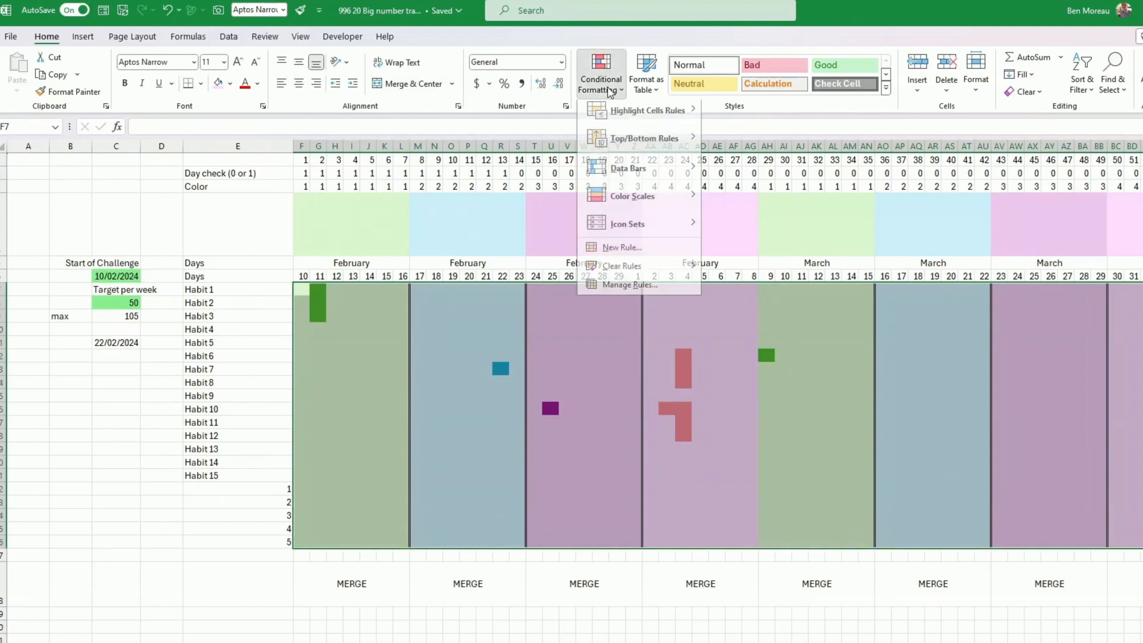
left_click(648, 291)
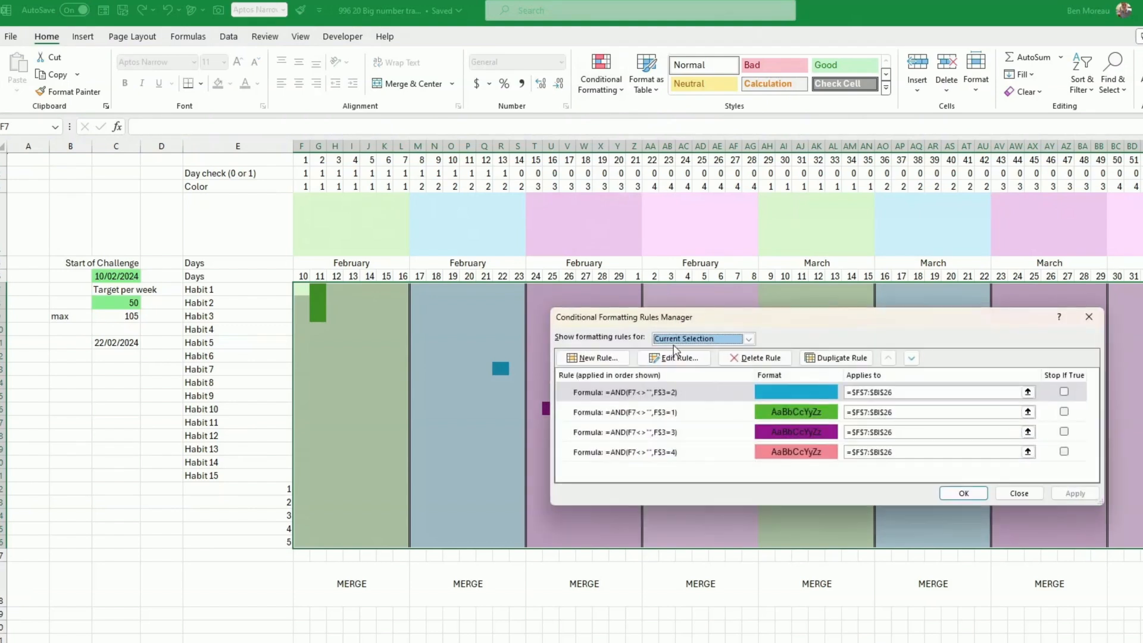
left_click(684, 390)
left_click(836, 357)
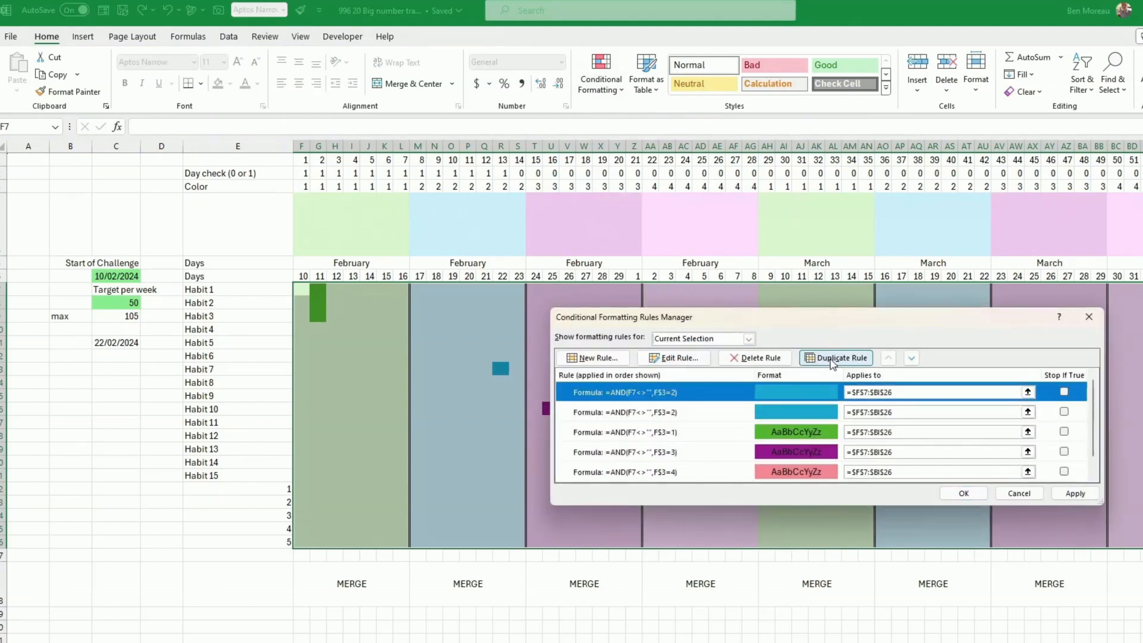
Change the duplicated blue rule's formula to =AND(F$3=0).
left_click(672, 358)
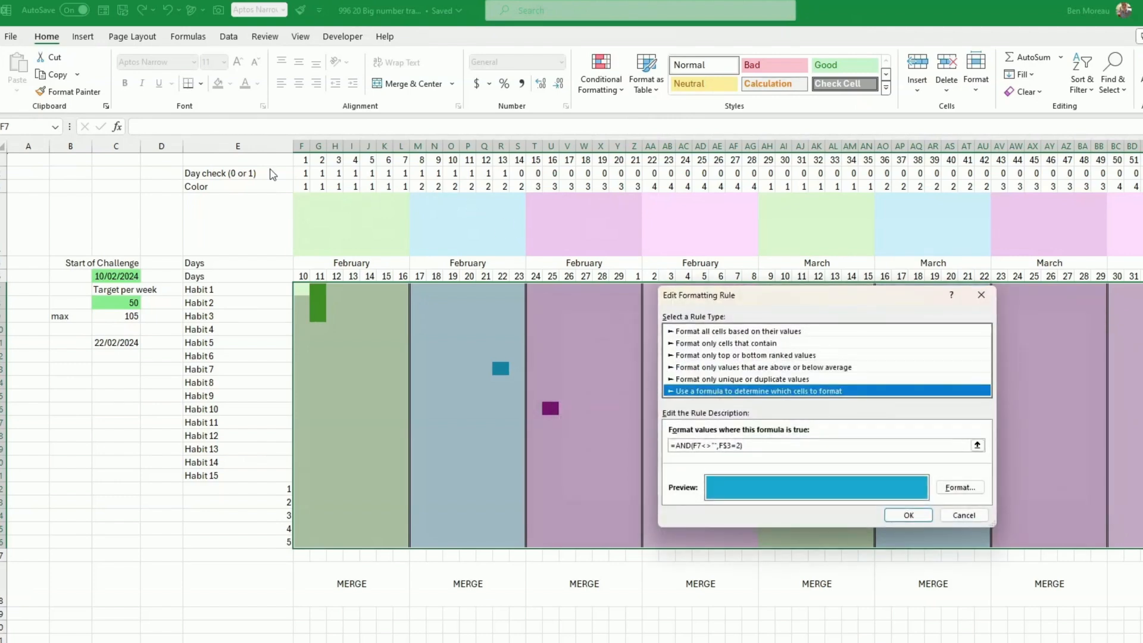
left_click(719, 446)
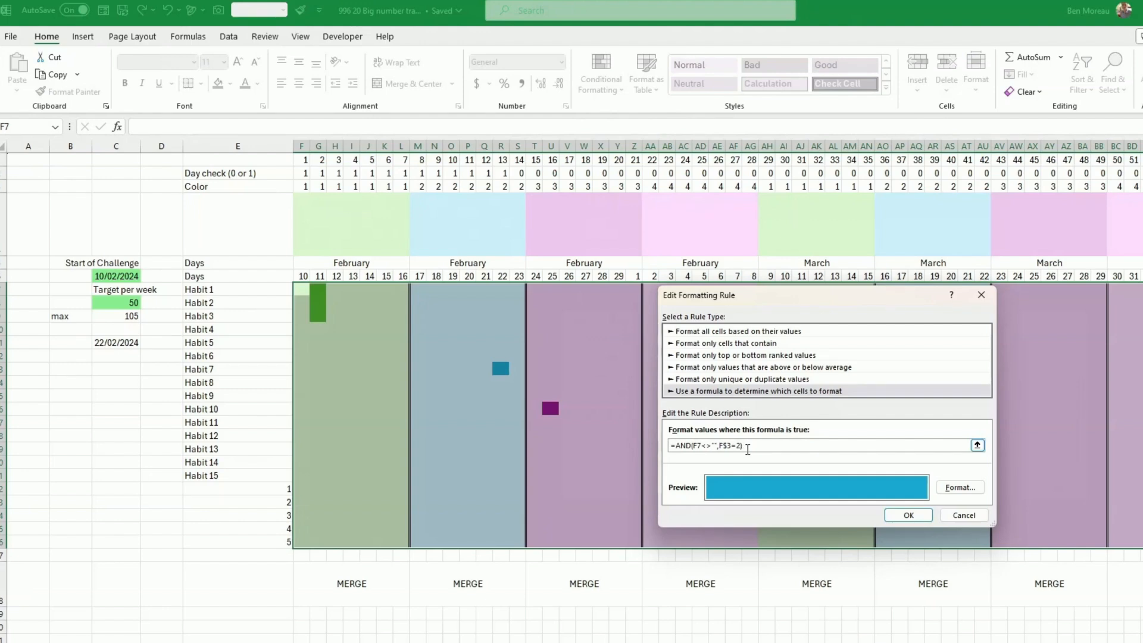
key("BackSpace")
key("BackSpace")
key("BackSpace")
key("BackSpace")
key("BackSpace")
key("BackSpace")
key("BackSpace")
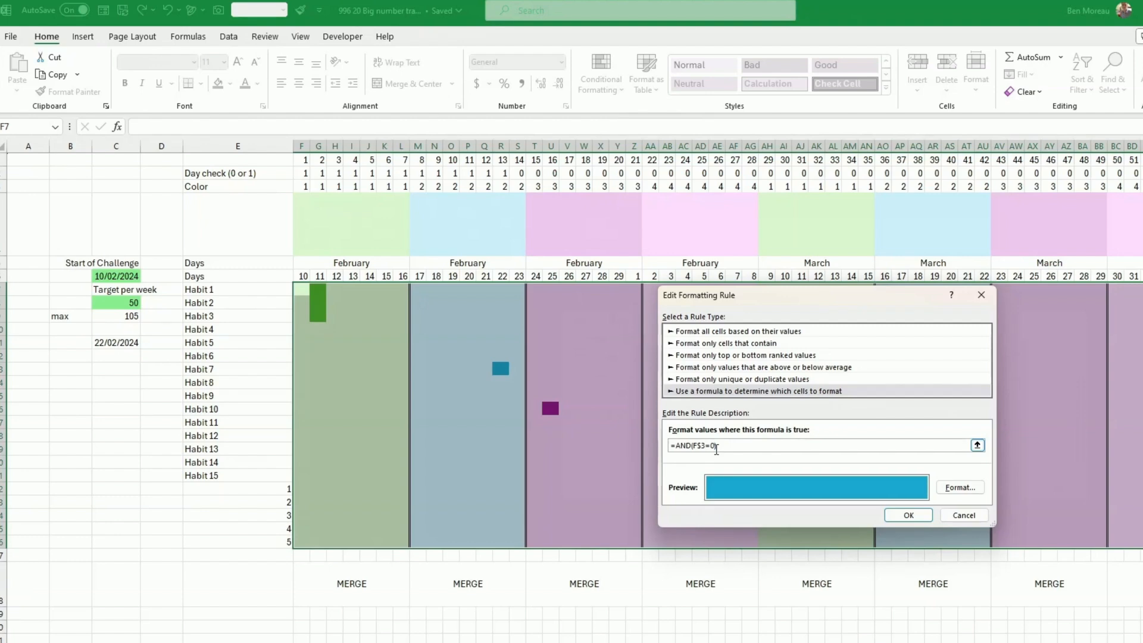
Give the duplicated rule a light grey fill, correct its formula to =AND(F$2=0) and apply it.
left_click(964, 488)
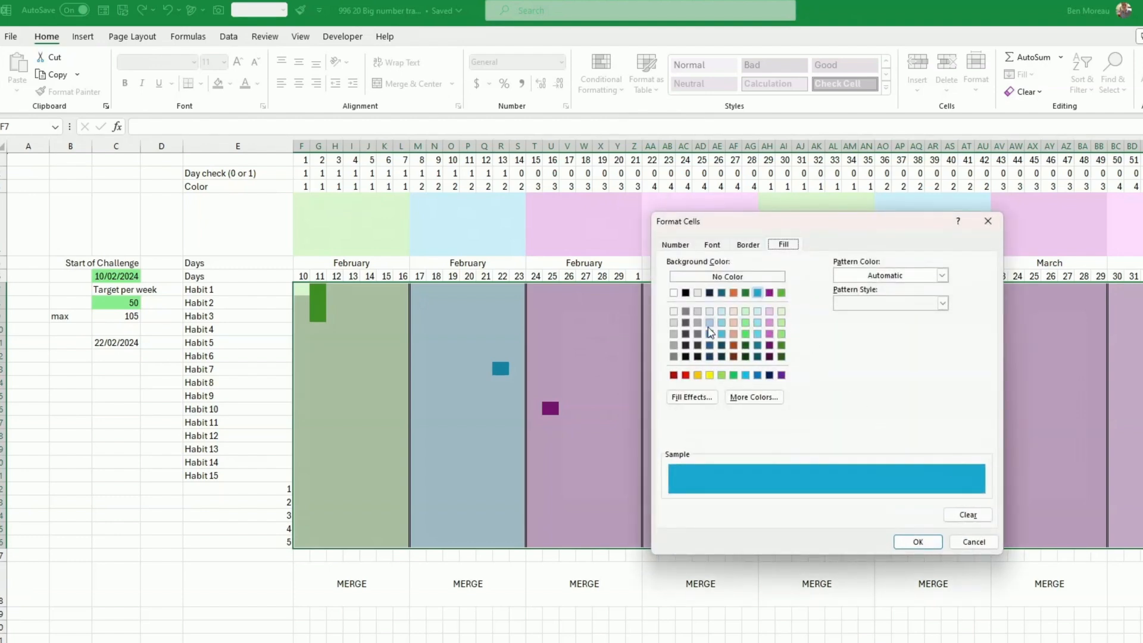
left_click(694, 292)
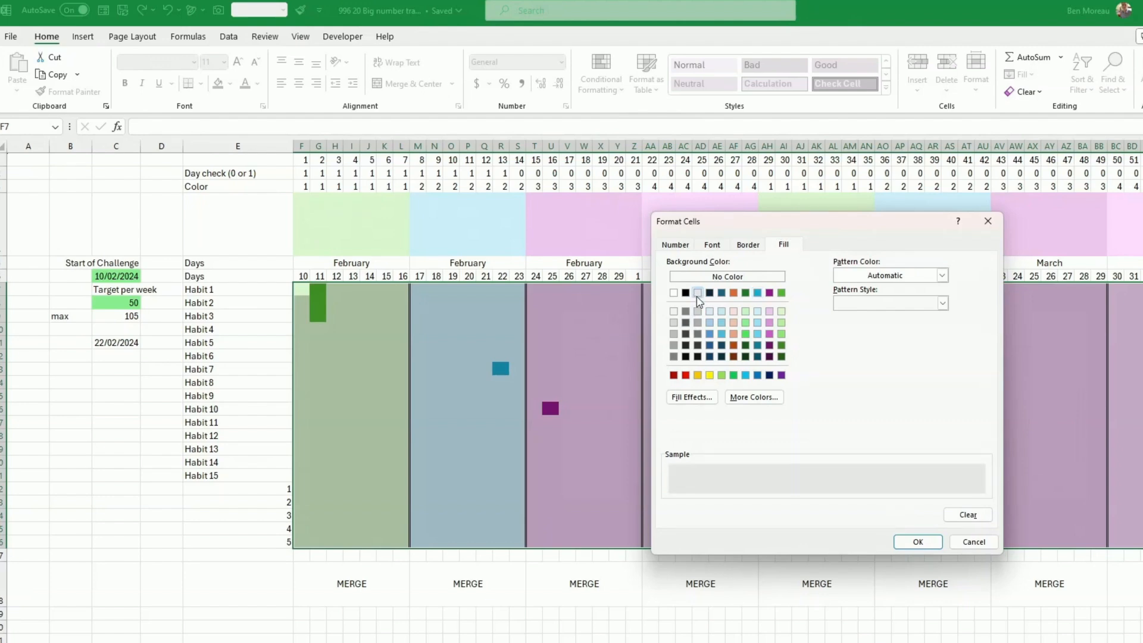
left_click(915, 542)
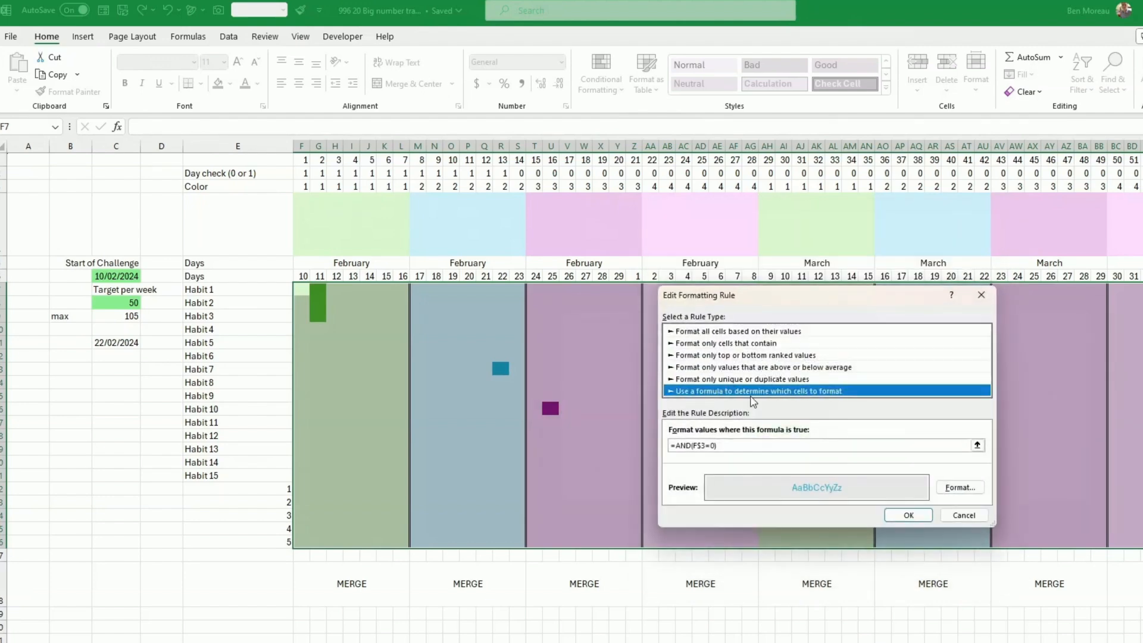
left_click(704, 444)
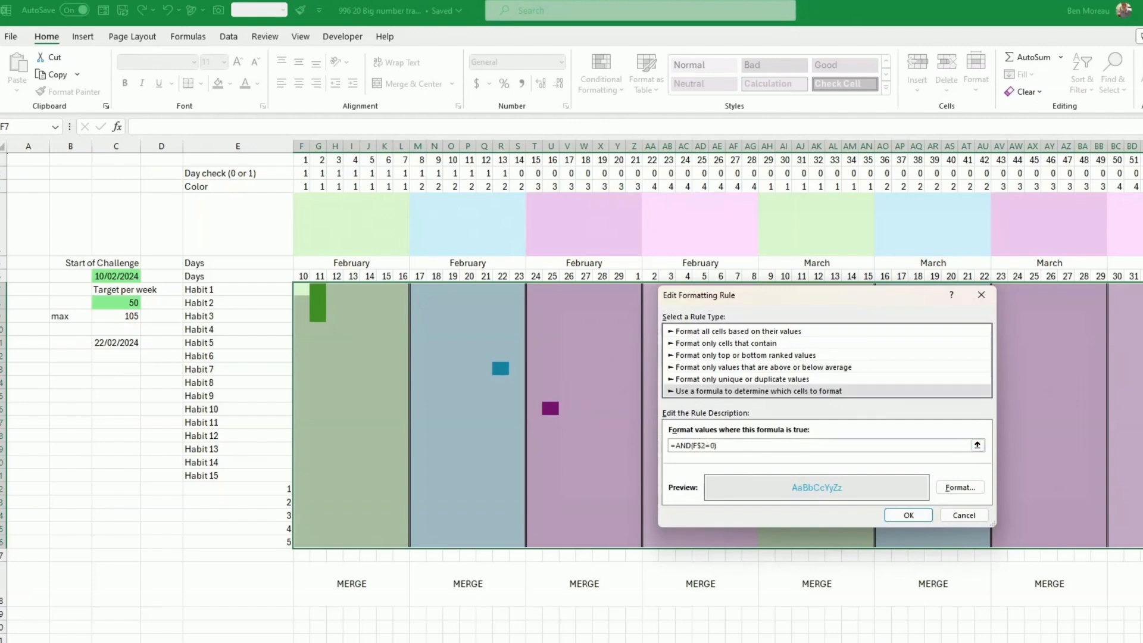
key("Return")
Apply all borders to the habit grid F7:BI26.
left_click(301, 286)
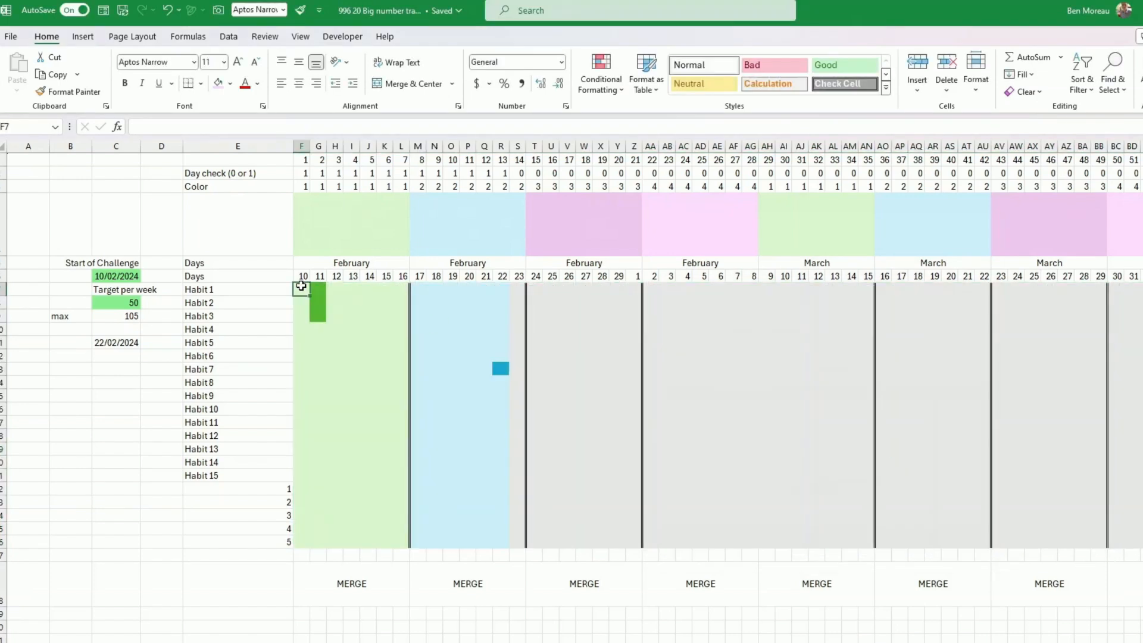
mouse_move(301, 286)
left_mouse_down()
mouse_move(405, 347)
mouse_move(407, 545)
mouse_move(1139, 543)
left_mouse_up()
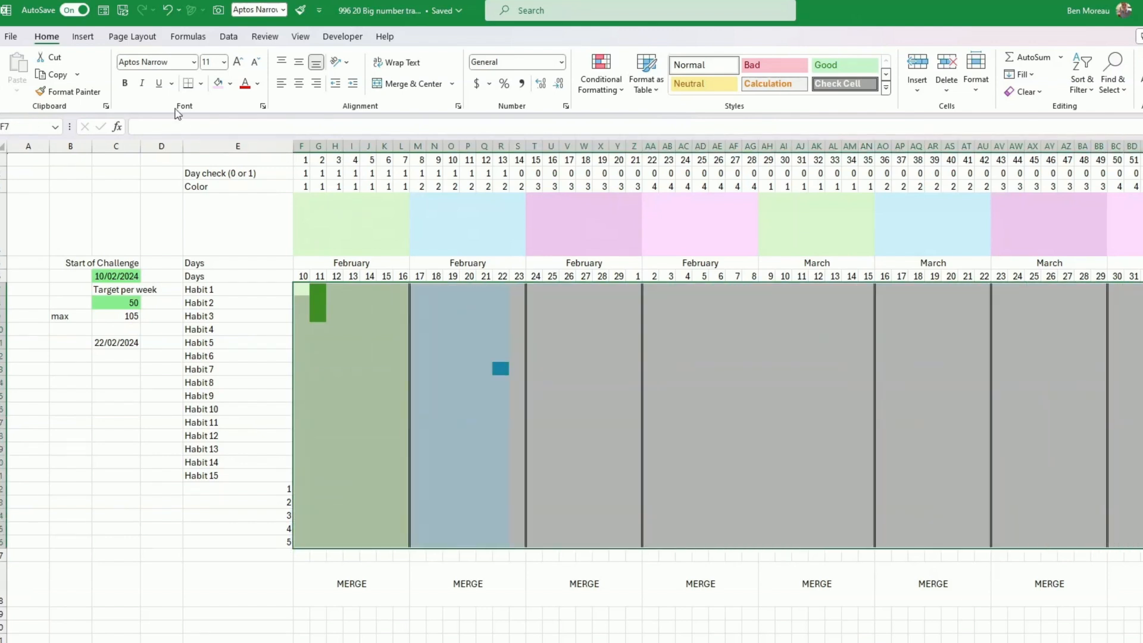
left_click(202, 84)
left_click(218, 216)
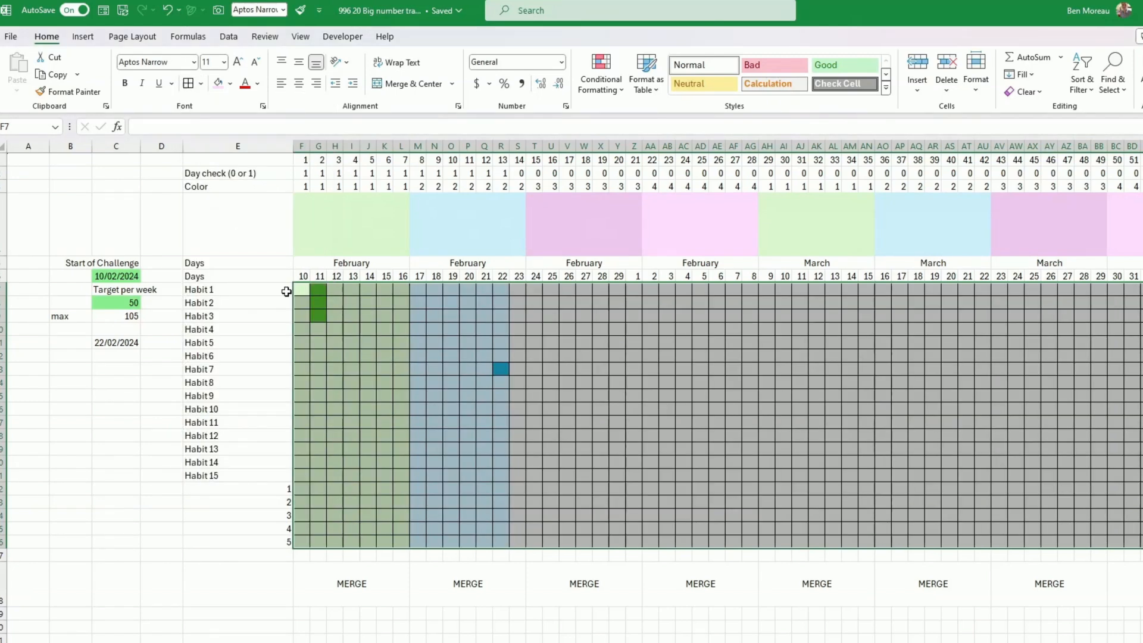
Add a double-line left border to the first day column of week two, M7:M26.
left_click_drag(417, 290, 420, 543)
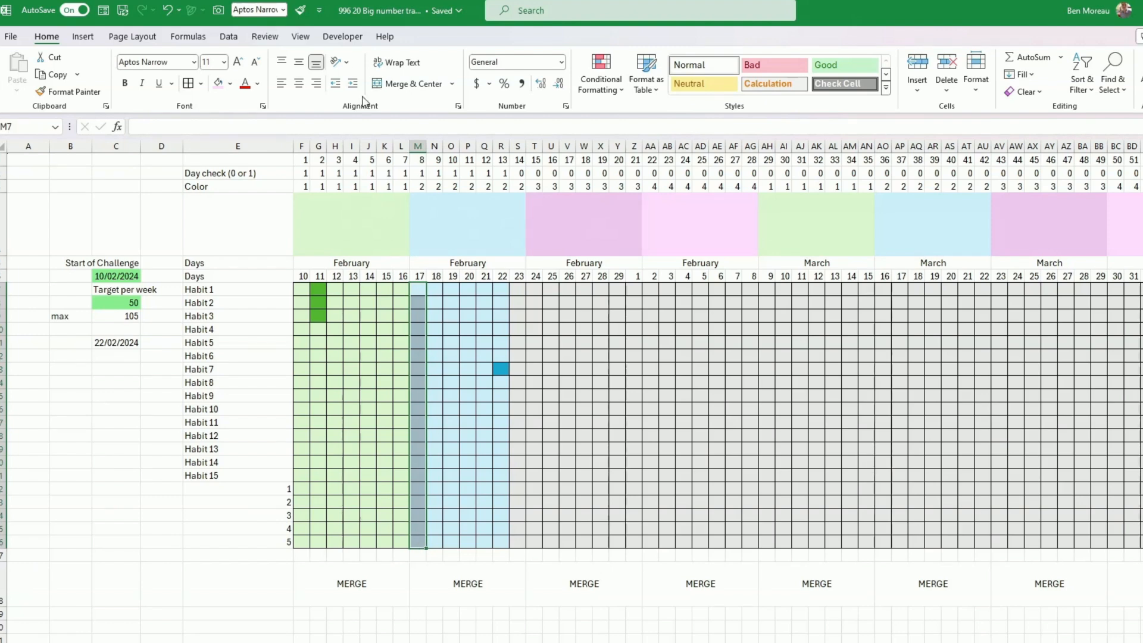
left_click(201, 83)
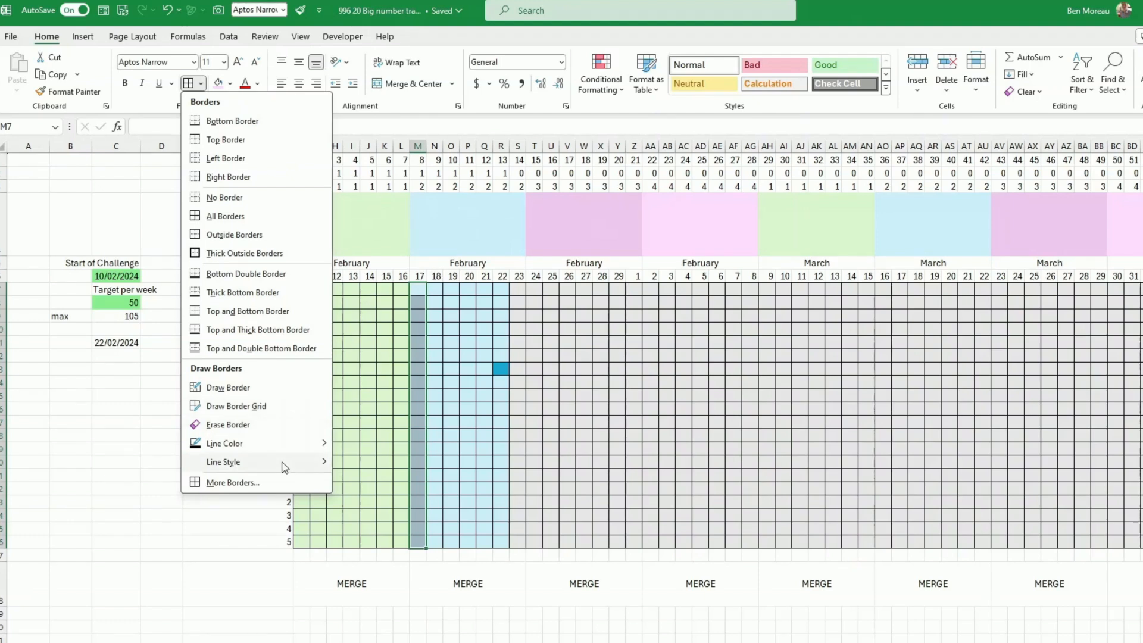
left_click(232, 483)
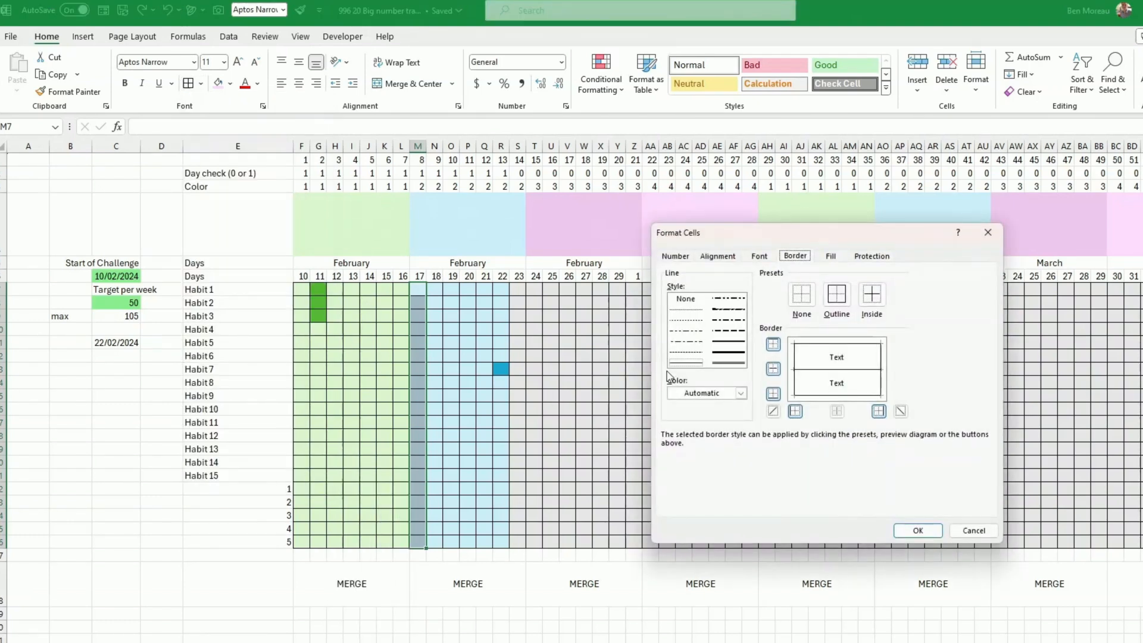
left_click(733, 364)
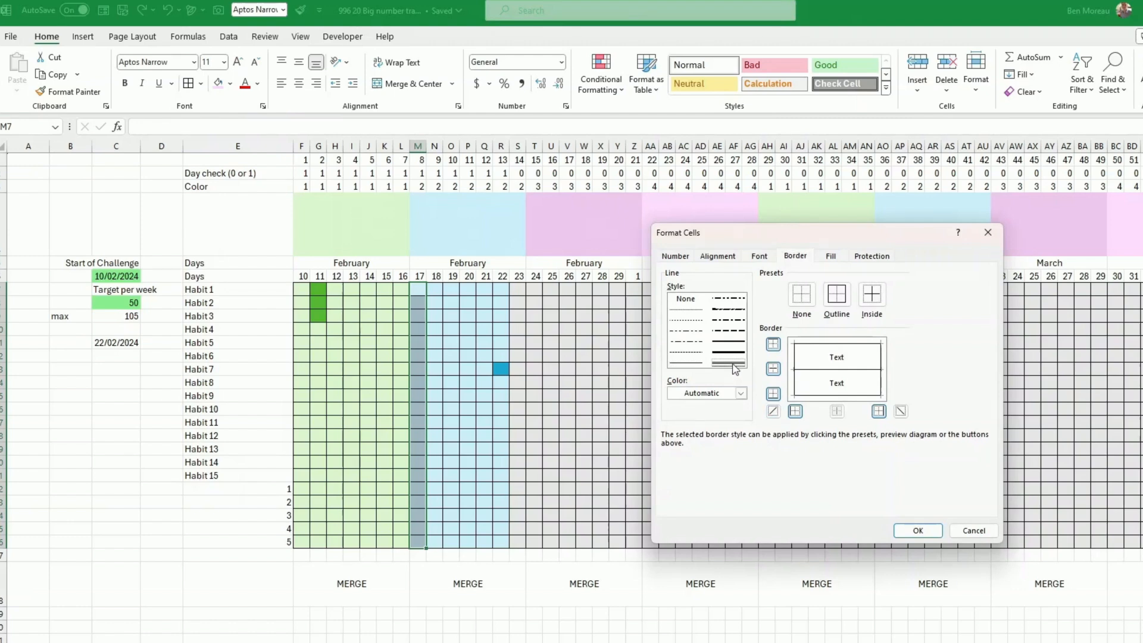
left_click(796, 411)
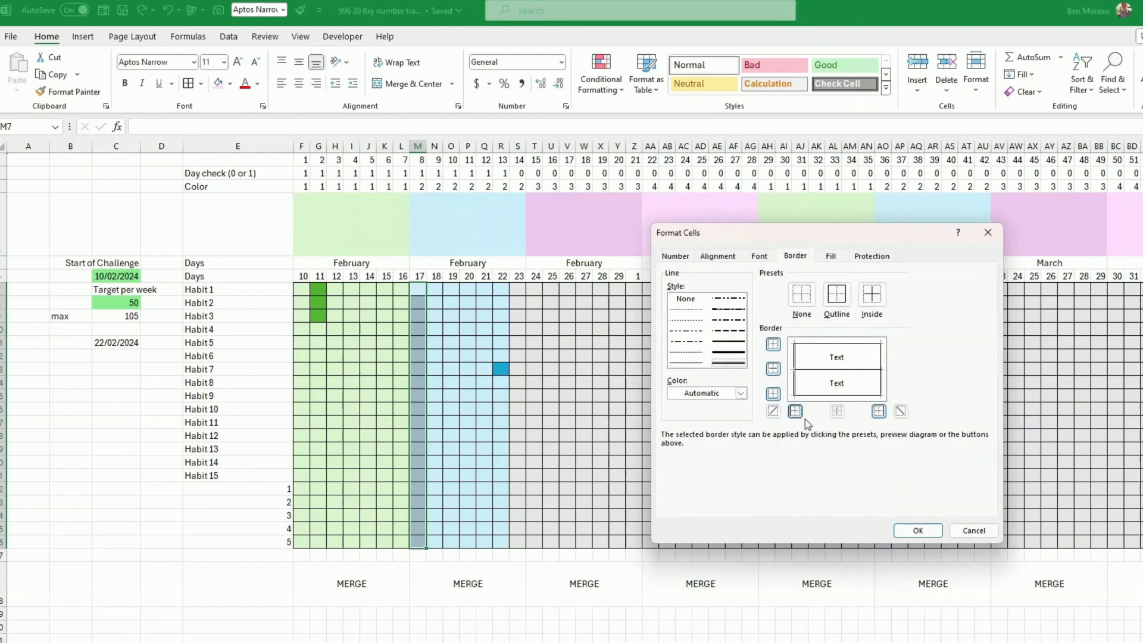
left_click(930, 532)
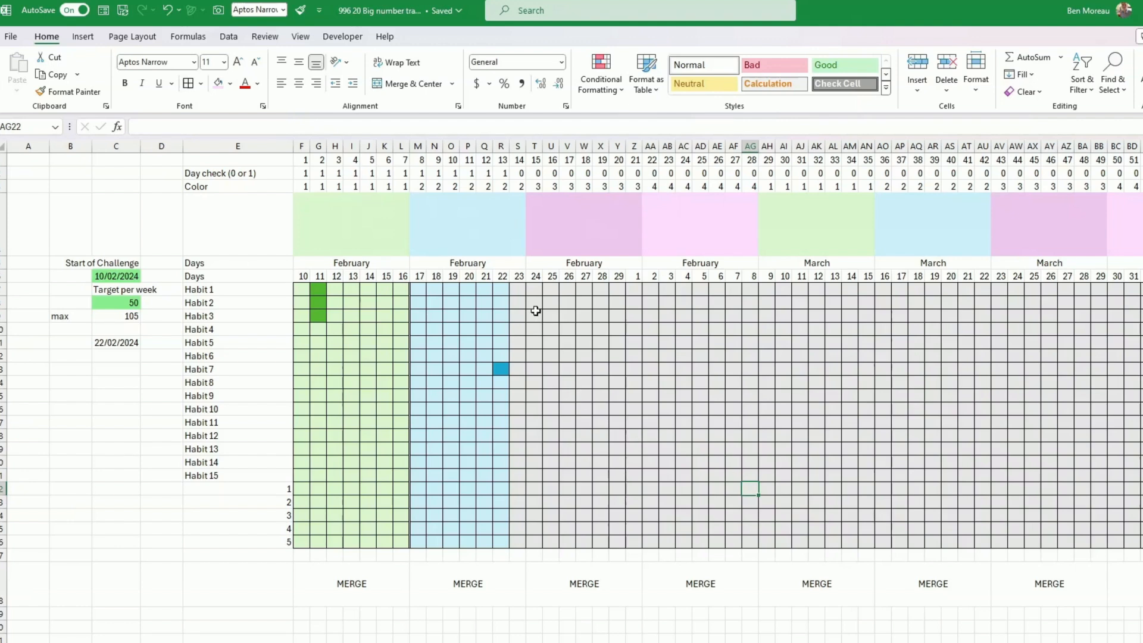
Repeat the double left border on rows 7 to 26 of columns S, AA, AH, AO, AV and BC.
left_click(517, 294)
left_click_drag(518, 293, 523, 539)
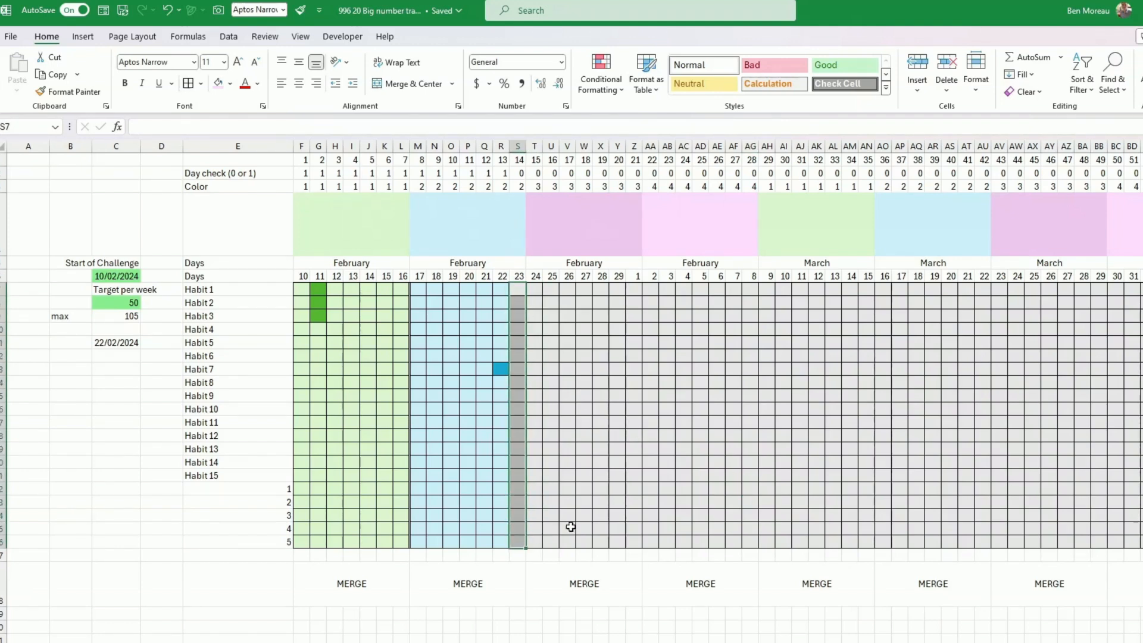
left_click_drag(653, 288, 648, 543)
key("F4")
left_click_drag(767, 289, 763, 539)
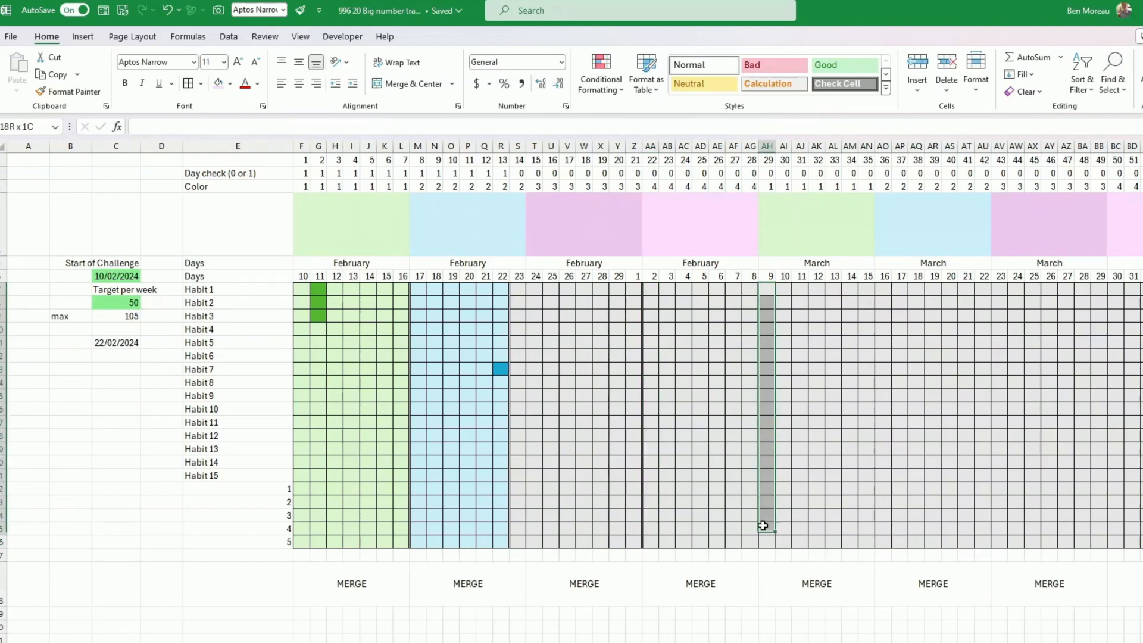
key("F4")
left_click_drag(883, 289, 880, 541)
key("F4")
left_click_drag(1001, 278, 1000, 541)
key("F4")
left_click_drag(1112, 290, 1119, 539)
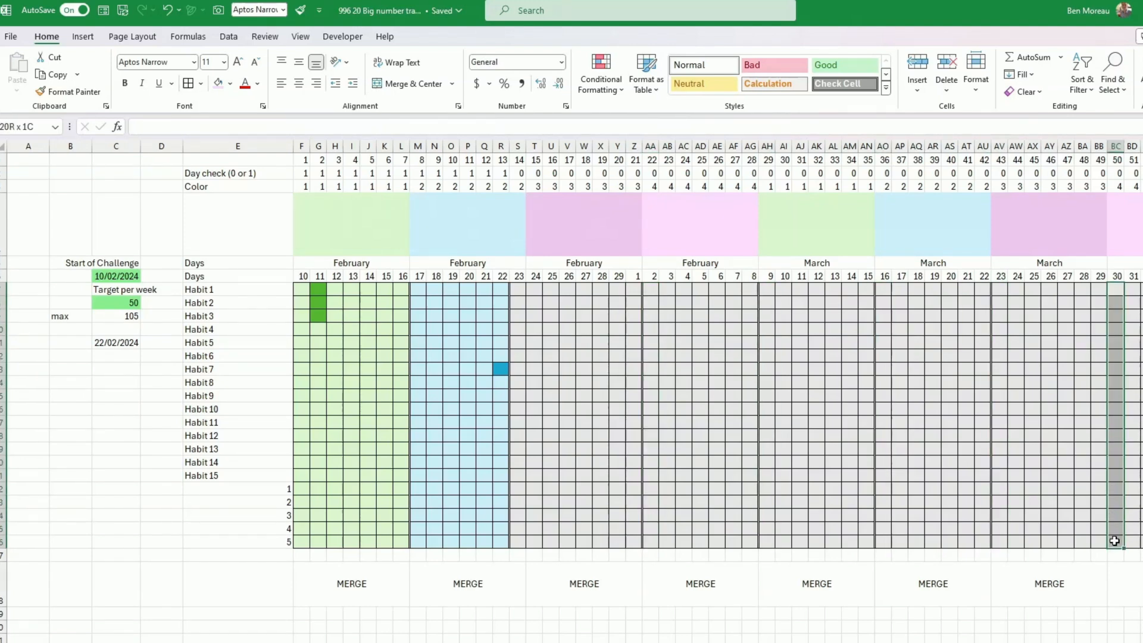
key("F4")
left_click(816, 473)
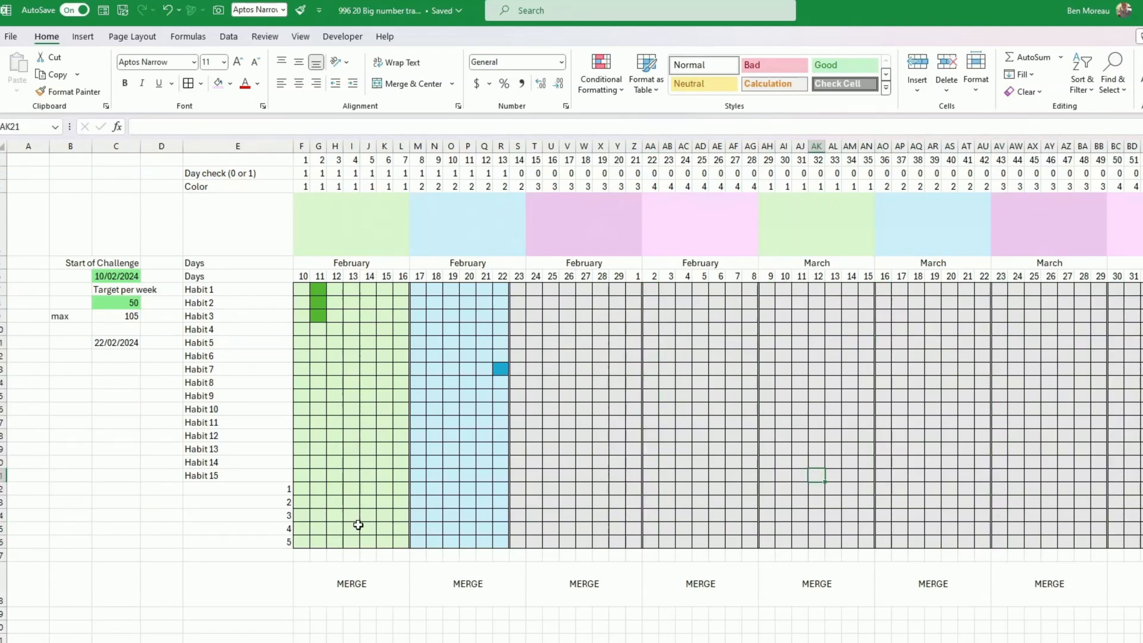
Enter 1 in H23 and in I22 through I26 to draw a digit 1 in week one.
left_click(334, 501)
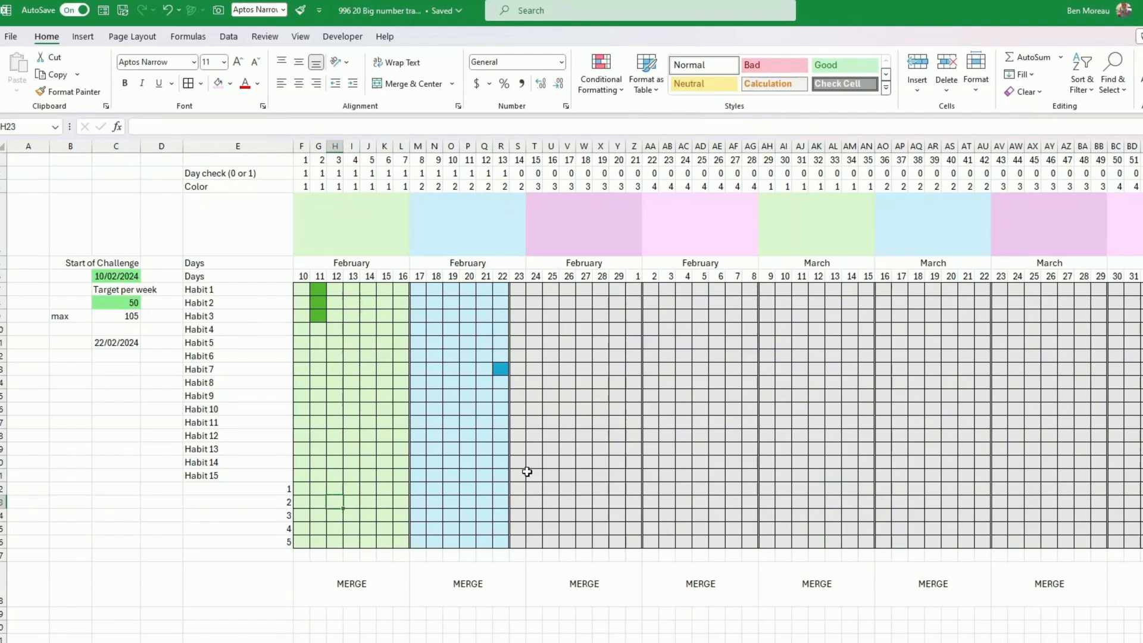
type("1")
key("Up")
key("Right")
type("1")
key("Down")
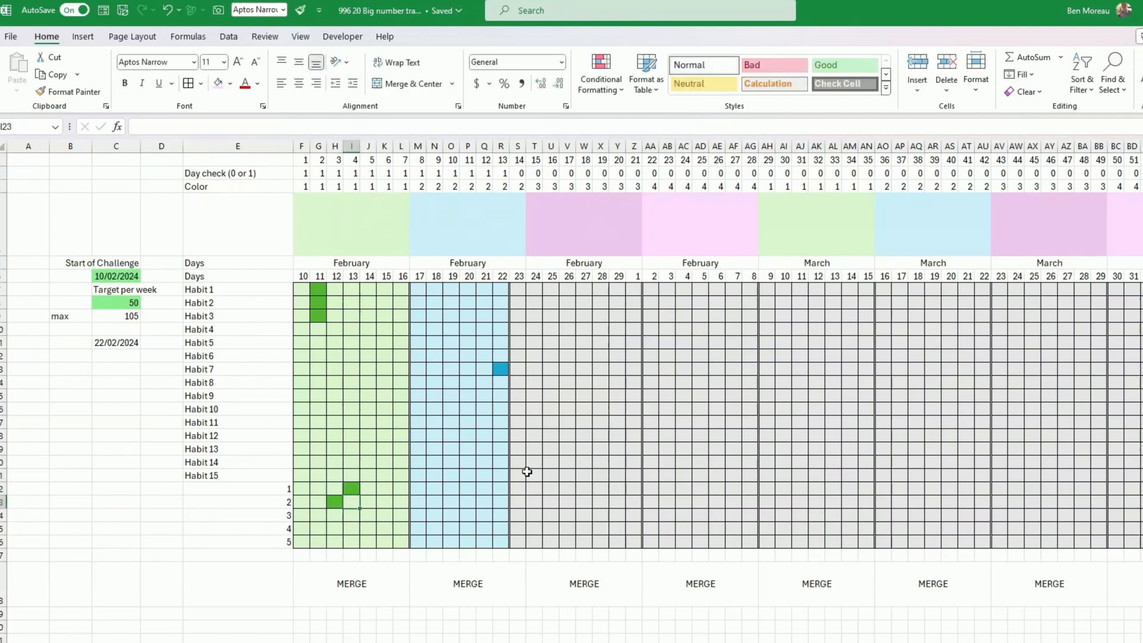
type("1")
key("Down")
type("1")
key("Down")
type("1")
key("Down")
type("1")
key("Down")
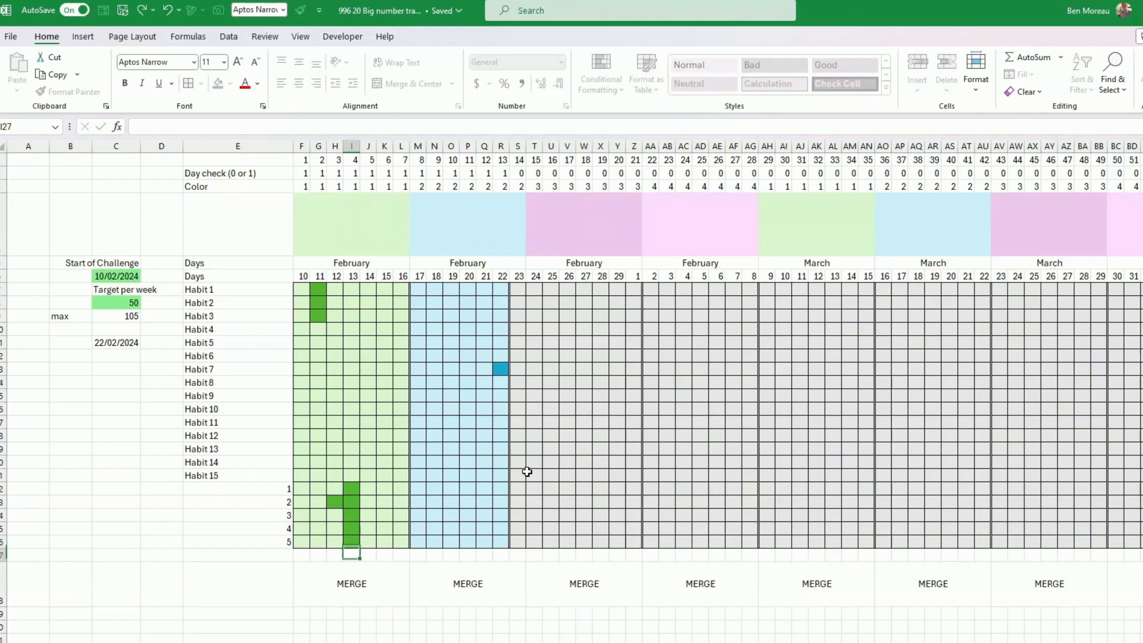
type("1")
key("Up")
key("Left")
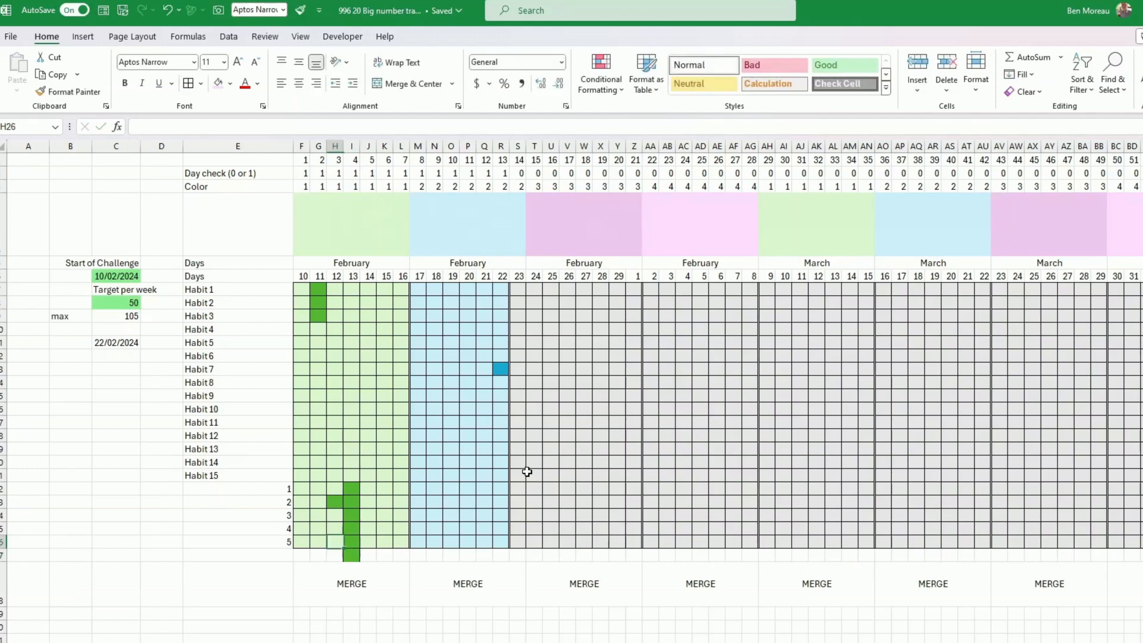
left_click(333, 554)
left_click_drag(342, 560, 356, 557)
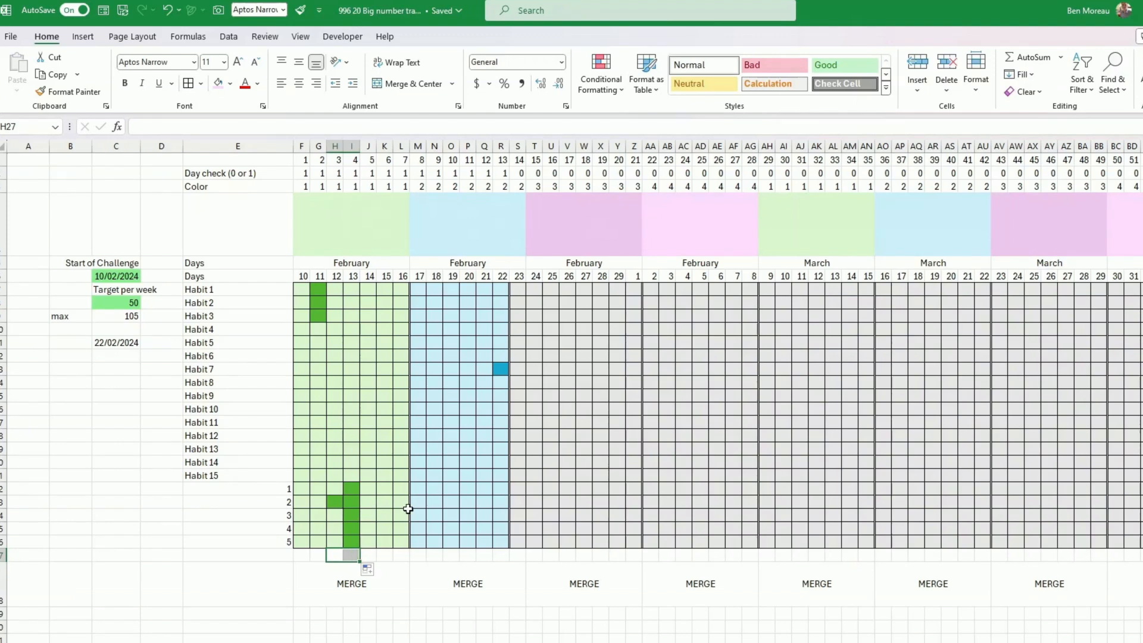
Enter 1 in O22:Q22, Q23, O24:Q24, O25 and O26:Q26 to draw a digit 2 in week two.
left_click(453, 486)
type("1")
key("Right")
type("1")
key("Right")
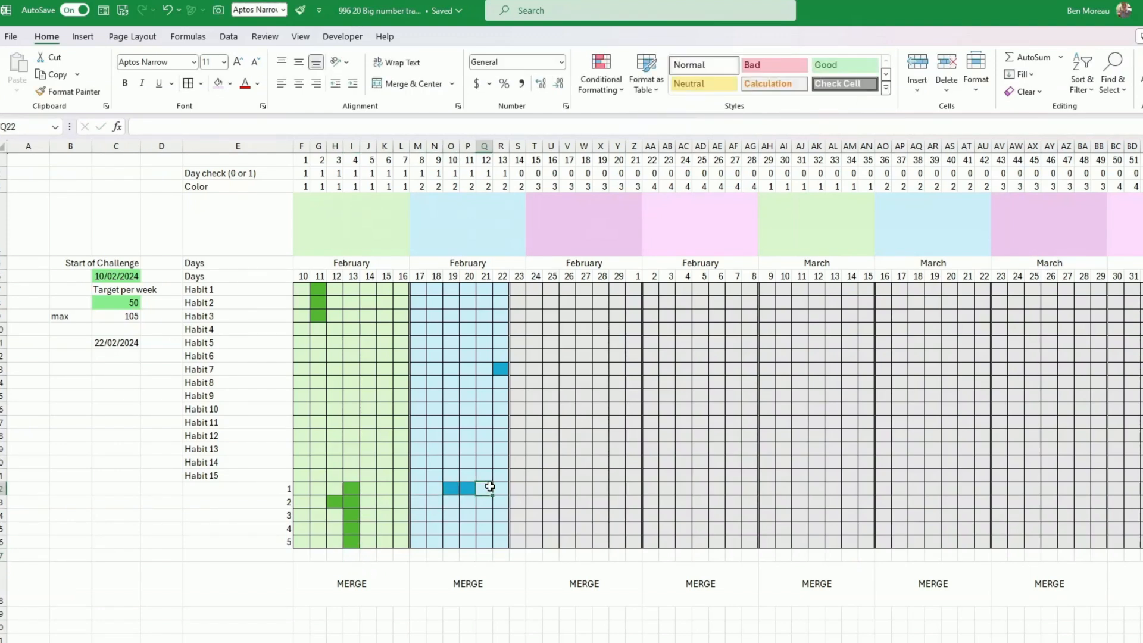
type("1")
key("Return")
type("1")
key("Return")
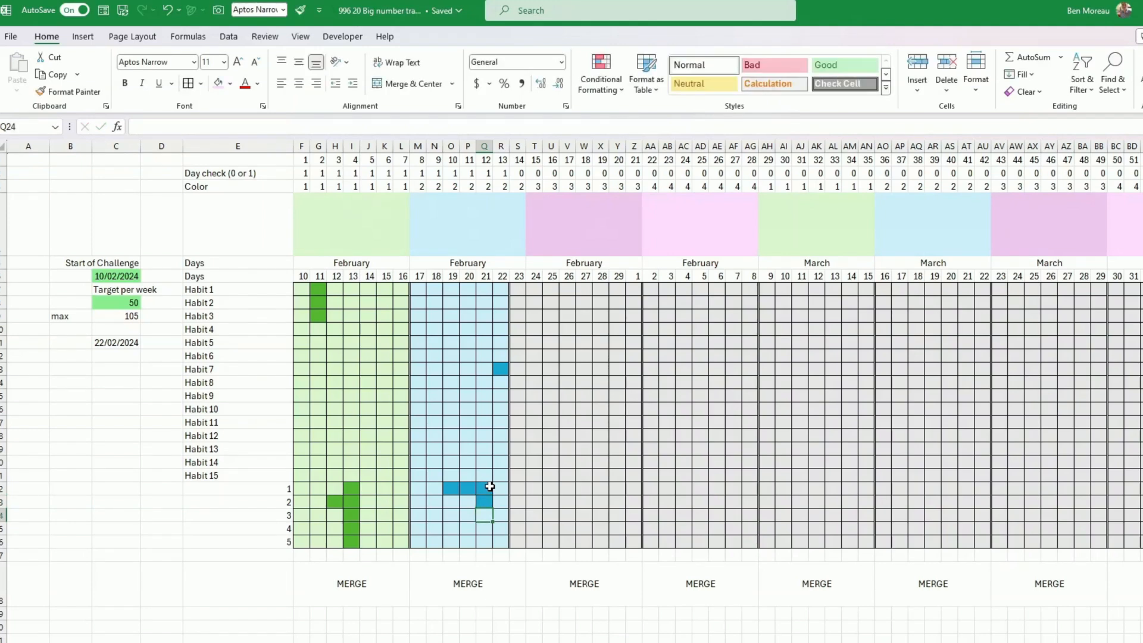
type("1")
key("Left")
type("1")
key("Left")
type("1")
key("Return")
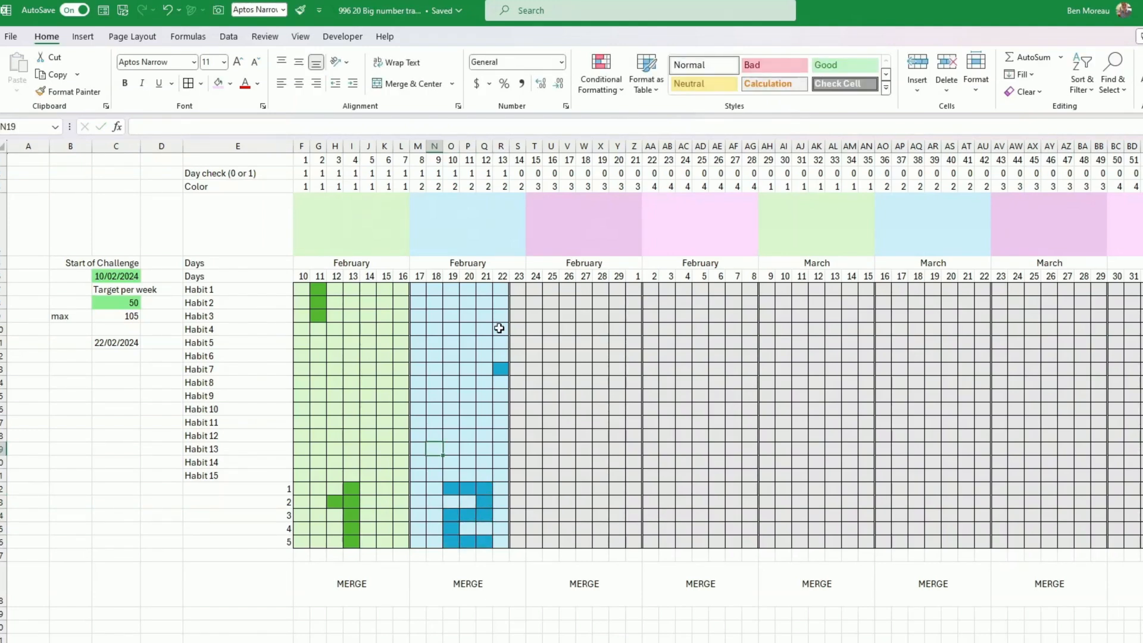
Bring up the conditional formatting rules of F7:BI26 and duplicate the grey =AND(F$2=0) rule.
left_click(300, 289)
left_click_drag(321, 291, 1128, 542)
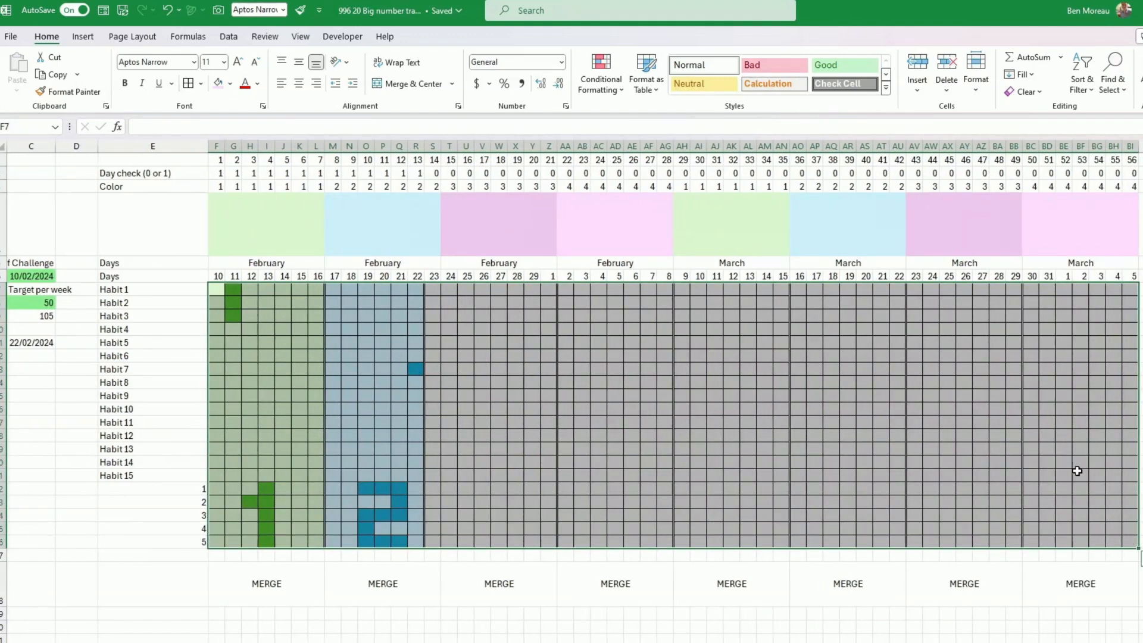
left_click(599, 90)
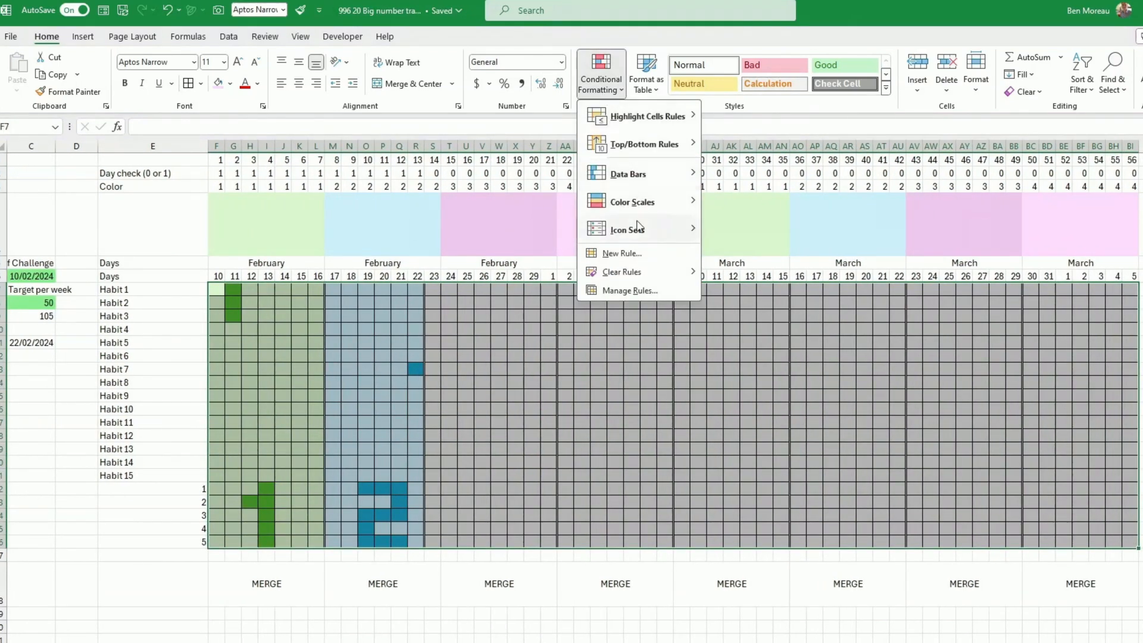
left_click(634, 291)
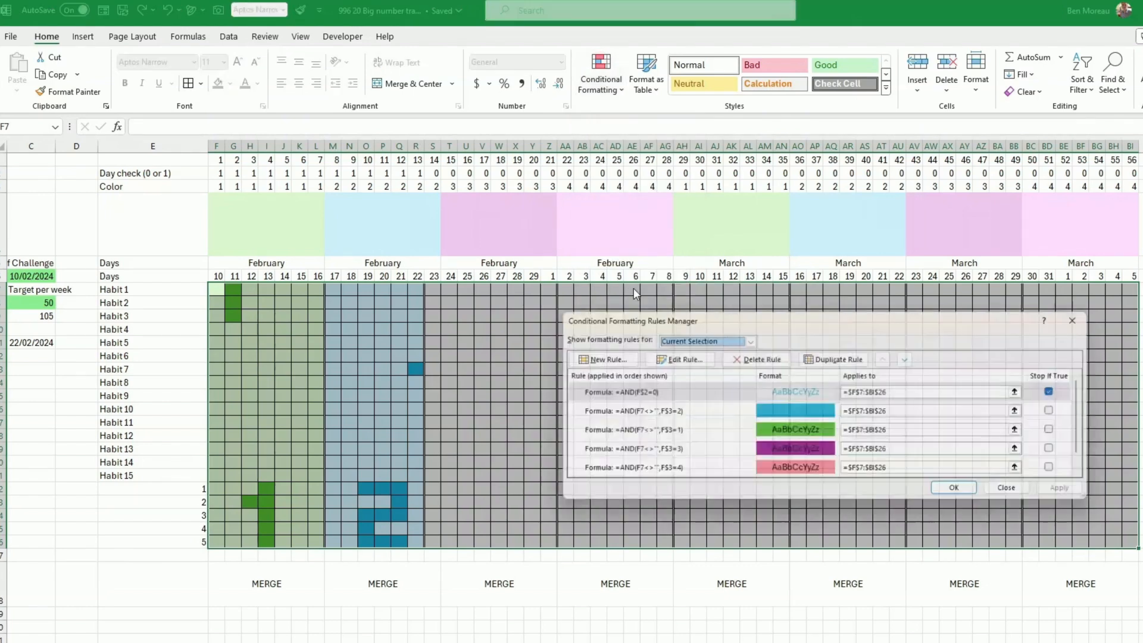
left_click(724, 392)
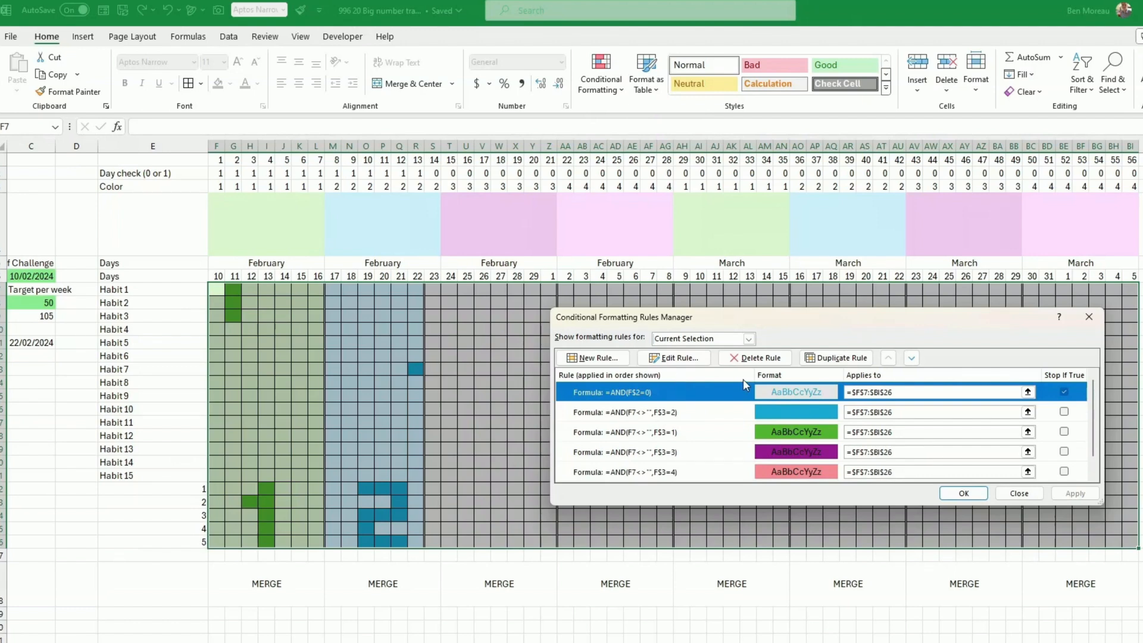
left_click(837, 358)
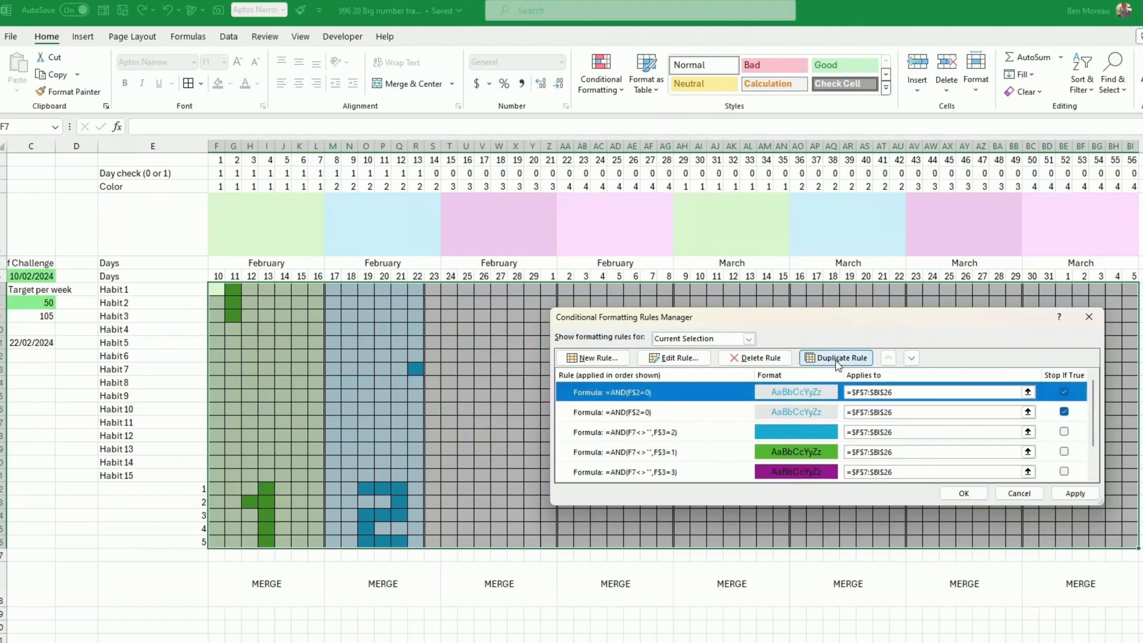
Change the duplicated grey rule's formula to =AND(F$2=0,F7<>"").
left_click(665, 359)
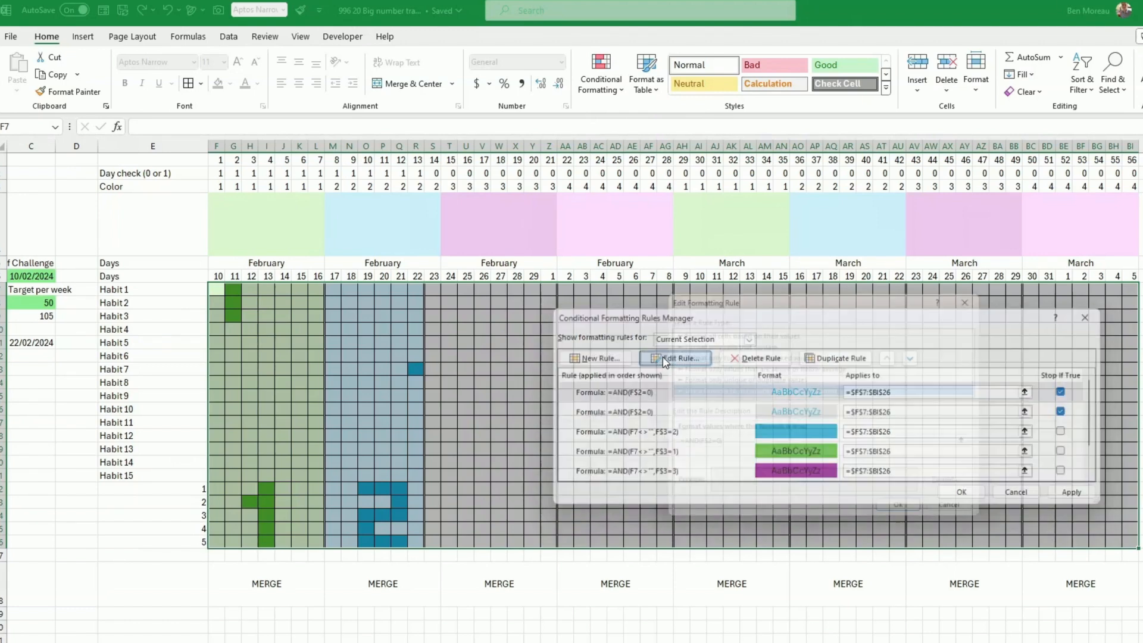
left_click(709, 445)
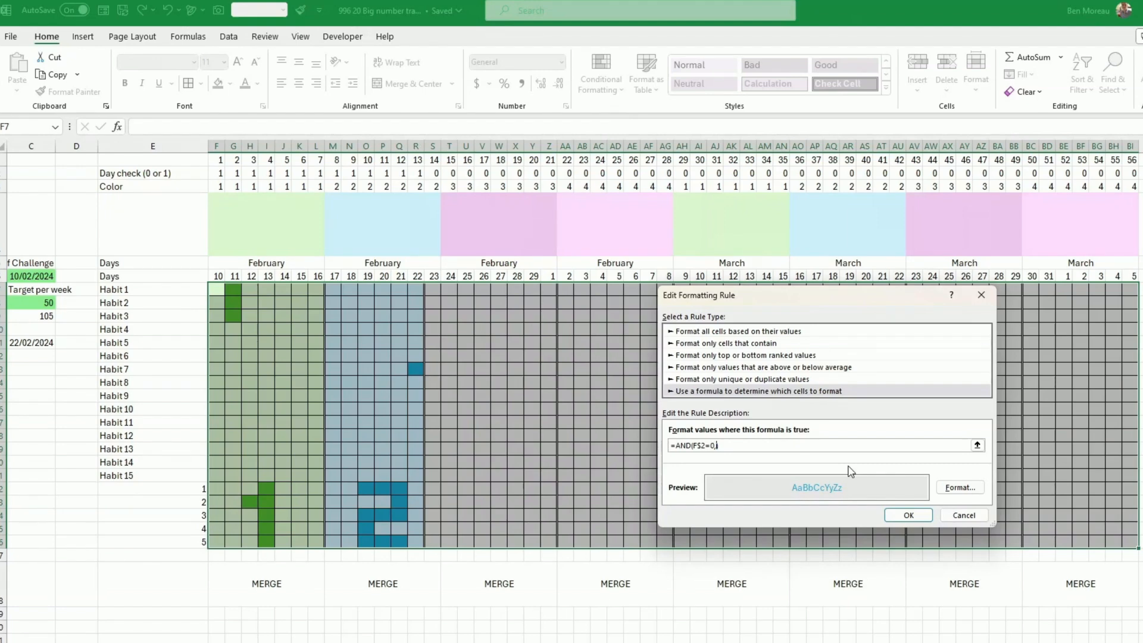
type("f7<>\"")
Give the duplicated rule a darker grey fill and apply it to the habit grid.
left_click(960, 488)
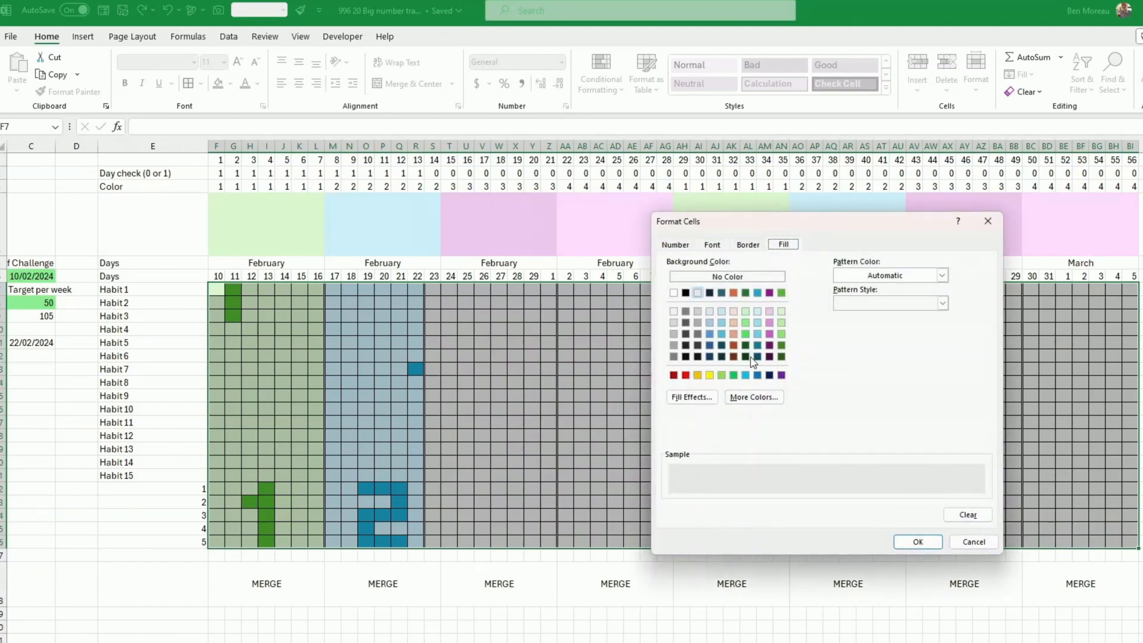
left_click(697, 323)
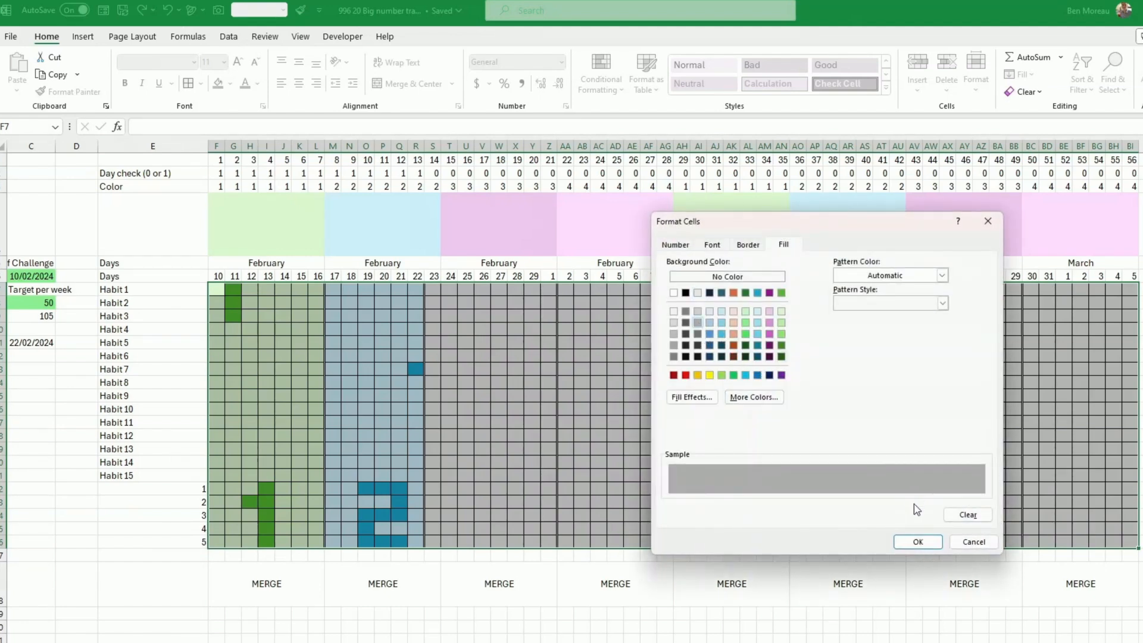
left_click(922, 539)
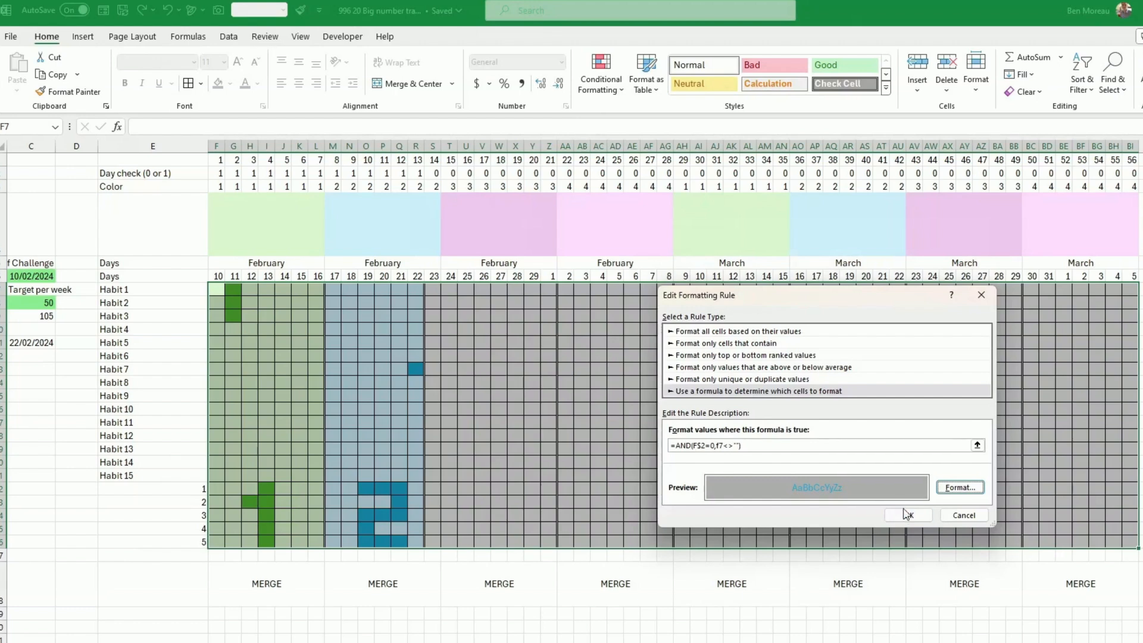
left_click(906, 514)
left_click(1078, 495)
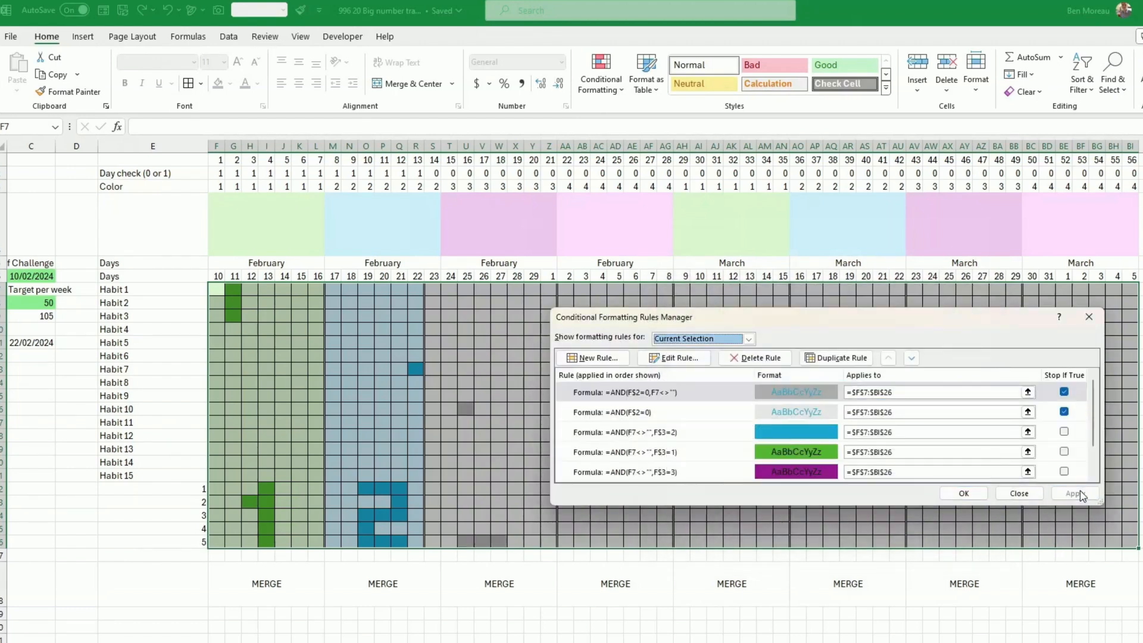
left_click(881, 515)
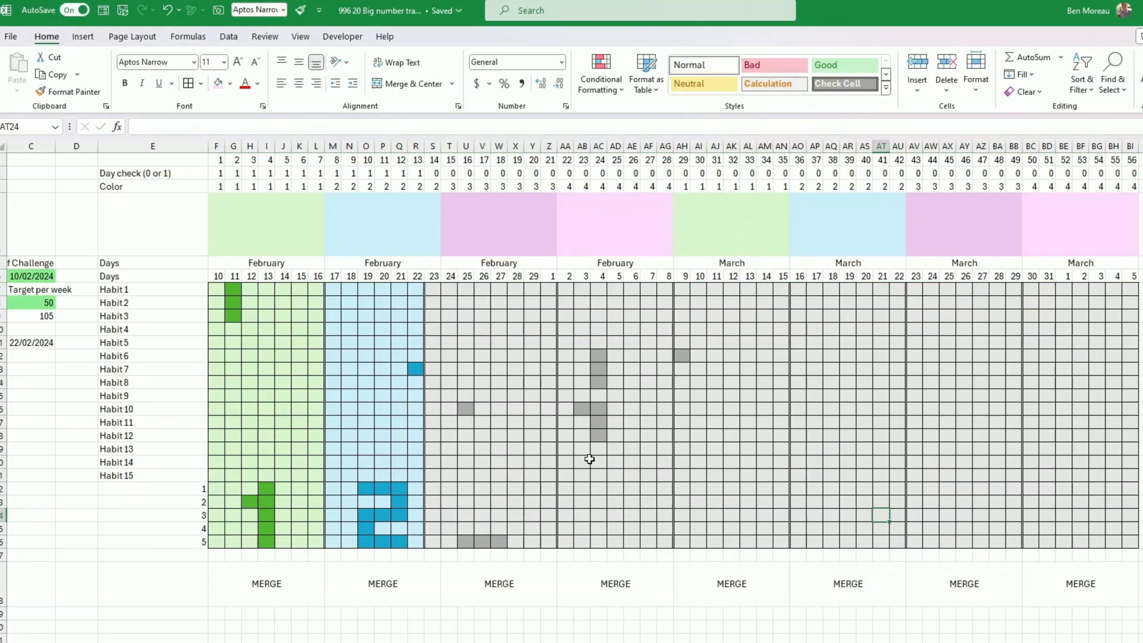
Enter 1 in U22:W22, W23:W25 and V24 to complete a digit 3 in week three.
left_click(467, 488)
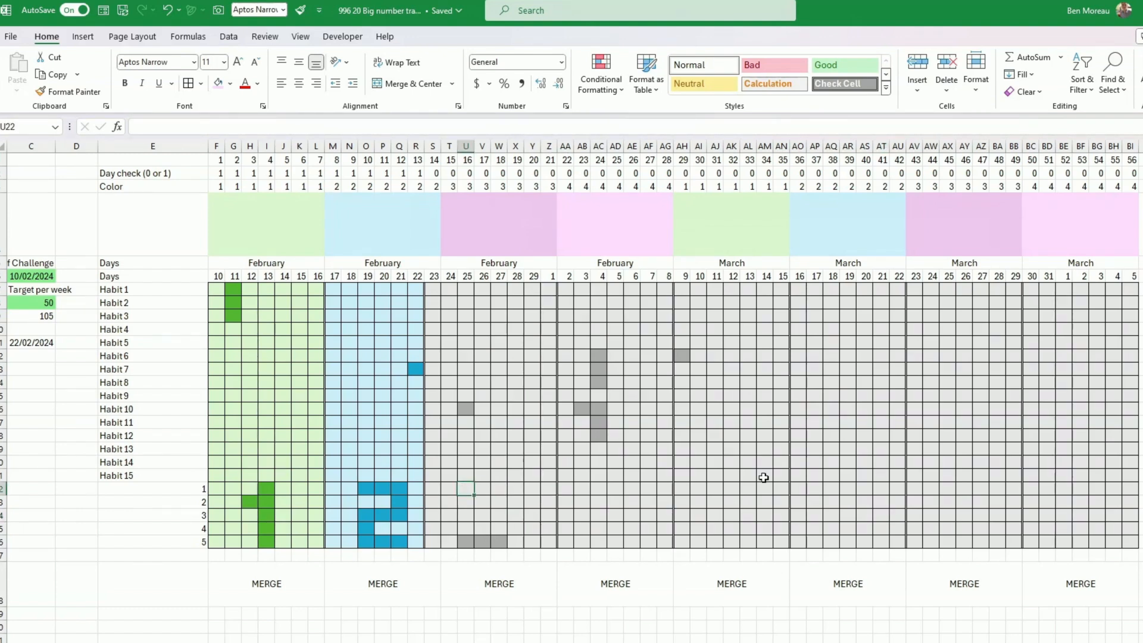
key("Right")
key("Right")
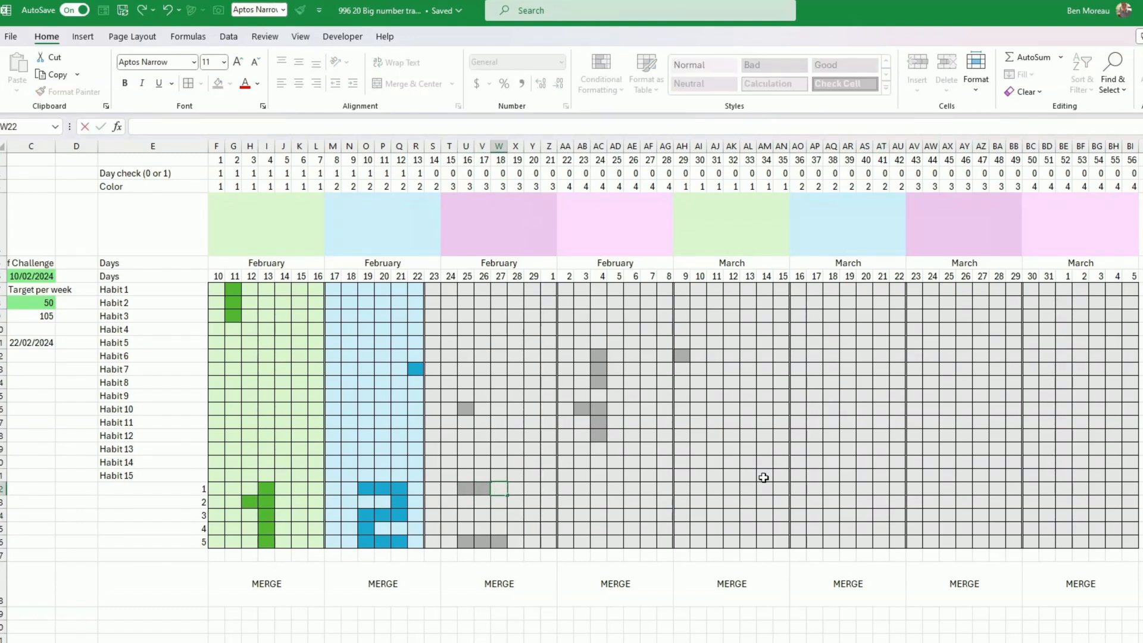
key("Down")
key("Down")
key("Down")
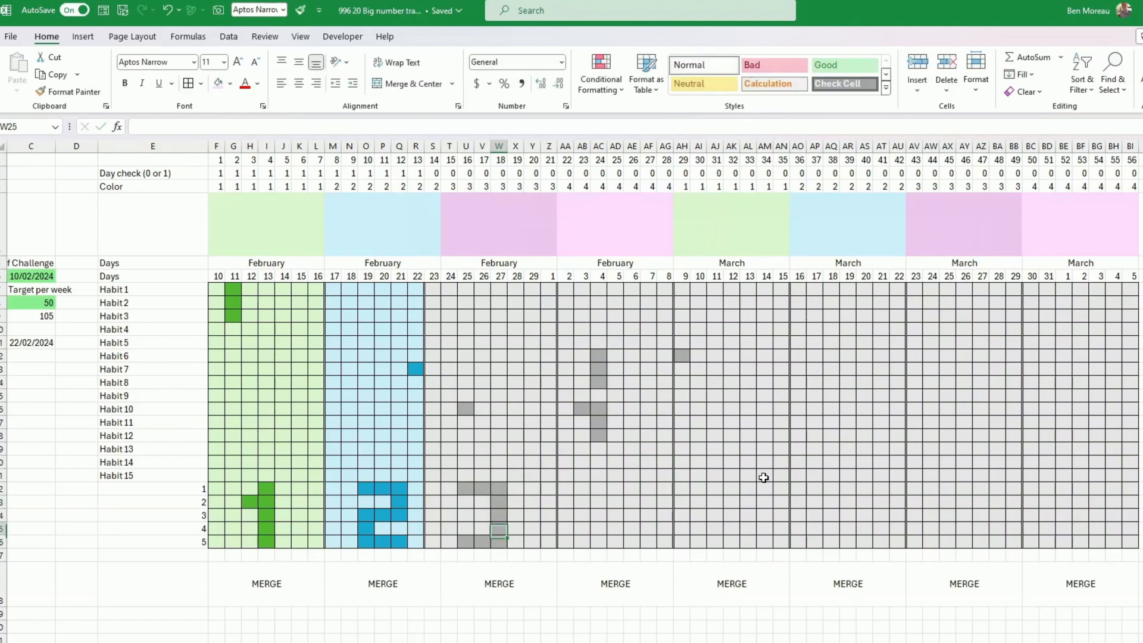
key("Up")
key("Left")
key("Right")
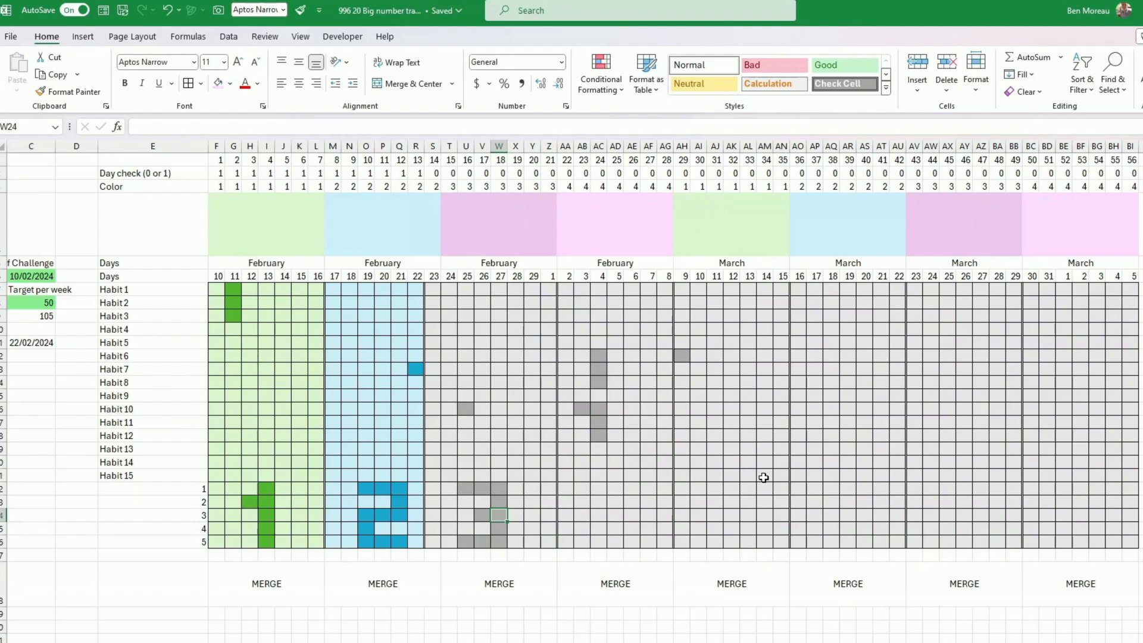
Copy R7:R26 over S7:S26 to replace the misplaced border in the last day column of week two.
left_click(414, 290)
left_click(366, 290)
left_click_drag(419, 287, 418, 541)
key("ctrl+c")
left_click(433, 290)
key("ctrl+v")
left_click(421, 290)
key("Escape")
Add a thick left border to T7:T26 to mark the start of week three.
left_click_drag(449, 290, 452, 540)
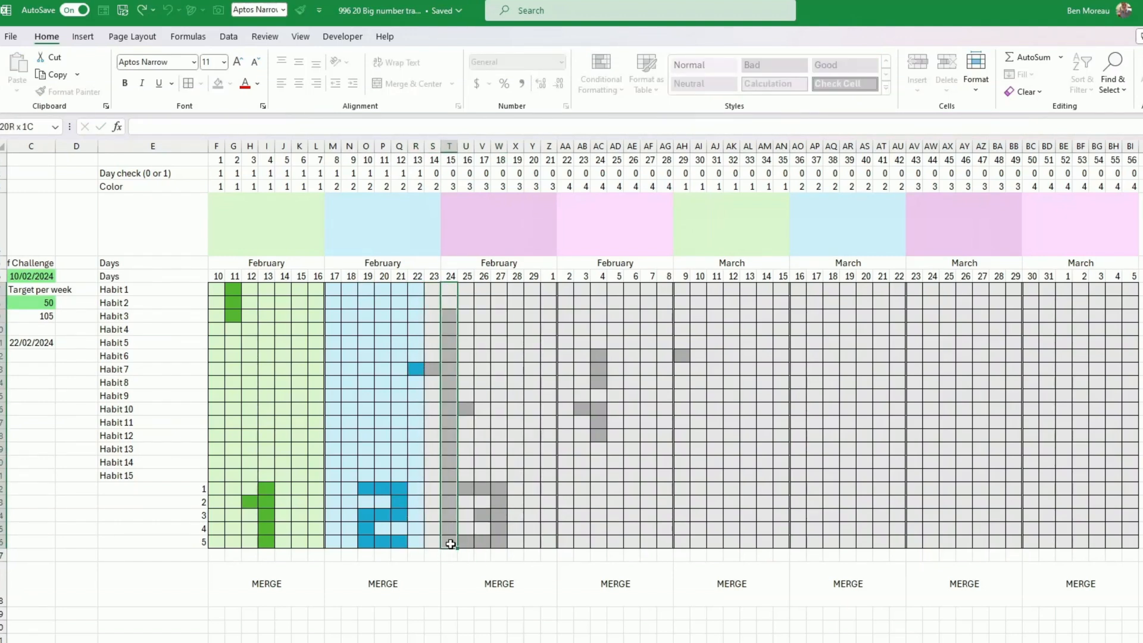
left_click(201, 83)
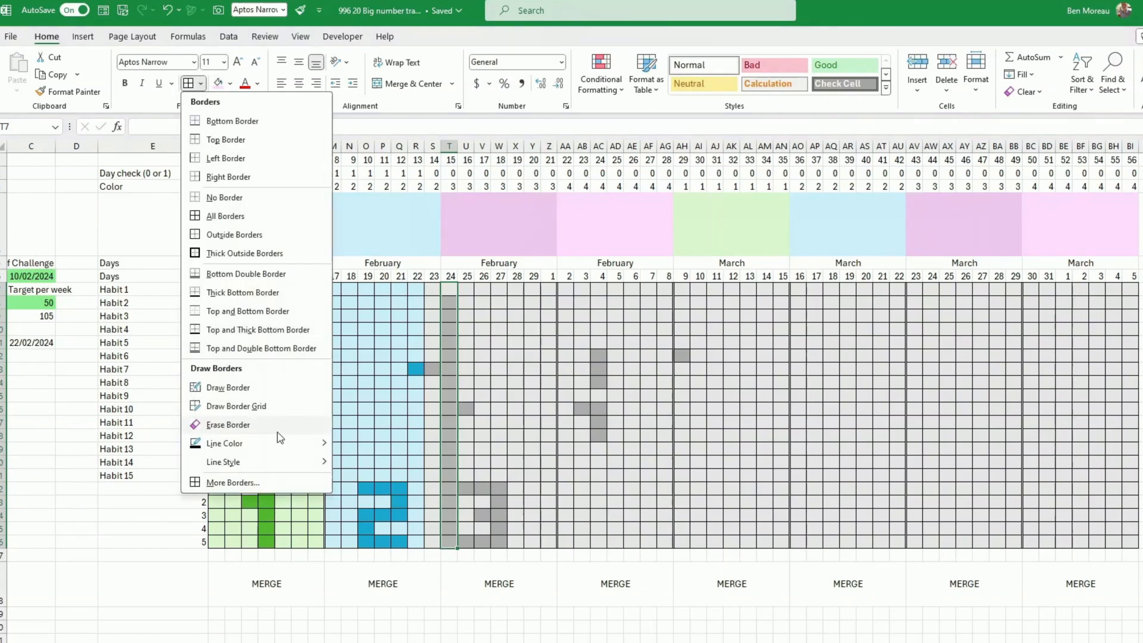
left_click(247, 481)
left_click(728, 363)
left_click(795, 409)
left_click(918, 531)
left_click(500, 402)
Shift the digit 3 one column over by copying U22:W26 to V22 and clearing U22:U26.
left_click_drag(465, 489, 501, 537)
key("ctrl+c")
left_click(483, 489)
key("ctrl+v")
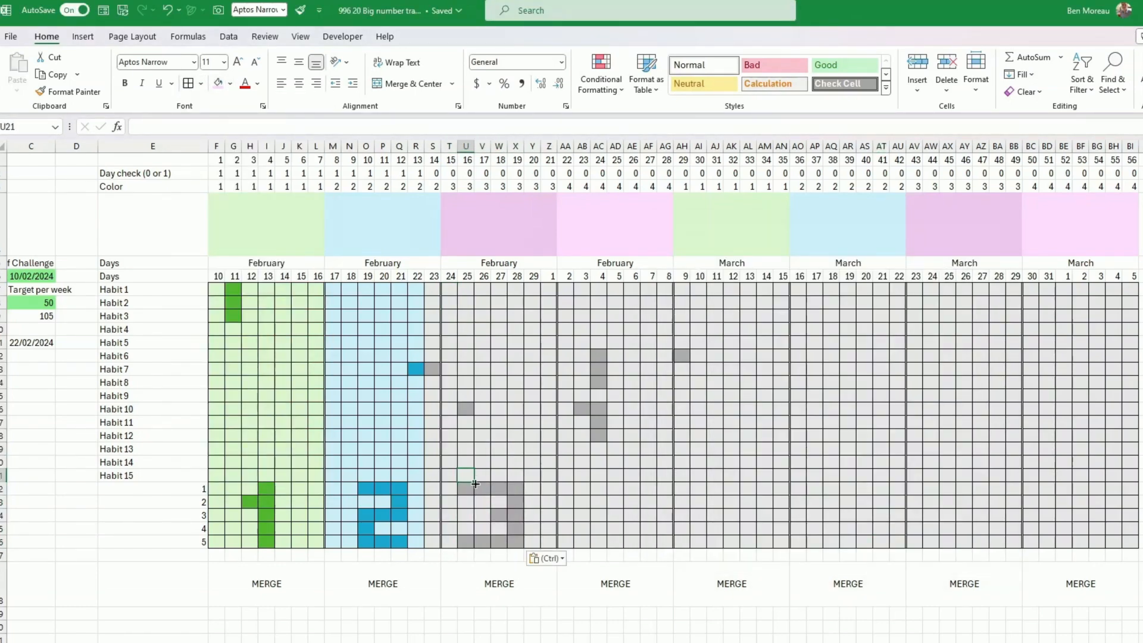
left_click_drag(470, 486, 469, 539)
key("Delete")
Enter 1 in AC22:AC25, AD25:AF25, AE24 and AE26 to form a digit 4 in week four.
left_click(599, 488)
key("1")
key("Down")
key("1")
key("Down")
key("1")
key("Down")
key("1")
key("Right")
key("1")
key("Right")
key("1")
key("Right")
key("1")
key("Up")
key("Left")
key("1")
key("Down")
key("Down")
key("1")
key("Right")
key("Right")
key("Right")
key("Right")
key("Right")
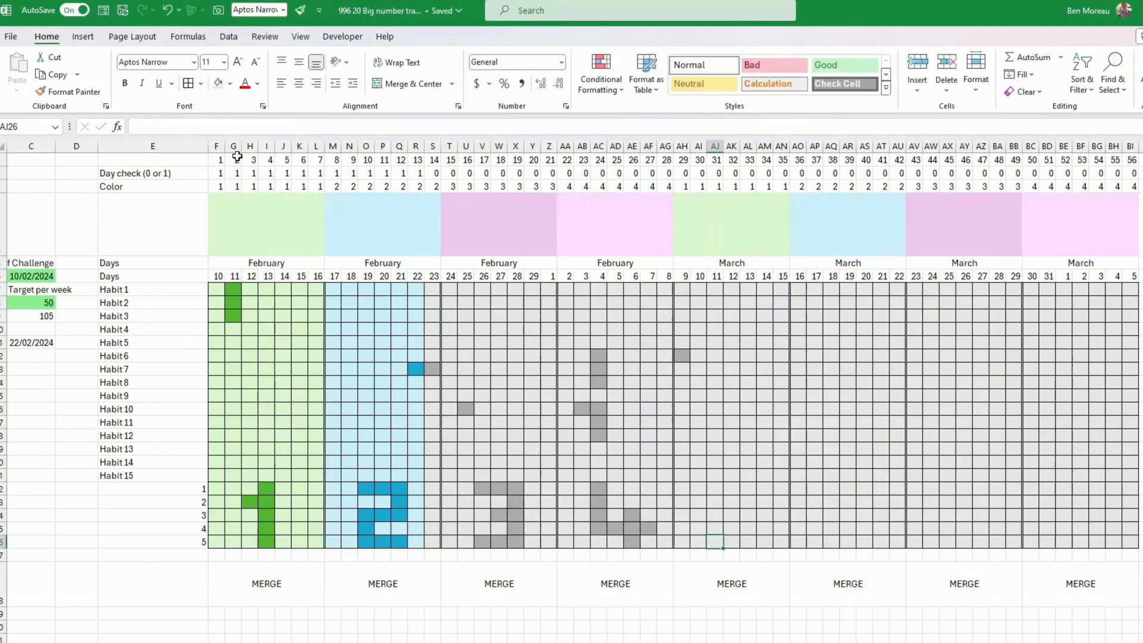
Narrow all day columns F:BI to a smaller equal width.
left_click_drag(217, 147, 1118, 146)
left_click_drag(938, 147, 935, 147)
left_click(702, 463)
left_click(521, 494)
left_click(167, 10)
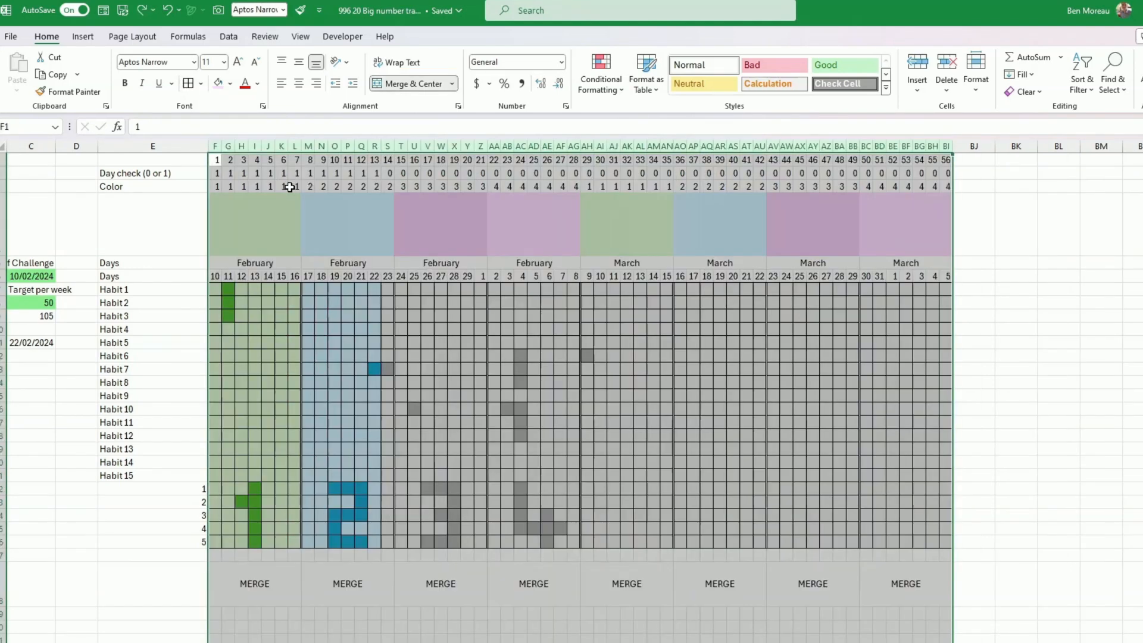
Enter 1 in AJ22:AL22, AJ23, AJ24:AL24, AL25 and AJ26:AL26 to form a digit 5 in week five.
left_click(613, 488)
key("1")
key("Right")
key("1")
key("Right")
key("1")
key("Left")
key("Left")
key("Left")
key("Down")
key("Right")
key("1")
key("Down")
key("1")
key("Right")
key("1")
key("Right")
key("1")
key("Down")
key("1")
key("Down")
key("1")
key("Left")
key("1")
key("Left")
key("1")
Enter 1 in AQ22:AS22, AQ23, AQ24:AS24, AQ25, AS25 and AQ26:AS26 to form a digit 6 in week six.
key("Right")
key("Right")
key("Right")
key("Right")
key("Right")
key("Right")
key("Right")
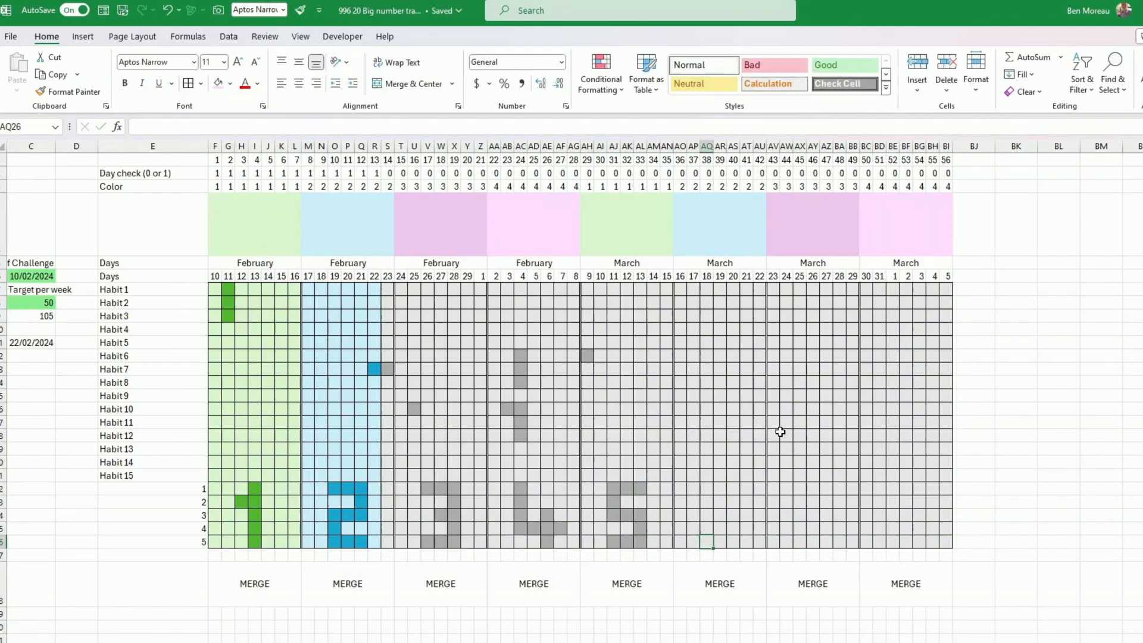
key("1")
key("Right")
key("1")
key("Right")
key("1")
key("Up")
key("1")
key("Up")
key("1")
key("Left")
key("1")
key("Left")
key("1")
key("Down")
key("1")
key("Up")
key("Up")
key("Up")
key("1")
key("Up")
key("1")
key("Right")
key("1")
key("Right")
key("1")
Enter 1 in AX22:AZ22 and AZ23:AZ26 to form a digit 7 in week seven.
key("Right")
key("Right")
key("Right")
key("Right")
key("Right")
key("1")
key("Right")
key("1")
key("Right")
key("1")
key("Down")
key("1")
key("Down")
key("1")
key("Down")
key("1")
key("Down")
key("1")
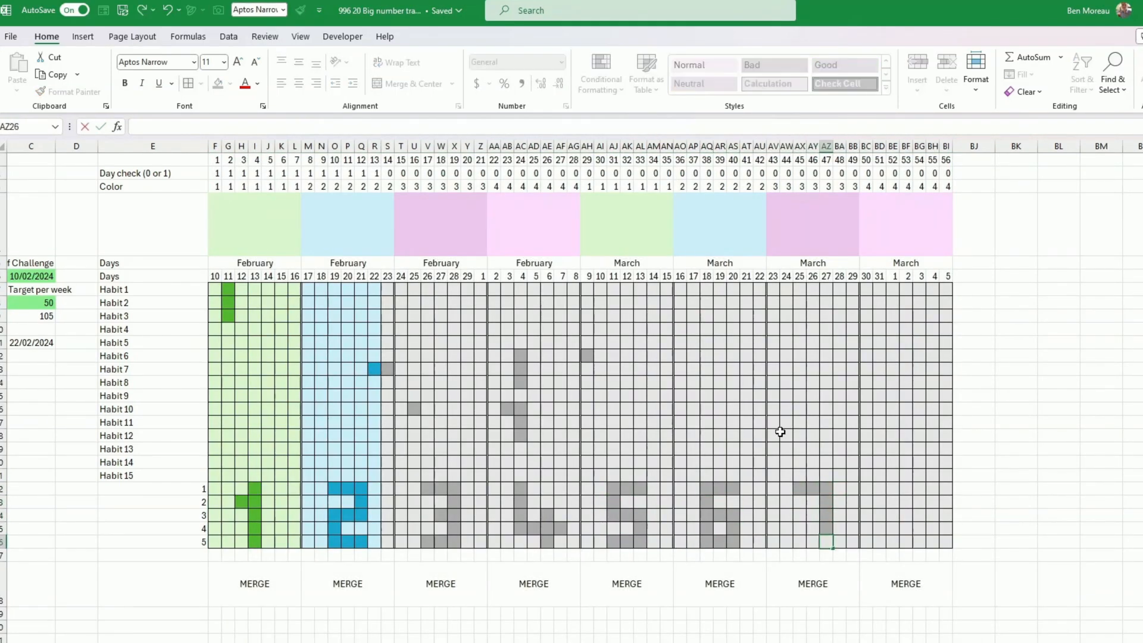
Enter 1 in BE22:BG22, BE23, BG23, BE24:BG24, BE25, BG25 and BE26:BG26 to form a digit 8 in week eight.
key("Up")
key("Up")
key("Up")
key("Up")
key("Right")
key("Right")
key("Right")
key("Right")
key("Right")
key("1")
key("Right")
key("1")
key("Right")
key("1")
key("Down")
key("1")
key("Down")
key("1")
key("Left")
key("1")
key("Left")
key("1")
key("Up")
key("1")
key("Down")
key("Down")
key("1")
key("Down")
key("1")
key("Right")
key("1")
key("Right")
key("1")
key("Up")
key("1")
key("Down")
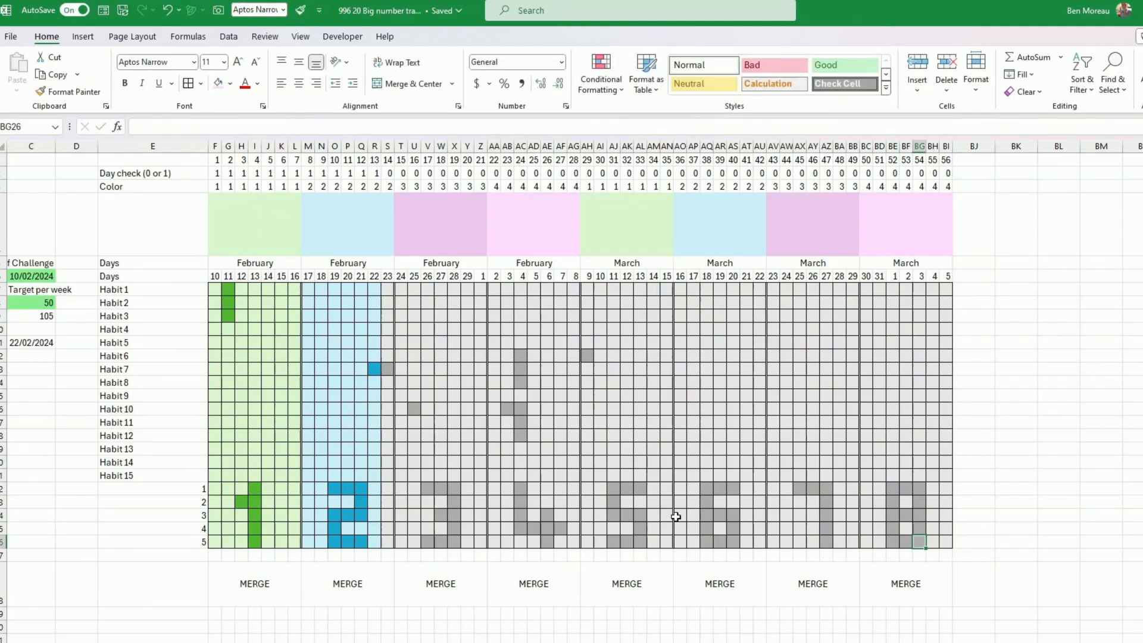
left_click(659, 463)
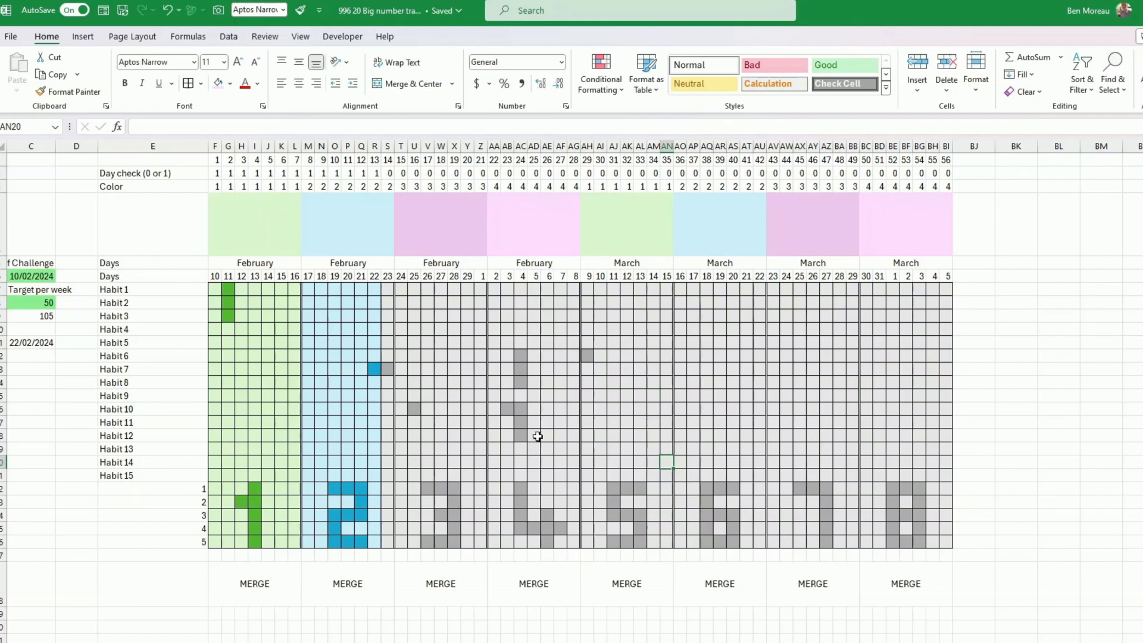
Select the challenge start date in C6.
left_click(37, 278)
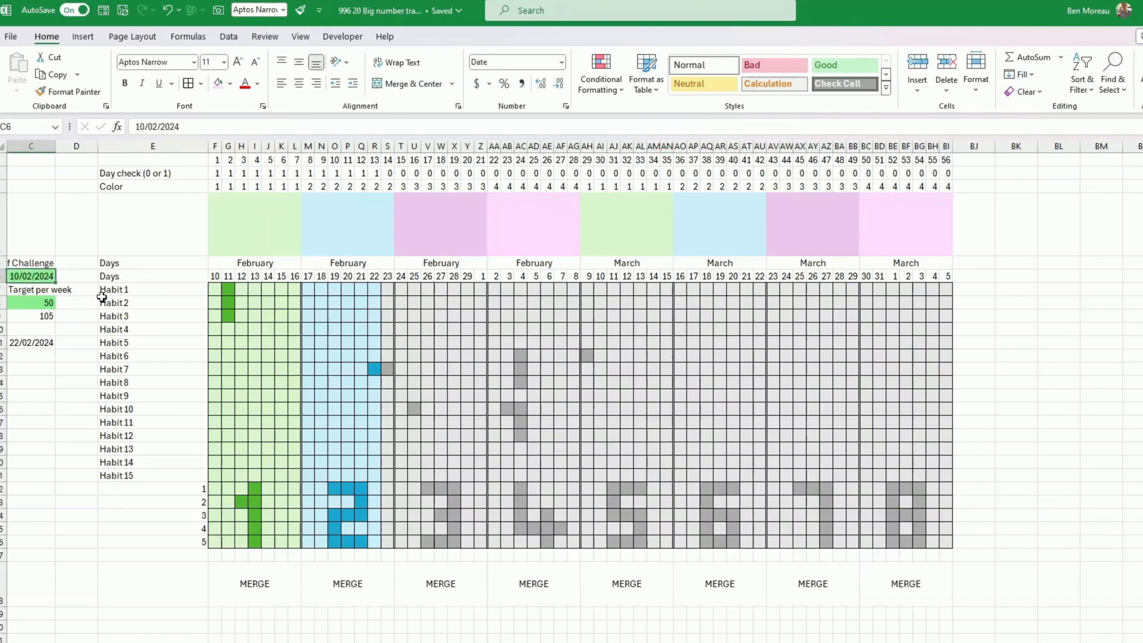
Set the challenge start date in C6 to 1/02/2024.
type("1/2")
key("Return")
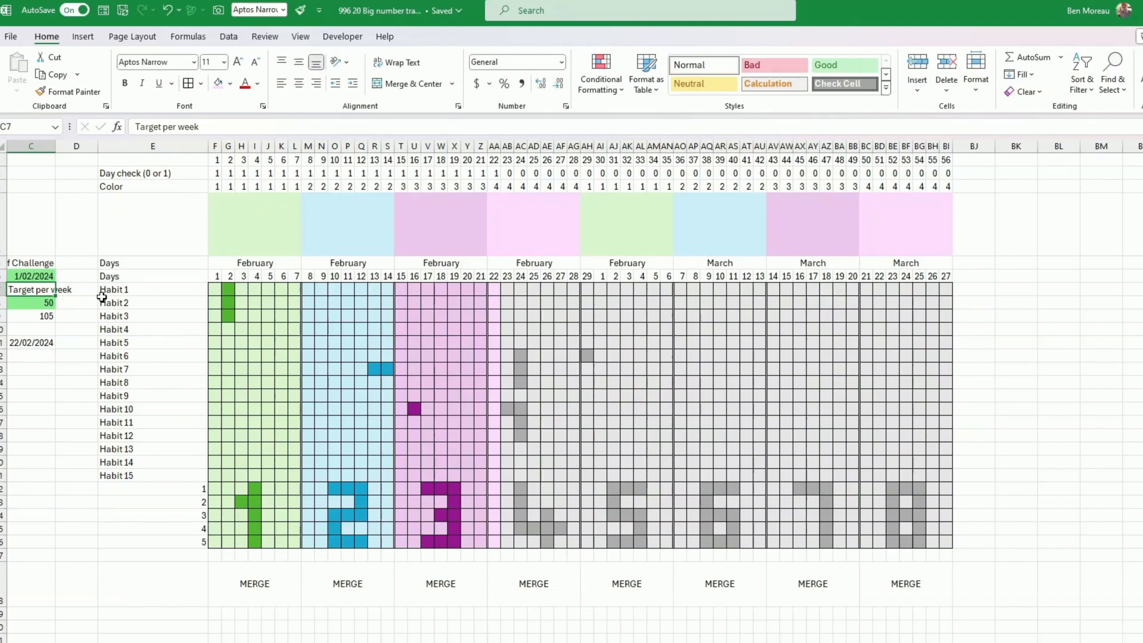
key("Up")
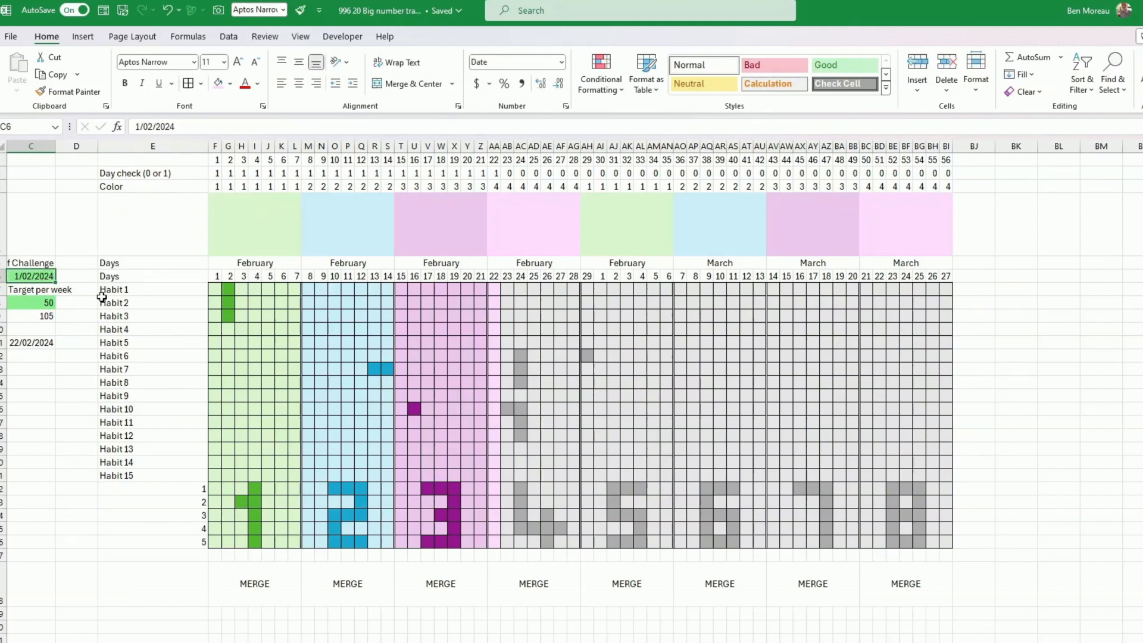
Try 1/04/2024 as the challenge start date in C6, and set it back to 1/02/2024.
type("1/4")
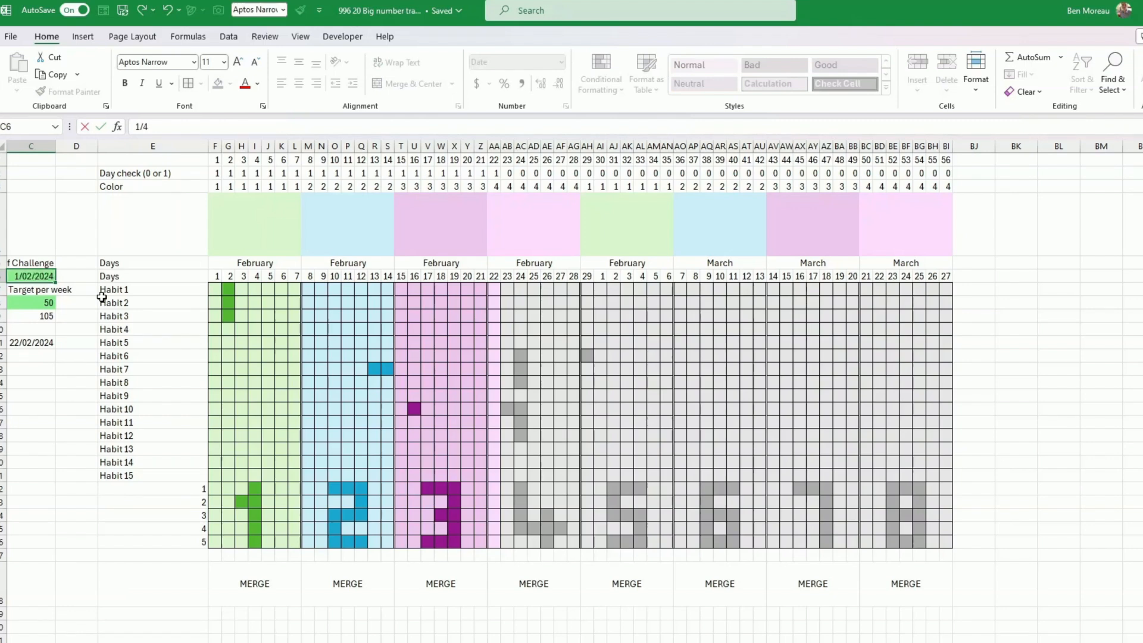
key("Return")
key("Down")
key("Up")
key("Up")
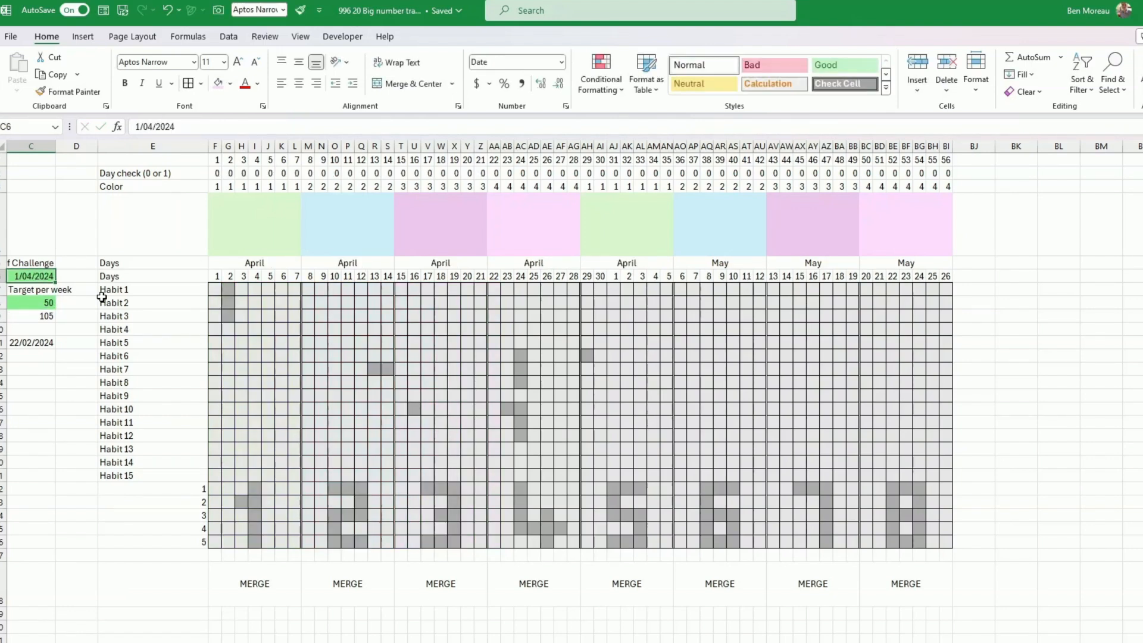
type("1/2")
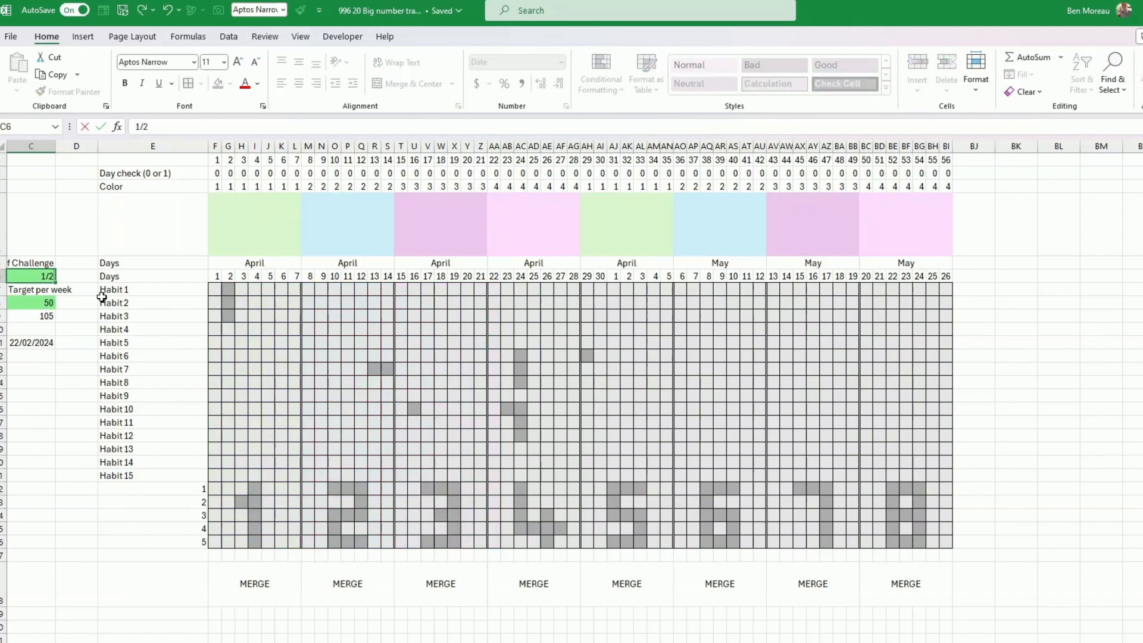
key("Return")
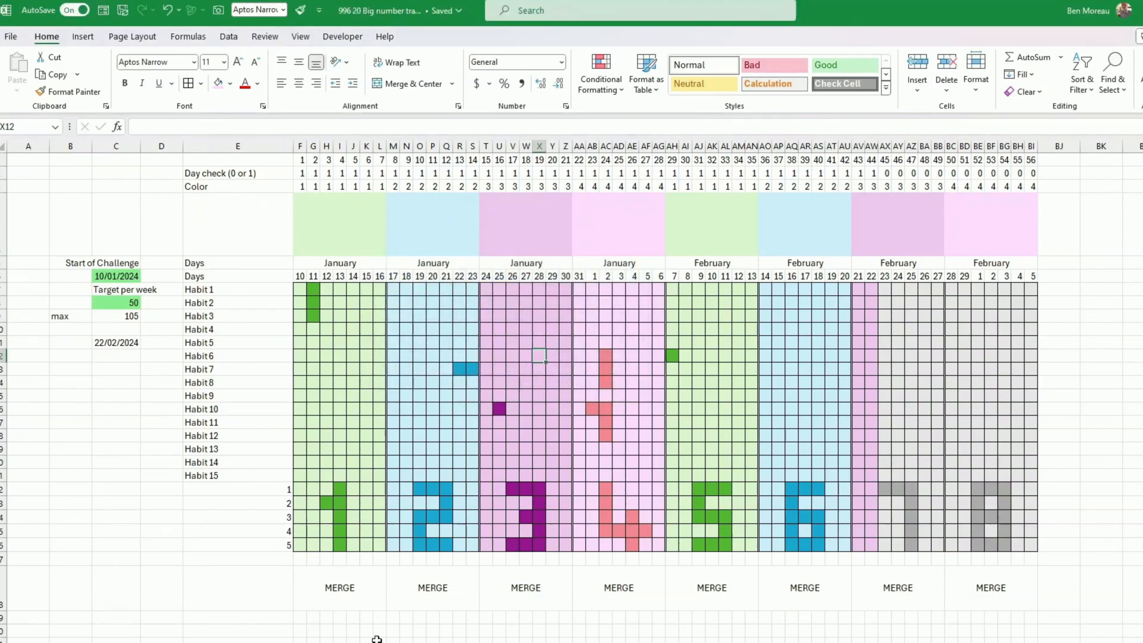
Count the first day's non-blank habit cells in F36 of the Calculations row with =COUNTA(F7:F21).
left_click(300, 642)
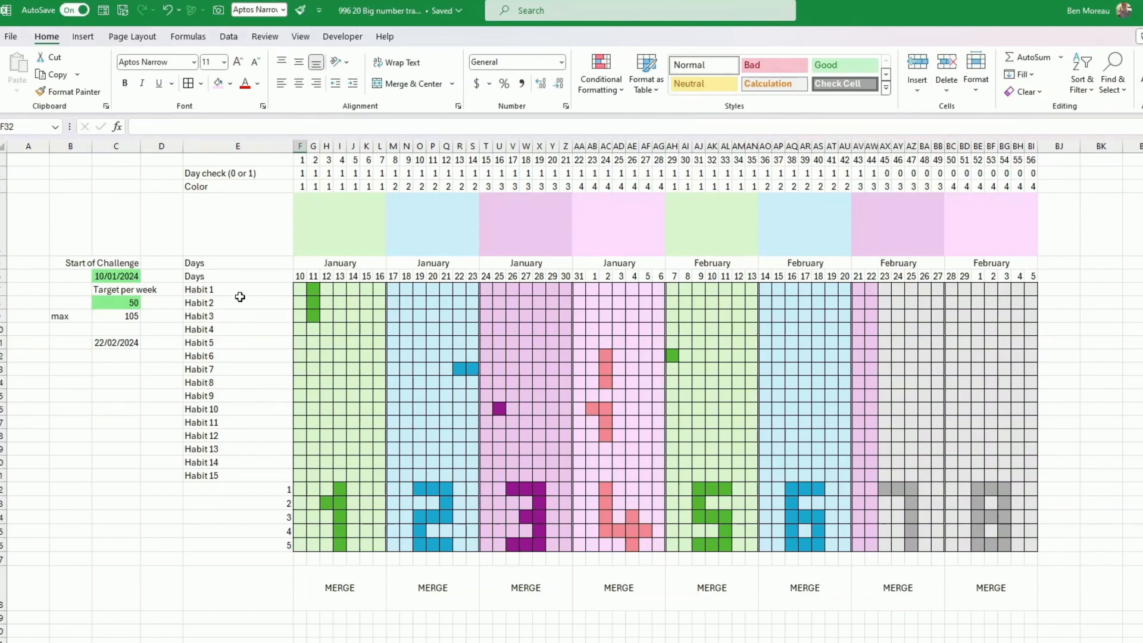
left_click_drag(297, 289, 299, 474)
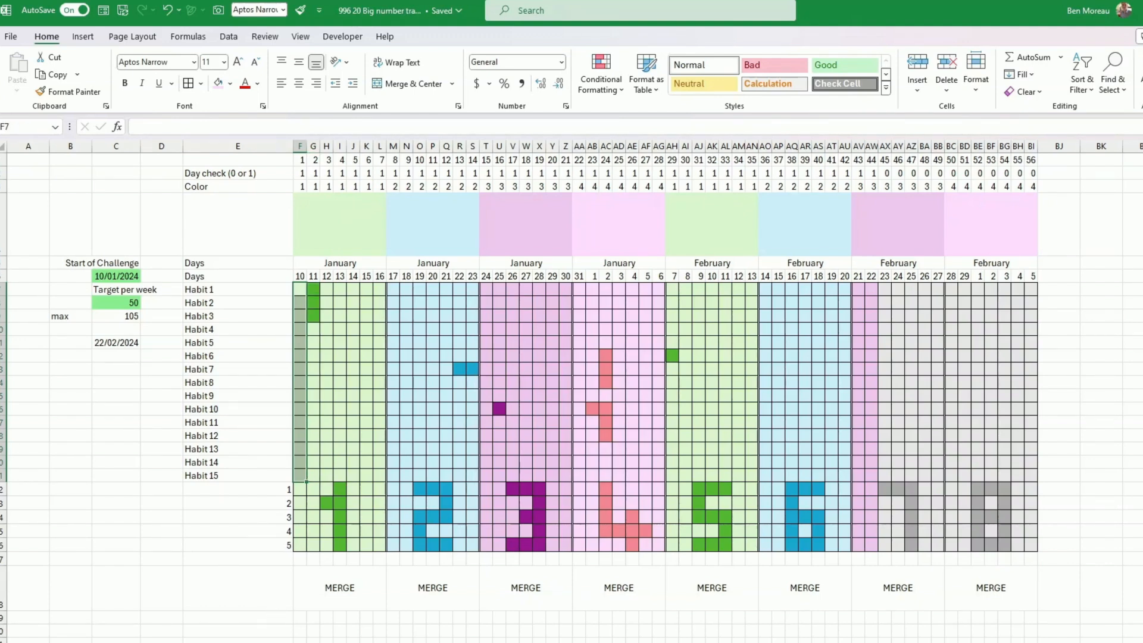
scroll(301, 640, "down", 1)
scroll(304, 638, "down", 1)
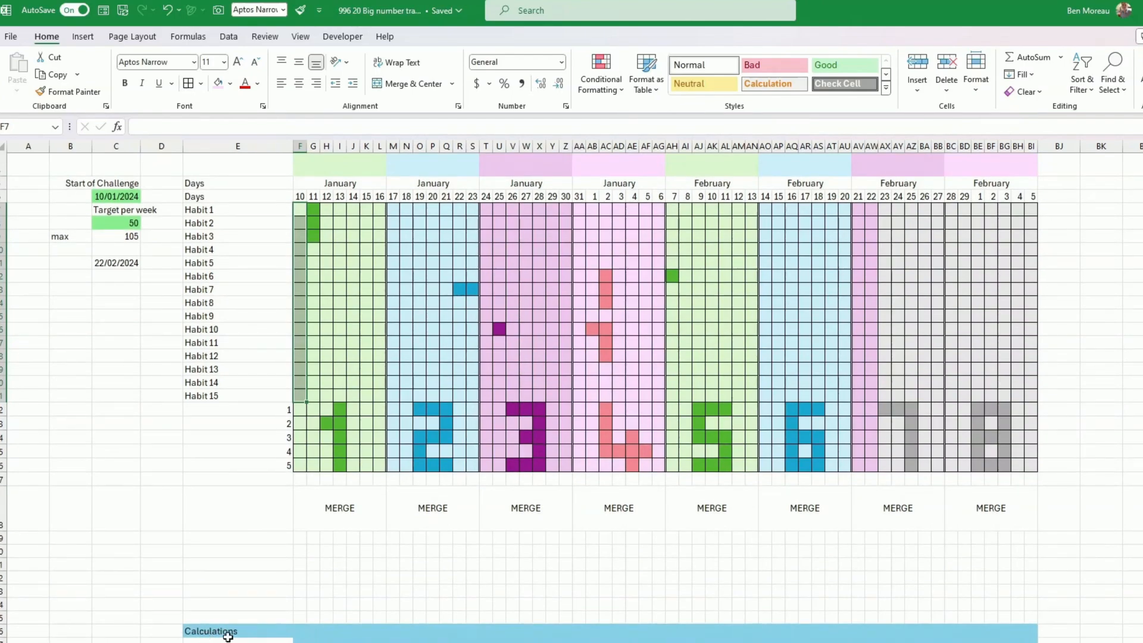
left_click(300, 630)
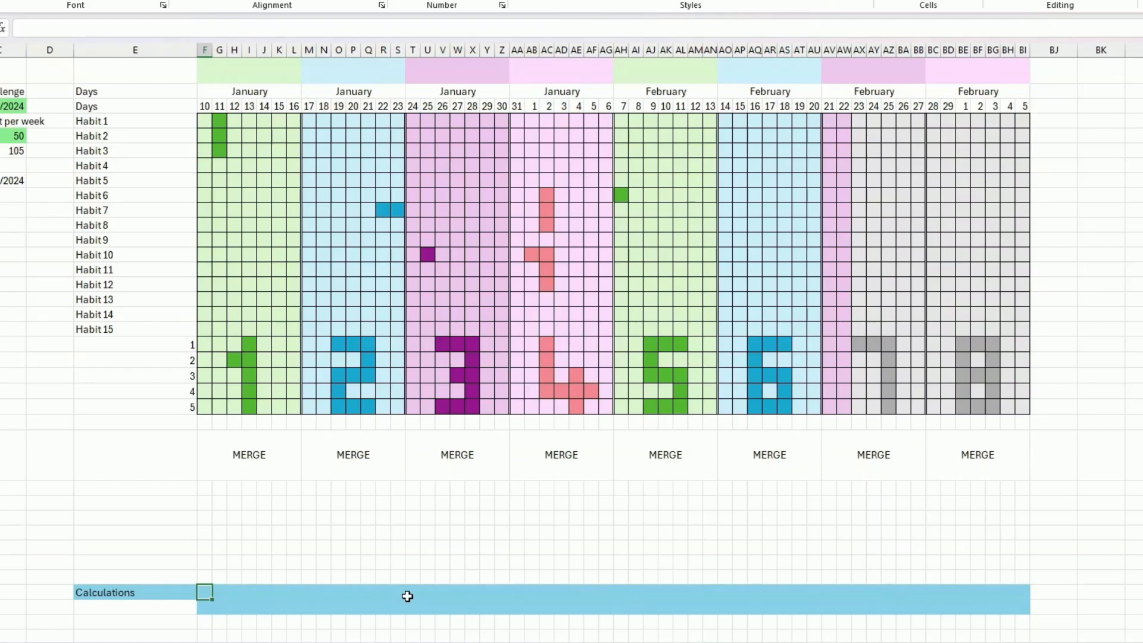
type("=c")
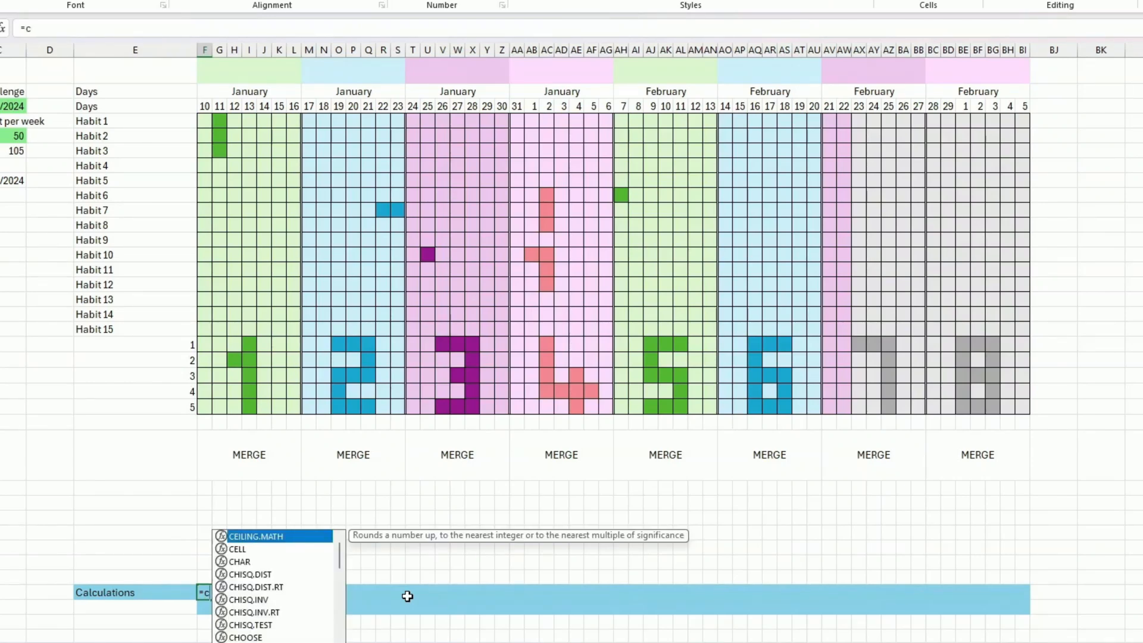
type("oun")
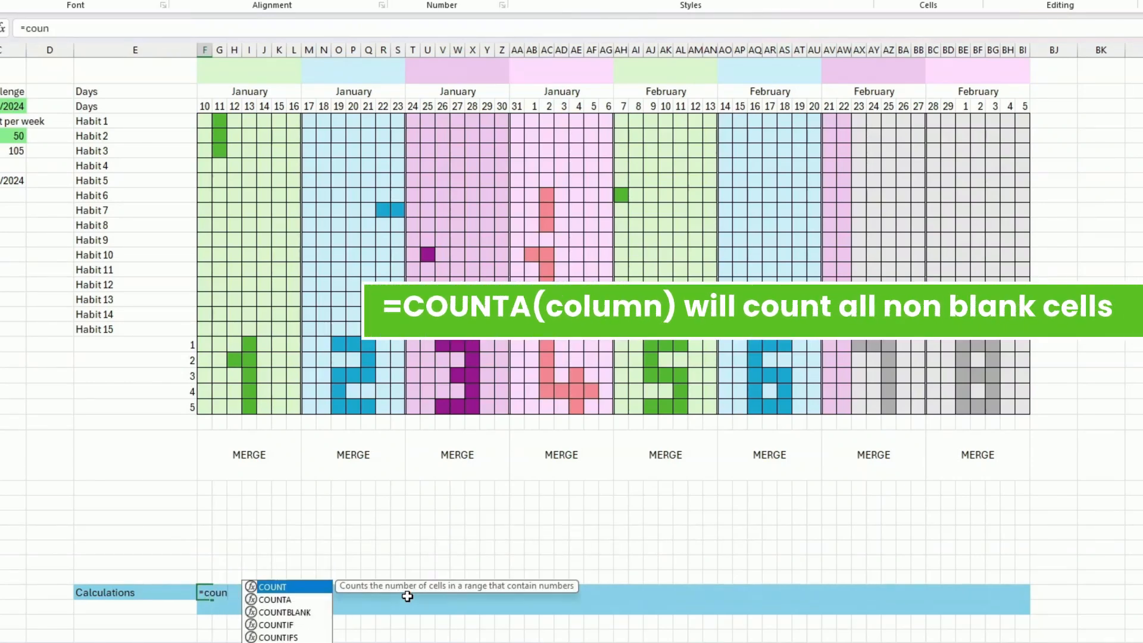
type("ta(")
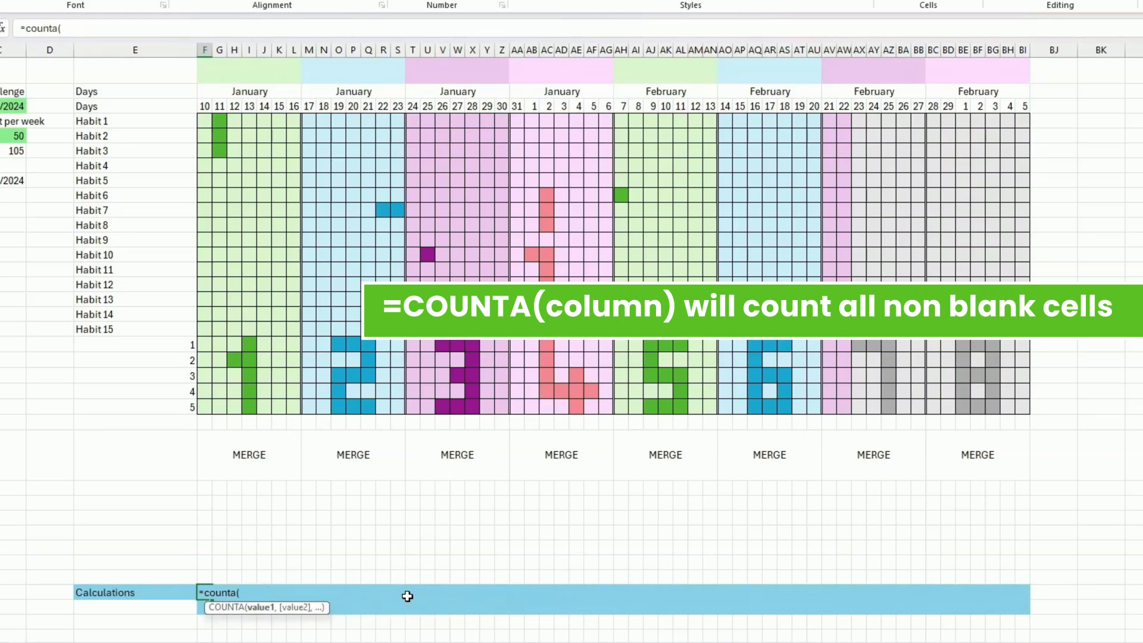
left_click(205, 107)
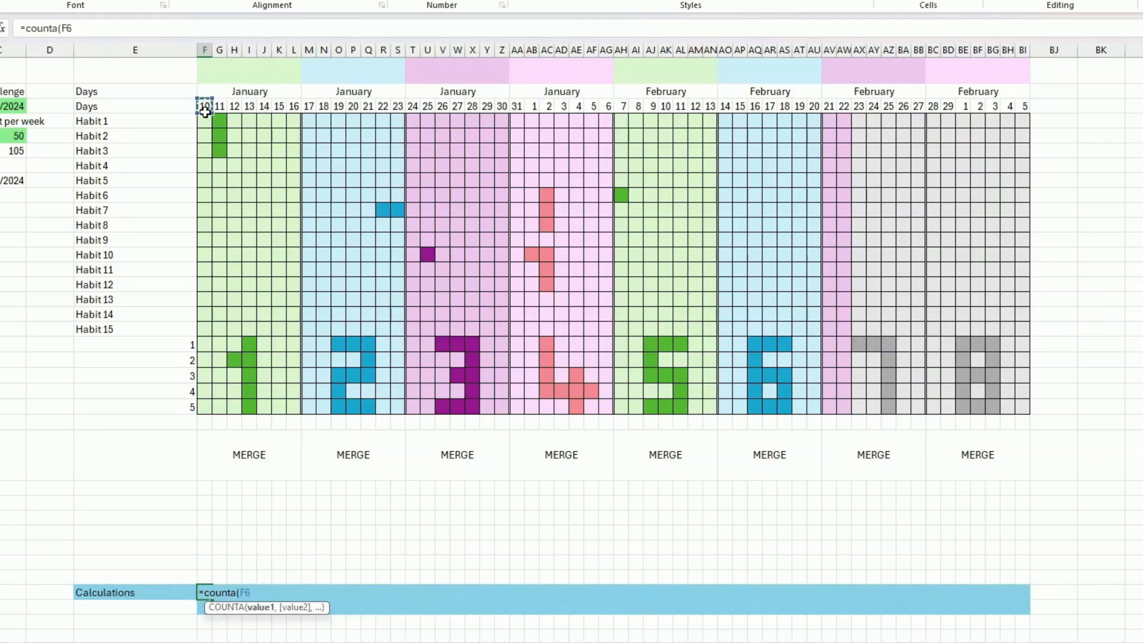
left_click_drag(204, 121, 201, 329)
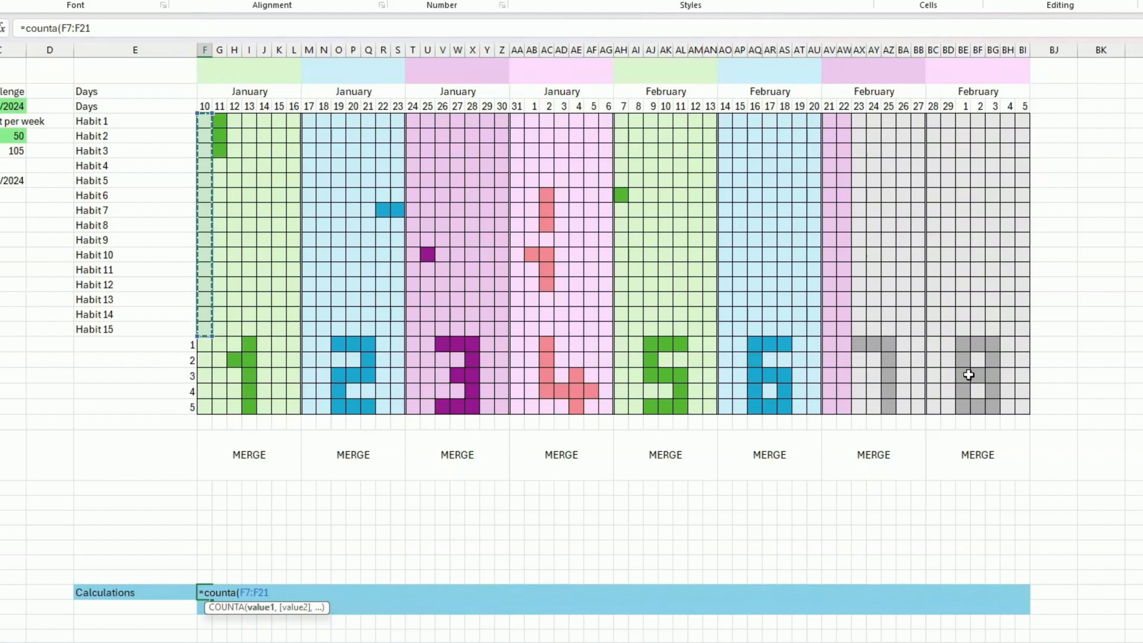
type(",")
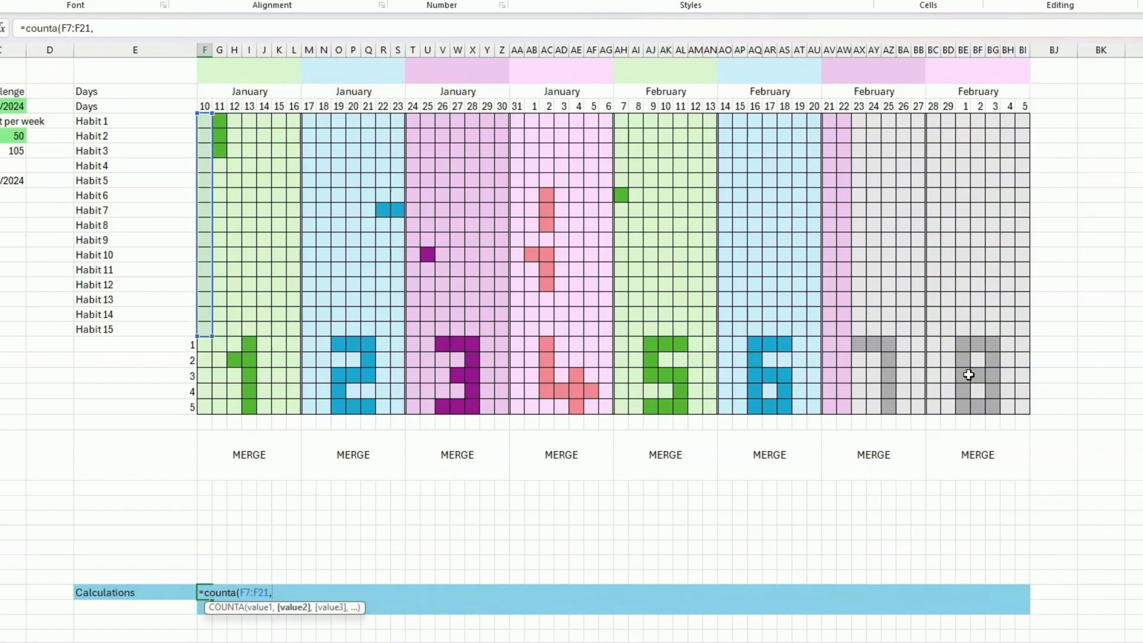
key("BackSpace")
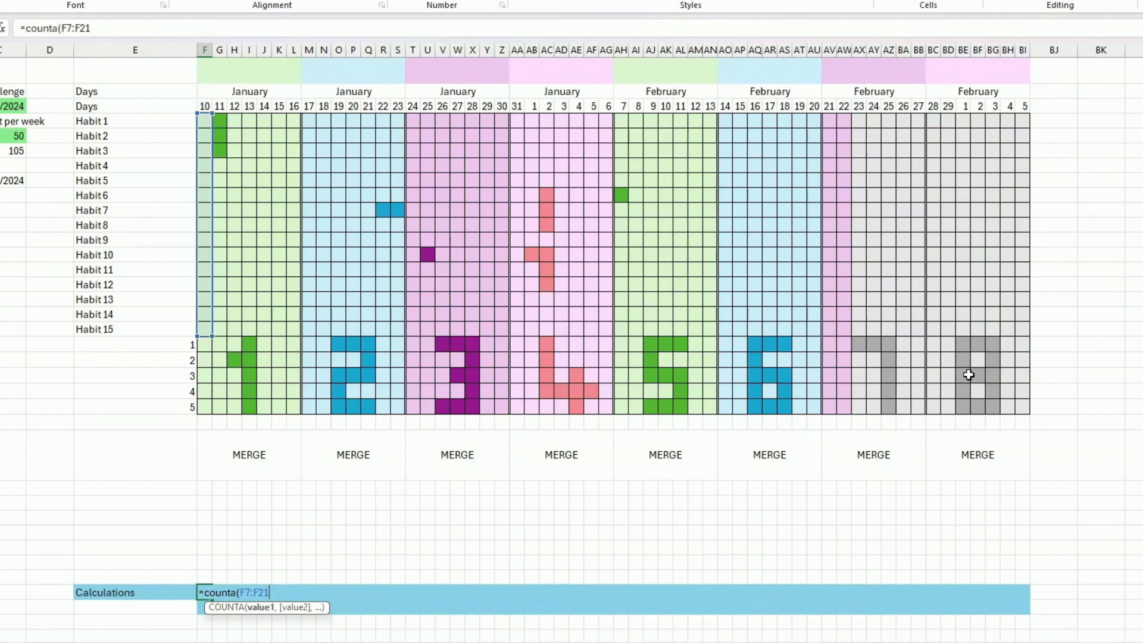
type(")")
key("ctrl+Return")
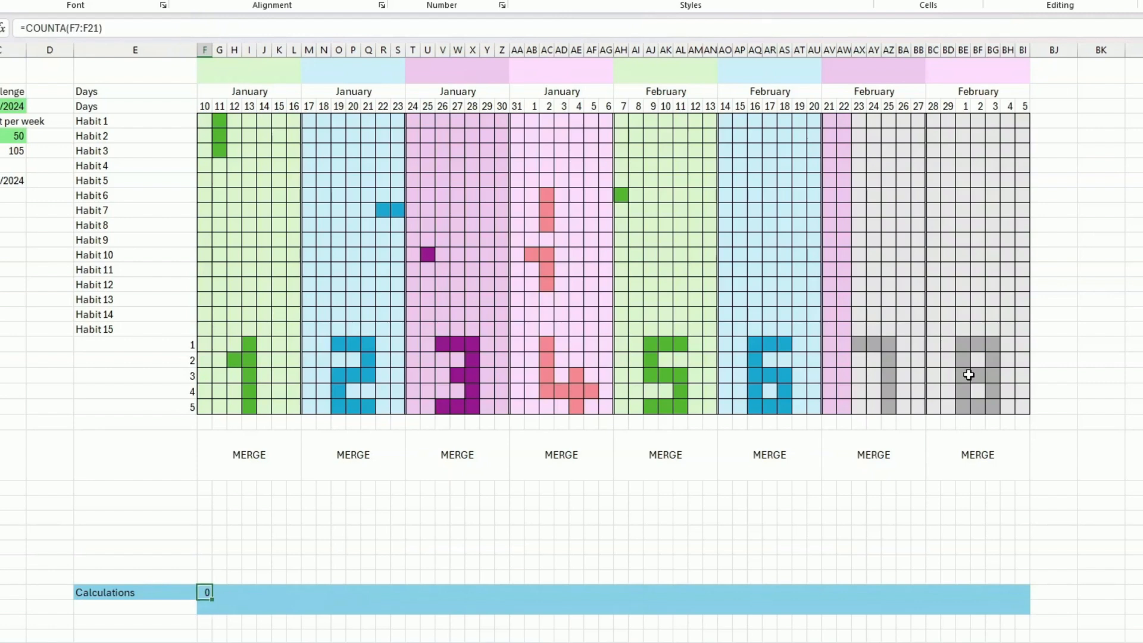
Fill the COUNTA formula from F36 across to BI36, and check the range referenced by the F36 formula.
left_click_drag(212, 598, 1030, 571)
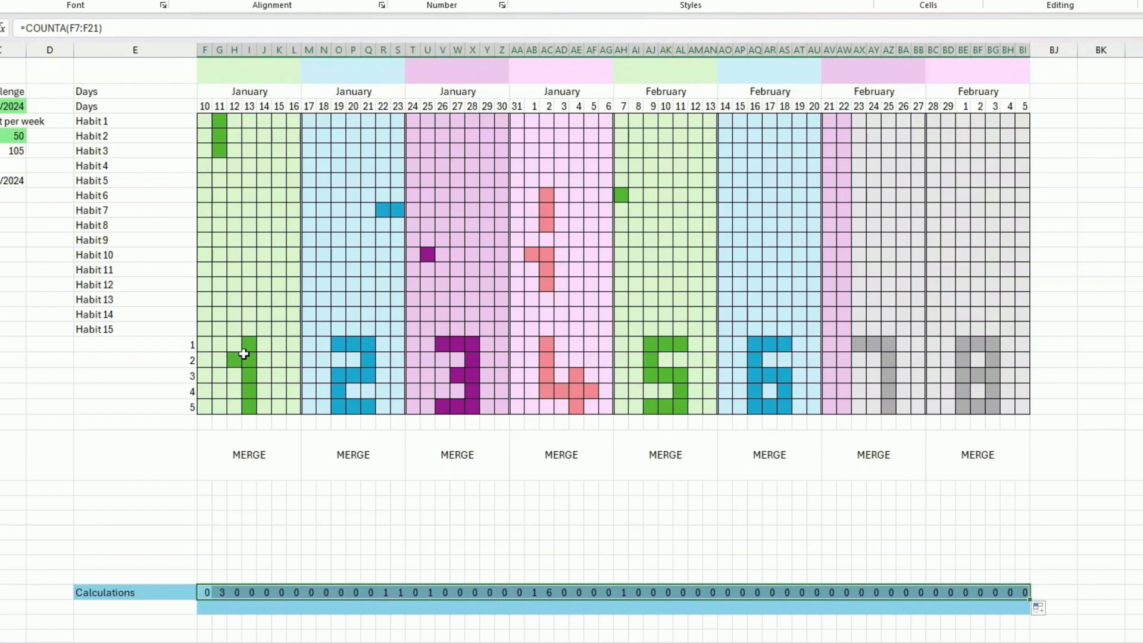
double_click(207, 592)
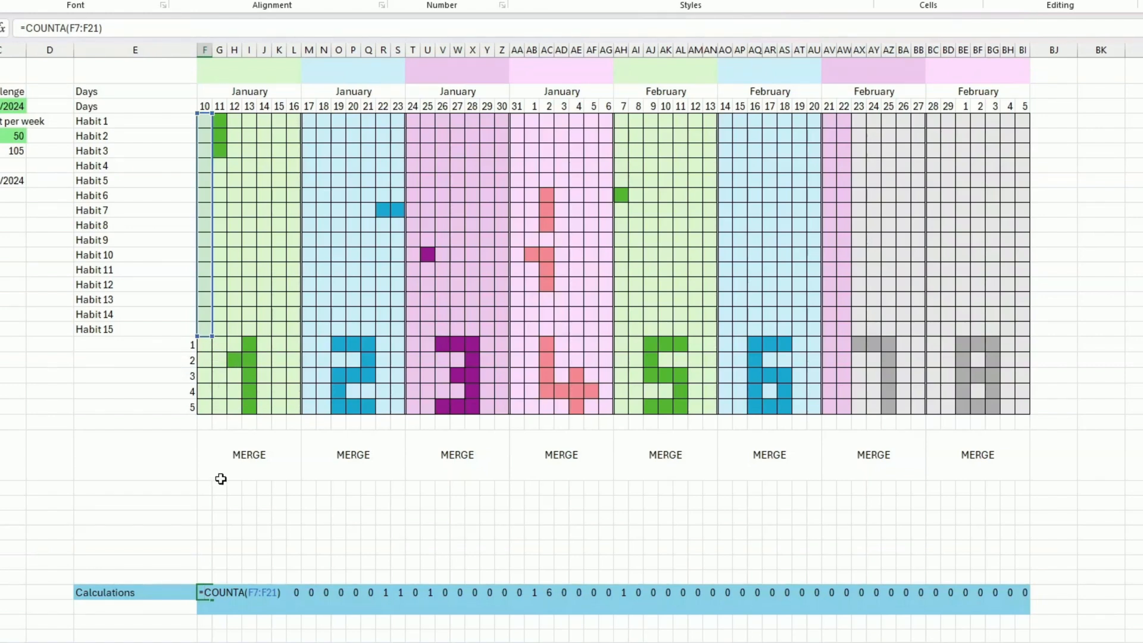
key("Return")
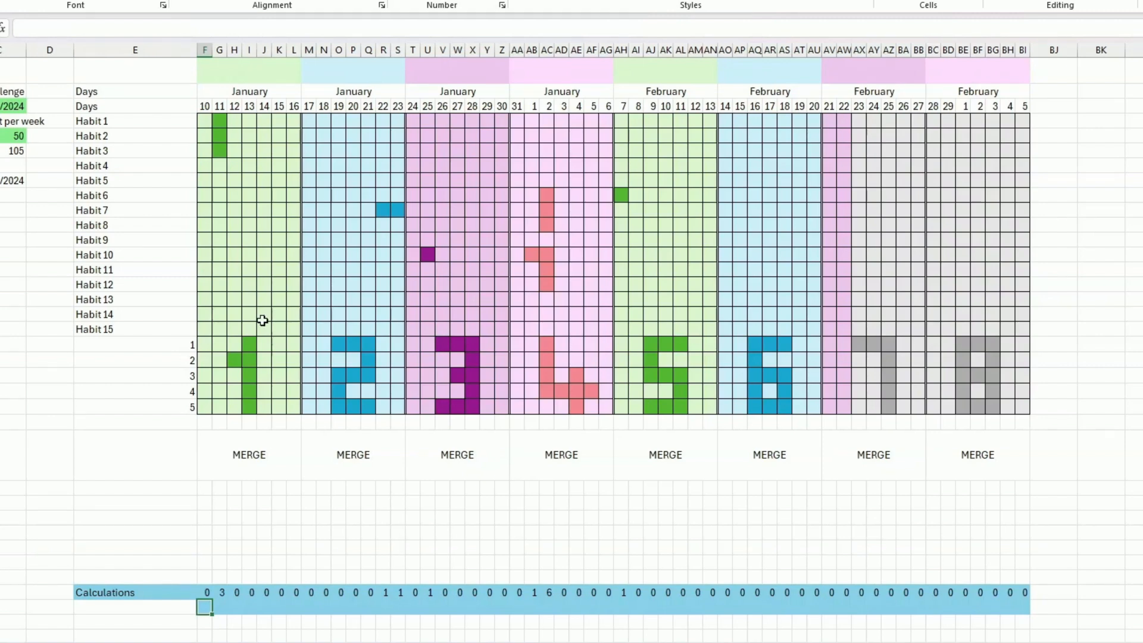
Test the daily count with trial entries in the first day's Habit 5 cell, F11.
left_click(208, 175)
type("x")
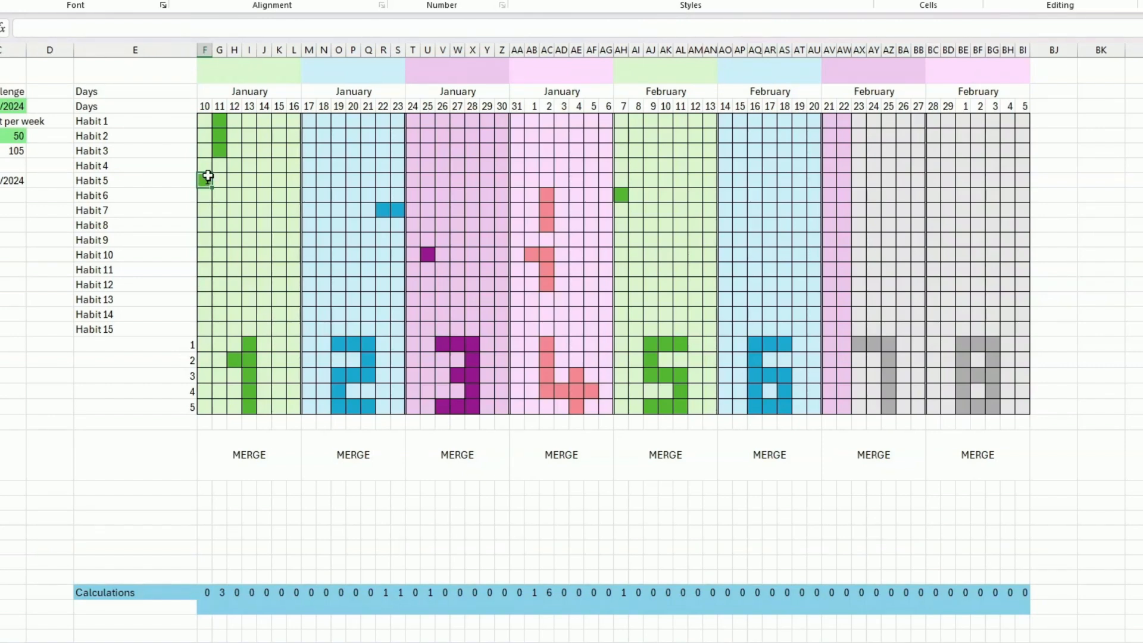
key("Return")
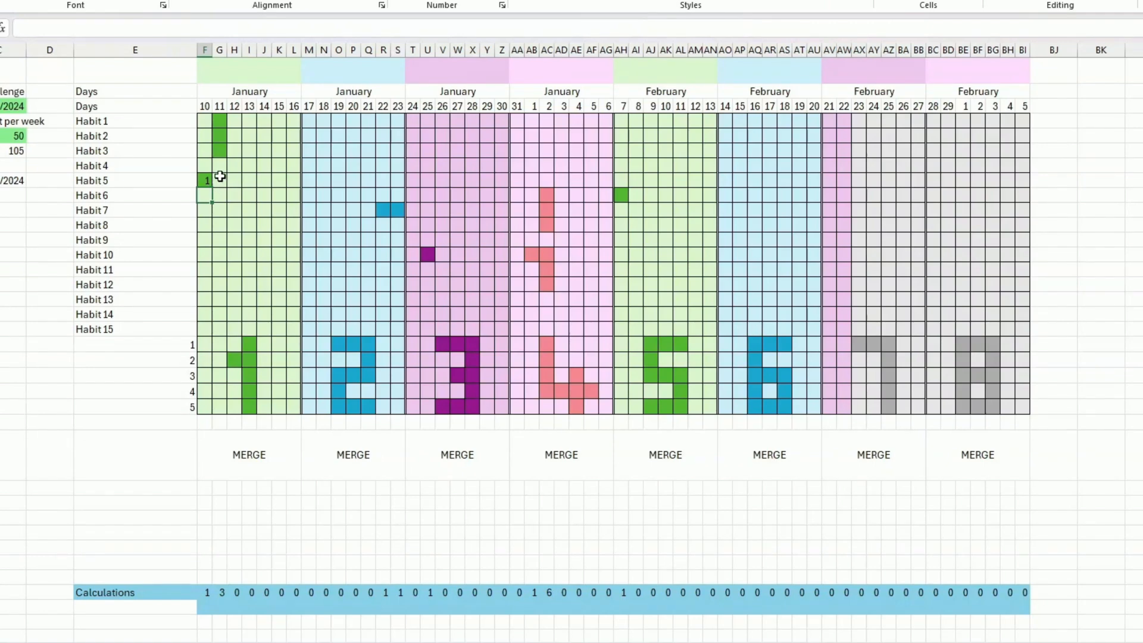
key("Up")
type("2")
key("Return")
key("Up")
key("Down")
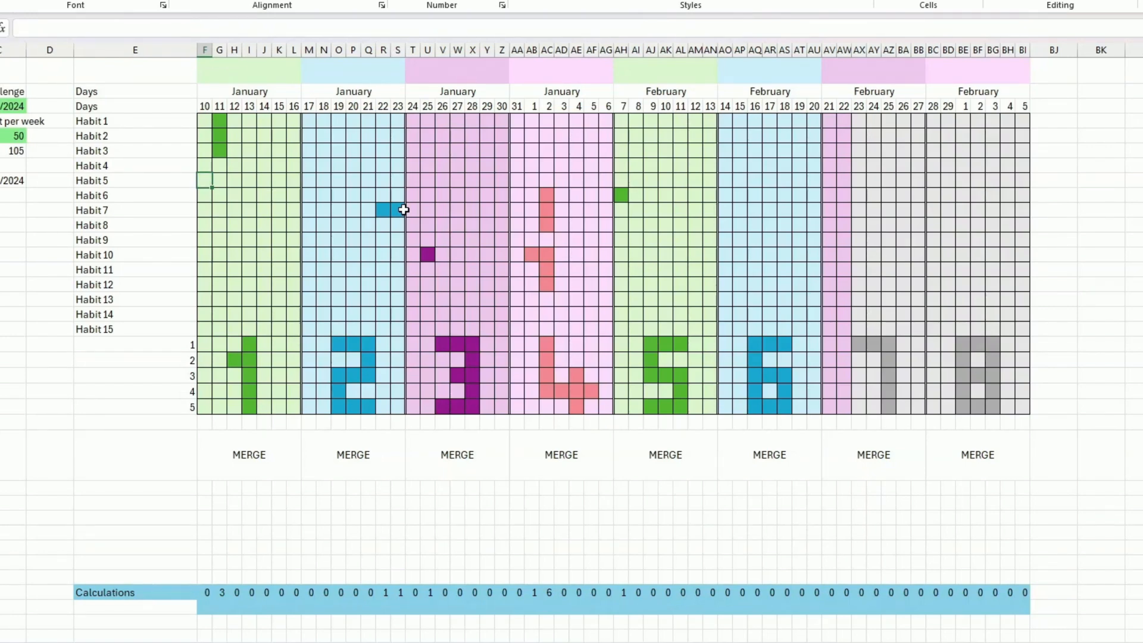
Enter 1 for Habits 5 to 8 on the first day, in F11:F14.
type("1")
key("Return")
type("1")
key("Return")
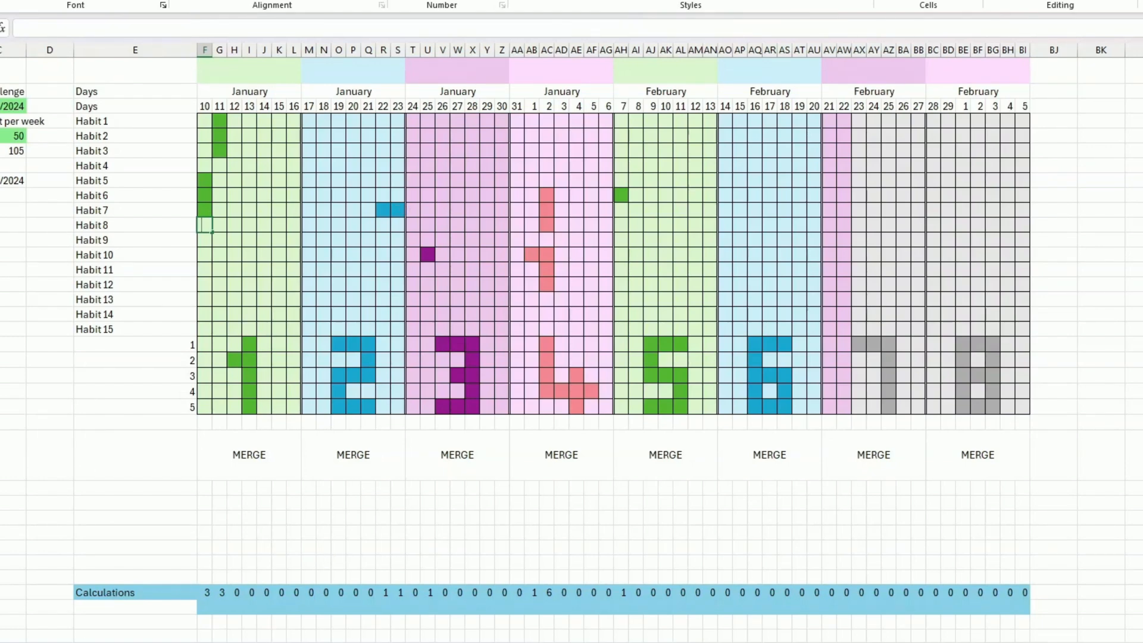
type("1")
Total the first week's daily counts in F37 with =SUM(F36:L36).
left_click(206, 608)
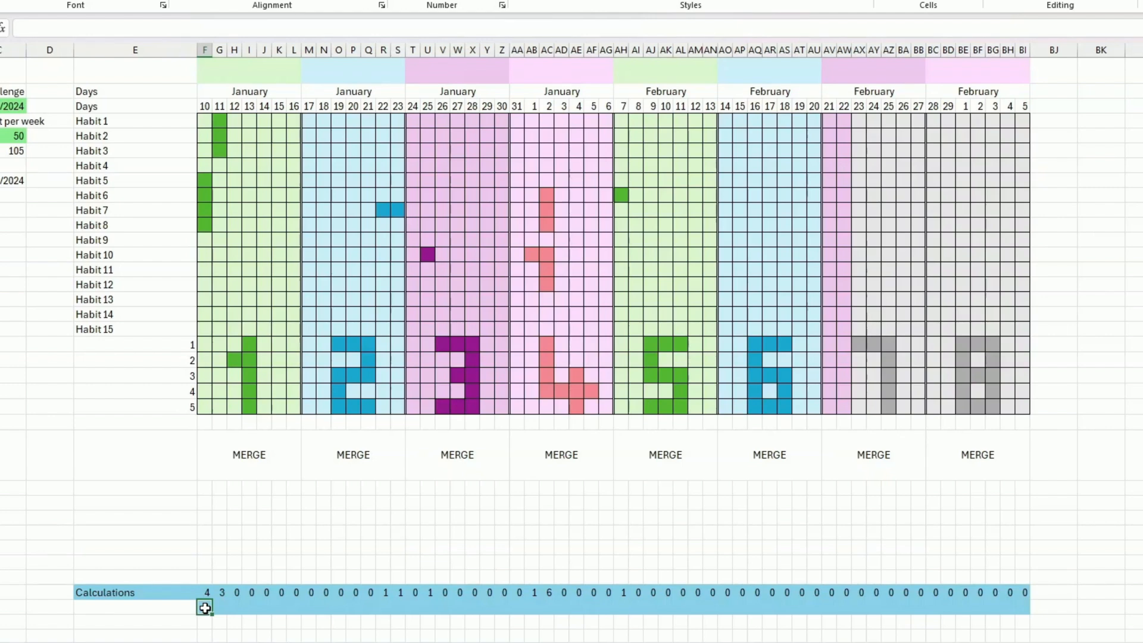
type("=s")
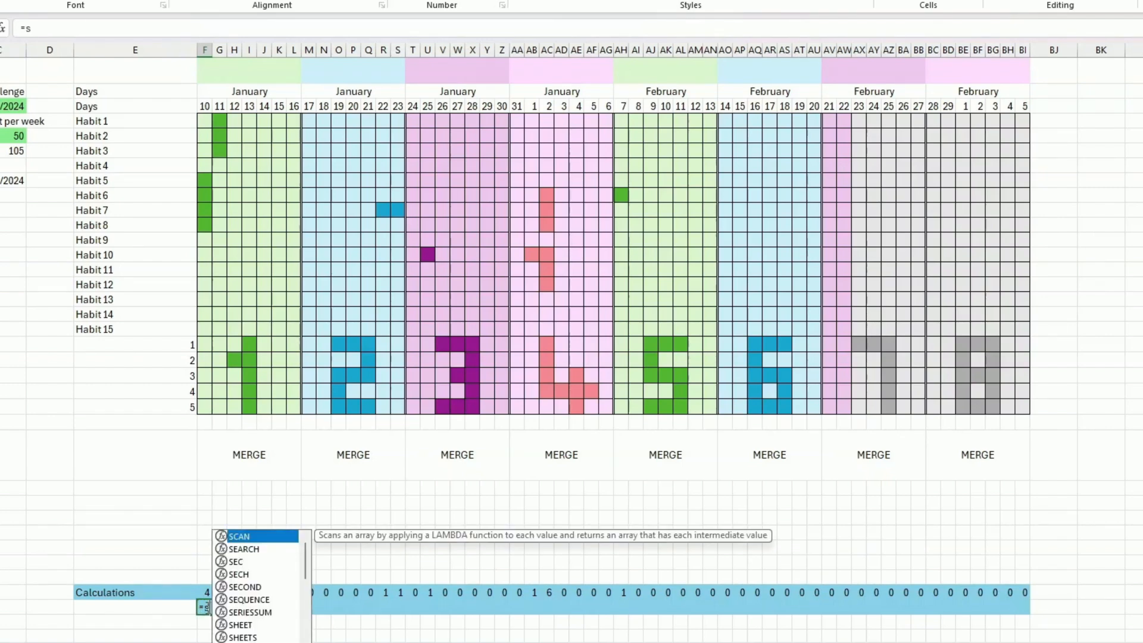
type("um(")
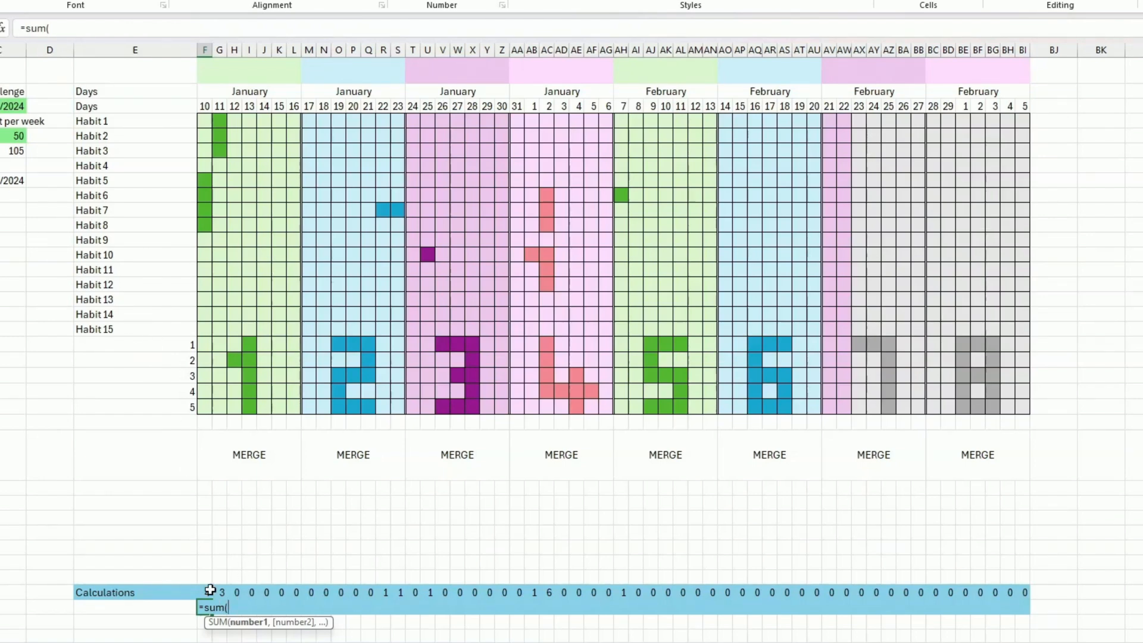
left_click_drag(209, 590, 294, 590)
type(")")
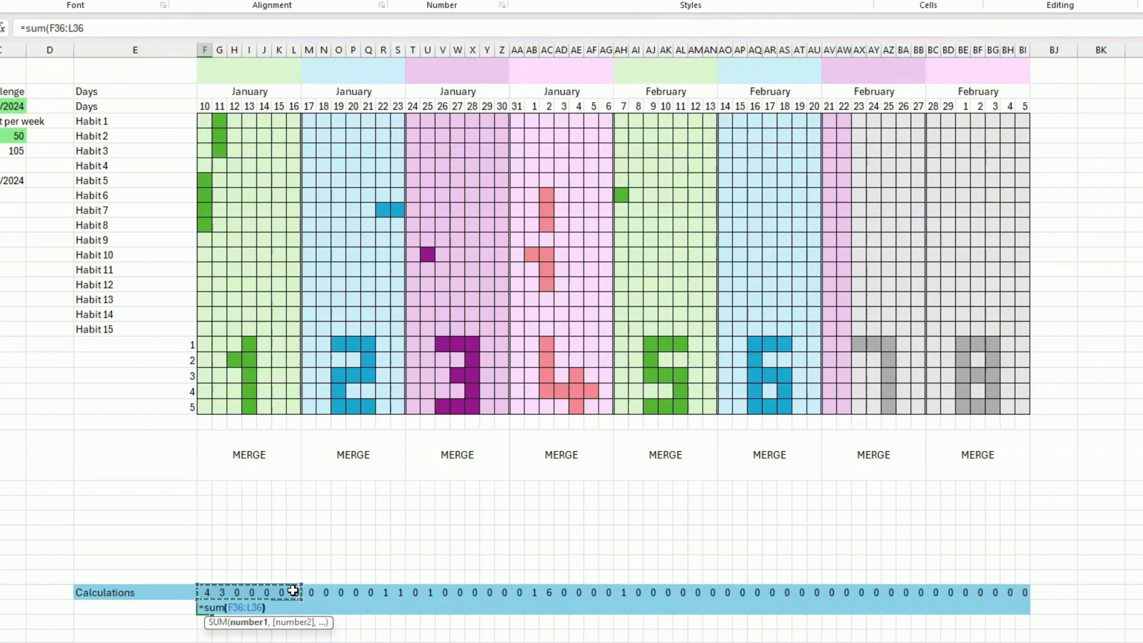
key("Return")
key("Up")
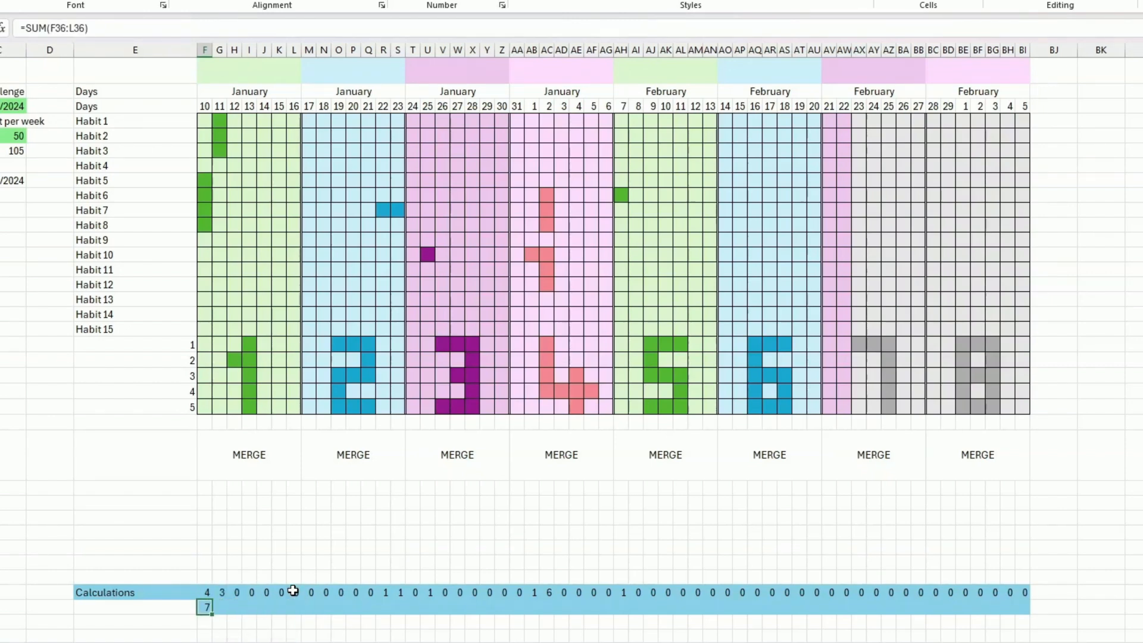
Copy the weekly total formula from F37 to M37, giving =SUM(M36:S36), and to T37 for the third week.
key("Right")
key("Right")
key("Right")
key("Right")
key("Right")
key("Right")
key("Right")
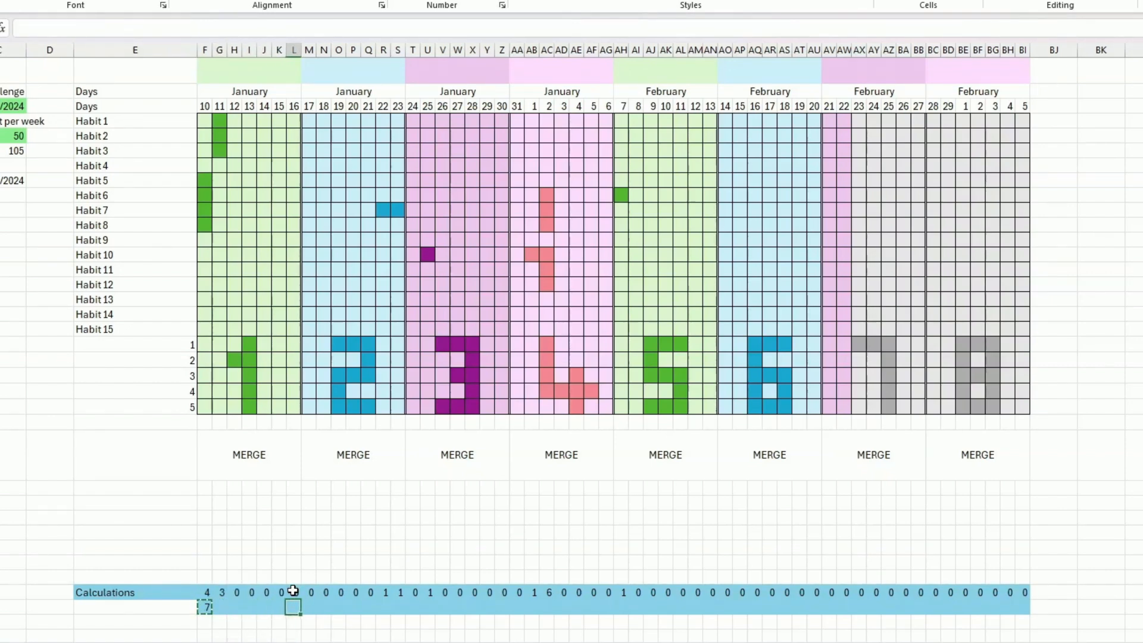
type("=SUM(M36:S36)")
key("Right")
key("Right")
key("Right")
key("Right")
key("Right")
key("Right")
key("Right")
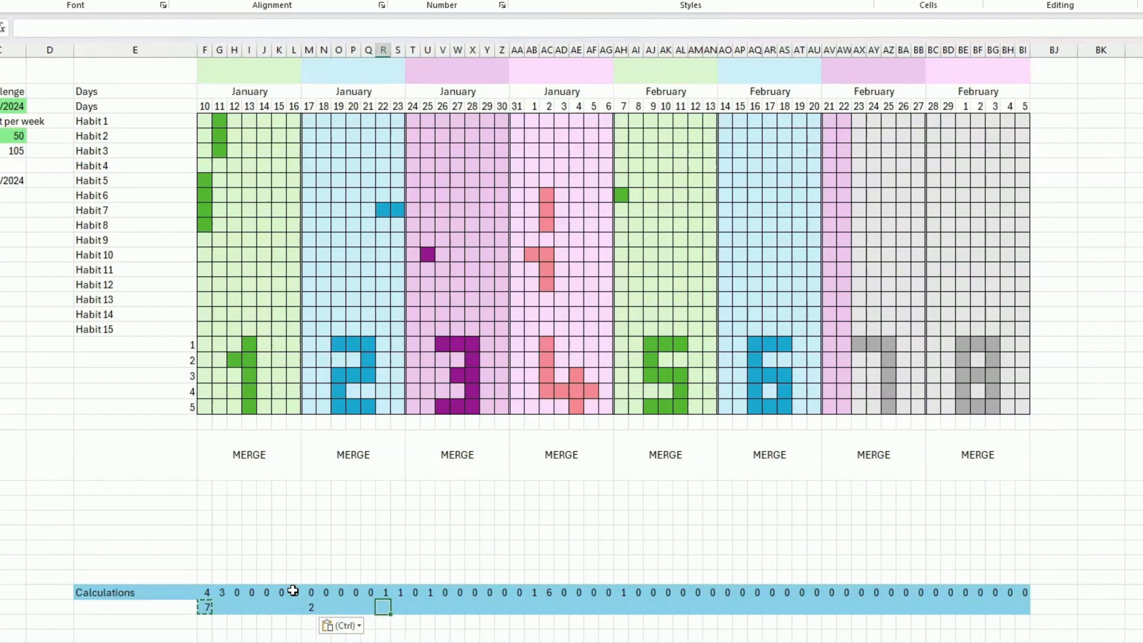
key("ctrl+v")
Paste the same weekly total formula into AA37 and AH37 for the fourth and fifth weeks.
key("Right")
key("Right")
key("Right")
key("Right")
key("Right")
key("Right")
key("Right")
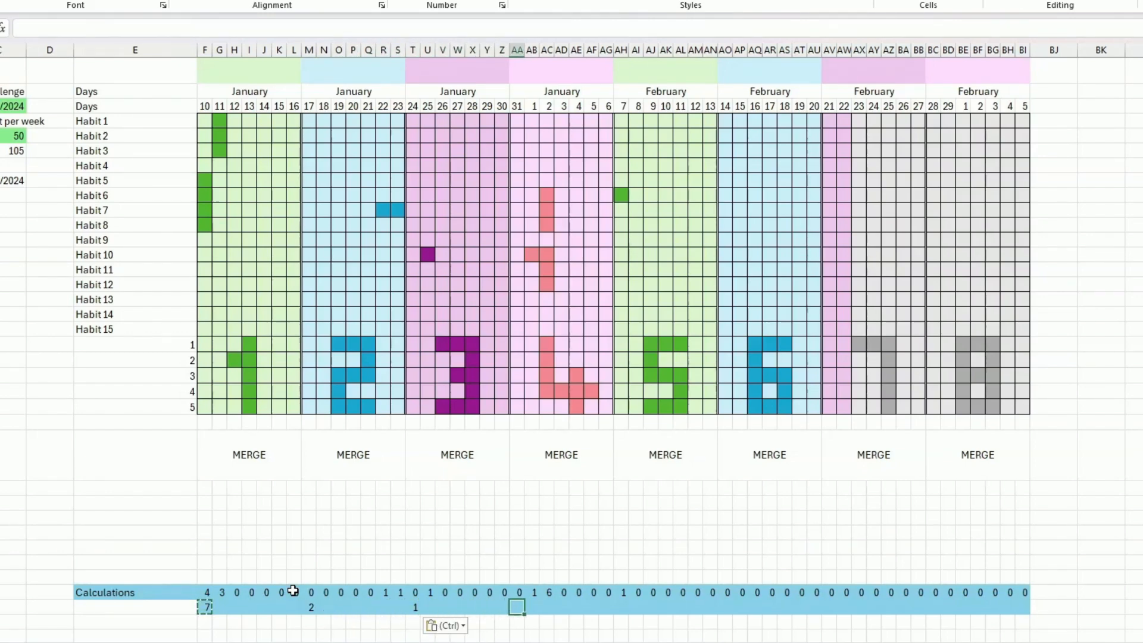
key("ctrl+v")
key("Right")
key("Right")
key("Right")
key("Right")
key("Right")
key("Right")
key("Right")
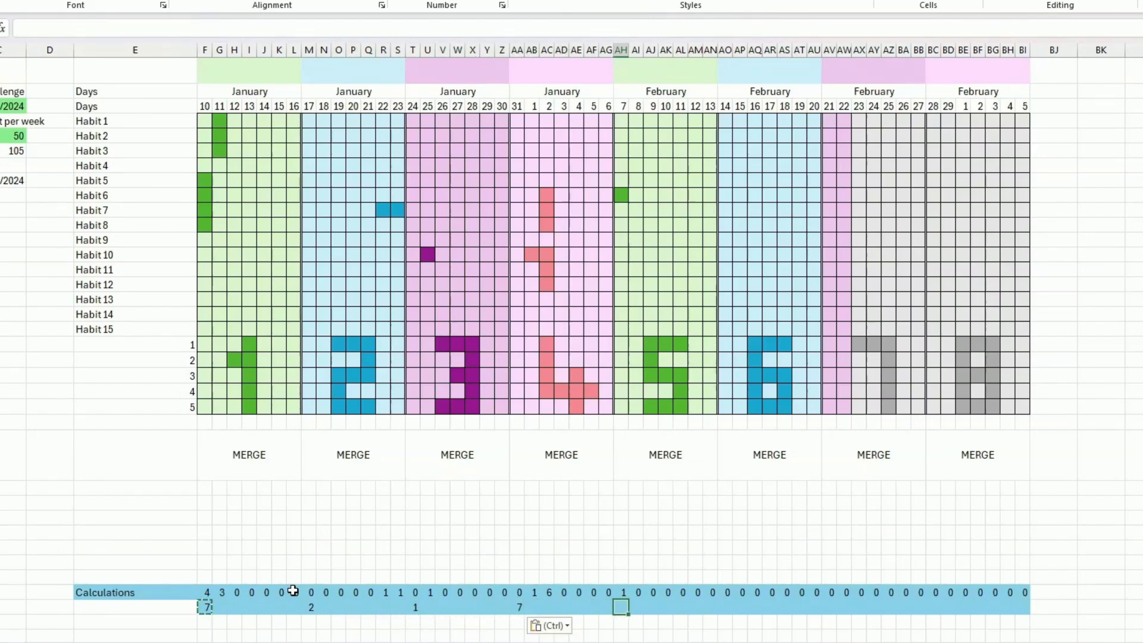
key("ctrl+v")
Complete the weekly totals by pasting the formula into AO37, AV37 and BC37, ending with =SUM(BC36:BI36).
key("Right")
key("Right")
key("Right")
key("Right")
key("Right")
key("Right")
key("Right")
key("ctrl+v")
key("Right")
key("Right")
key("Right")
key("Right")
key("Right")
key("Right")
key("Right")
key("ctrl+v")
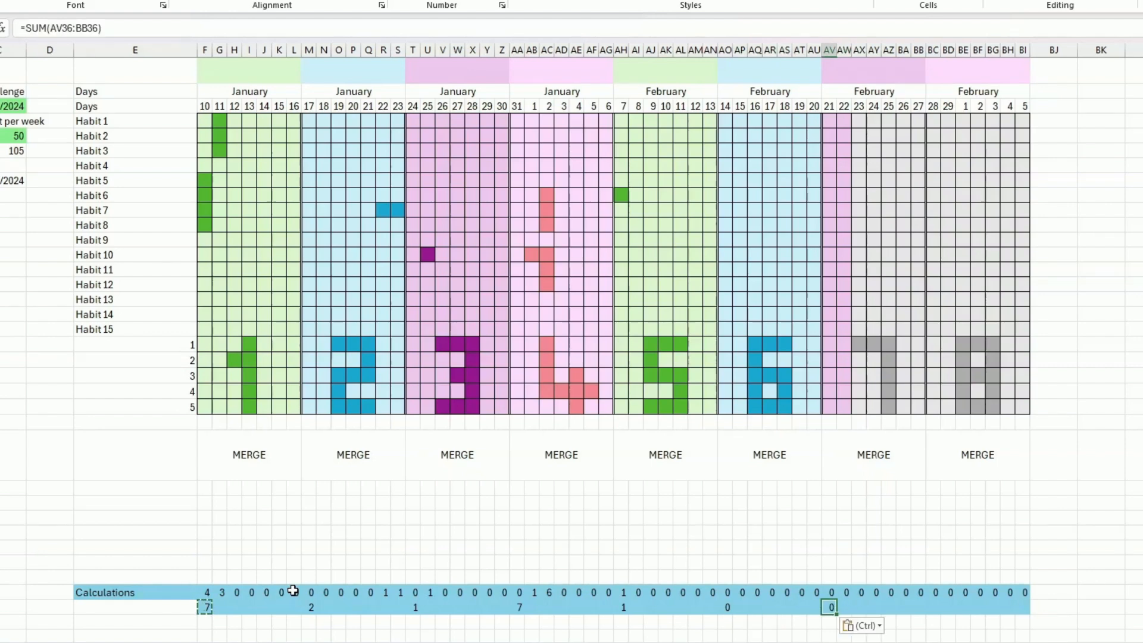
key("Right")
key("Right")
key("Right")
key("Right")
key("Right")
key("Right")
key("Right")
key("Right")
key("Left")
key("ctrl+v")
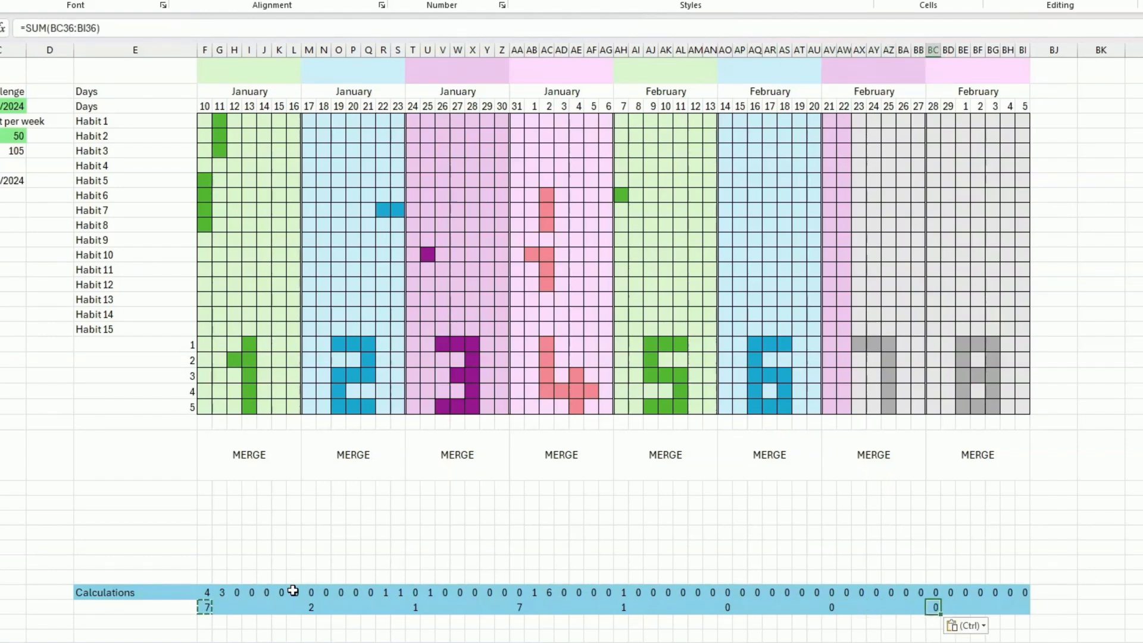
key("Down")
key("Left")
key("Left")
key("Left")
key("Left")
key("Left")
key("Left")
key("Left")
key("Left")
key("Left")
key("Left")
key("Left")
key("Left")
key("Left")
key("Left")
key("Left")
key("Left")
key("Left")
key("Left")
key("Left")
key("Left")
key("Left")
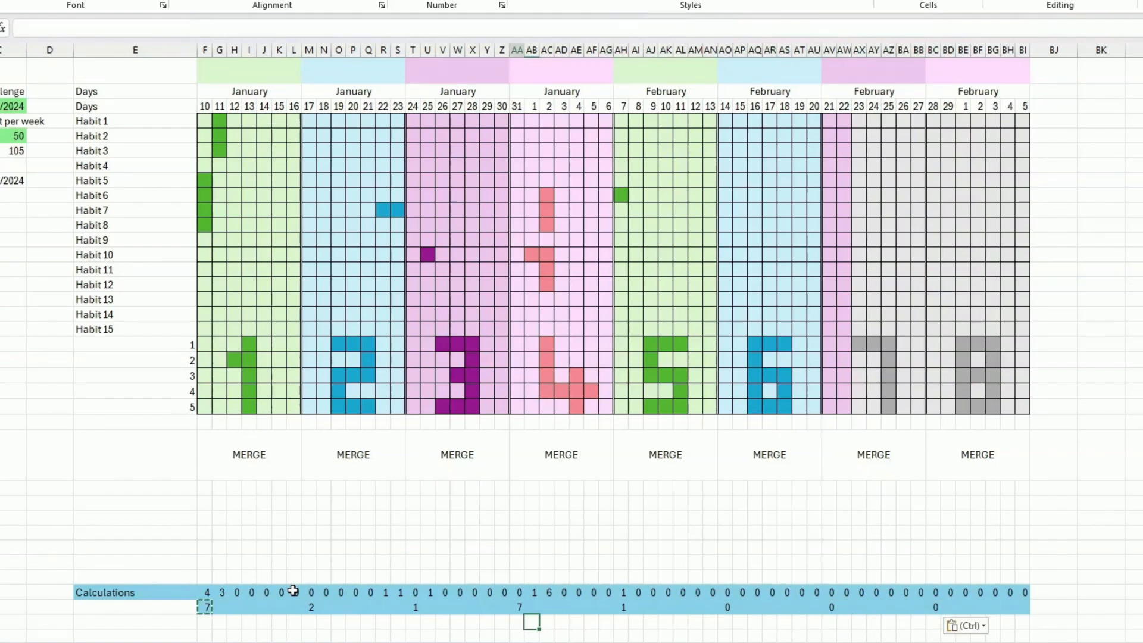
key("Left")
key("Left")
key("Left")
key("Left")
key("Left")
key("Left")
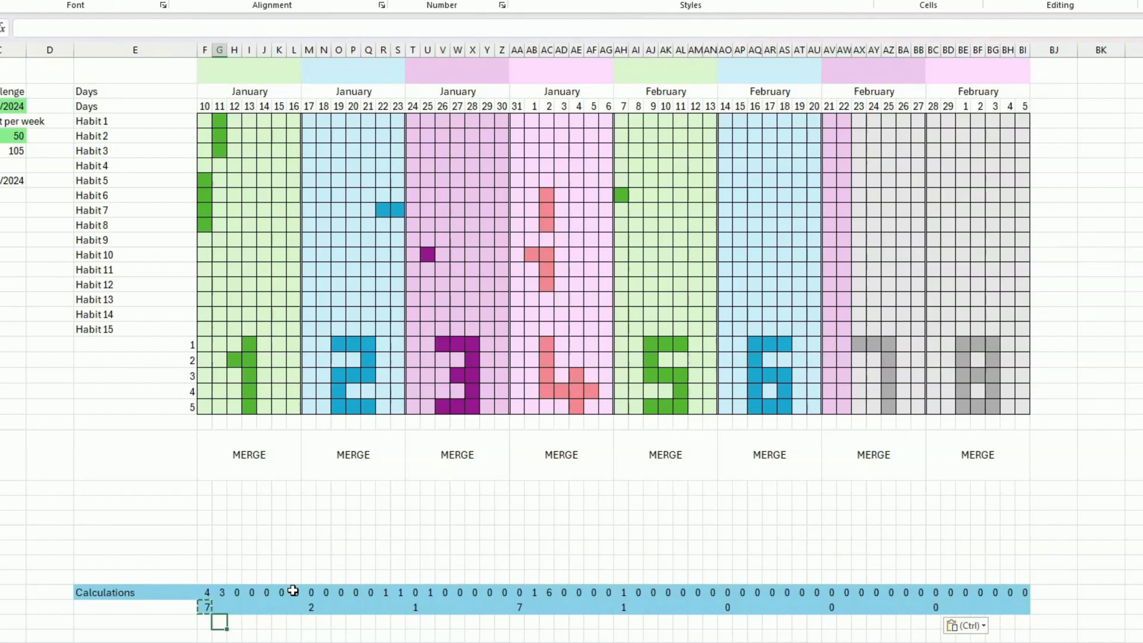
left_click(396, 547)
left_click(443, 533)
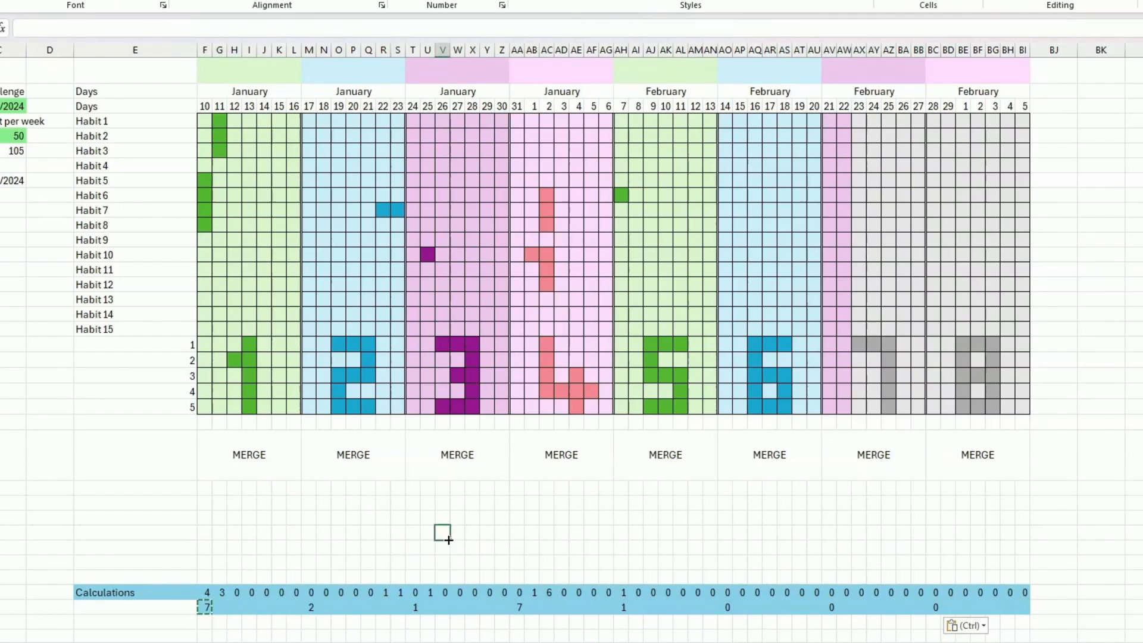
key("Escape")
scroll(288, 216, "up", 2)
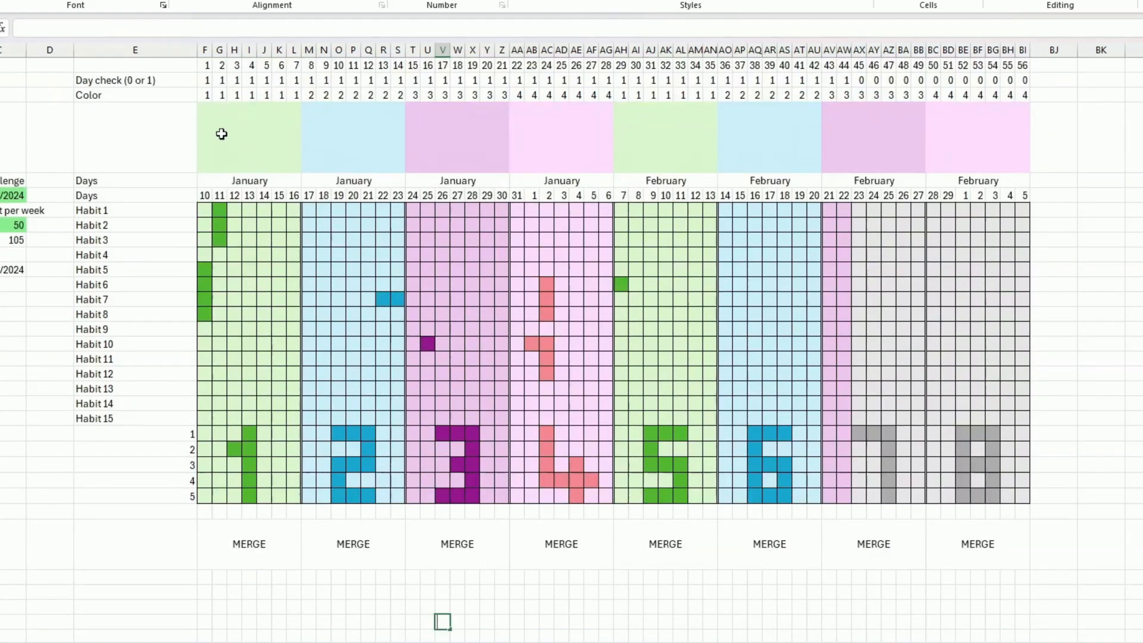
left_click(216, 127)
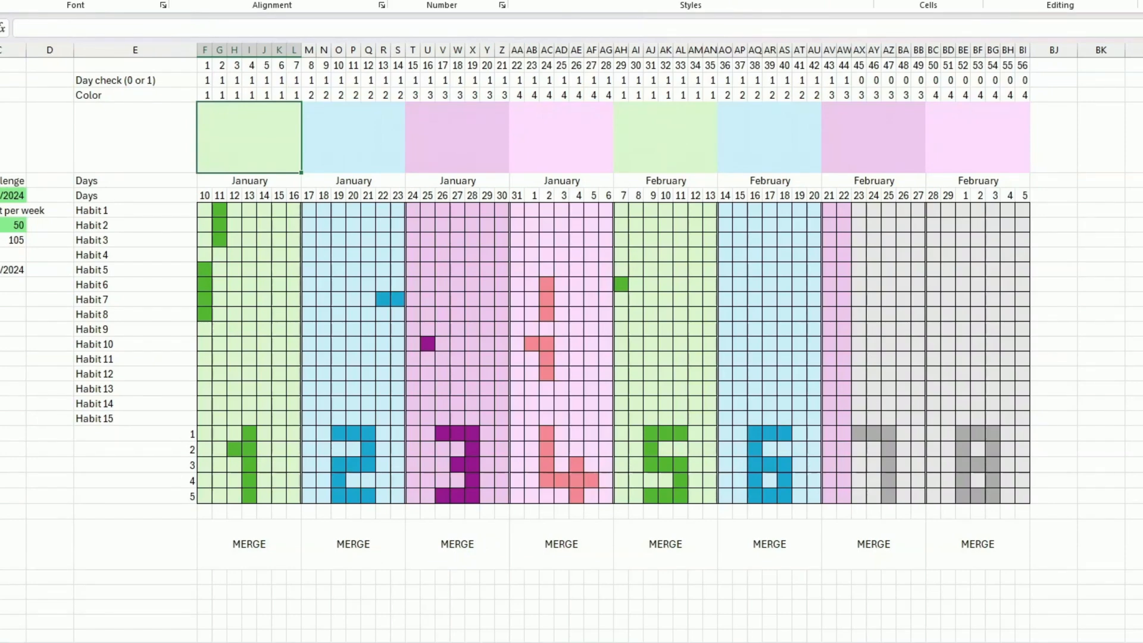
left_click(516, 434)
scroll(477, 466, "down", 2)
scroll(477, 466, "up", 2)
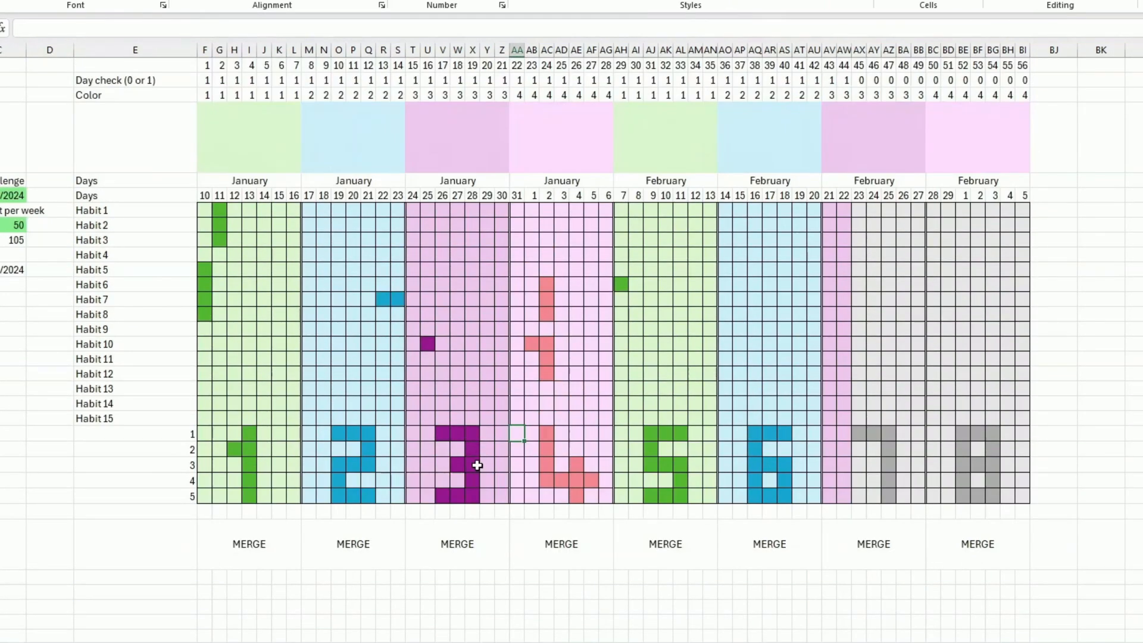
scroll(477, 465, "down", 3)
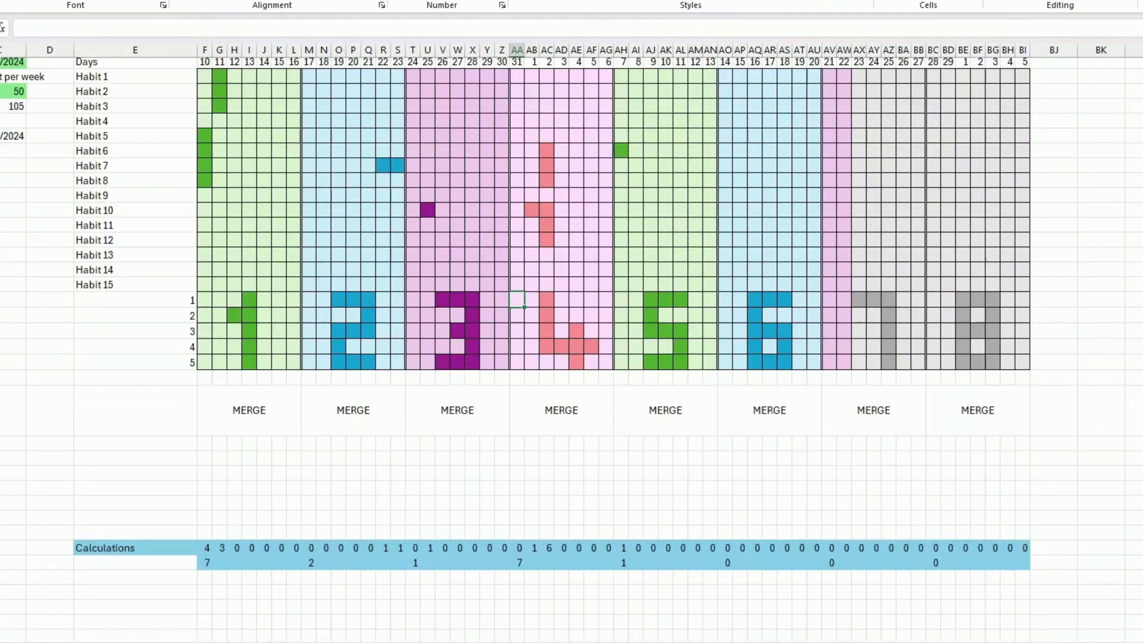
Insert a column sparkline of the first week's daily counts, F36:L36, in the merged cell F4.
left_click_drag(206, 548, 291, 551)
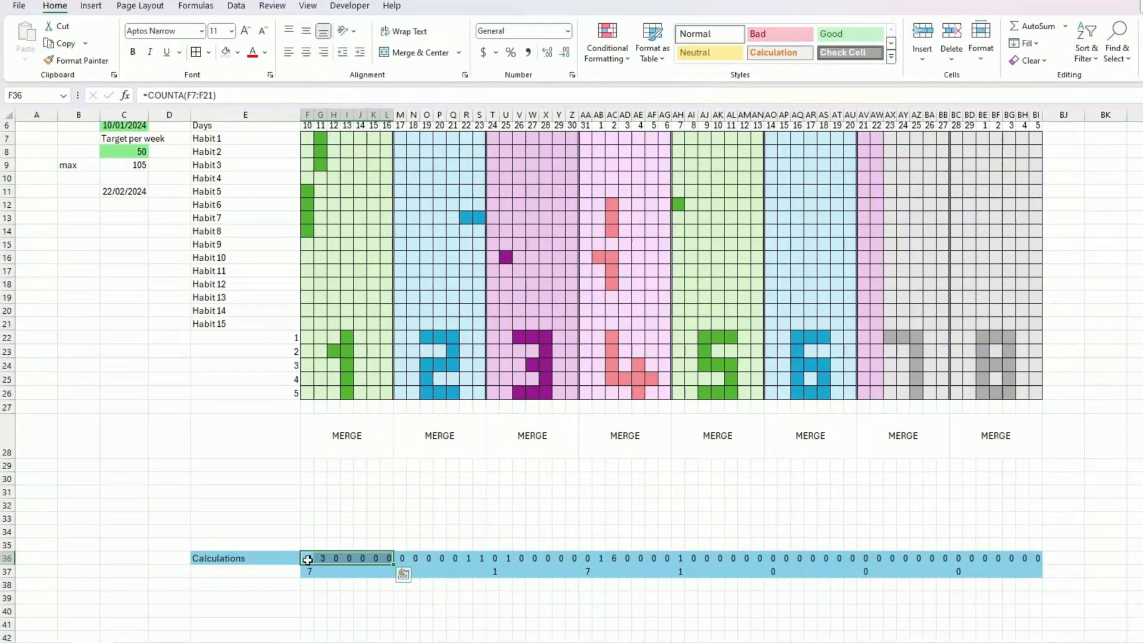
left_click(91, 8)
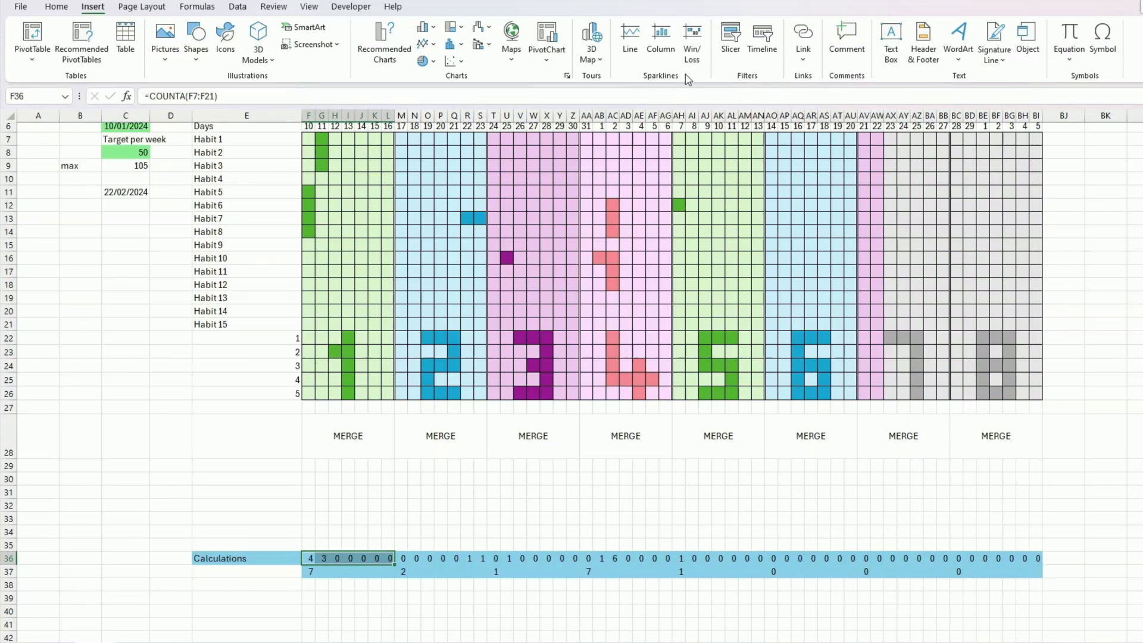
left_click(661, 45)
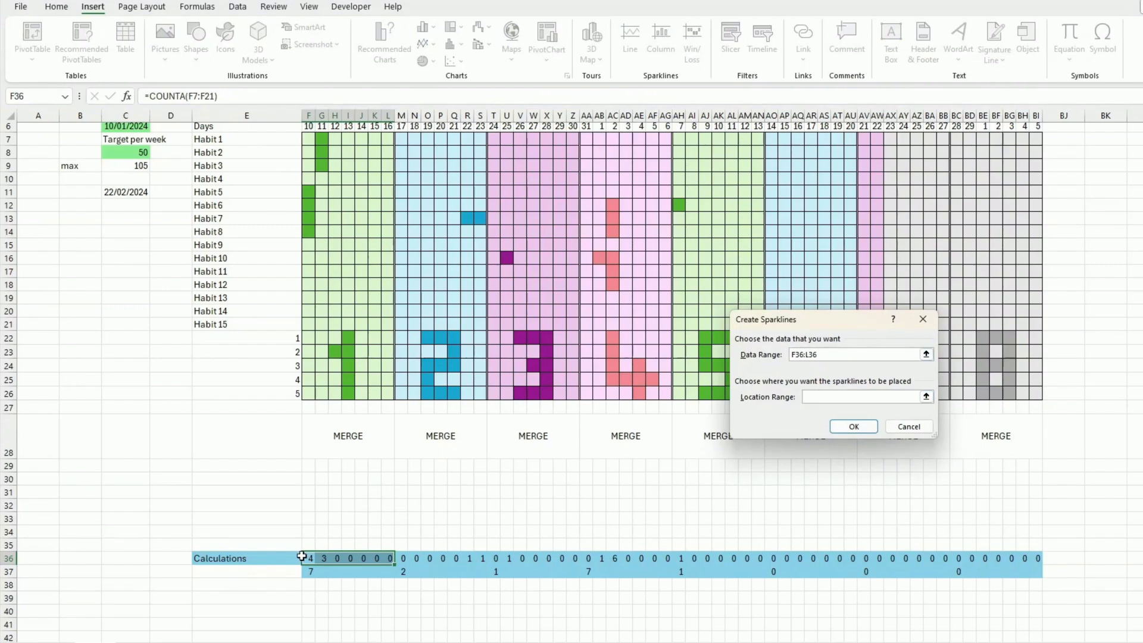
scroll(833, 420, "up", 2)
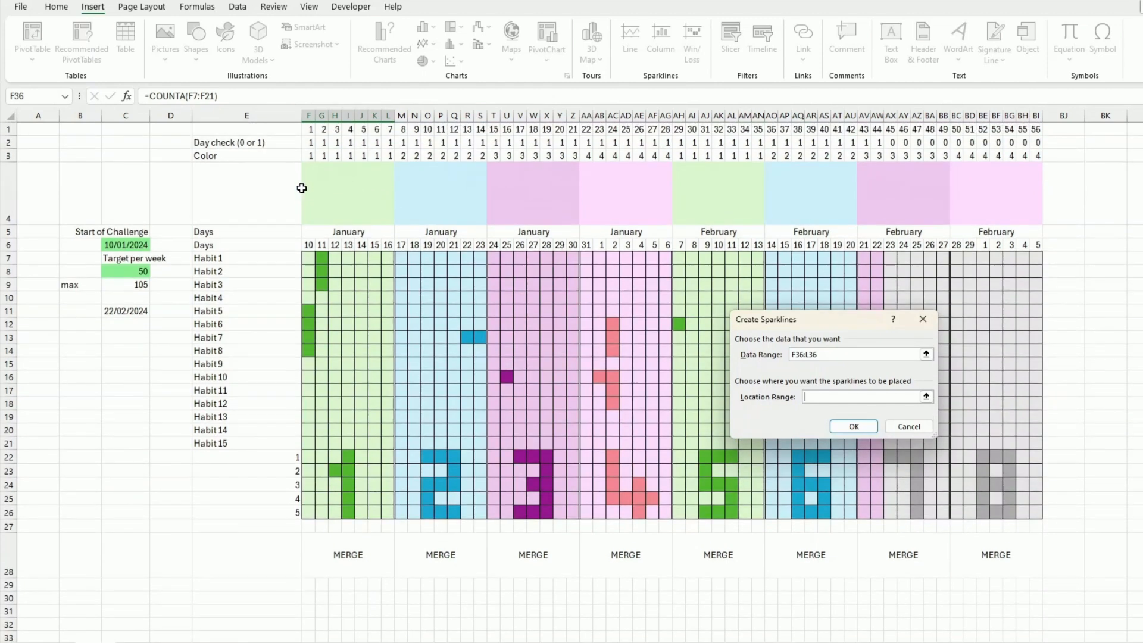
left_click(322, 190)
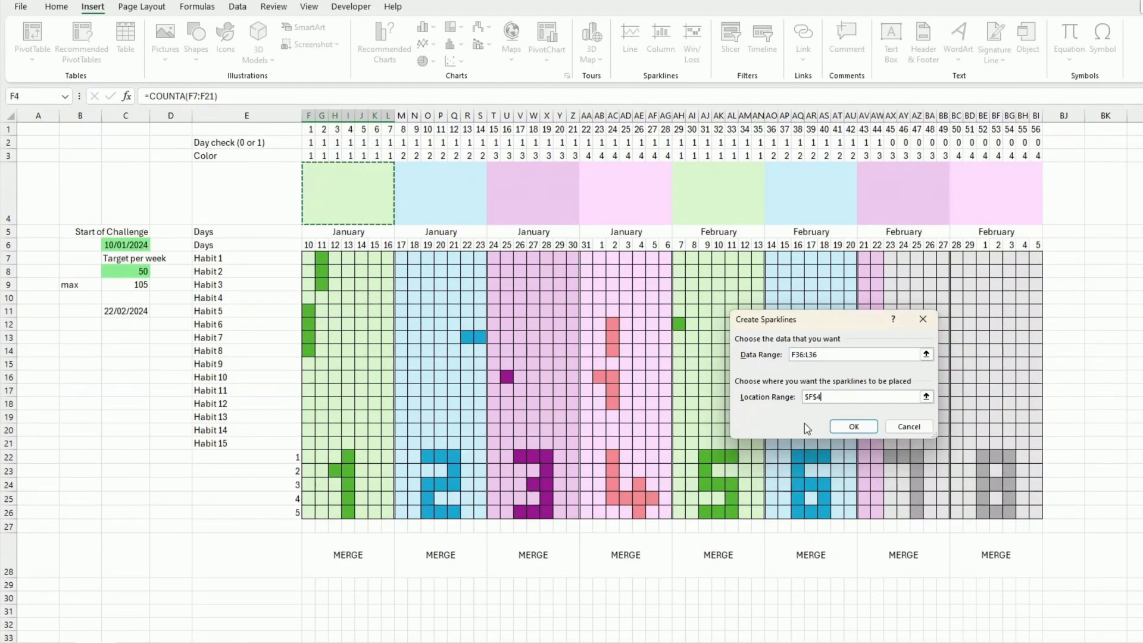
left_click(854, 427)
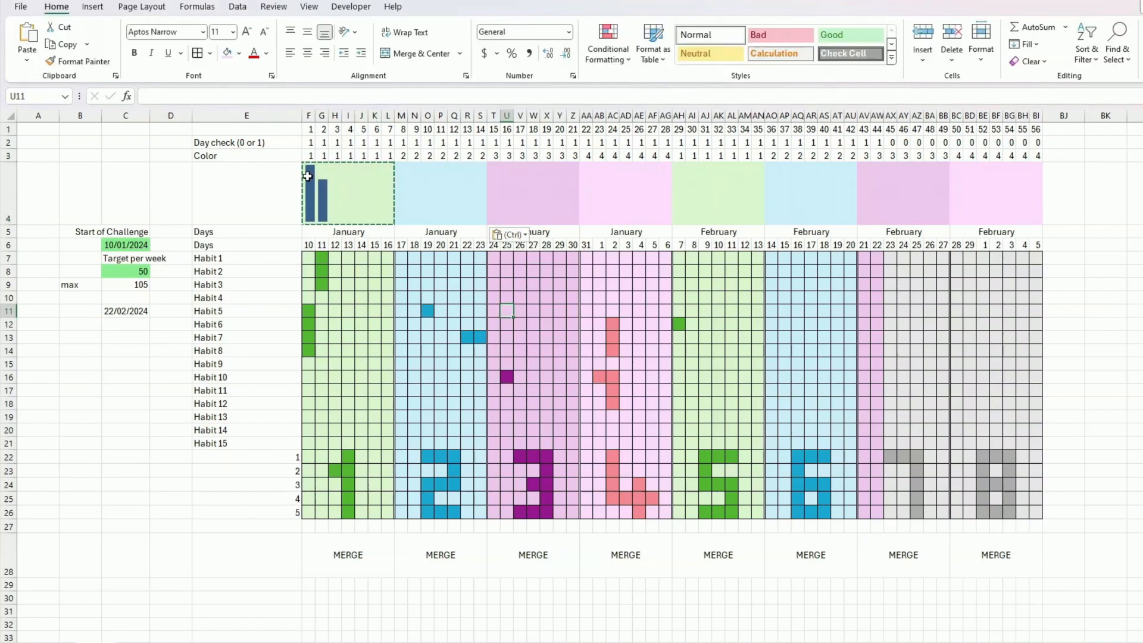
Fill the F4 sparkline across the merged weekly blocks of row 4 through BI4.
left_click(336, 193)
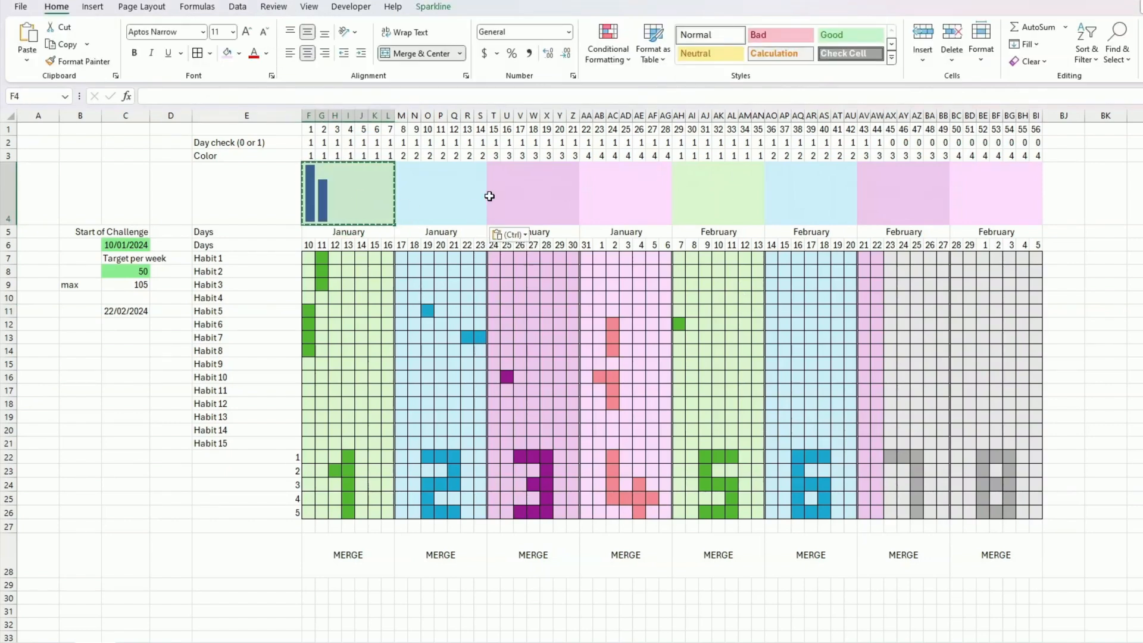
scroll(456, 314, "down", 1)
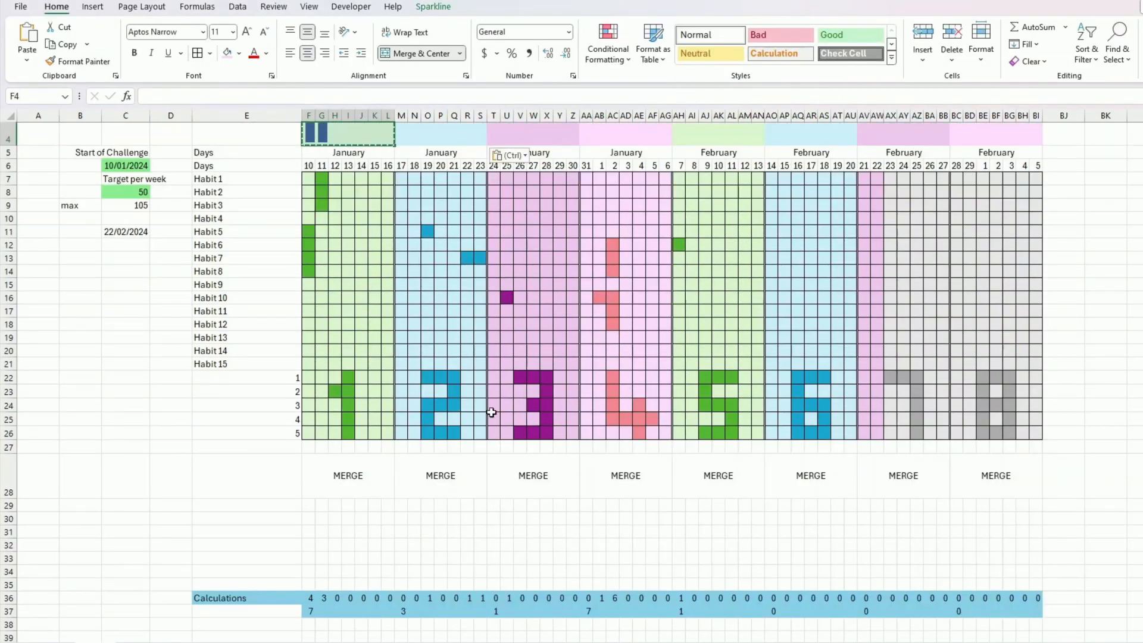
left_click(411, 598)
left_click_drag(412, 597, 482, 598)
scroll(486, 345, "up", 1)
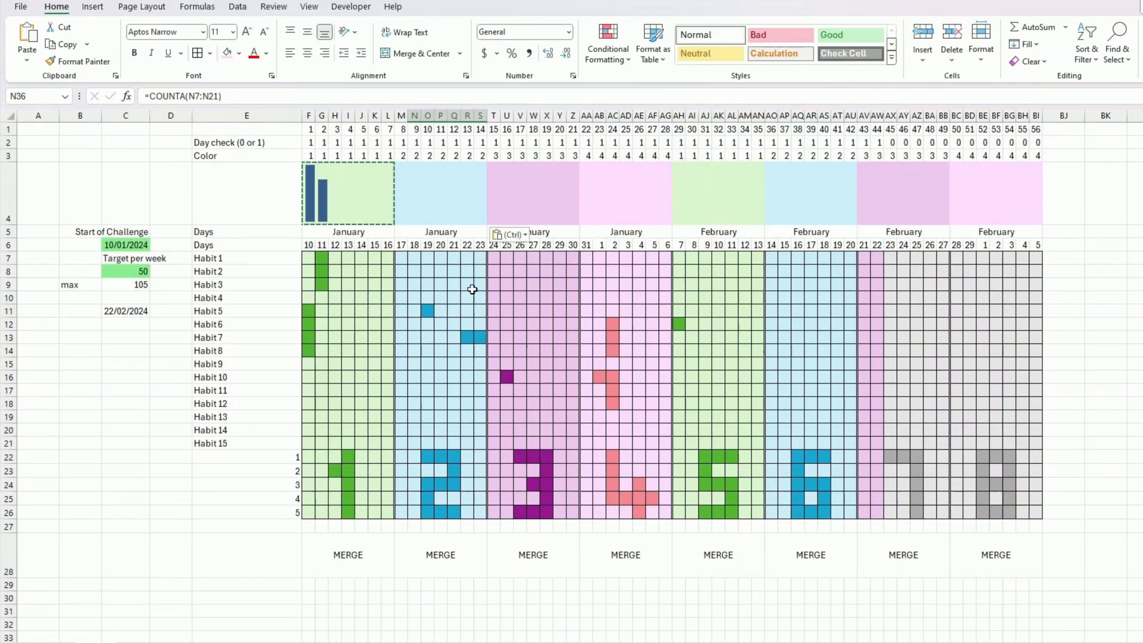
left_click(340, 188)
left_click_drag(397, 224, 1006, 226)
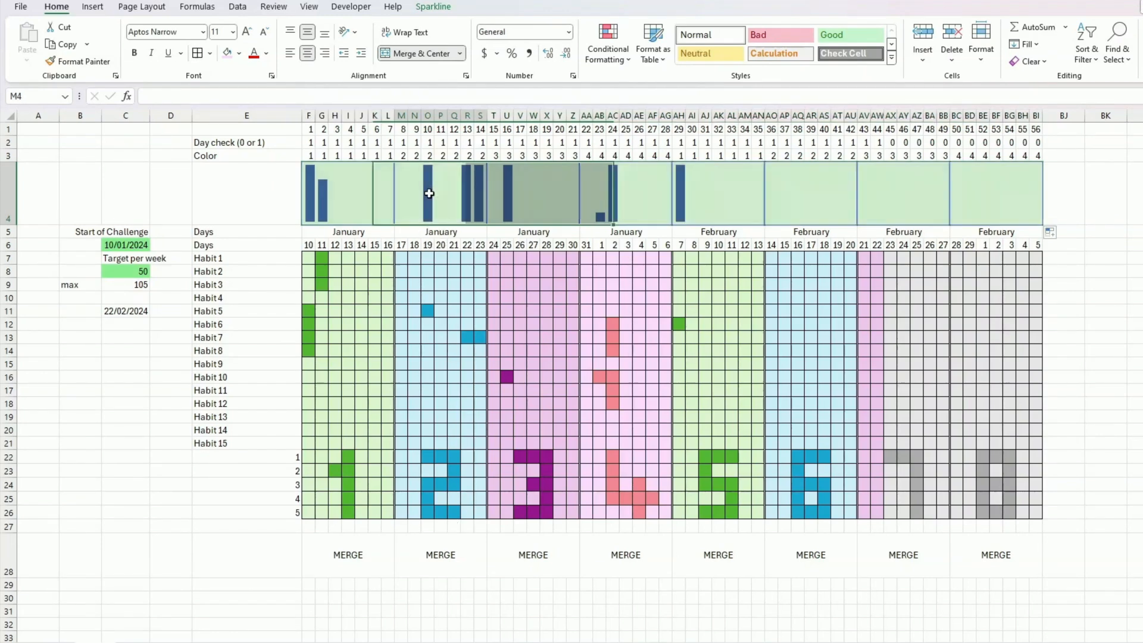
Ungroup the row 4 sparklines and check that each weekly block can be selected on its own.
left_click(412, 257)
left_click(365, 192)
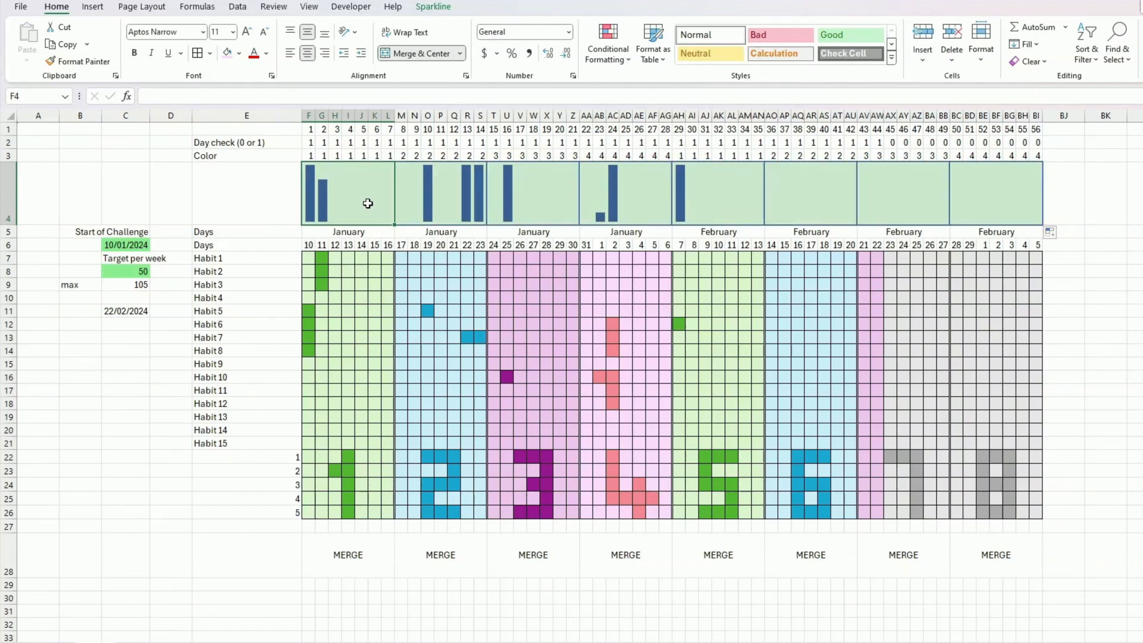
left_click(430, 8)
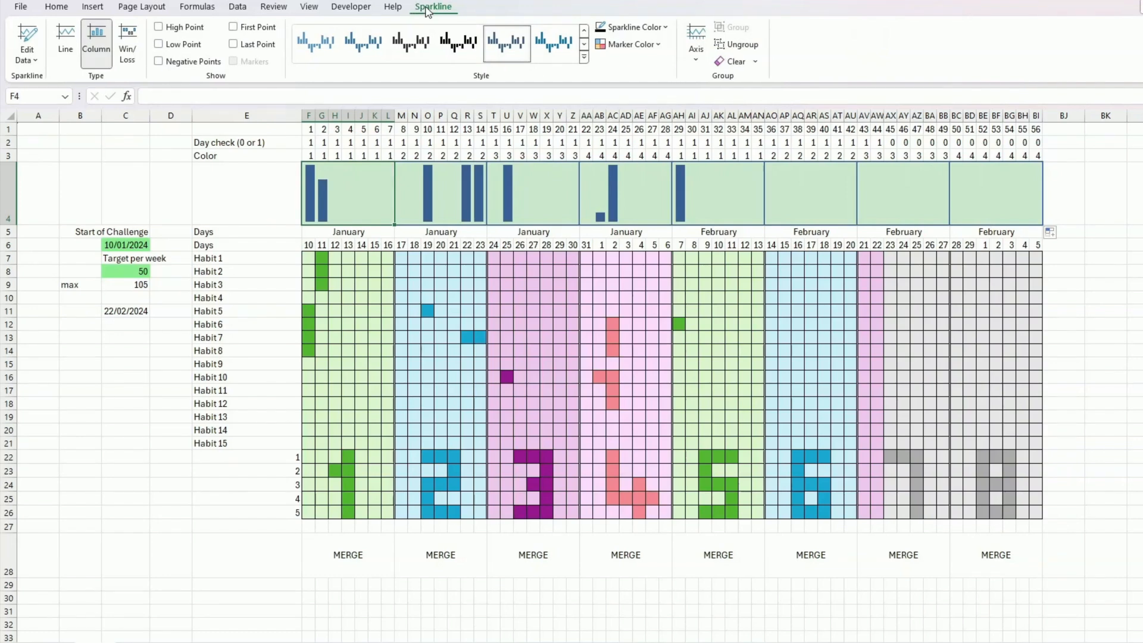
left_click(734, 44)
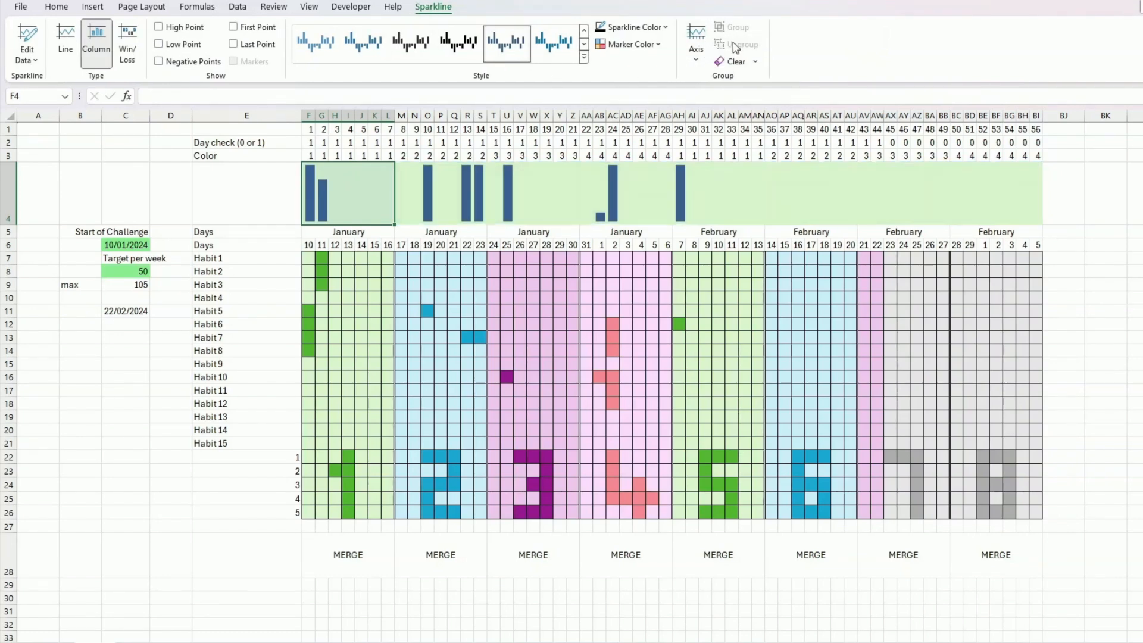
left_click(454, 201)
left_click(610, 202)
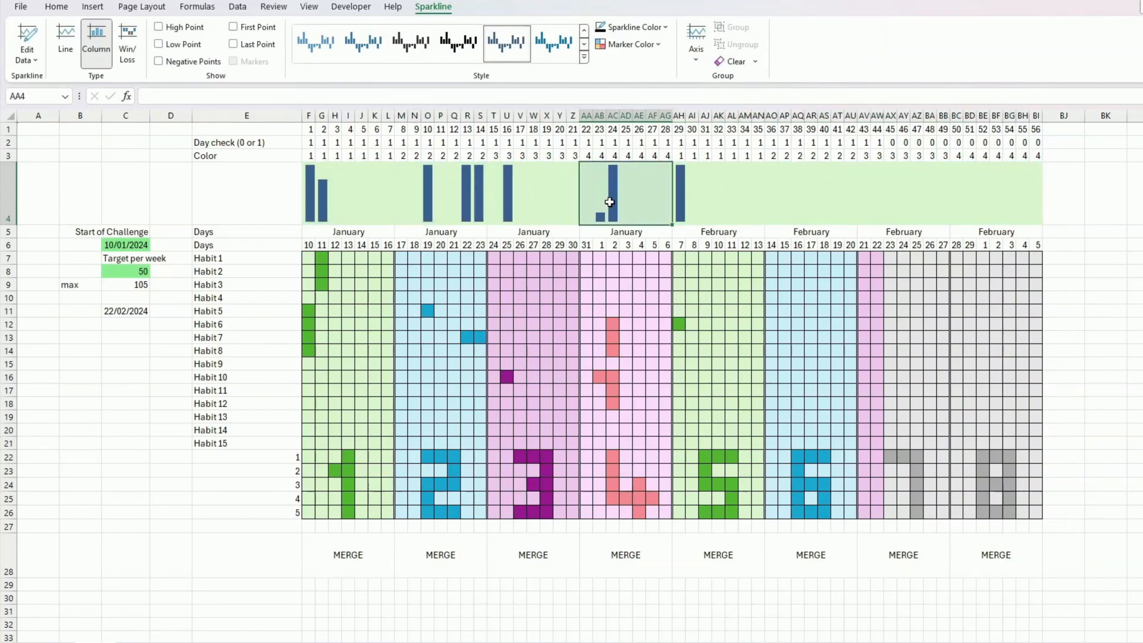
left_click(546, 196)
left_click(731, 190)
left_click(811, 194)
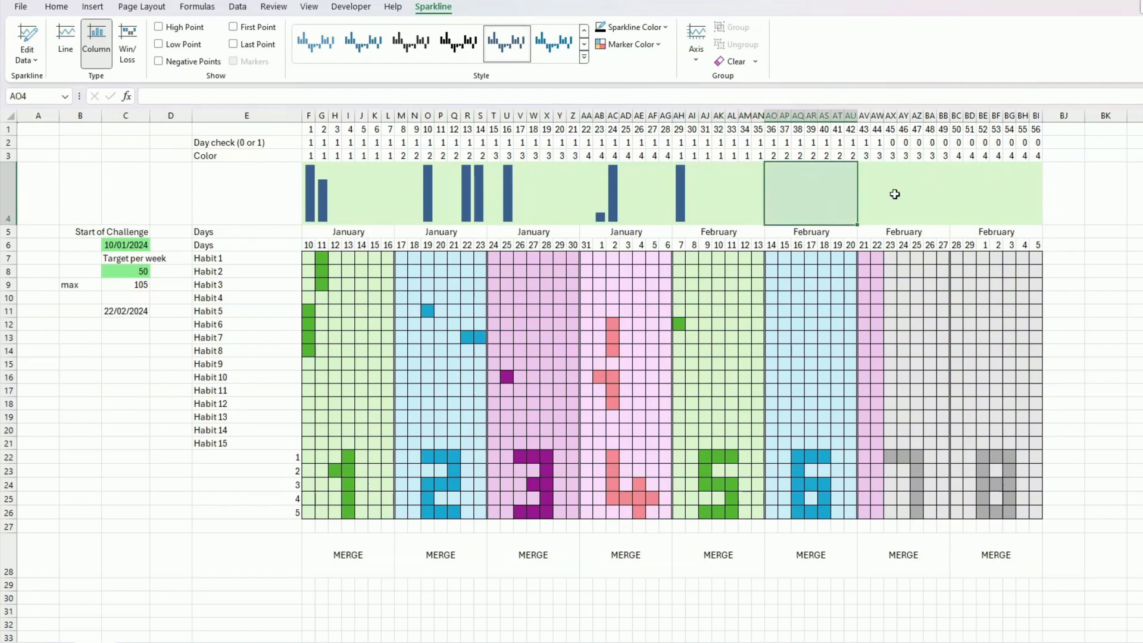
left_click(895, 193)
Fill the second week's sparkline cell M4 with light blue and the third week's cell T4 with light purple.
left_click(439, 206)
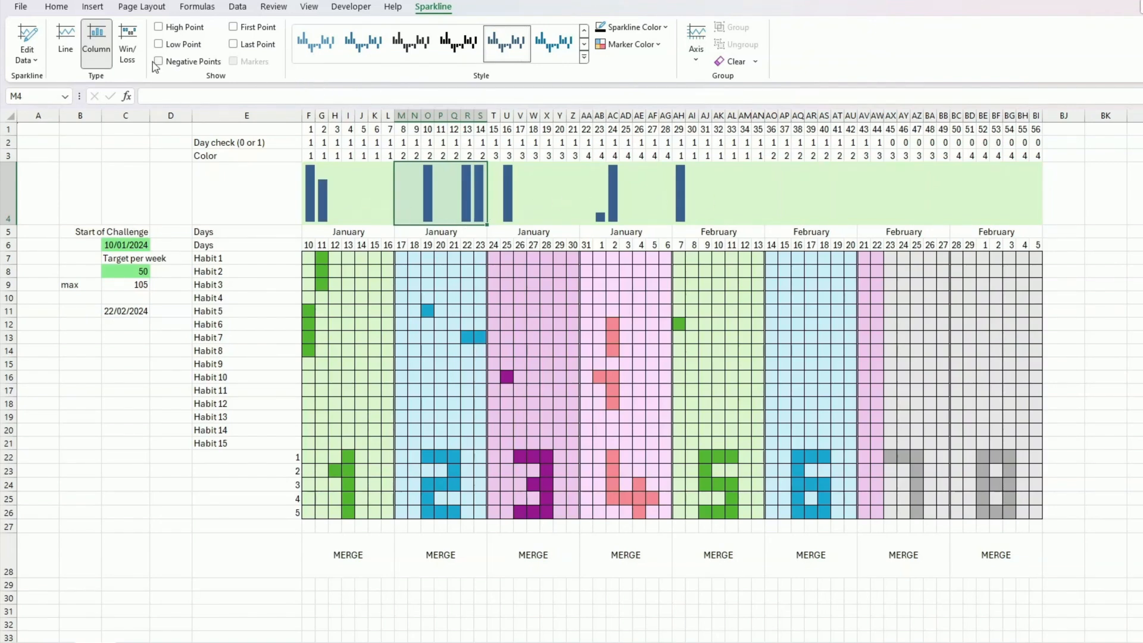
left_click(56, 7)
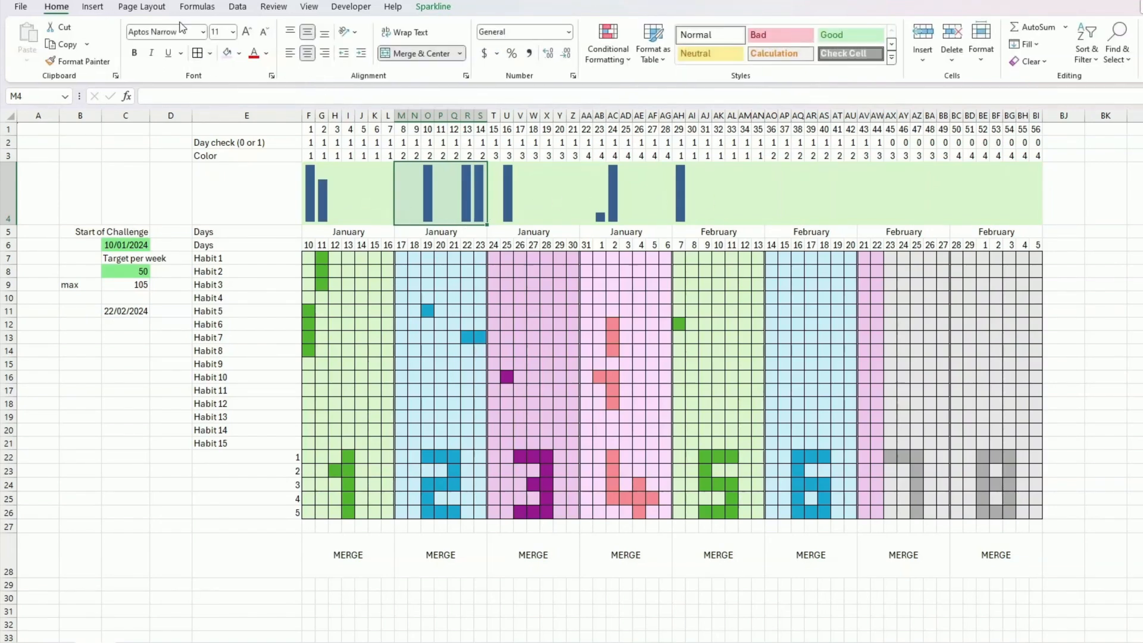
left_click(239, 53)
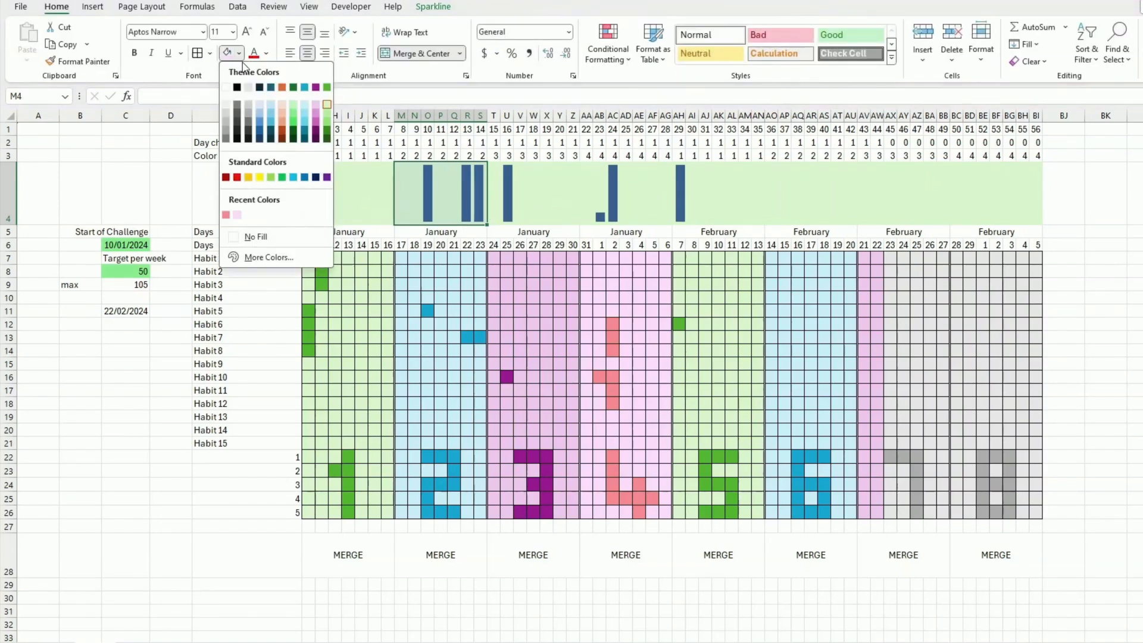
left_click(309, 106)
key("Right")
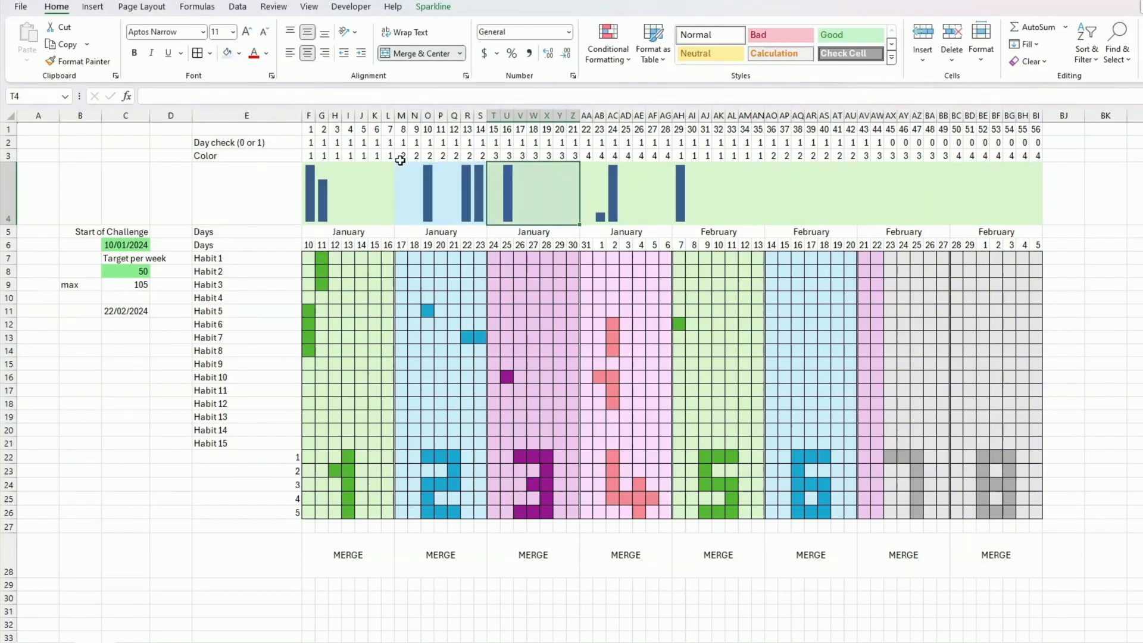
left_click(239, 53)
left_click(322, 106)
Fill the fourth week's sparkline cell AA4 with the recently used light pink.
key("Right")
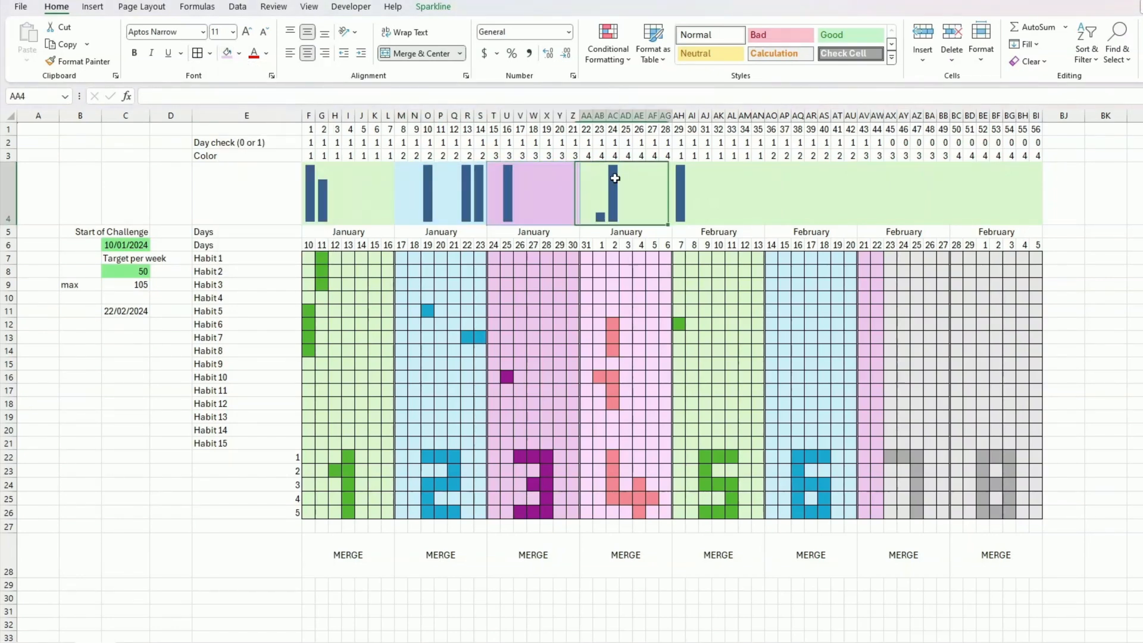
left_click(243, 56)
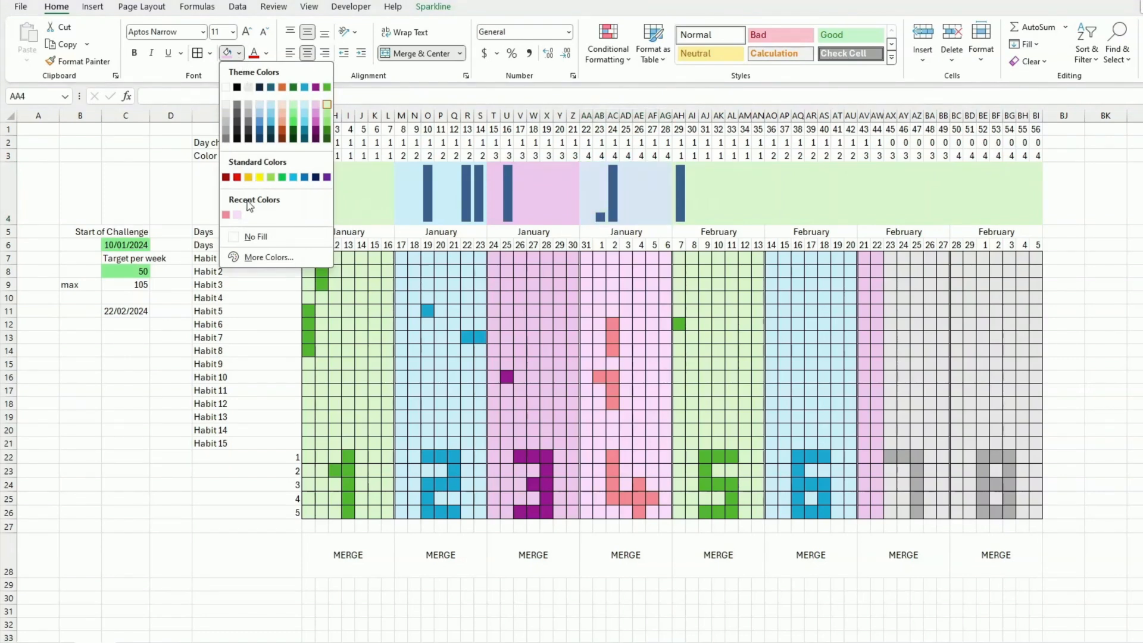
left_click(237, 215)
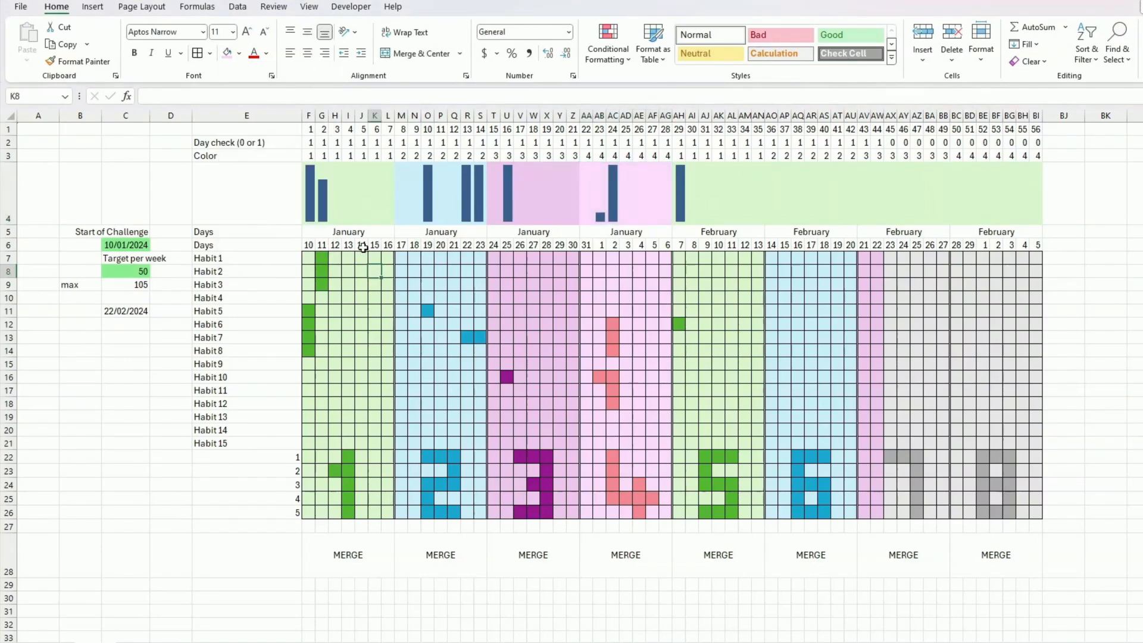
left_click(342, 176)
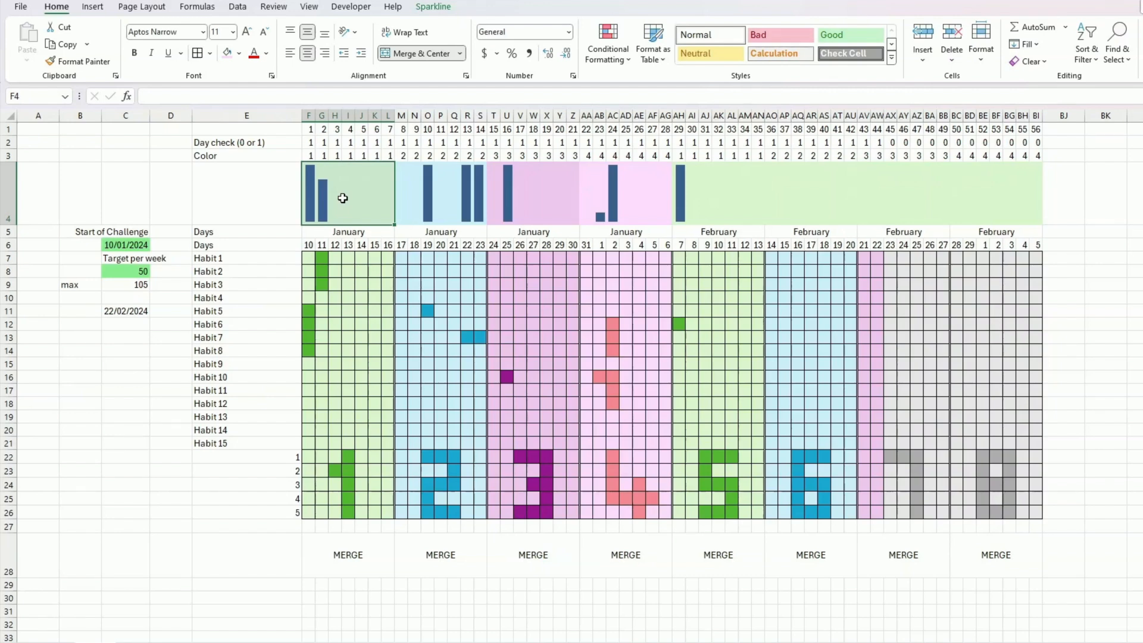
key("Down")
key("Down")
key("Down")
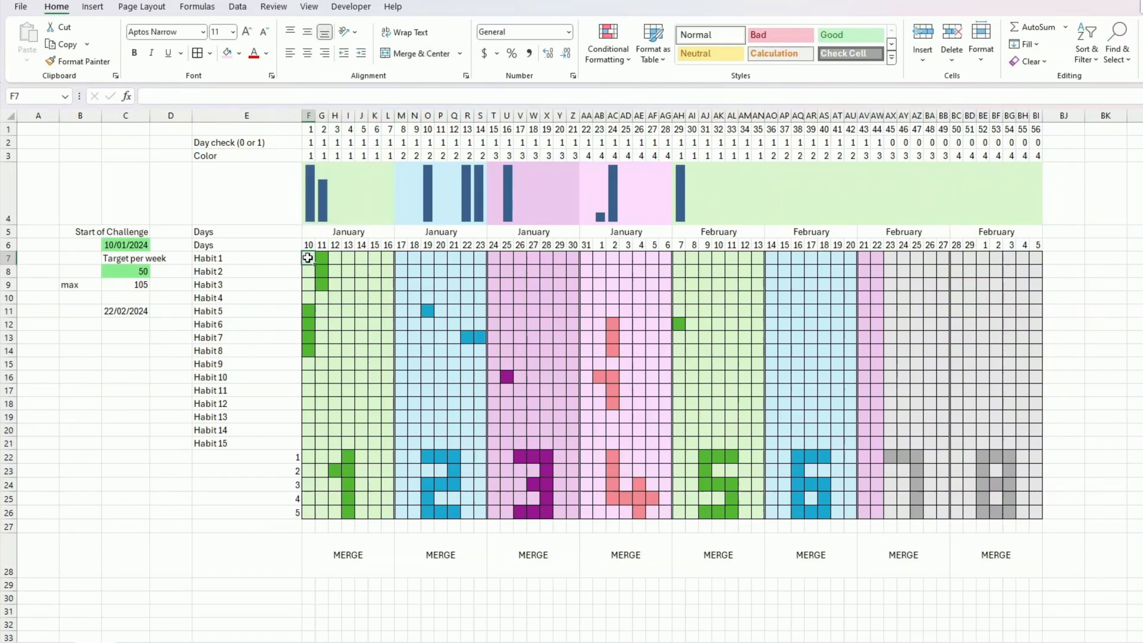
left_click_drag(308, 258, 303, 445)
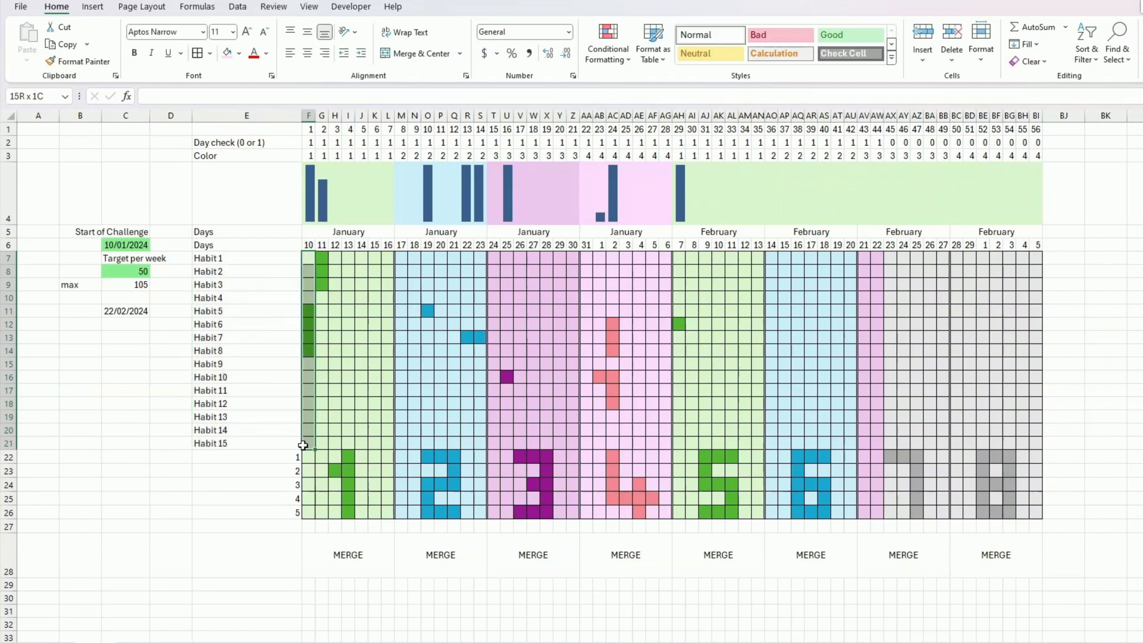
Recolor the first week's column sparkline in F4 to the darker shade of the theme green.
left_click(315, 215)
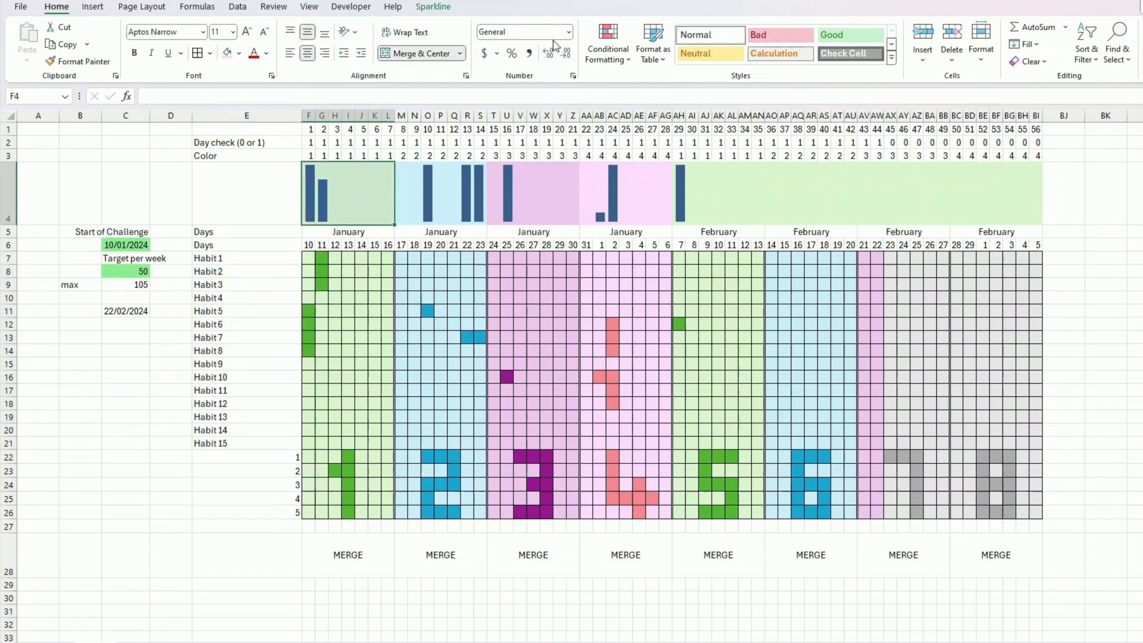
left_click(442, 7)
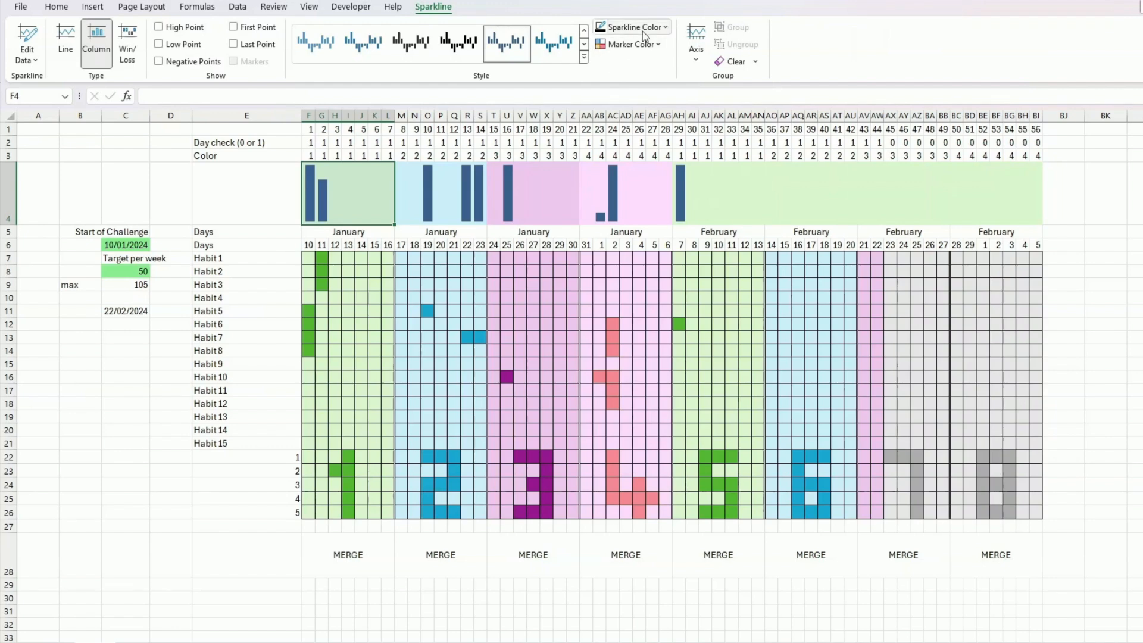
left_click(666, 28)
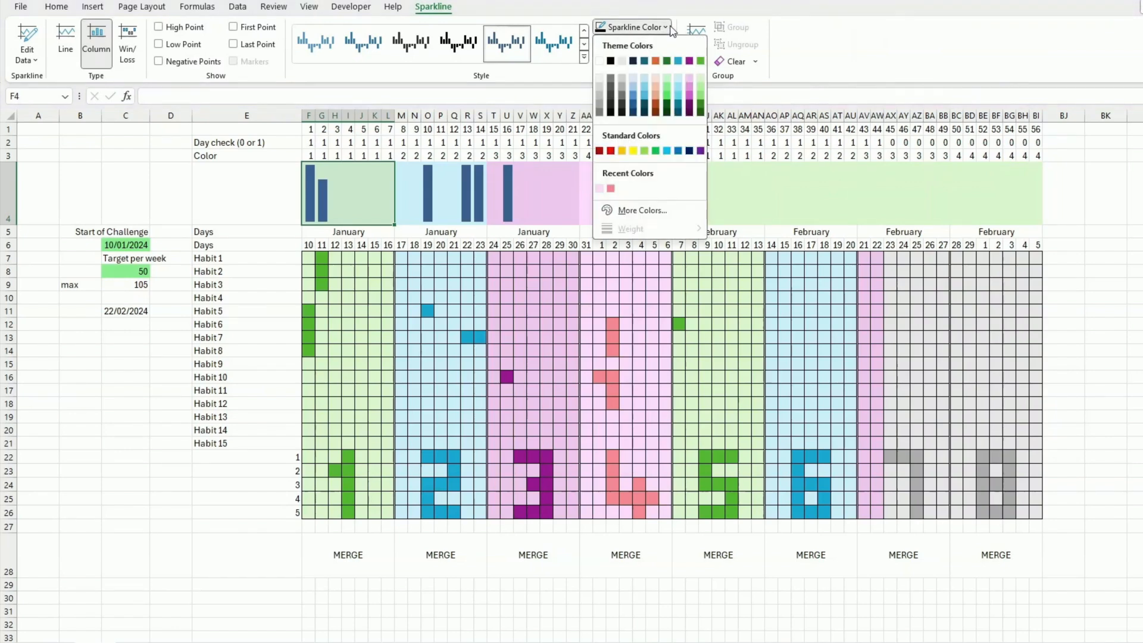
left_click(700, 61)
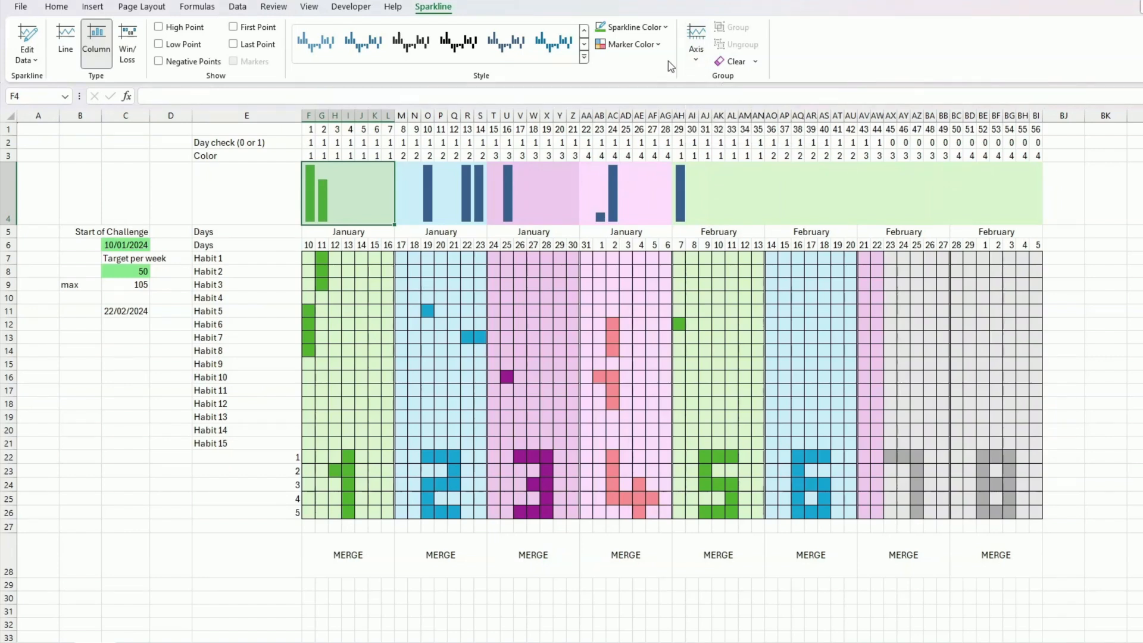
left_click(661, 28)
left_click(701, 105)
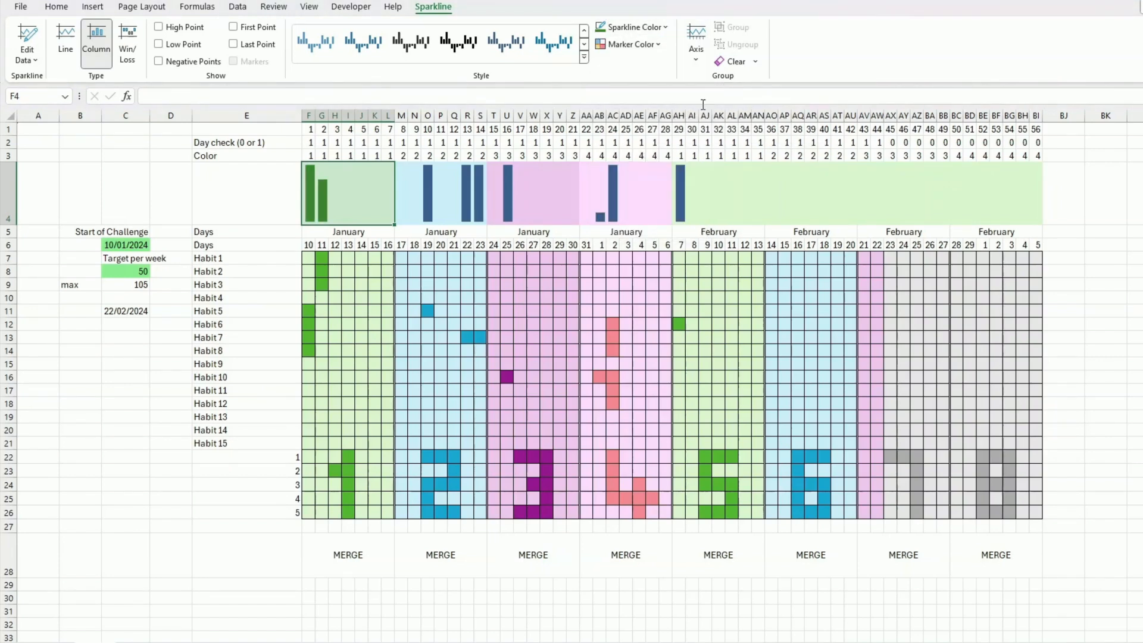
left_click(499, 357)
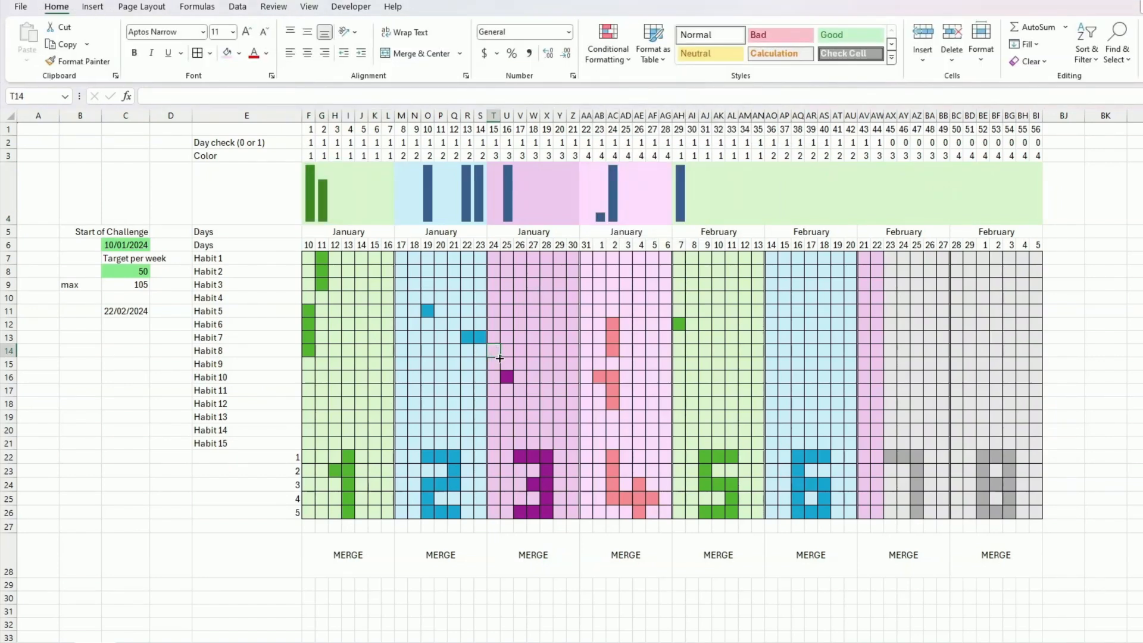
Give the first week's sparkline in F4 a custom vertical axis maximum of 15.
left_click(348, 193)
left_click(707, 59)
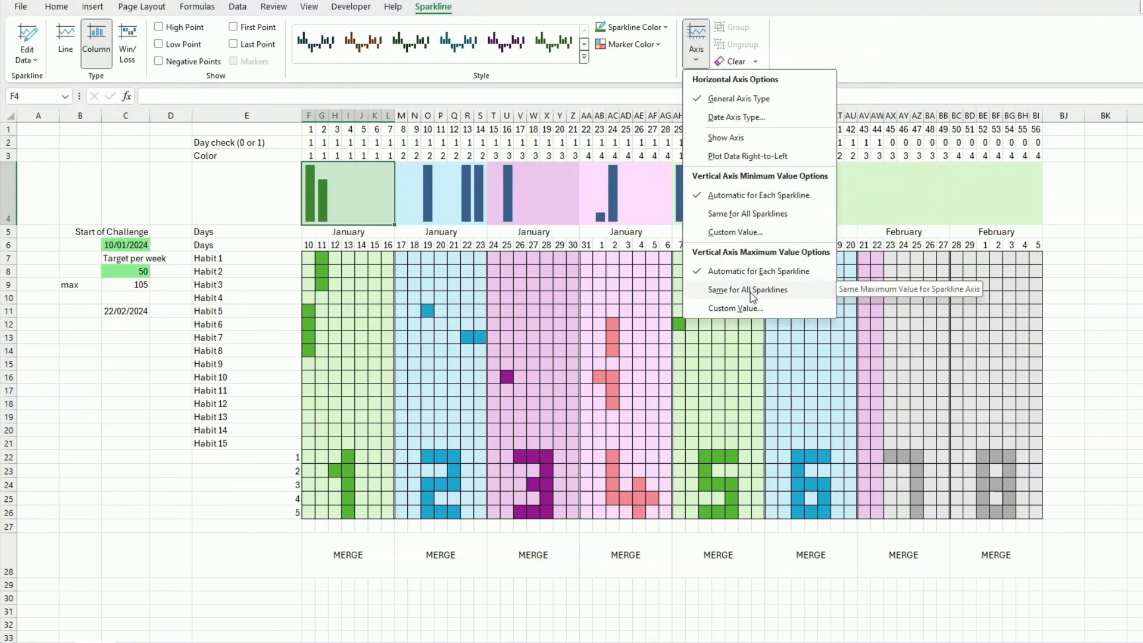
left_click(751, 291)
left_click(709, 62)
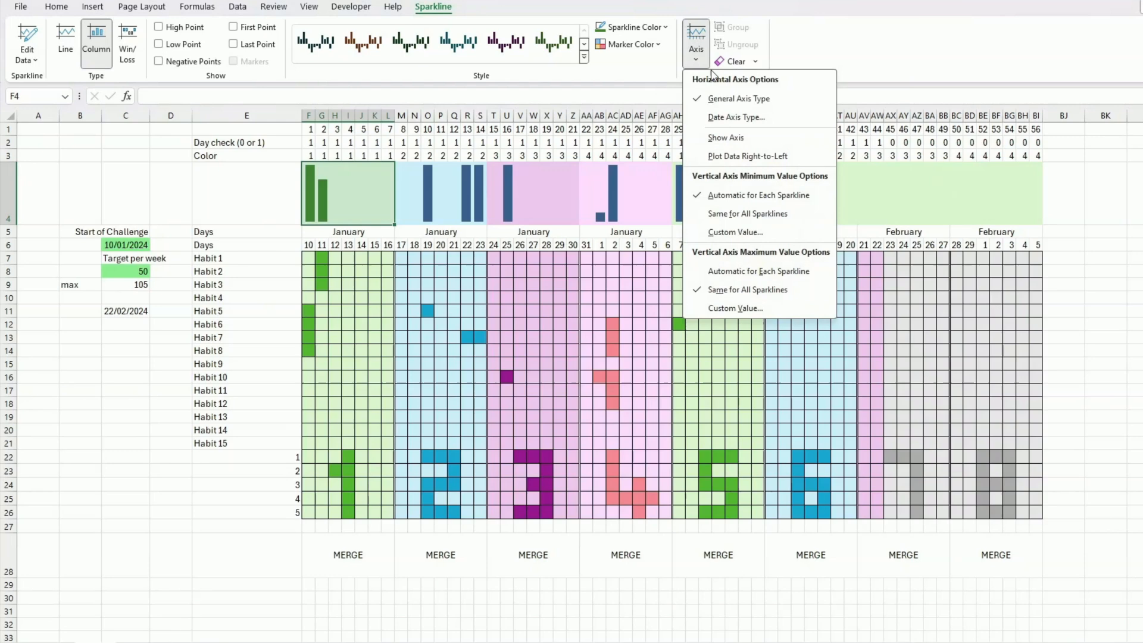
left_click(736, 308)
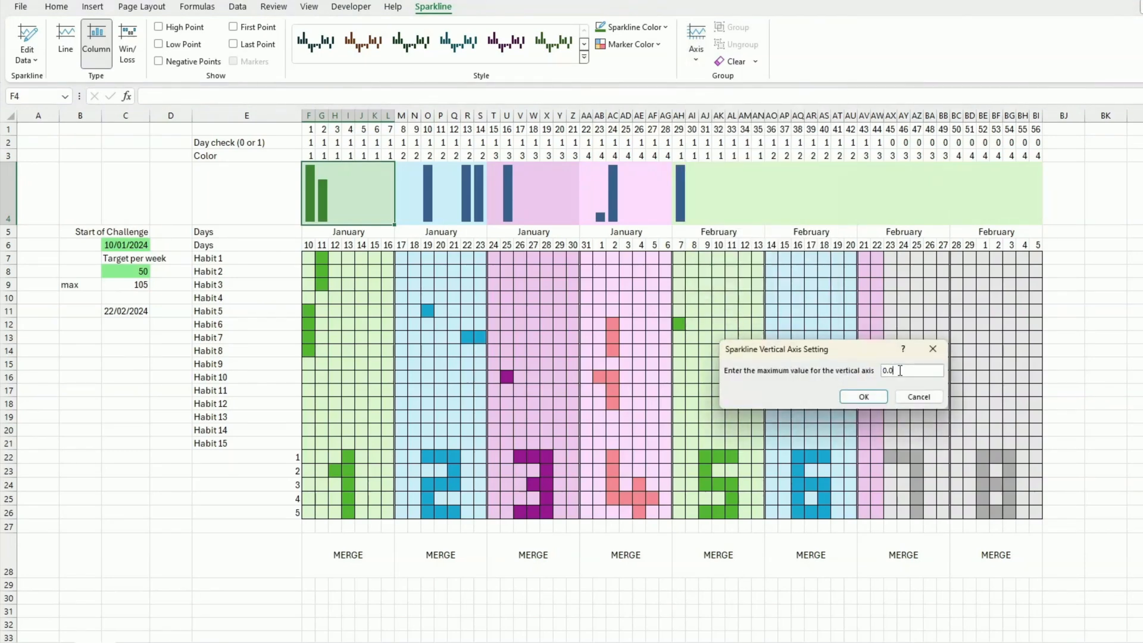
left_click_drag(900, 370, 852, 370)
type("15")
key("Return")
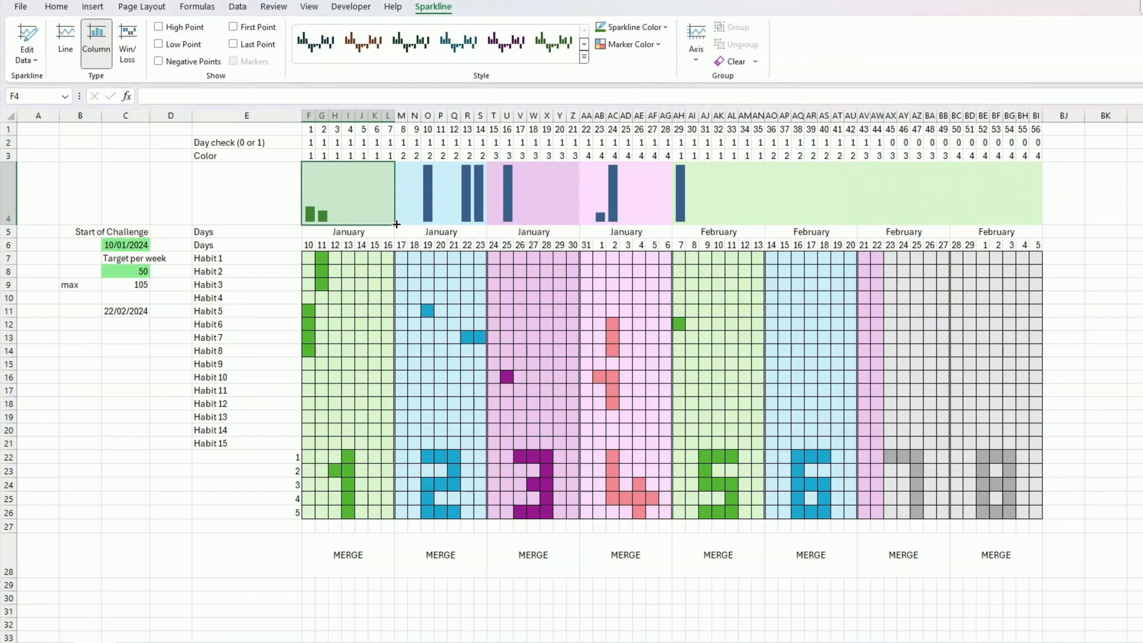
Apply a custom vertical axis maximum of 15 to all weekly sparklines in F4:BI4.
left_click(431, 211)
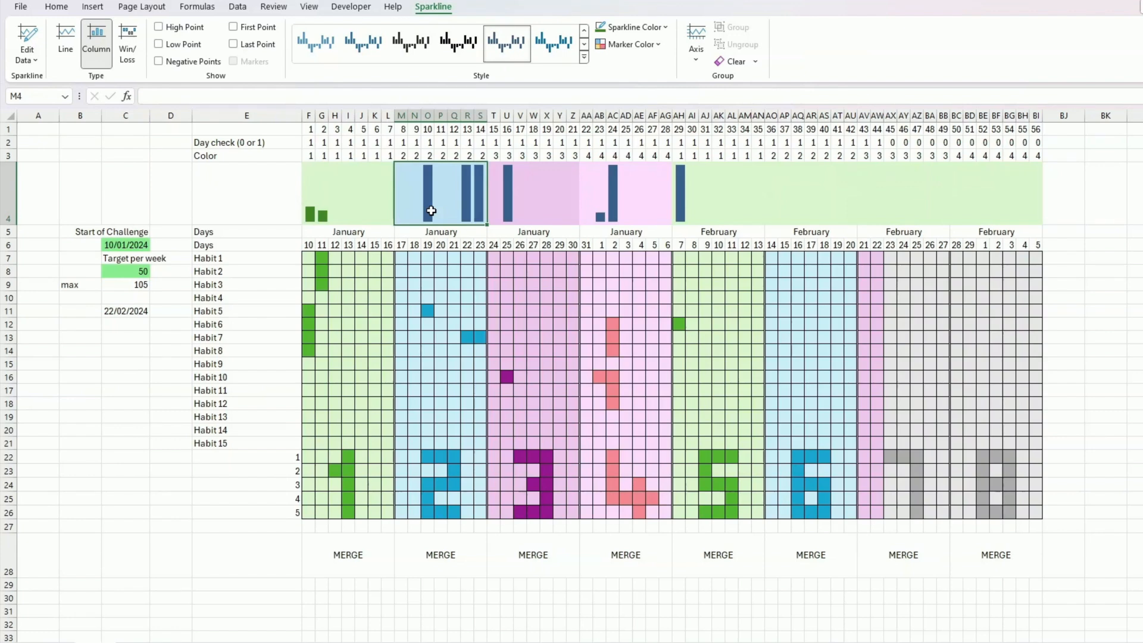
left_click_drag(348, 205, 997, 189)
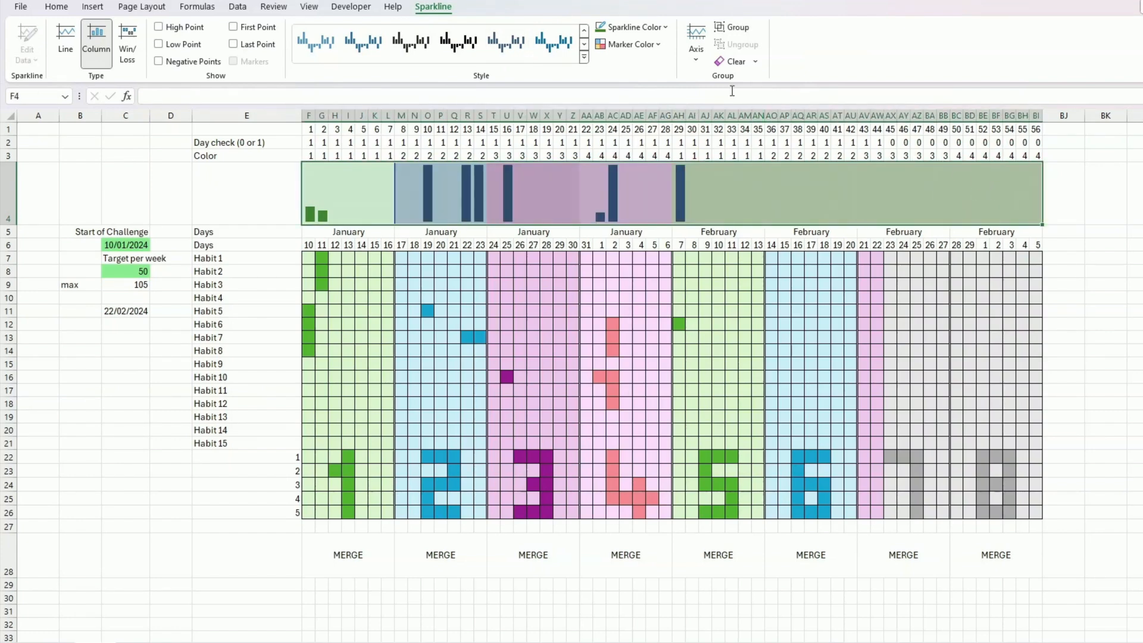
left_click(695, 62)
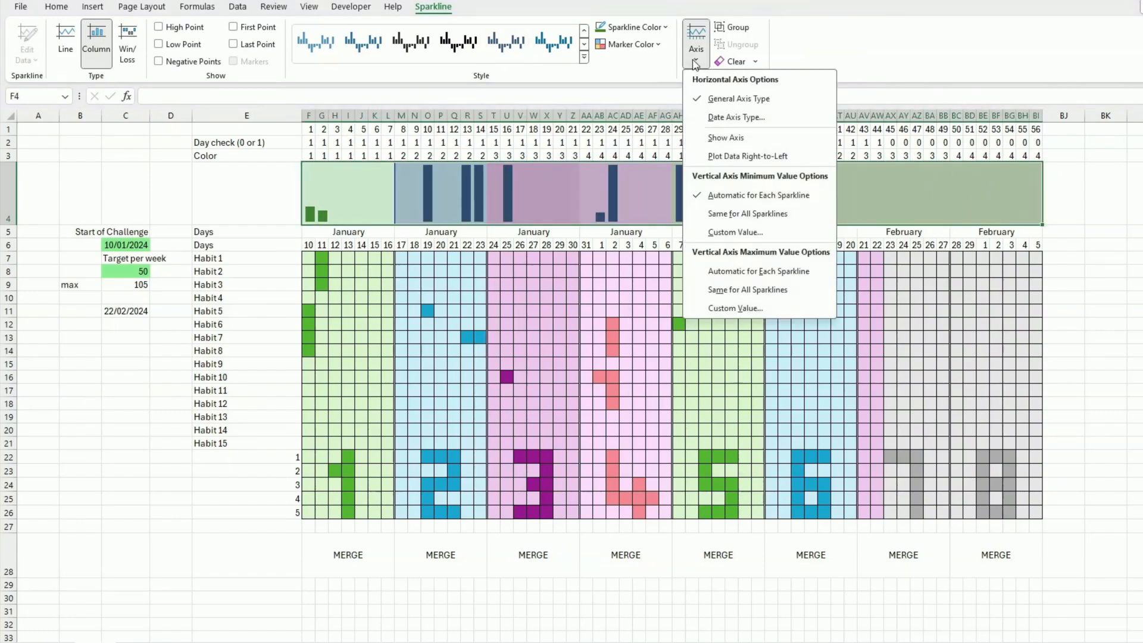
left_click(746, 290)
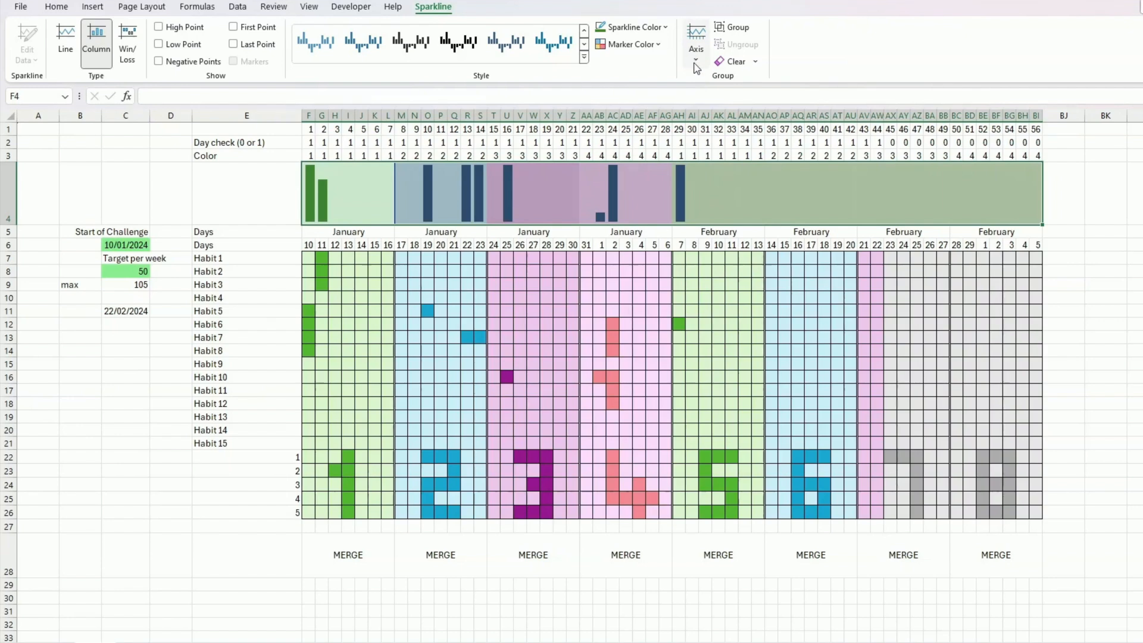
left_click(695, 64)
left_click(768, 307)
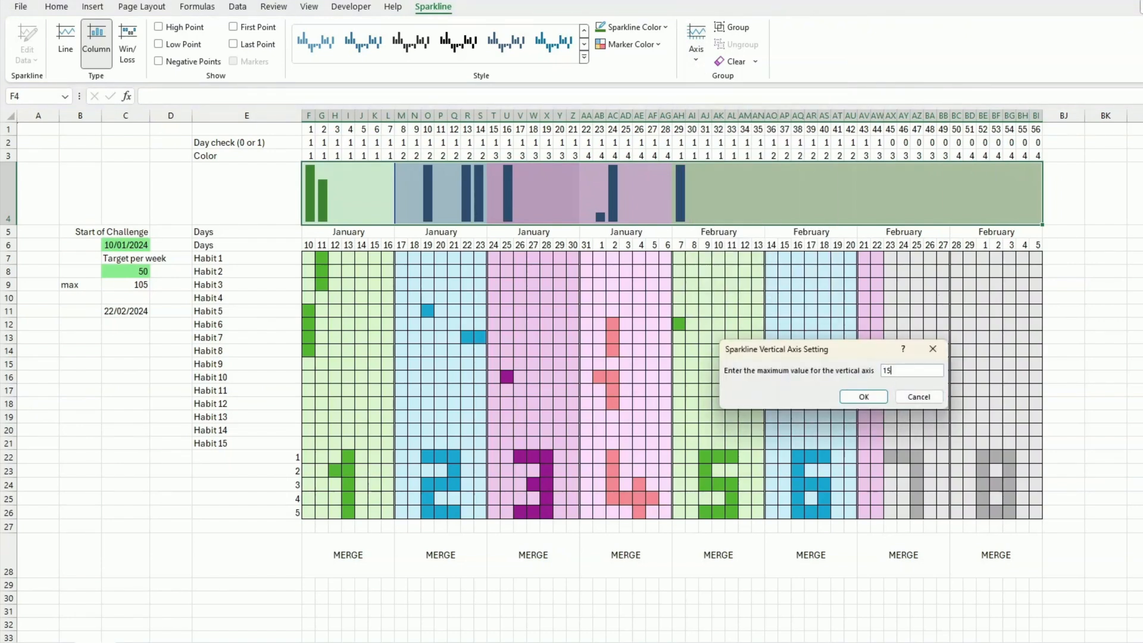
type("15")
key("Return")
left_click(787, 270)
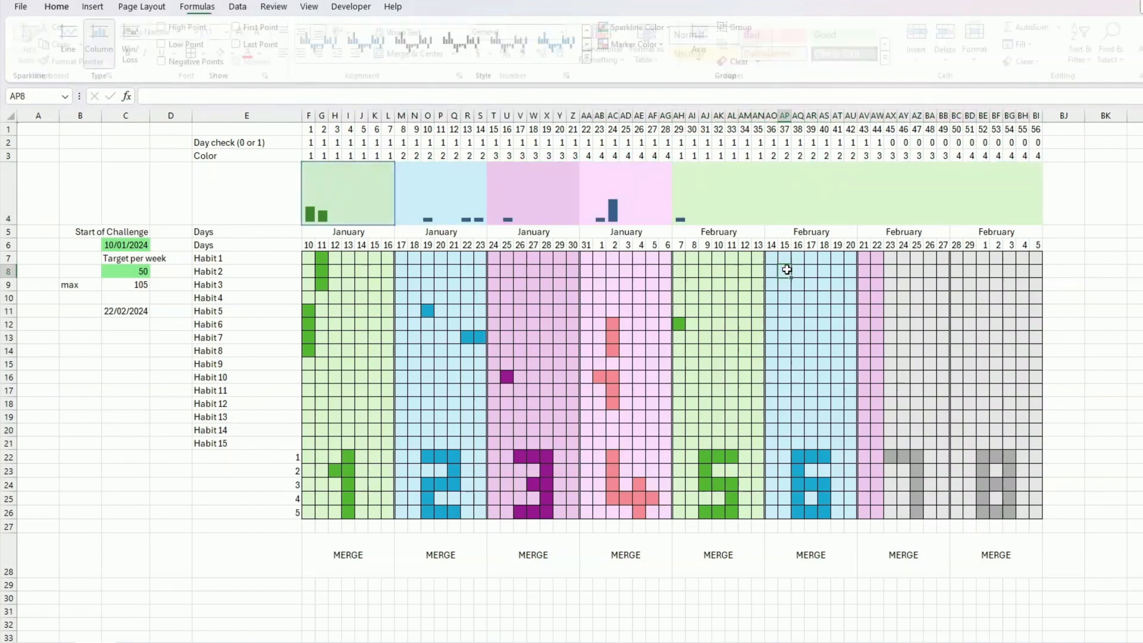
Set the custom vertical axis maximum of all weekly sparklines in F4:BI4 to 9.
left_click(348, 203)
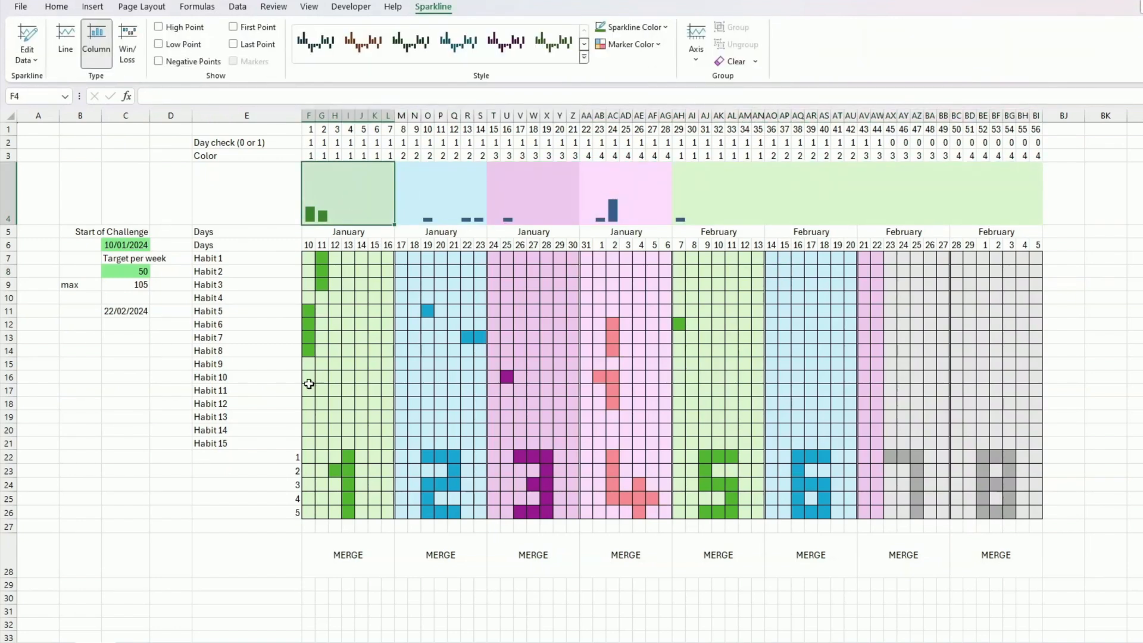
left_click_drag(335, 181, 974, 183)
left_click(695, 56)
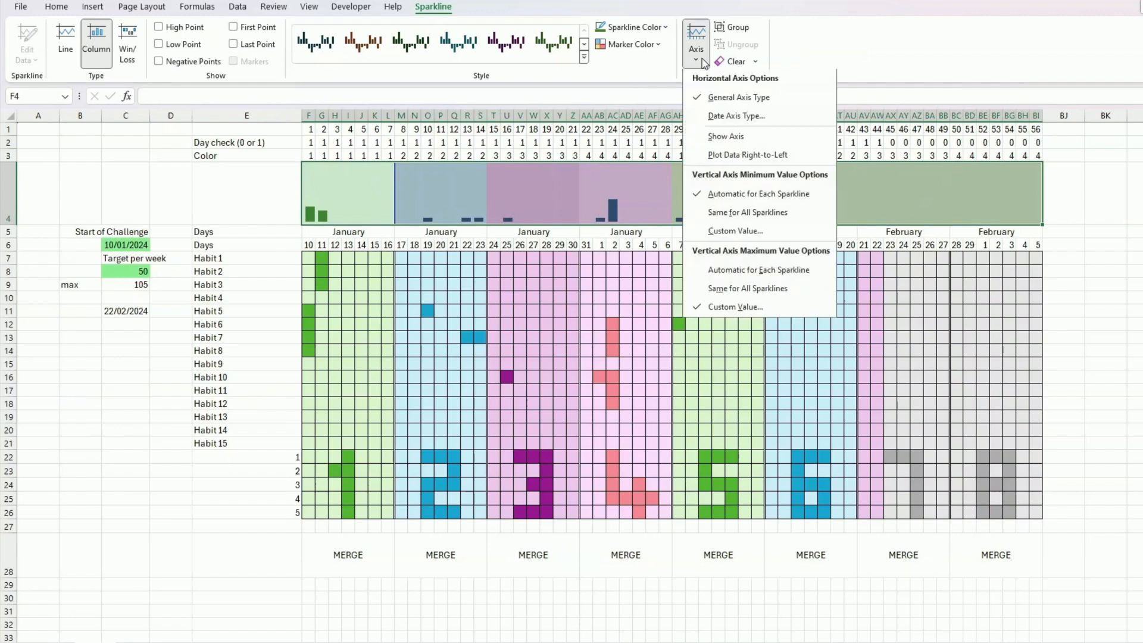
left_click(757, 306)
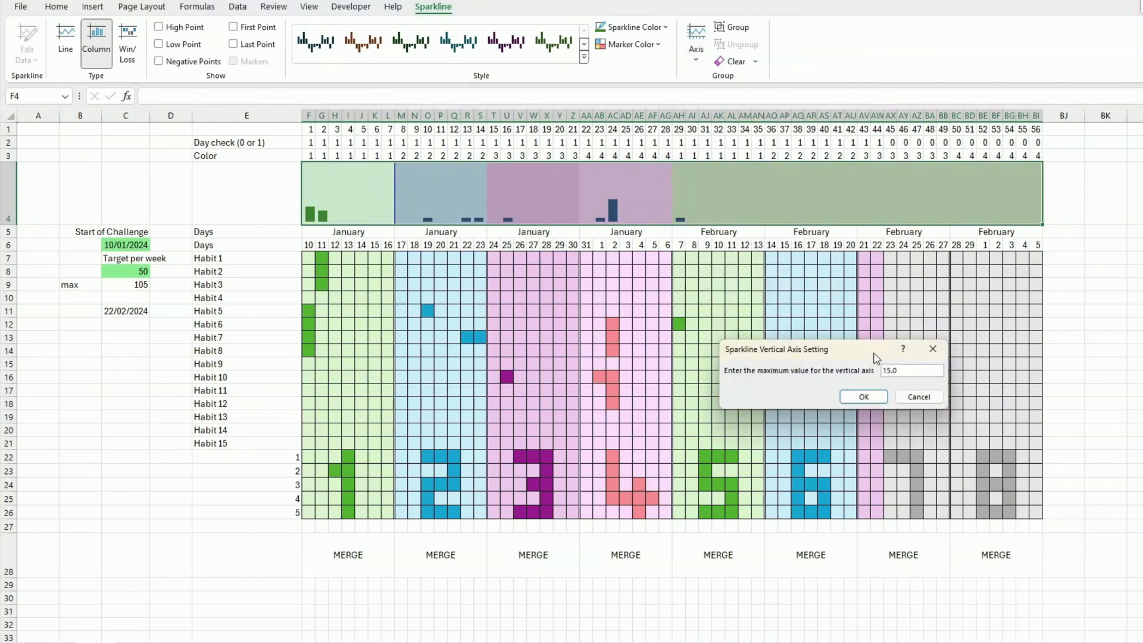
left_click_drag(907, 369, 855, 370)
type("9")
key("Return")
left_click(834, 298)
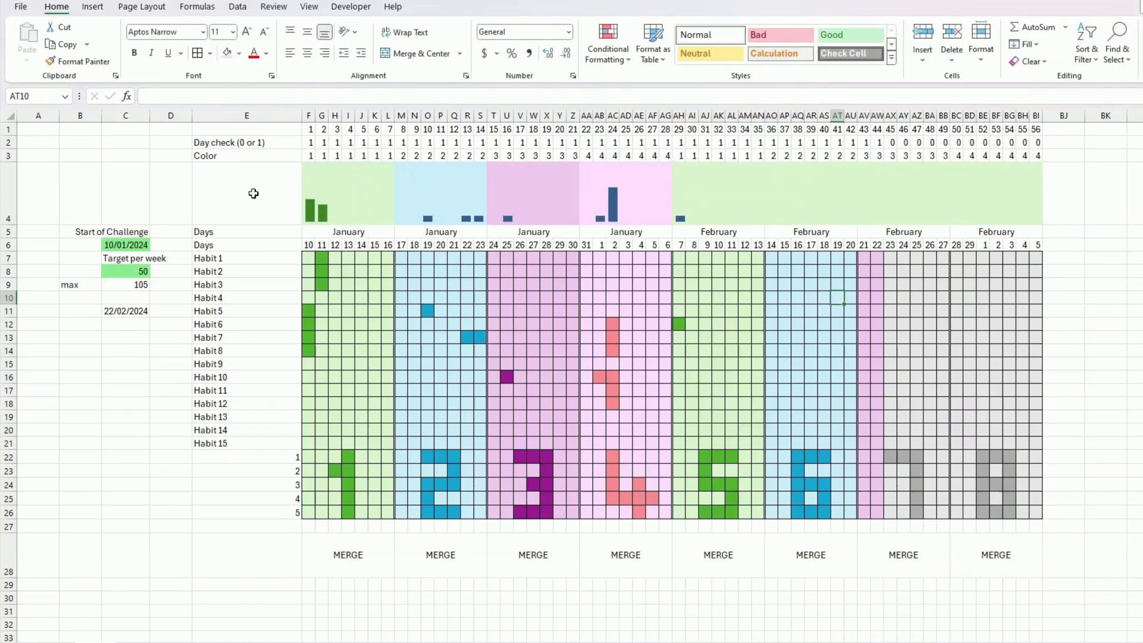
Copy the first week's sparkline cell F4 into the fifth week's block AH4.
left_click(422, 214)
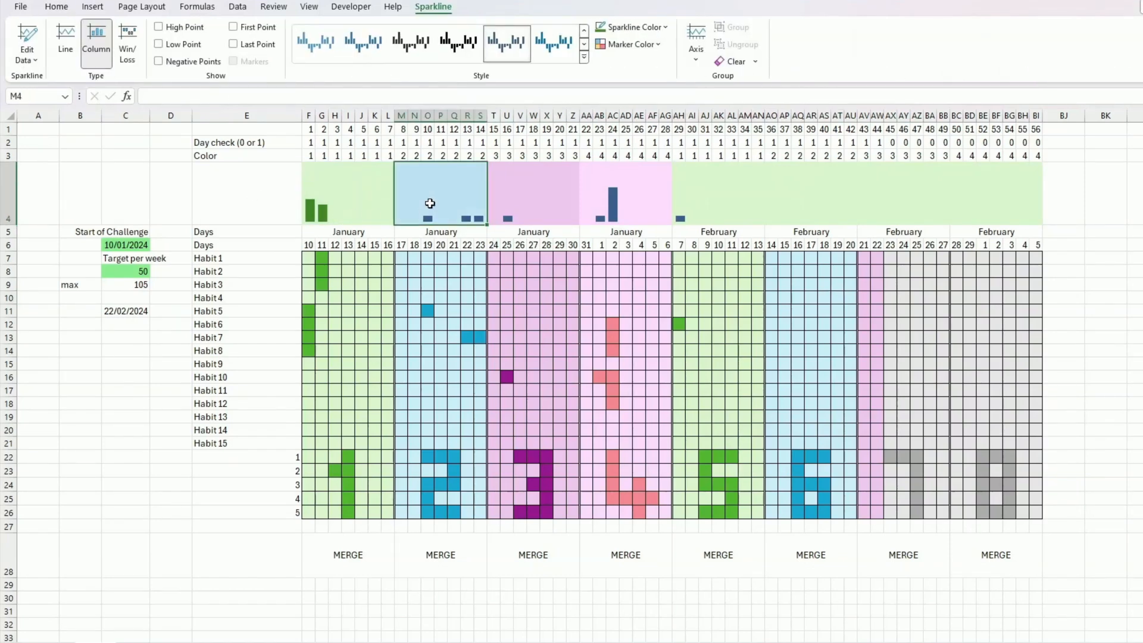
left_click(349, 192)
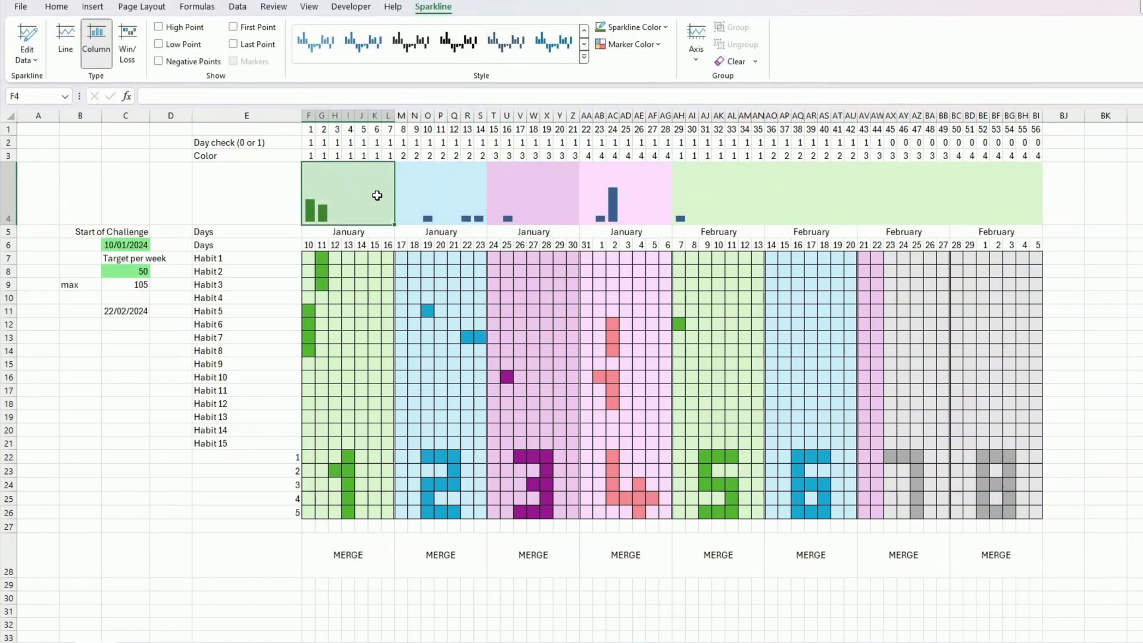
key("ctrl+c")
left_click(722, 199)
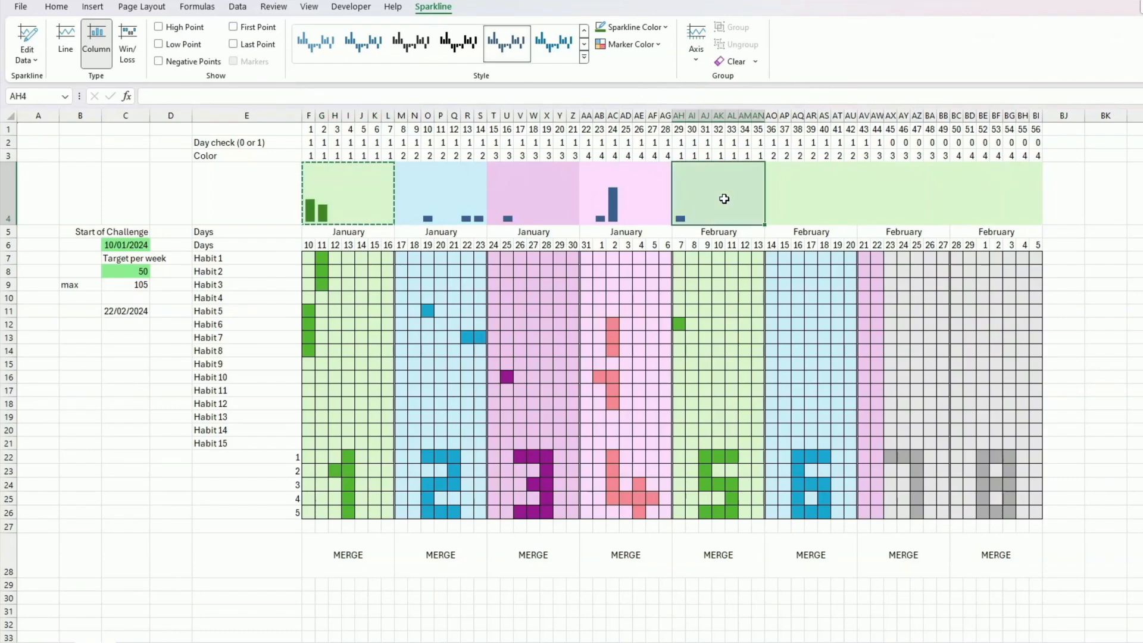
key("ctrl+v")
Recolor the second week's sparkline in M4 to dark turquoise blue and the third week's in T4 to dark purple.
left_click(453, 203)
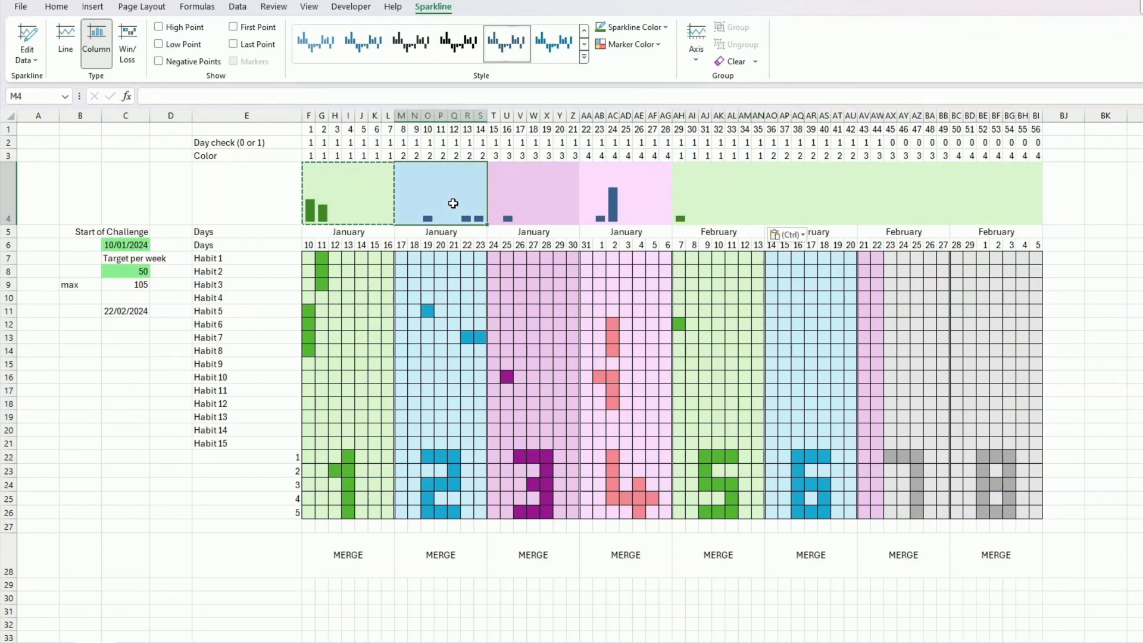
left_click(665, 30)
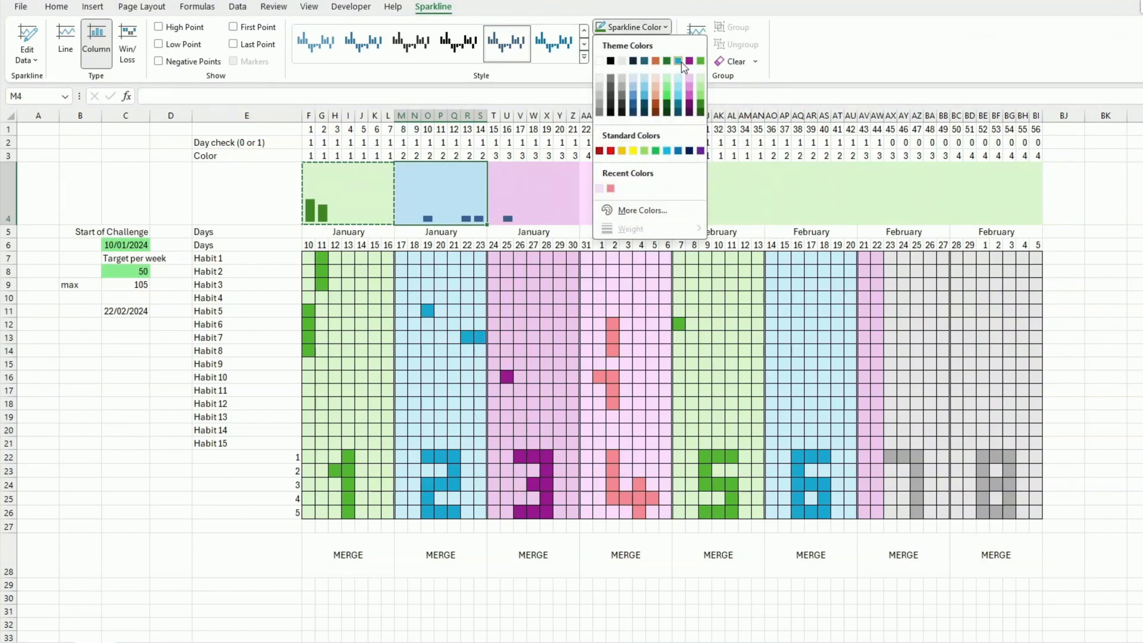
left_click(678, 102)
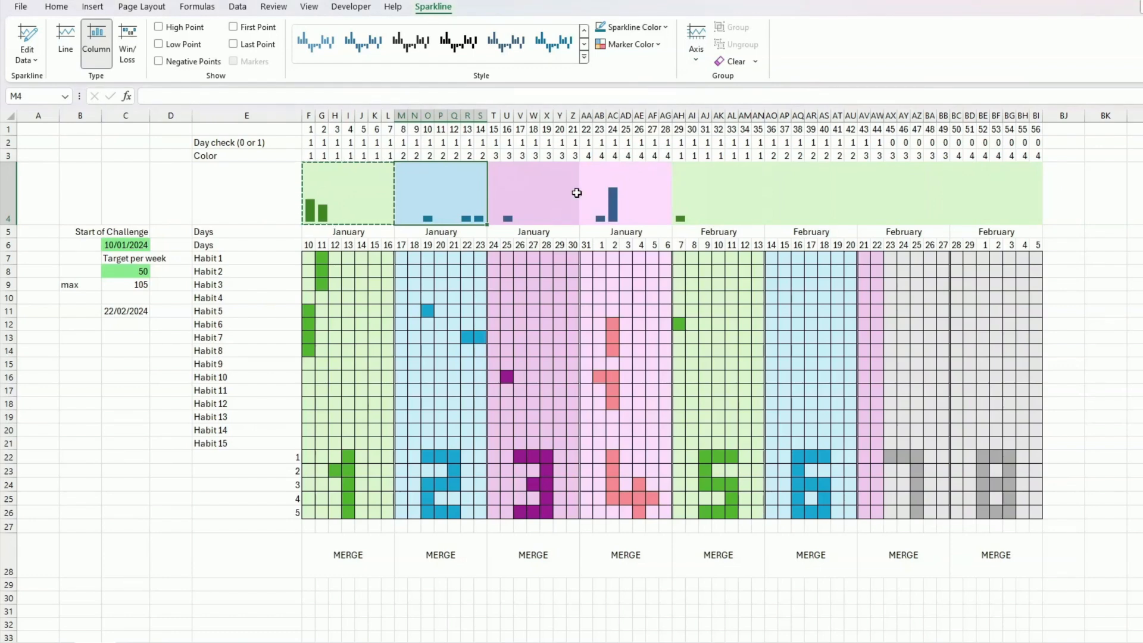
left_click(542, 200)
left_click(668, 28)
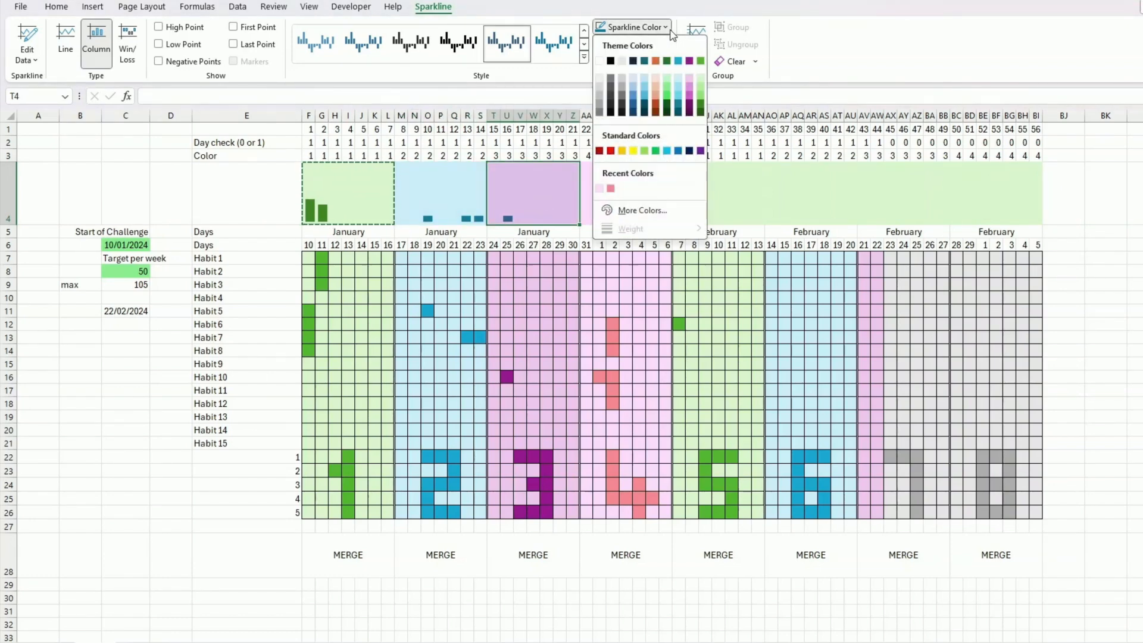
left_click(690, 108)
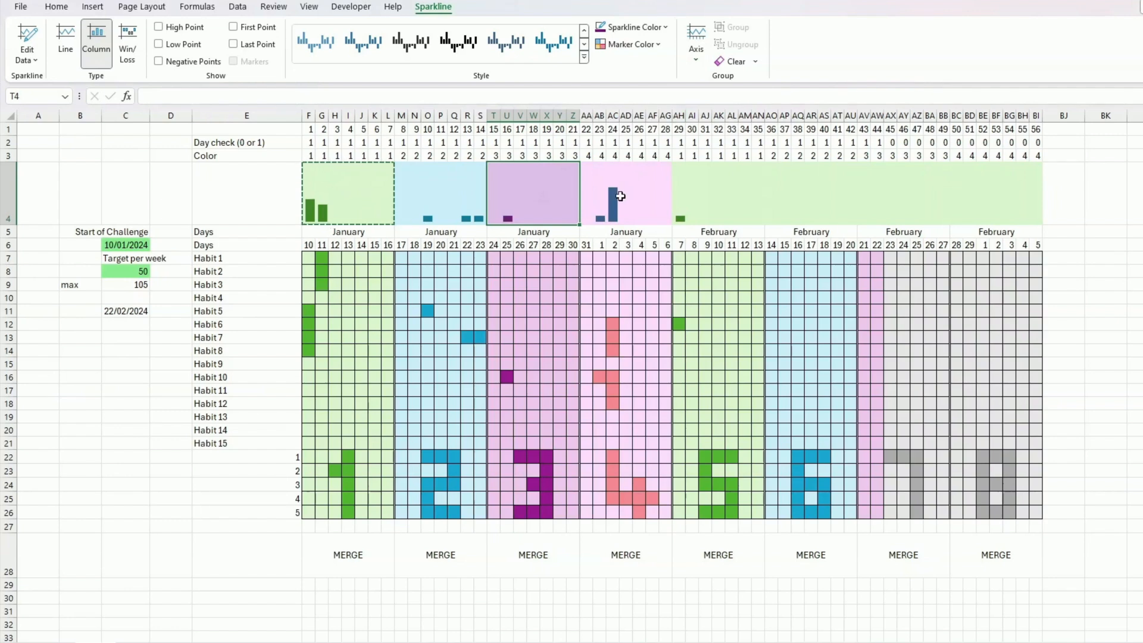
Recolor the fourth week's sparkline in AA4 with the recently used salmon pink.
left_click(628, 192)
left_click(666, 28)
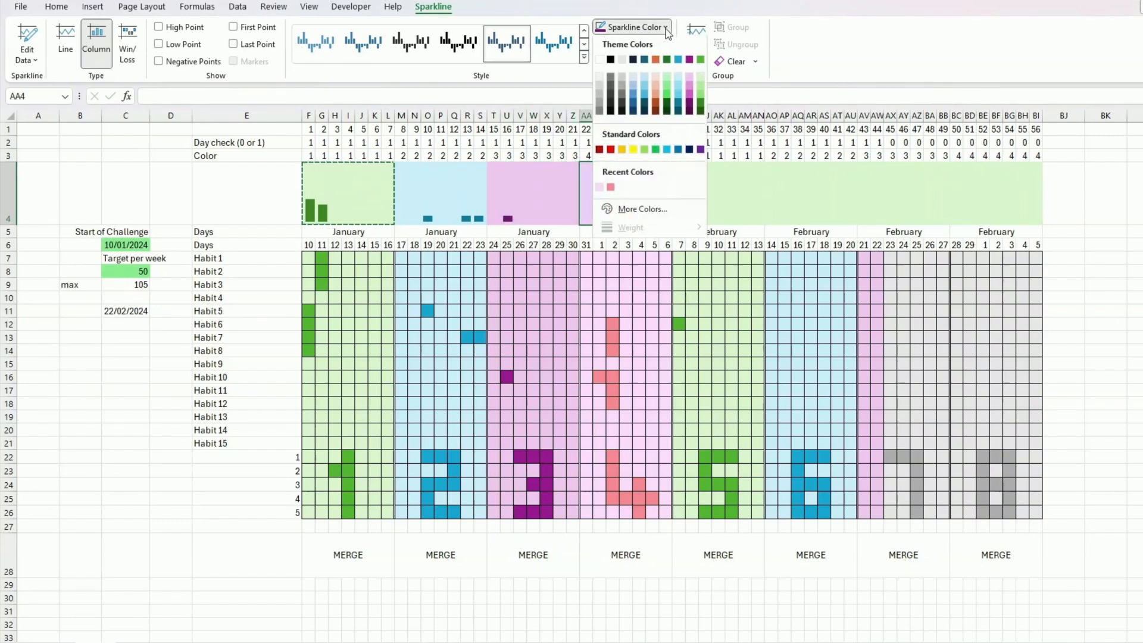
left_click(611, 189)
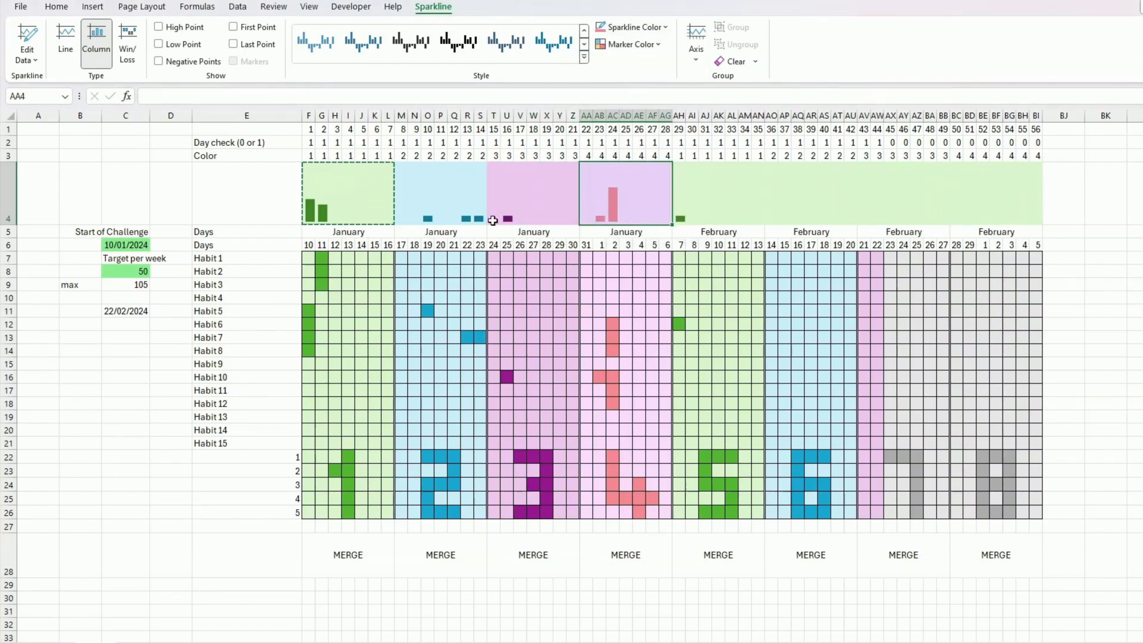
Copy the first four weekly sparkline blocks F4:AG4 onto the last four weeks starting at AH4.
left_click_drag(324, 187, 670, 194)
left_click(692, 191)
key("ctrl+v")
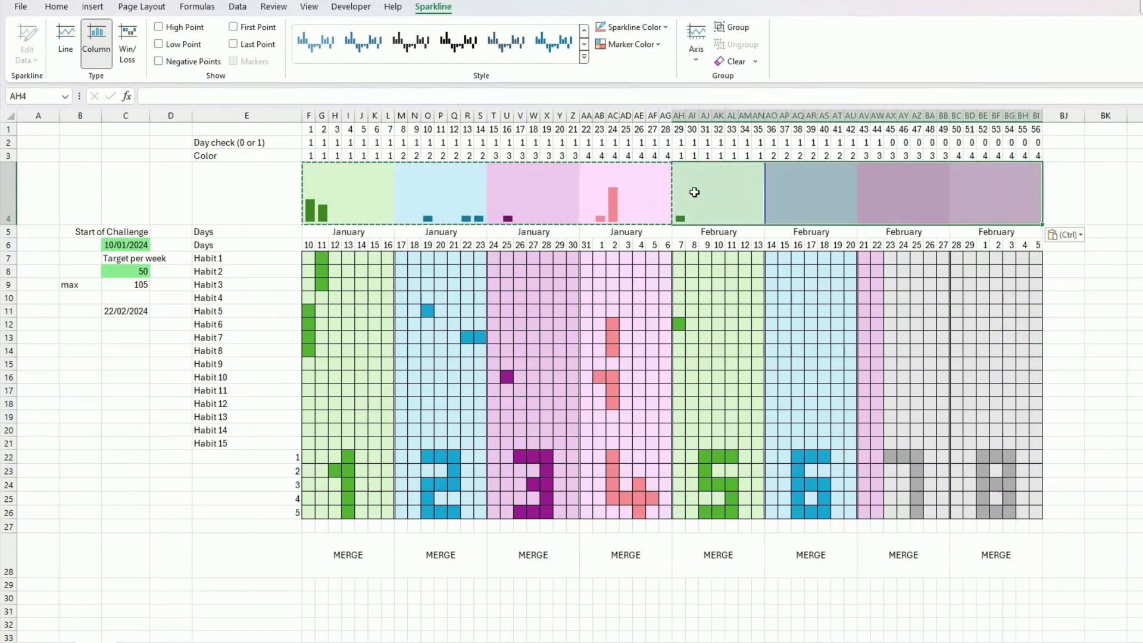
left_click(707, 325)
left_click(1099, 394)
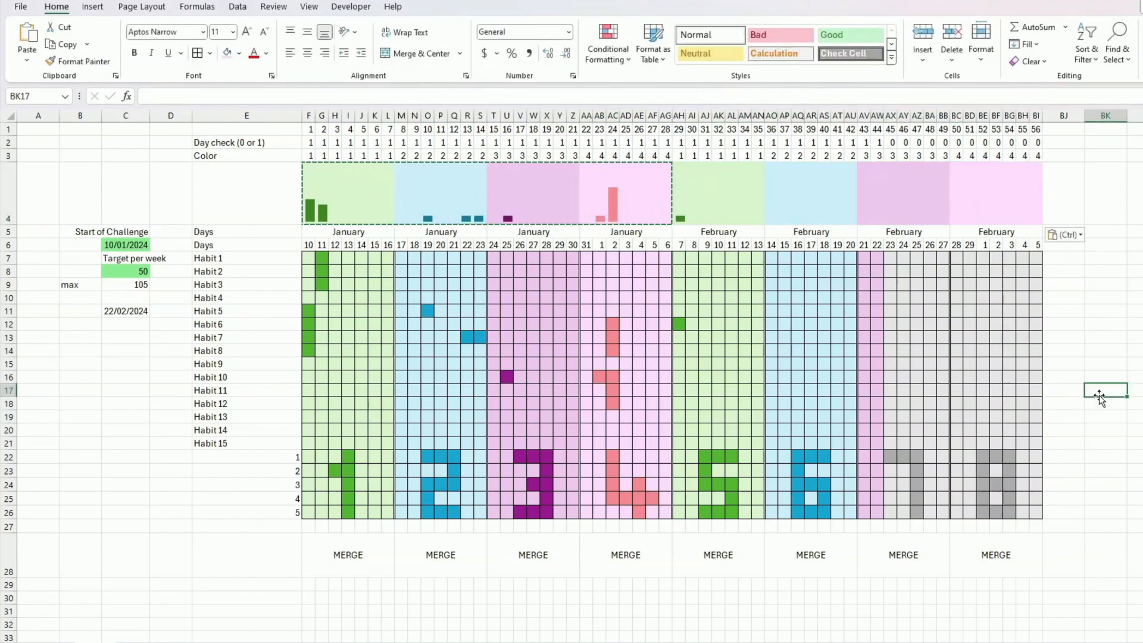
Test the sixth and seventh weeks' sparklines by entering 1 in AS12 and AZ12, clearing each entry again.
left_click(821, 326)
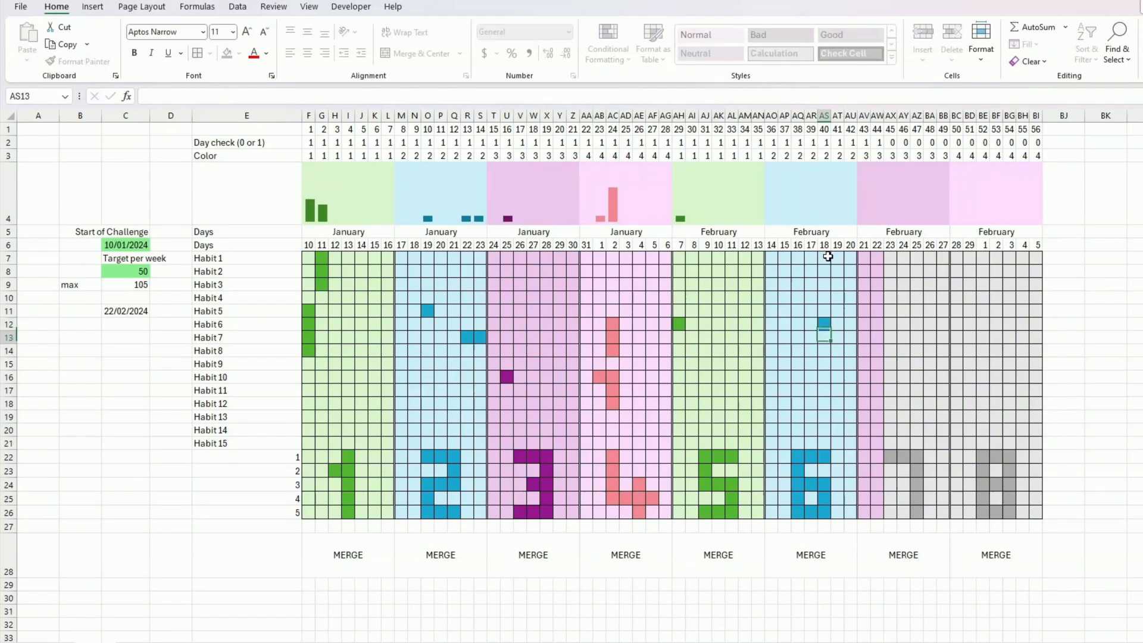
key("Right")
key("Right")
key("Right")
key("Right")
key("Right")
key("Right")
key("Right")
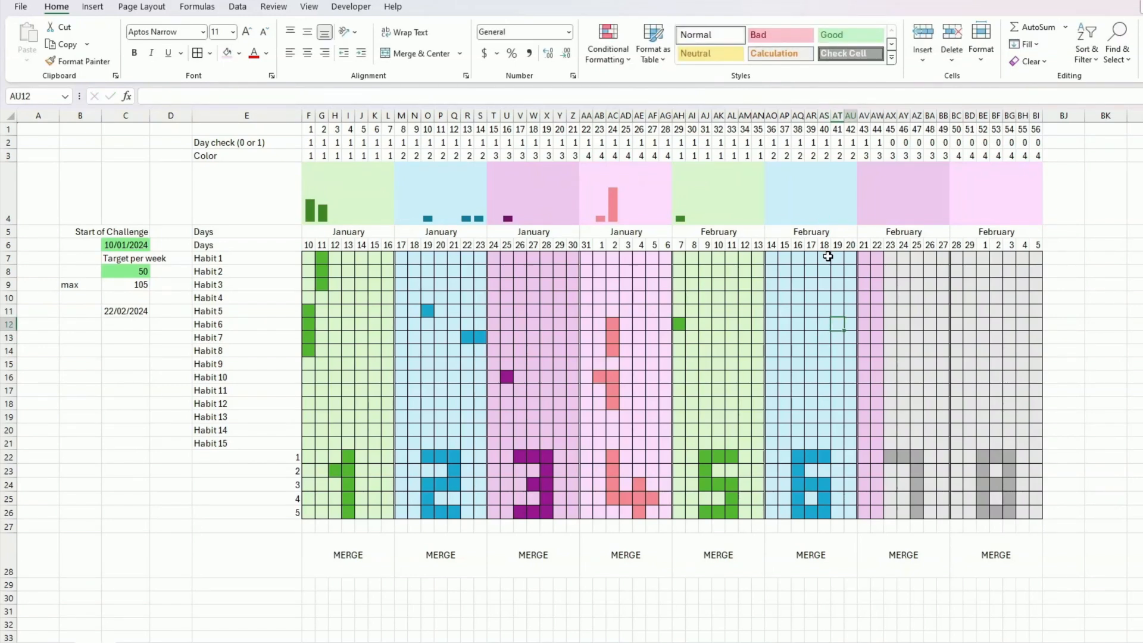
type("1")
key("Return")
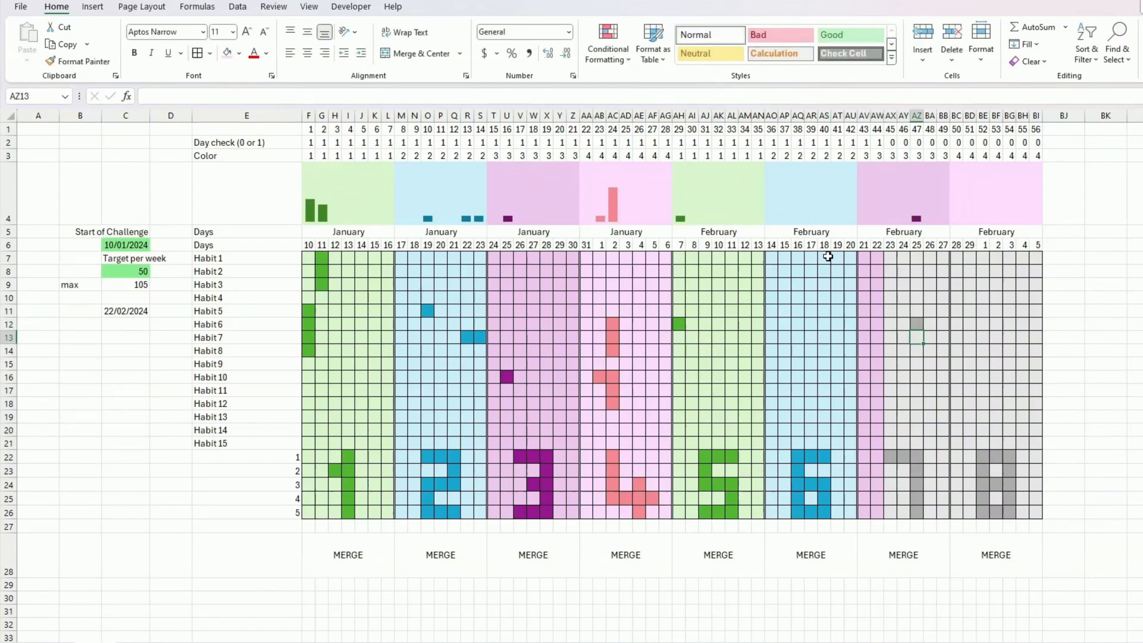
key("Up")
key("Delete")
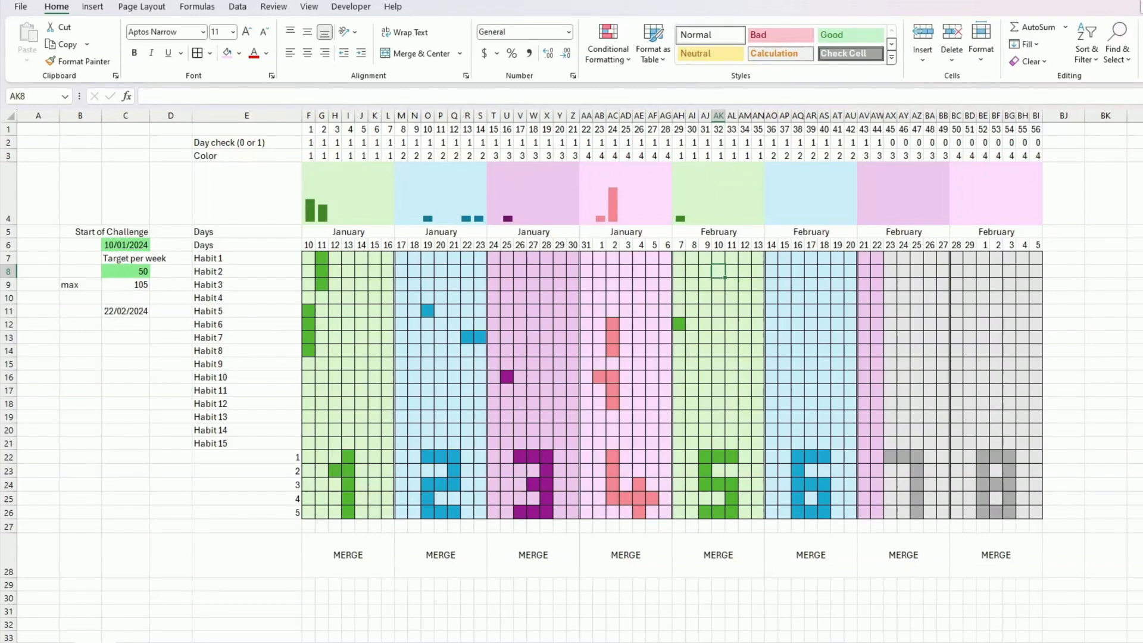
Clear the running day numbers in row 1 above the calendar, starting at F1.
left_click(374, 321)
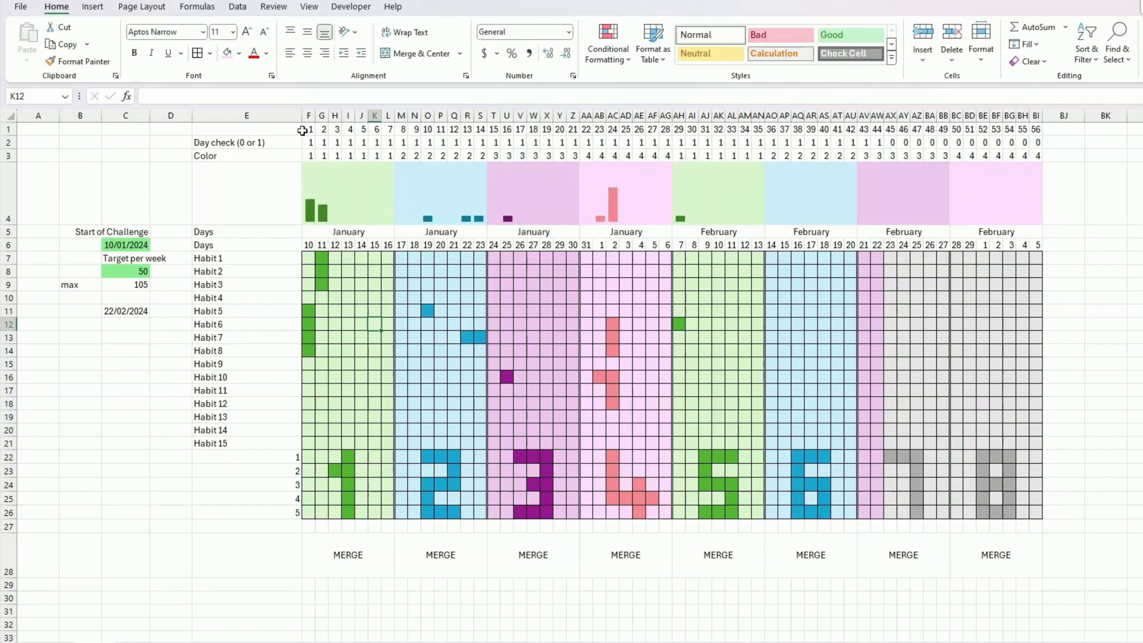
left_click_drag(306, 129, 1057, 126)
key("Delete")
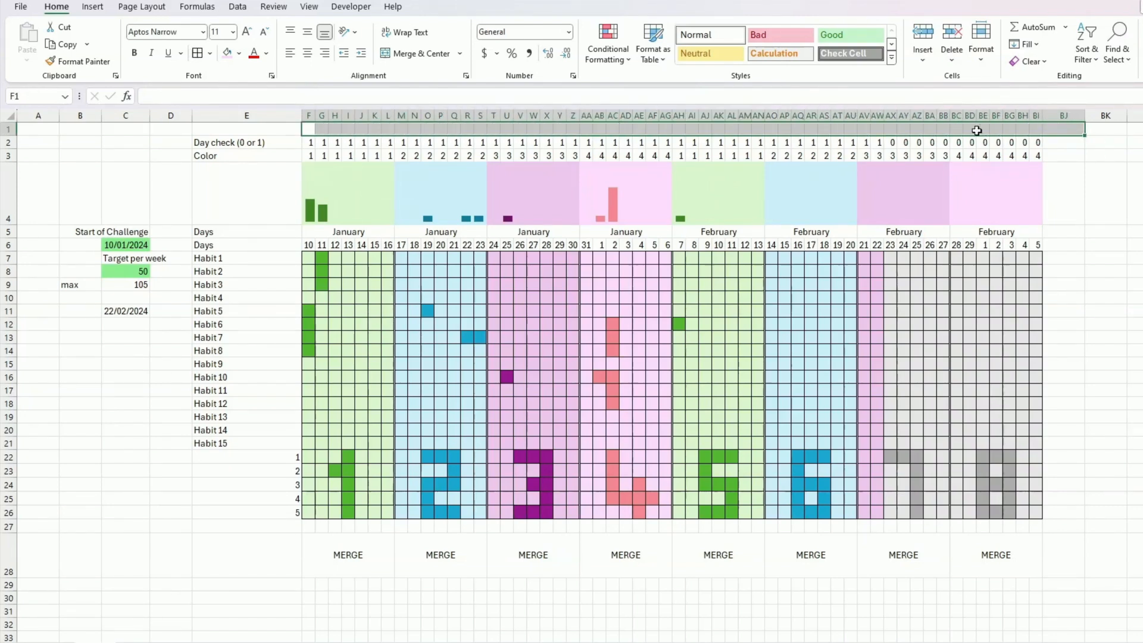
Group helper rows 2 and 3, Day check and Color, and collapse the group.
left_click_drag(11, 142, 12, 152)
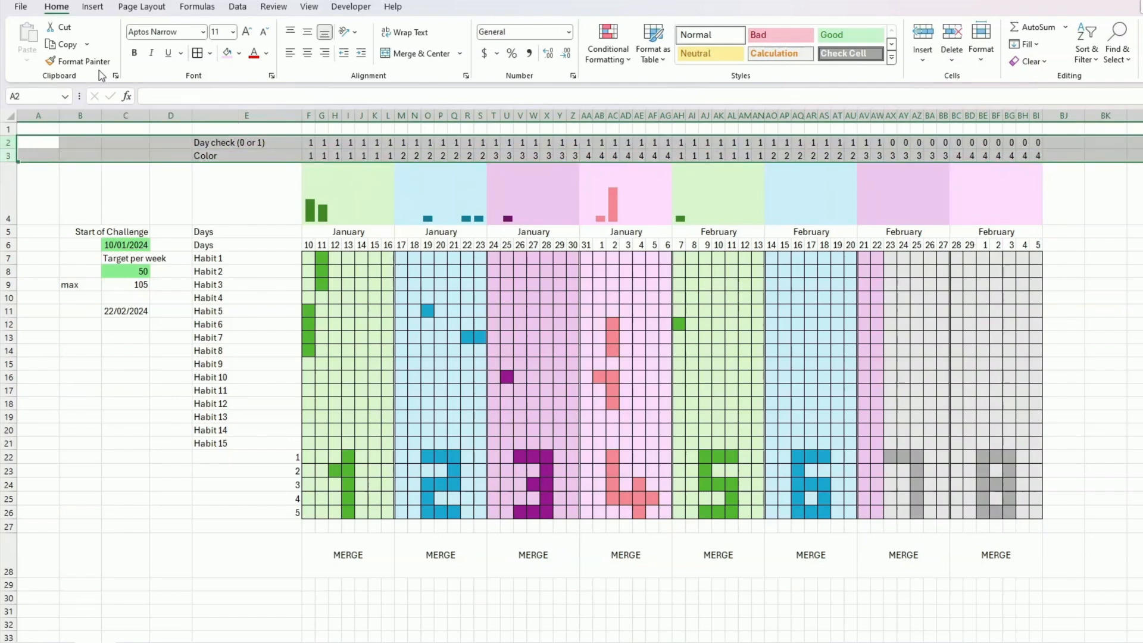
left_click(237, 7)
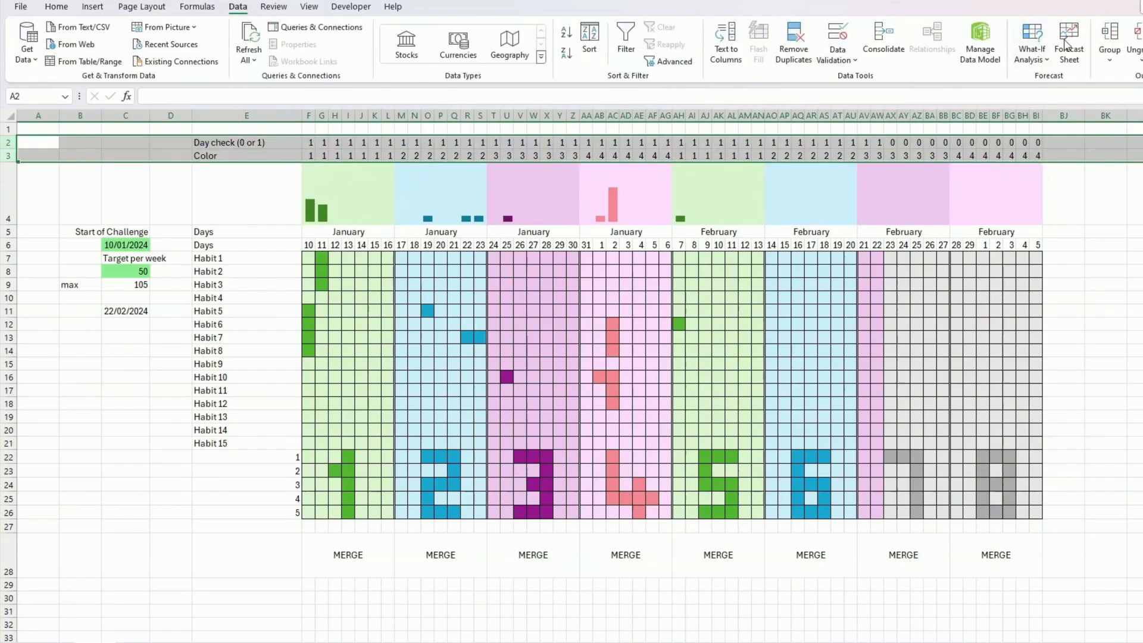
left_click(1109, 37)
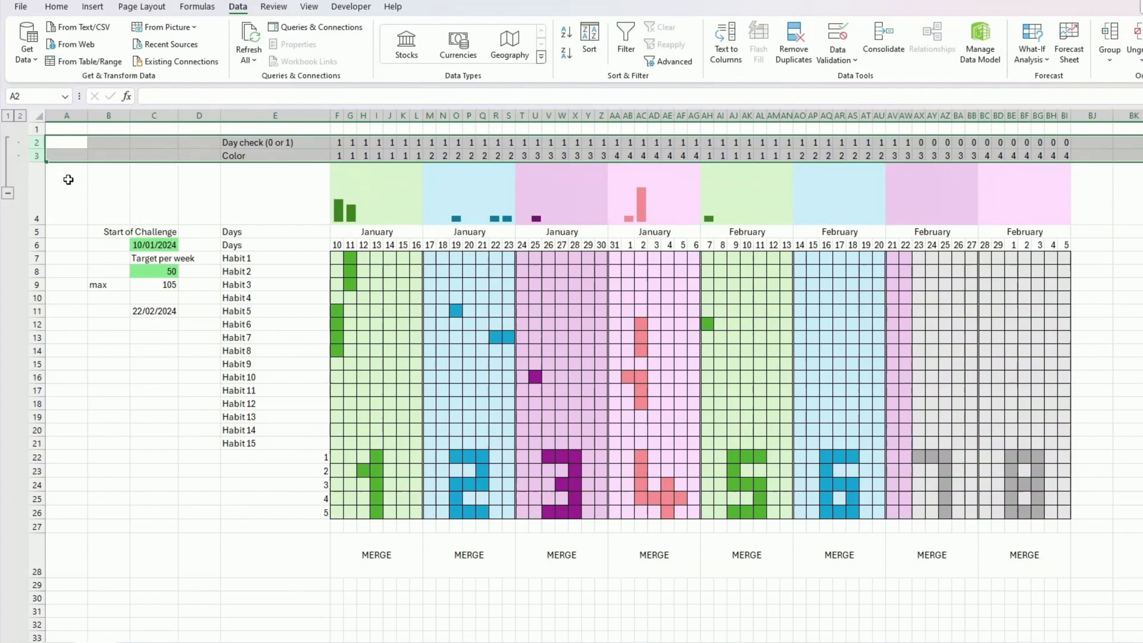
left_click(9, 193)
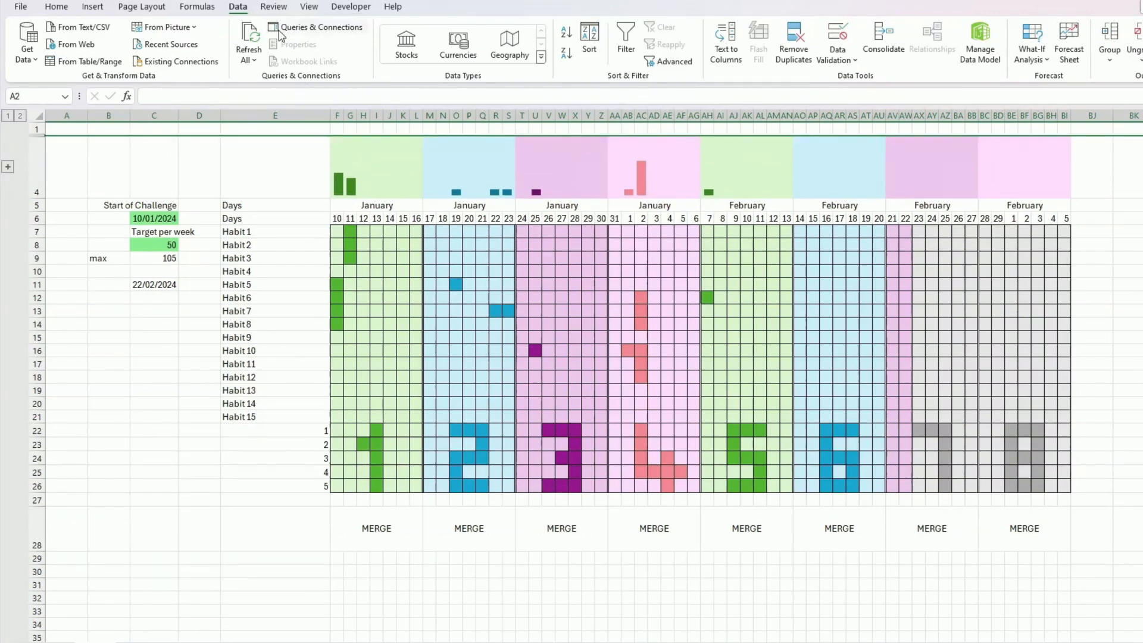
Turn off the worksheet gridlines and clear the two Days labels in E5:E6.
left_click(309, 7)
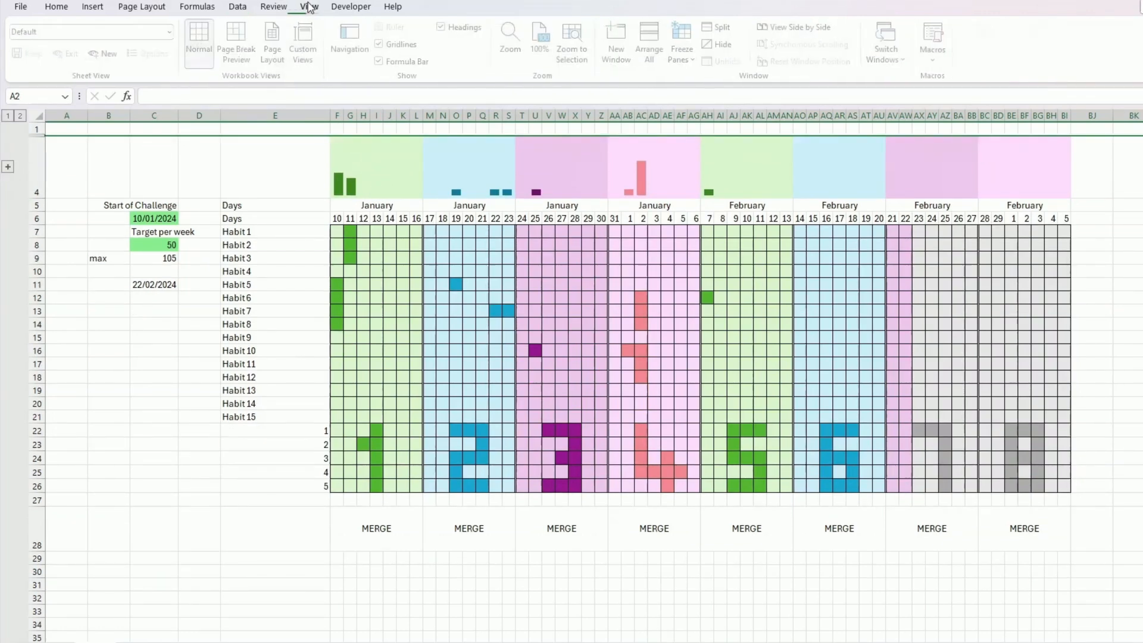
left_click(385, 46)
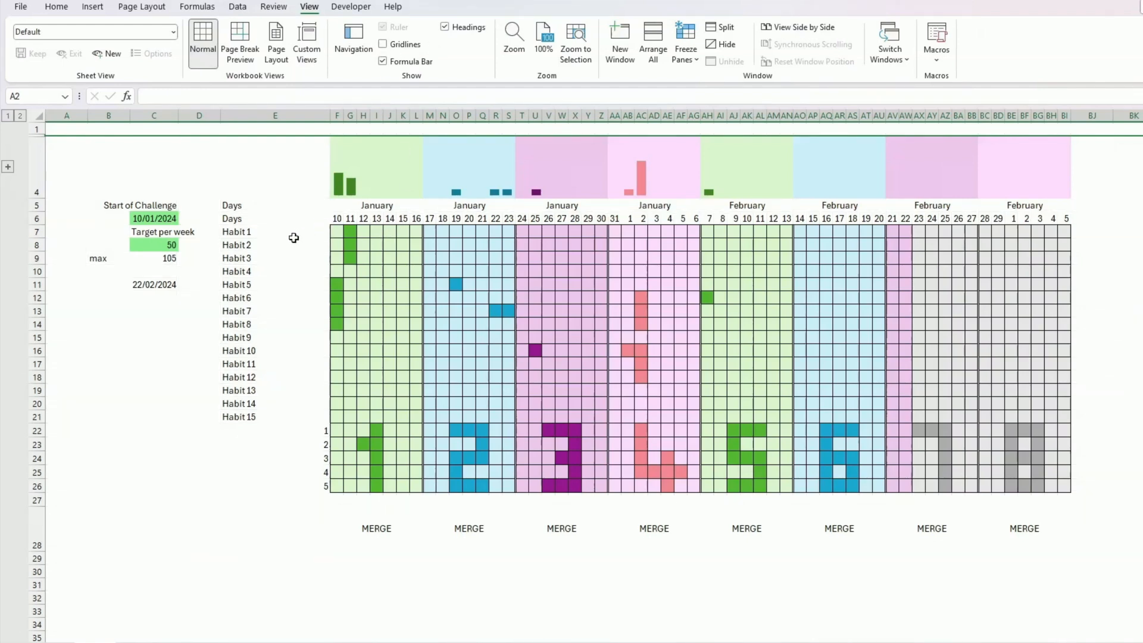
left_click(294, 238)
left_click_drag(280, 207, 281, 219)
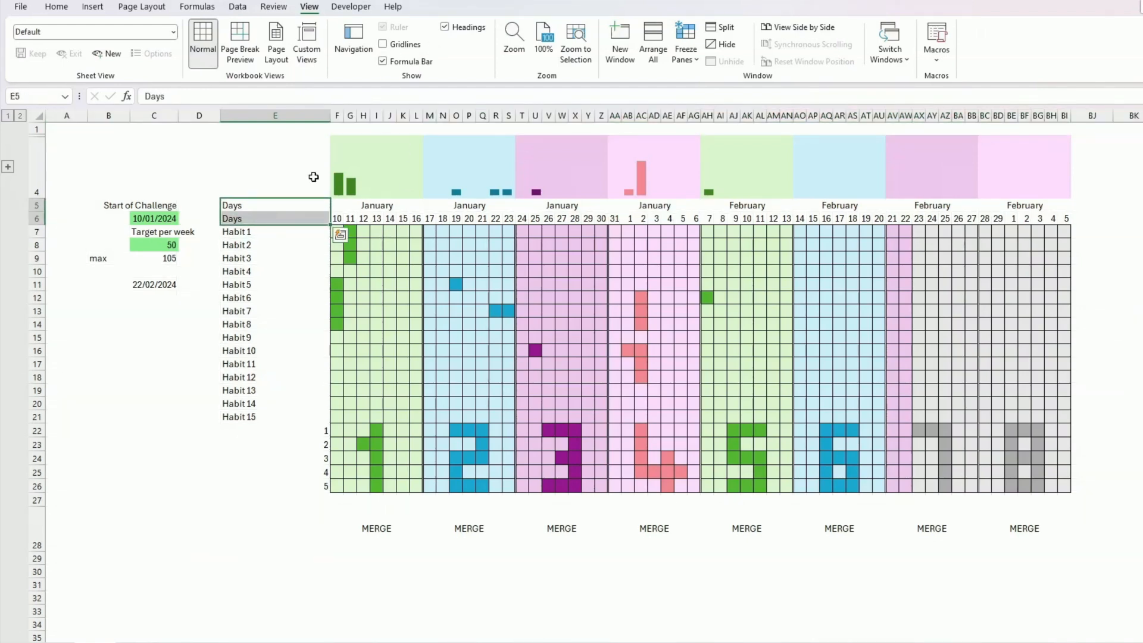
key("Delete")
Apply outline and inside borders to the month and day header cells F5:BI6.
left_click(413, 229)
left_click_drag(344, 207, 1010, 221)
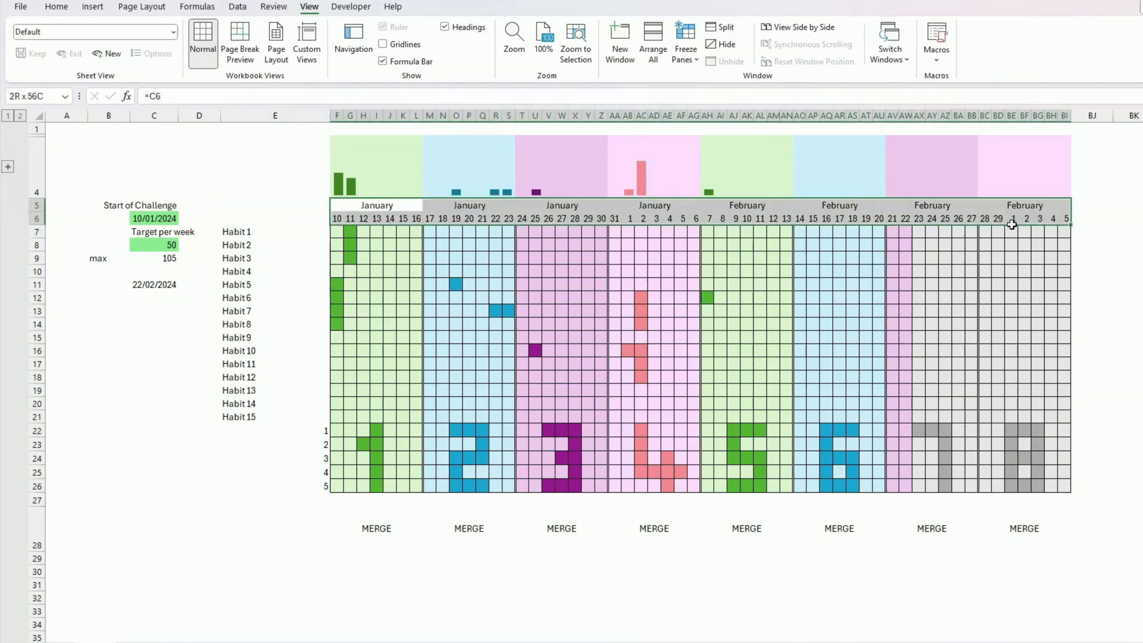
left_click(57, 7)
left_click(198, 54)
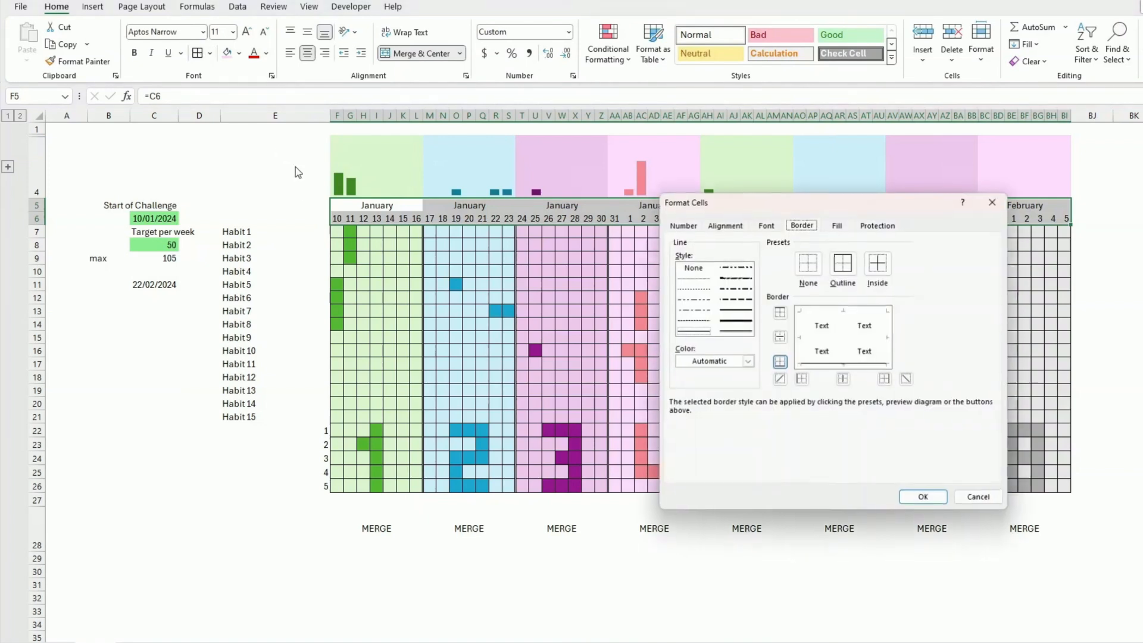
left_click(843, 262)
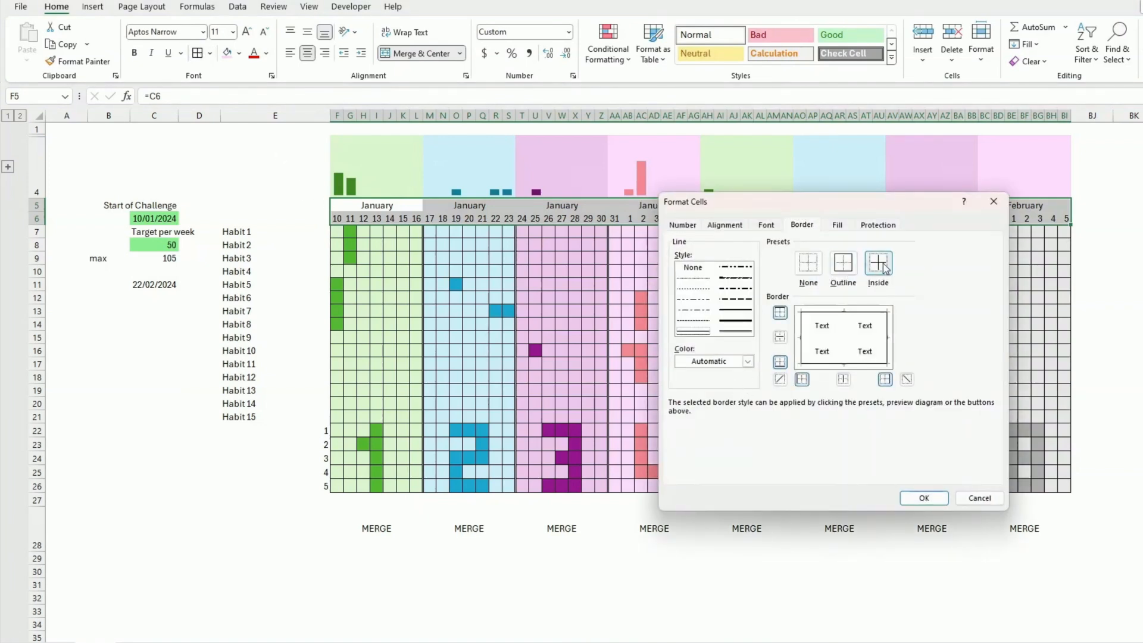
left_click(878, 263)
left_click(925, 497)
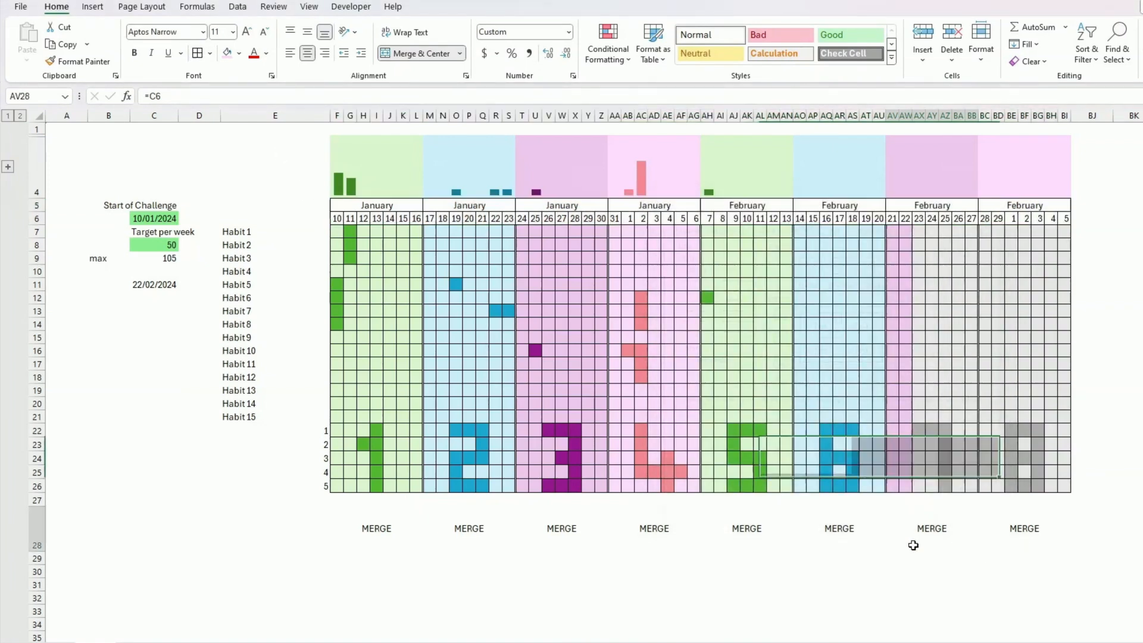
left_click(913, 539)
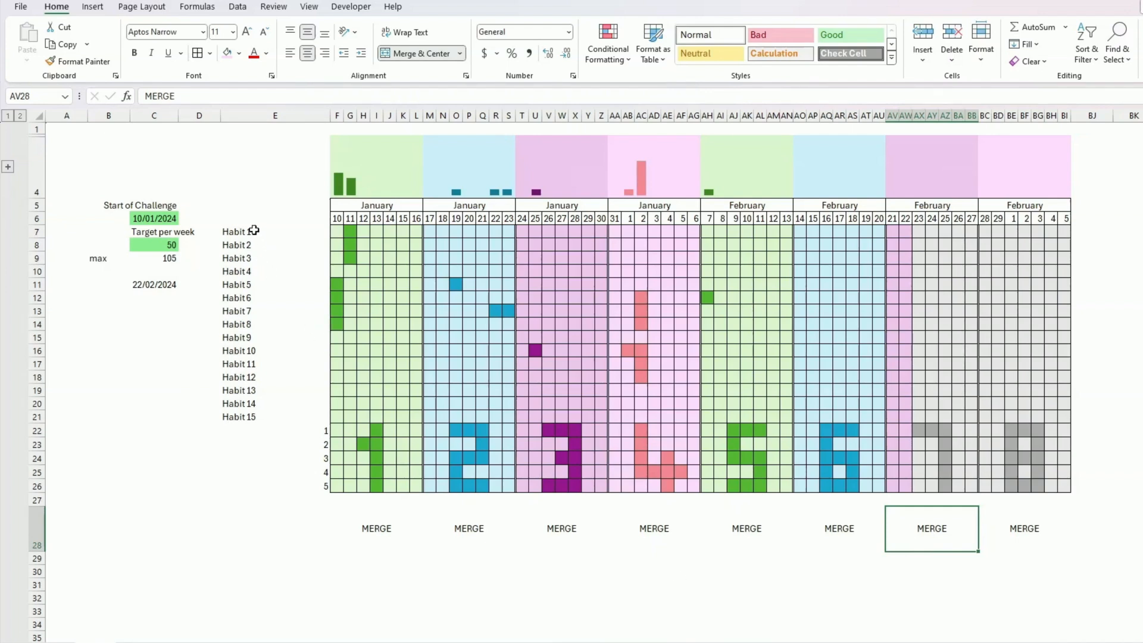
Apply outline and inside borders to the habit names in E7:E21.
left_click_drag(254, 231, 250, 417)
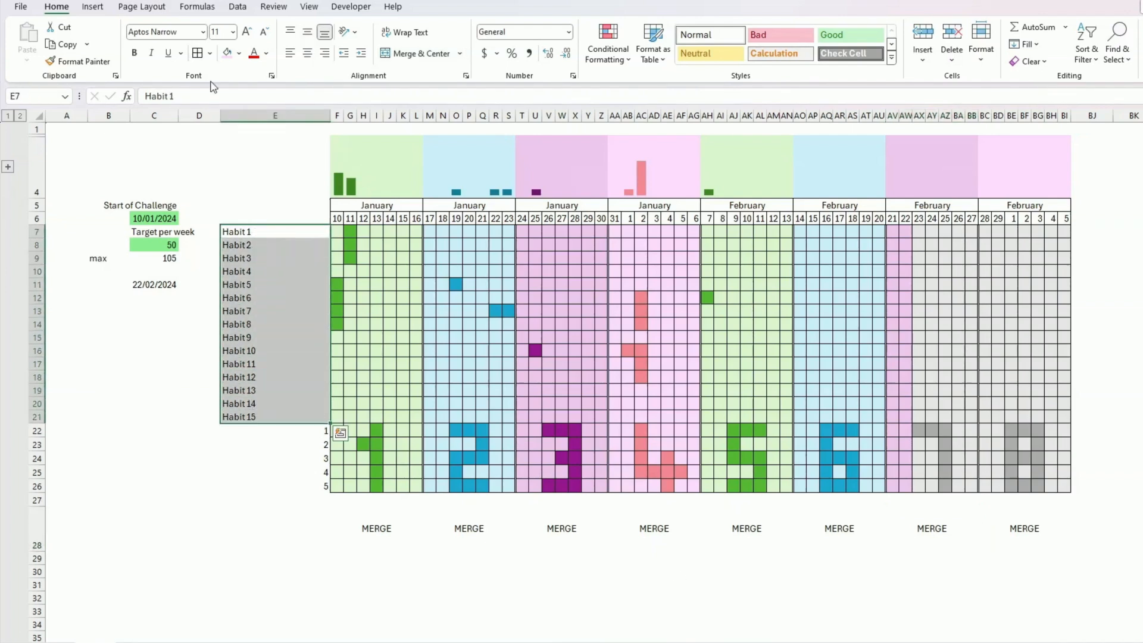
key("ctrl+1")
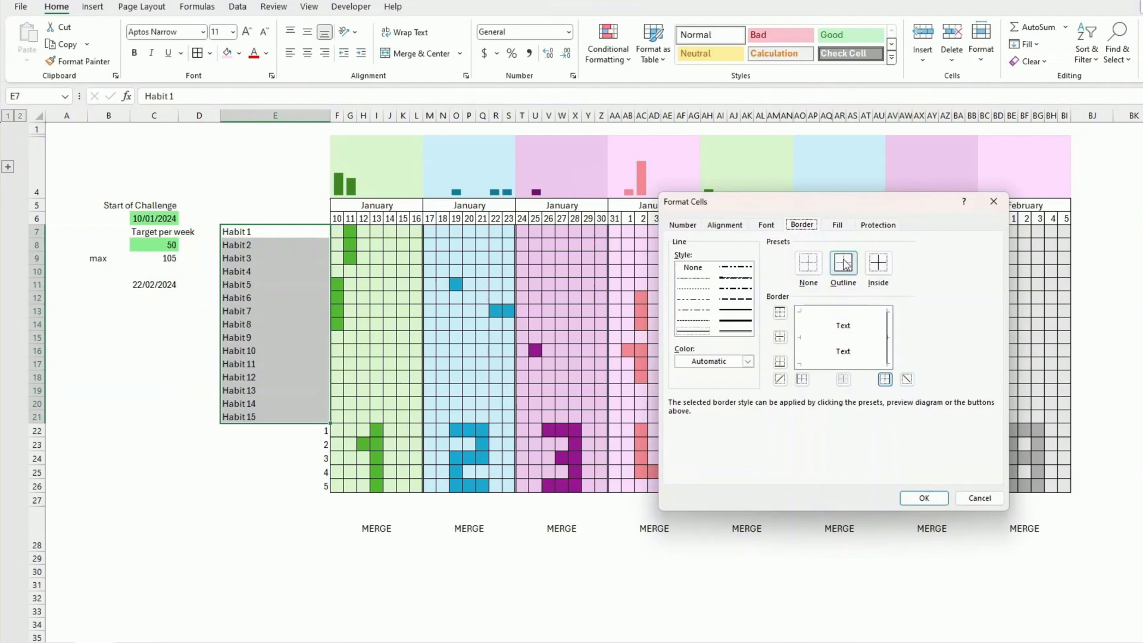
left_click(845, 265)
left_click(878, 263)
left_click(924, 498)
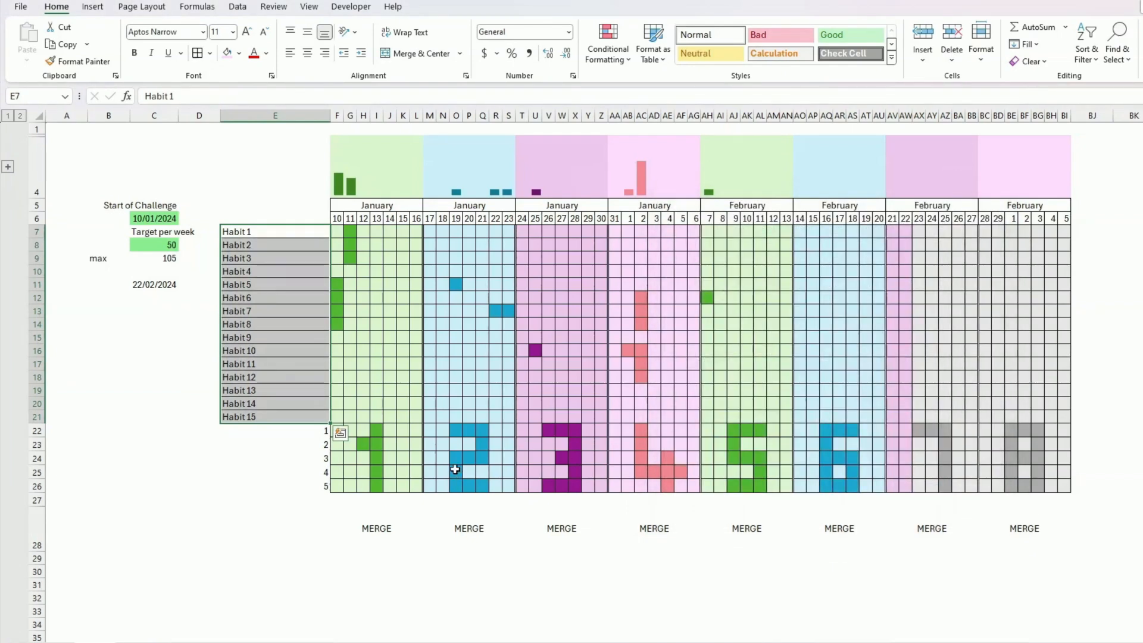
left_click(454, 470)
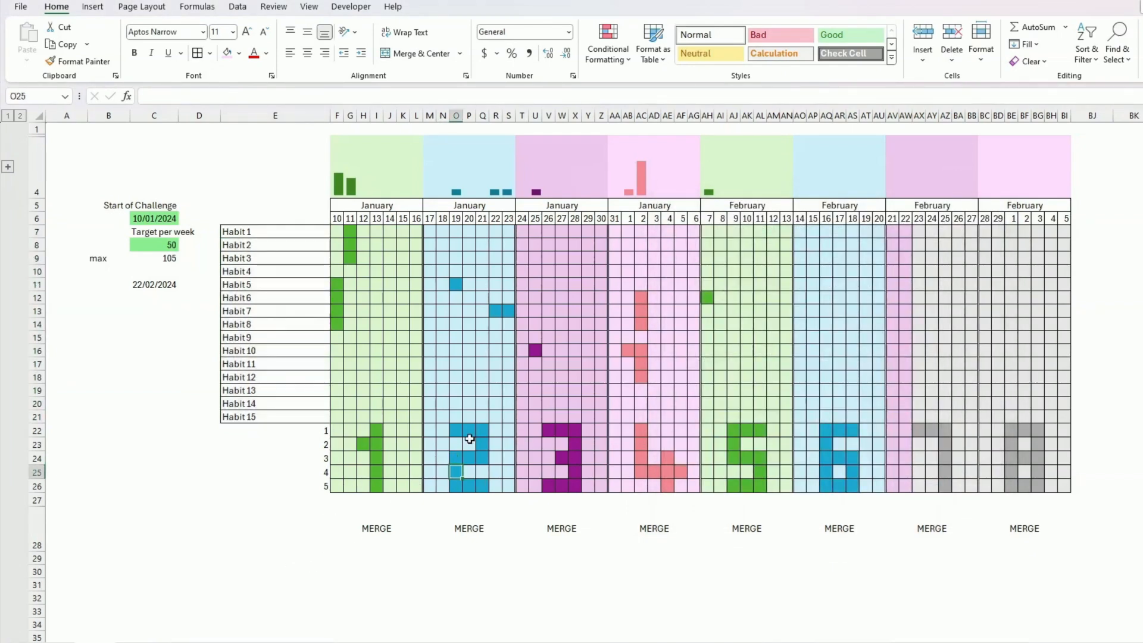
Clear the row numbers 1 to 5 in E22:E26 beside the large week digits.
left_click(298, 436)
left_click_drag(298, 435, 291, 495)
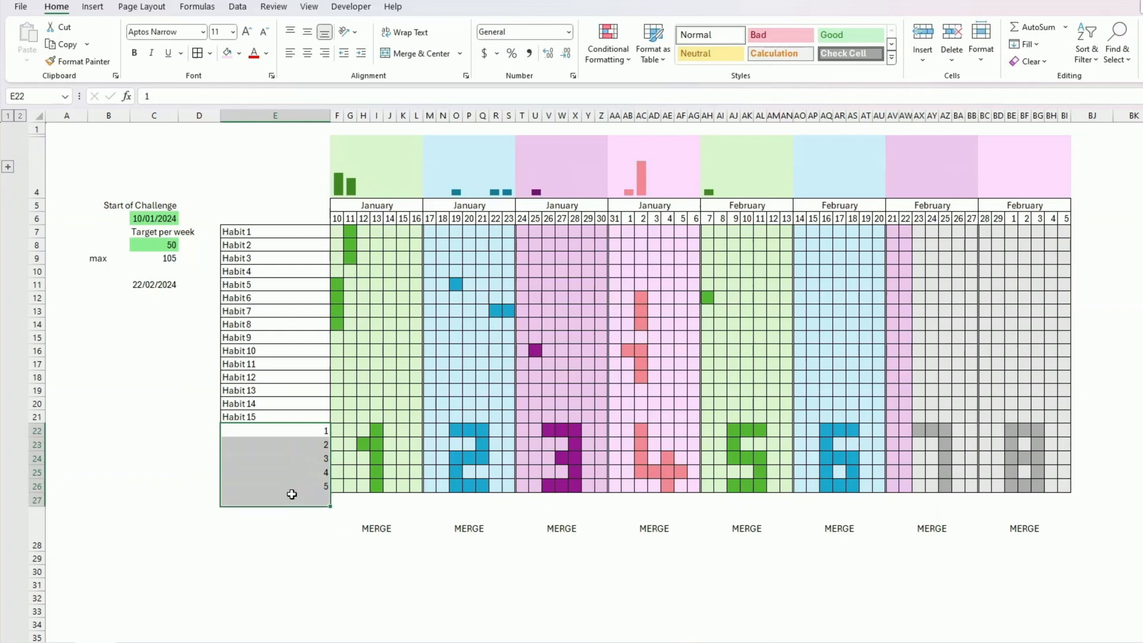
left_click(291, 498)
left_click_drag(301, 434, 302, 485)
key("Delete")
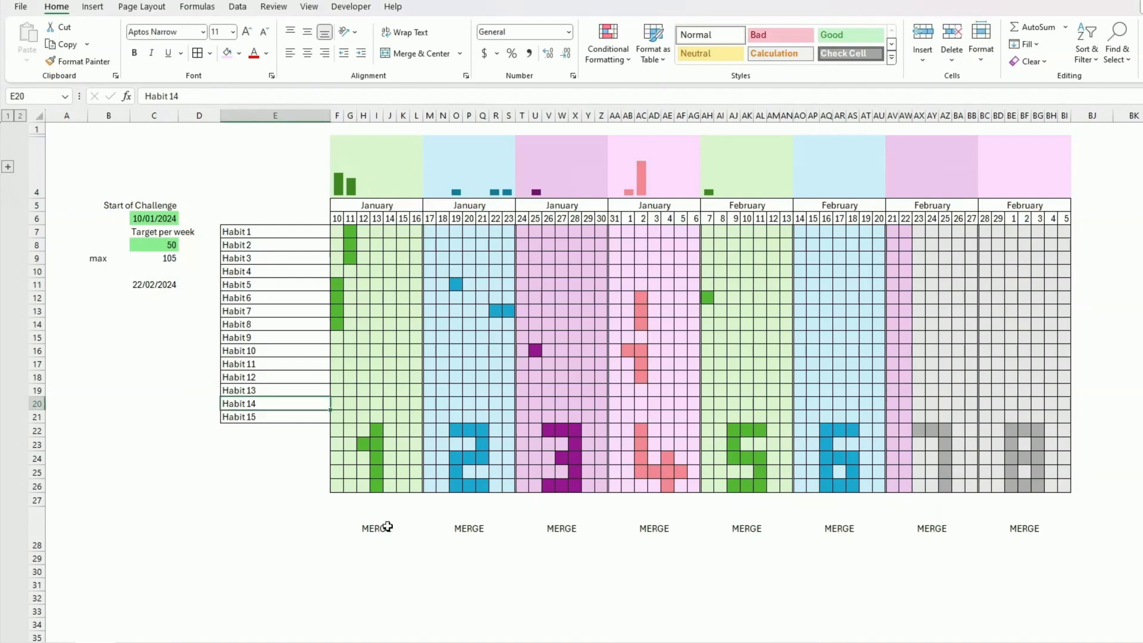
Replace the MERGE placeholder in F28 with the formula =F37/C8, dividing the first week's total by the weekly target.
left_click(385, 526)
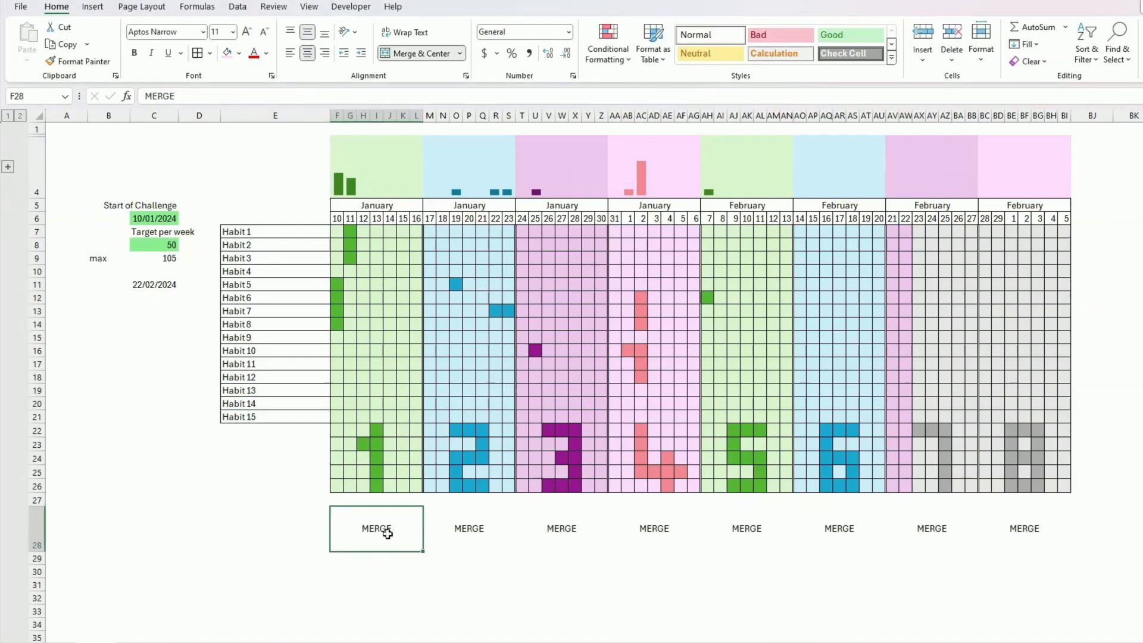
scroll(379, 537, "down", 1)
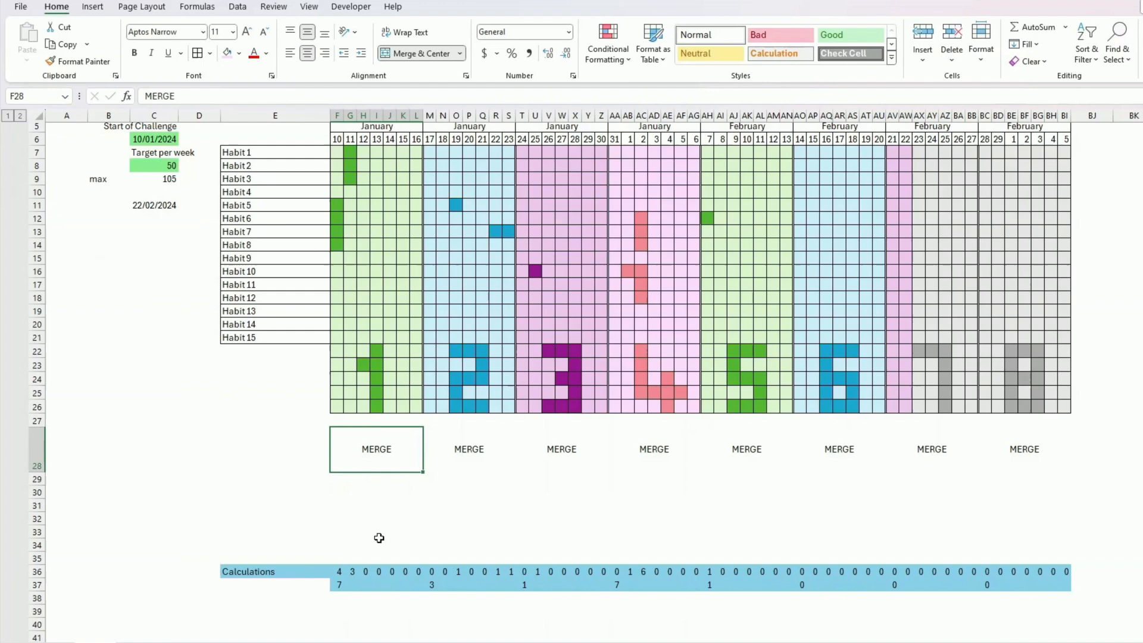
left_click(338, 586)
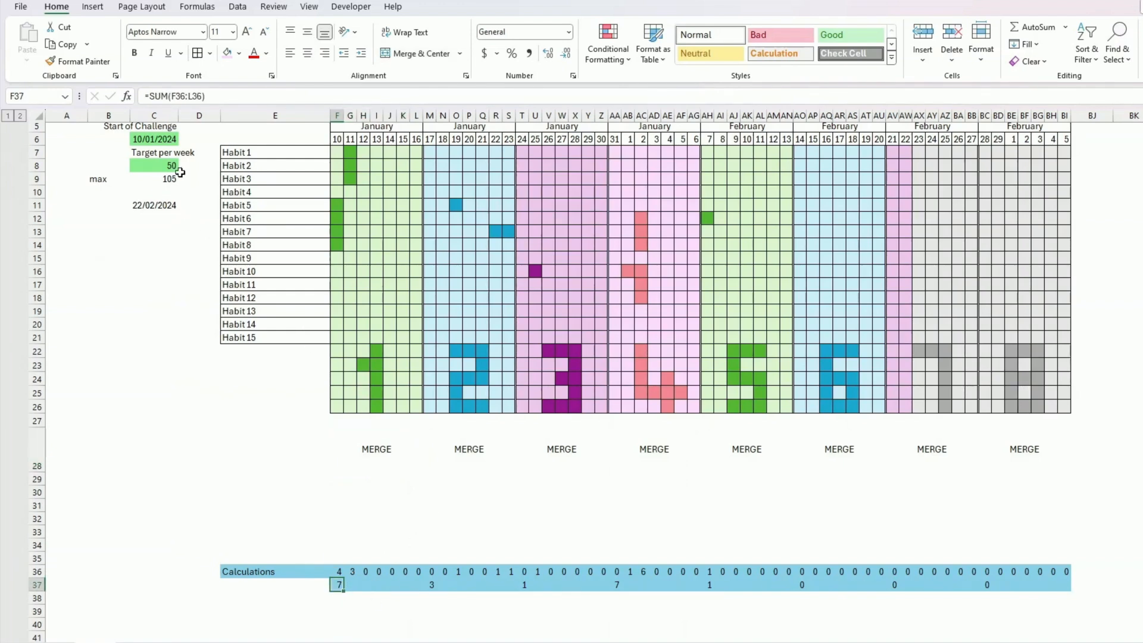
left_click(378, 470)
type("=")
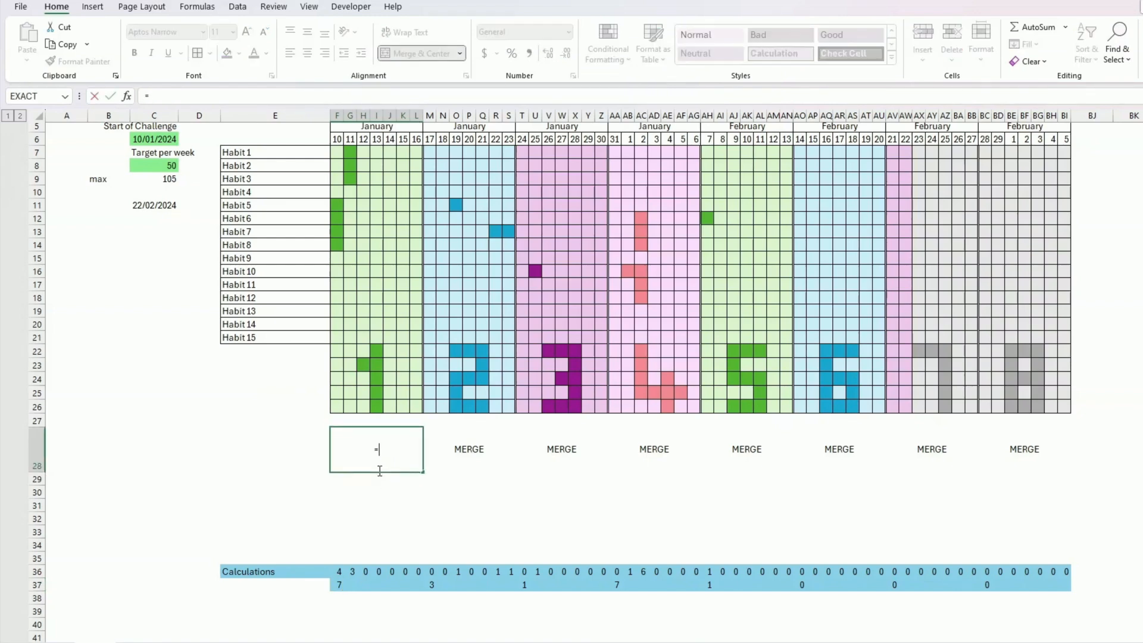
left_click(338, 585)
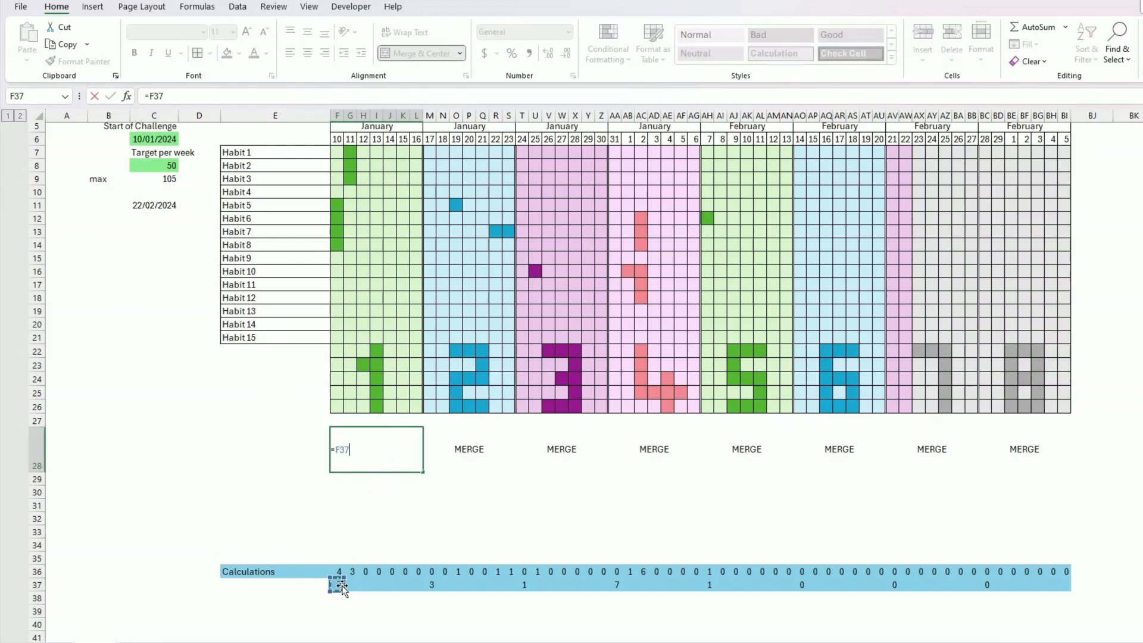
type("/")
left_click(156, 166)
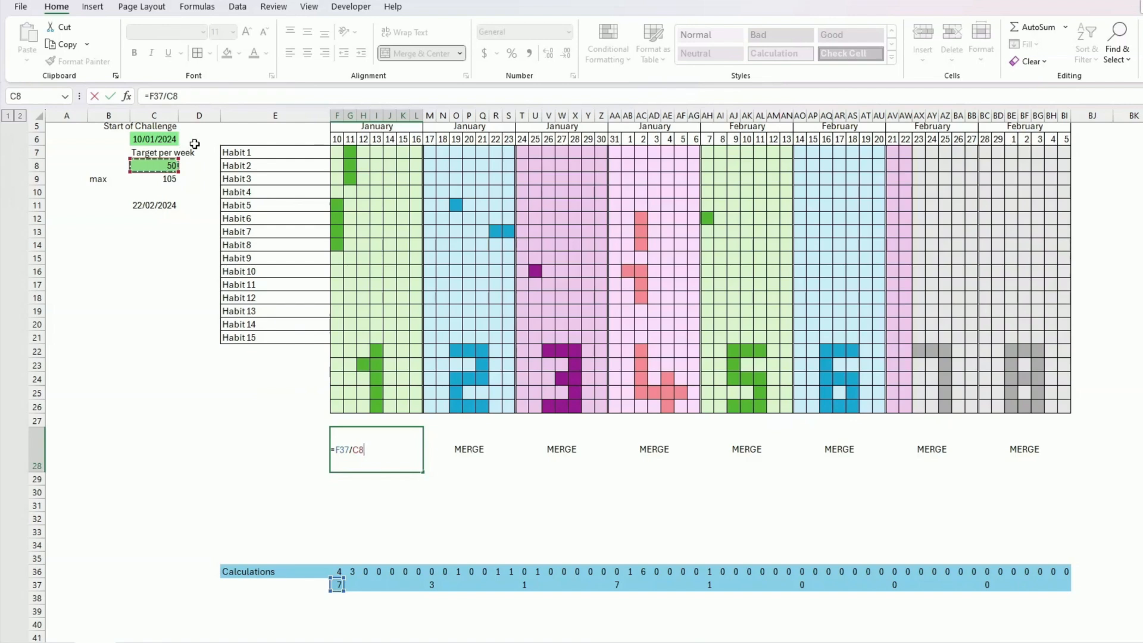
key("Return")
key("Up")
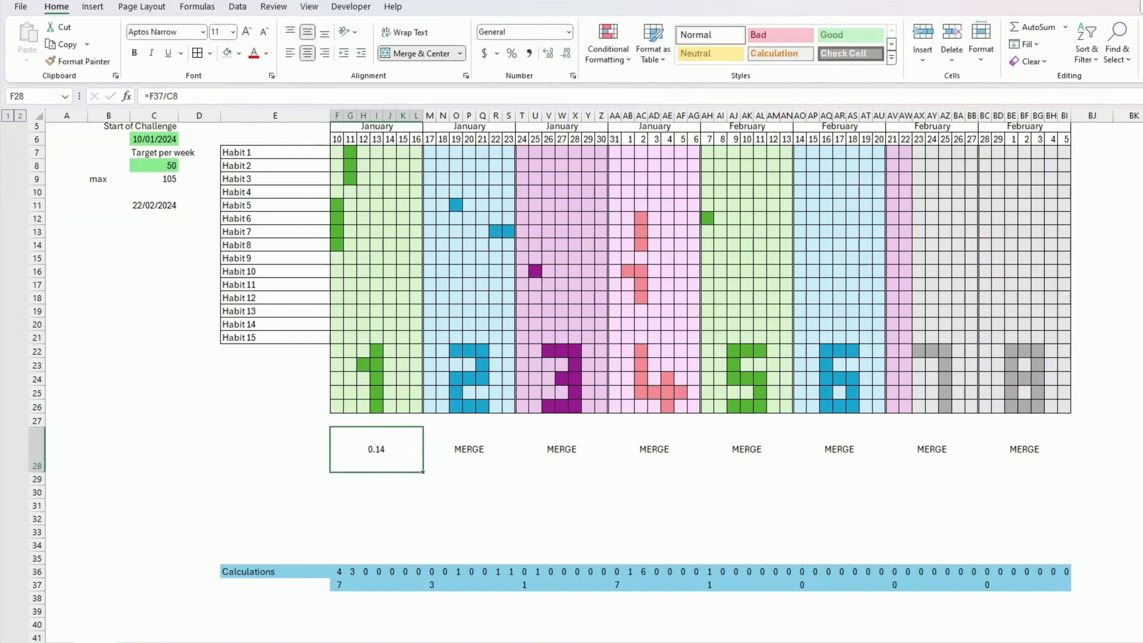
Format the first week's result in F28 as a percentage and enlarge its font to size 26.
left_click(511, 55)
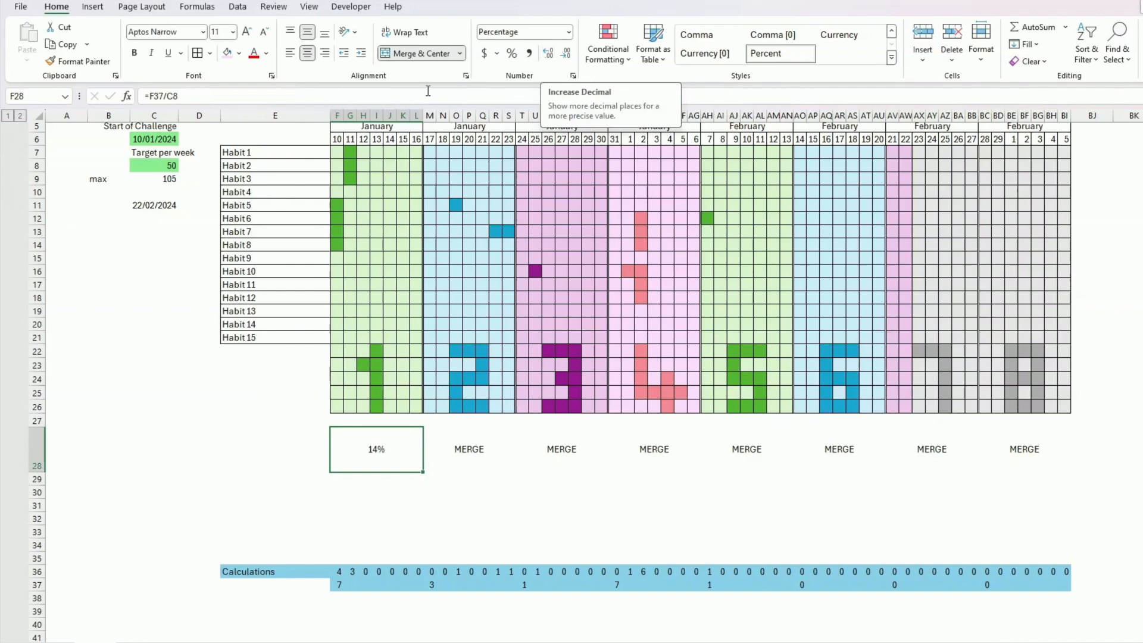
left_click(247, 33)
left_click(246, 33)
left_click(246, 33)
left_click(246, 33)
left_click(246, 33)
left_click(247, 33)
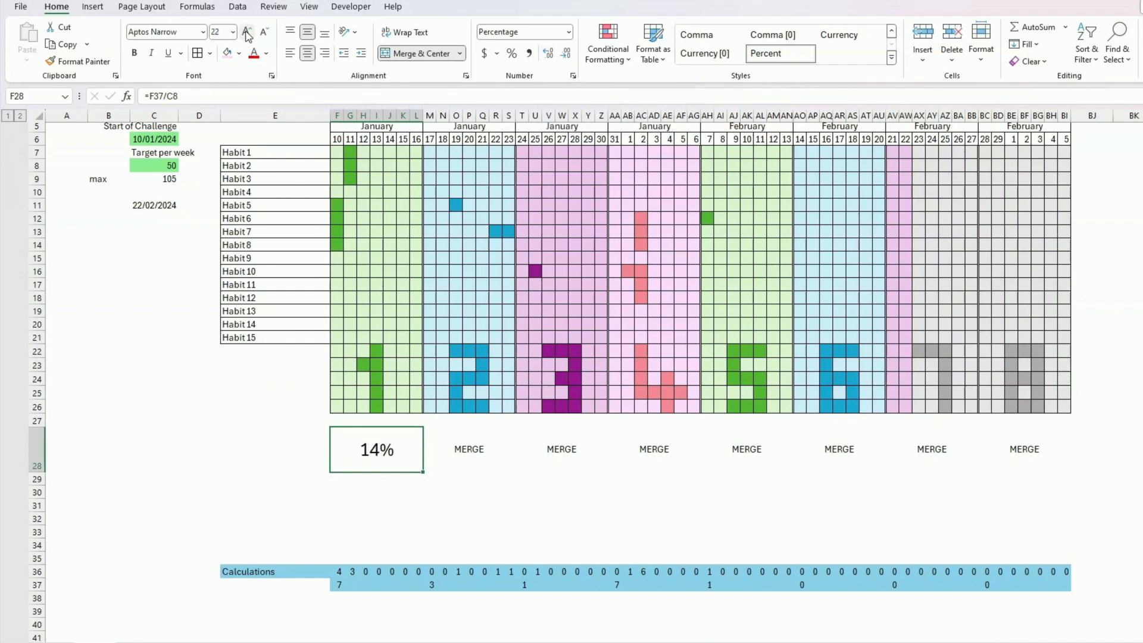
left_click(246, 33)
left_click(246, 33)
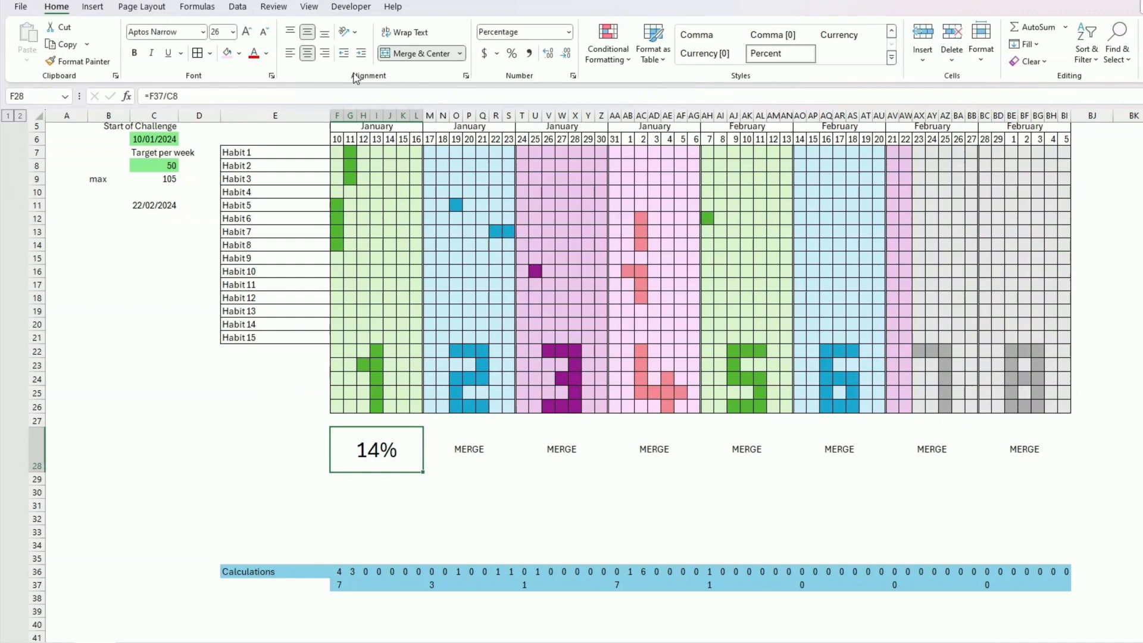
Color the first week's percentage in F28 dark green to match its week.
left_click(266, 53)
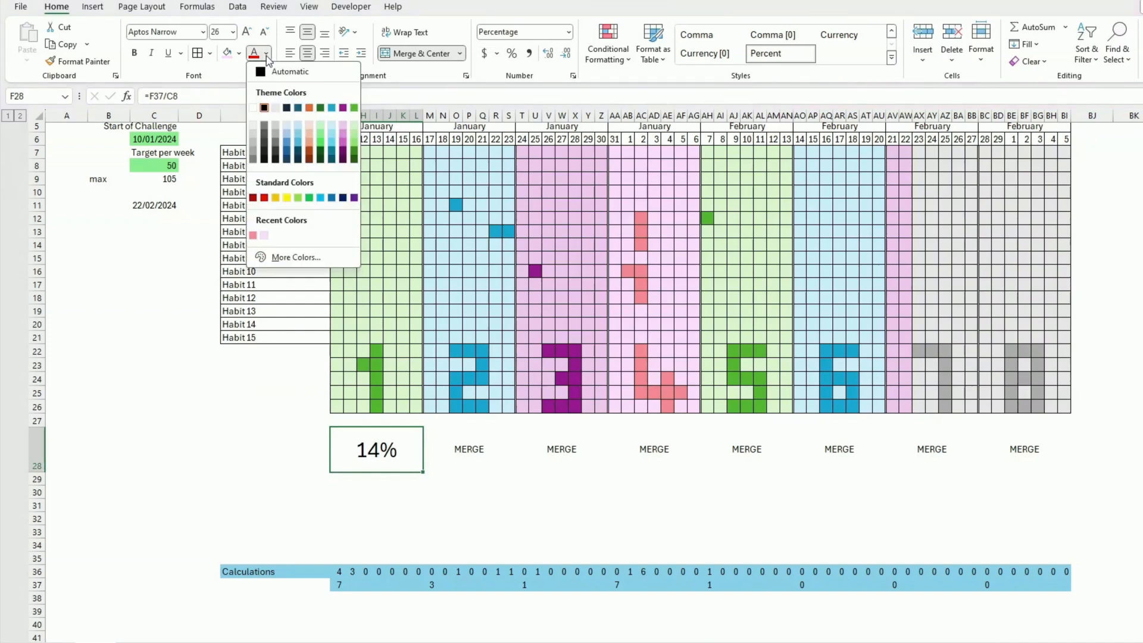
left_click(354, 153)
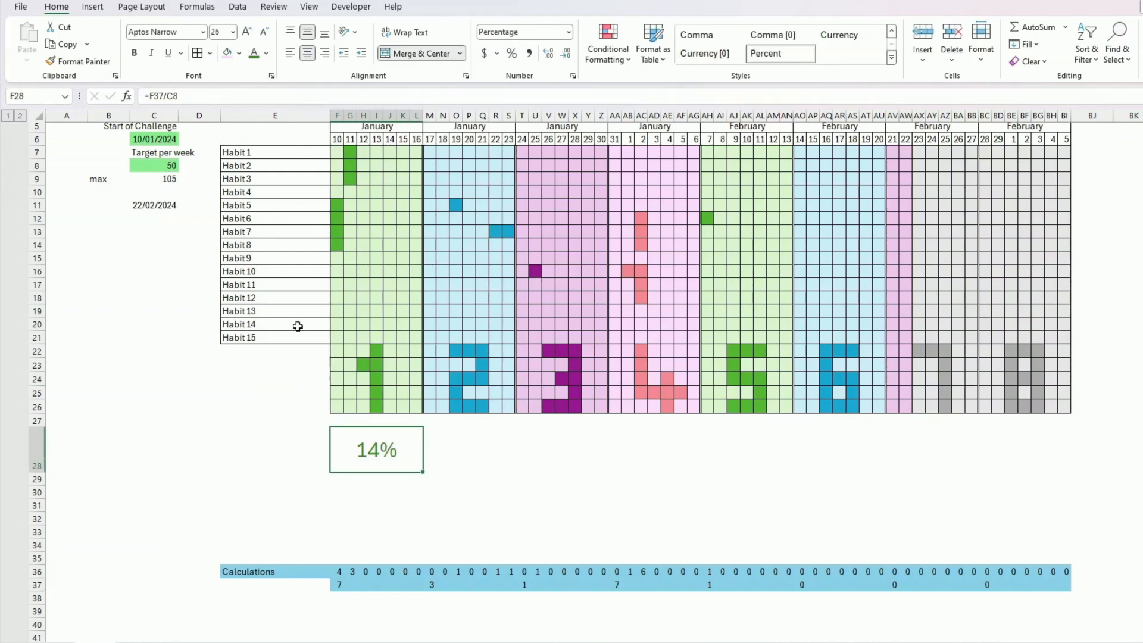
Make the weekly target reference in F28 absolute, as =F37/$C$8, and fill the formula across the remaining weeks to BI28.
left_click(174, 96)
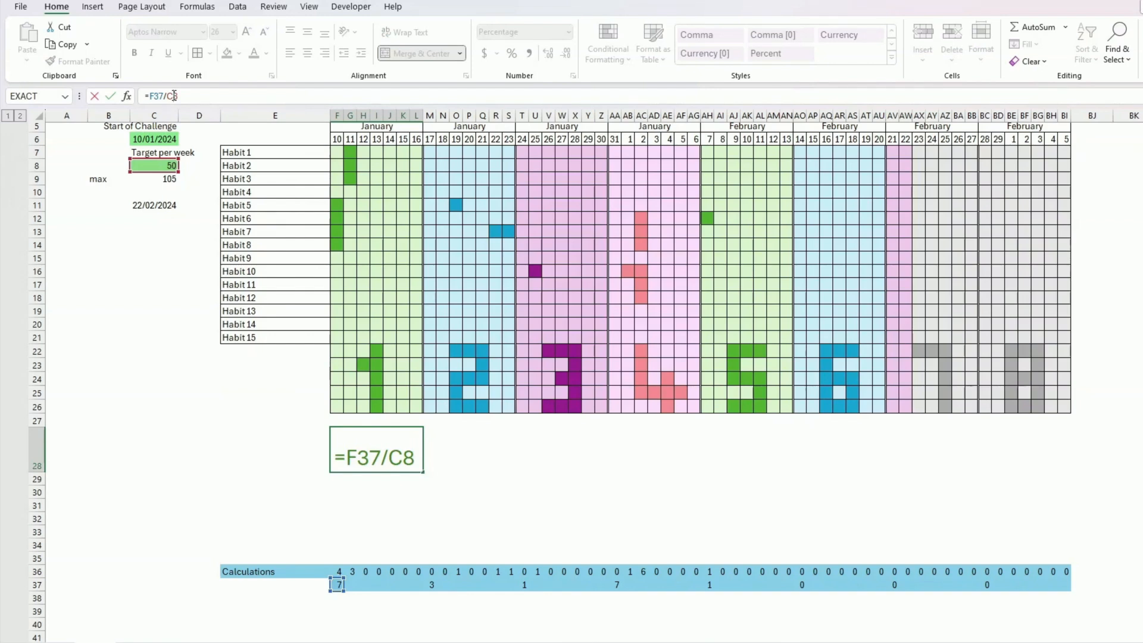
key("F4")
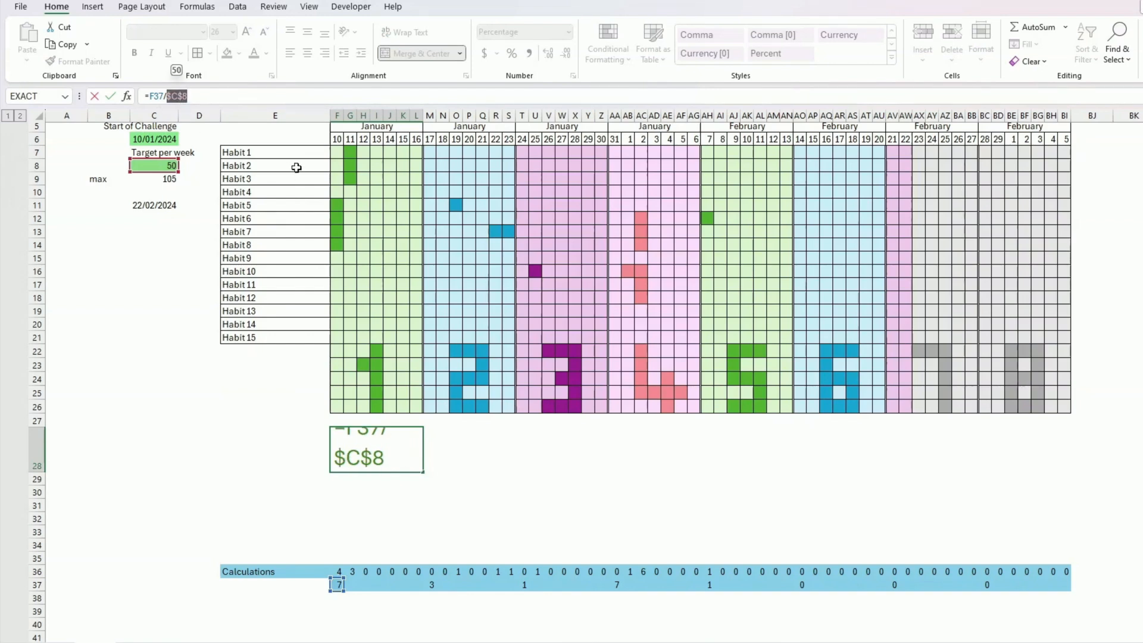
key("ctrl+Return")
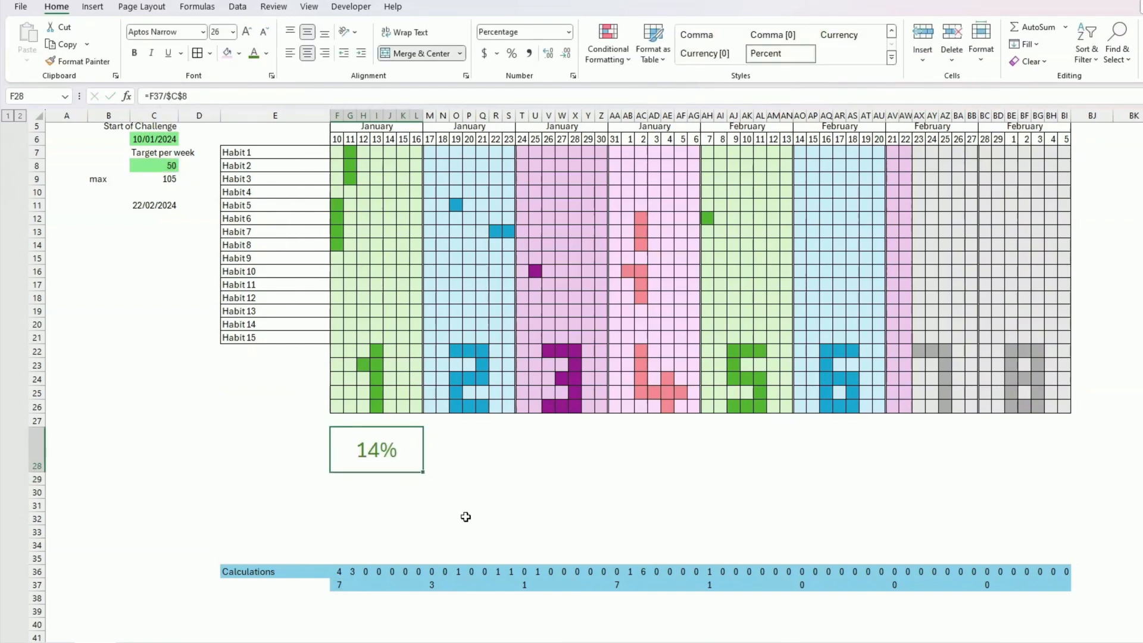
left_click_drag(423, 471, 1032, 500)
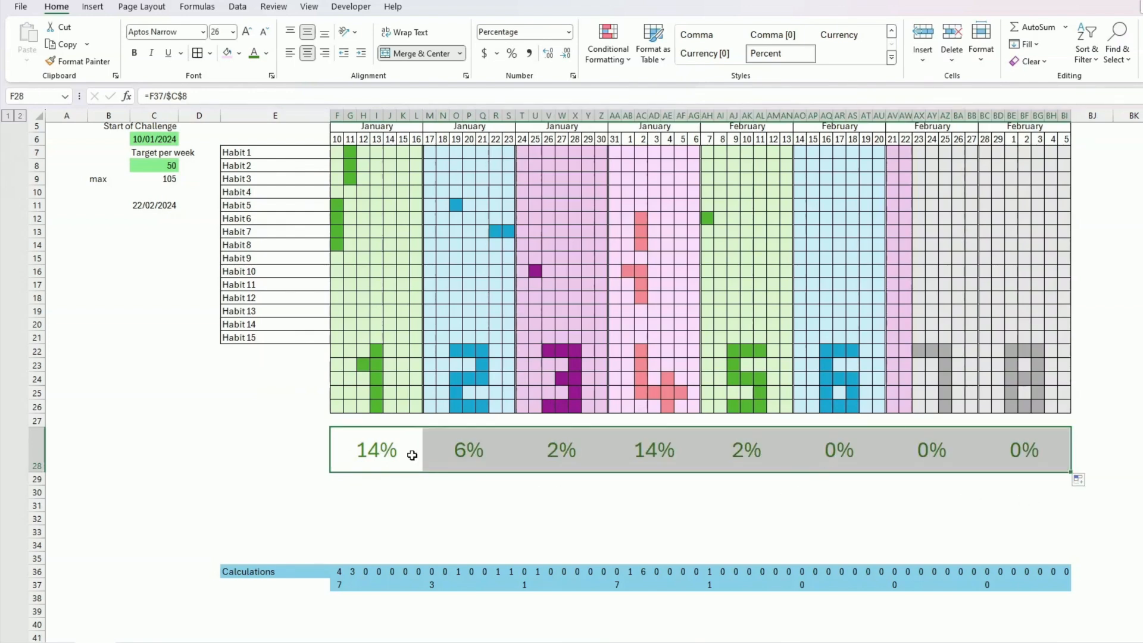
left_click_drag(892, 517, 893, 507)
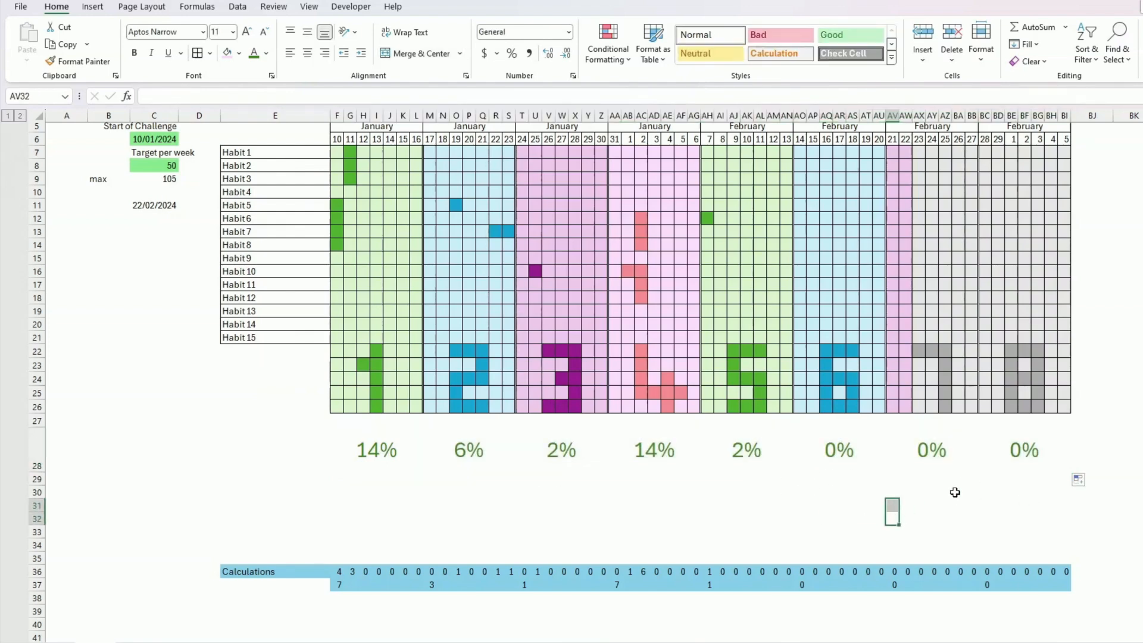
Set the target per week in C8 to 20.
scroll(785, 429, "up", 1)
scroll(784, 393, "up", 1)
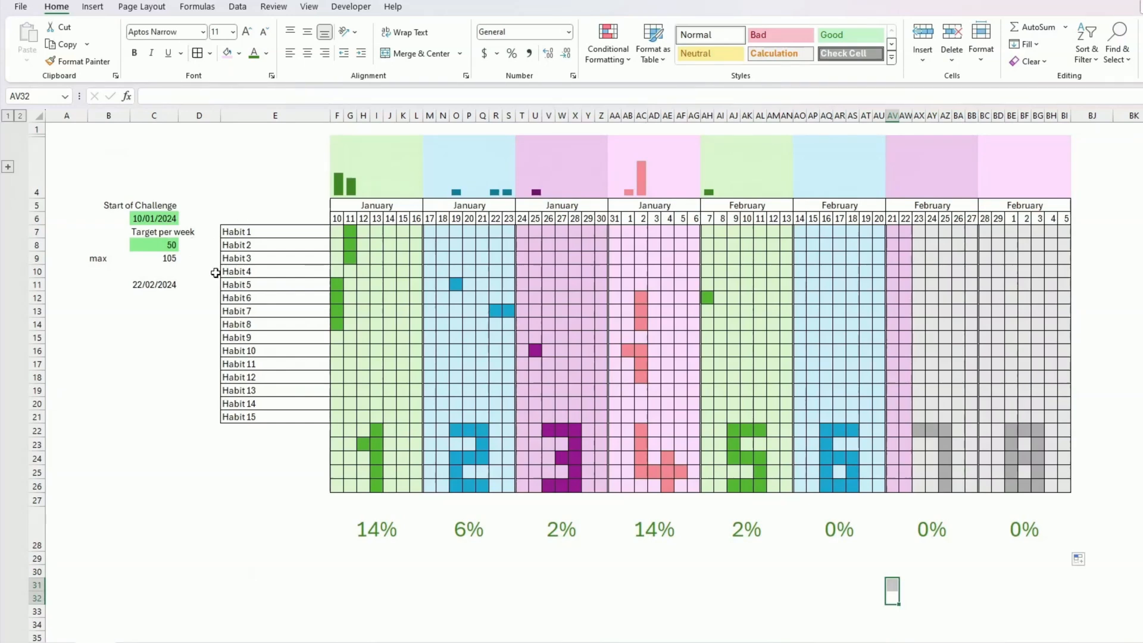
double_click(173, 246)
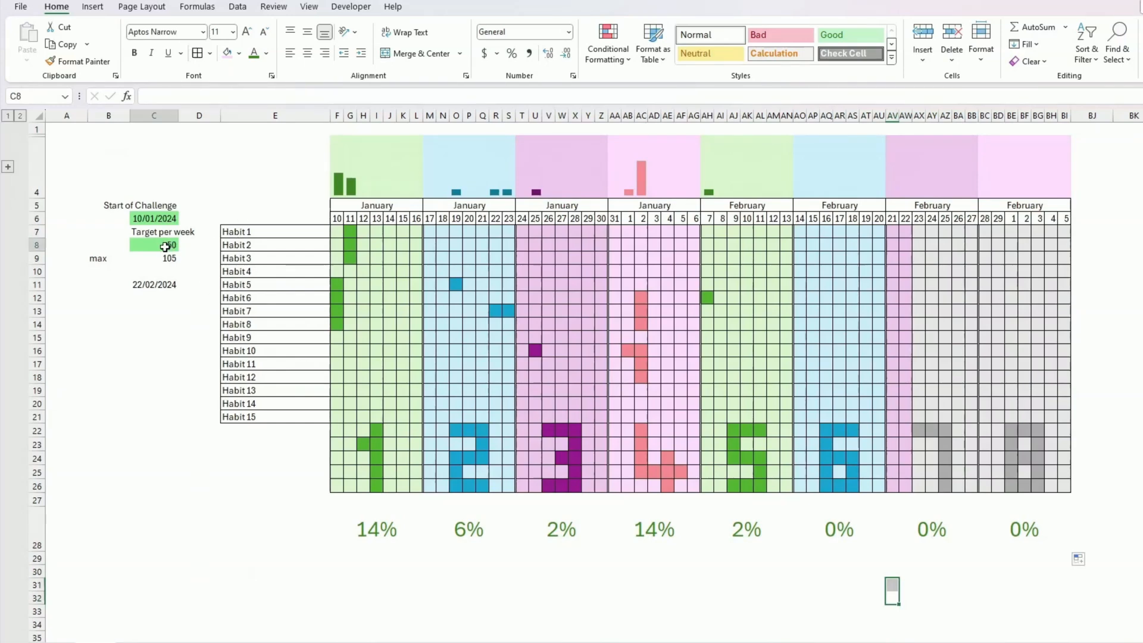
type("20")
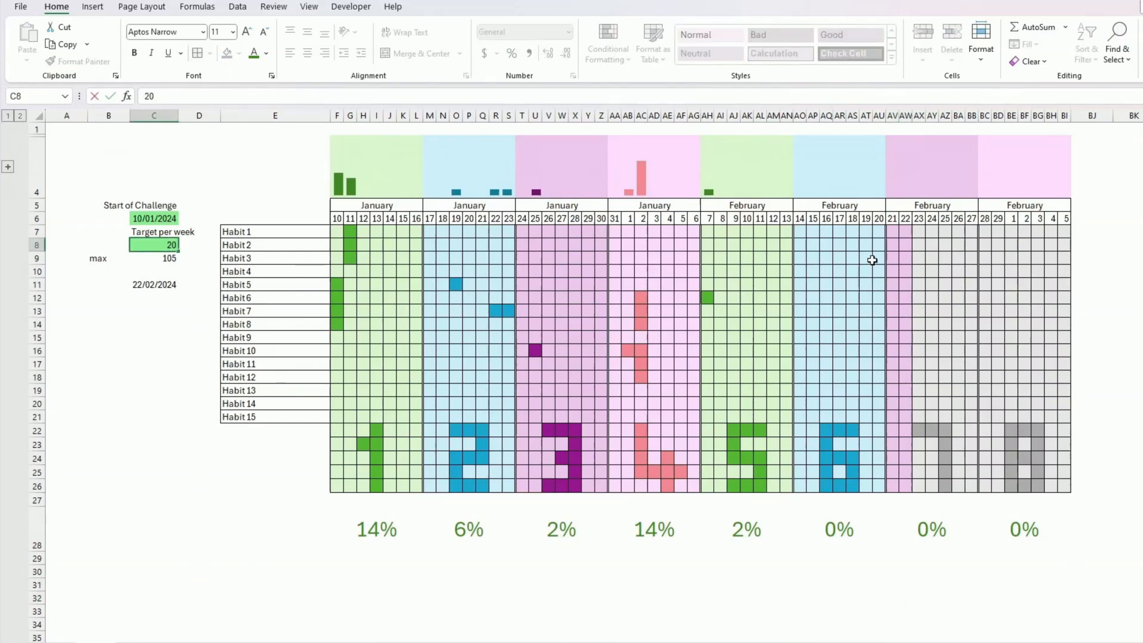
key("Tab")
Mark second-week habits as done in N8:N13, O13:Q13, Q14 and Q16.
key("Right")
key("Right")
key("Right")
key("Right")
key("Right")
key("Right")
key("Right")
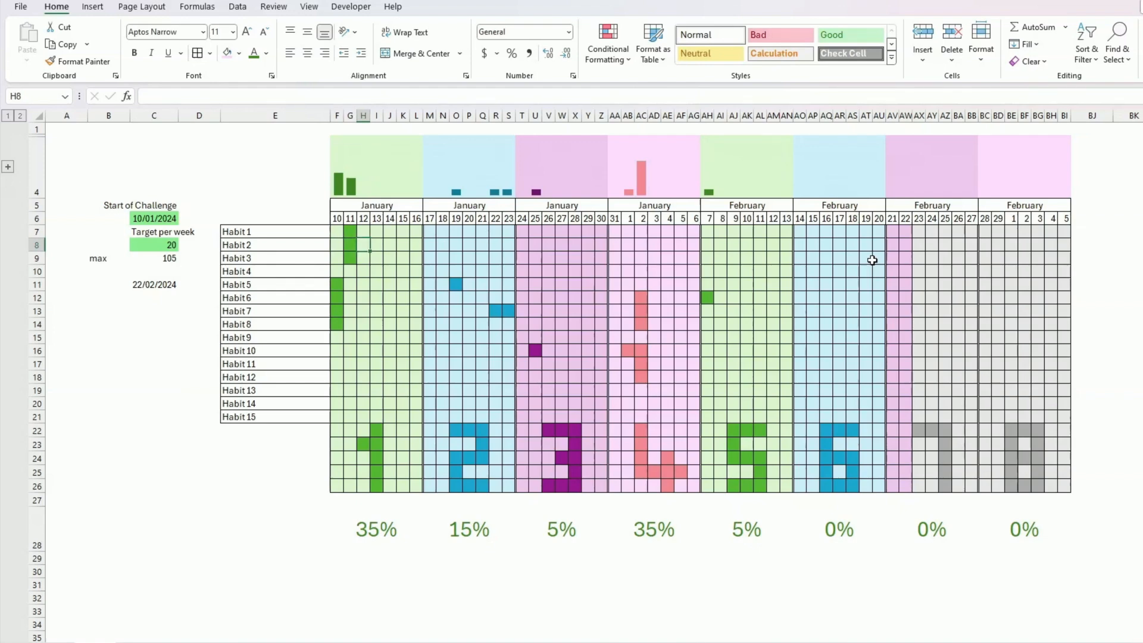
key("Right")
key("Right")
key("Right")
key("Down")
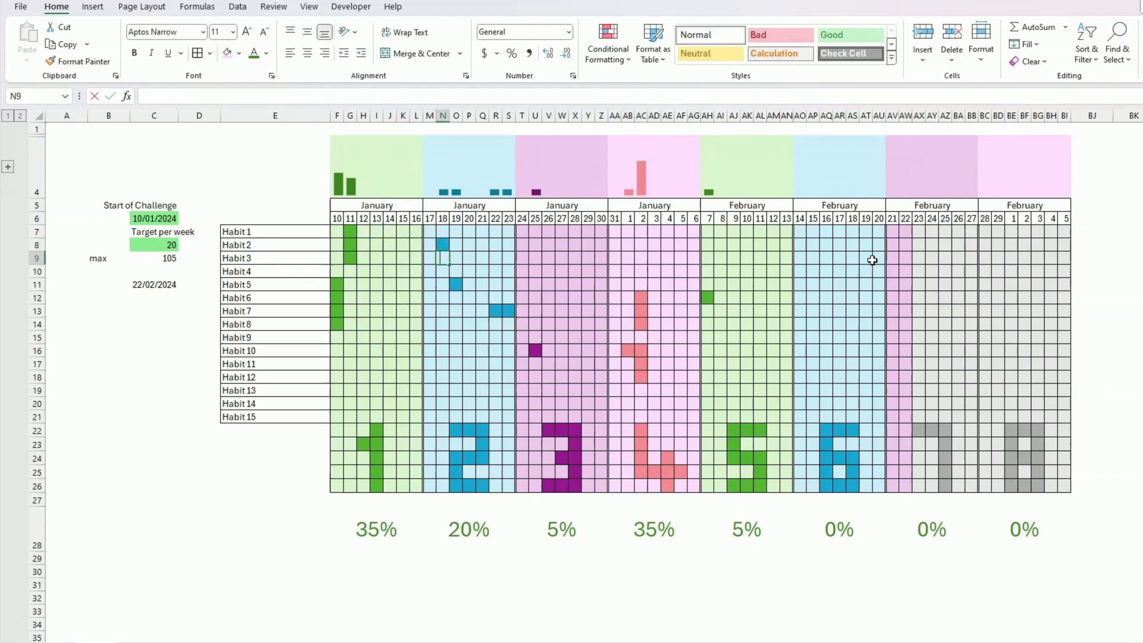
key("Down")
key("Down")
key("Down")
key("Down")
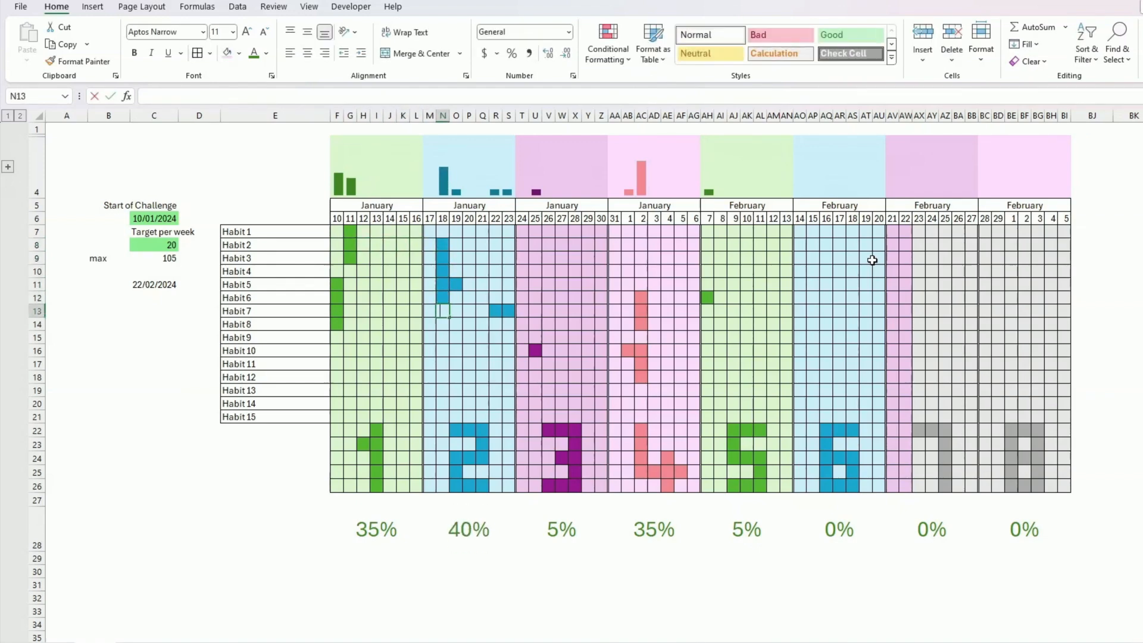
key("Right")
key("Right")
key("Right")
key("Down")
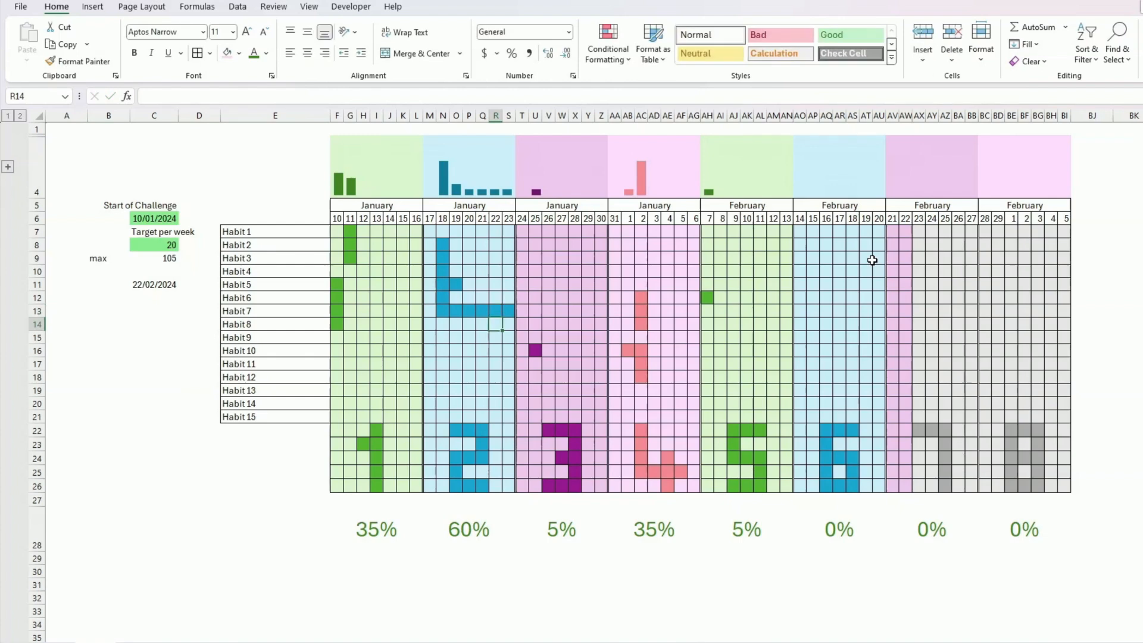
key("Down")
key("Down")
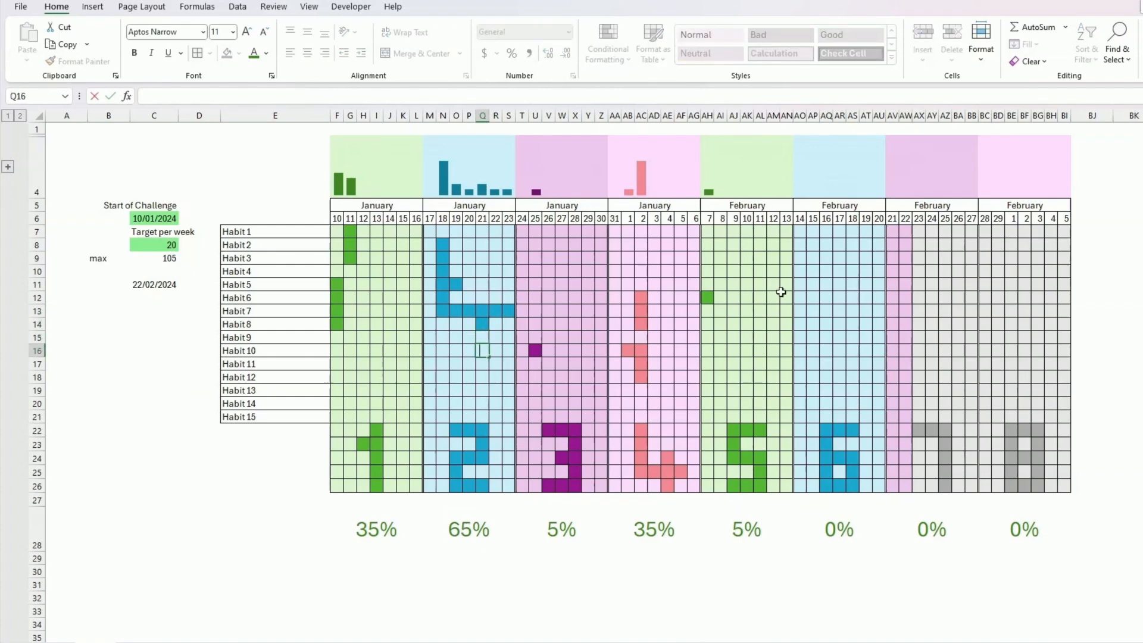
left_click(782, 294)
Color the second, third and fourth weeks' percentages in row 28 dark turquoise, dark purple and pink respectively.
scroll(815, 387, "down", 1)
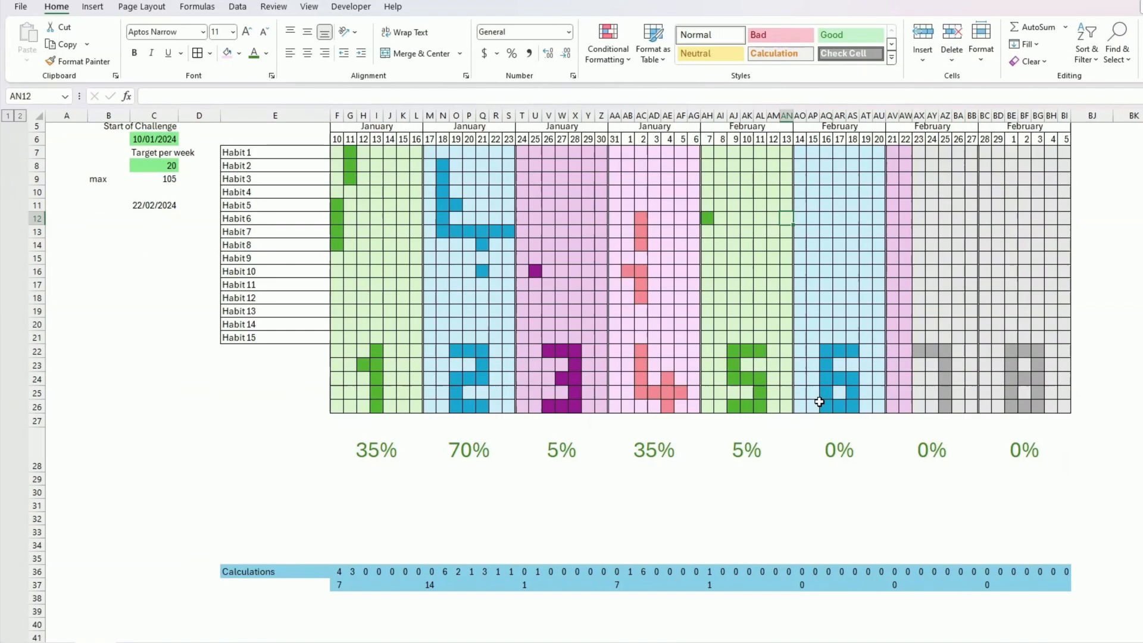
left_click(484, 460)
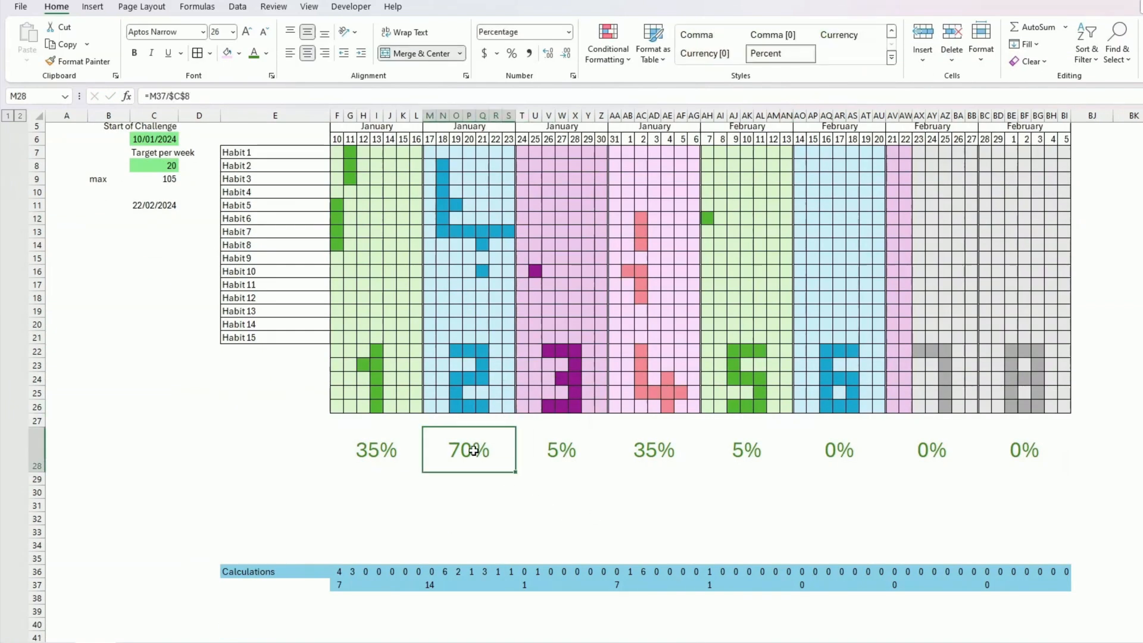
left_click(266, 54)
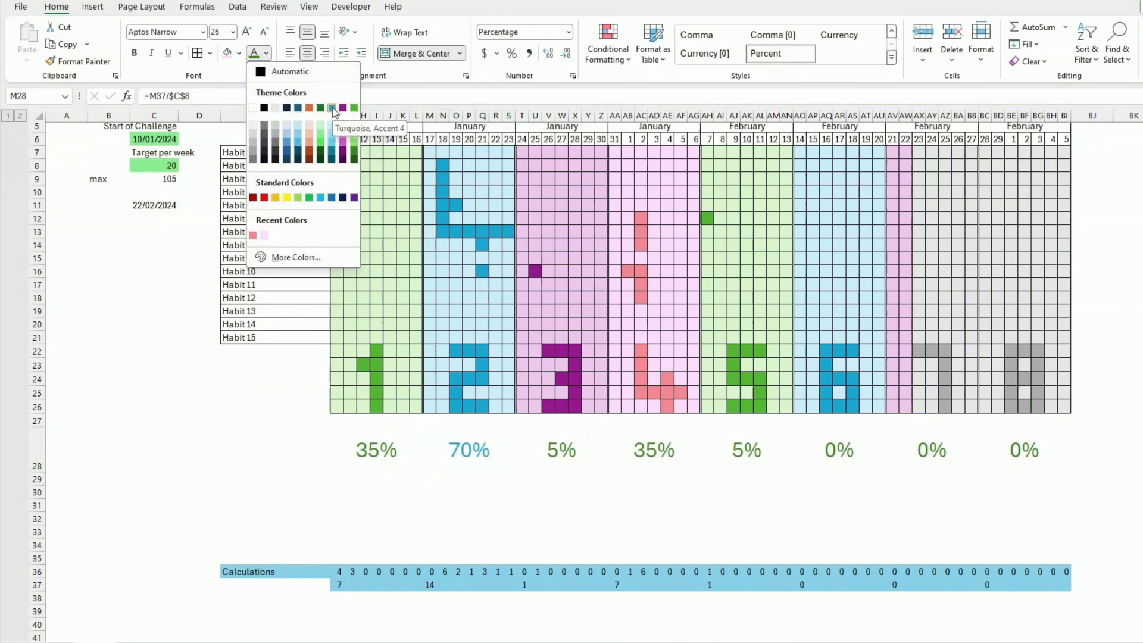
left_click(335, 154)
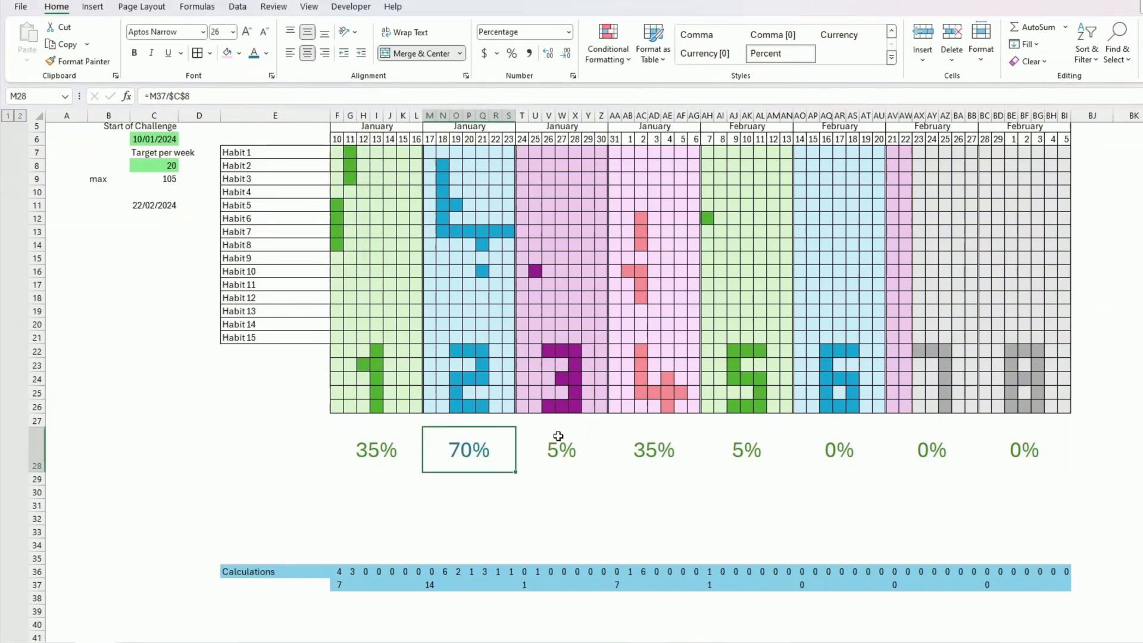
left_click(561, 451)
left_click(266, 53)
left_click(343, 150)
left_click(653, 450)
left_click(266, 54)
left_click(253, 235)
Copy the first four weeks' colored percentages in row 28 onto weeks five to eight, starting at AH28.
left_click_drag(376, 450, 654, 451)
key("ctrl+c")
left_click(738, 449)
key("ctrl+v")
left_click(617, 362)
left_click(852, 519)
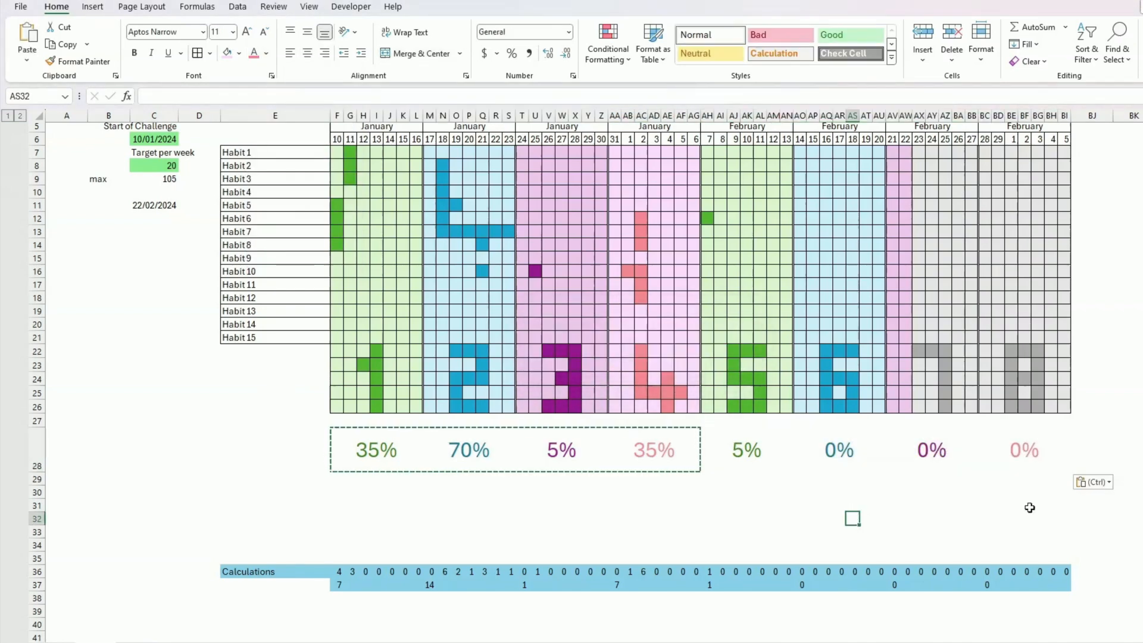
scroll(583, 520, "down", 2)
left_click(576, 518)
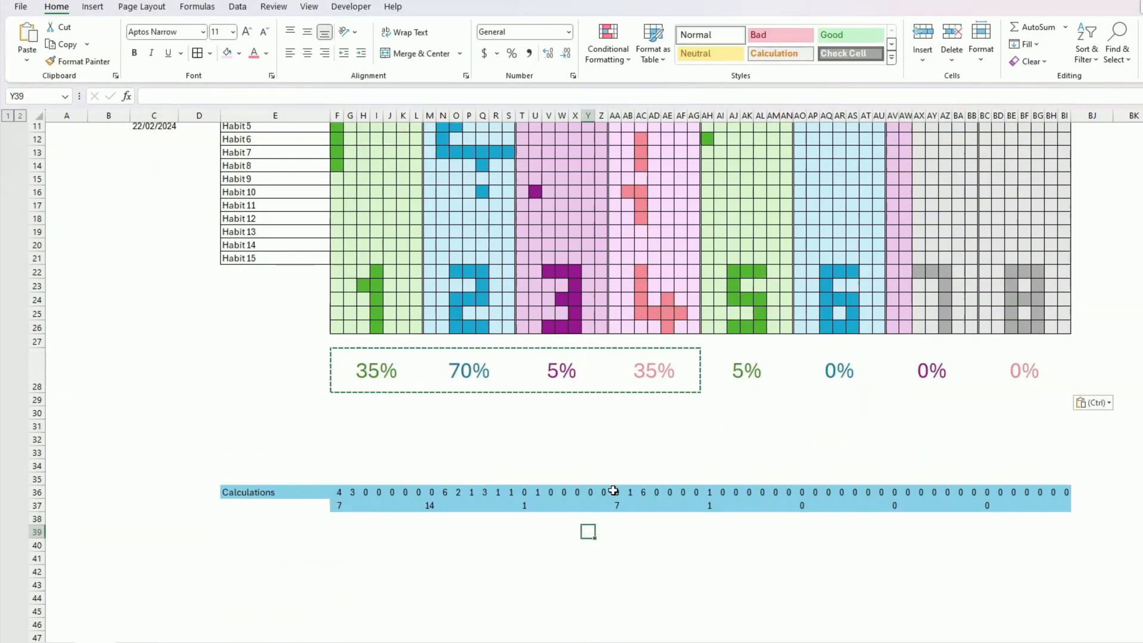
left_click(628, 532)
scroll(631, 530, "up", 4)
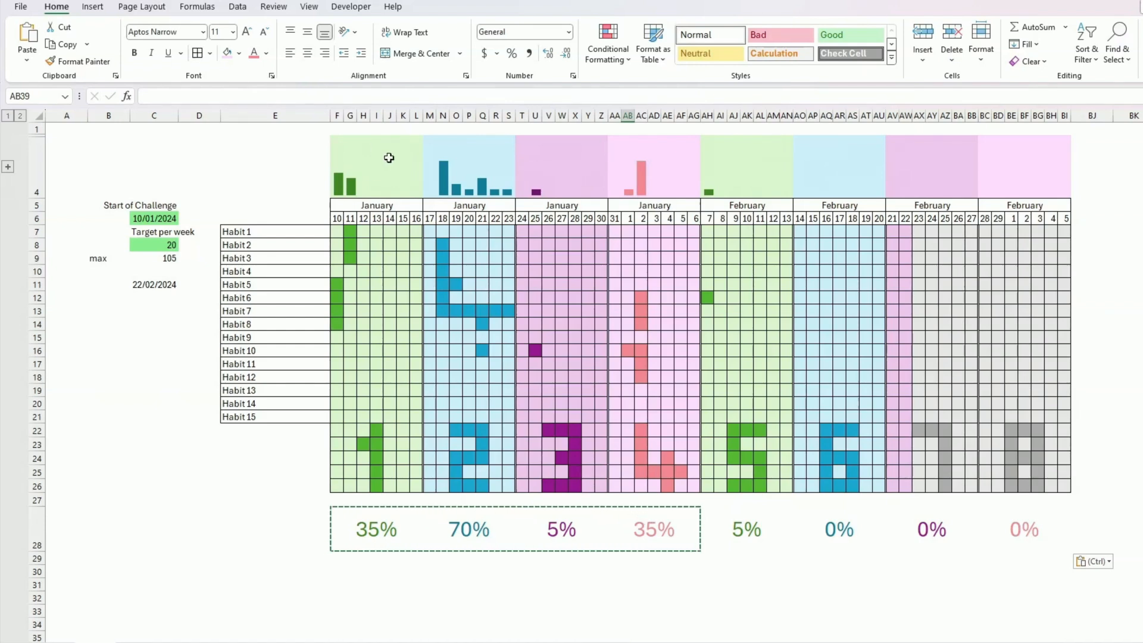
left_click(373, 173)
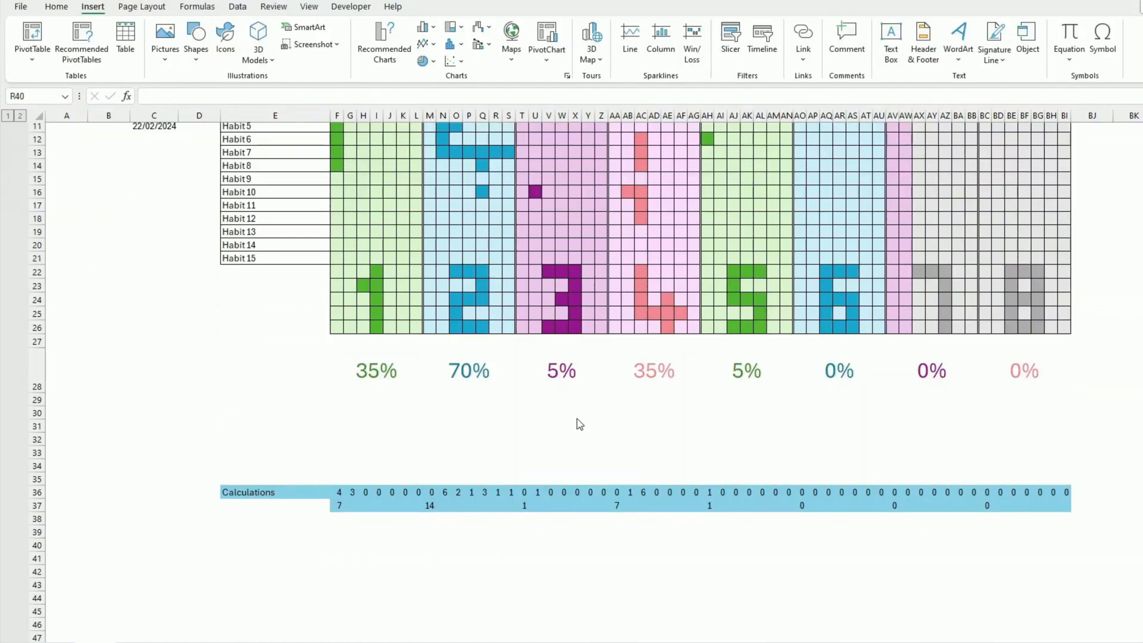
left_click(495, 544)
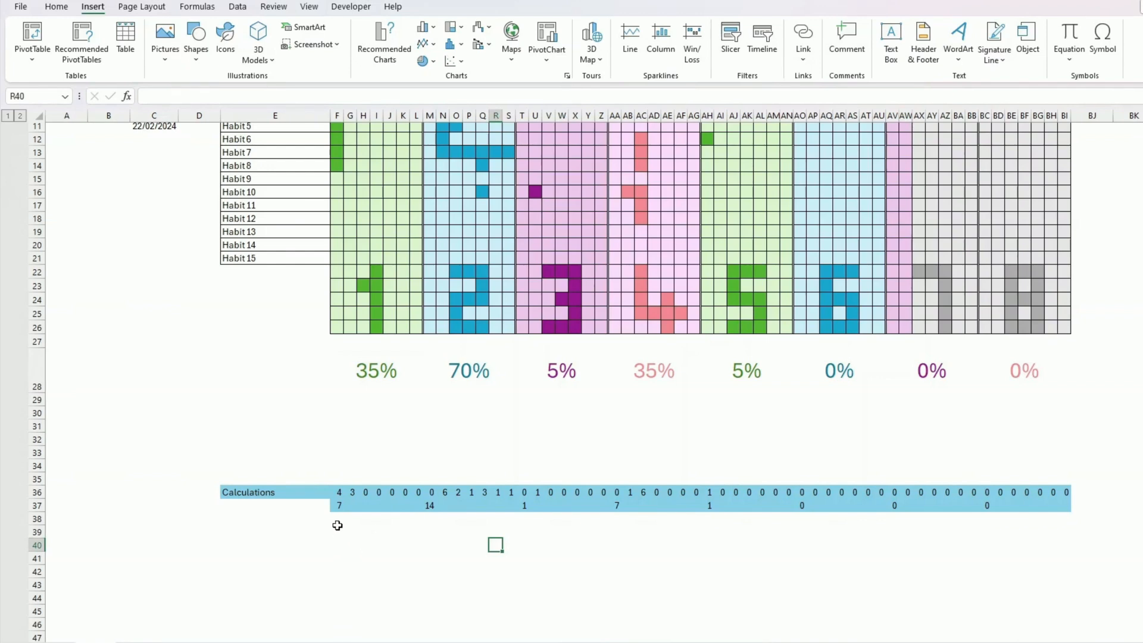
left_click(374, 359)
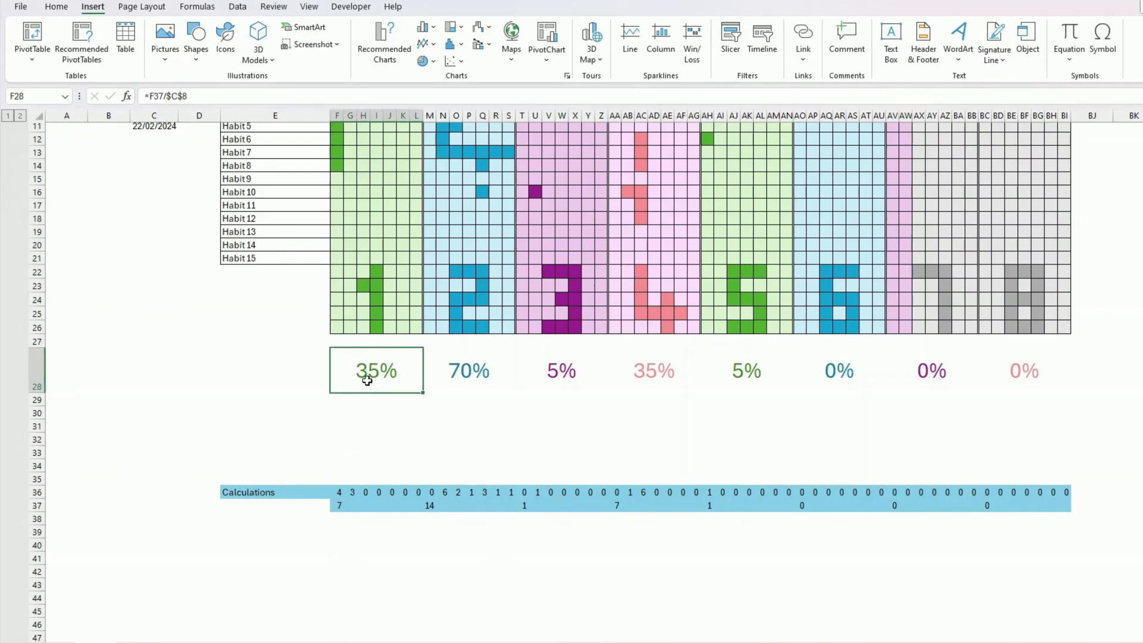
Enter the formula =F28 in F38, below the first week's total in the calculations area.
left_click(339, 520)
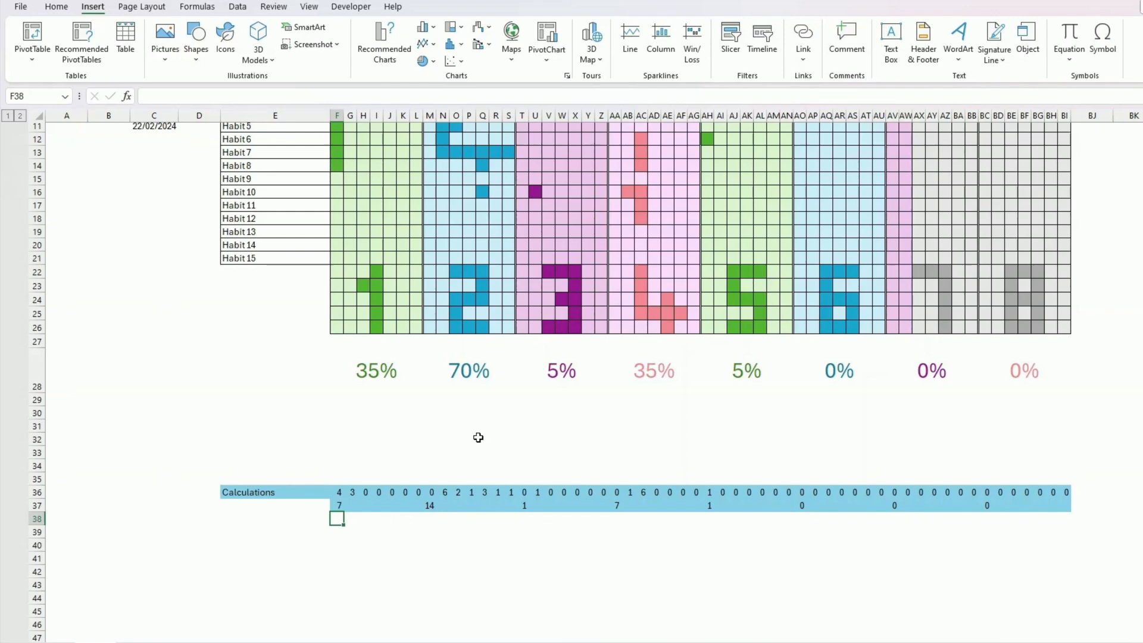
type("=")
key("Up")
key("Up")
key("Up")
key("Up")
key("Up")
key("Up")
key("Up")
key("Up")
key("Up")
key("Up")
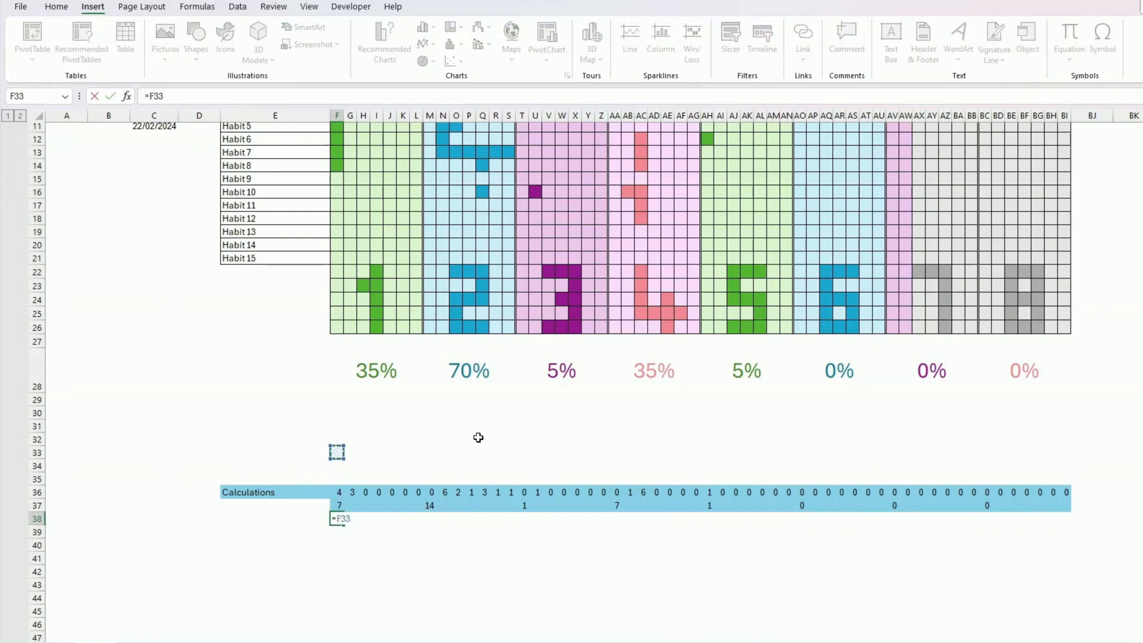
key("Return")
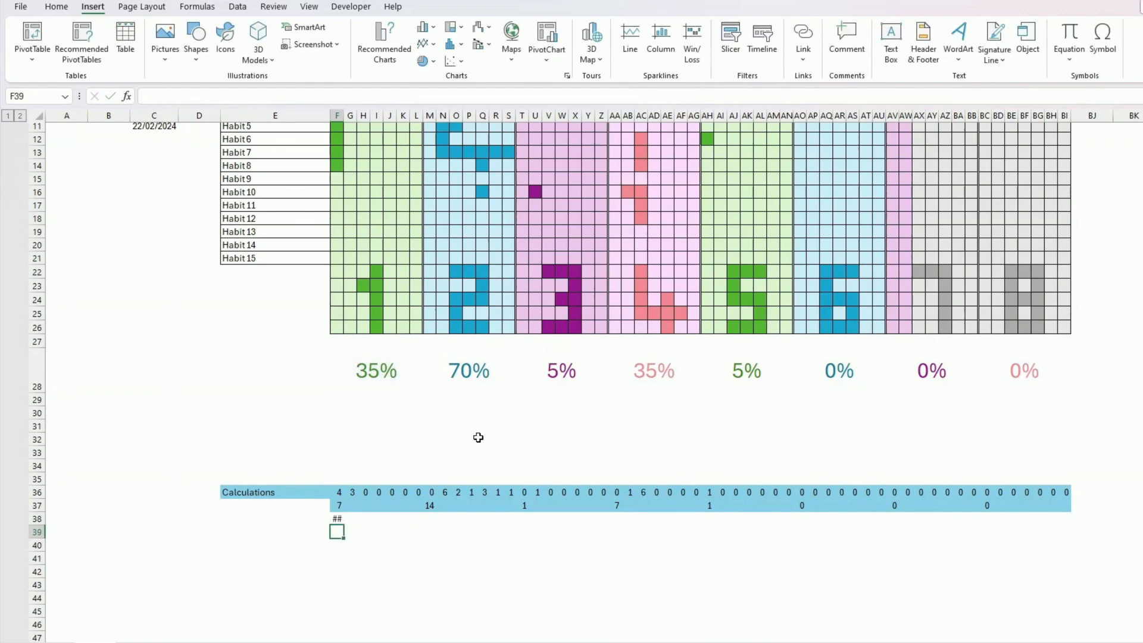
Enter =100%-F38 in G38 for the remaining share, and widen columns F and G enough to show both percentages.
key("Up")
key("Right")
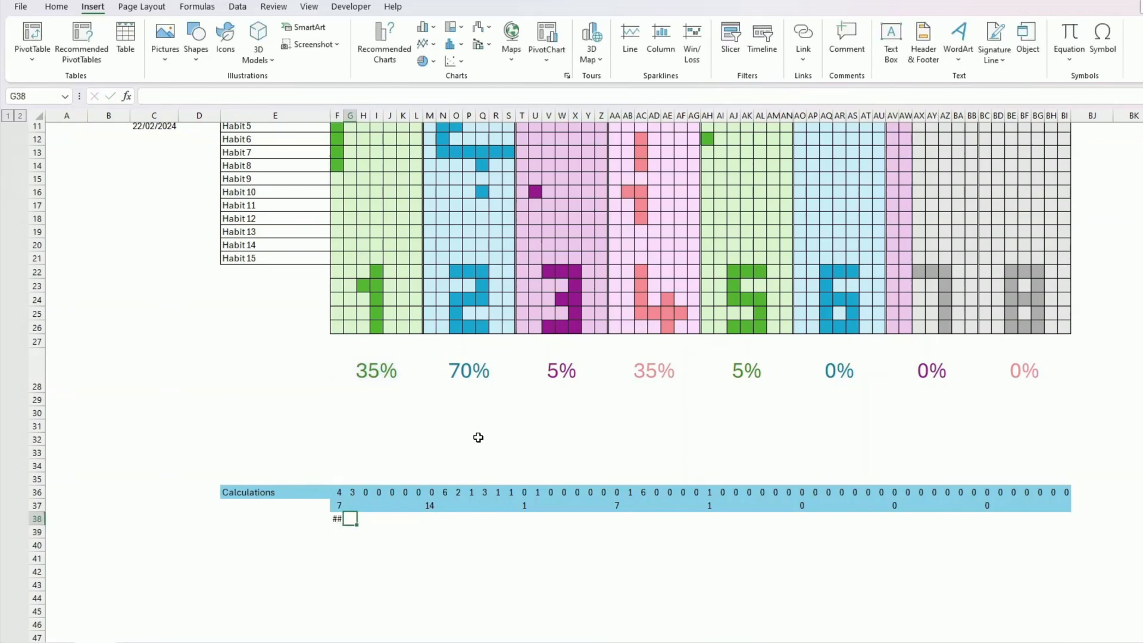
type("=100%")
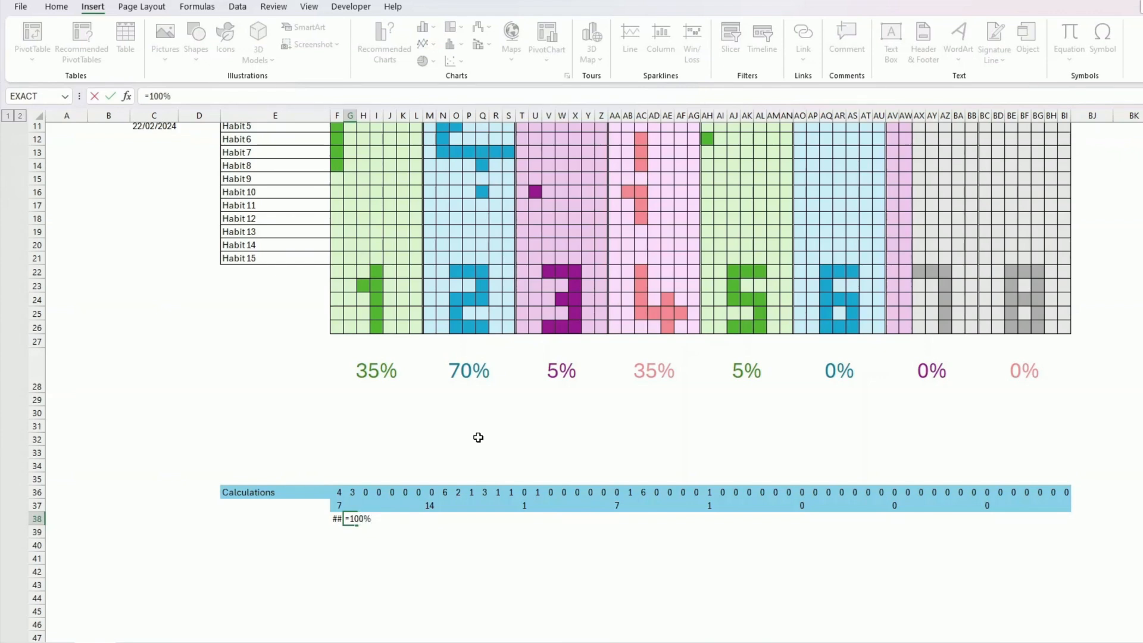
type("-")
key("Left")
key("Return")
key("Up")
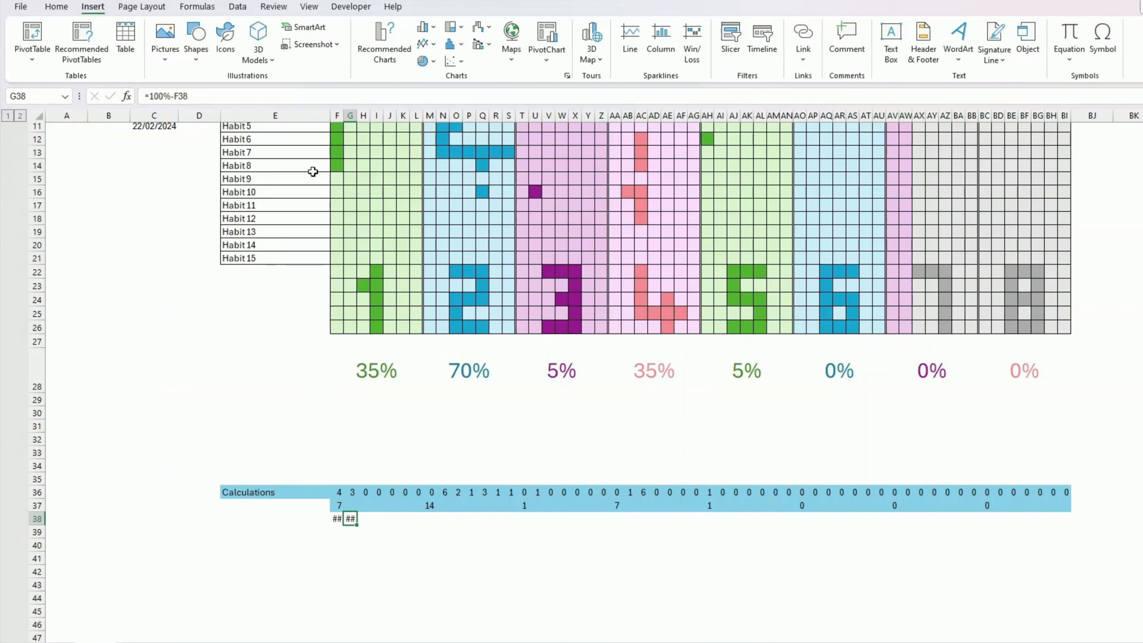
left_click_drag(337, 114, 367, 125)
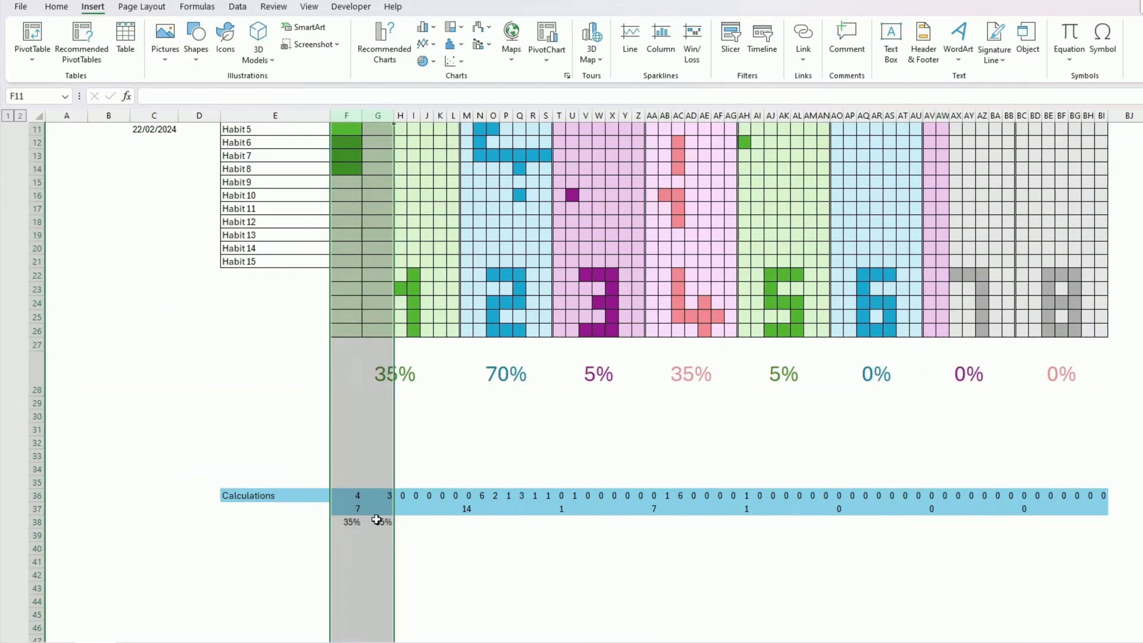
left_click(377, 534)
Insert a 2-D pie chart based on the two percentages in F38:G38.
left_click_drag(354, 524, 381, 522)
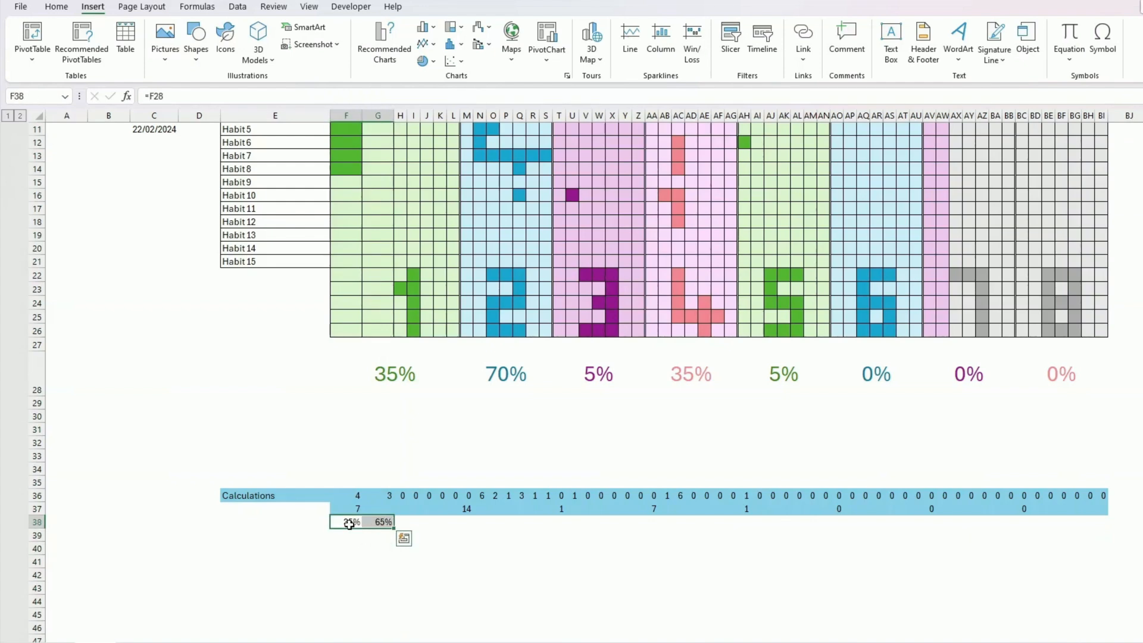
left_click(426, 61)
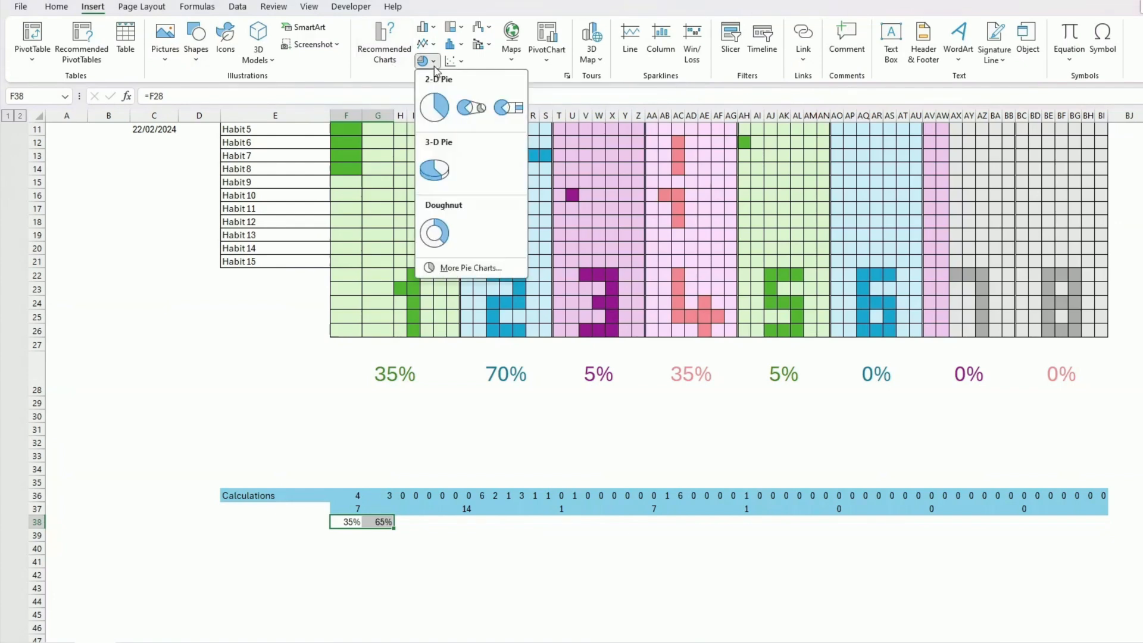
left_click(433, 107)
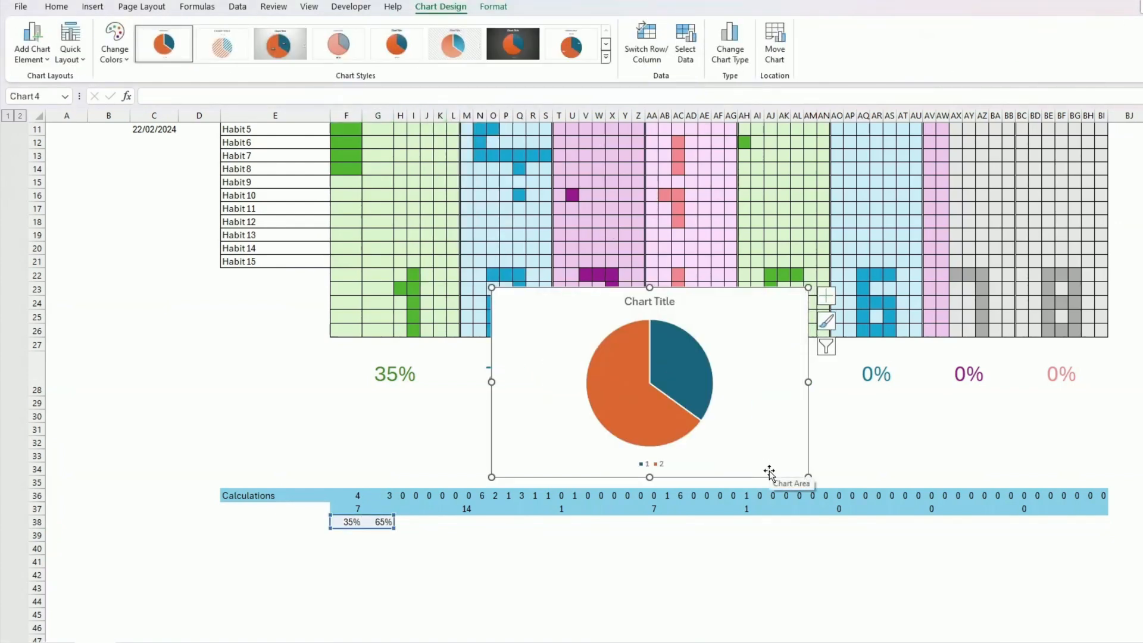
Remove the pie chart's title and legend and shrink it to about 3.25 cm high by 2.98 cm wide beneath week one's percentage.
left_click_drag(808, 477, 416, 468)
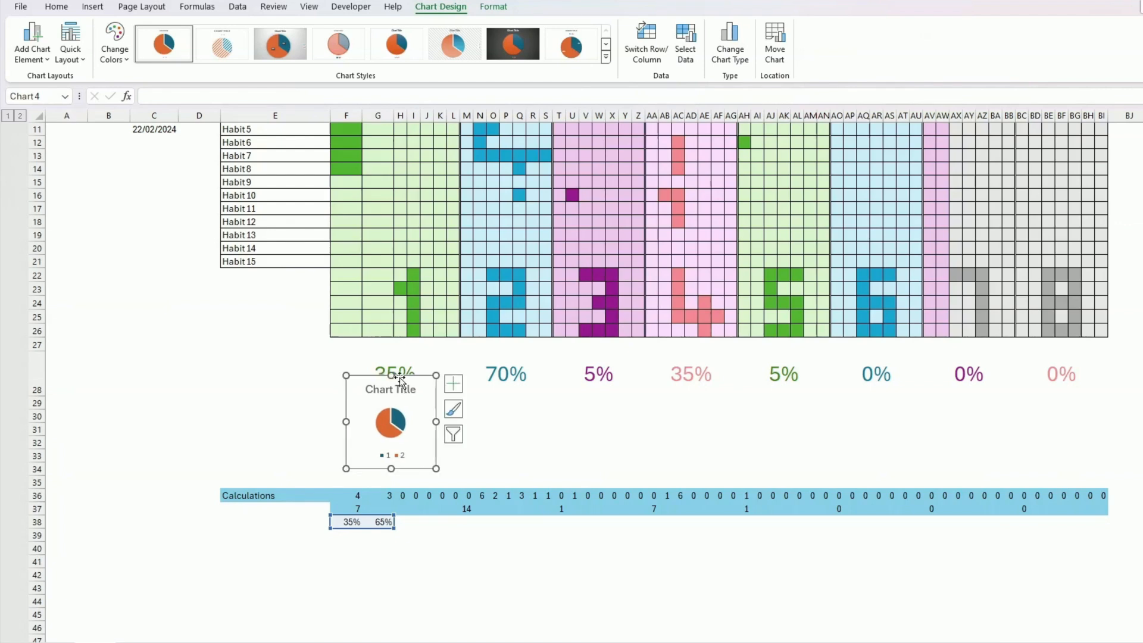
left_click(398, 391)
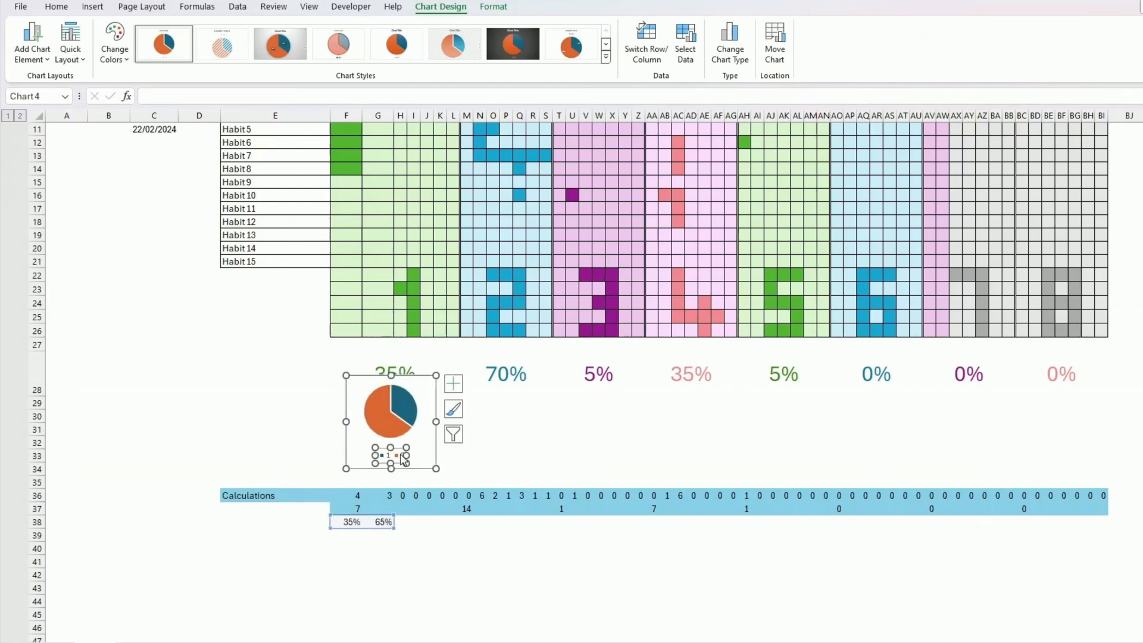
key("Delete")
left_click(409, 470)
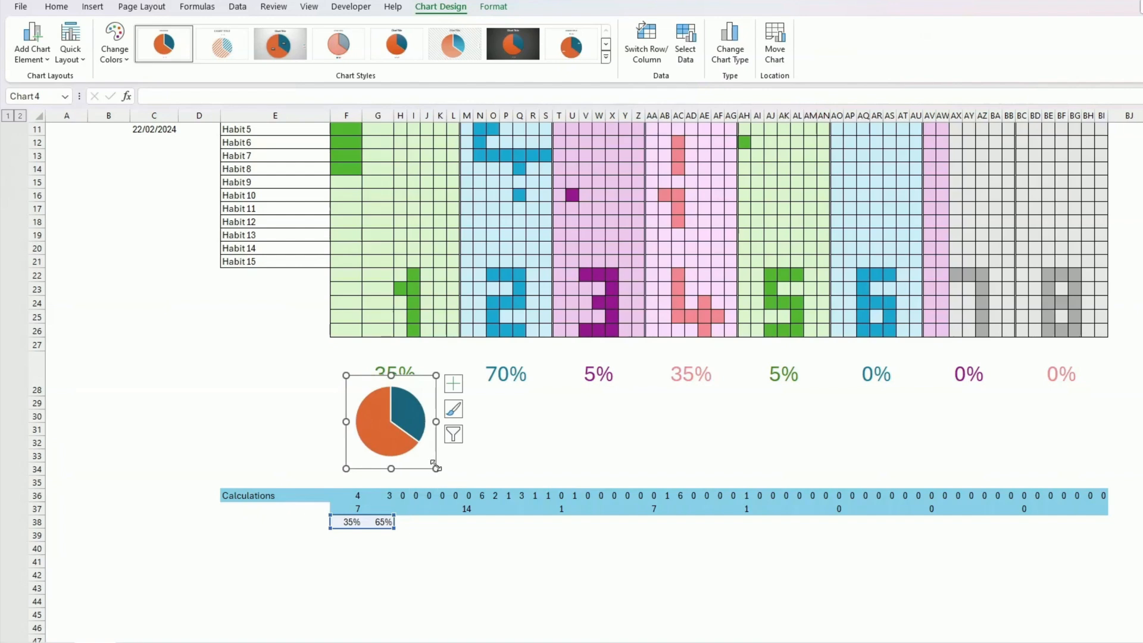
mouse_move(435, 467)
left_mouse_down()
mouse_move(403, 462)
mouse_move(415, 472)
left_mouse_up()
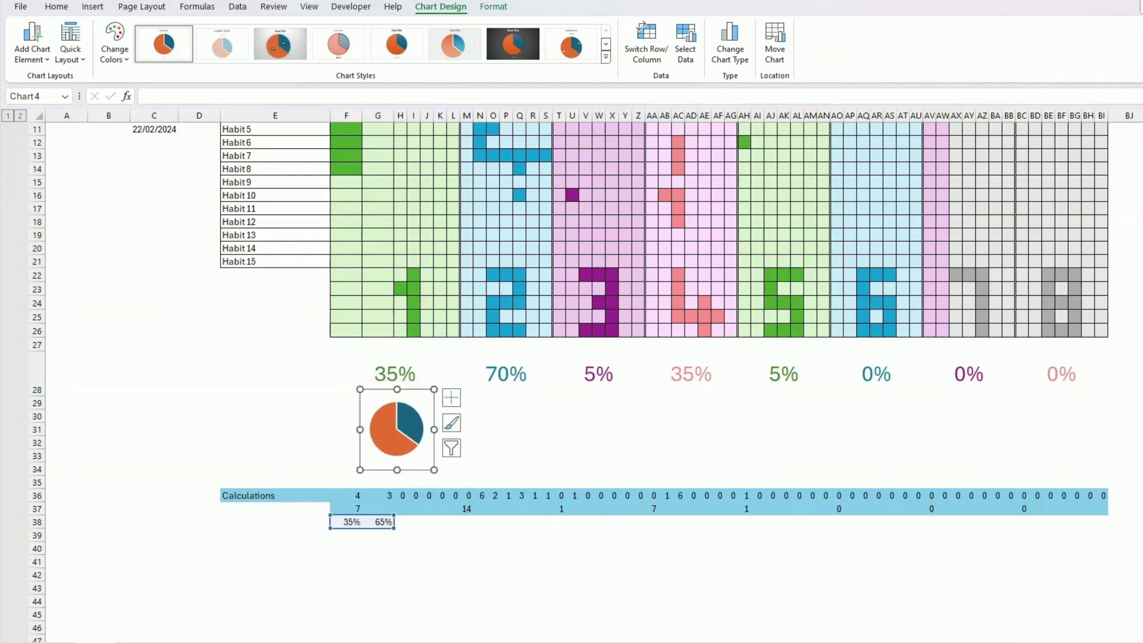
Remove the outline around the week one pie chart's chart area.
left_click(492, 8)
left_click(556, 46)
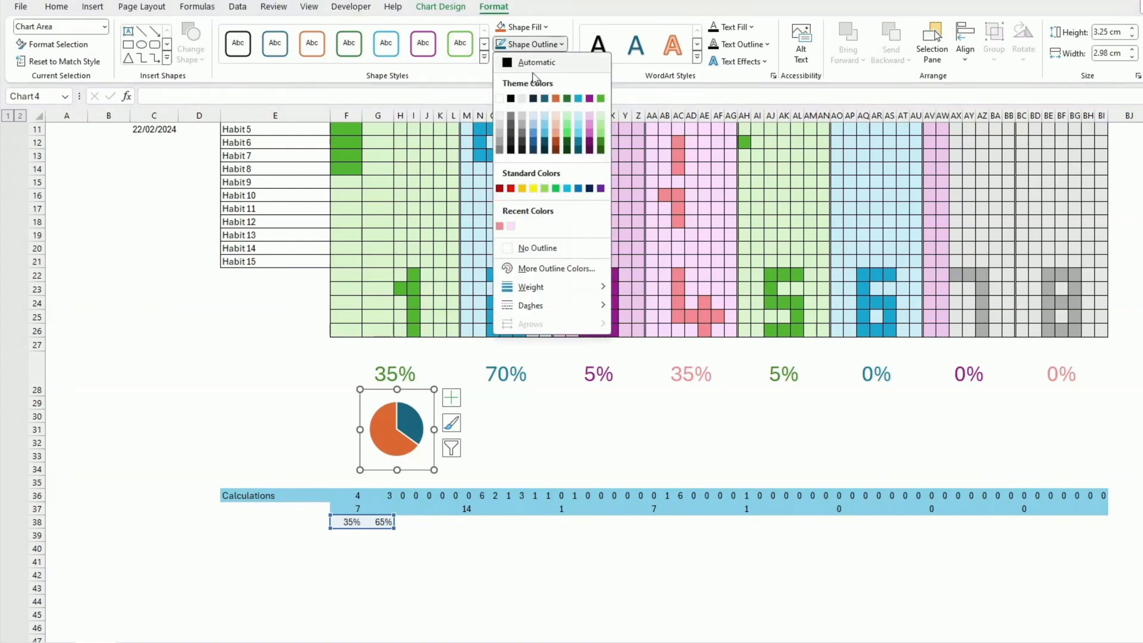
left_click(541, 246)
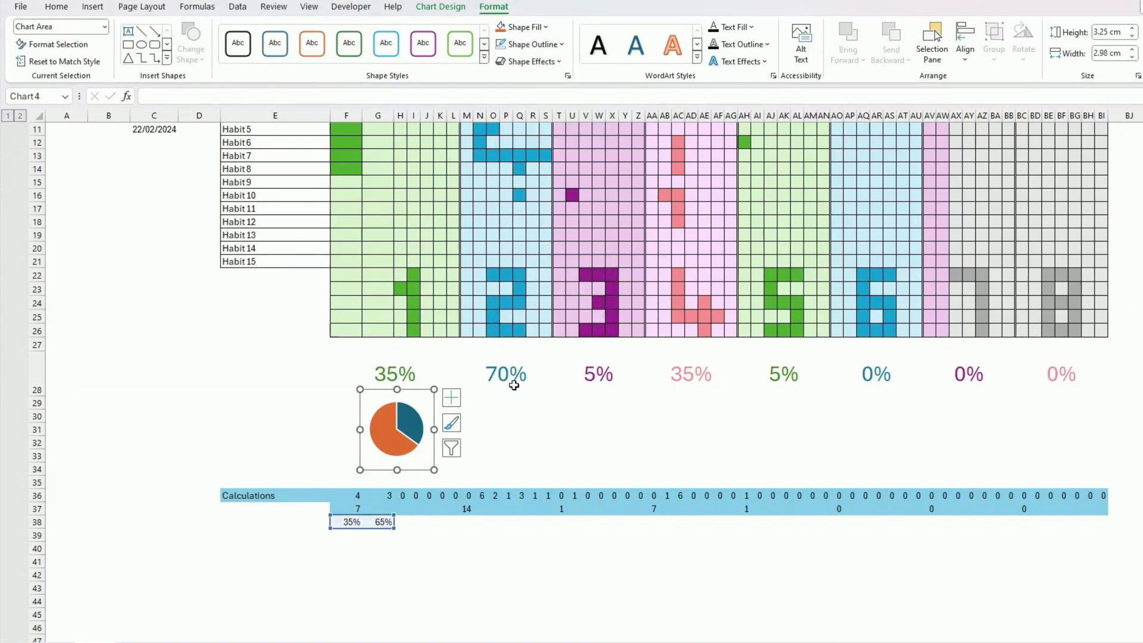
left_click(533, 429)
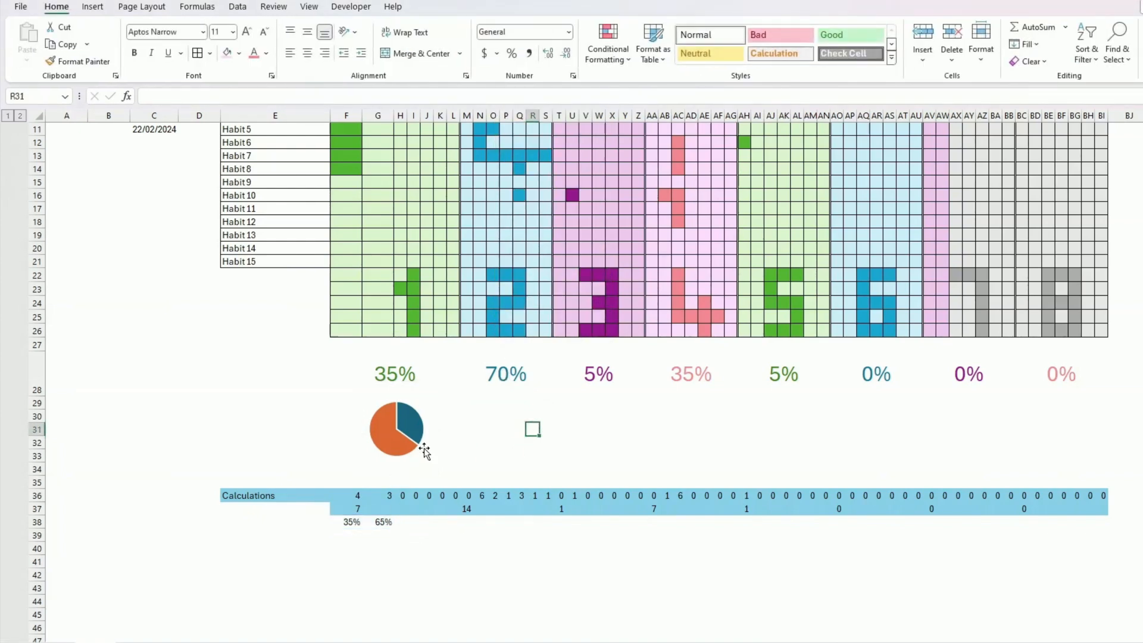
Fill only the week one pie's progress slice with a dark green theme color.
left_click(414, 428)
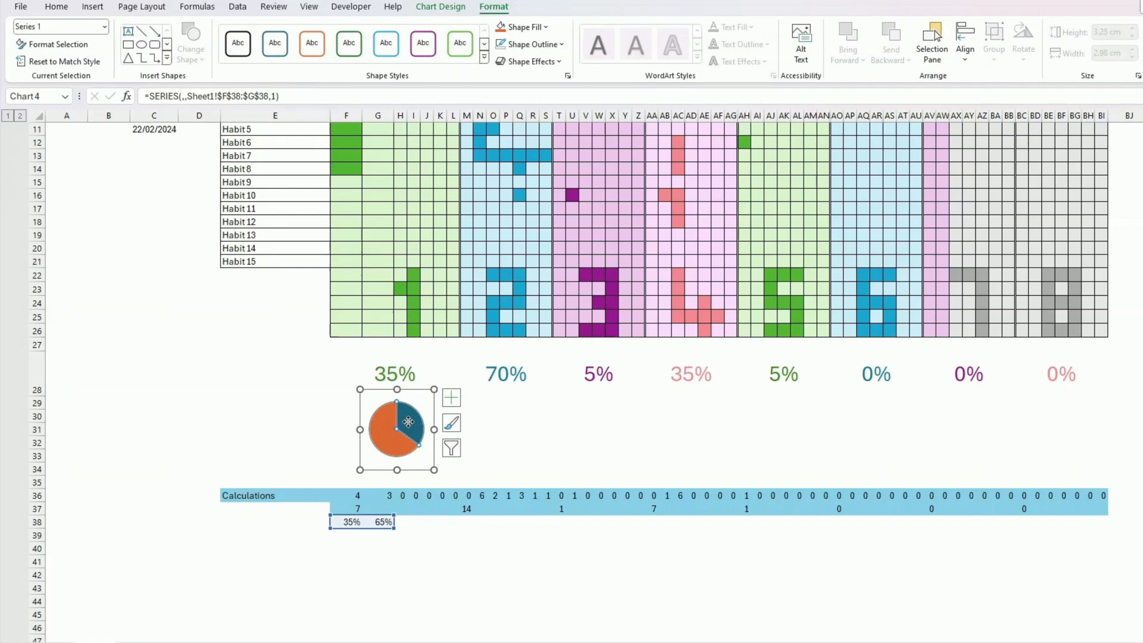
left_click(408, 421)
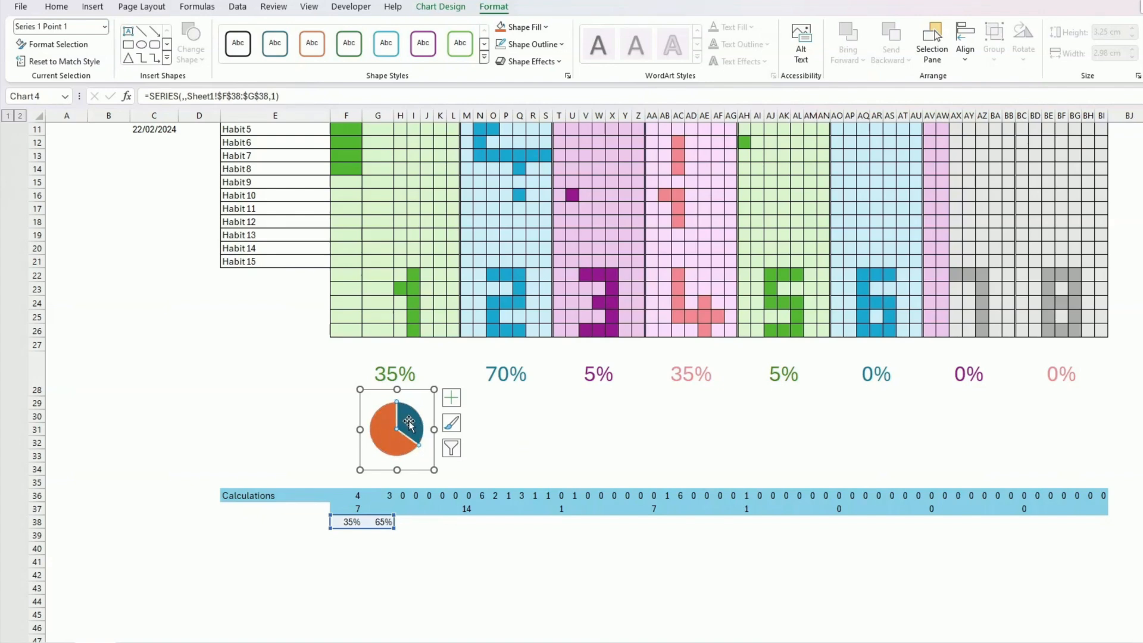
left_click(546, 27)
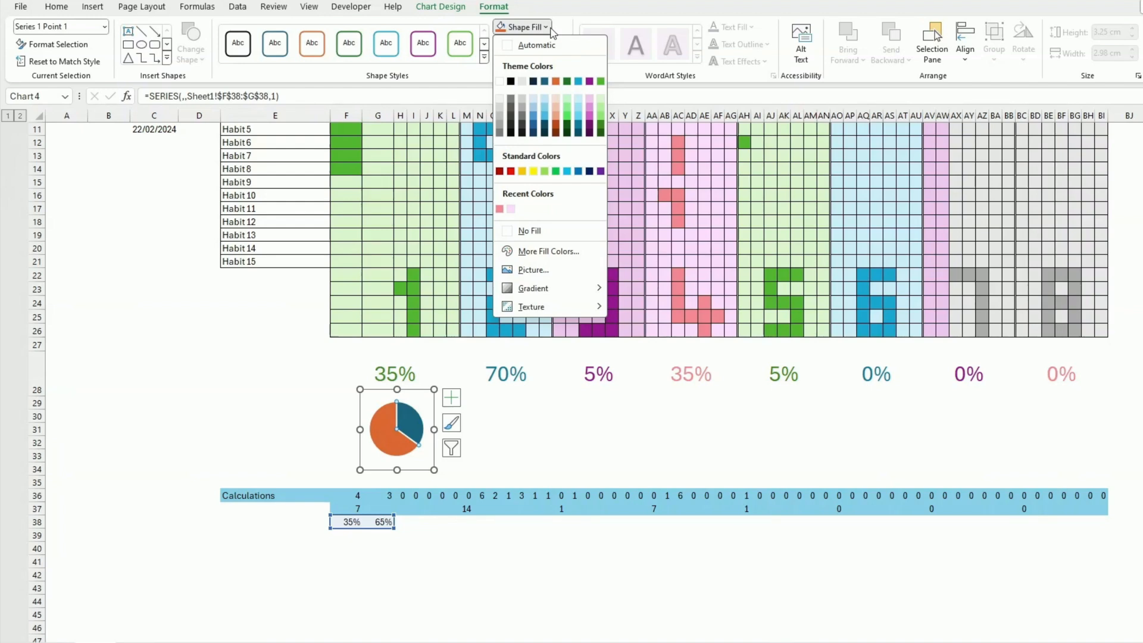
left_click(600, 128)
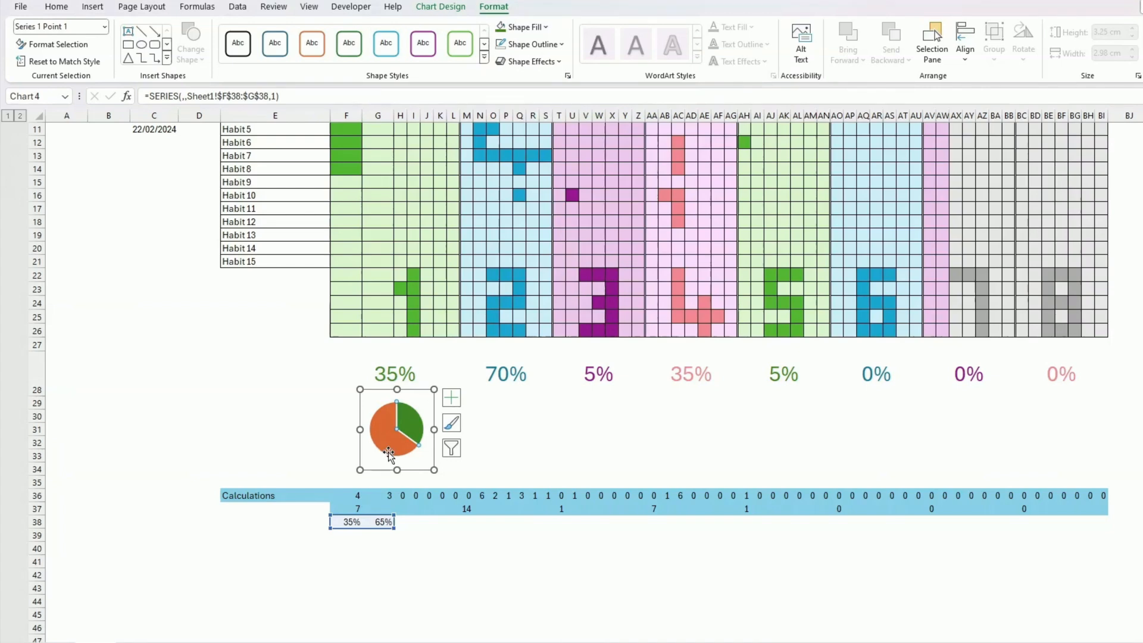
left_click(316, 428)
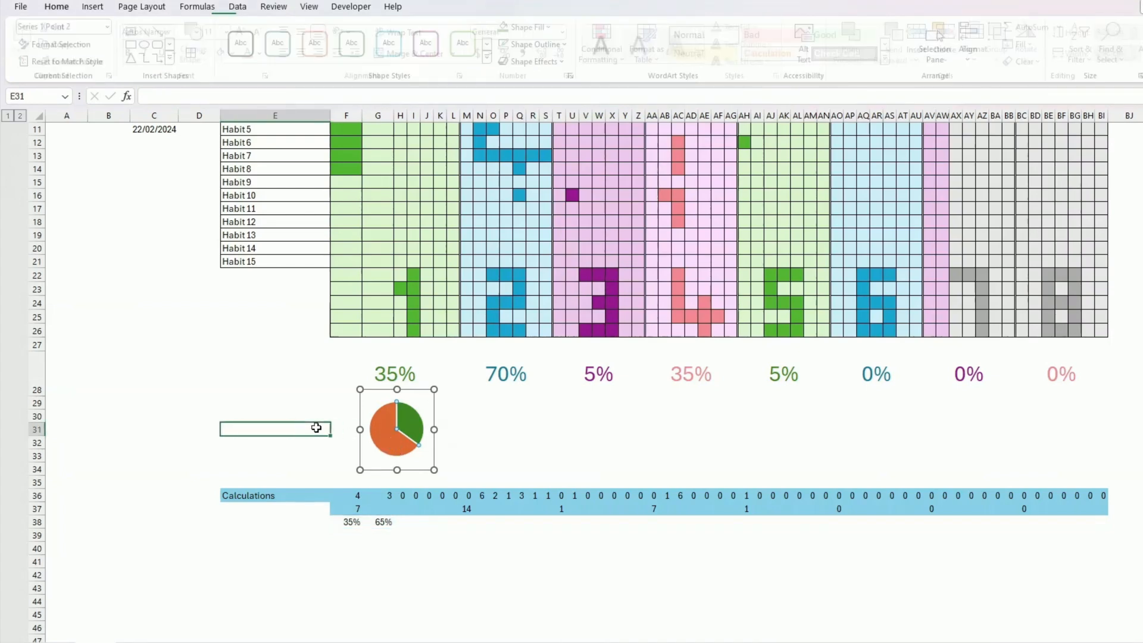
Fill the week one pie's remaining slice with Green, Accent 6, Lighter 80%.
left_click(389, 436)
left_click(385, 435)
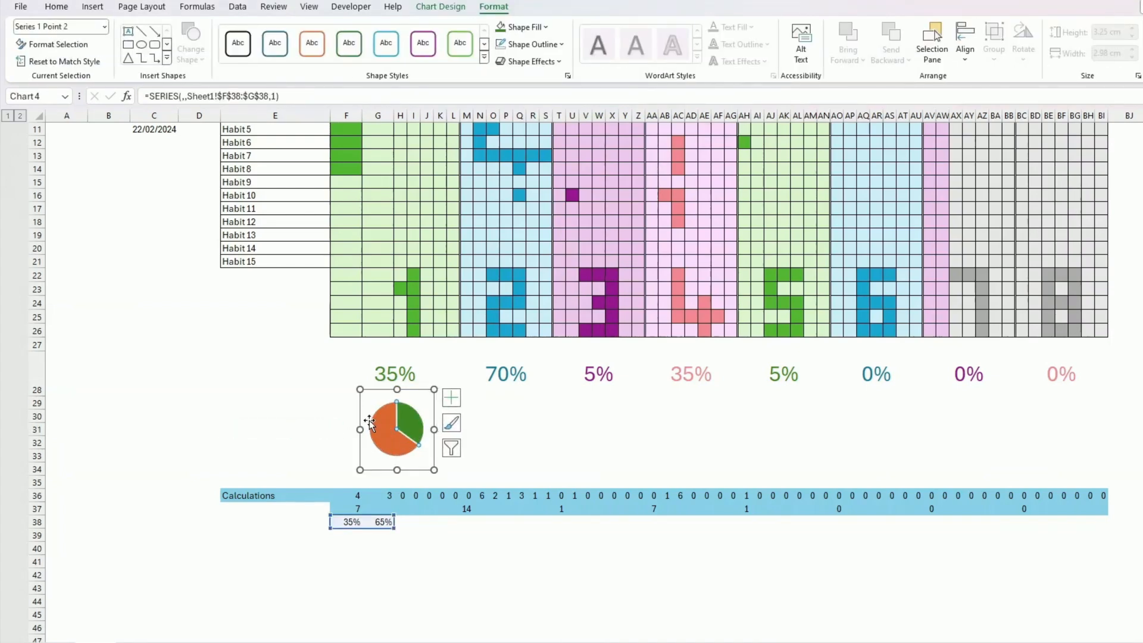
left_click(524, 27)
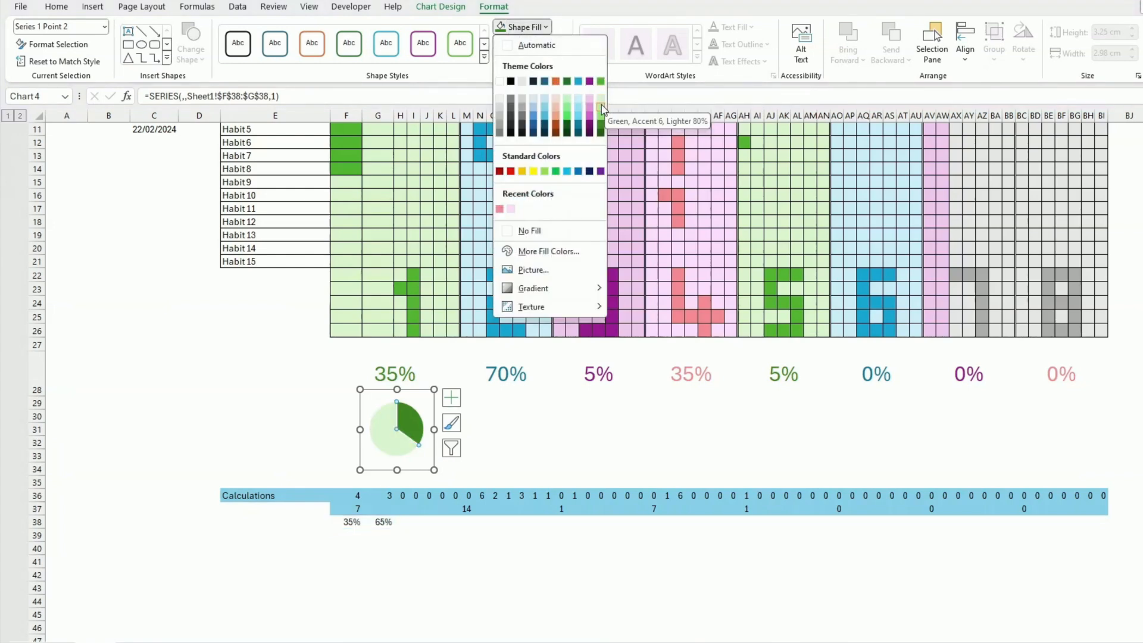
key("Escape")
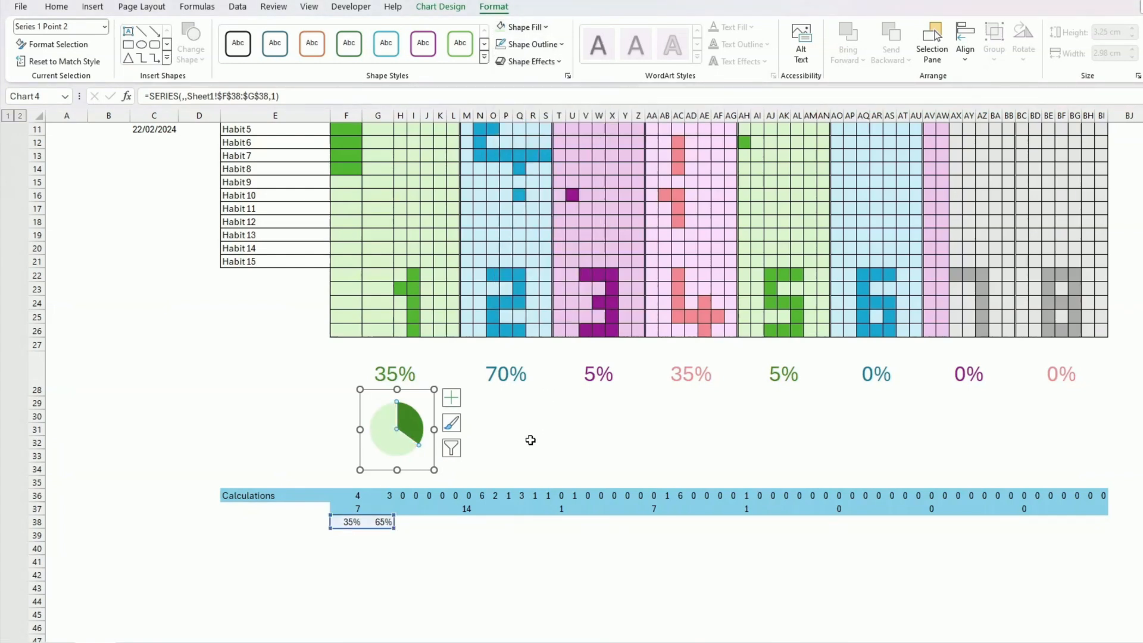
Nudge the week one pie chart slightly so it sits centered beneath its percentage.
left_click(532, 441)
left_click(403, 456)
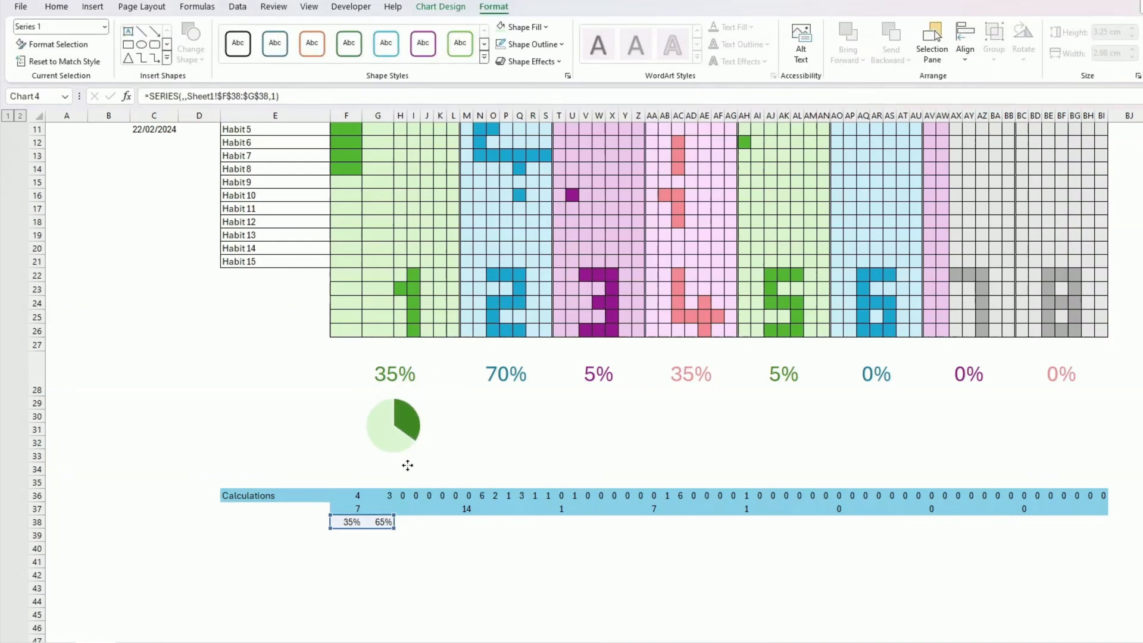
left_click(410, 468)
left_click(453, 561)
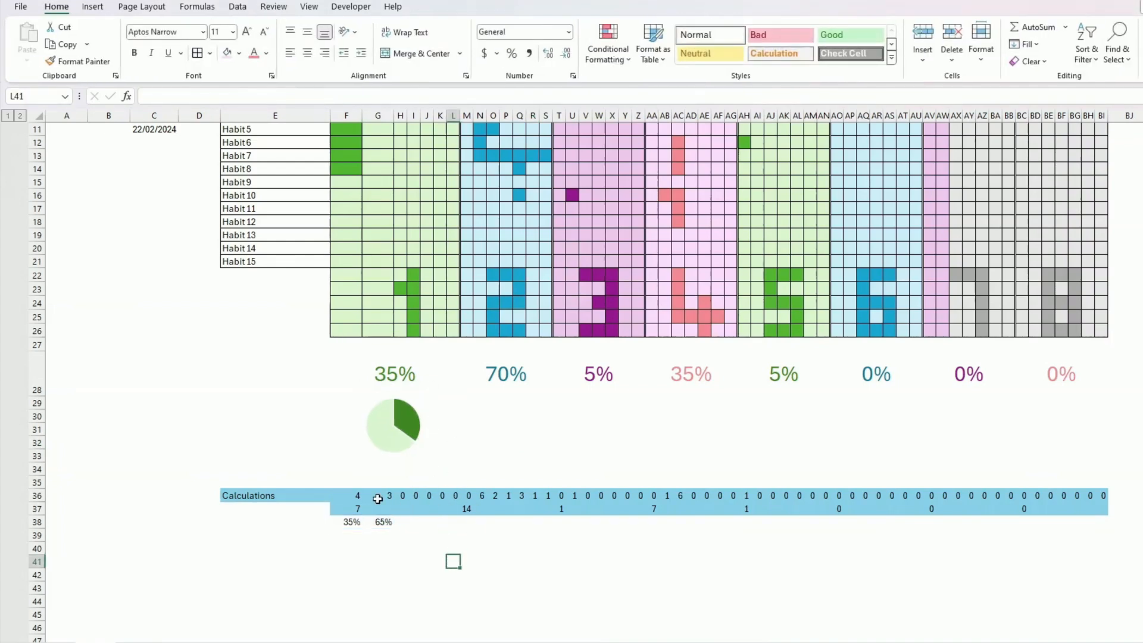
Apply the first outer shadow preset to the week one pie.
left_click(390, 450)
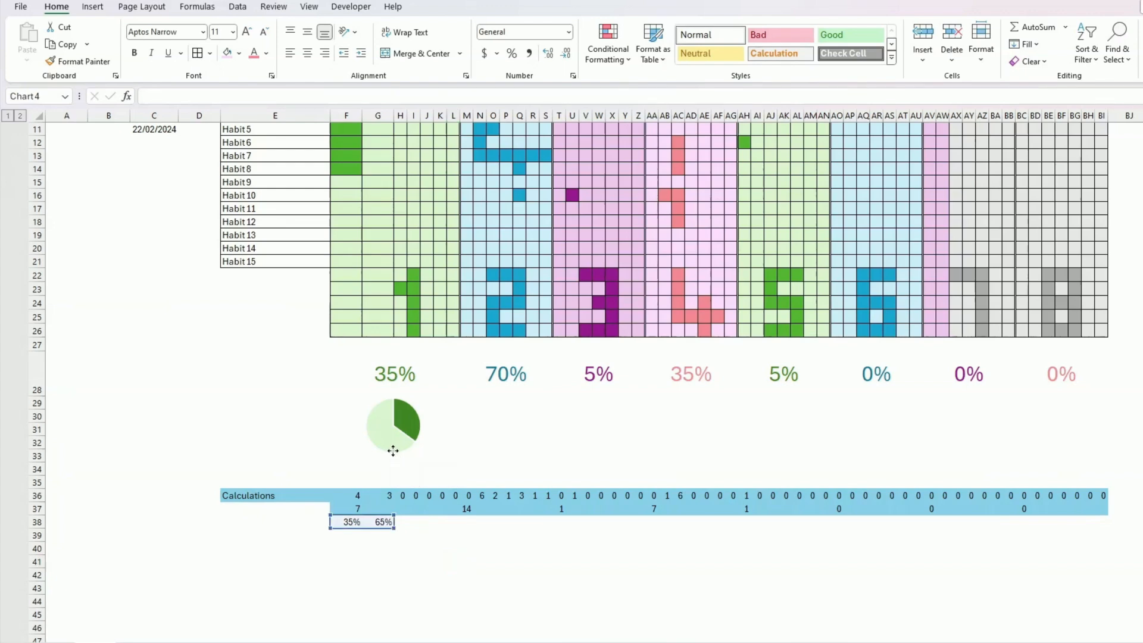
left_click(531, 61)
mouse_move(540, 116)
left_click(607, 201)
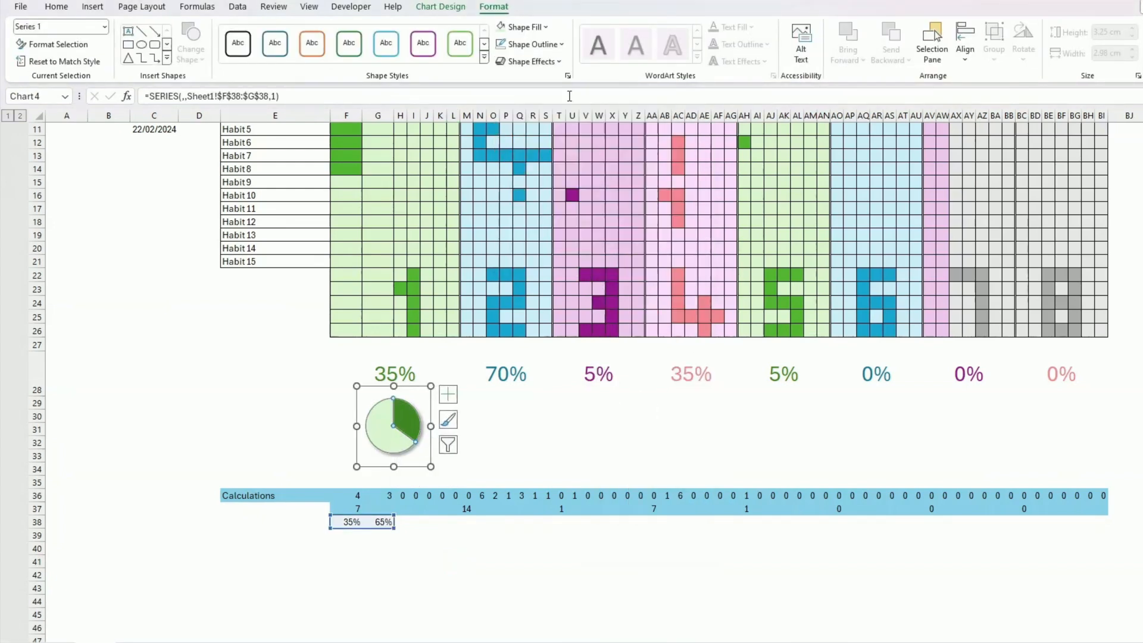
left_click(530, 61)
mouse_move(540, 115)
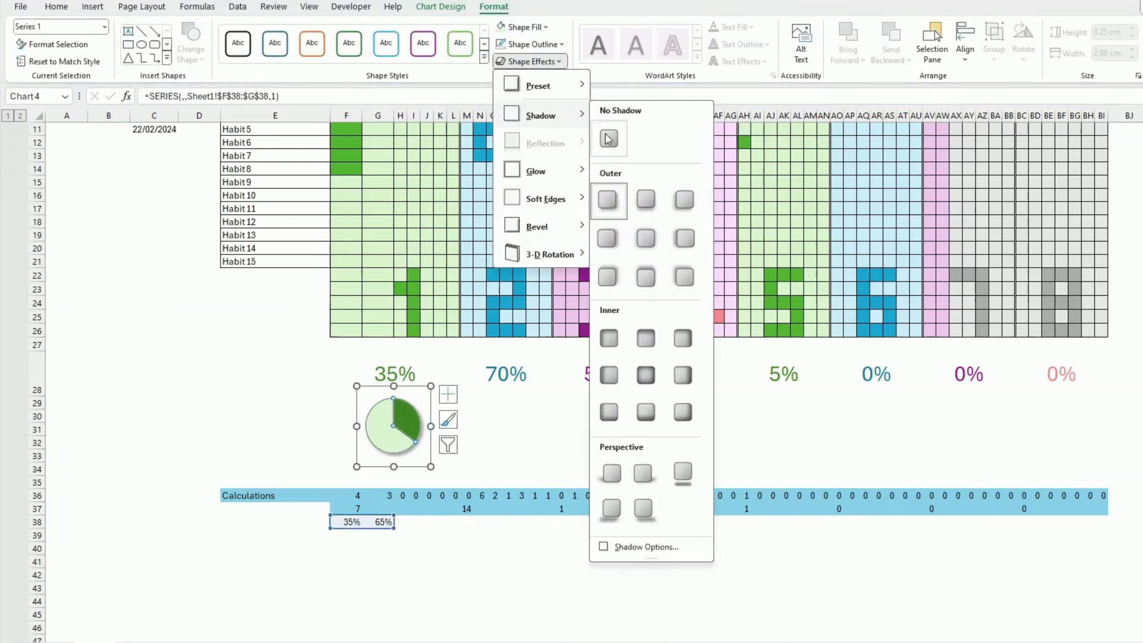
left_click(518, 456)
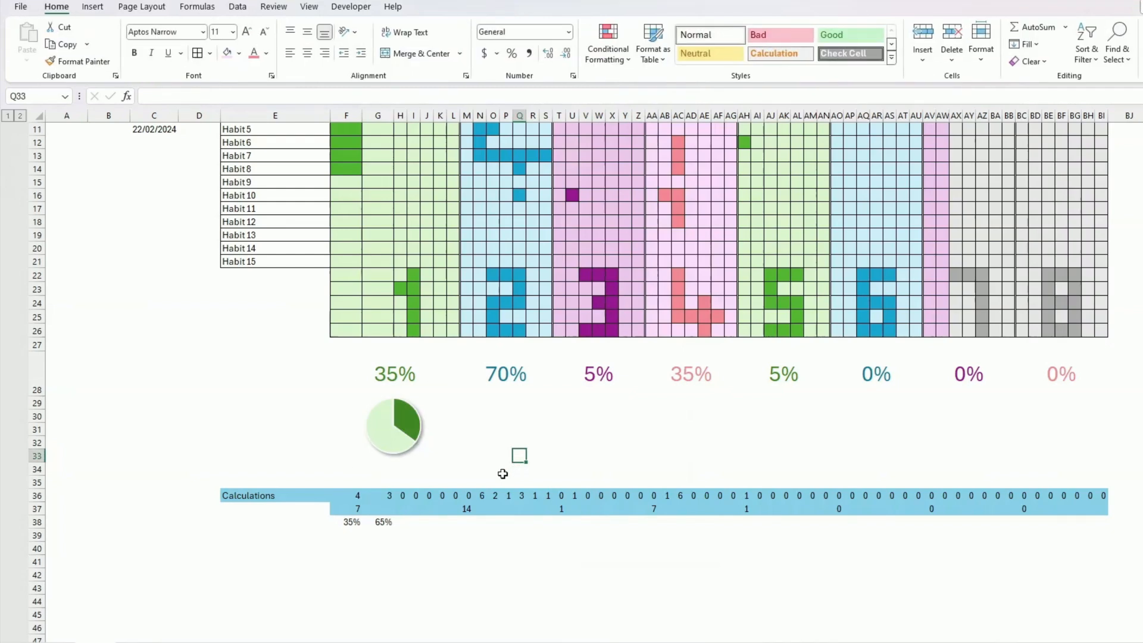
Duplicate the week one pie chart and place the copy beneath week five's percentage.
left_click(403, 455)
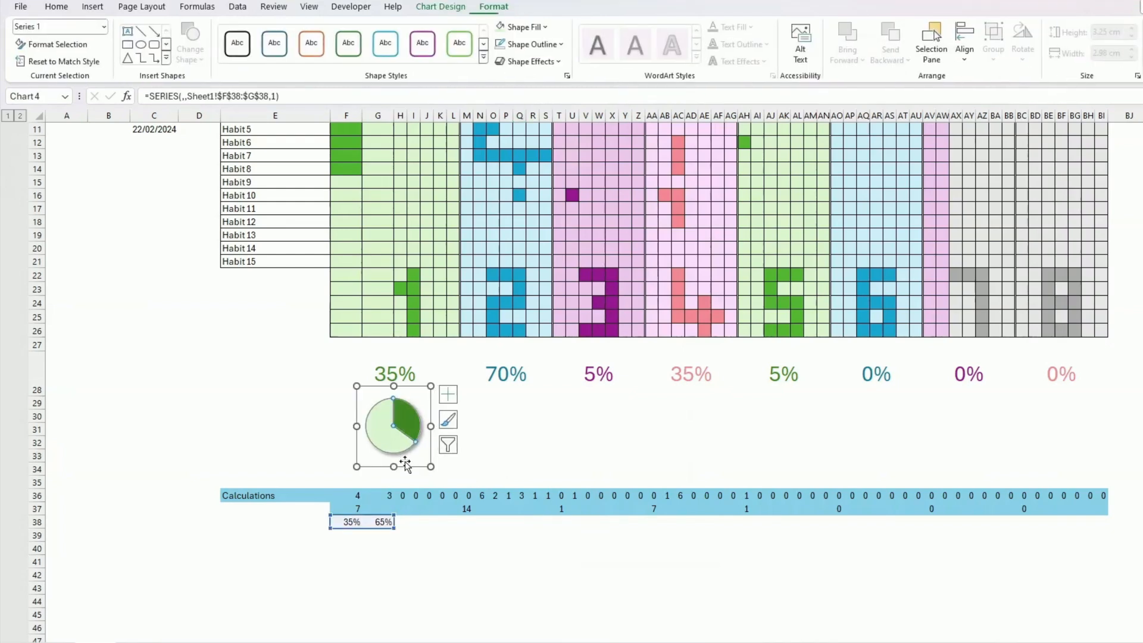
left_click(414, 469)
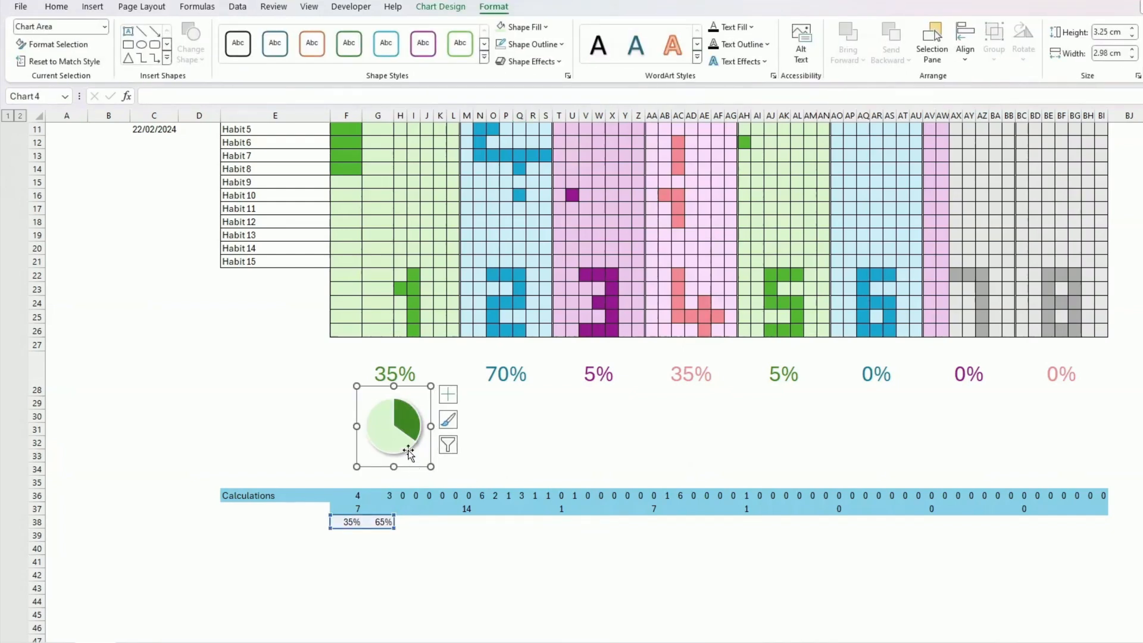
key("ctrl+d")
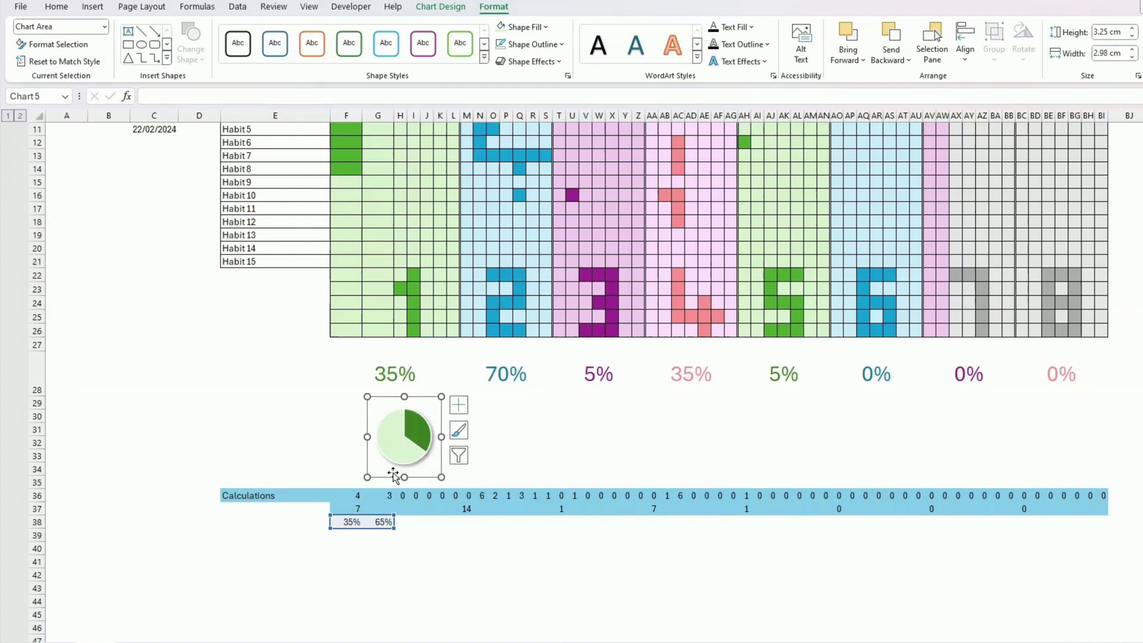
left_click_drag(389, 477, 773, 467)
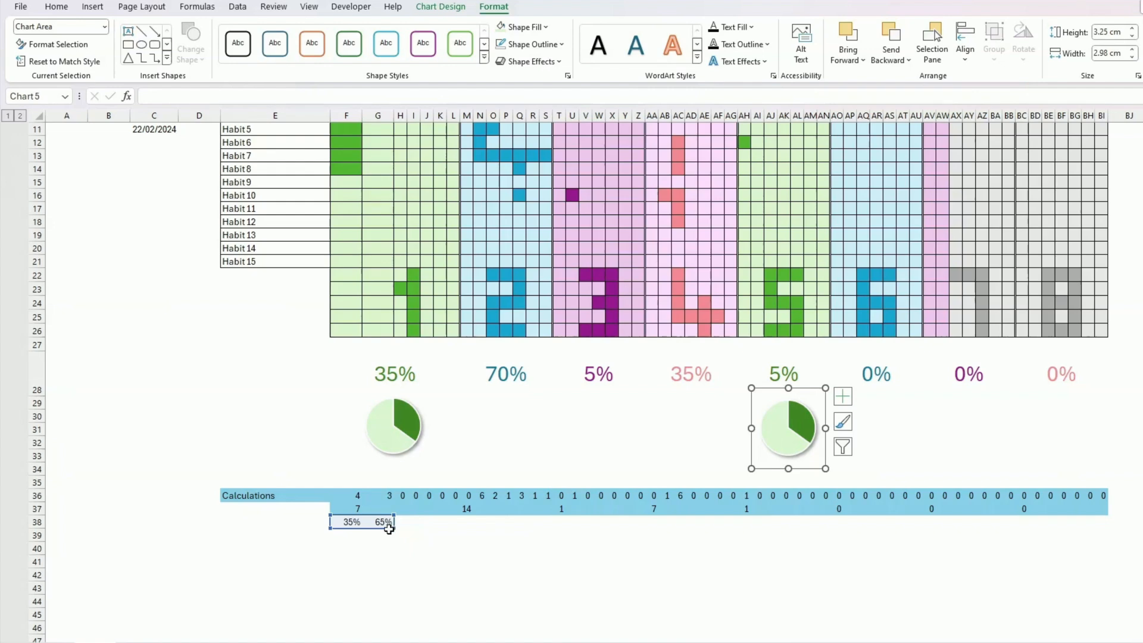
Copy the two percentage formulas from F38:G38 to M38, T38, AA38, AH38, AO38, AV38 and BC38 for weeks two to eight.
left_click(468, 522)
key("ctrl+v")
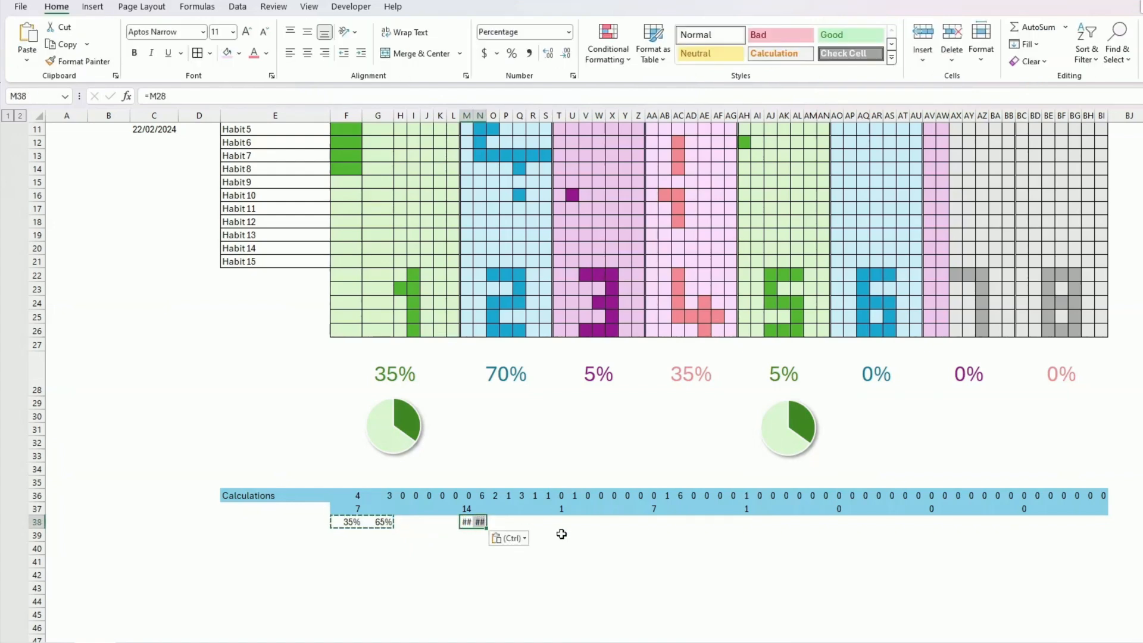
left_click(562, 525)
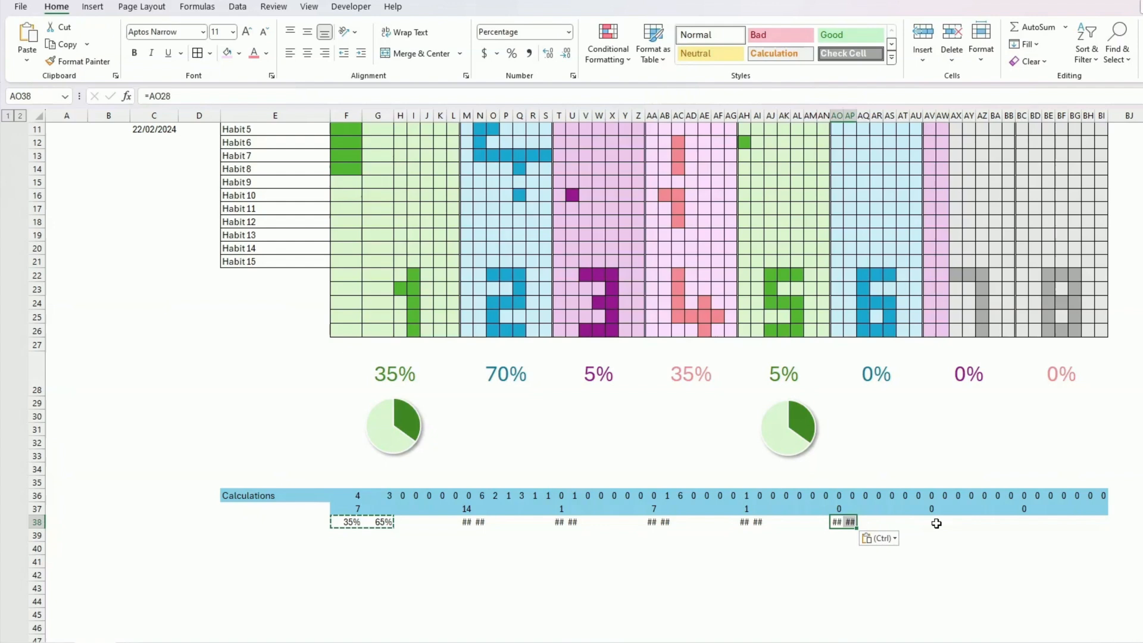
left_click(938, 523)
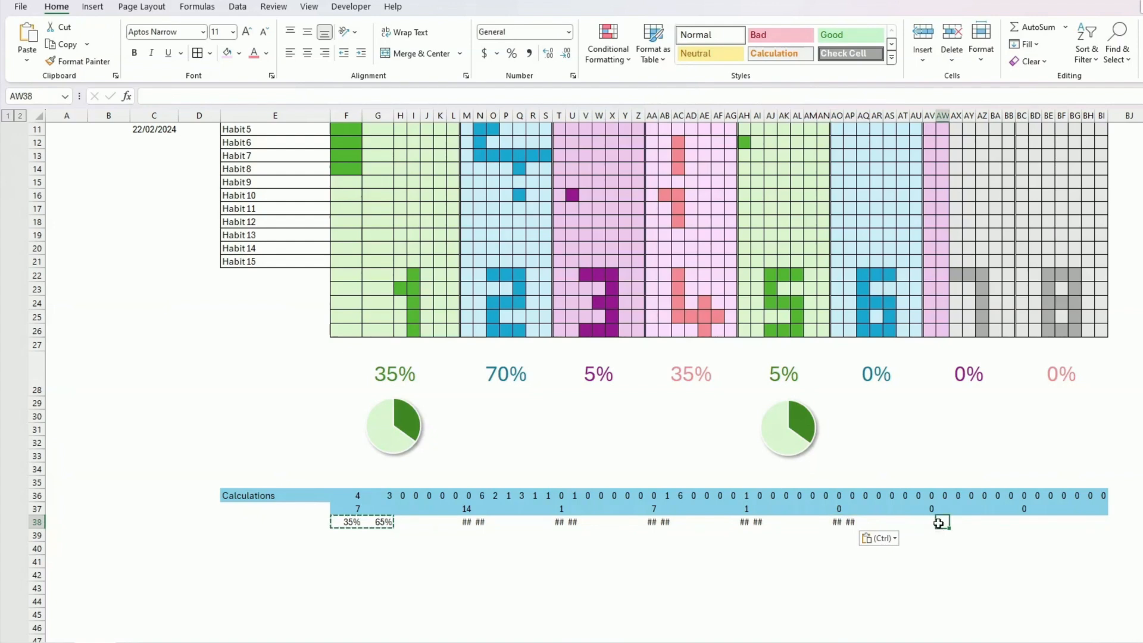
left_click(930, 522)
key("ctrl+v")
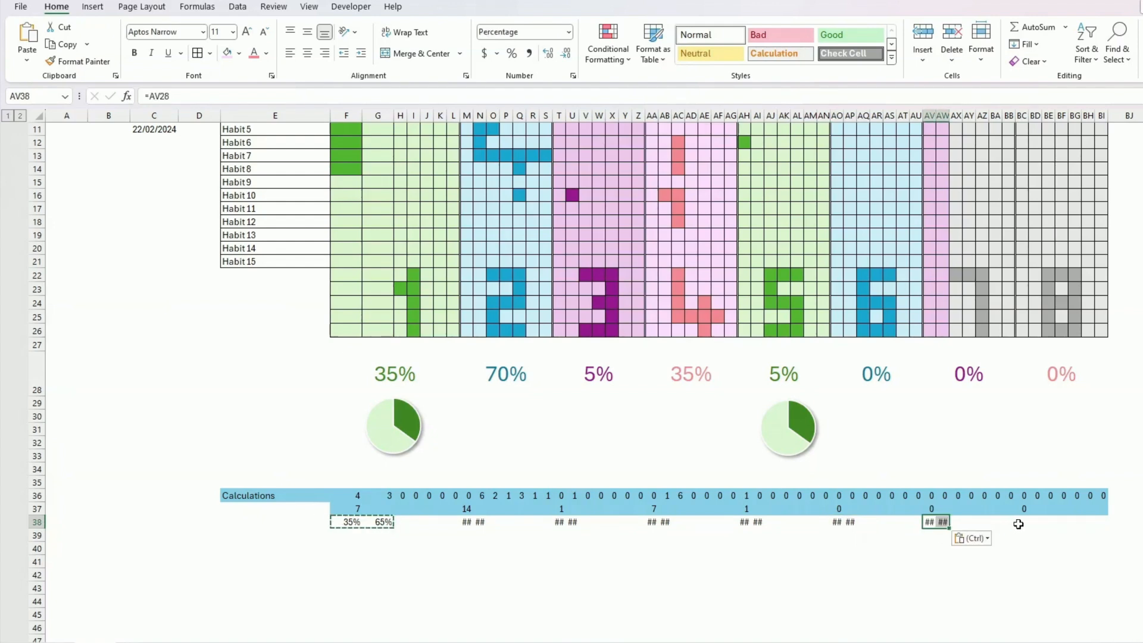
left_click(1020, 523)
key("ctrl+v")
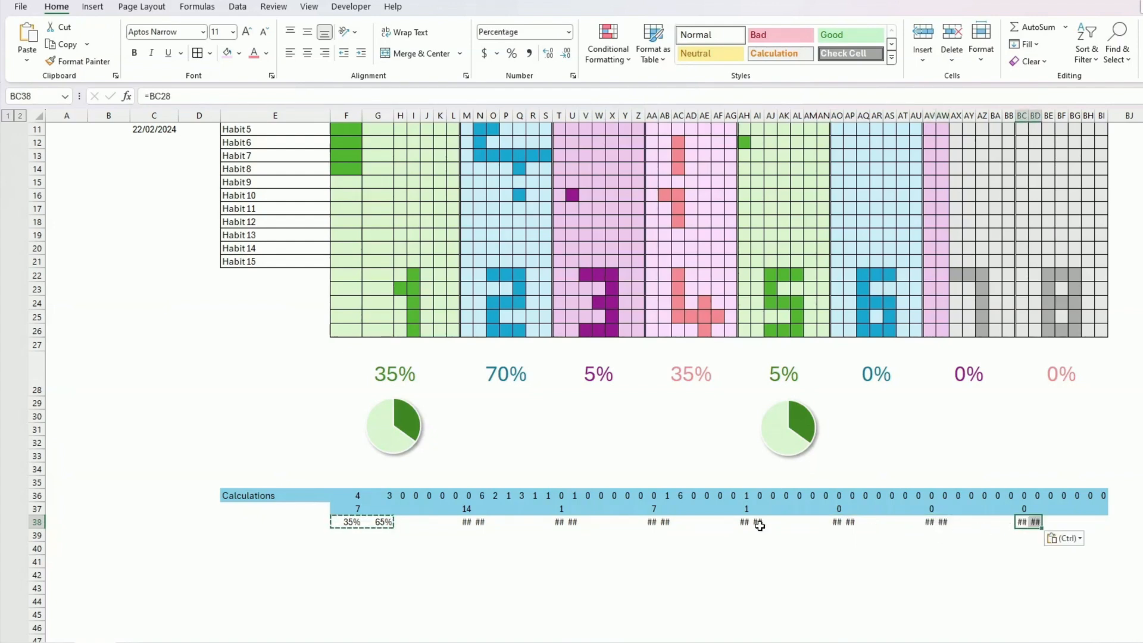
Change the week five pie chart's data range to AH38:AI38 and center the chart beneath its percentage.
left_click(758, 461)
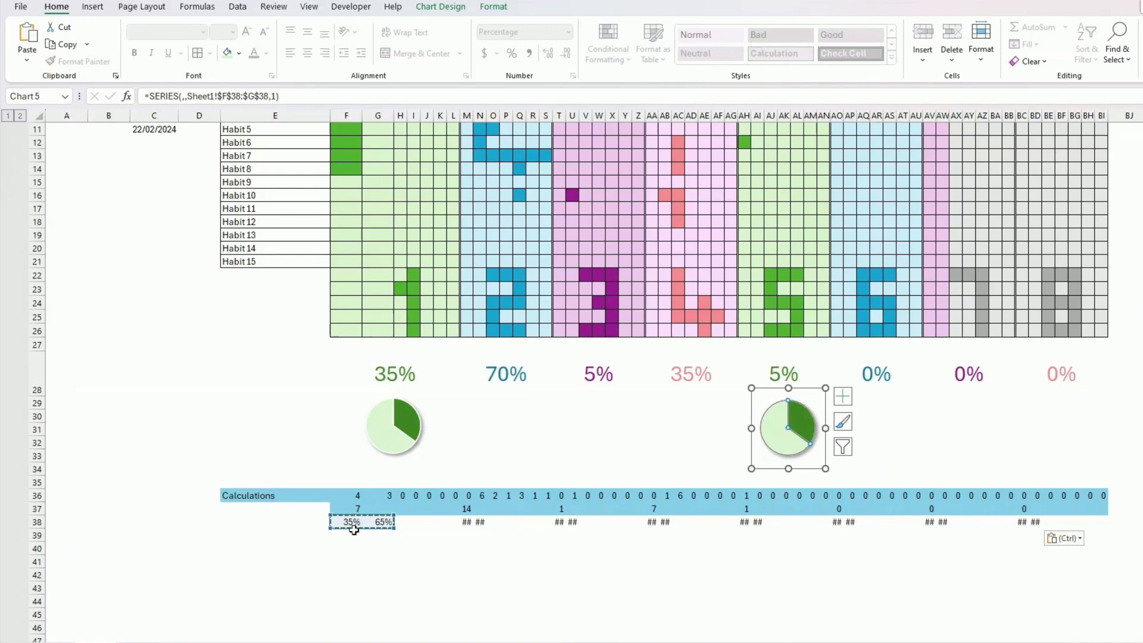
left_click_drag(354, 529, 740, 527)
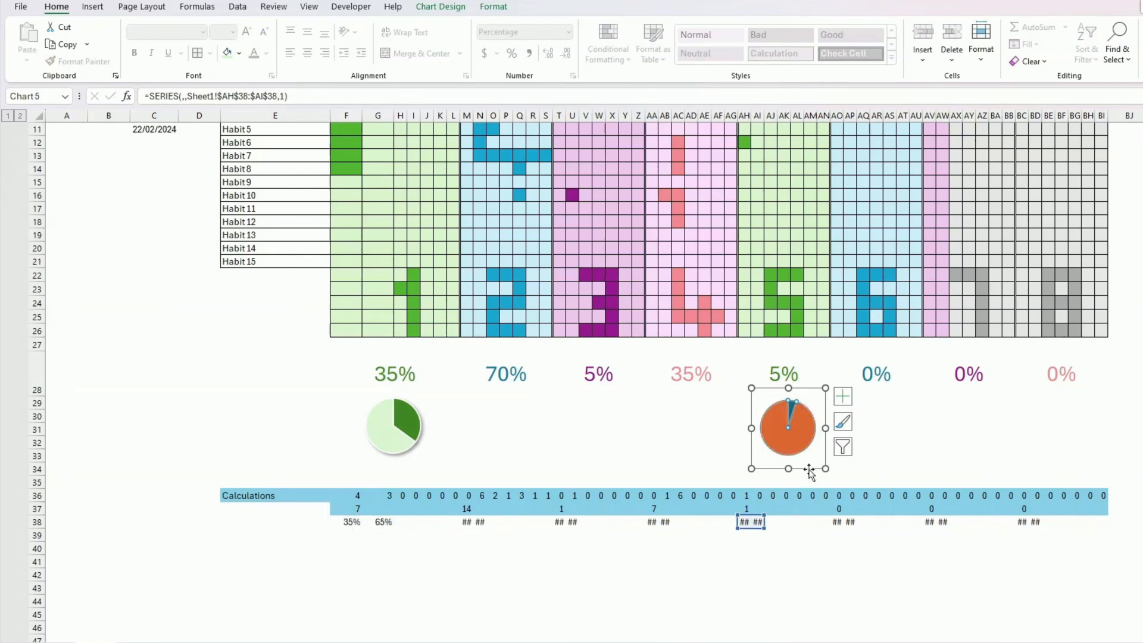
left_click_drag(809, 471, 804, 470)
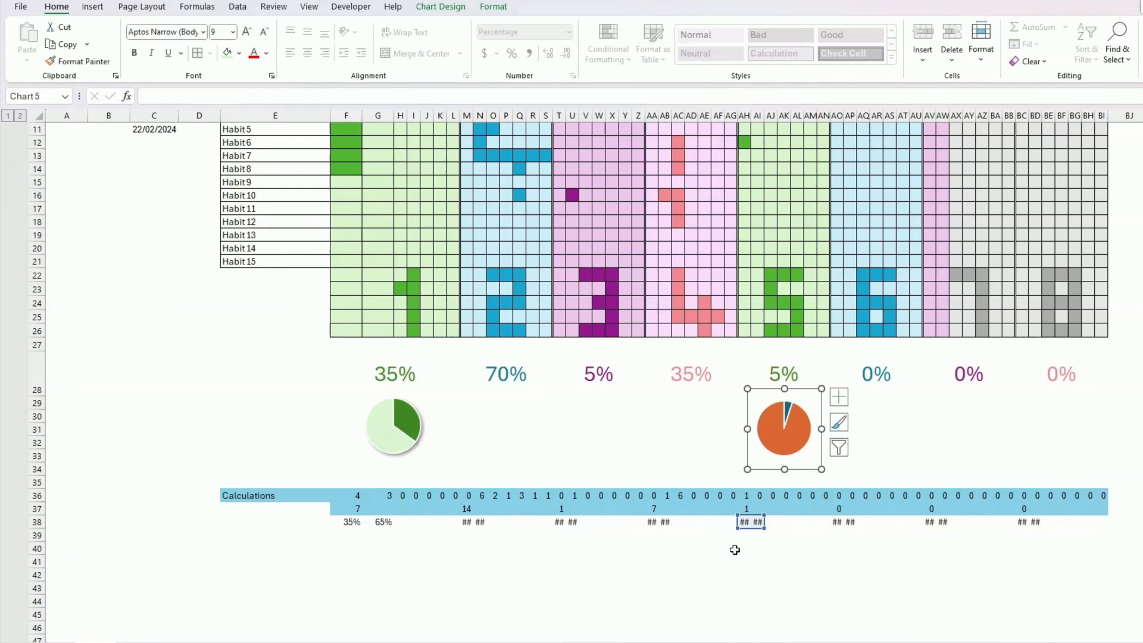
left_click(836, 574)
Recolor the week five pie with a green progress slice and a pale green remaining slice.
left_click(805, 432)
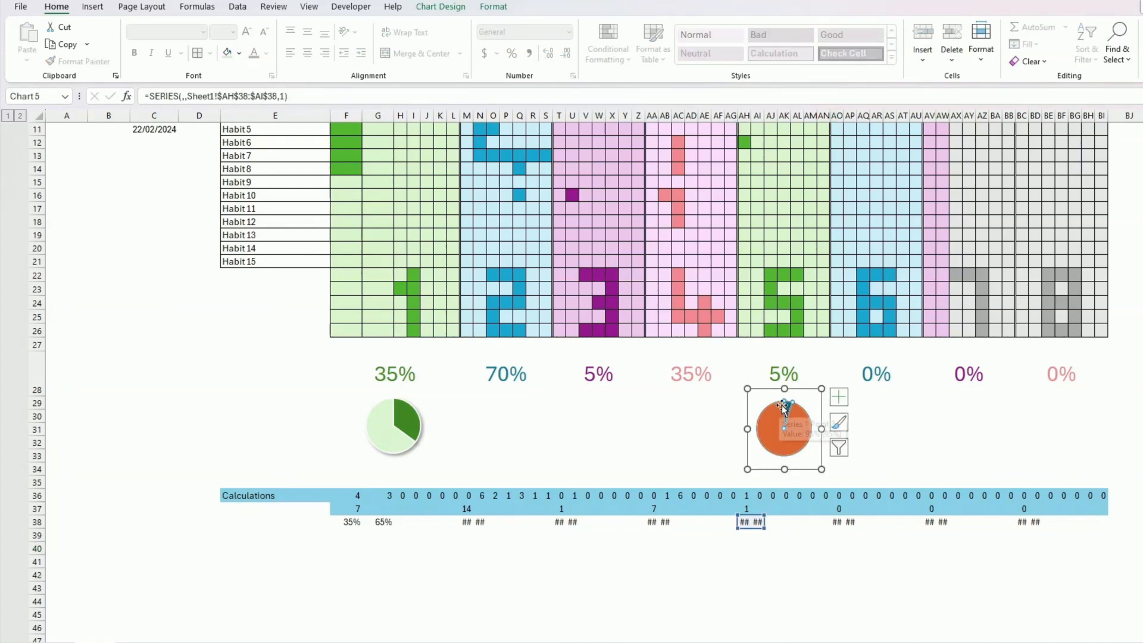
left_click(788, 407)
left_click(493, 6)
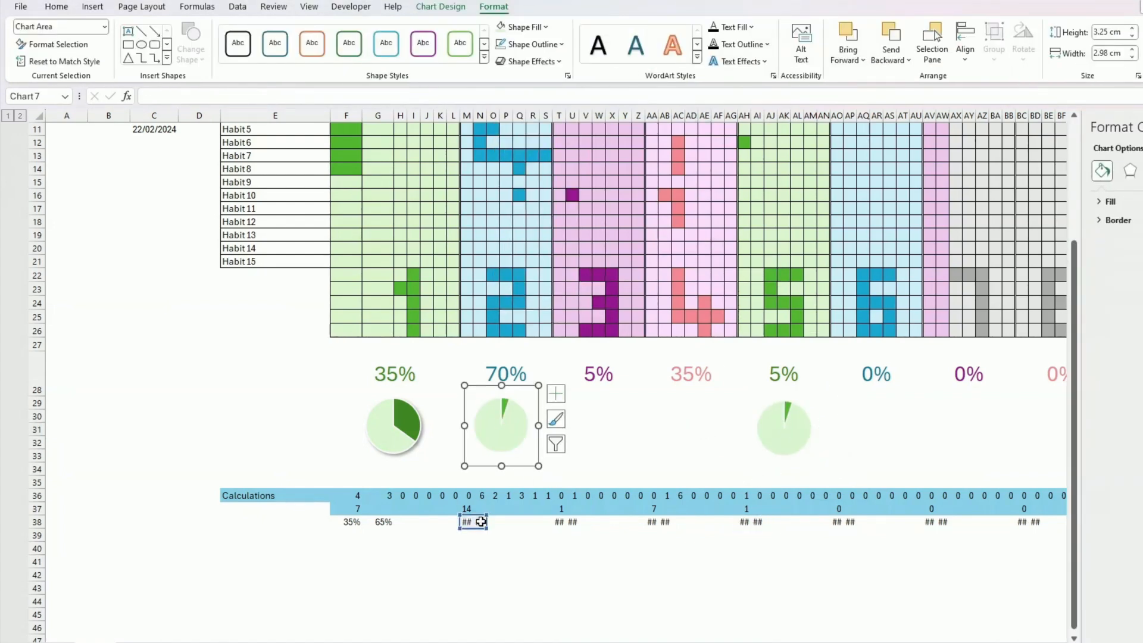
Recolor the week two pie in blue shades and place a copy beneath week three's percentage with data range T38:U38.
left_click(524, 27)
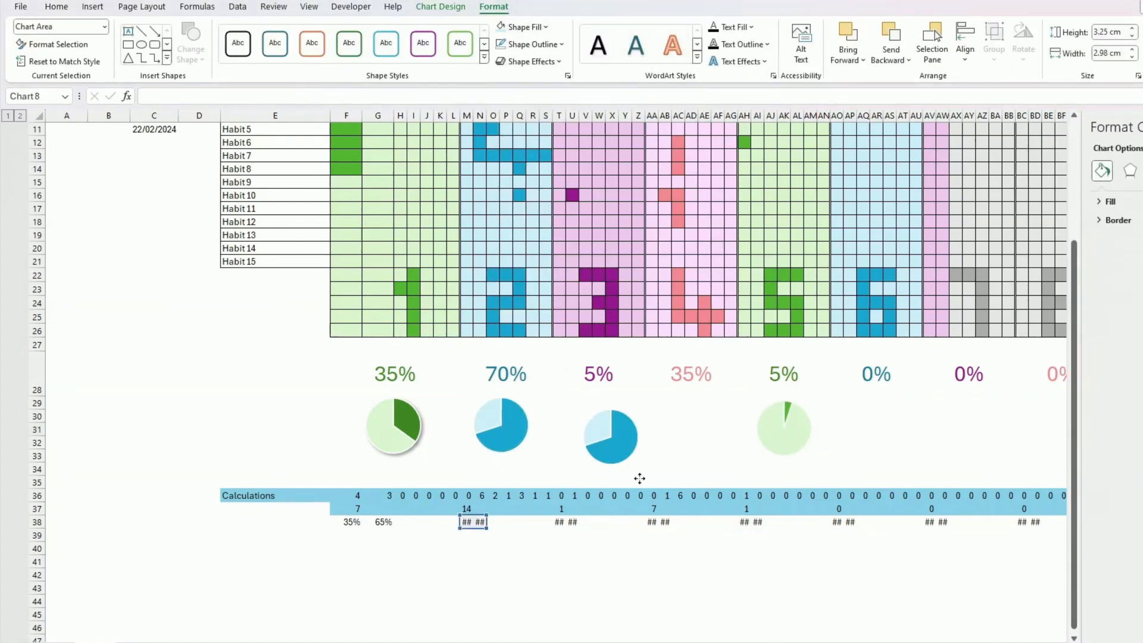
left_click_drag(640, 479, 630, 467)
left_click_drag(473, 526, 566, 526)
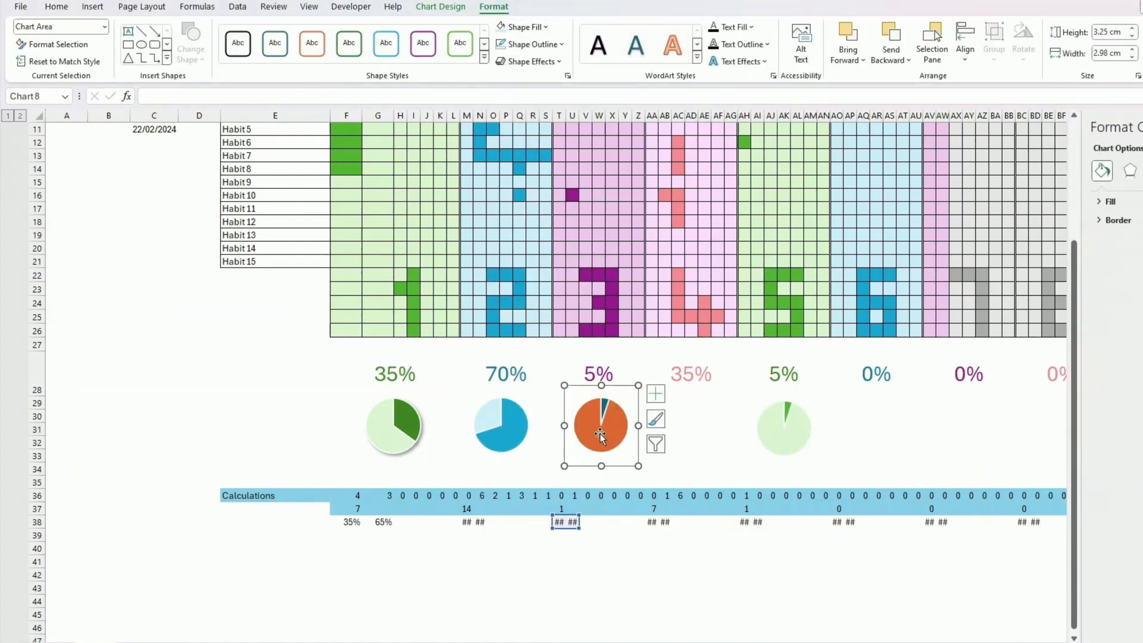
Recolor the week three pie with a purple progress slice and a pale purple remaining slice.
left_click(599, 438)
left_click(525, 27)
left_click(589, 72)
left_click(524, 27)
left_click(591, 81)
key("ctrl+z")
left_click(604, 408)
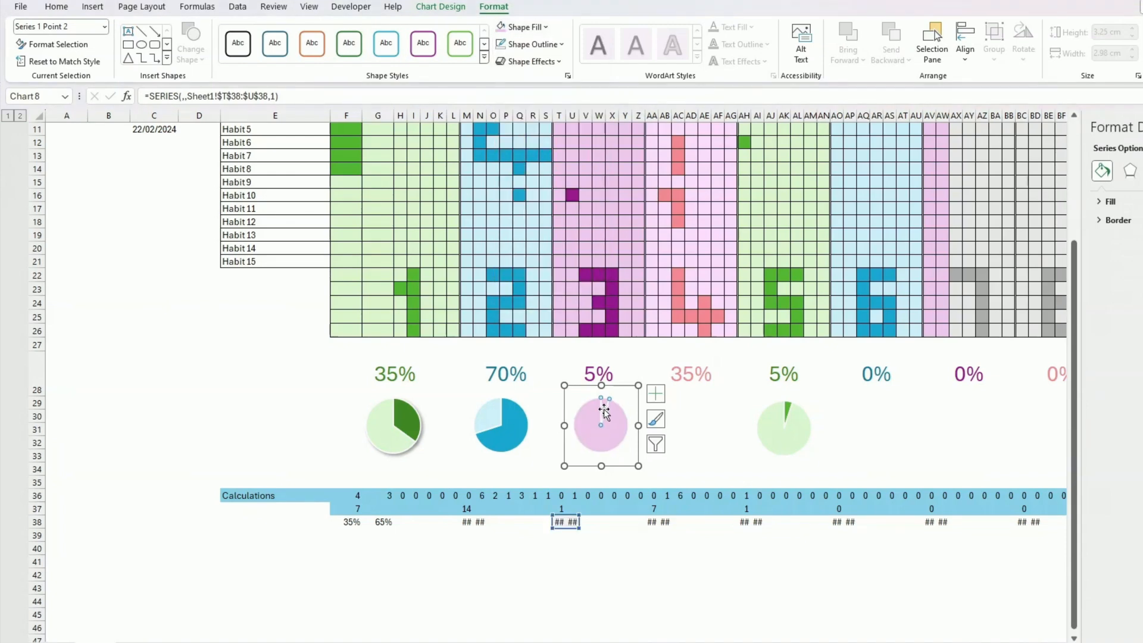
left_click(501, 26)
Duplicate the week three pie beneath week seven's percentage and set the copy's data range to AV38:AW38.
key("ctrl+c")
key("ctrl+v")
left_click_drag(717, 474, 976, 463)
left_click_drag(563, 523, 931, 522)
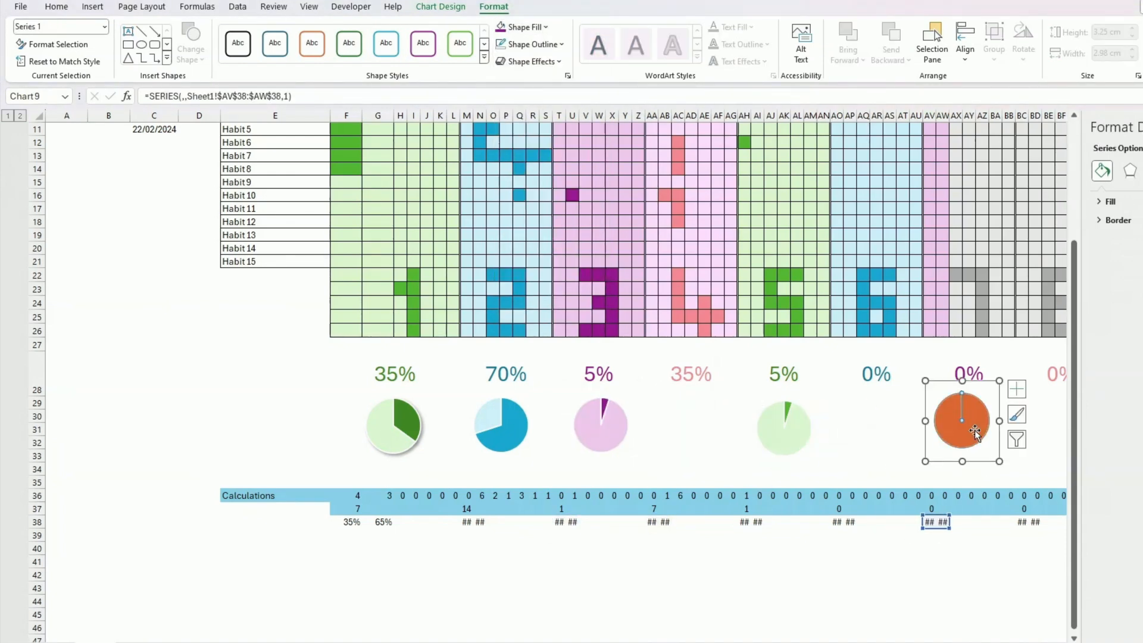
Enter 1 in AV36 and recolor the week seven pie with a purple progress slice and a pale purple remaining slice.
left_click(943, 495)
left_click(967, 424)
left_click(494, 7)
left_click(501, 27)
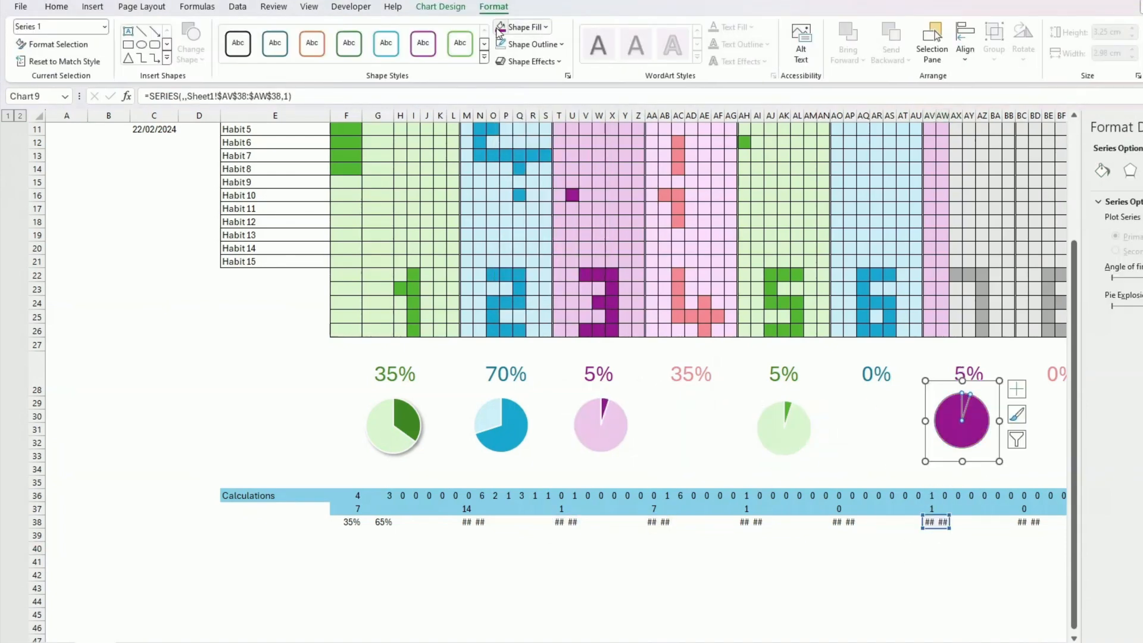
left_click(959, 431)
left_click(529, 27)
left_click(589, 96)
Duplicate the week seven pie beneath week four's percentage and set the copy's data range to AA38:AB38.
left_click(786, 409)
left_click(918, 442)
left_click(987, 461)
left_click_drag(987, 462, 719, 466)
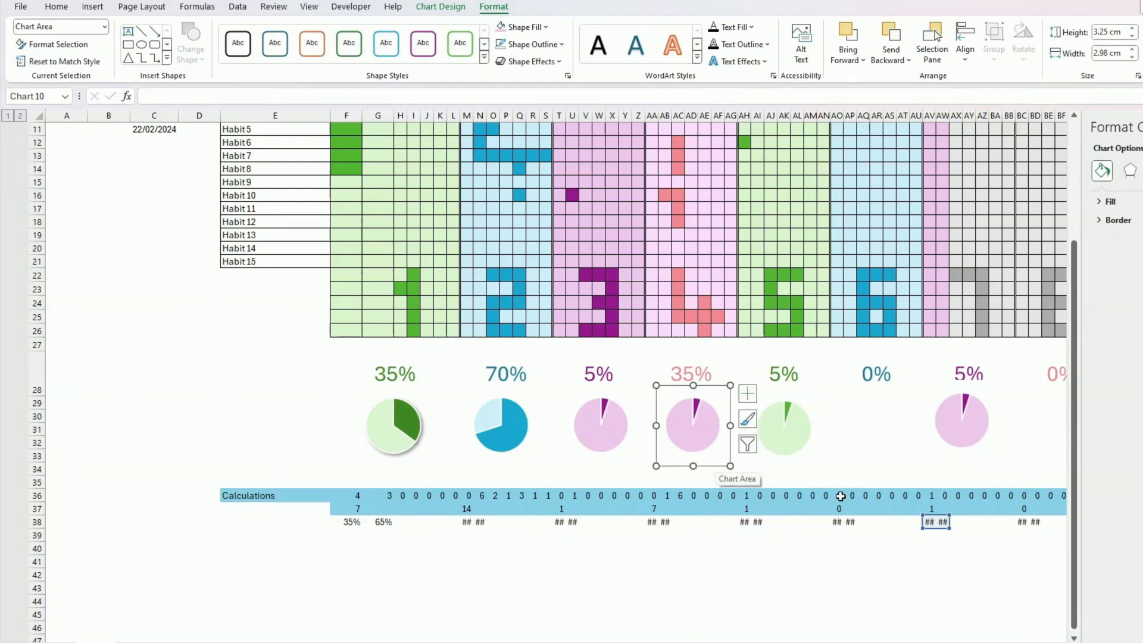
left_click_drag(922, 523, 646, 523)
Recolor the week four pie with a coral progress slice and a pale pink remaining slice.
left_click(709, 418)
left_click(524, 27)
left_click(500, 210)
left_click(683, 432)
left_click(525, 27)
left_click(510, 210)
left_click(875, 442)
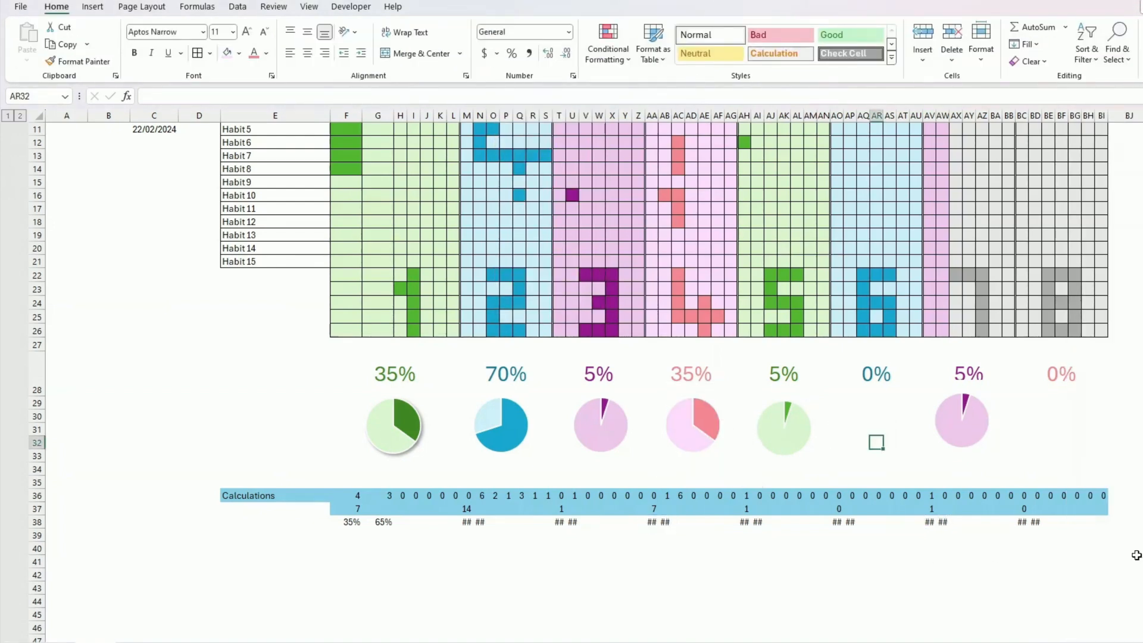
Duplicate the week five pie beneath week six's percentage and recolor it with a blue progress slice and a pale blue remaining slice.
left_click(796, 443)
key("ctrl+d")
left_click_drag(811, 474, 1088, 463)
left_click(880, 405)
left_click(494, 7)
left_click(525, 27)
left_click(575, 82)
left_click(878, 437)
left_click(525, 27)
left_click(576, 96)
Duplicate the blue week six pie beneath week eight's percentage and set the copy's data range to BC38:BD38.
key("ctrl+d")
left_click(964, 454)
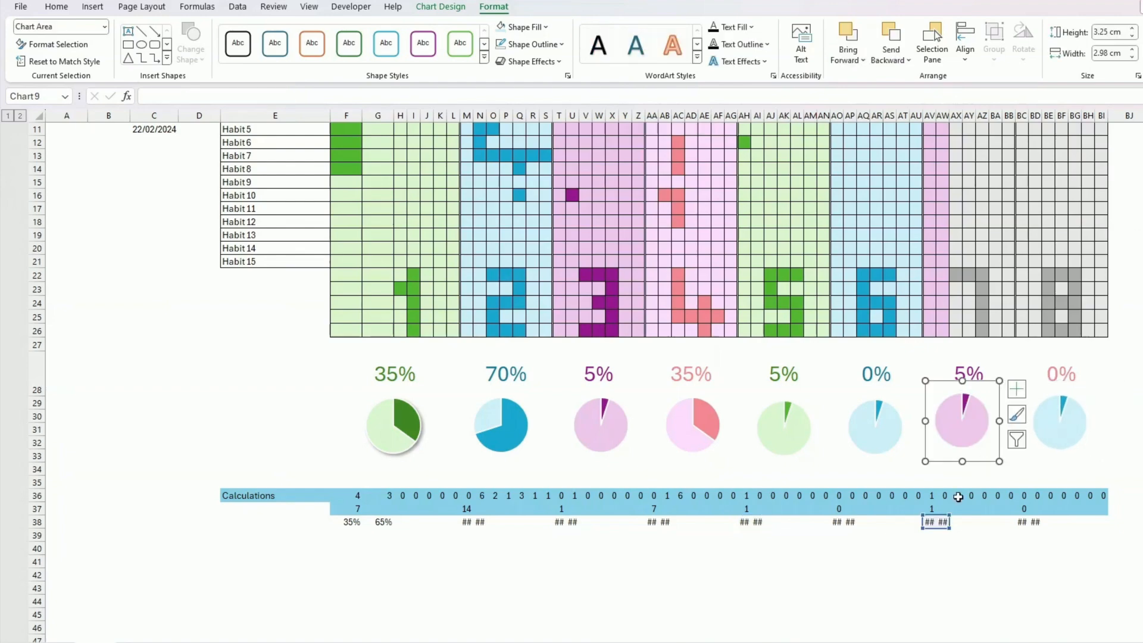
left_click(1059, 426)
left_click_drag(745, 528, 1024, 529)
Enter 1 in BC36 and recolor the week eight pie with a coral progress slice and a pale pink remaining slice.
left_click(1022, 496)
type("1")
key("Return")
left_click(1062, 408)
left_click(494, 7)
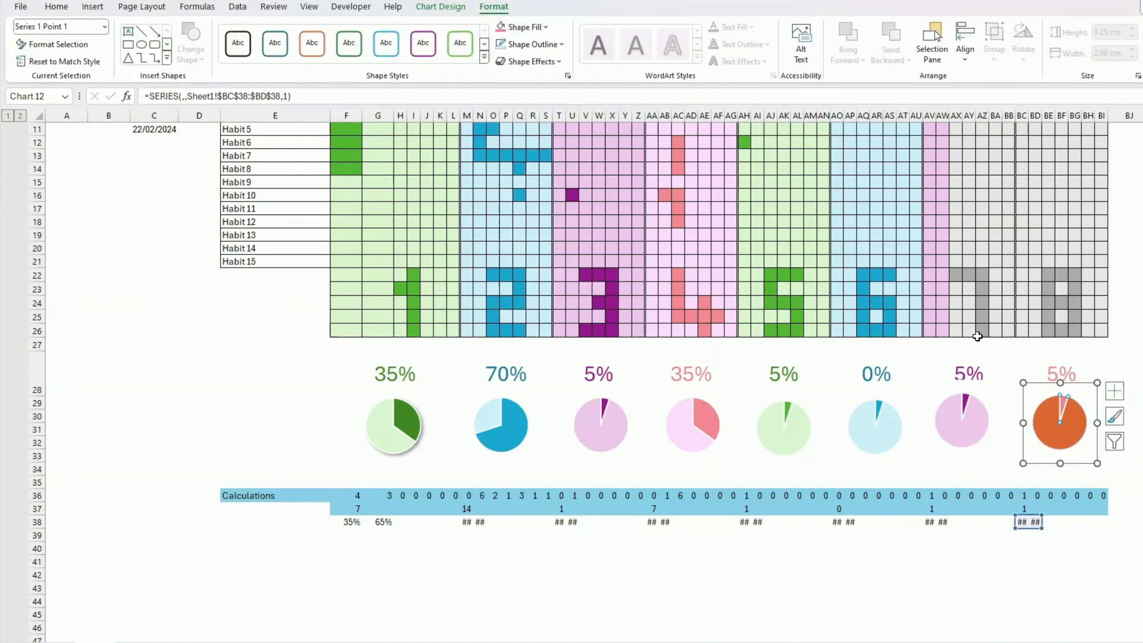
double_click(1053, 433)
left_click(525, 27)
left_click(510, 210)
left_click(916, 575)
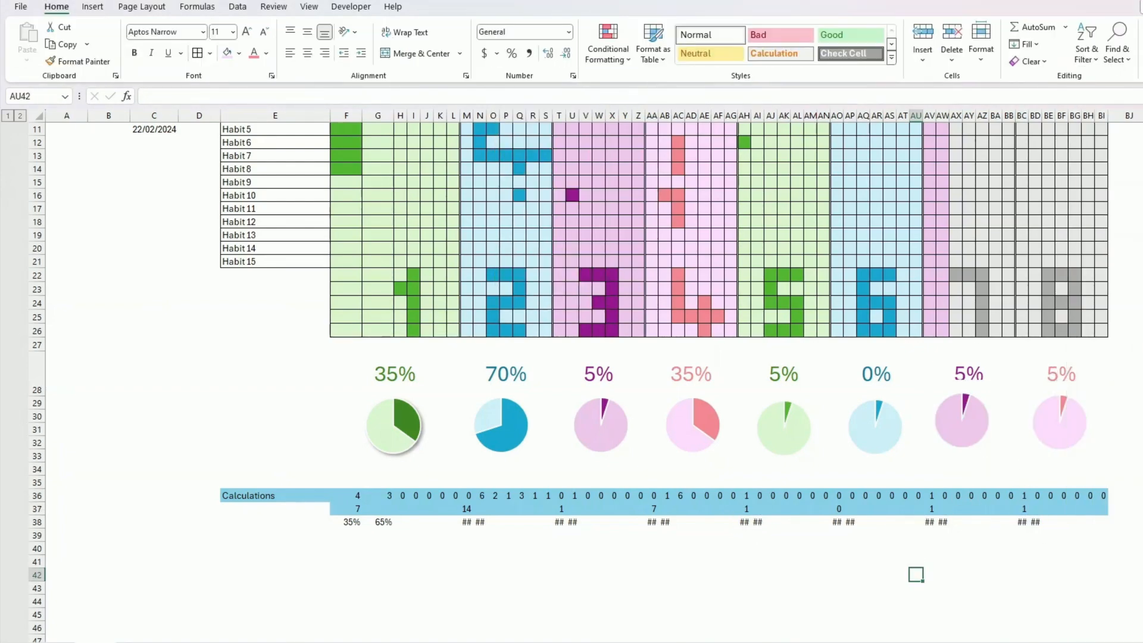
left_click(1125, 369)
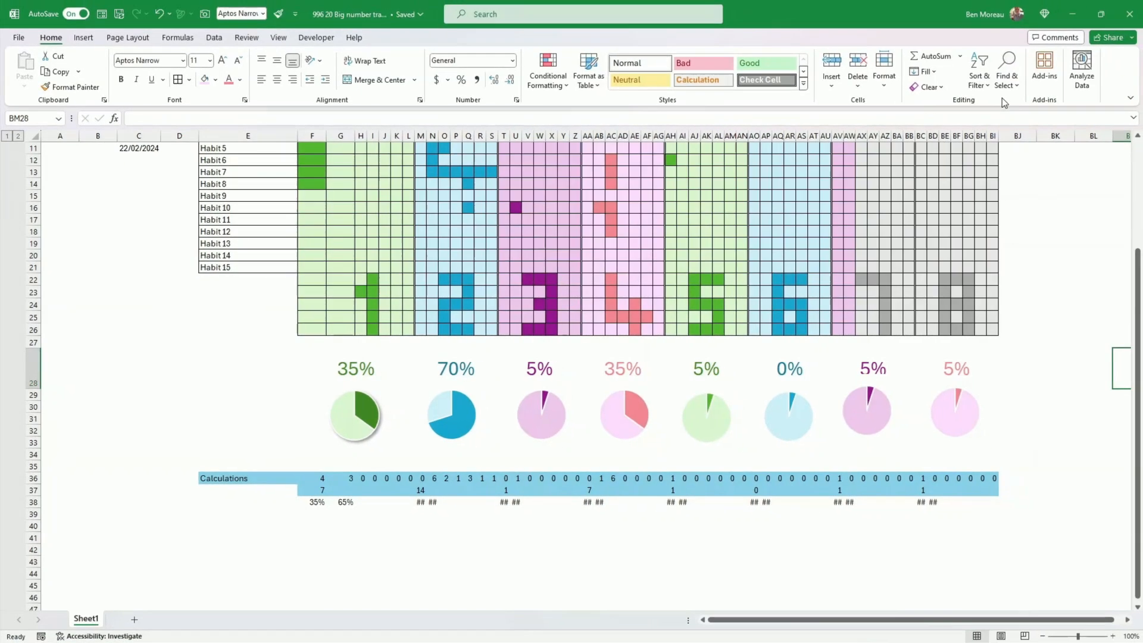
Select all eight pie charts as objects and align them with Align Middle.
left_click(1004, 85)
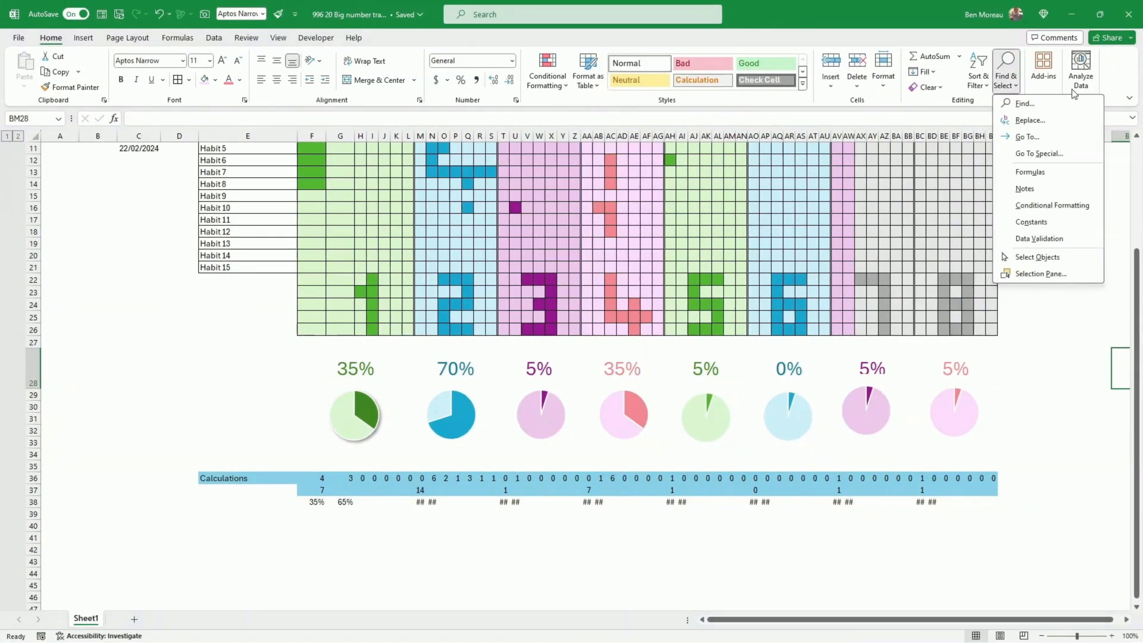
left_click(1041, 256)
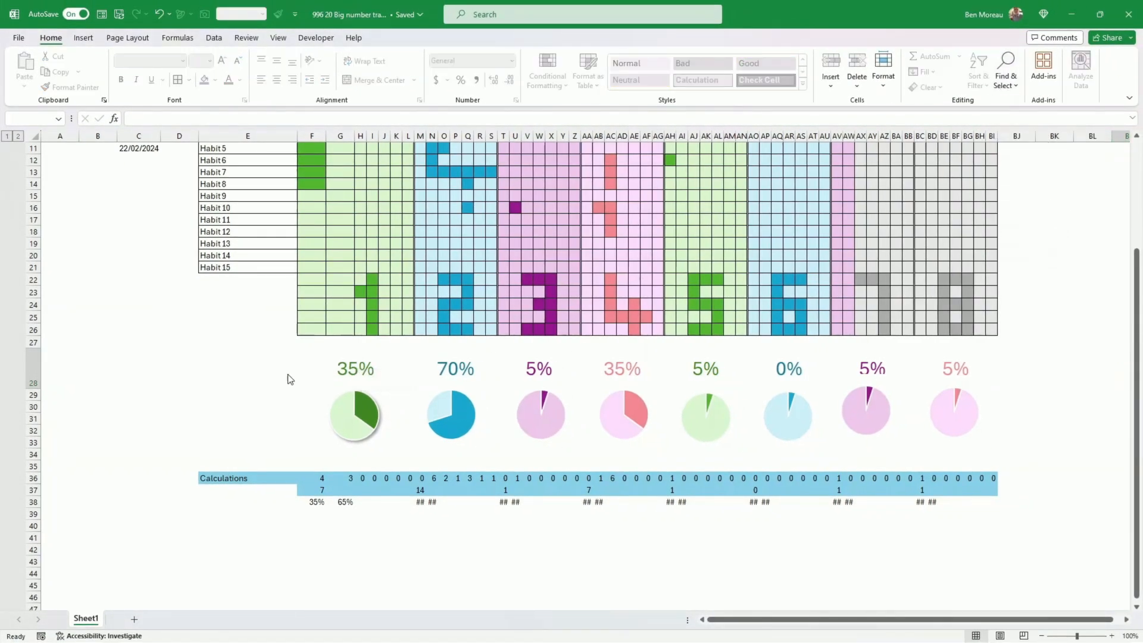
left_click_drag(289, 379, 1080, 465)
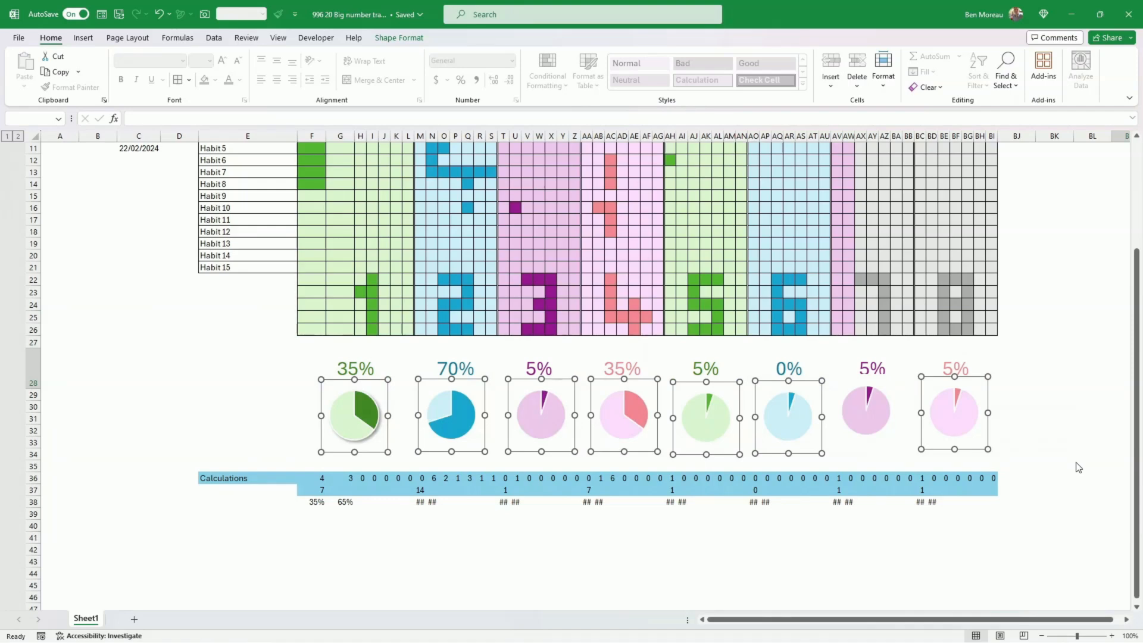
left_click_drag(292, 358, 1039, 463)
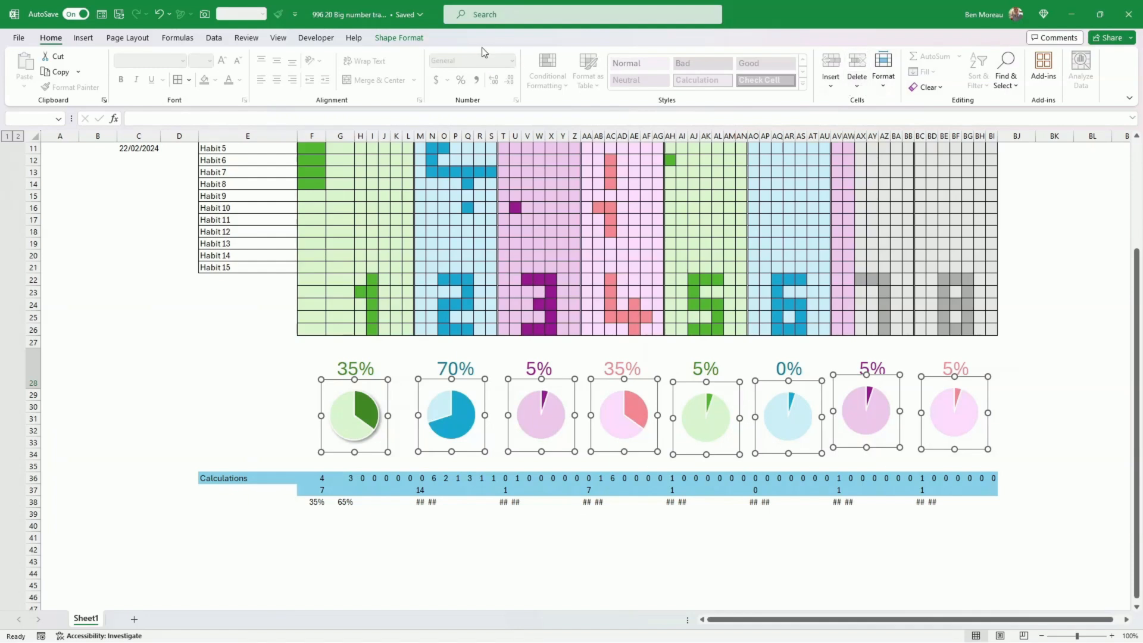
left_click(399, 38)
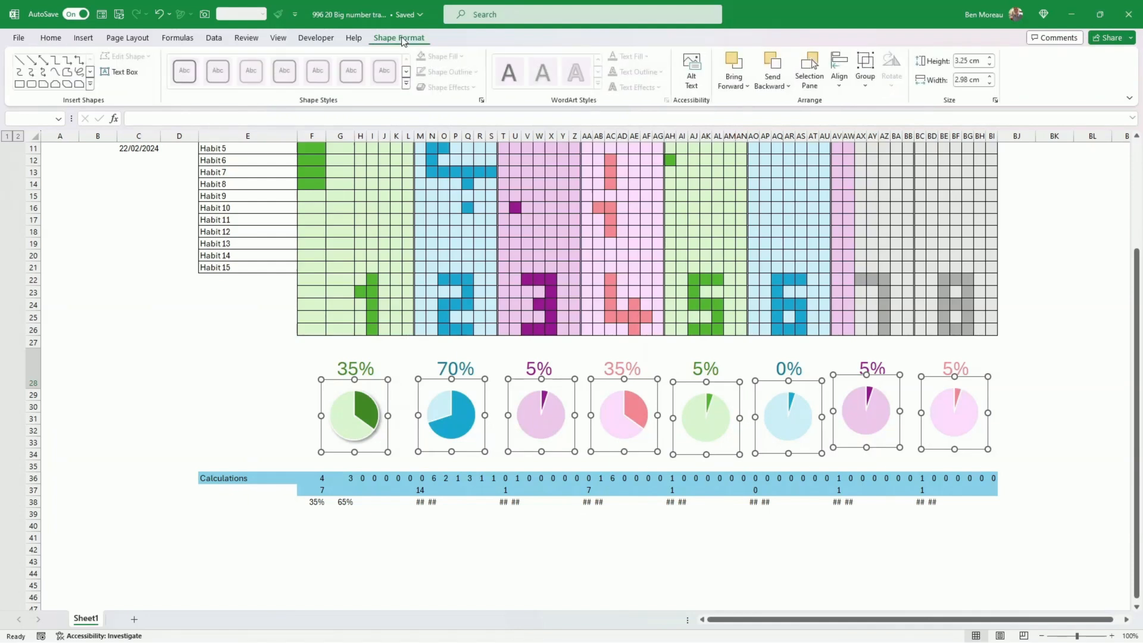
left_click(848, 91)
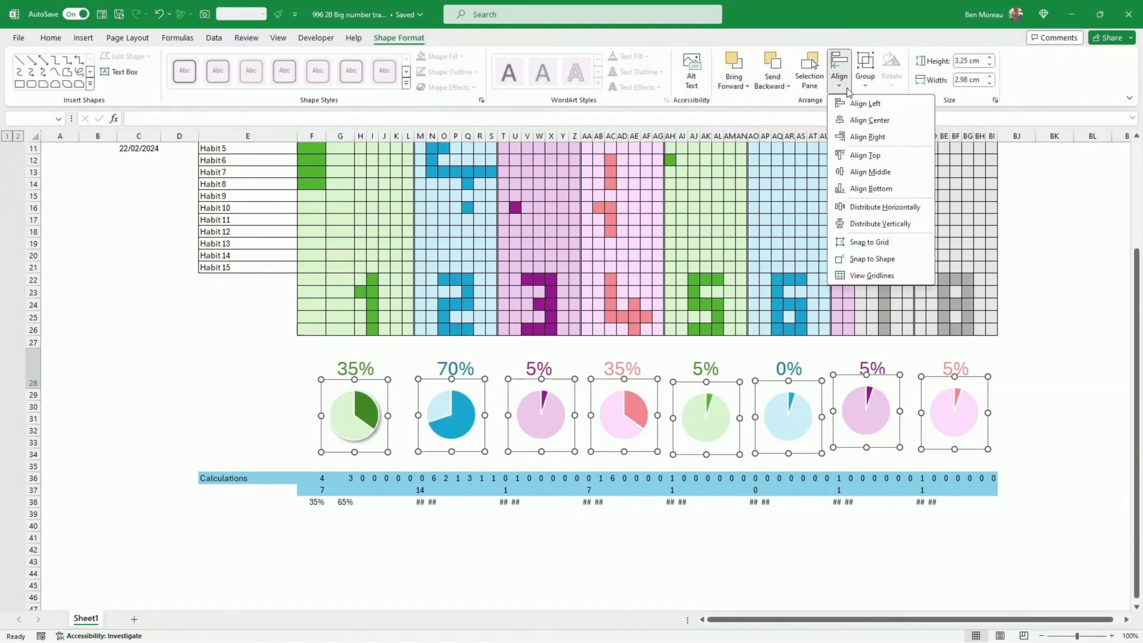
left_click(903, 177)
left_click(1042, 391)
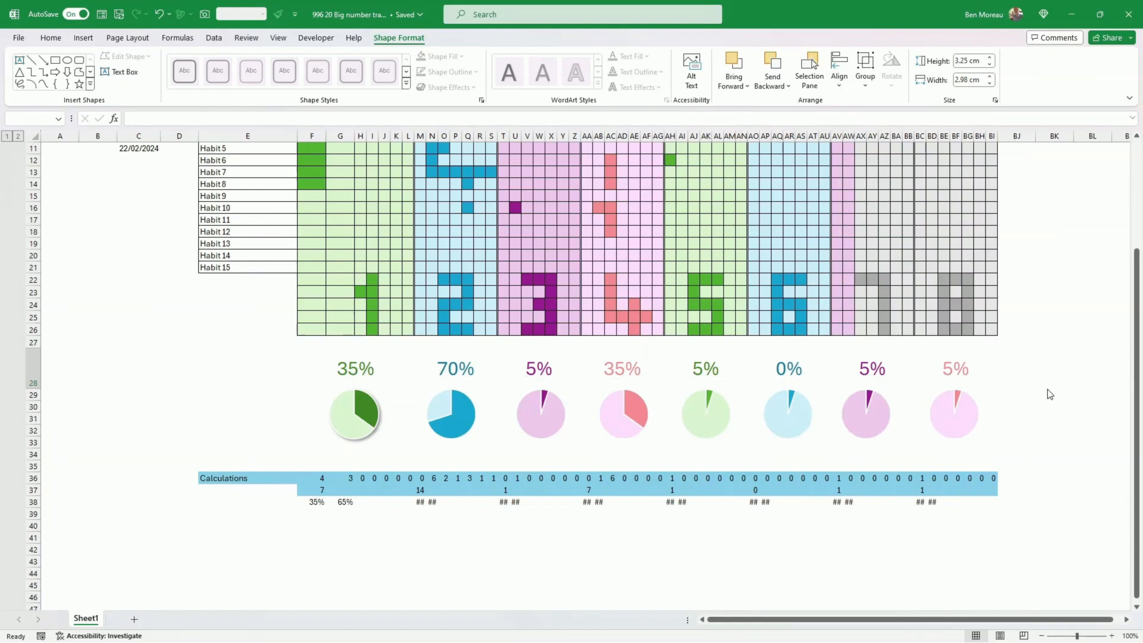
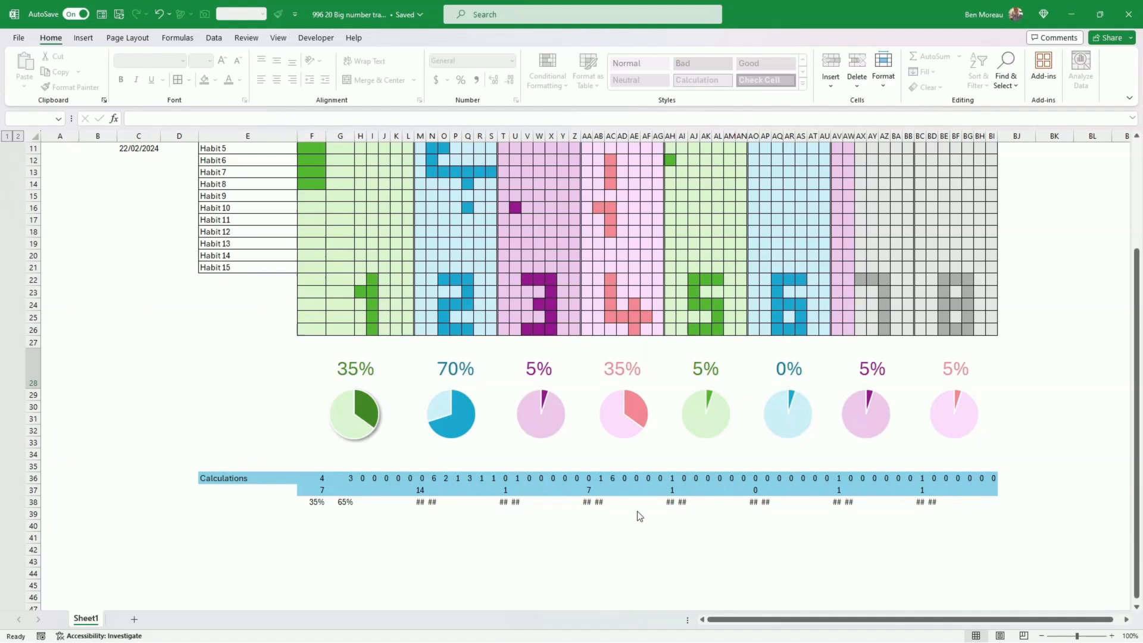
Fill the COUNTA formula from M36 across the calculations row to BI36, replacing the typed test values.
left_click(528, 525)
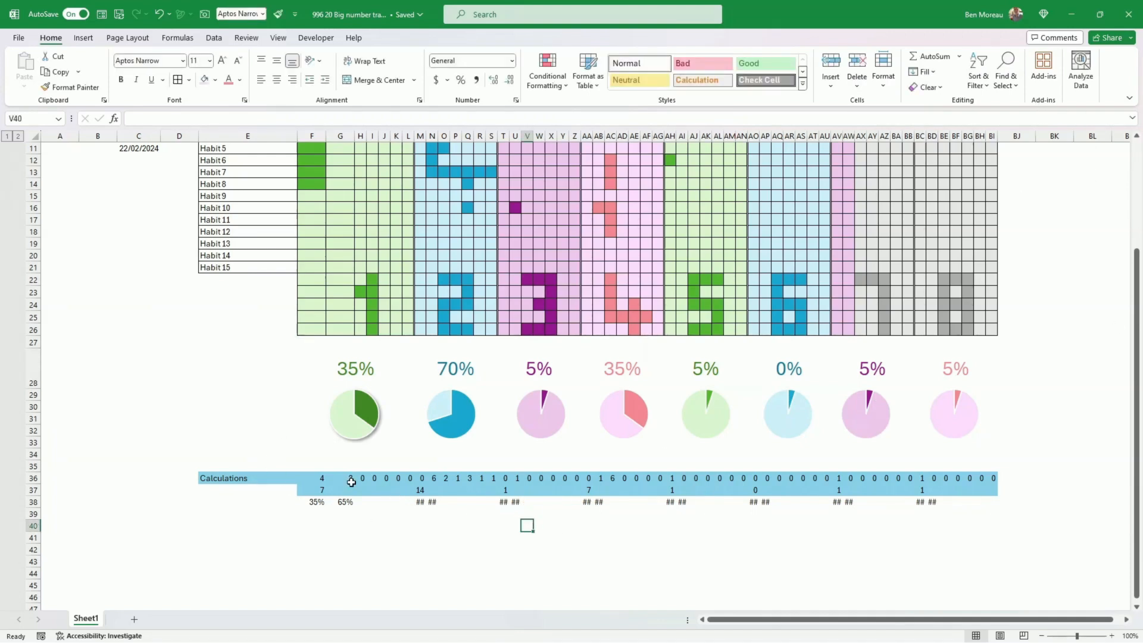
left_click(330, 479)
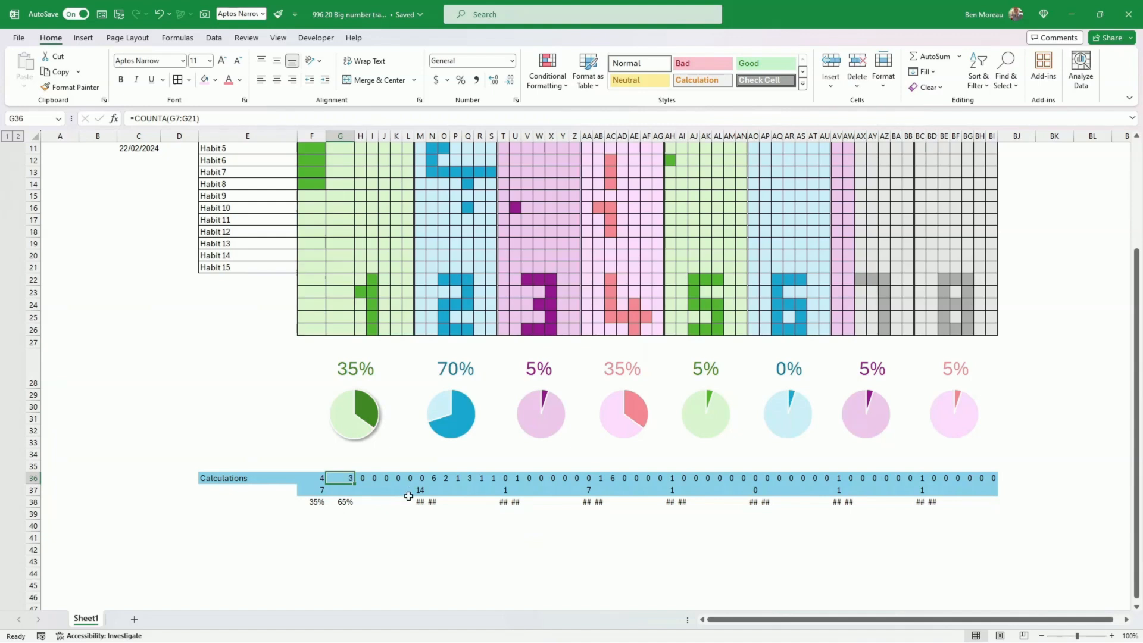
left_click(423, 478)
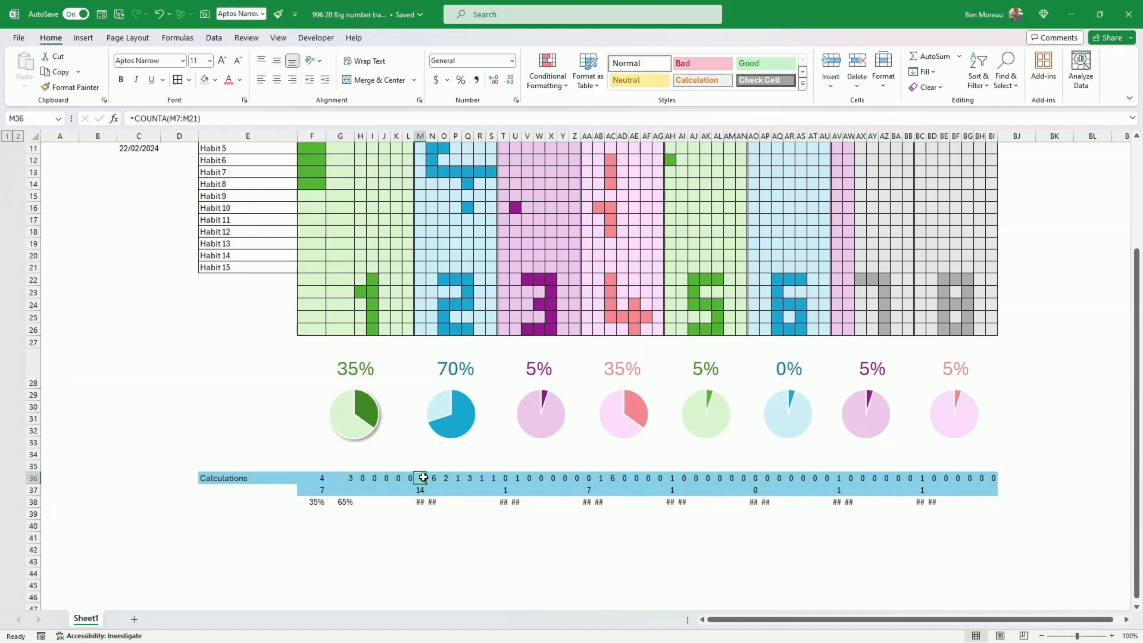
left_click_drag(426, 482, 994, 481)
left_click(960, 545)
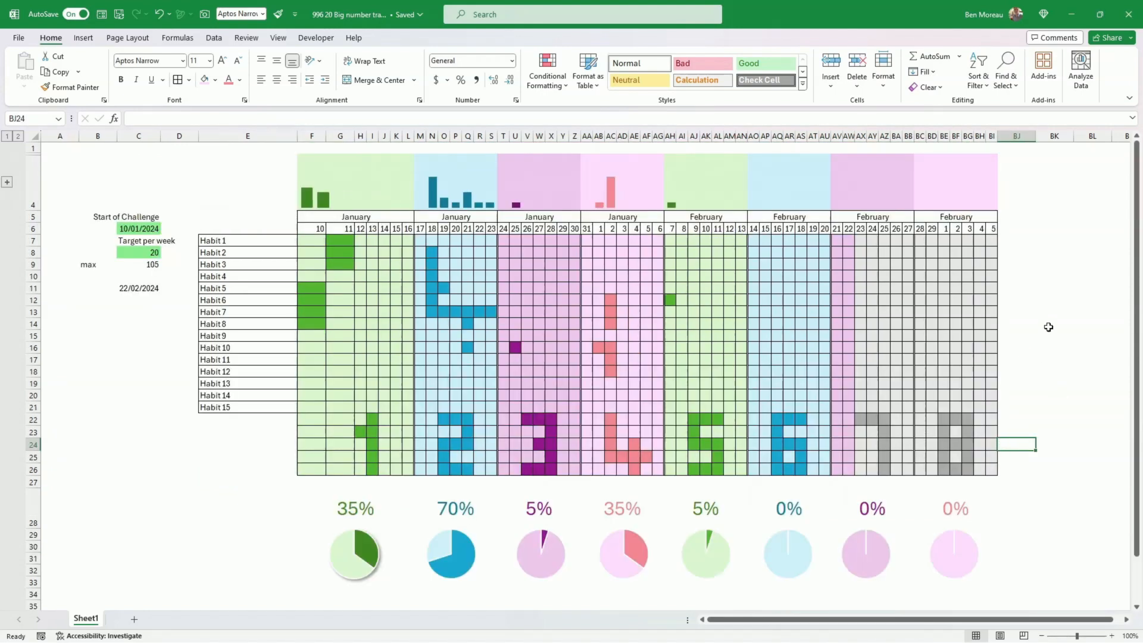
left_click(1047, 320)
scroll(1040, 273, "down", 4)
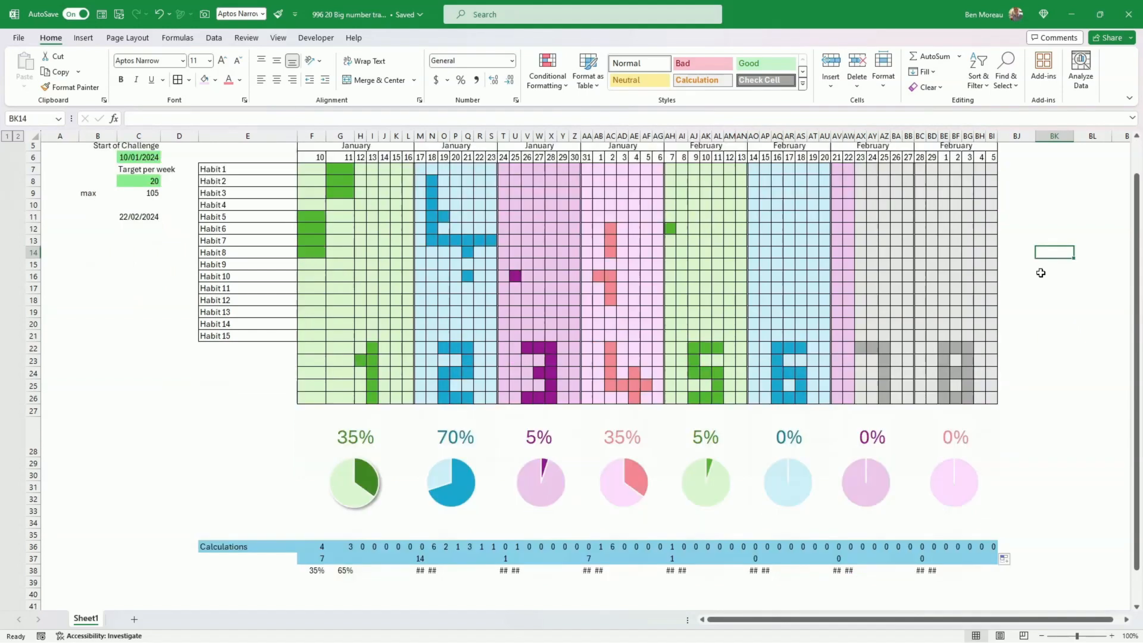
left_click_drag(234, 477, 872, 499)
left_click(825, 558)
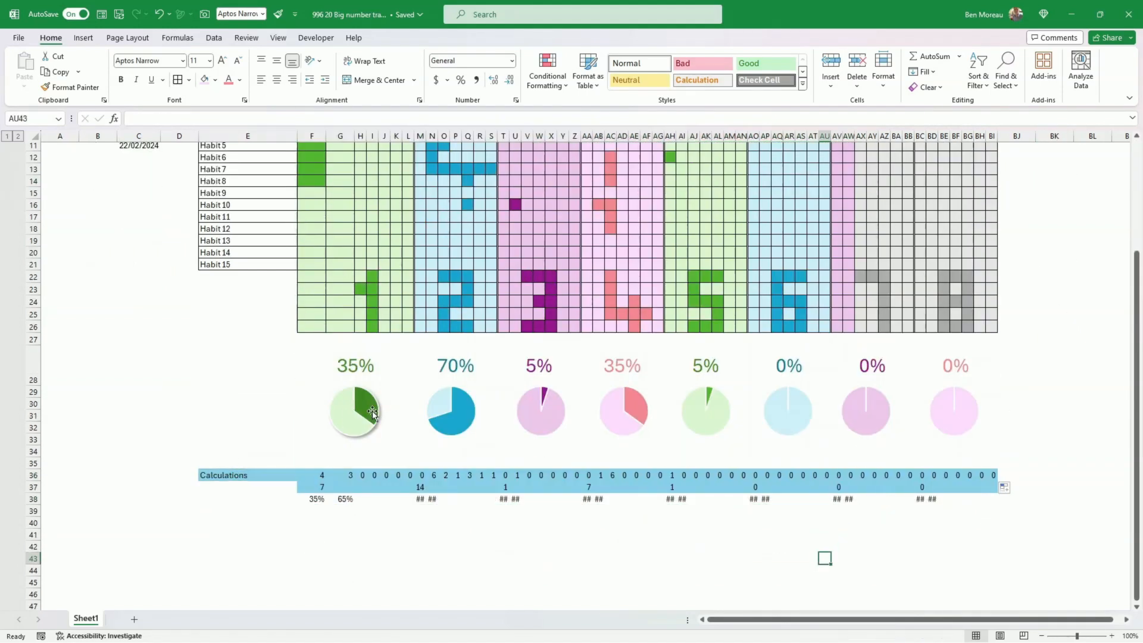
Set the week one pie chart to show data in hidden rows and columns.
mouse_move(362, 418)
right_click(353, 415)
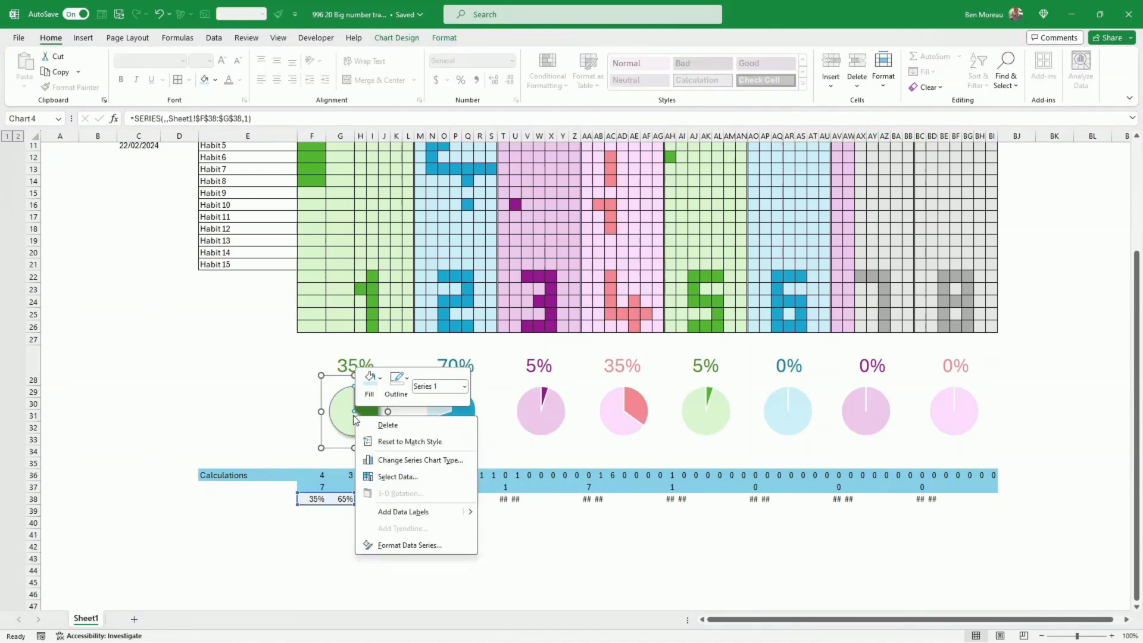
left_click(394, 476)
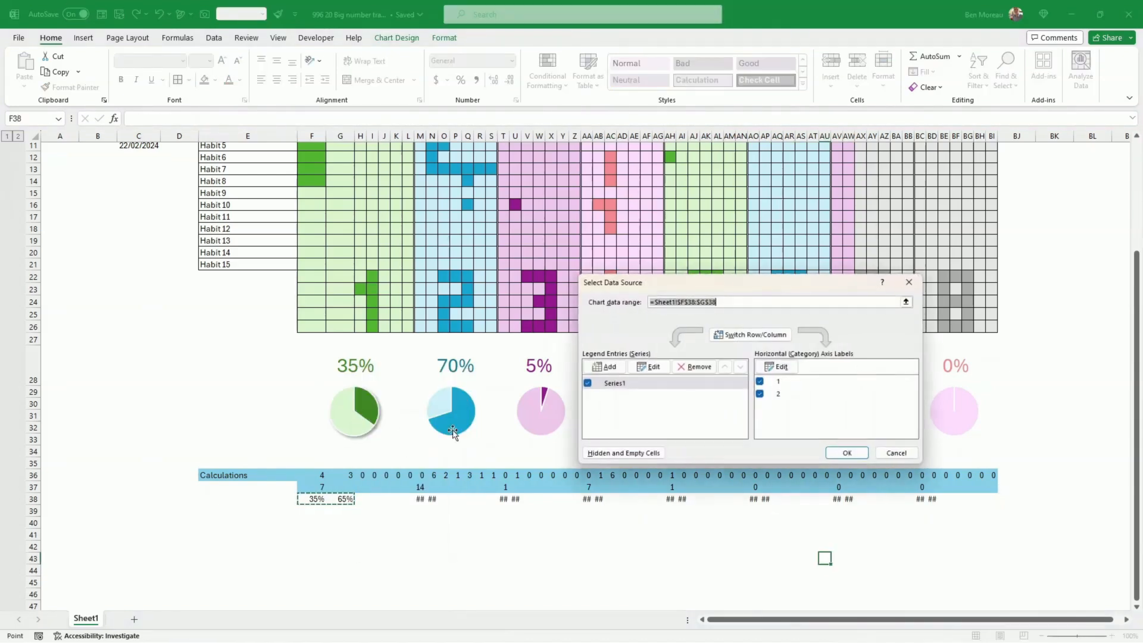
left_click(607, 455)
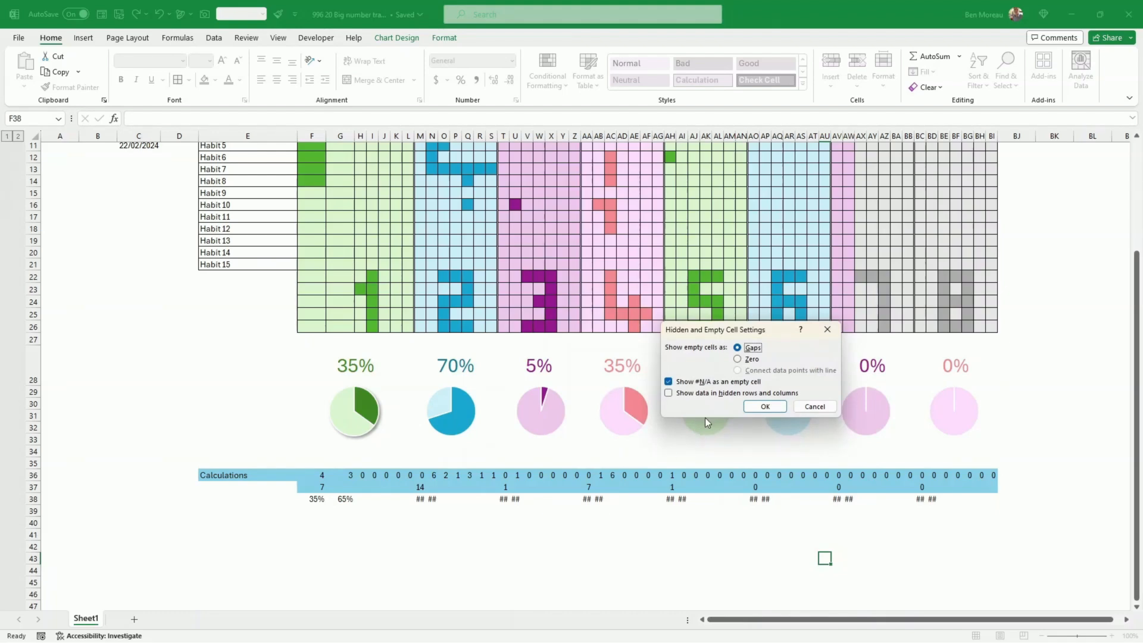
left_click(668, 393)
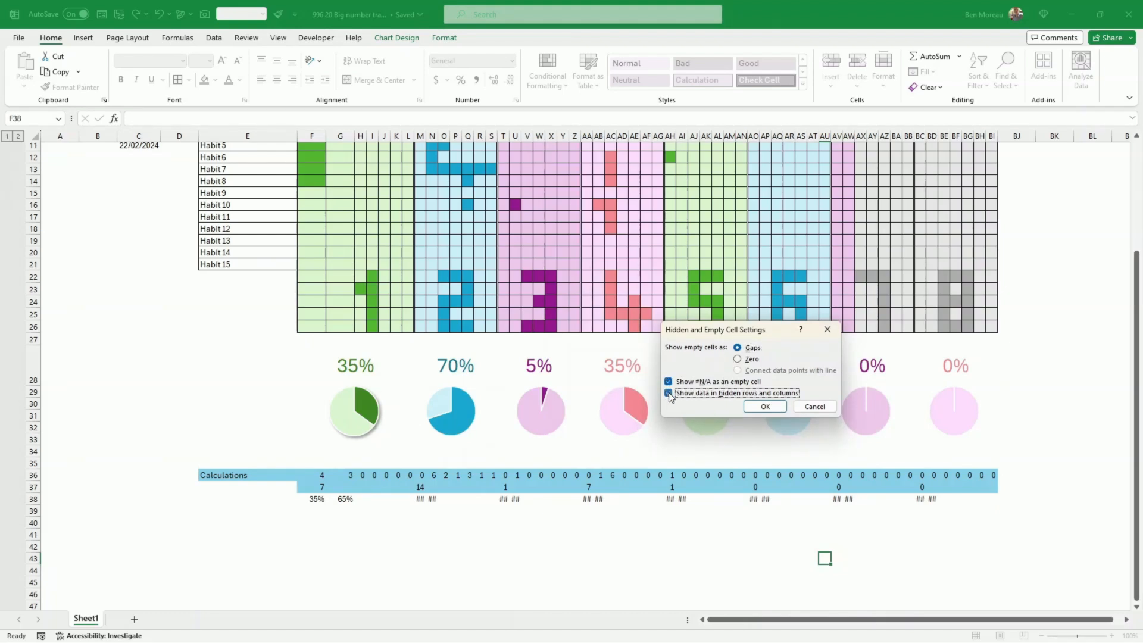
left_click(764, 407)
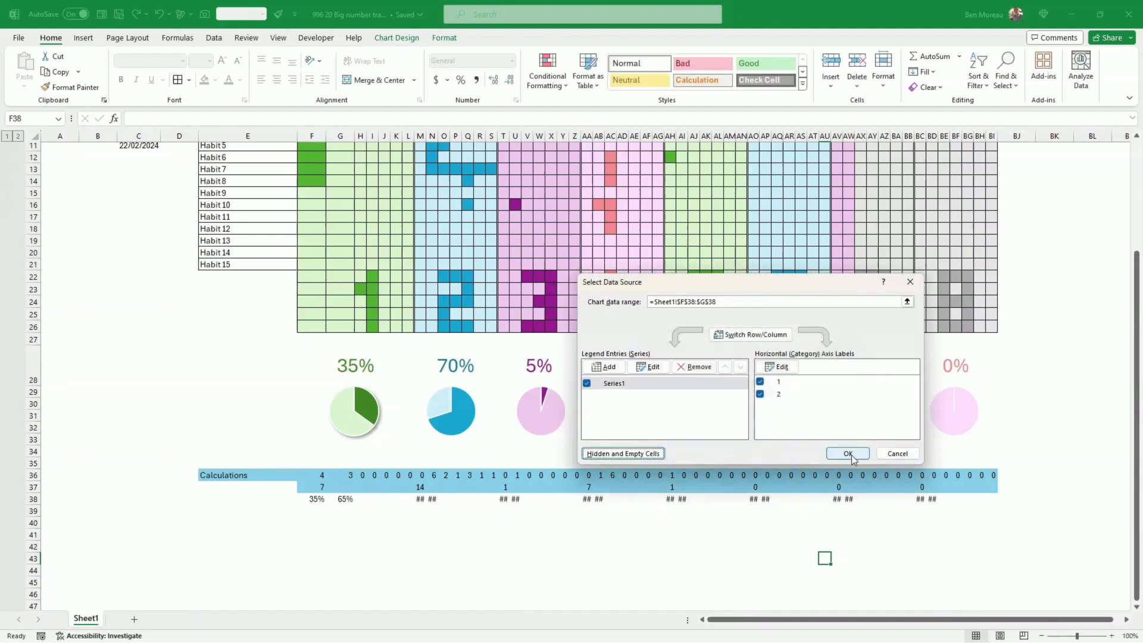
left_click(848, 453)
left_click(794, 546)
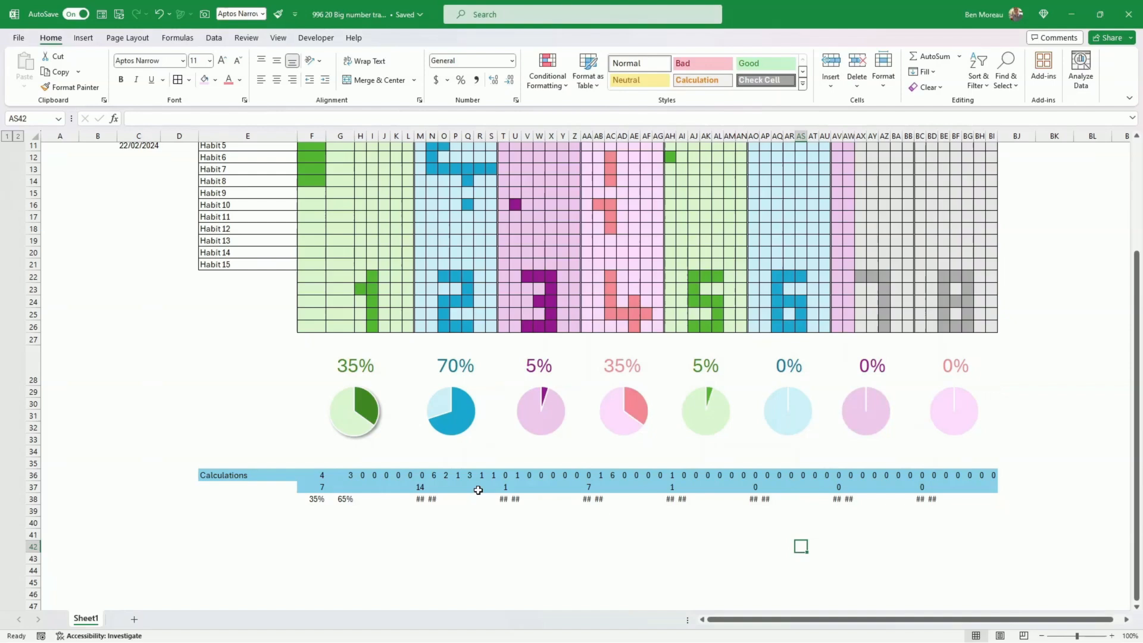
Apply a shadow effect to the week two pie.
left_click(471, 427)
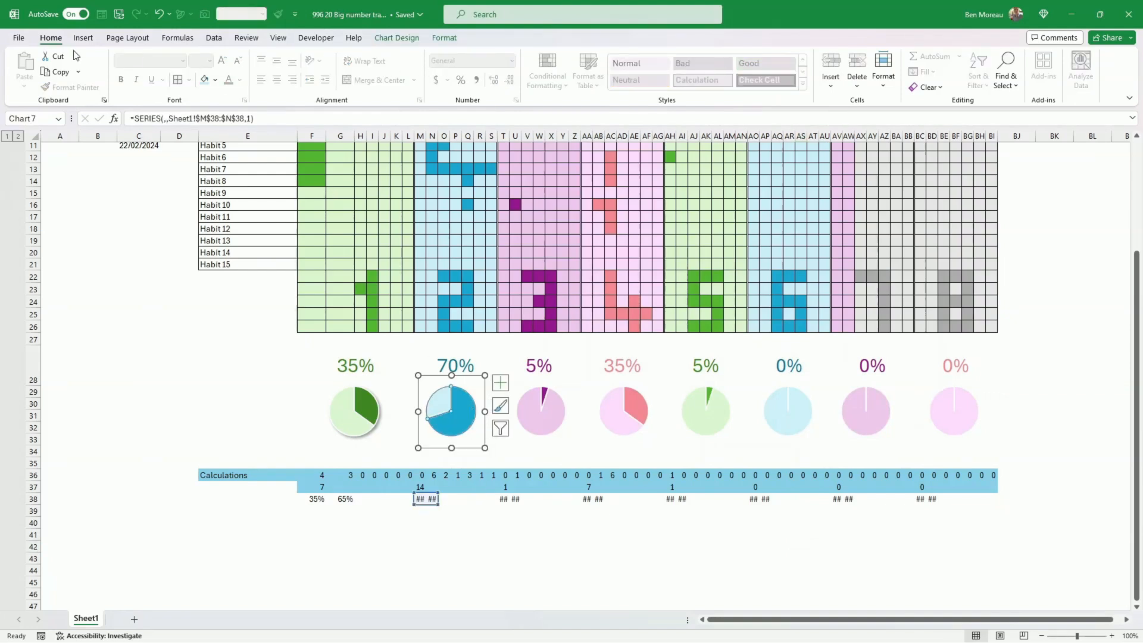
left_click(444, 38)
left_click(477, 88)
mouse_move(513, 135)
left_click(546, 206)
Apply a shadow effect to the week three and week four pies.
left_click(557, 425)
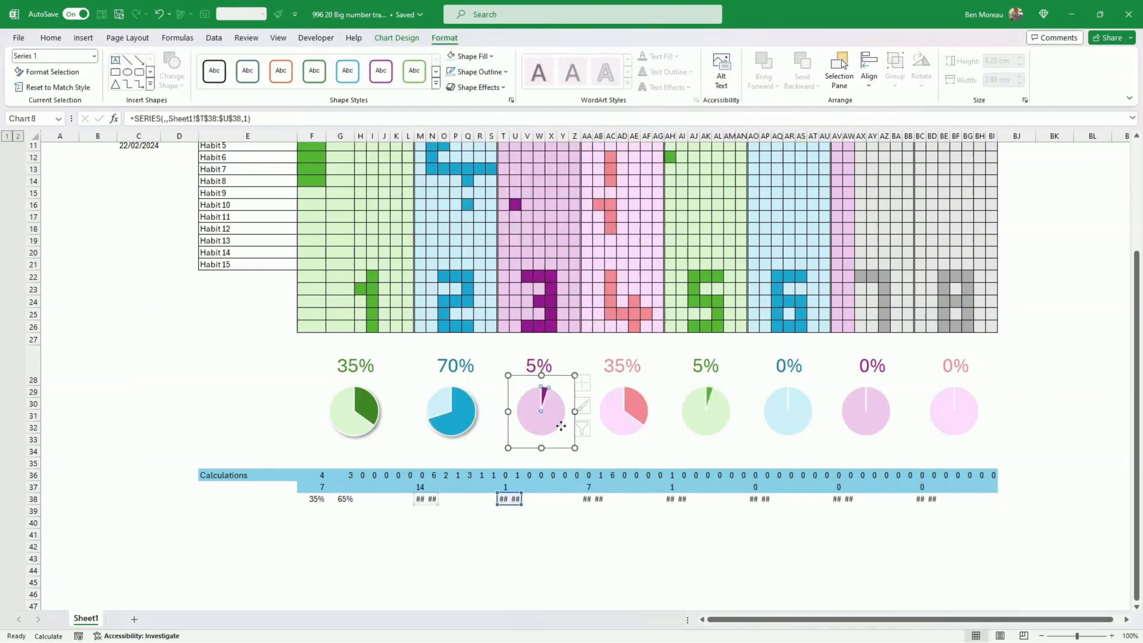
left_click(479, 88)
left_click(622, 411)
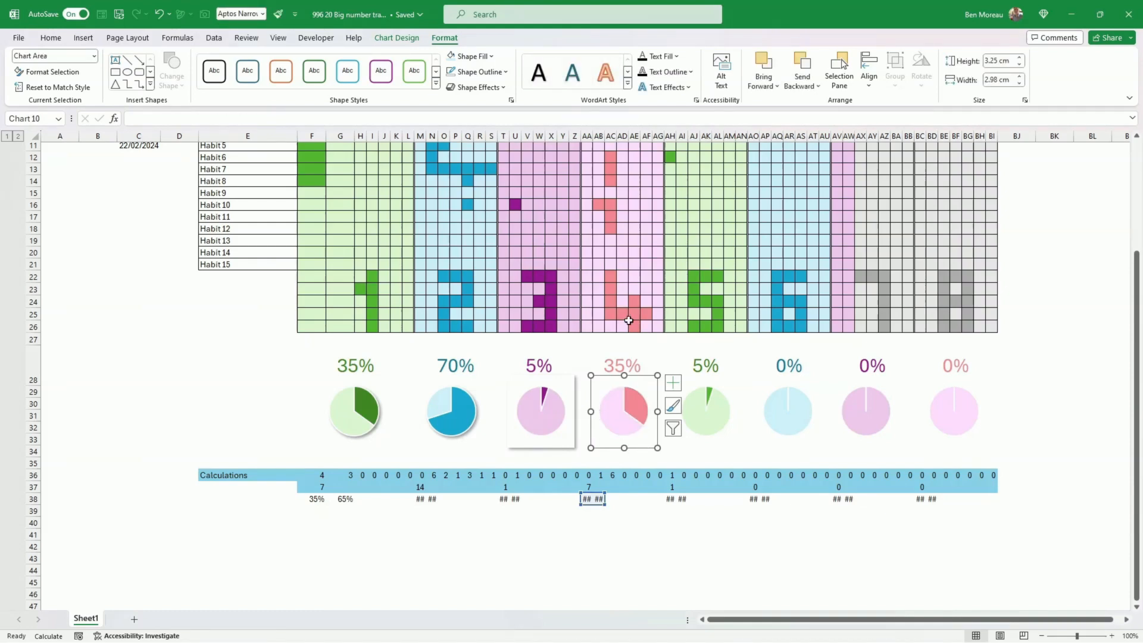
left_click(562, 463)
left_click(541, 411)
left_click(480, 88)
Apply the same shadow effect to the week five and week six pies.
left_click(706, 411)
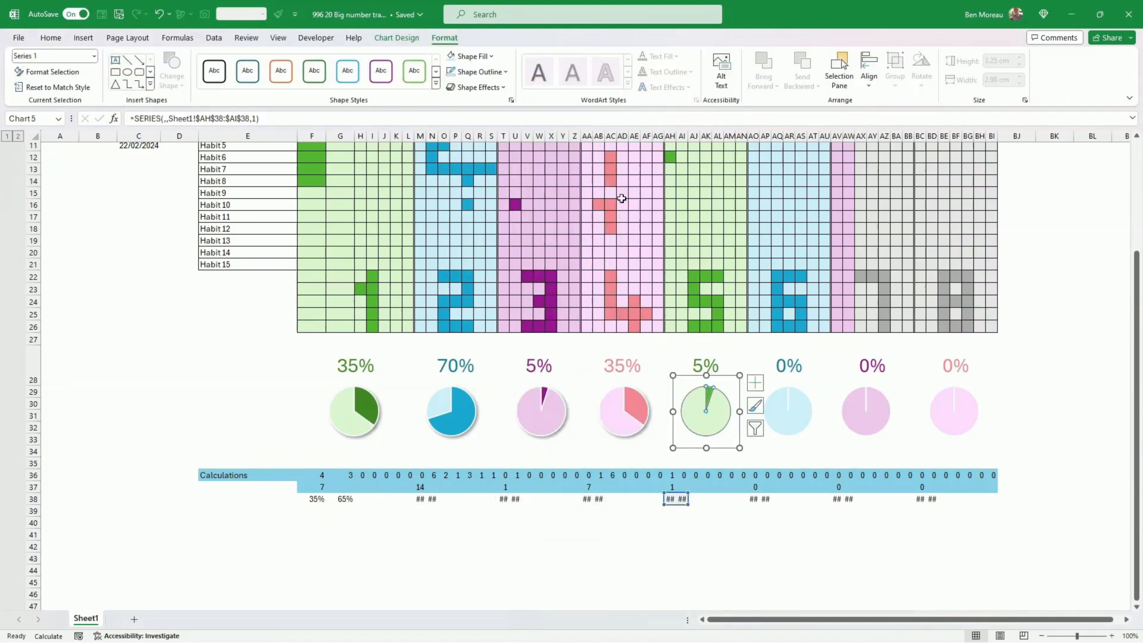
left_click(479, 88)
mouse_move(512, 136)
left_click(546, 211)
left_click(789, 411)
left_click(480, 87)
left_click(546, 211)
Apply the same shadow effect to the week seven and week eight pies.
left_click(866, 411)
left_click(480, 88)
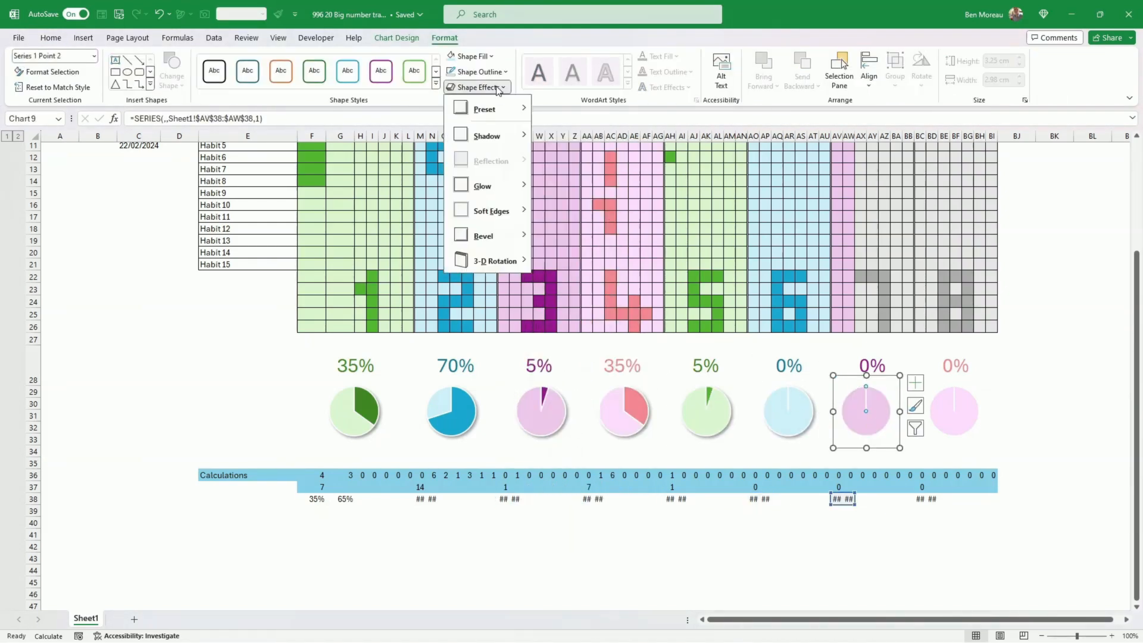
left_click(546, 211)
left_click(954, 410)
left_click(479, 88)
left_click(546, 211)
left_click(1048, 476)
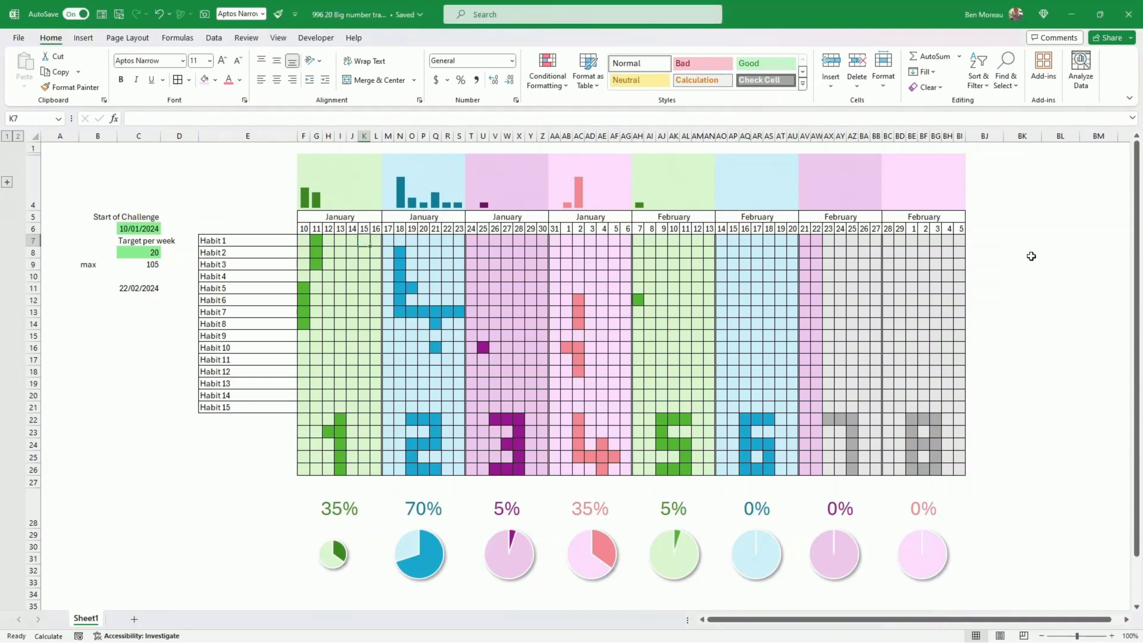
Count the Habit 1 entries in BJ7 with =COUNTA(F7:BI7) and fill the formula down to BJ21 for all 15 habits.
left_click(991, 239)
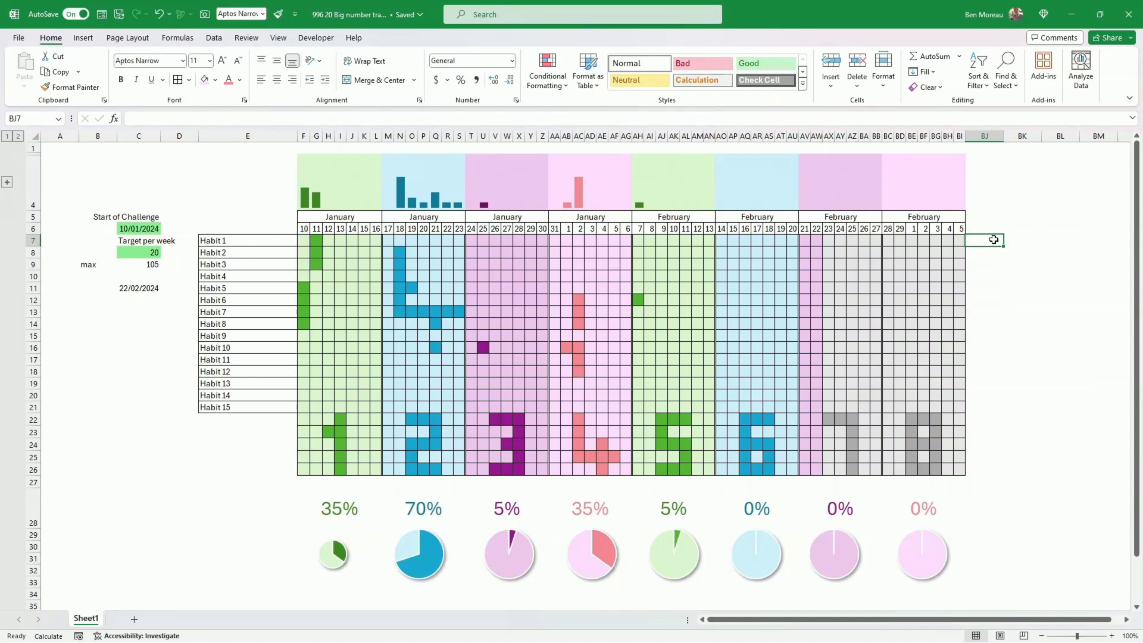
type("=co")
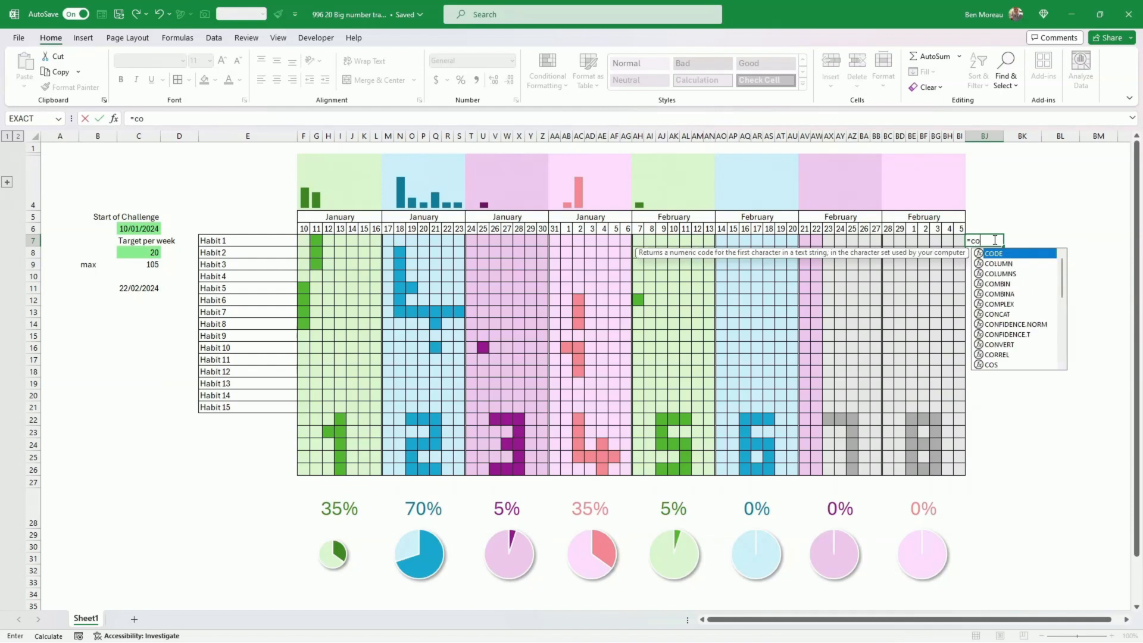
type("unta")
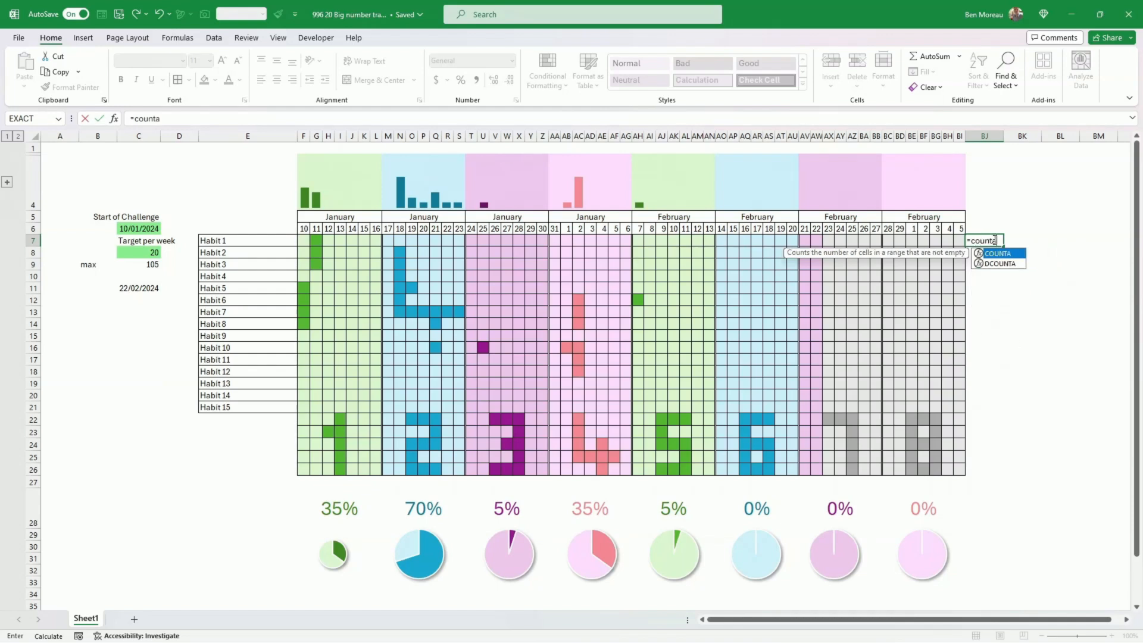
type("(")
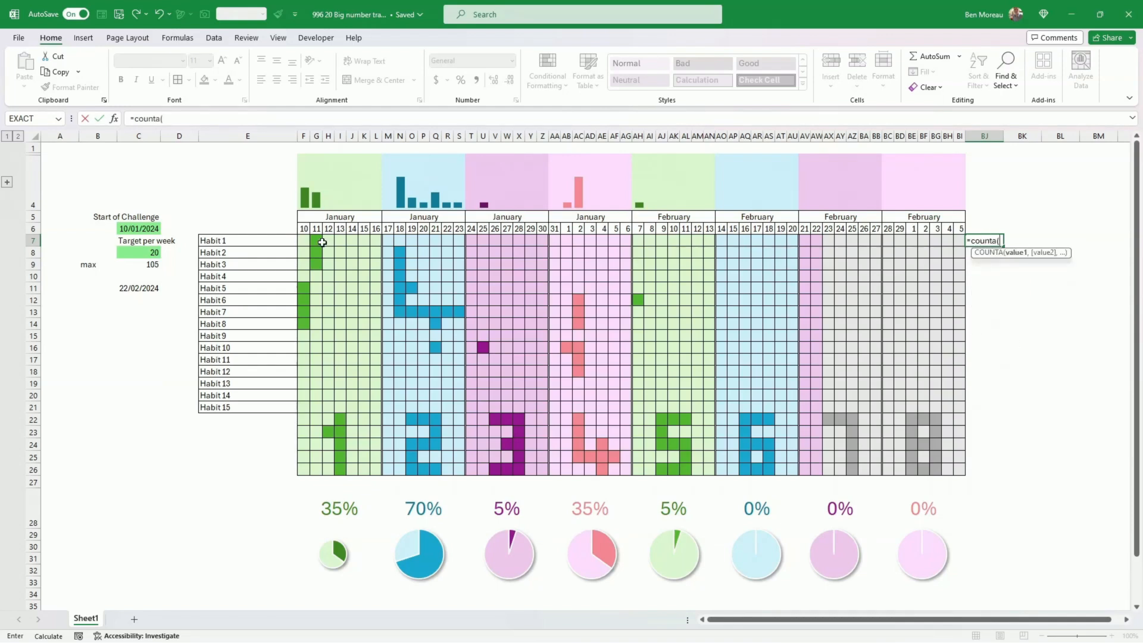
left_click_drag(309, 238, 954, 240)
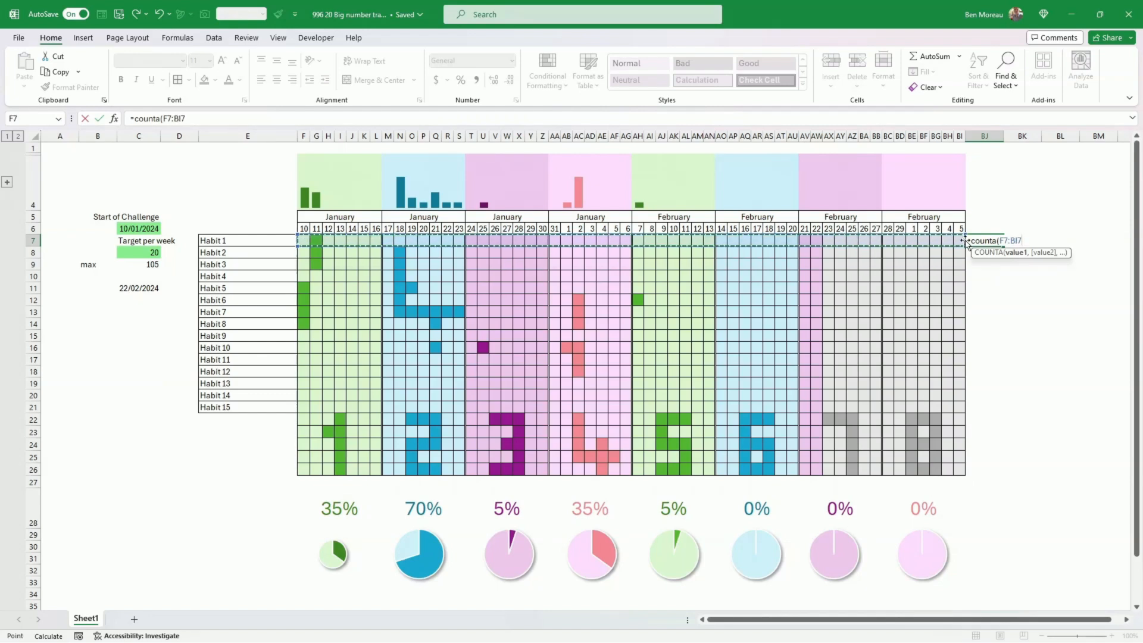
type(")")
key("Return")
left_click(966, 240)
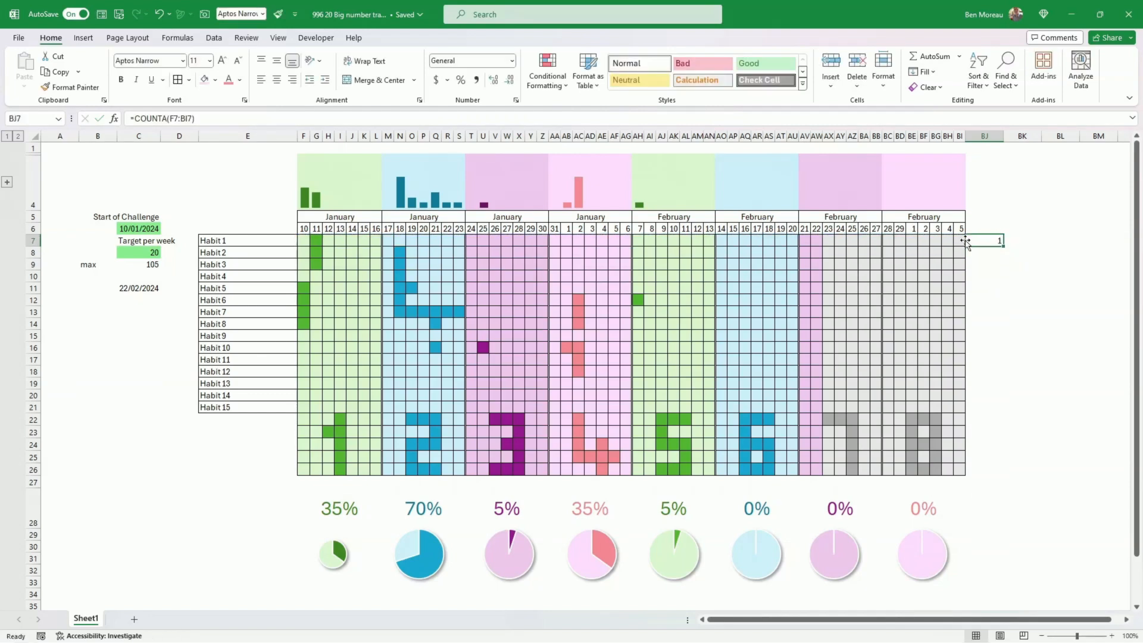
left_click_drag(1003, 248, 1005, 411)
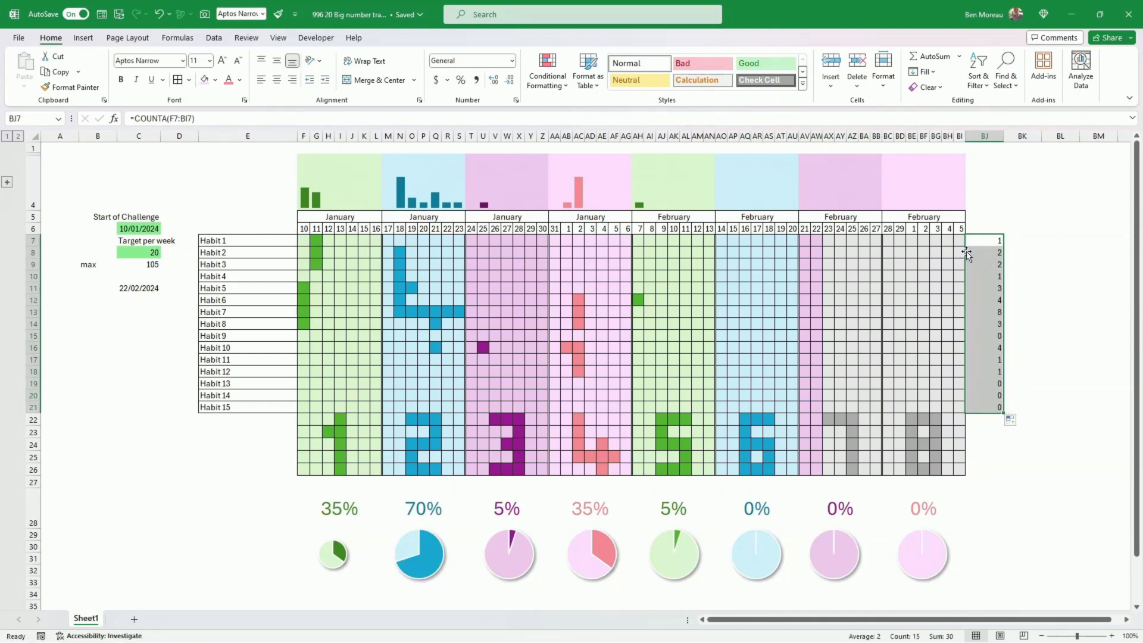
Add orange solid-fill data bars to the habit totals in BJ7:BJ21 using conditional formatting.
left_click_drag(982, 238, 999, 412)
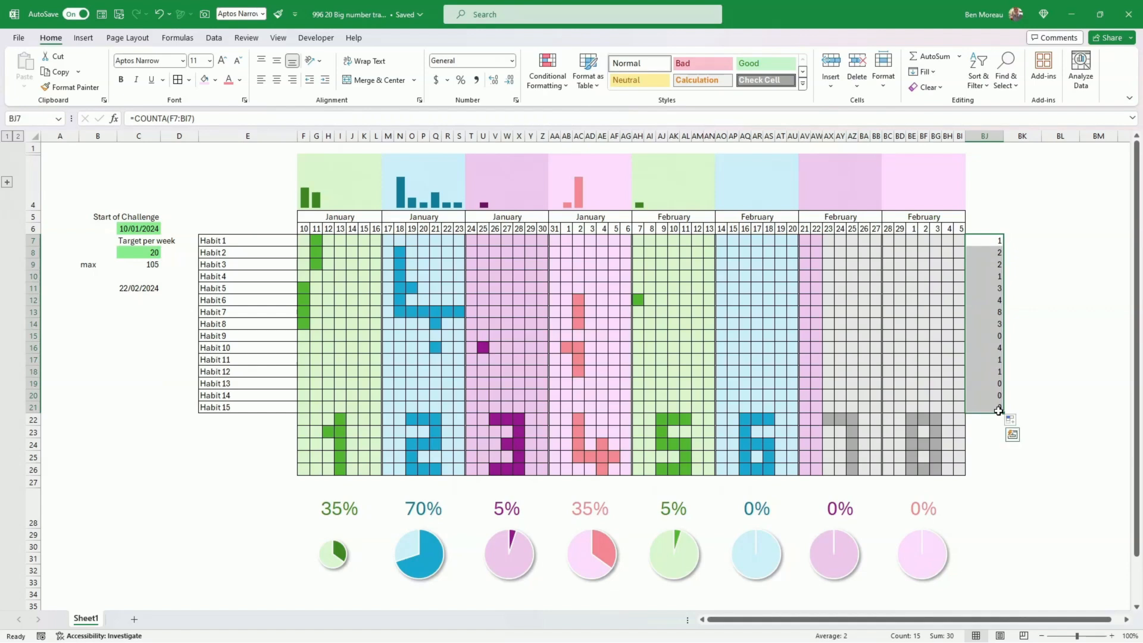
left_click(567, 90)
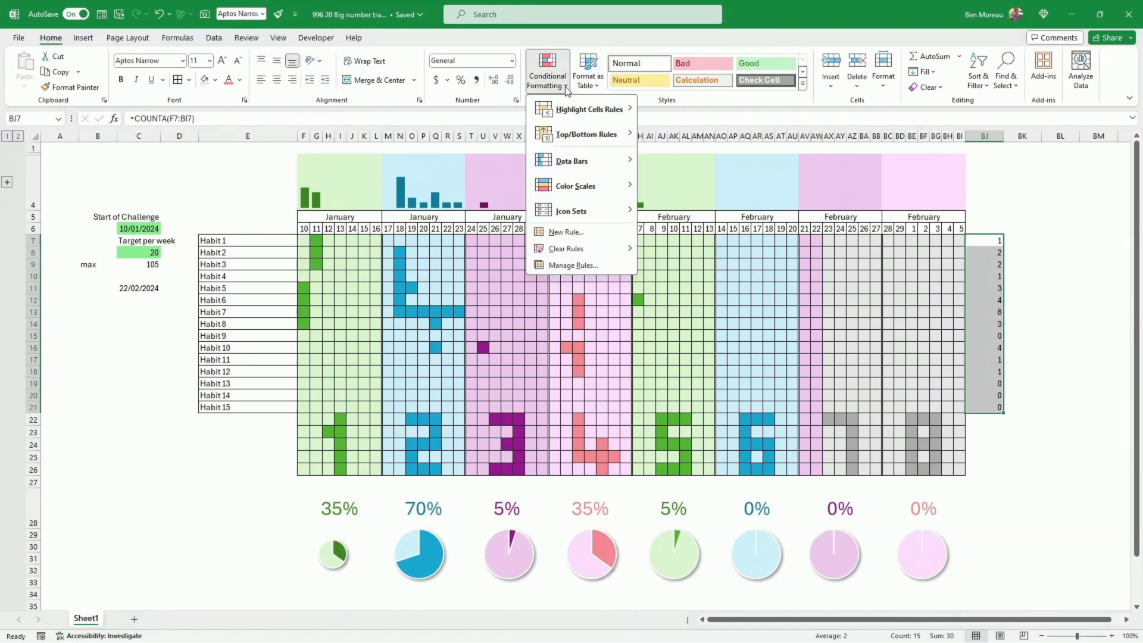
mouse_move(582, 162)
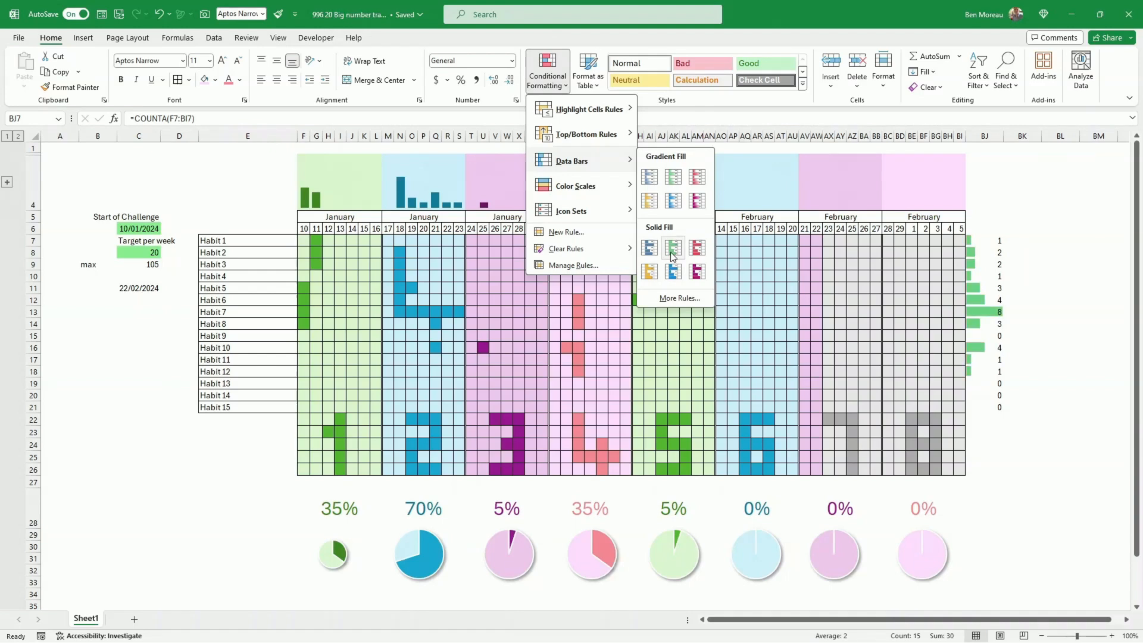
left_click(649, 273)
Apply outline and inside borders to the habit totals in BJ7:BJ21.
left_click_drag(985, 240, 994, 410)
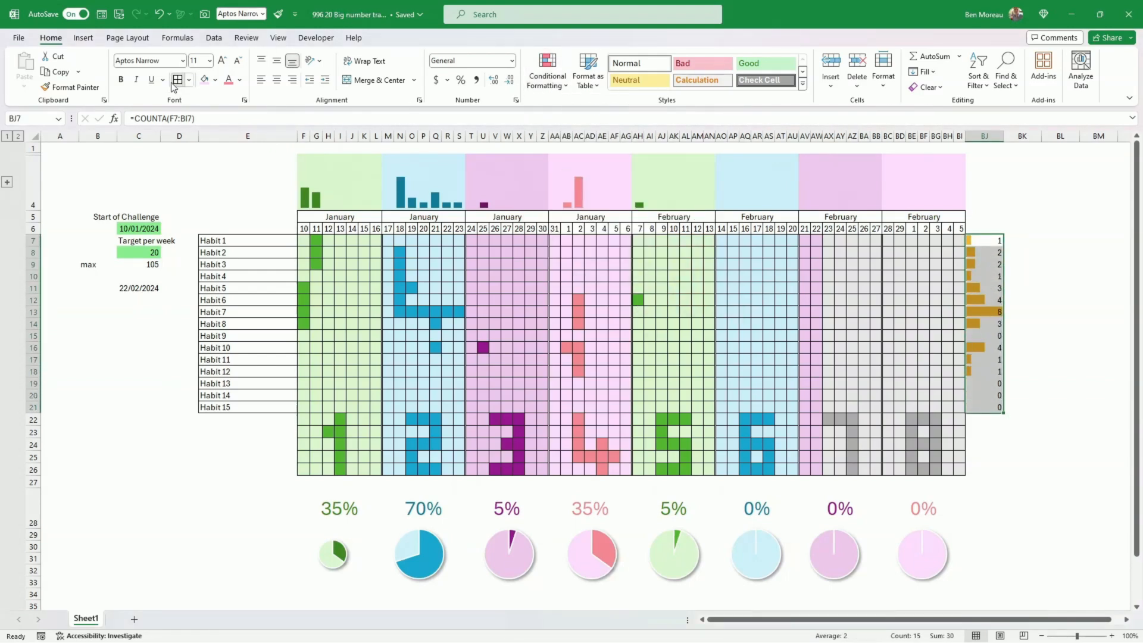
key("ctrl+1")
left_click(759, 269)
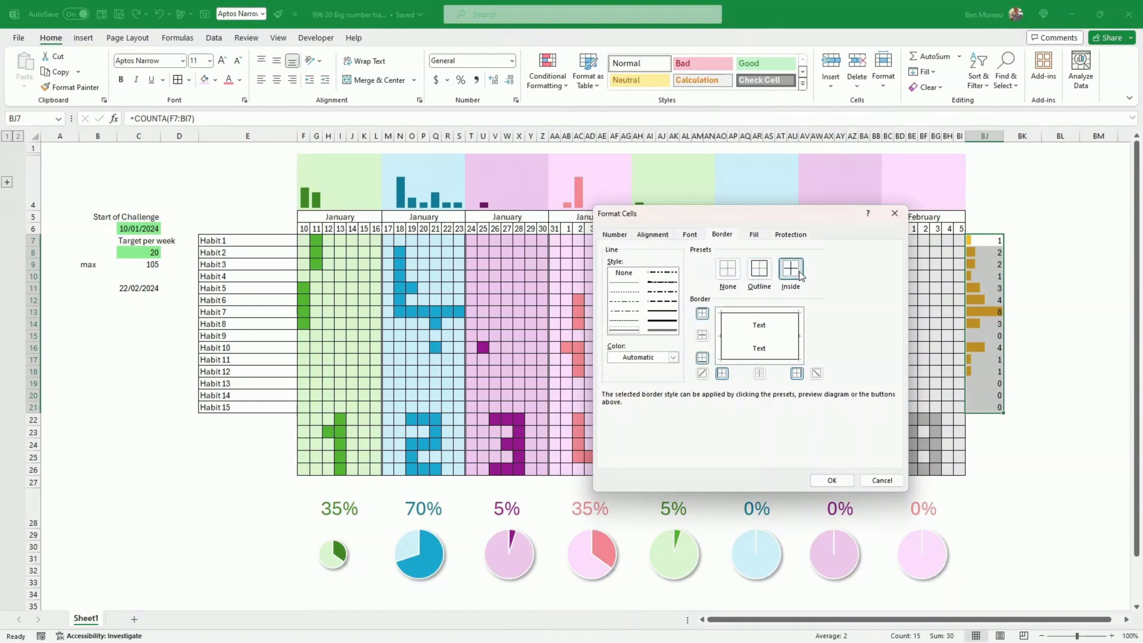
left_click(790, 269)
left_click(832, 481)
left_click(1022, 457)
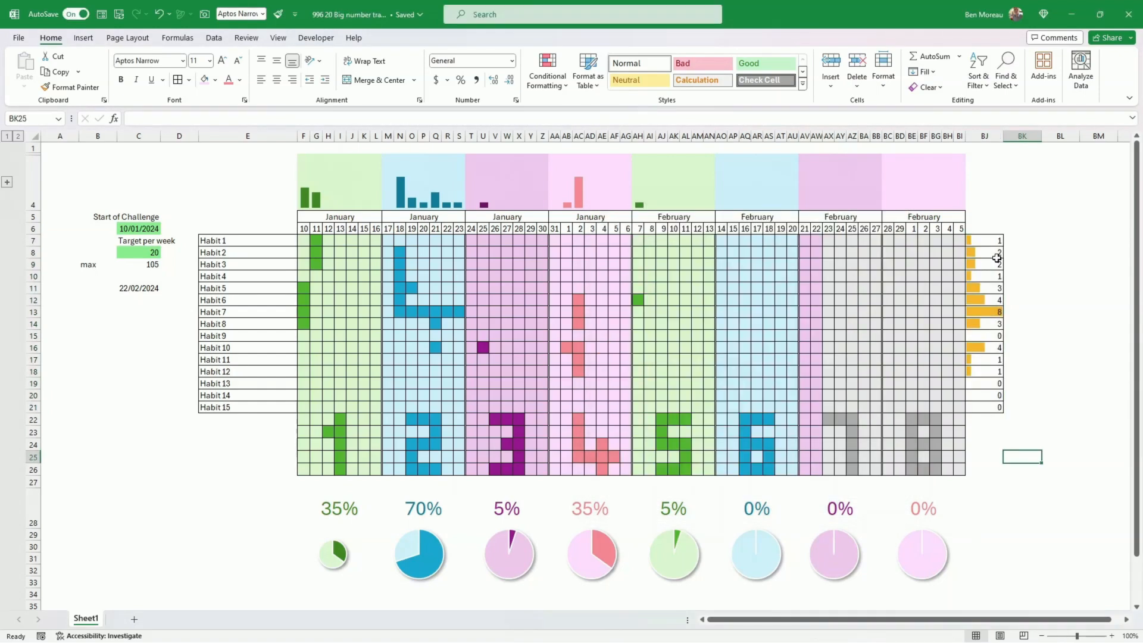
Review the colour sets available for the workbook theme.
left_click(533, 276)
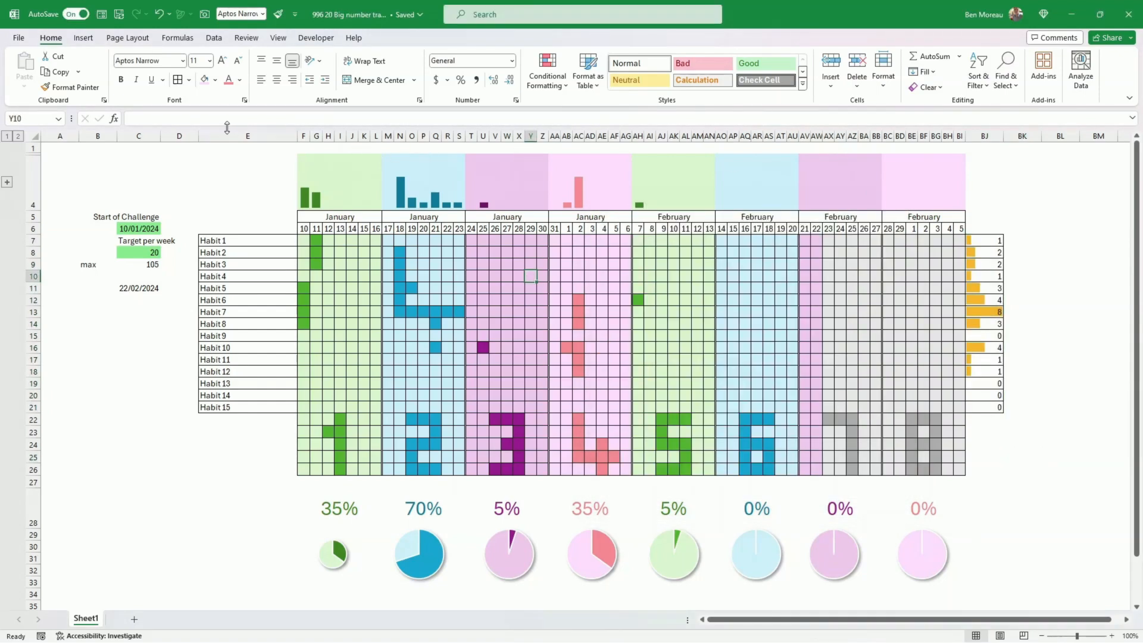
left_click(127, 38)
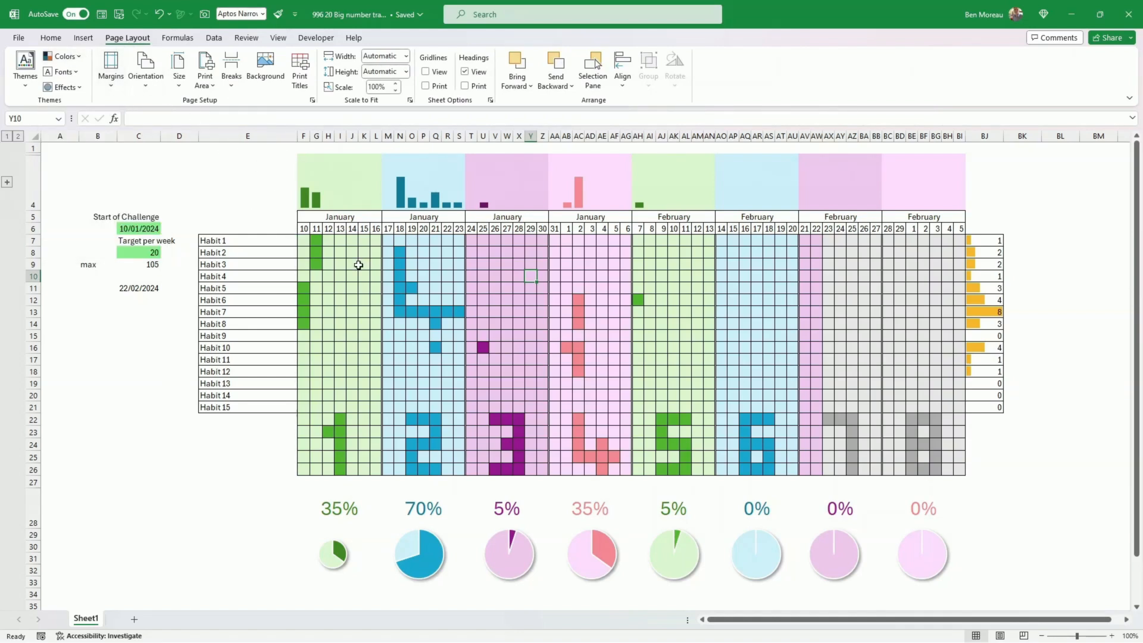
left_click(51, 38)
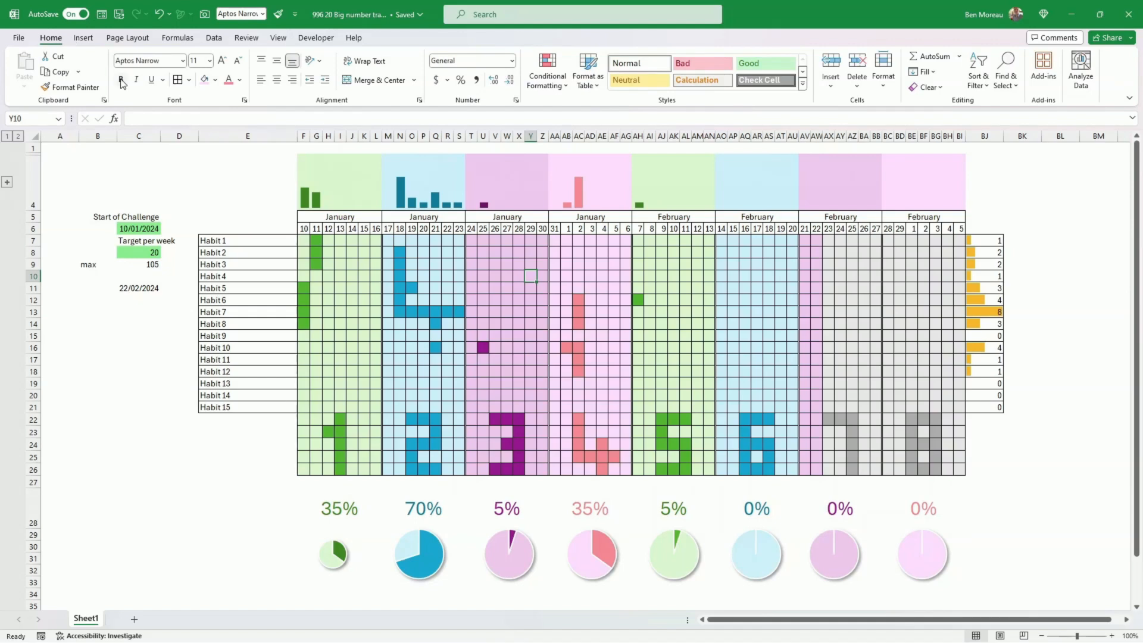
left_click(127, 38)
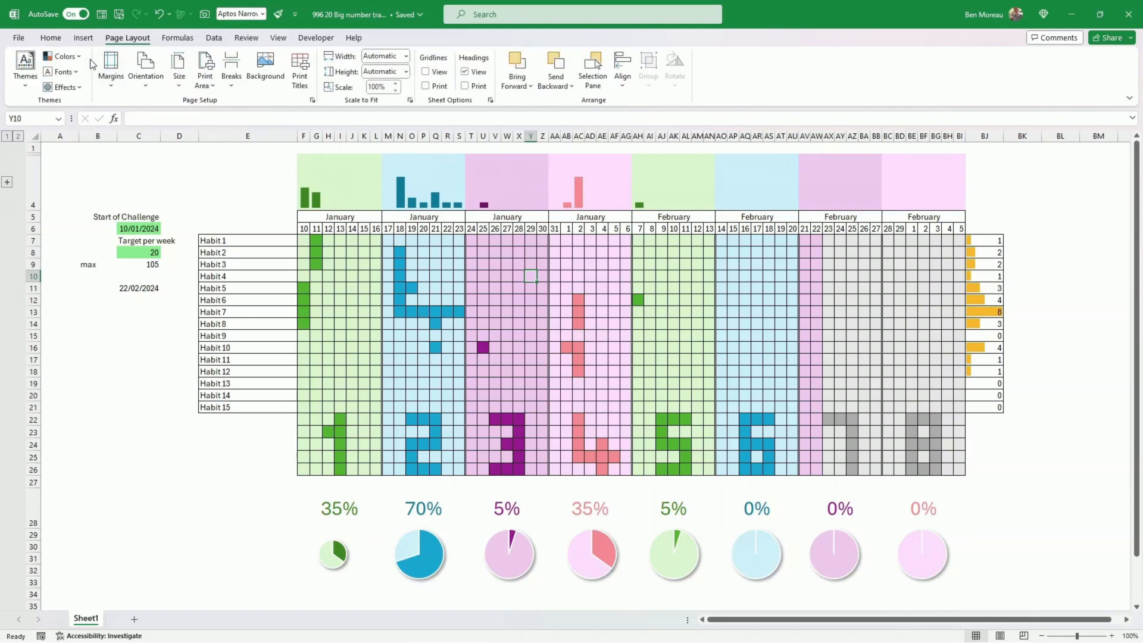
left_click(83, 60)
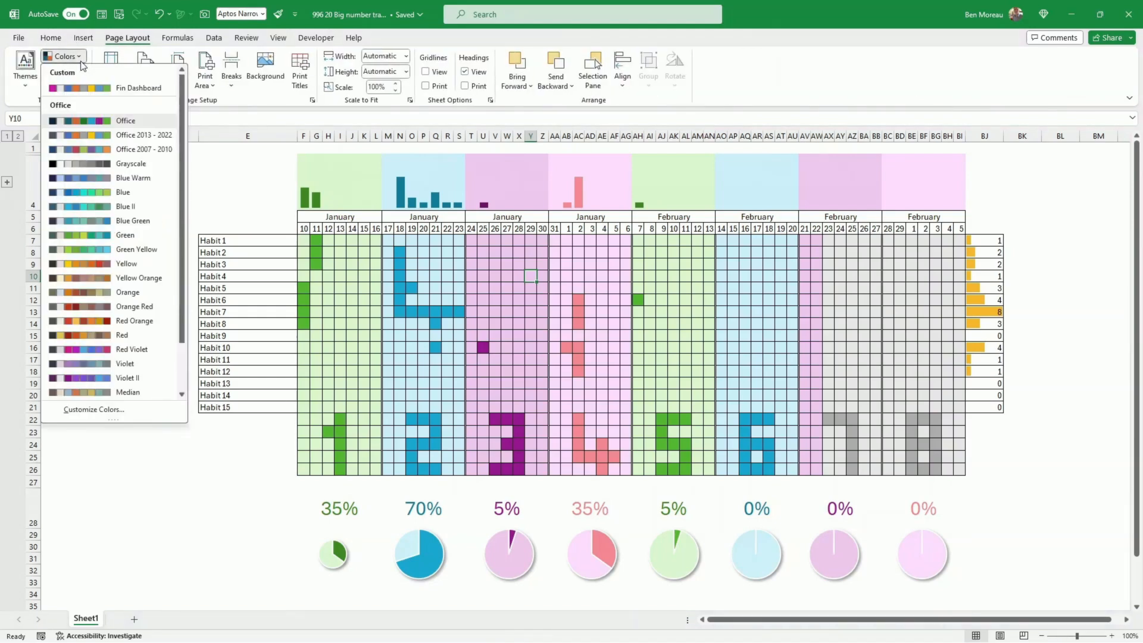
left_click(494, 37)
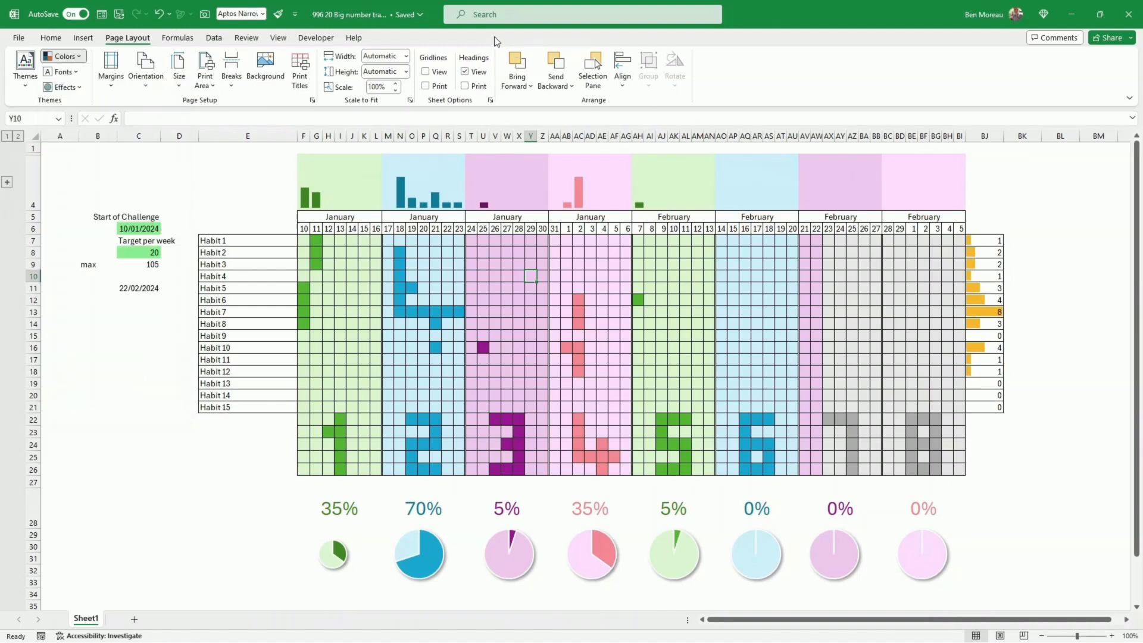
Examine the theme and standard fill colours offered for a calendar cell and for the week four block.
left_click(51, 38)
left_click(215, 80)
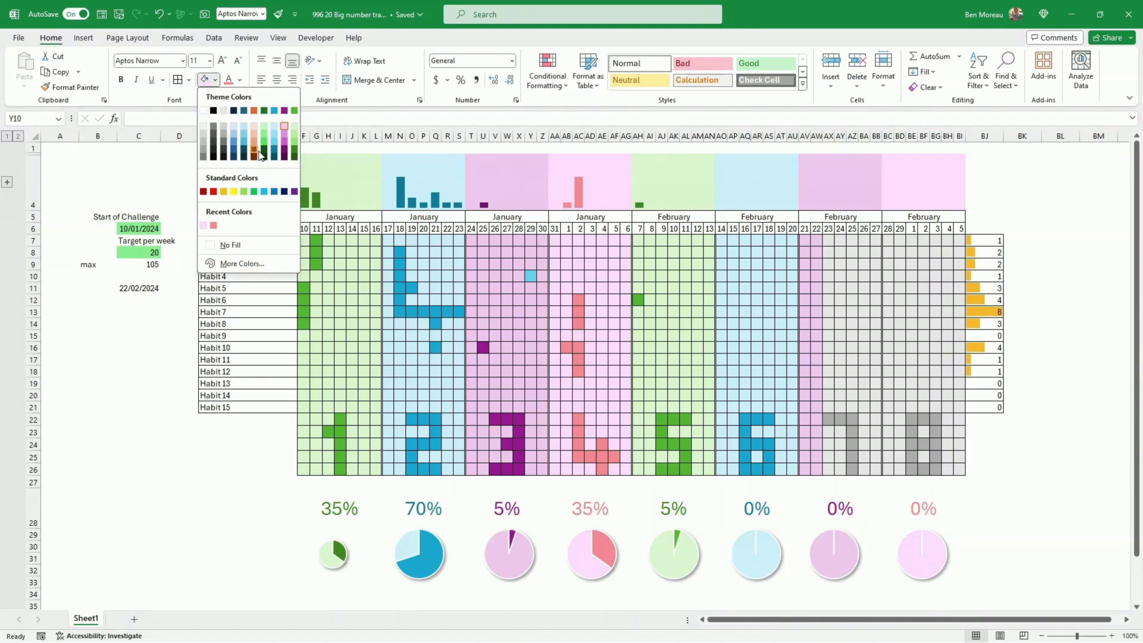
left_click(537, 275)
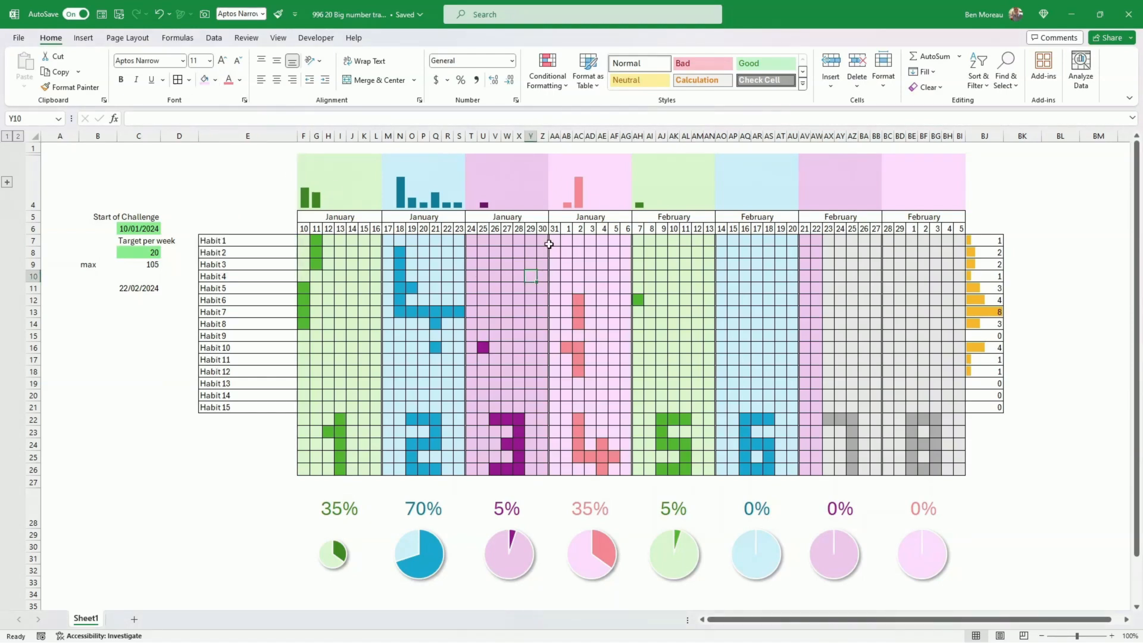
mouse_move(552, 239)
left_mouse_down()
mouse_move(586, 244)
mouse_move(613, 446)
left_mouse_up()
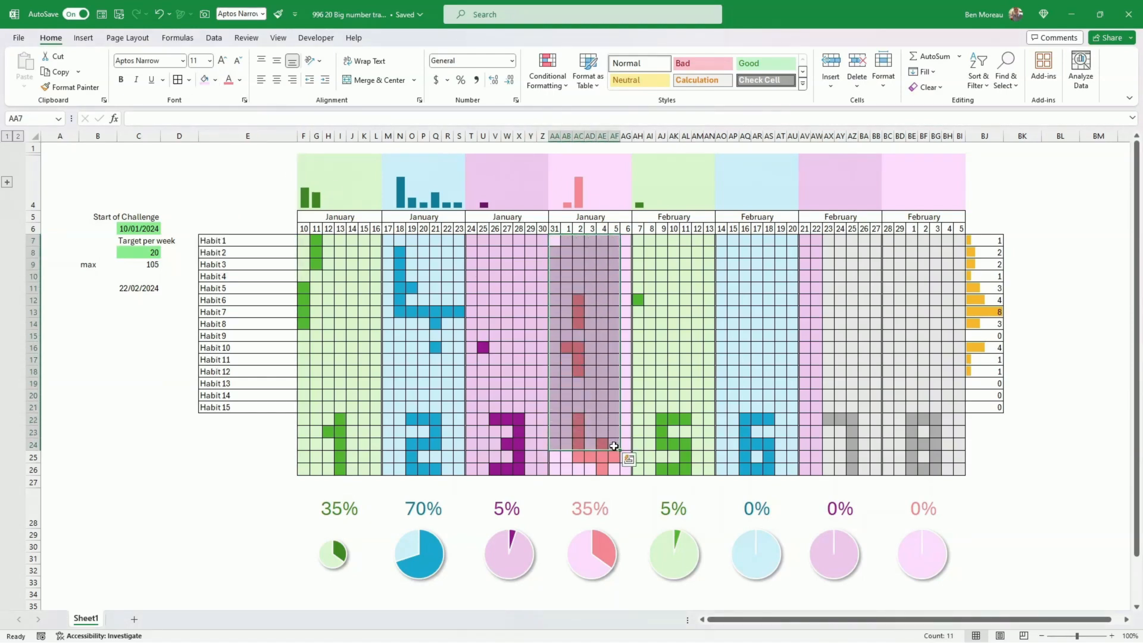
left_click(215, 80)
left_click(490, 347)
left_click(498, 347)
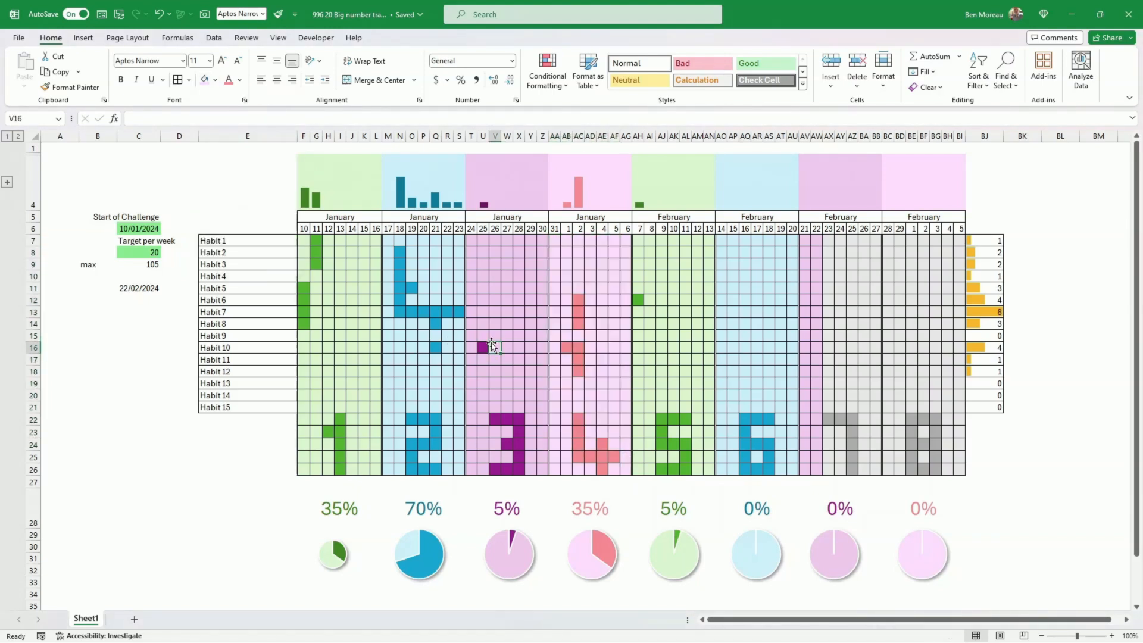
left_click(380, 290)
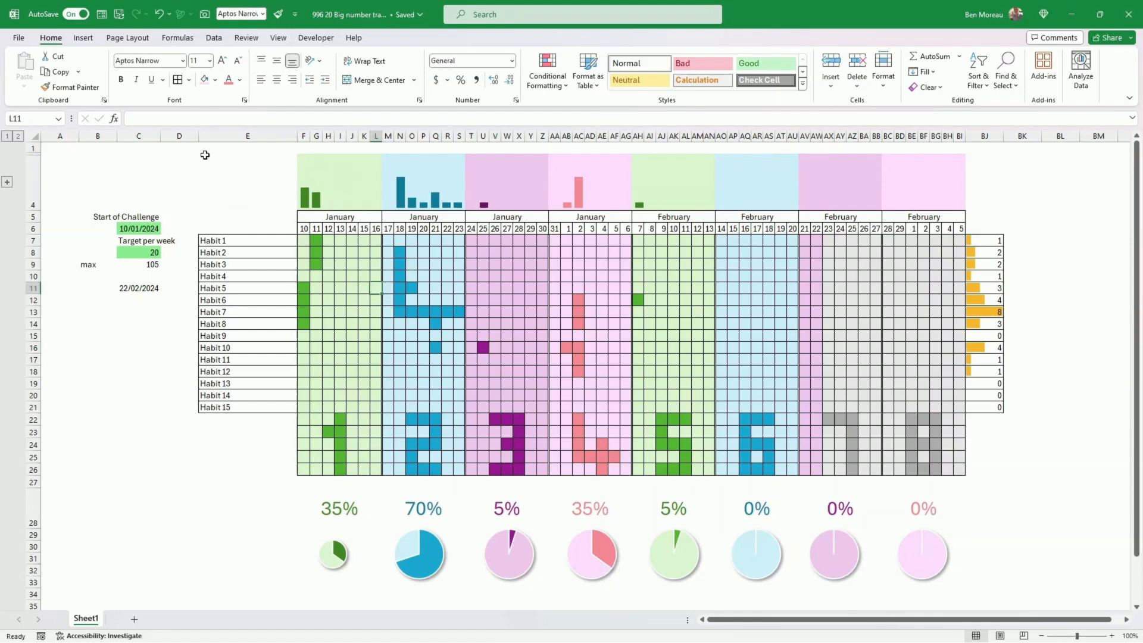
Preview alternative theme colour sets on the tracker, such as Blue Green and Green Yellow.
left_click(132, 39)
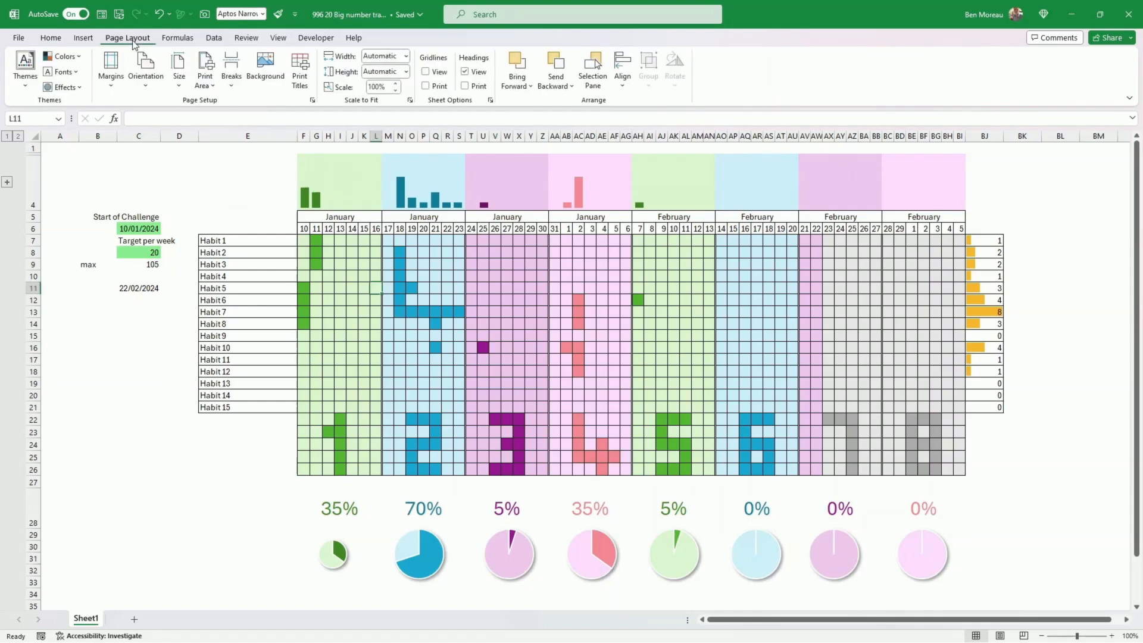
left_click(81, 57)
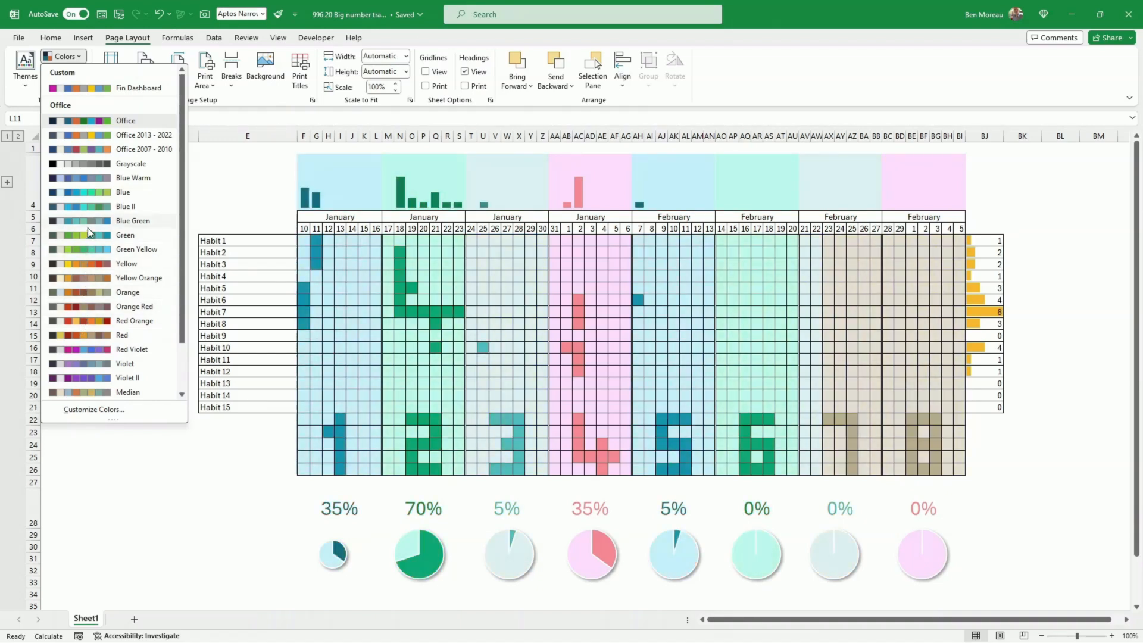
scroll(84, 198, "down", 2)
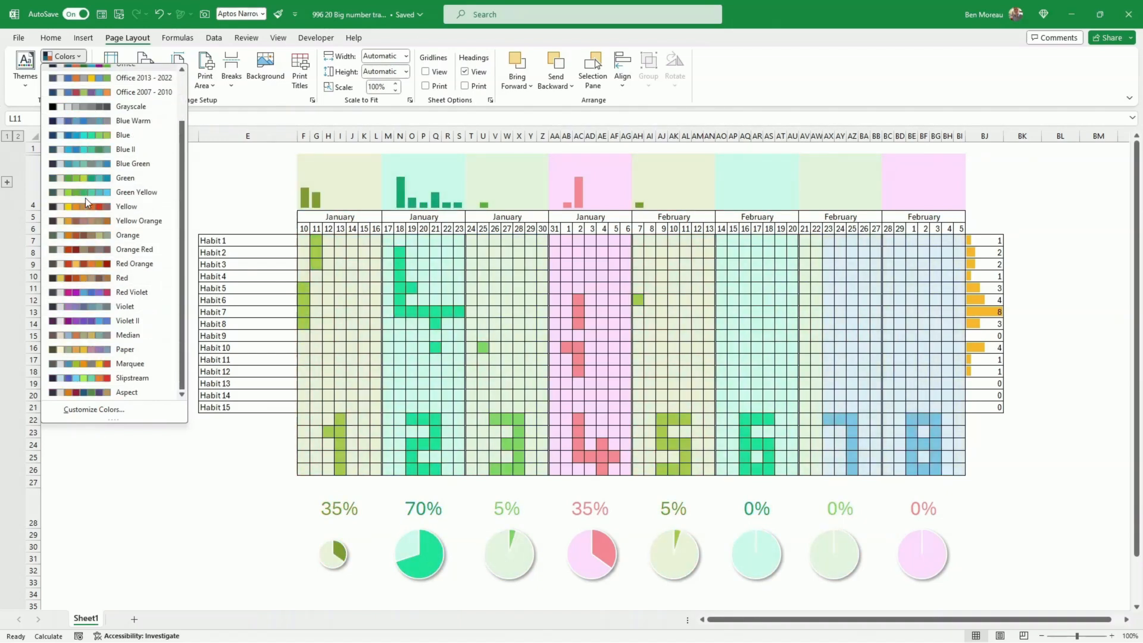